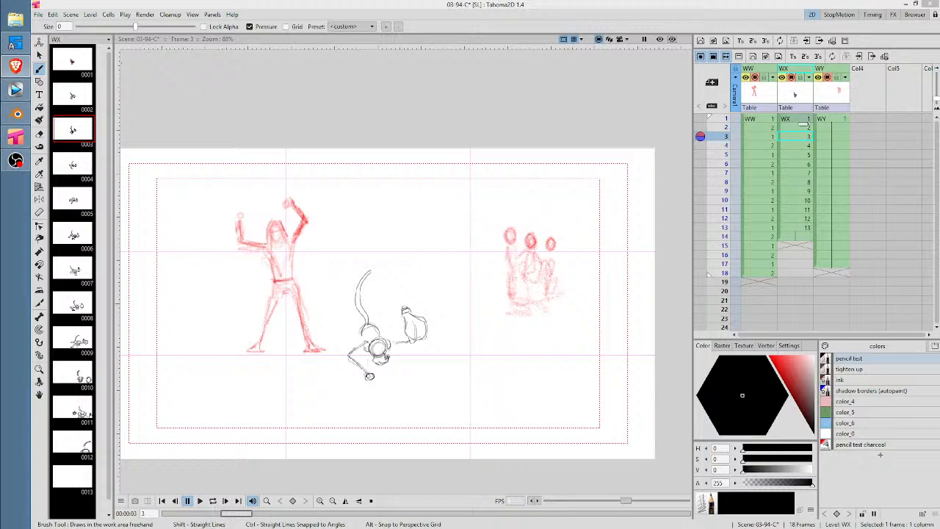
Switch to TradingView in the browser, examine the SOXL 5-minute chart in an enlarged window, and return to the Tahoma2D scene
left_click(16, 67)
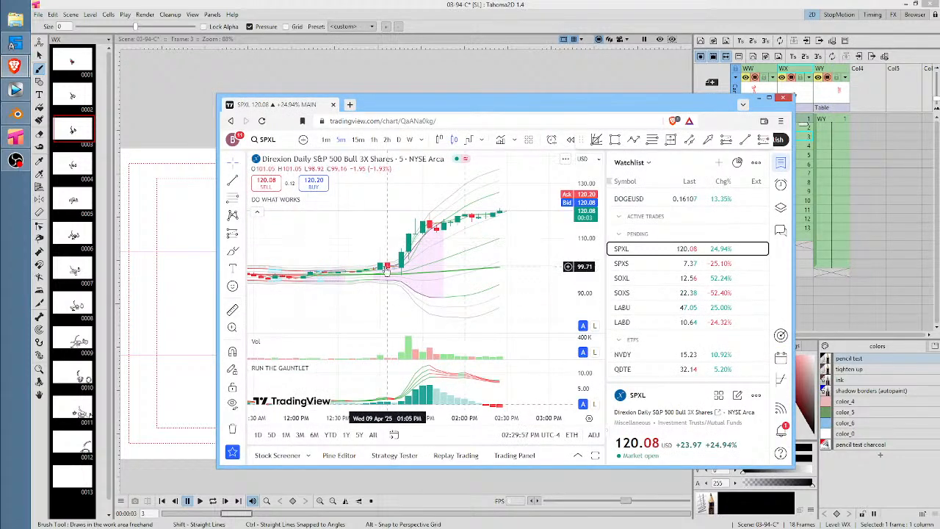
left_click(723, 280)
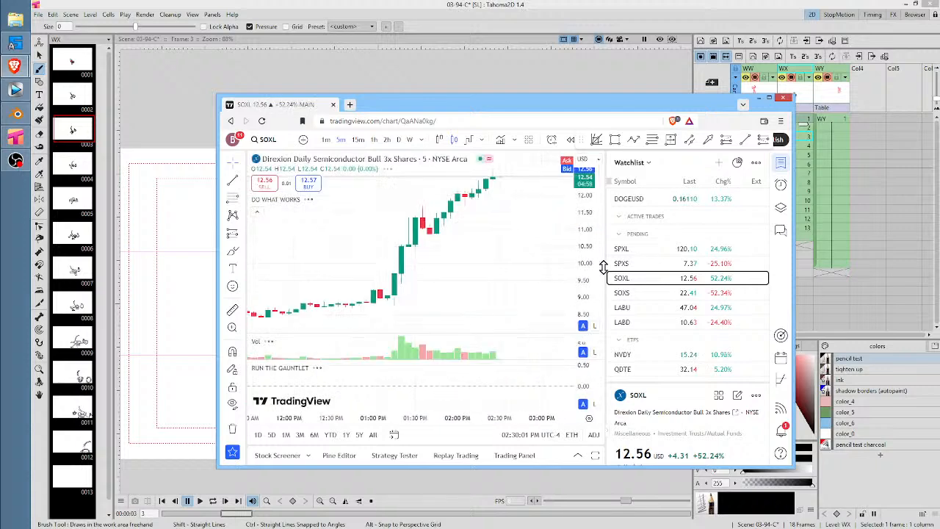
scroll(470, 273, "down", 8)
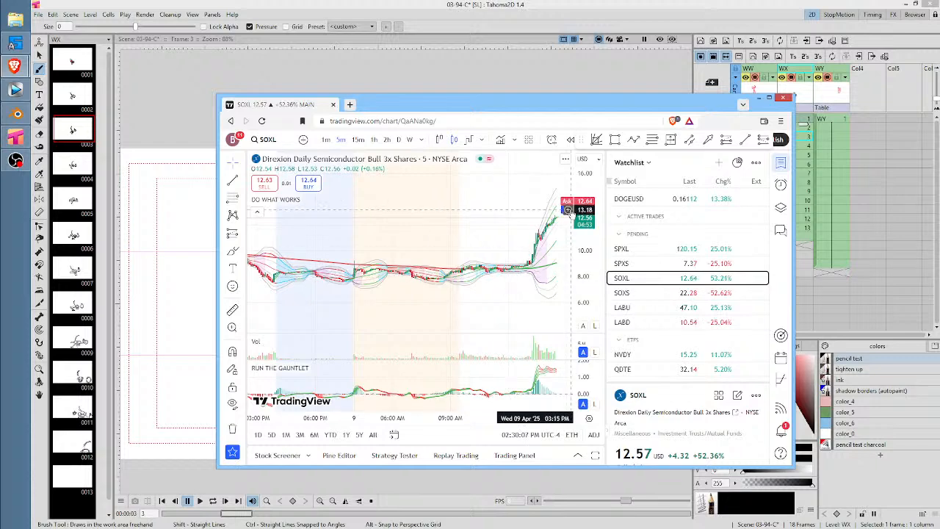
double_click(585, 105)
left_click_drag(663, 189, 490, 200)
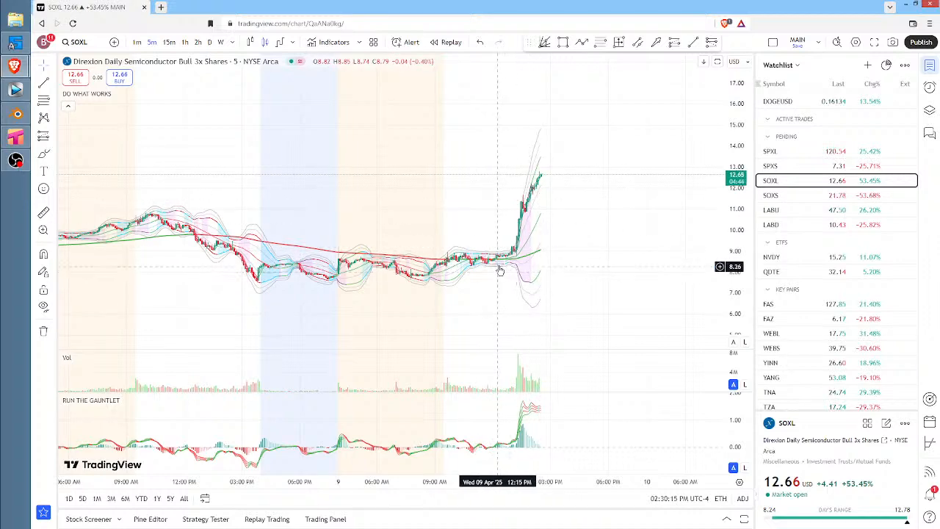
left_click(790, 210)
left_click(799, 181)
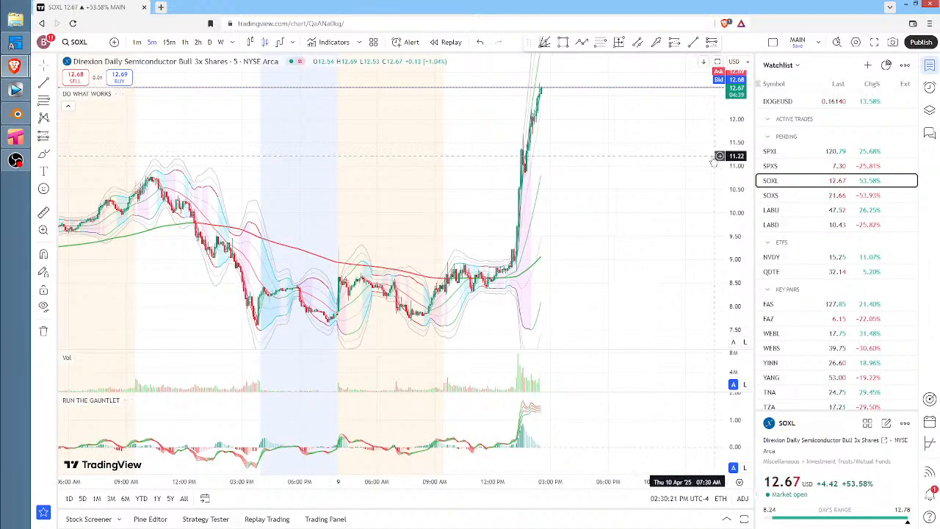
scroll(628, 163, "up", 2)
scroll(510, 128, "left", 2)
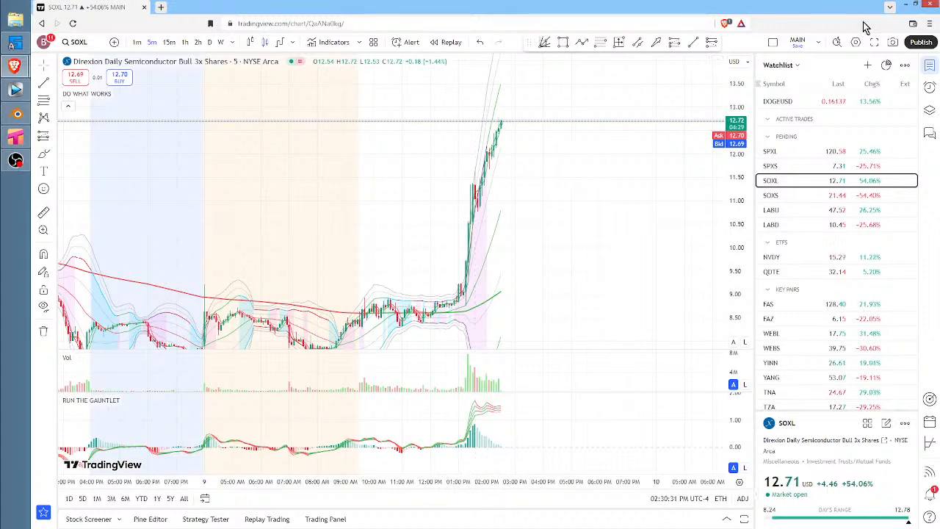
left_click(931, 7)
left_click(533, 79)
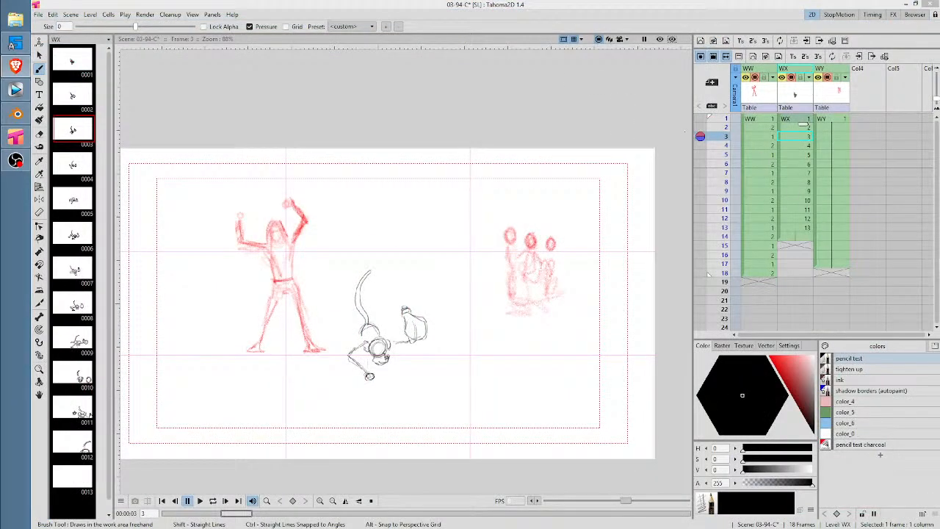
Start a new drawing level at frame 1 in the empty column after WY
left_click(801, 120)
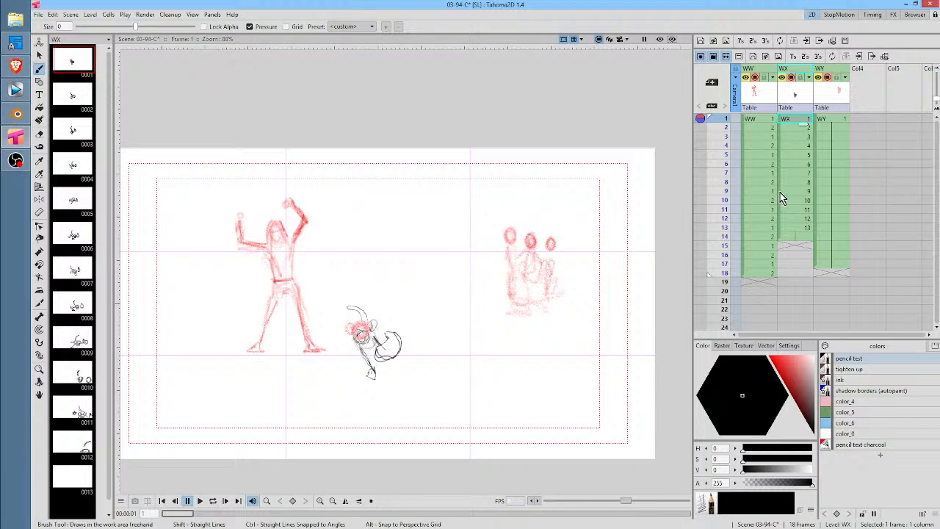
left_click(764, 129)
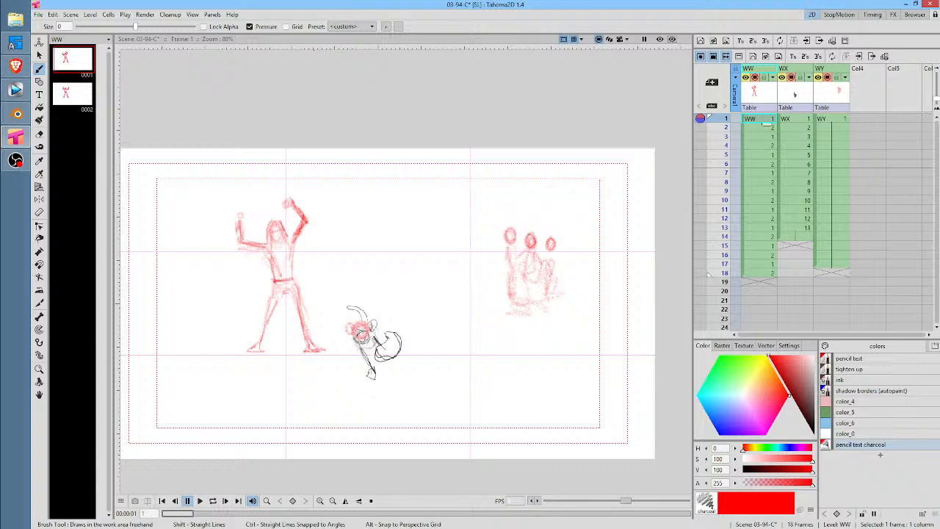
left_click(870, 119)
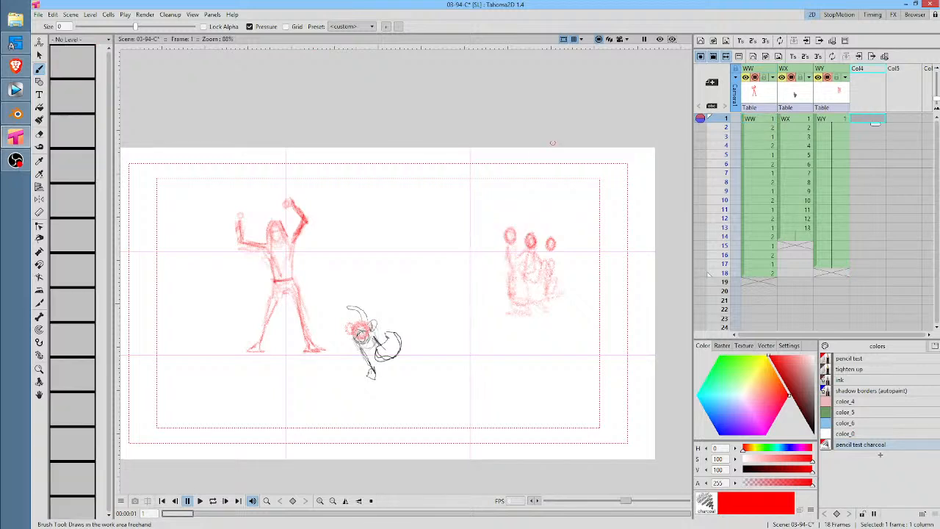
left_click(553, 143)
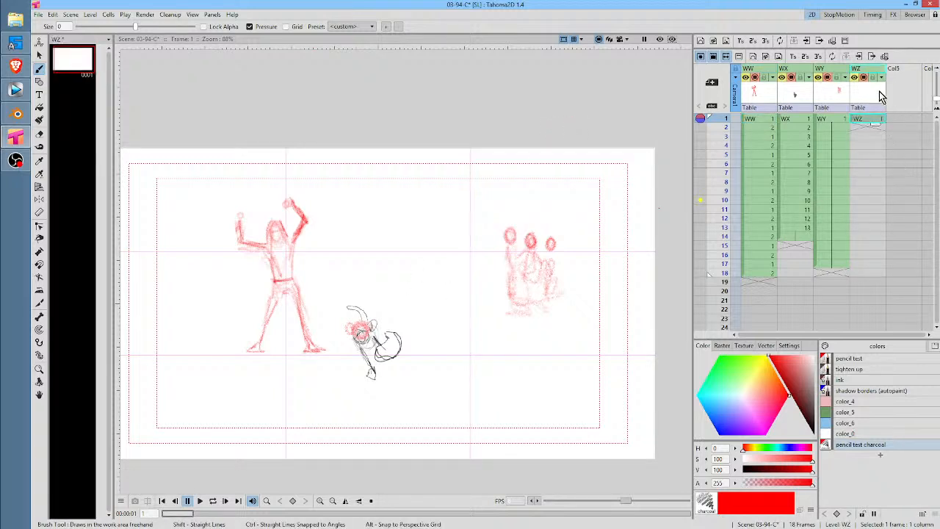
Move the new level's column ahead of WW and extend its drawing through frame 18
left_click_drag(869, 69, 759, 72)
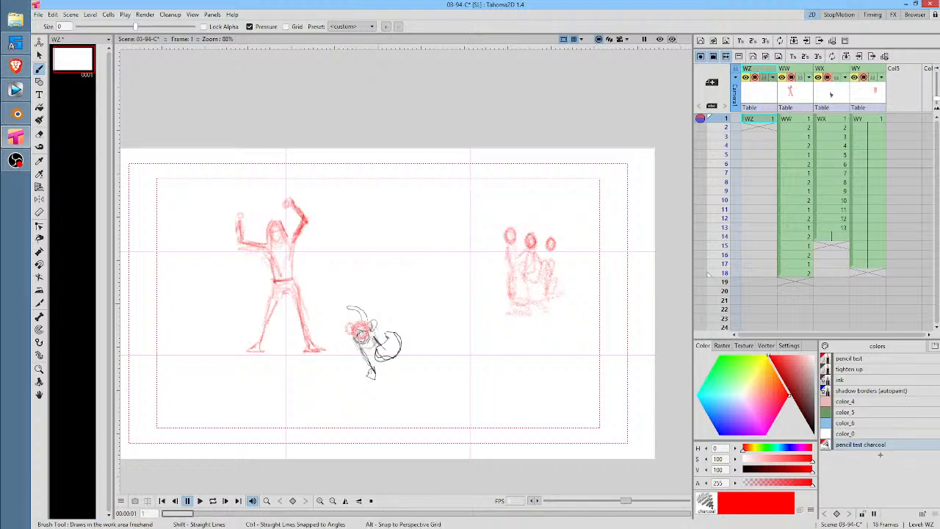
left_click(766, 125)
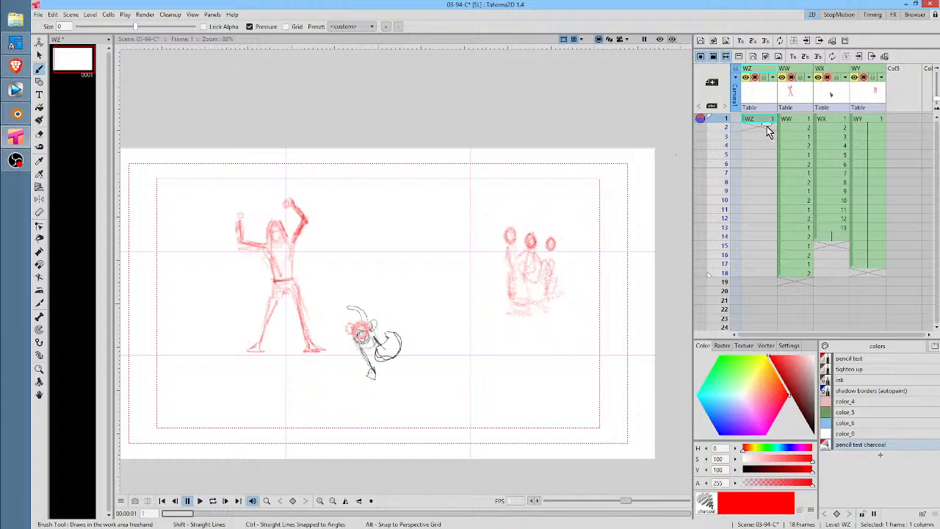
left_click_drag(768, 131, 766, 284)
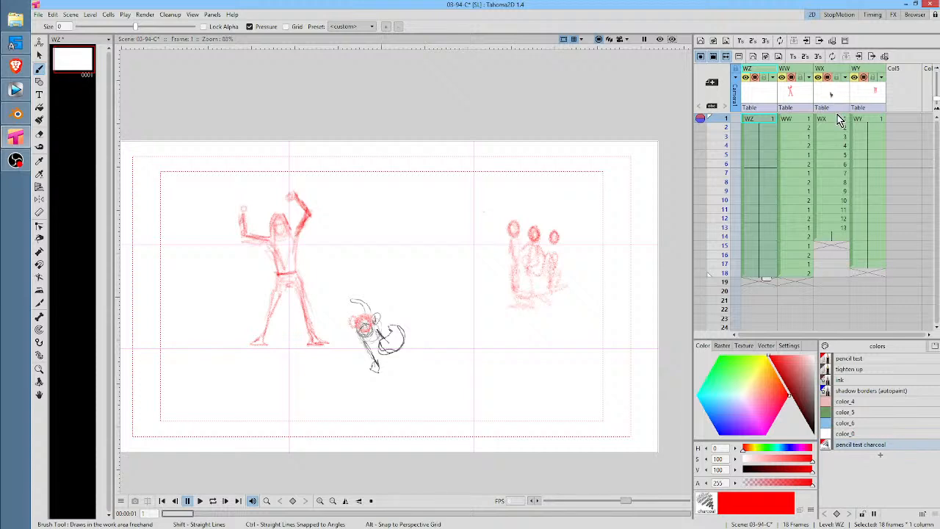
Review the monkey animation on level WX by checking every other frame from 1 to 13
left_click(842, 120)
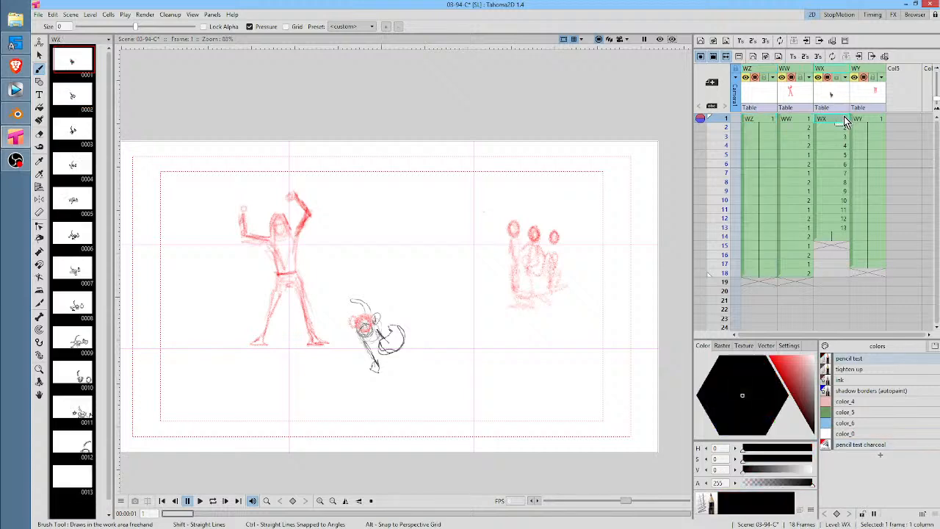
left_click(727, 137)
left_click(725, 155)
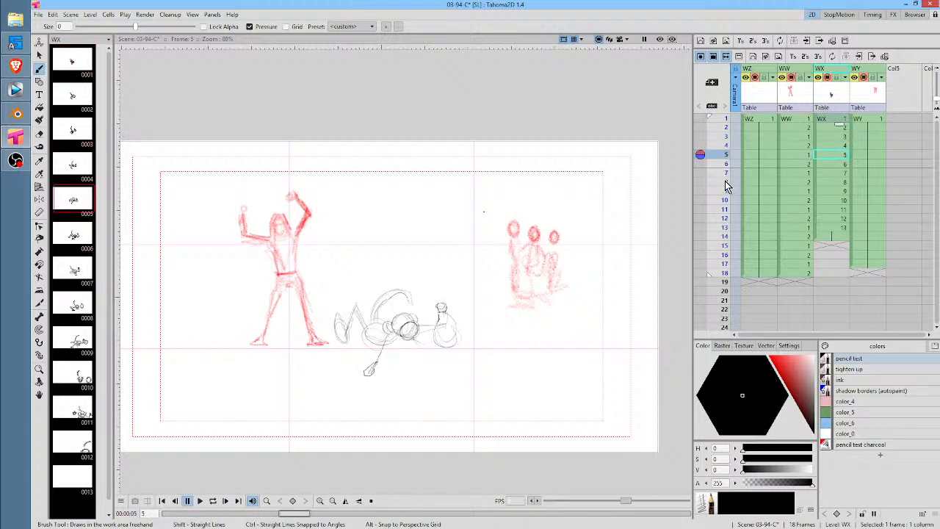
left_click(725, 173)
left_click(724, 191)
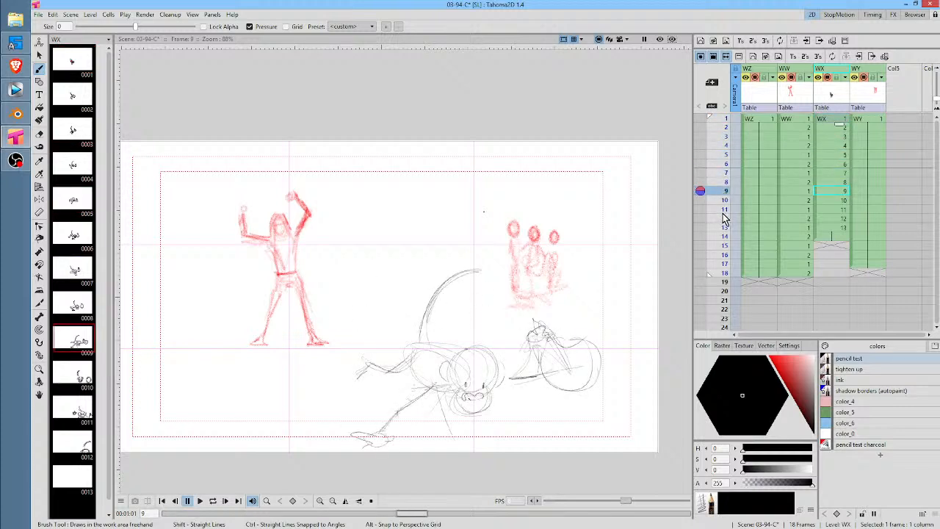
left_click(725, 209)
left_click(725, 227)
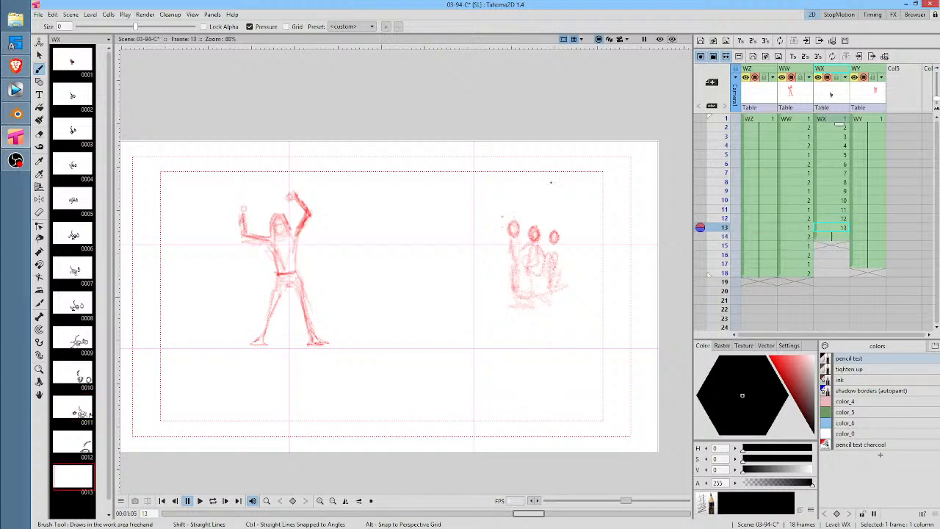
left_click(842, 120)
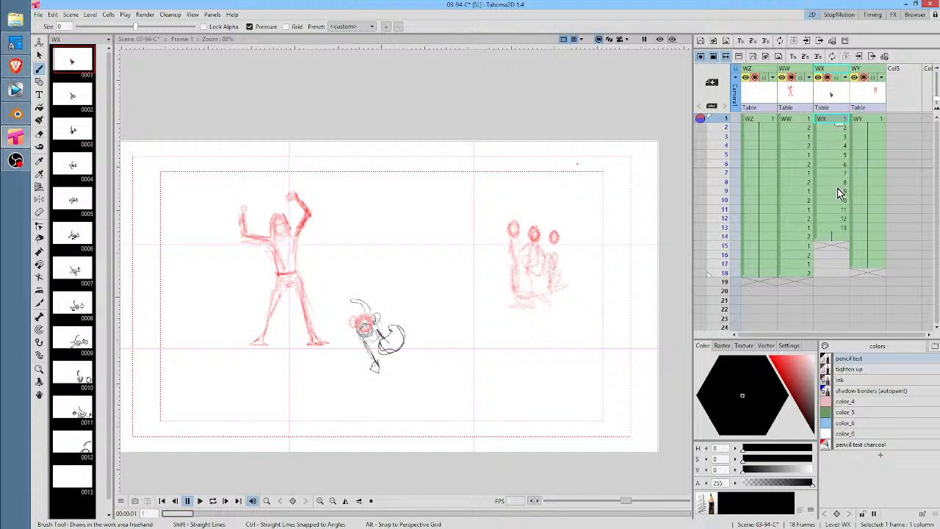
left_click(838, 228, "shift")
right_click(827, 139)
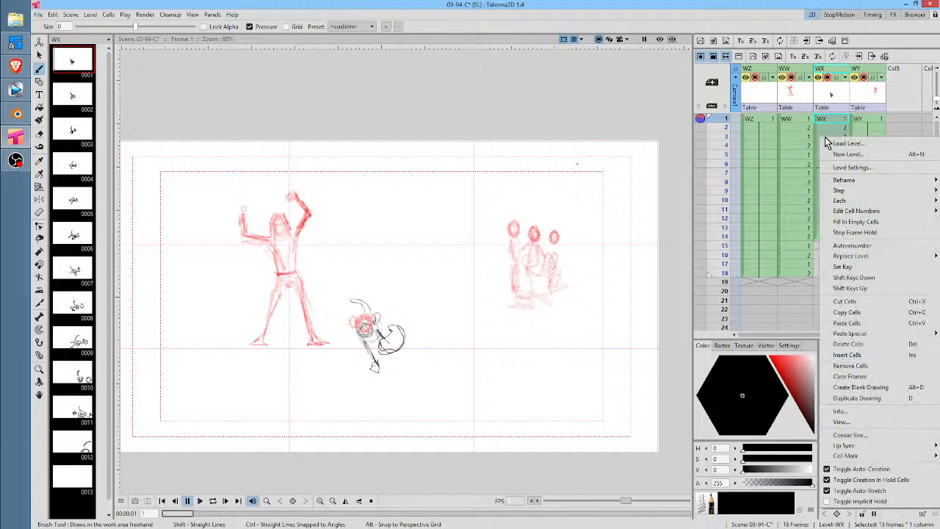
mouse_move(844, 192)
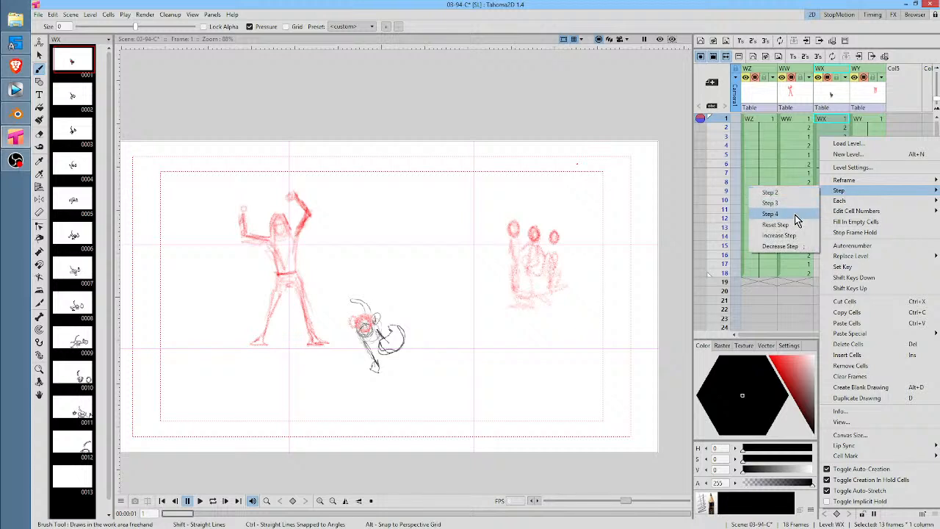
left_click(866, 129)
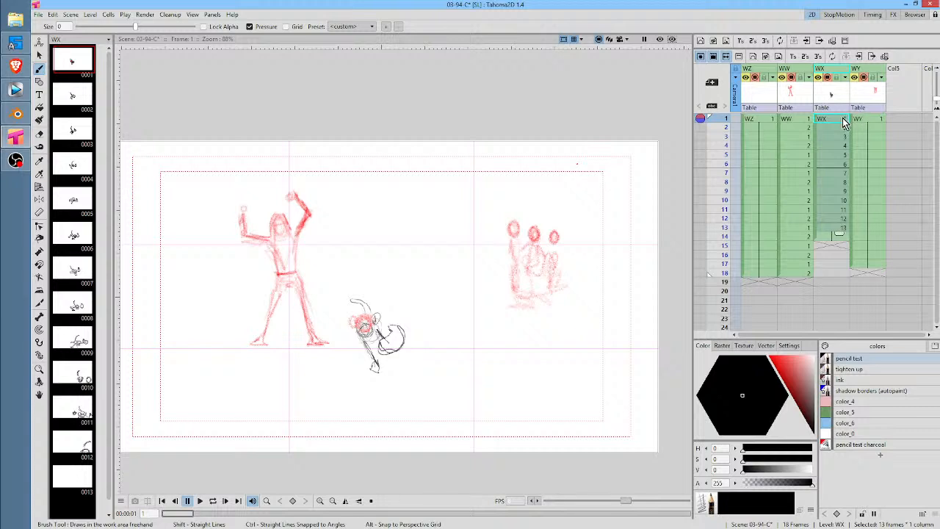
Examine the WX drawings at frames 2, 4 and 6, and scrub the animation from frame 1 to 12
left_click(841, 128)
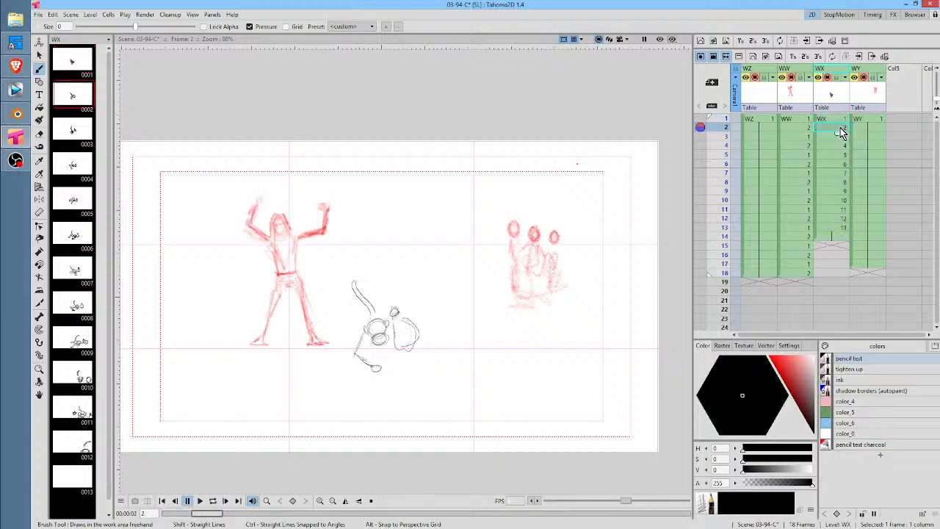
left_click(841, 147)
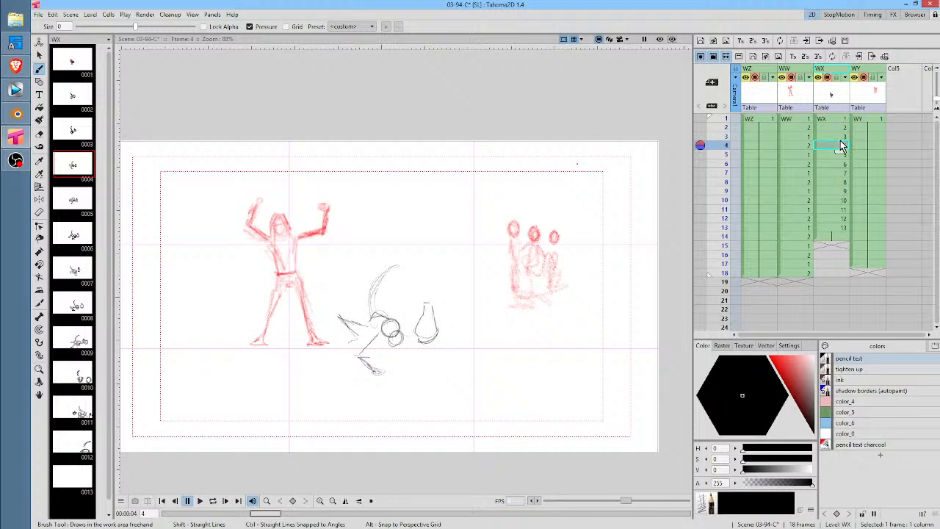
left_click(836, 163)
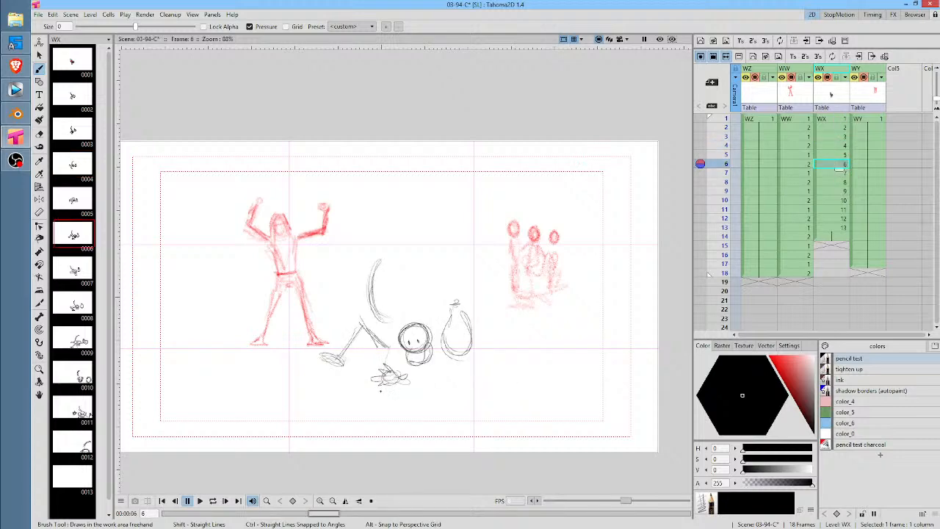
scroll(397, 380, "up", 3)
scroll(499, 348, "down", 3)
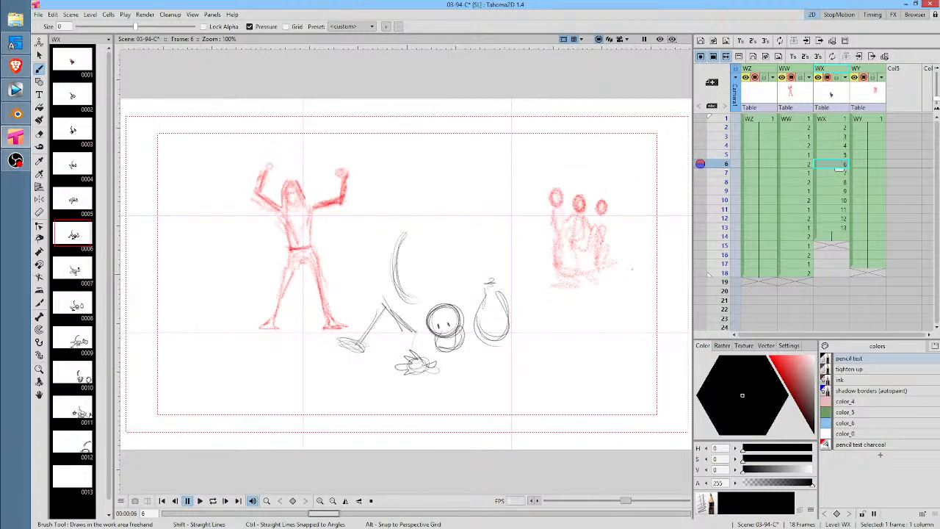
left_click(759, 123)
left_click(835, 120)
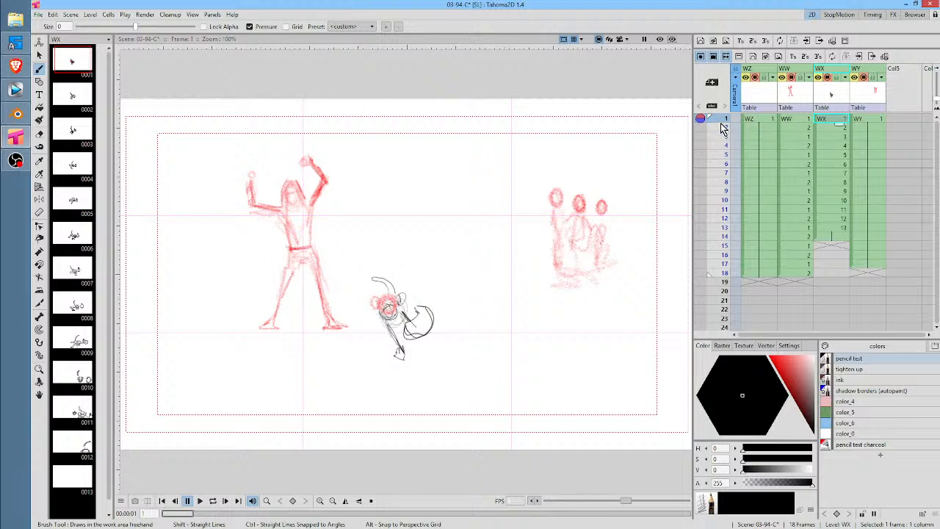
left_click_drag(721, 128, 739, 224)
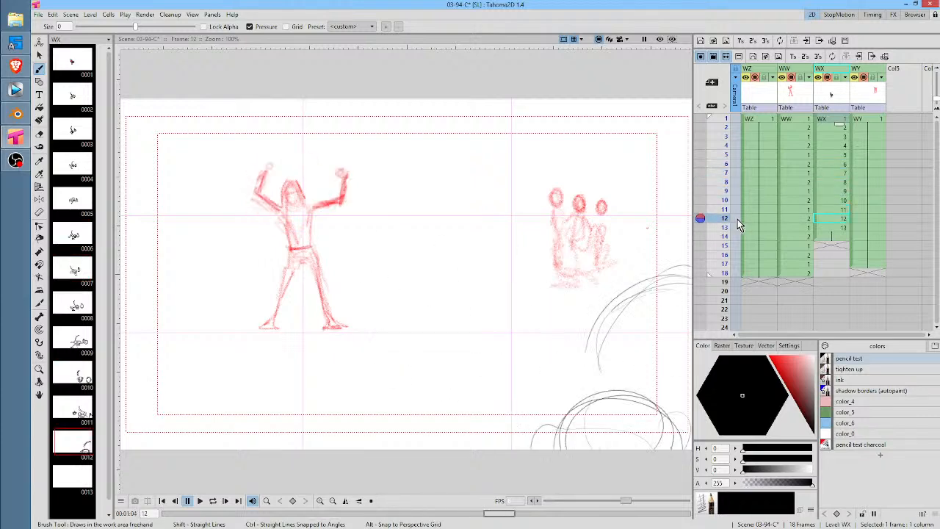
Return to frame 1 and save the scene with all its levels
left_click(727, 118)
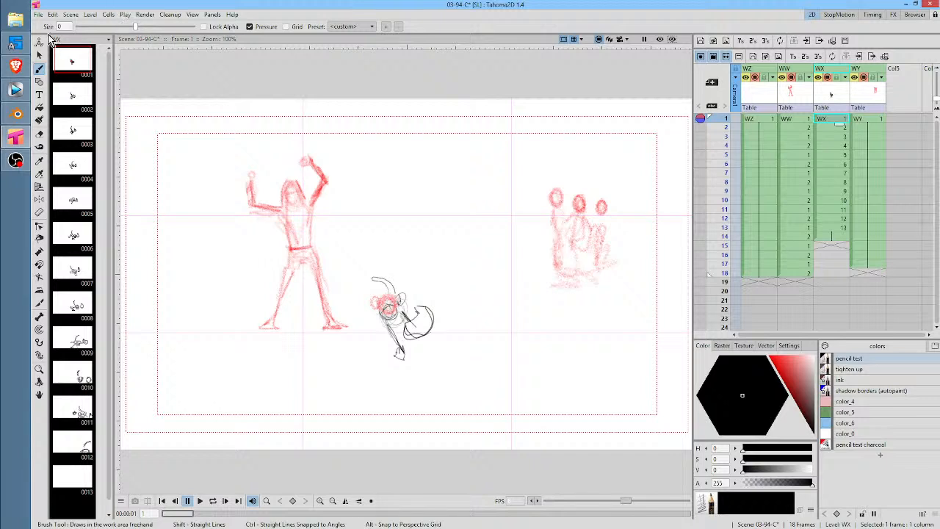
left_click(38, 15)
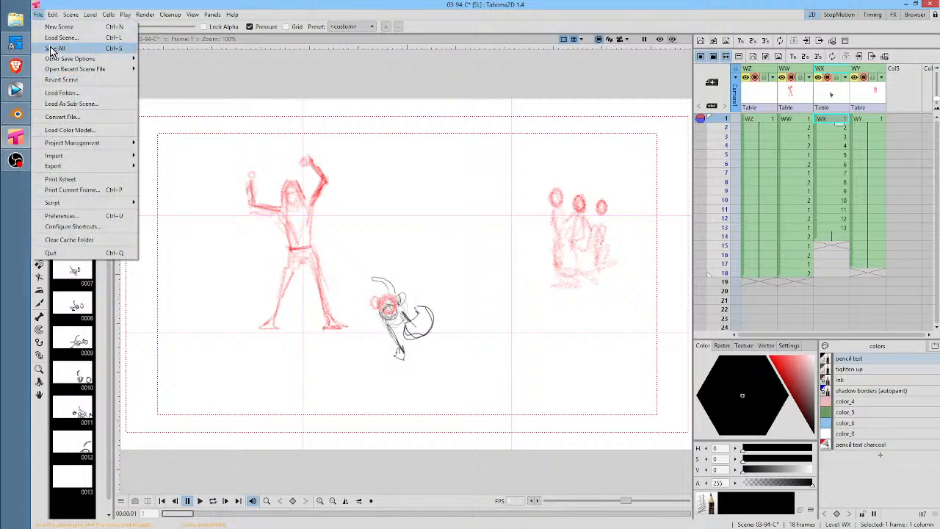
left_click(52, 50)
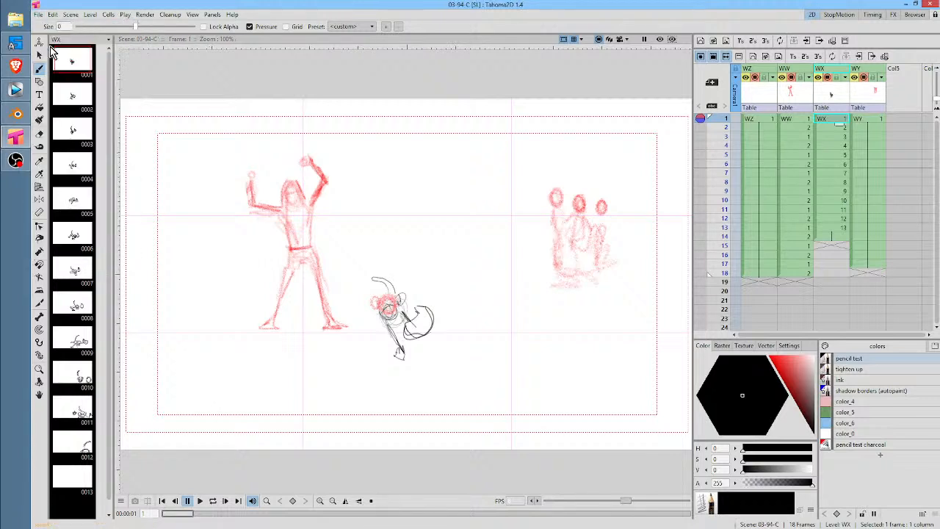
On level WZ, sketch a red charcoal ground line behind the standing figure and a vertical edge rising from its far end to the frame's top
left_click(754, 122)
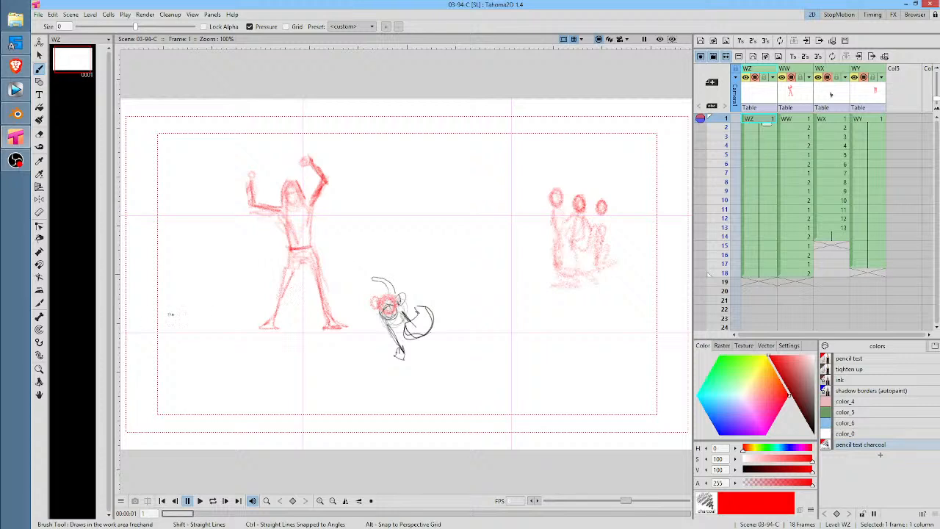
left_click_drag(358, 288, 169, 294)
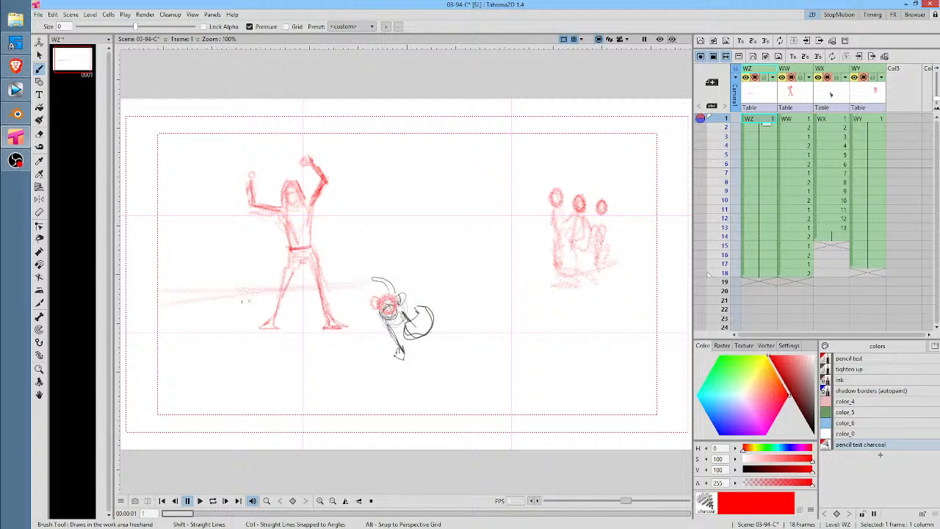
mouse_move(242, 302)
left_mouse_down()
mouse_move(441, 283)
mouse_move(266, 293)
mouse_move(459, 274)
left_mouse_up()
left_click_drag(476, 118, 482, 241)
left_click_drag(479, 100, 484, 269)
left_click_drag(481, 99, 485, 254)
left_click_drag(224, 304, 466, 266)
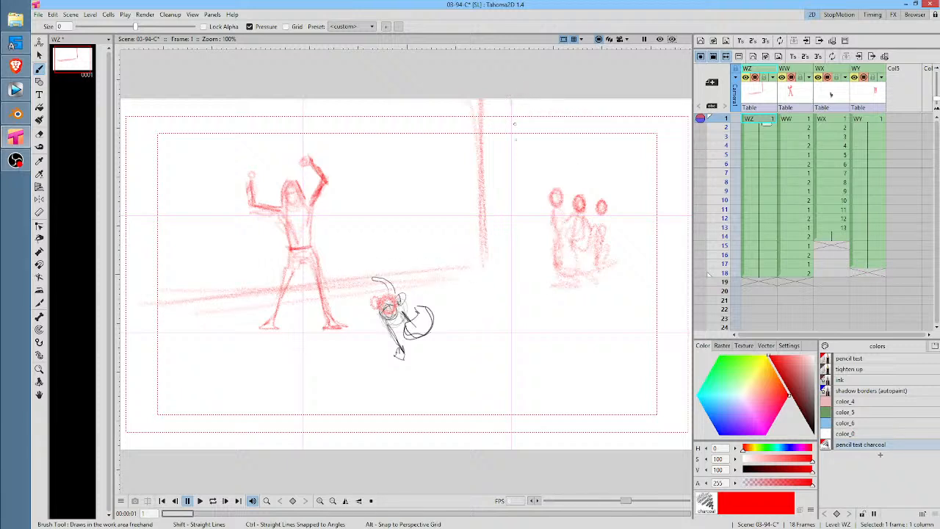
Sketch a second red vertical edge on WZ, between the first edge and the group of three figures
left_click_drag(518, 102, 523, 200)
left_click_drag(518, 132, 524, 212)
left_click_drag(523, 170, 528, 235)
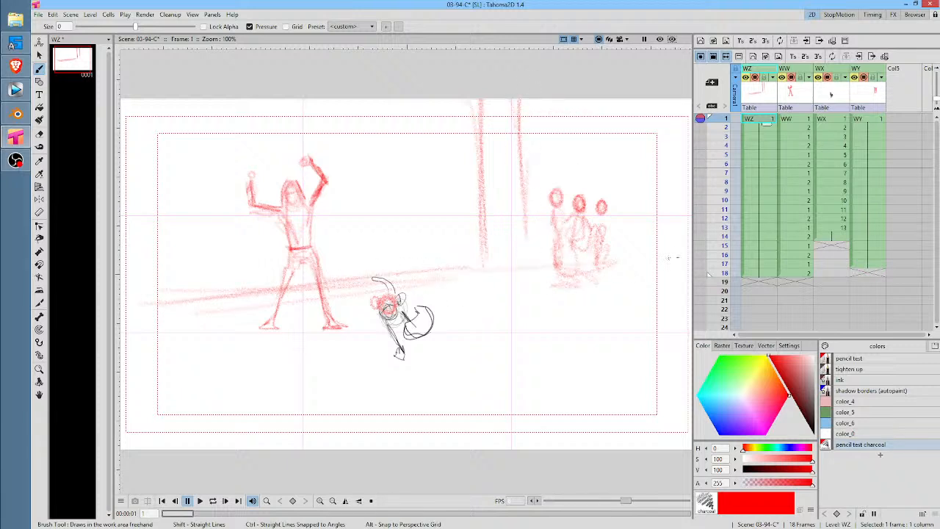
On level WZ, extend the red ground line behind the group of three figures to the frame's edge and darken the second vertical edge
mouse_move(605, 253)
left_mouse_down()
mouse_move(713, 247)
mouse_move(515, 263)
left_mouse_up()
left_click_drag(527, 110, 527, 264)
mouse_move(513, 107)
left_mouse_down()
mouse_move(526, 249)
mouse_move(515, 255)
mouse_move(676, 252)
left_mouse_up()
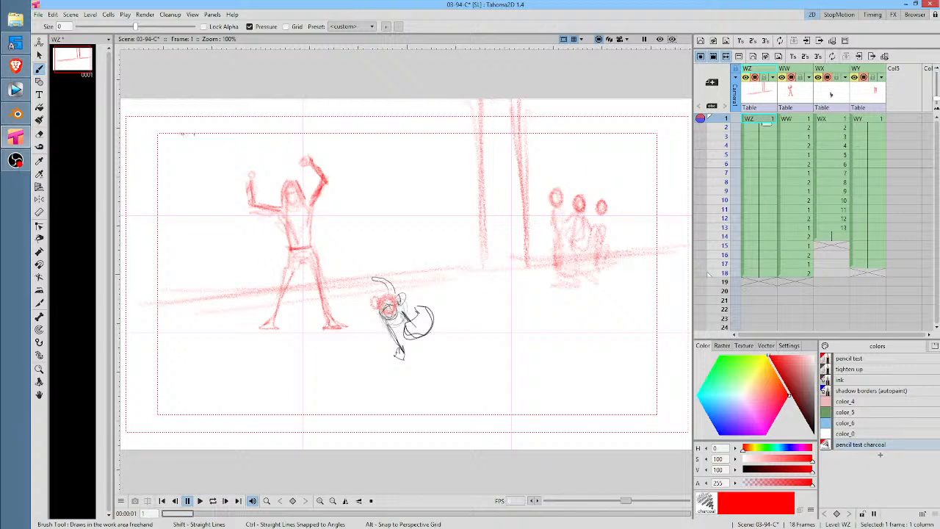
Sketch a red roof beam above the standing figure up to the second vertical edge, adding a curved brace in the frame's upper-left corner
left_click_drag(183, 137, 435, 126)
left_click_drag(165, 163, 505, 122)
mouse_move(279, 142)
left_mouse_down()
mouse_move(469, 134)
mouse_move(523, 119)
mouse_move(517, 127)
left_mouse_up()
mouse_move(490, 98)
left_mouse_down()
mouse_move(514, 118)
mouse_move(402, 136)
mouse_move(156, 141)
left_mouse_up()
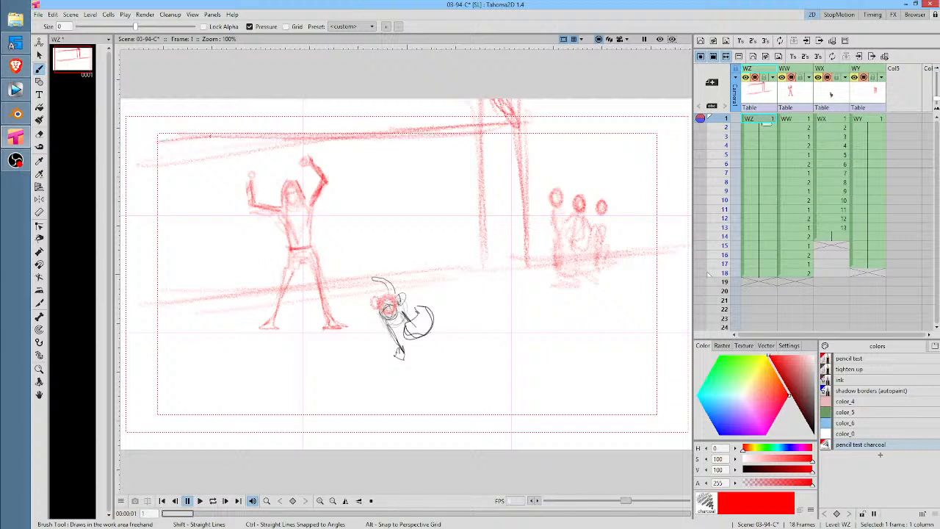
mouse_move(138, 100)
left_mouse_down()
mouse_move(188, 157)
mouse_move(166, 146)
left_mouse_up()
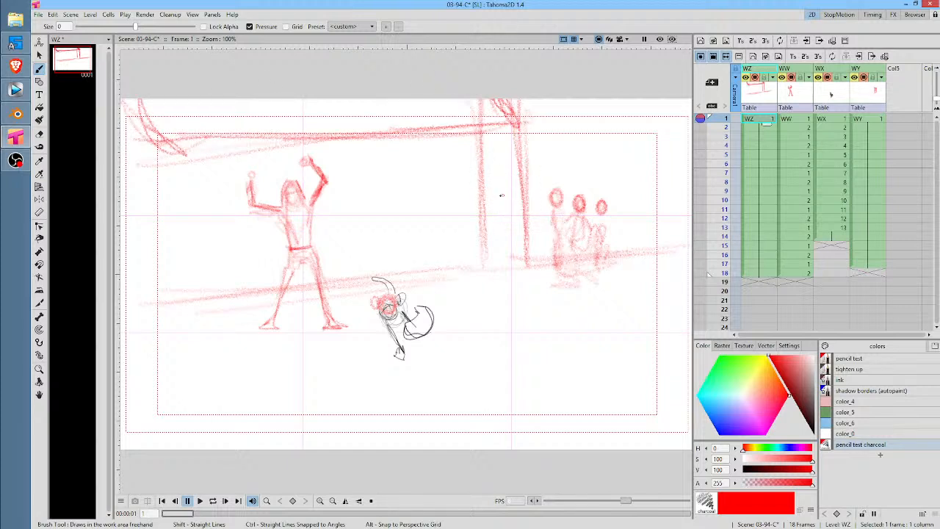
left_click_drag(501, 195, 518, 219)
left_click_drag(517, 184, 505, 222)
key("ctrl+z")
key("ctrl+z")
Sketch a doorway with two posts and a crossbar behind the standing figure, and darken the two tall vertical edges near the three figures
mouse_move(269, 213)
left_mouse_down()
mouse_move(266, 266)
mouse_move(269, 161)
left_mouse_up()
mouse_move(345, 144)
left_mouse_down()
mouse_move(344, 192)
mouse_move(342, 147)
left_mouse_up()
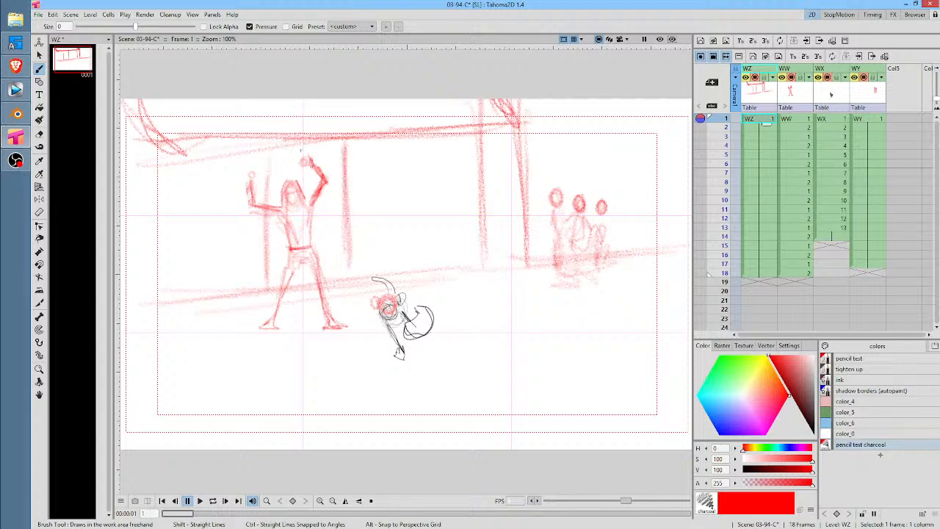
mouse_move(270, 243)
left_mouse_down()
mouse_move(266, 158)
mouse_move(259, 169)
left_mouse_up()
left_click_drag(351, 140, 349, 287)
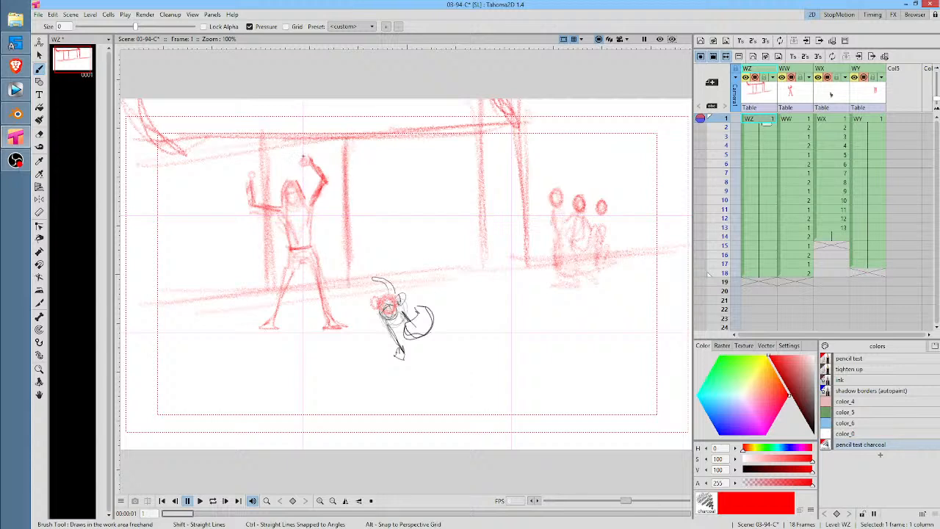
left_click_drag(270, 161, 342, 159)
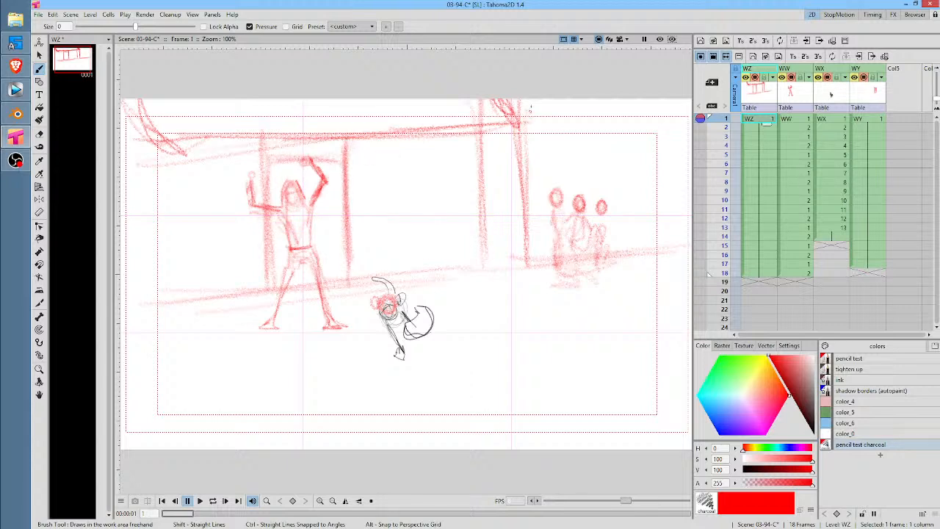
left_click_drag(529, 107, 523, 250)
left_click_drag(485, 103, 481, 246)
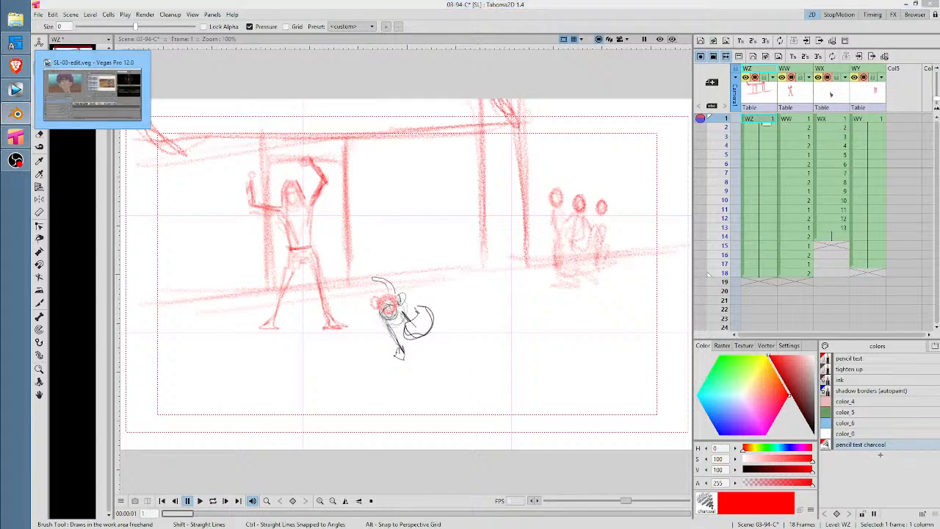
Check the storyboard sketch in Blender, and play the animation in Tahoma2D before returning to frame 1
key("alt+Tab")
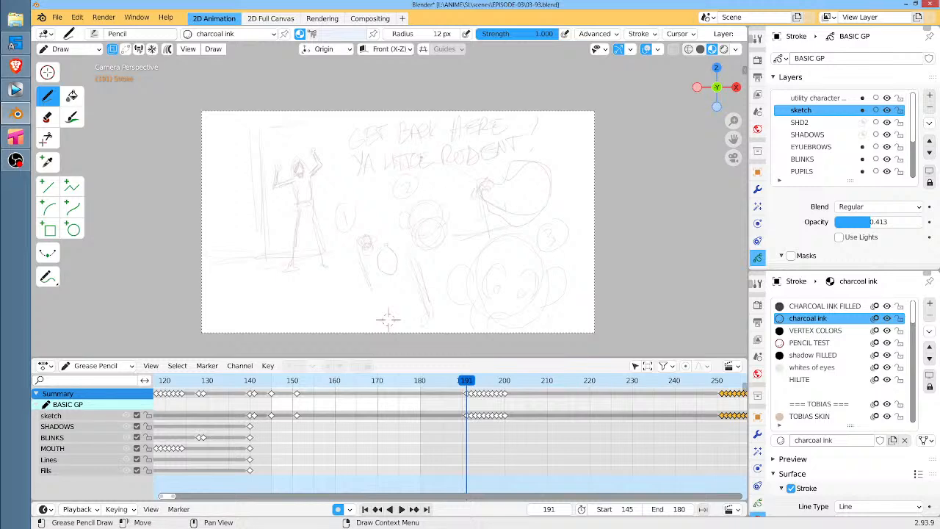
left_click(907, 6)
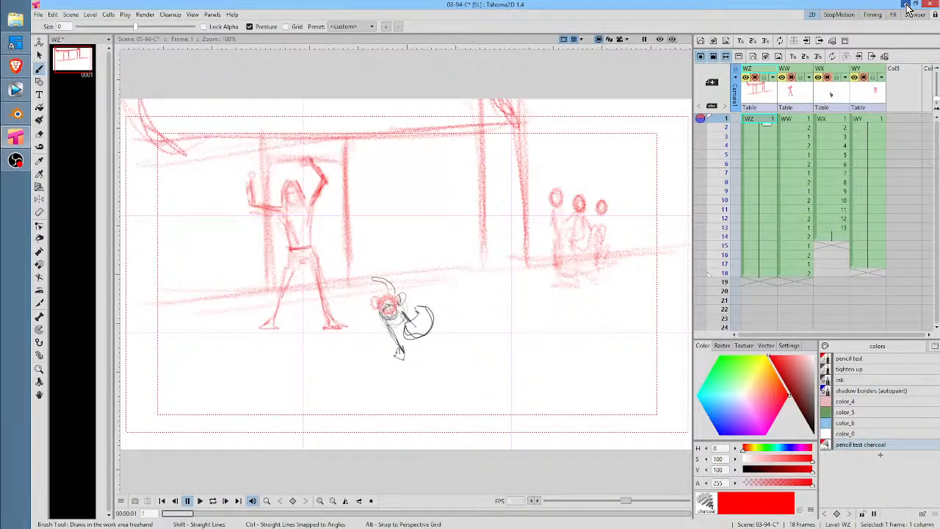
left_click(725, 127)
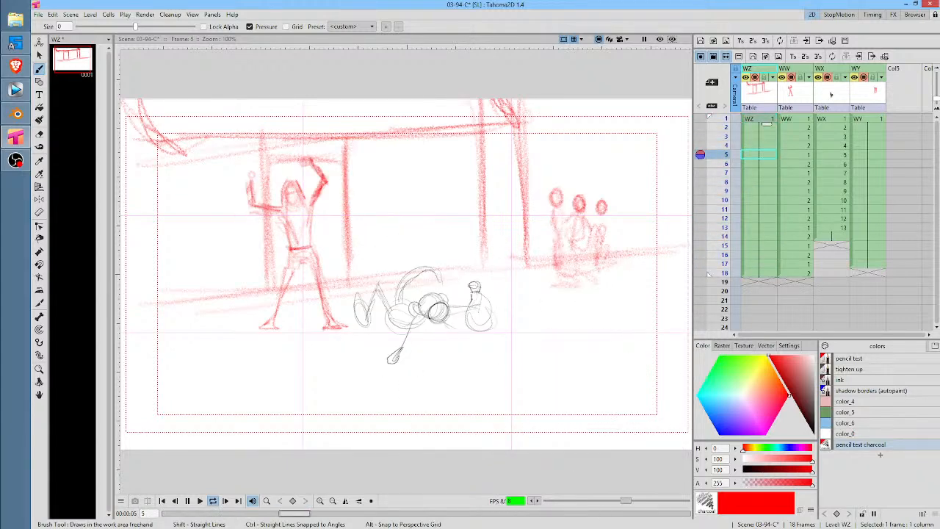
key("p")
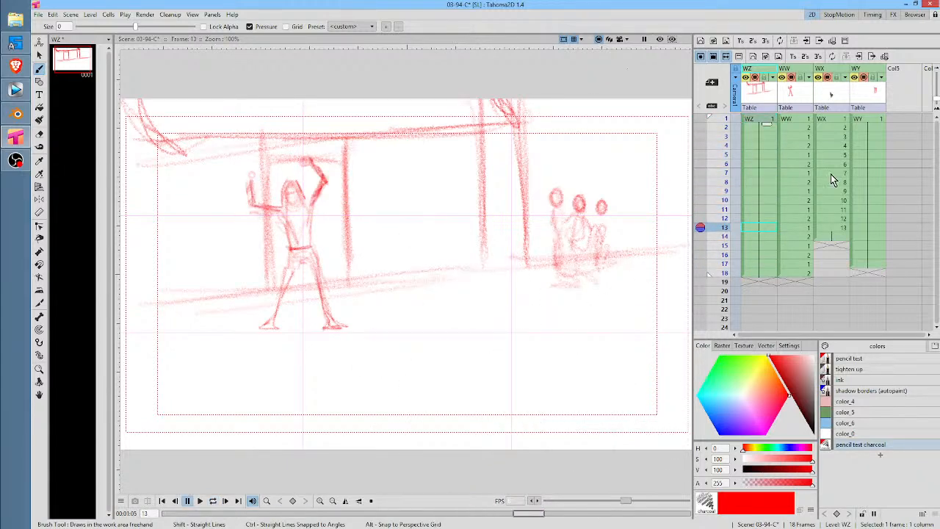
mouse_move(722, 168)
left_mouse_down()
mouse_move(724, 214)
mouse_move(736, 109)
left_mouse_up()
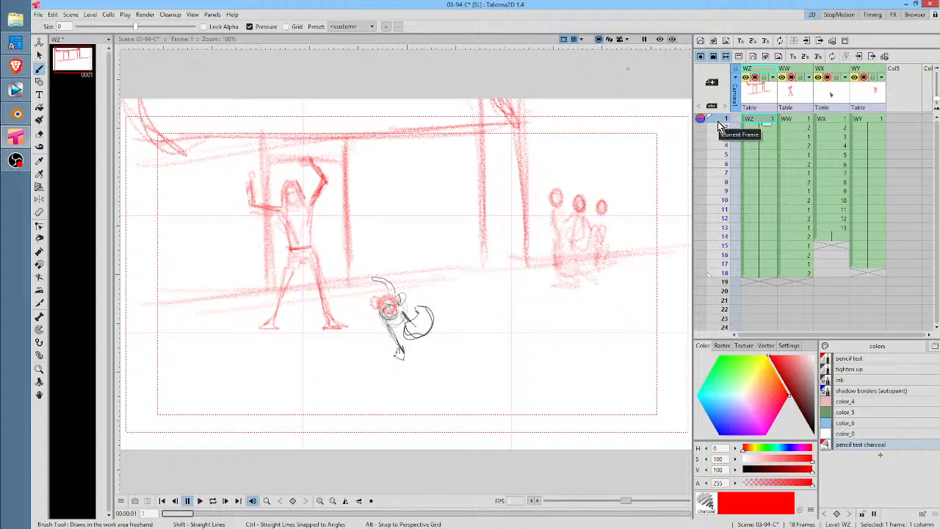
left_click_drag(566, 346, 535, 302)
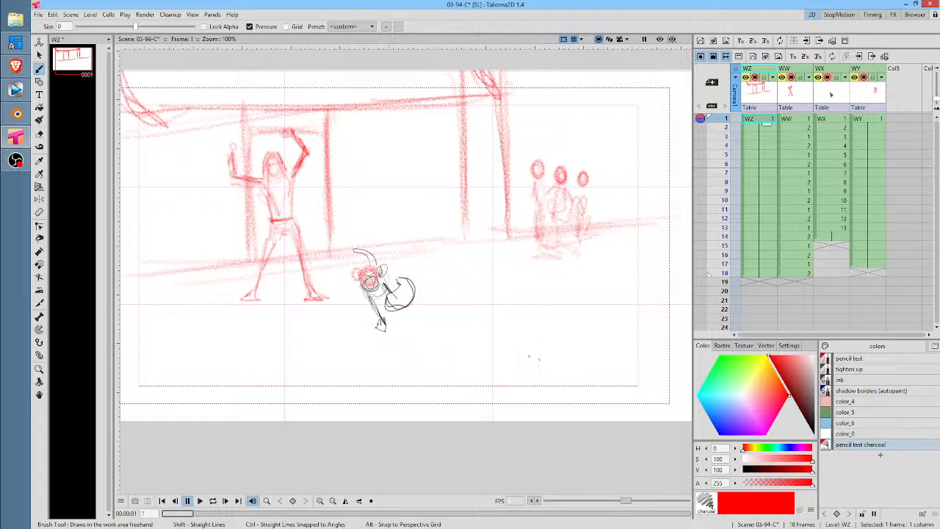
Switch to Blender and examine the storyboard sketches from frame 191 to frame 200
left_click(17, 113)
key("space")
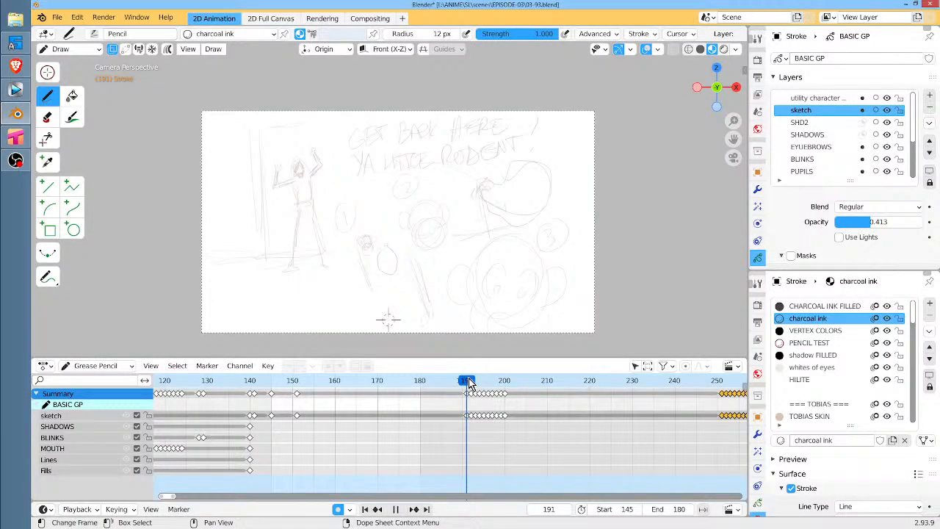
key("space")
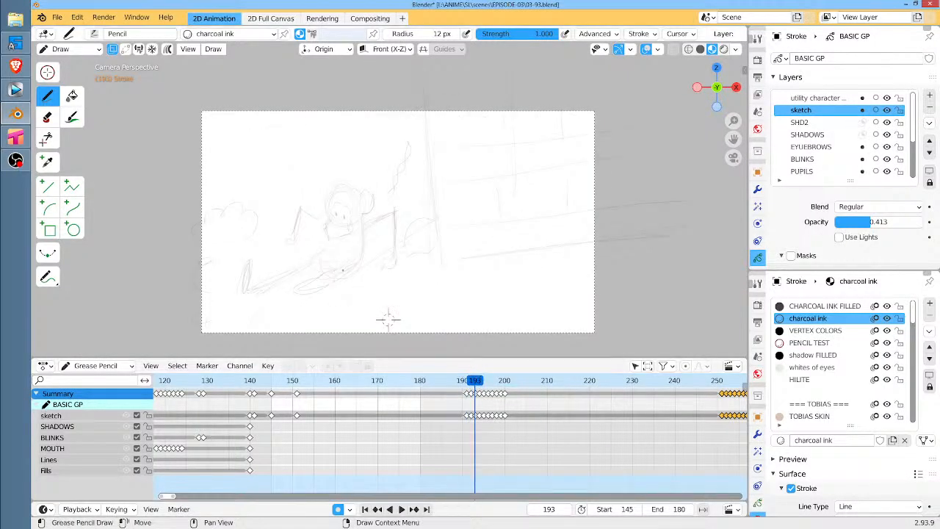
scroll(388, 320, "up", 2)
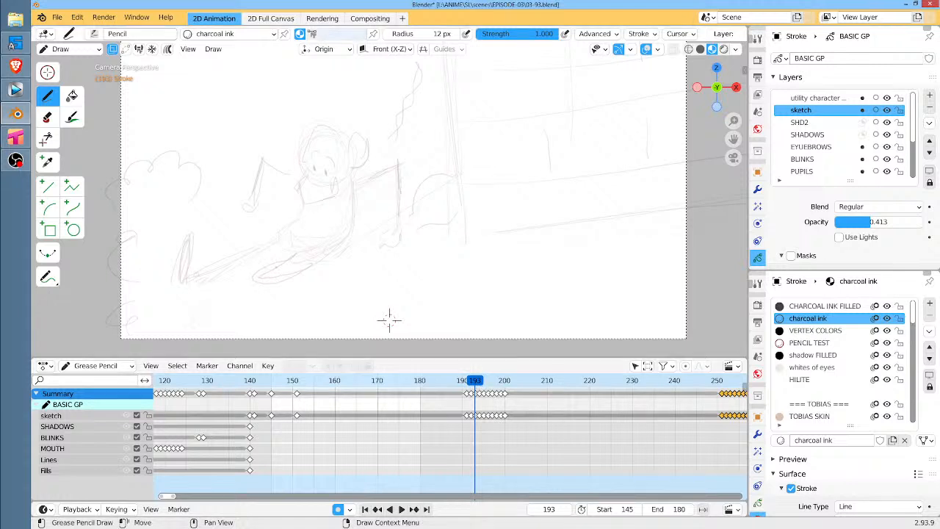
key("space")
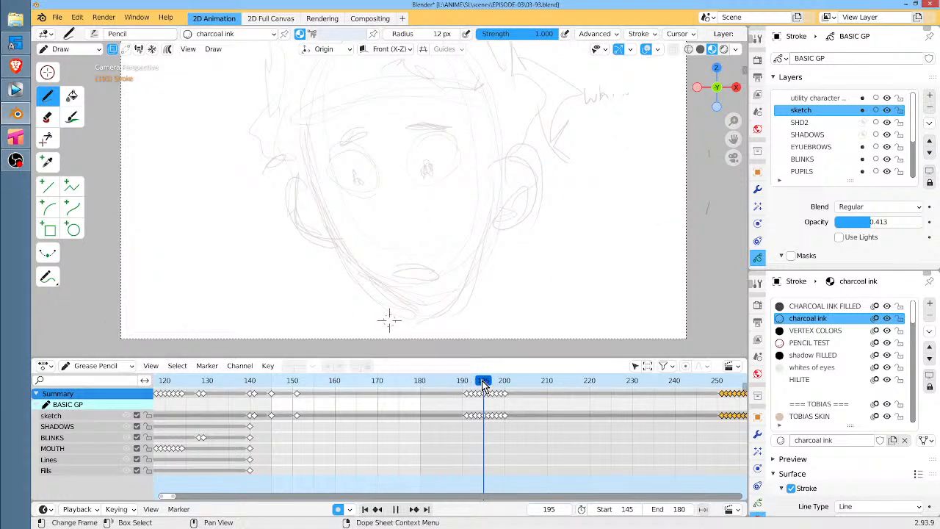
left_click_drag(483, 385, 501, 383)
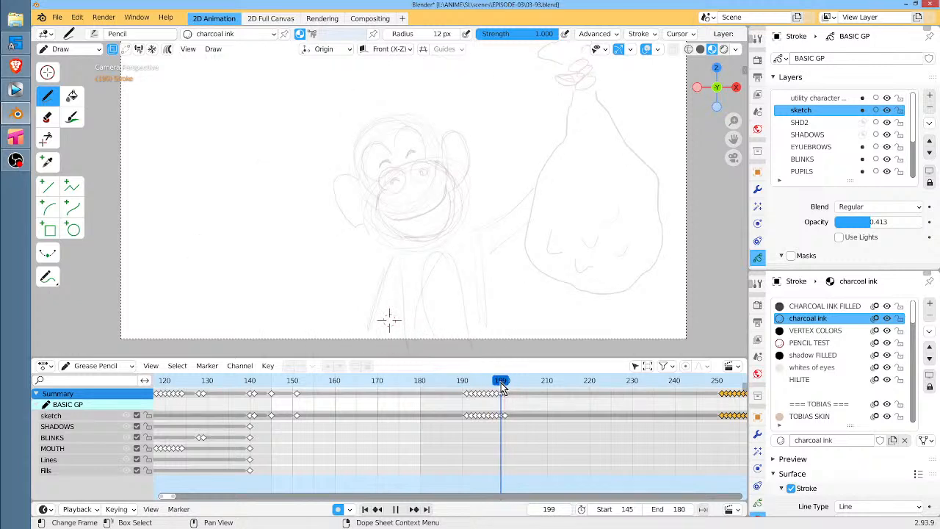
key("space")
key("space")
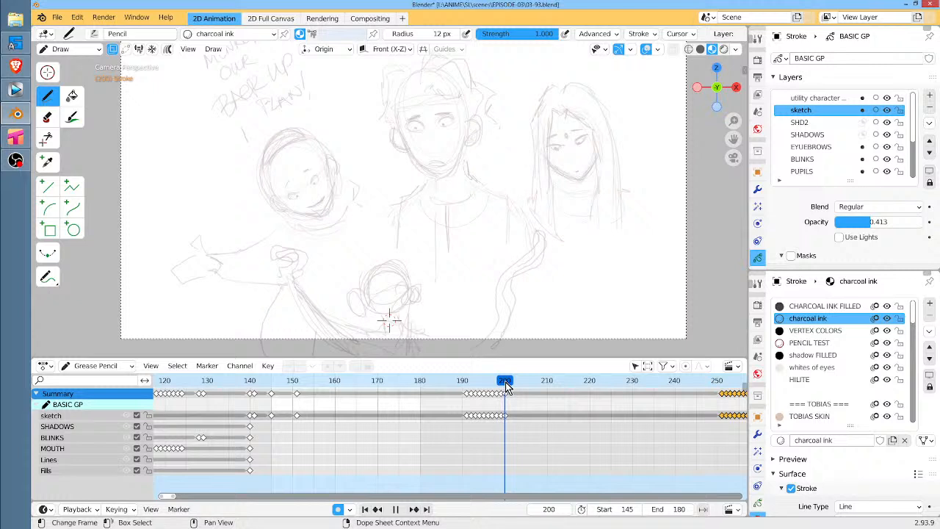
key("space")
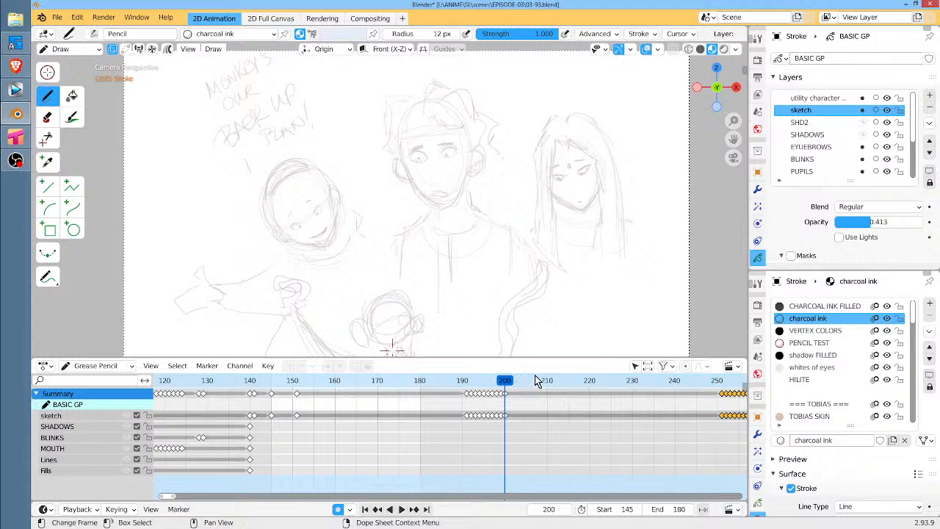
left_click_drag(540, 336, 524, 313)
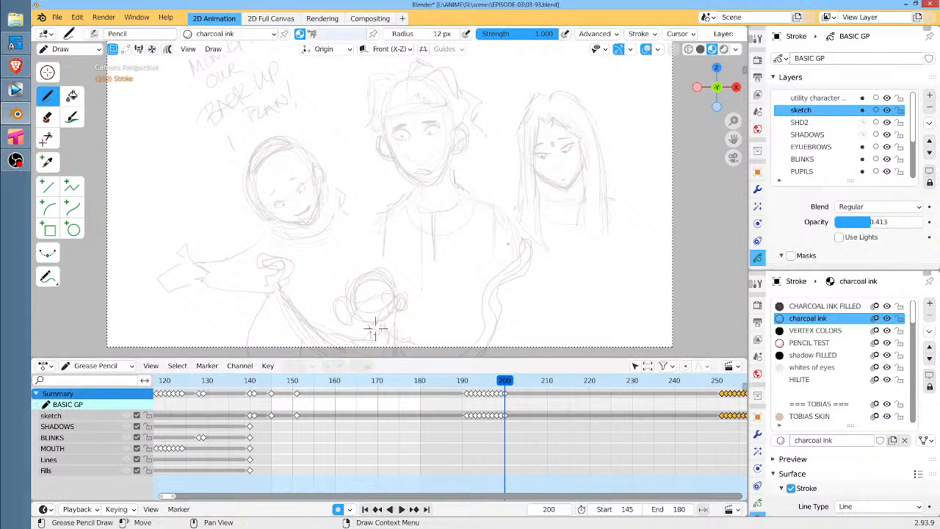
Scrub through the group of storyboard sketches after frame 250, including frame 280, and return to frame 194
scroll(615, 390, "right", 5)
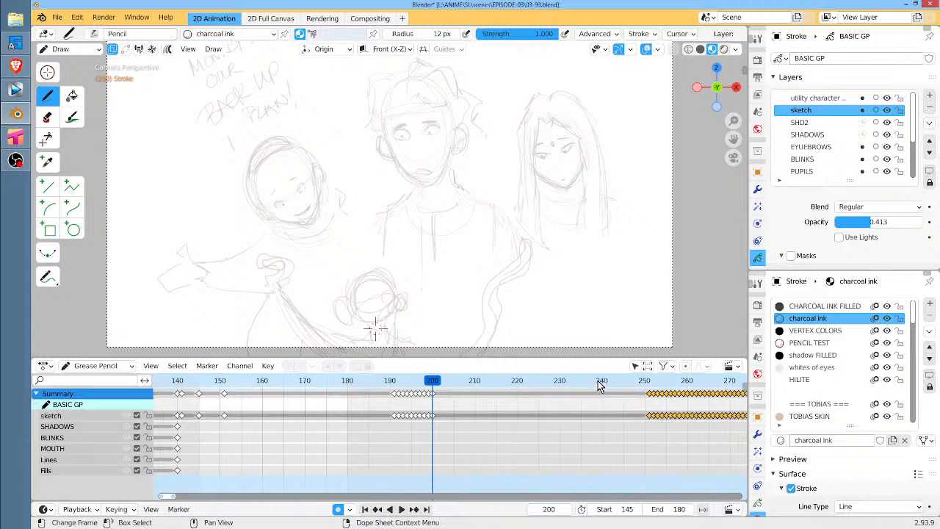
left_click_drag(599, 387, 666, 380)
scroll(647, 409, "down", 3)
key("space")
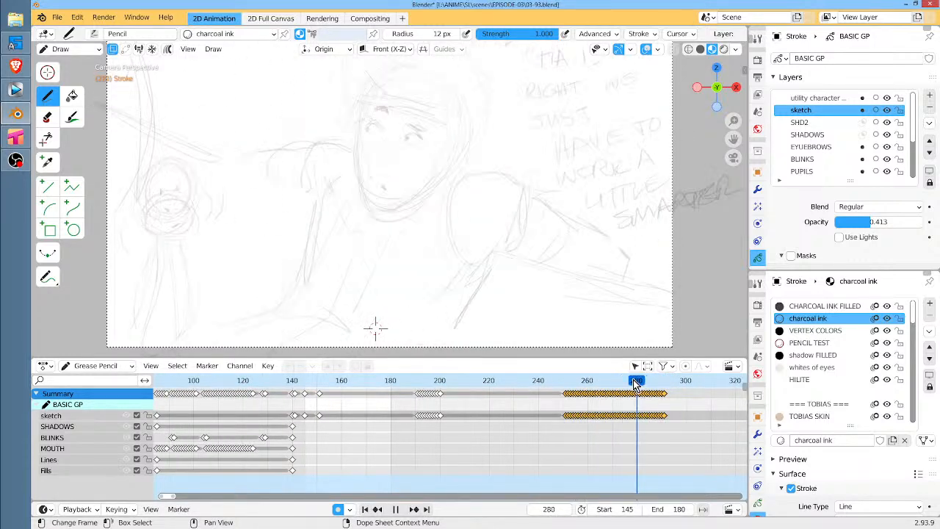
left_click(569, 380)
mouse_move(570, 380)
left_mouse_down()
mouse_move(420, 380)
mouse_move(426, 369)
left_mouse_up()
Switch back to Tahoma2D and play the scene in a loop
mouse_move(19, 137)
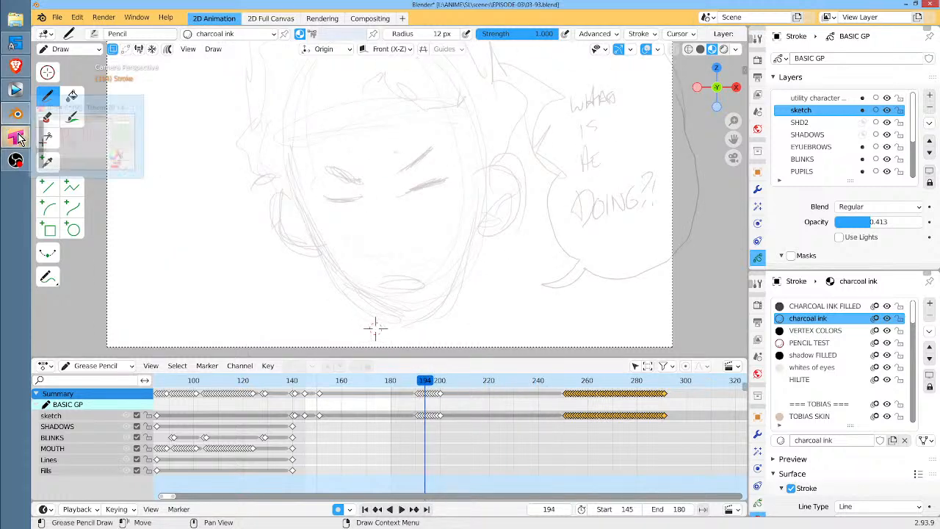
left_click(18, 138)
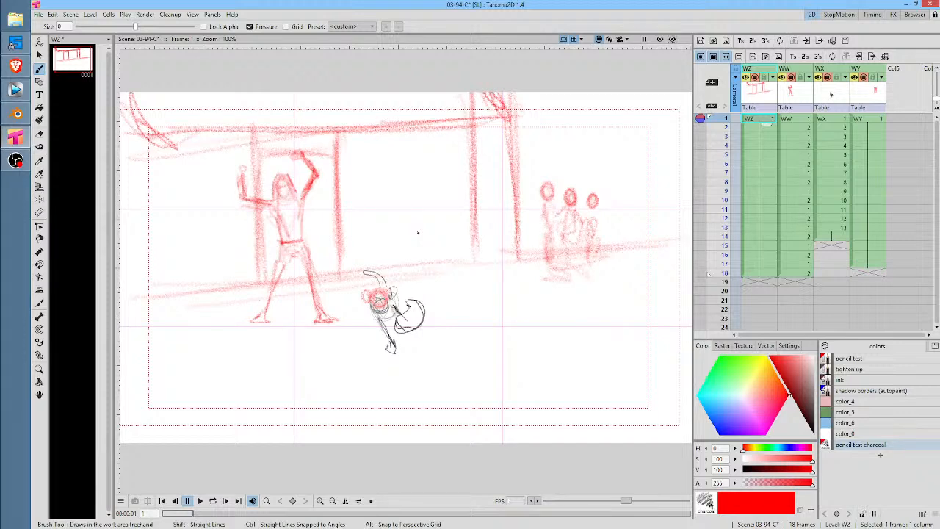
key("l")
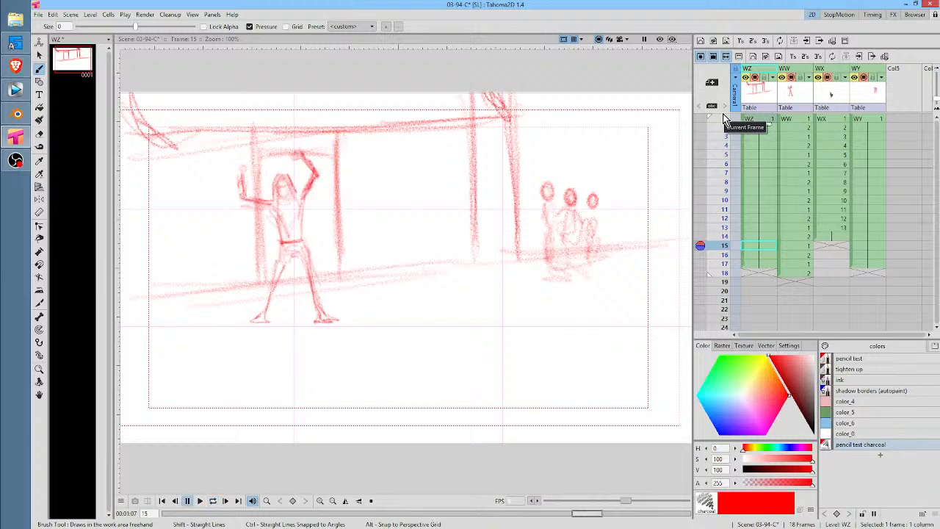
Examine the WX monkey drawings at frames 1, 3, 5, 7, 9, 11 and 13
left_click(837, 122)
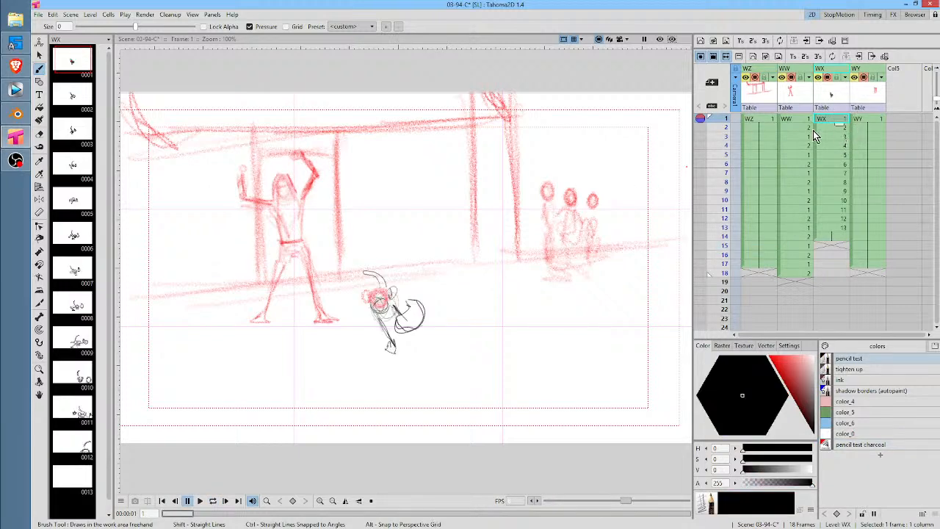
left_click(836, 138)
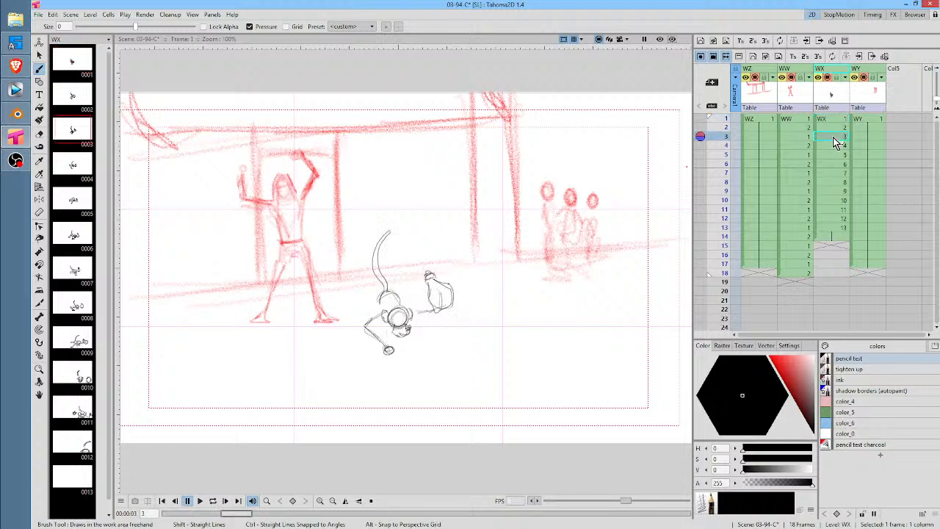
left_click(845, 155)
left_click(842, 173)
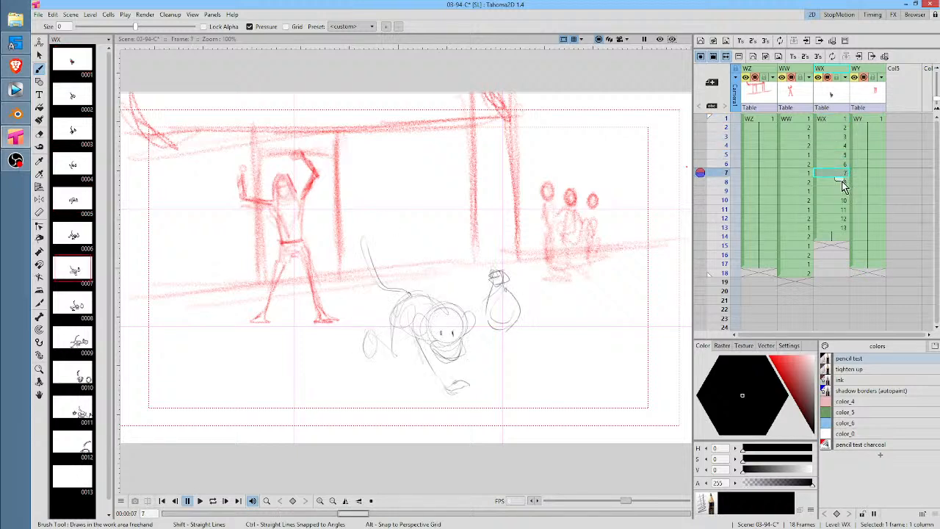
left_click(842, 192)
left_click(838, 211)
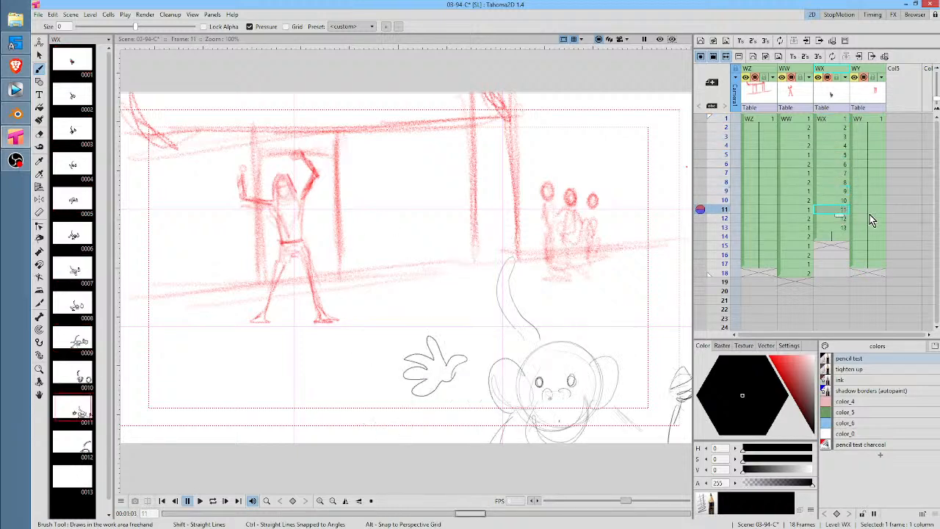
left_click(839, 228)
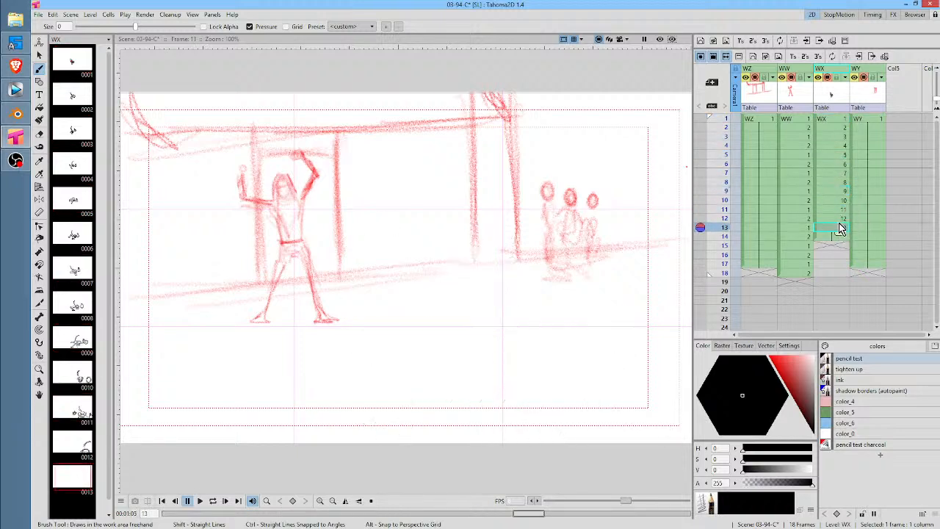
Loop the animation from WX frame 2 and return to the WX drawing at frame 1
left_click(842, 128)
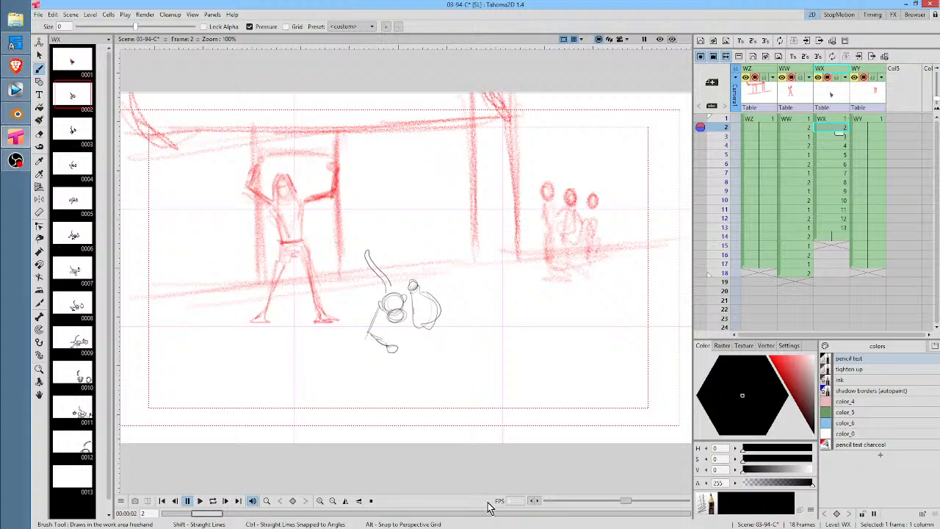
left_click_drag(510, 311, 522, 320)
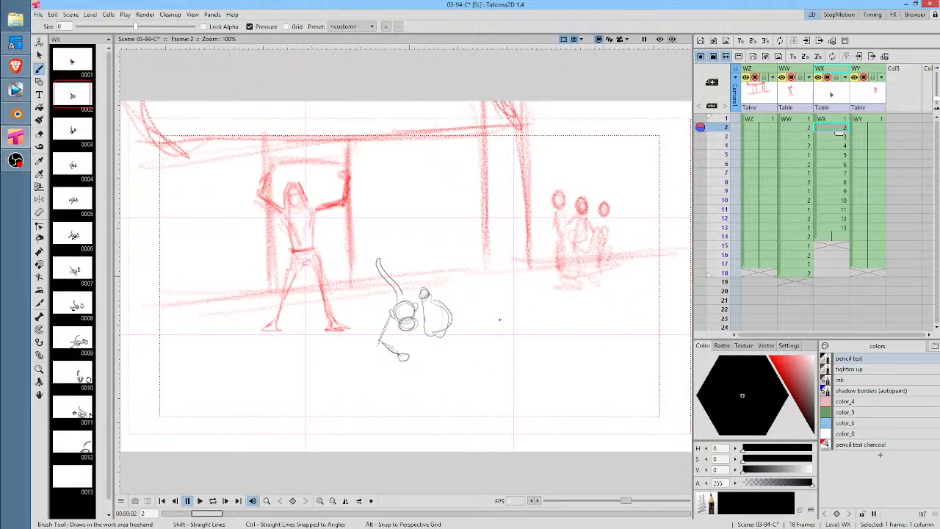
key("l")
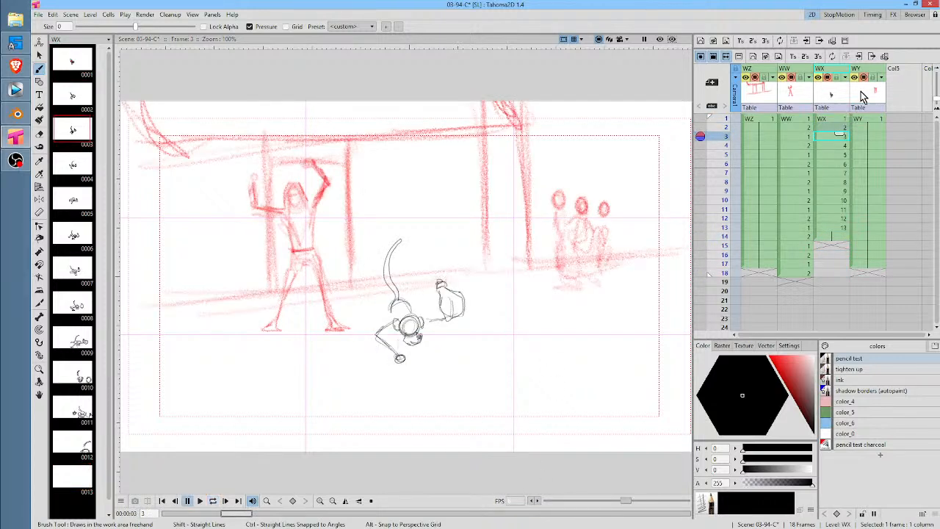
left_click(838, 120)
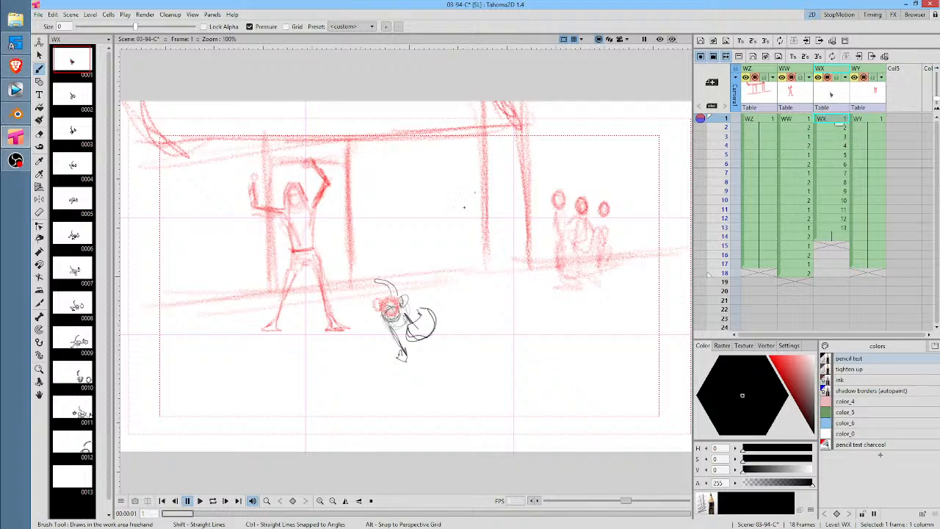
Scrub the scene from frame 1 to frame 6 and return to frame 1 to review the monkey's motion
left_click_drag(458, 299, 504, 274)
left_click_drag(700, 118, 703, 167)
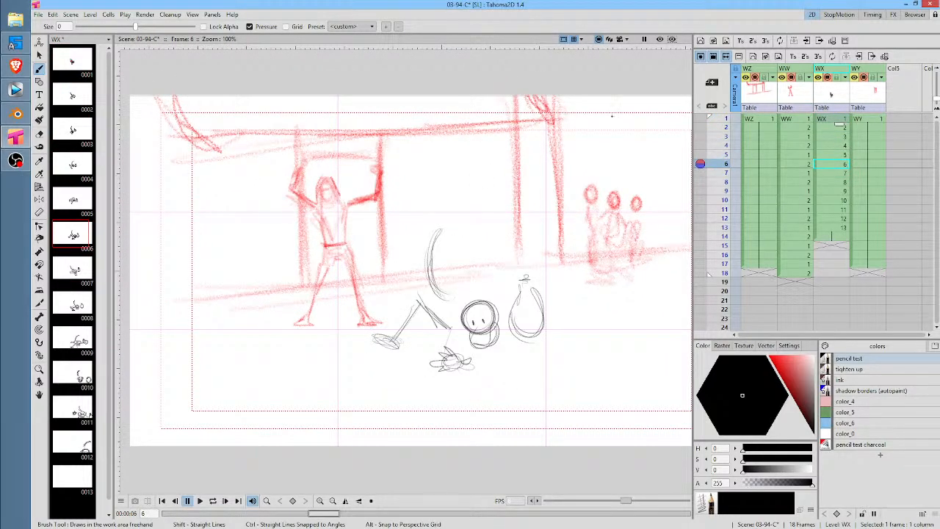
mouse_move(726, 122)
left_mouse_down()
mouse_move(720, 200)
mouse_move(726, 119)
left_mouse_up()
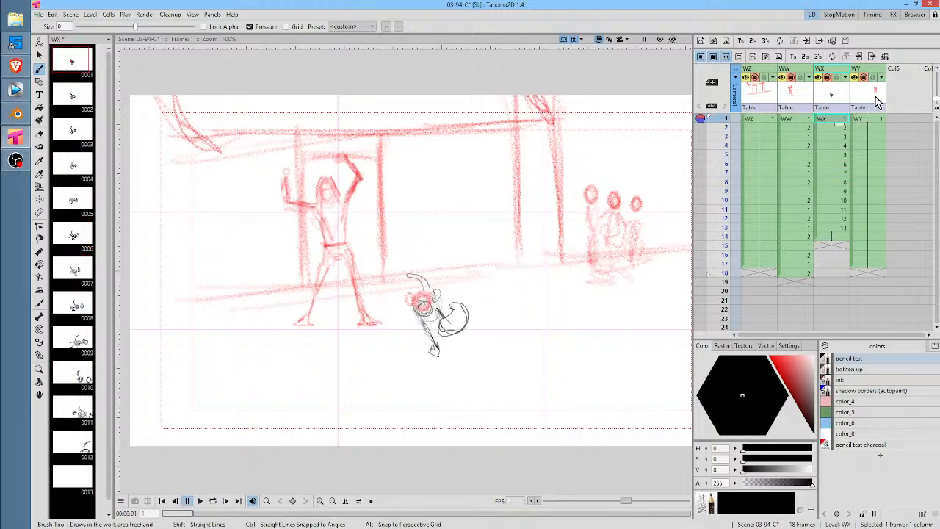
Extend the exposure of the WY and WZ background drawings to frame 18
left_click(873, 120)
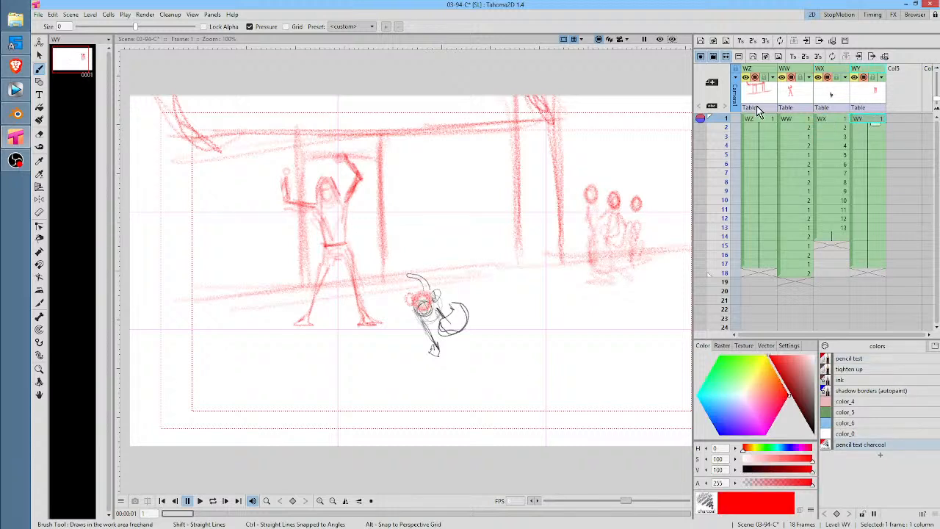
left_click(881, 266)
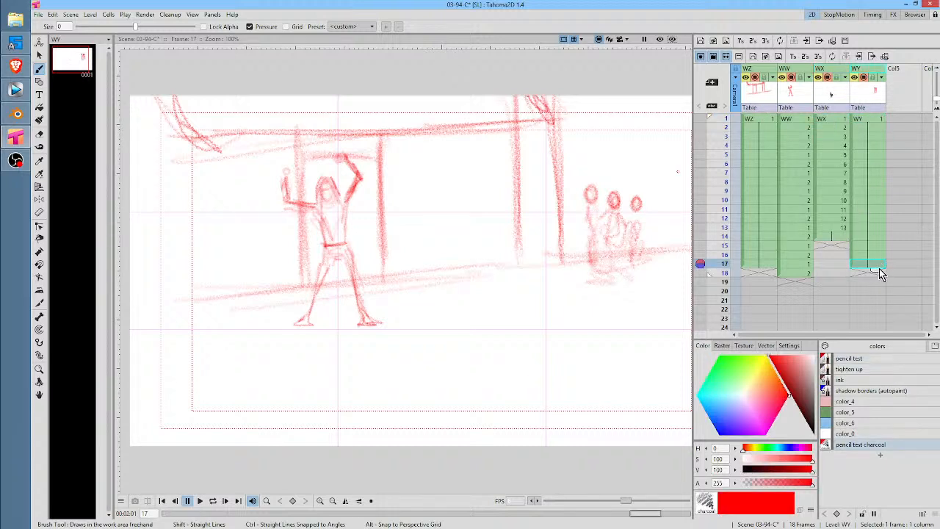
left_click(764, 265)
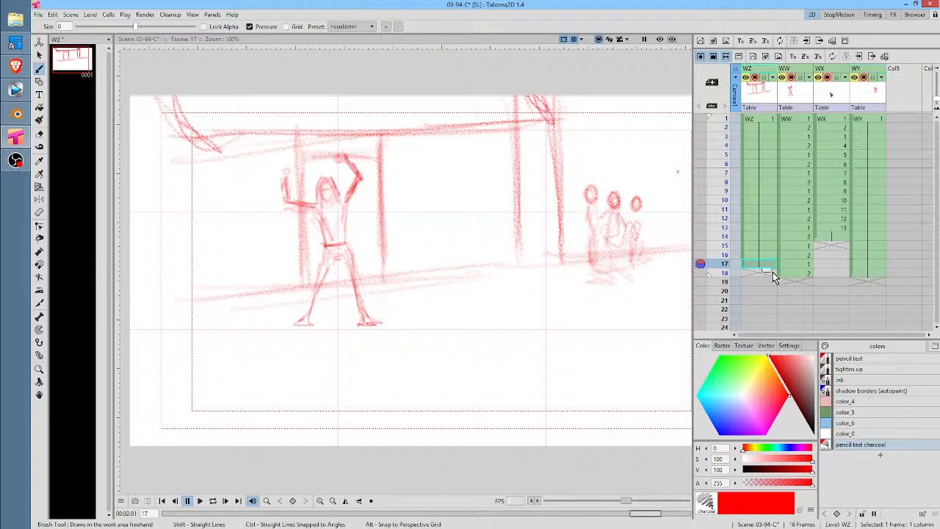
Select the three background figures on WY, scale them to 98.34% and move them to X -234.81 px, Y 55.04 px against the rear post
left_click(871, 119)
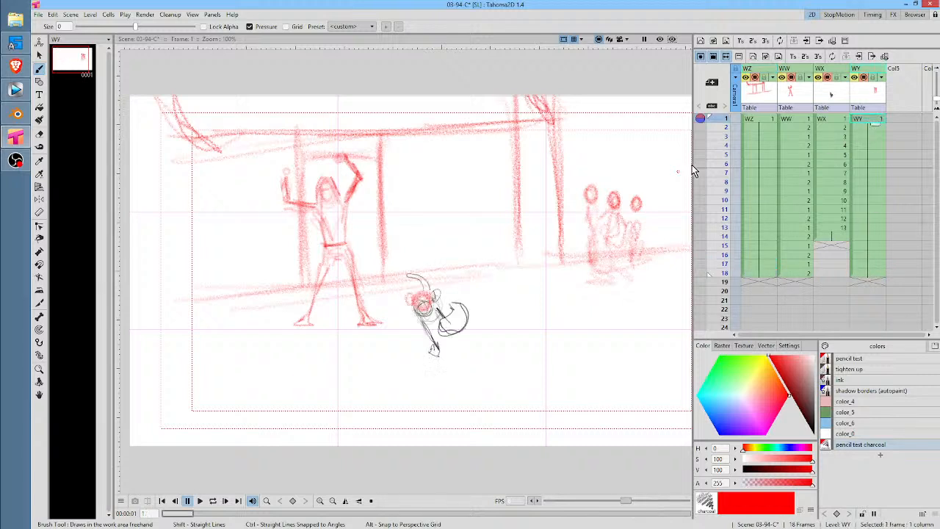
key("s")
left_click_drag(645, 168, 638, 163)
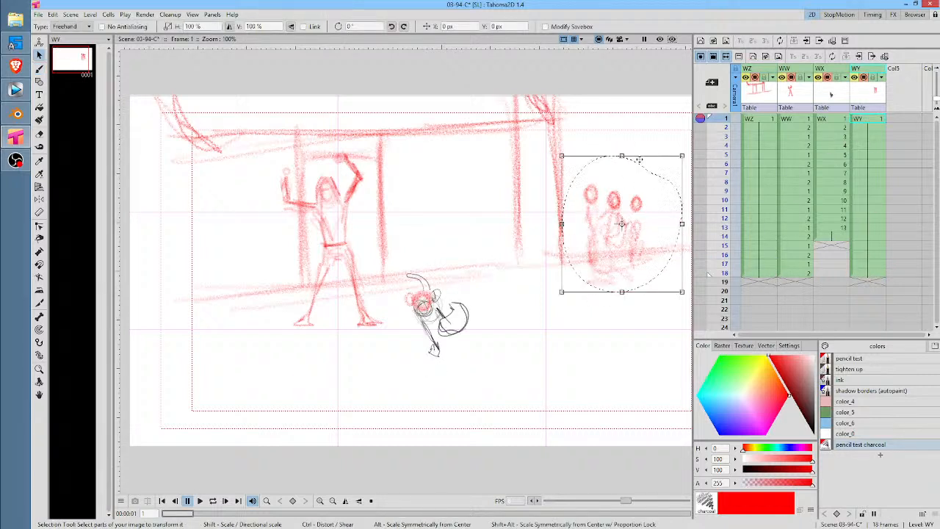
left_click_drag(610, 246, 569, 242)
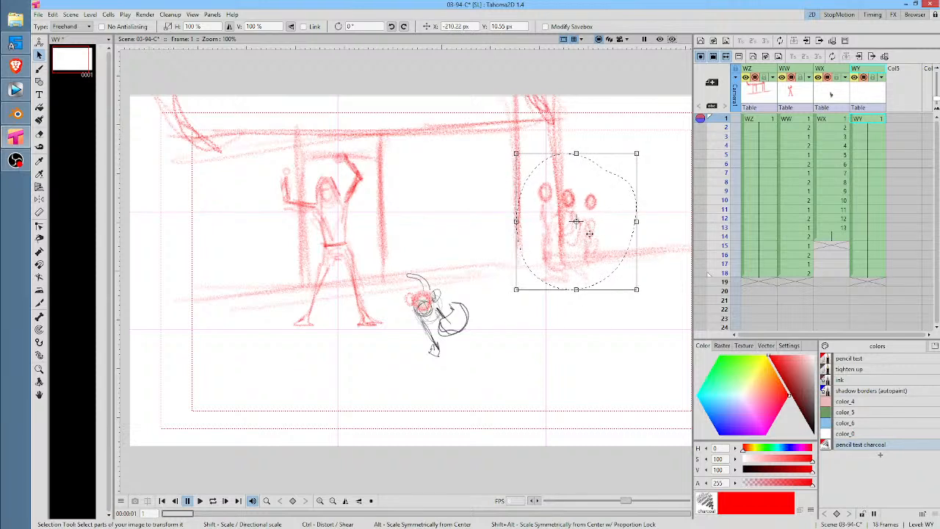
mouse_move(638, 153)
left_mouse_down()
mouse_move(640, 143)
mouse_move(625, 168)
mouse_move(638, 146)
left_mouse_up()
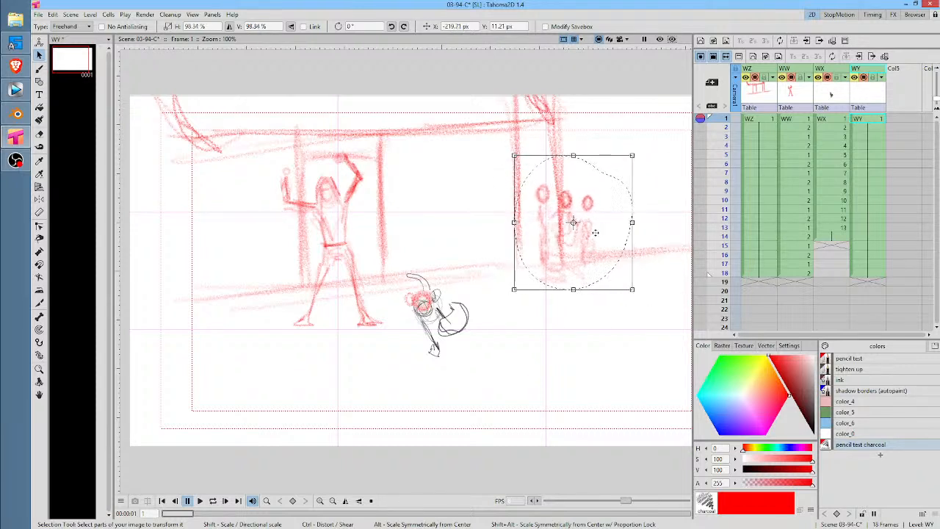
left_click_drag(600, 229, 594, 222)
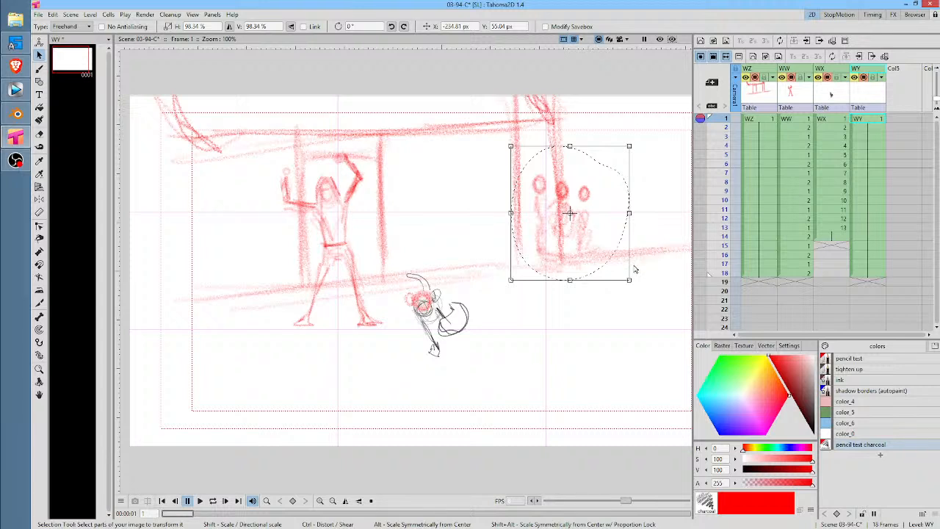
Erase the part of the WZ background post that overlaps the three background figures
left_click(757, 118)
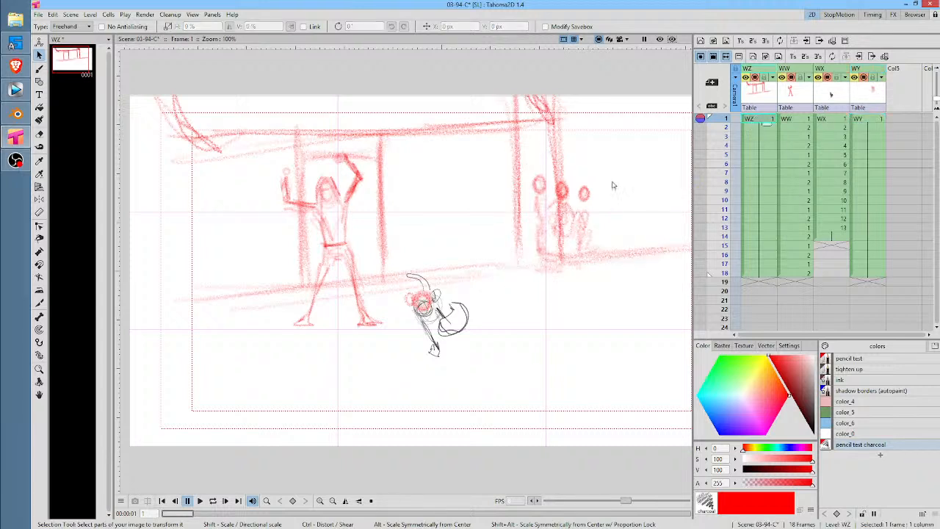
key("a")
mouse_move(569, 178)
left_mouse_down()
mouse_move(563, 269)
mouse_move(577, 180)
left_mouse_up()
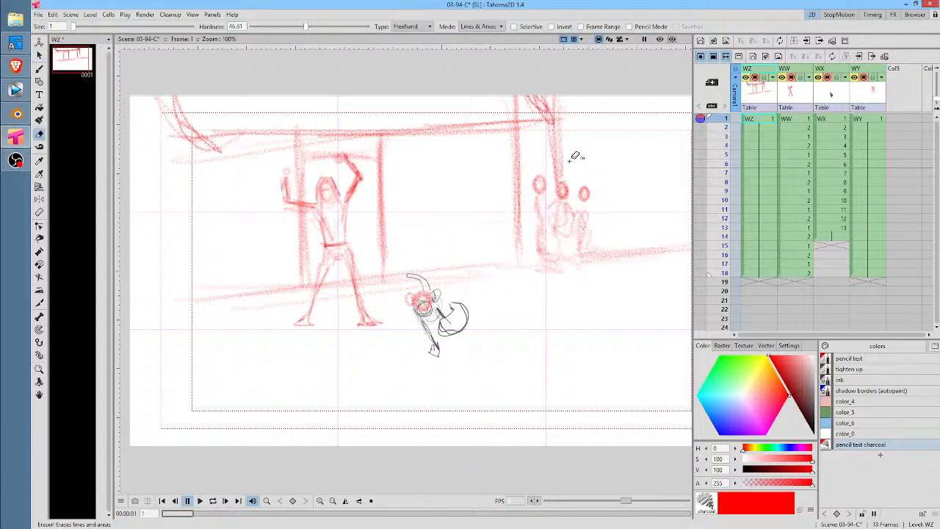
middle_click(588, 241)
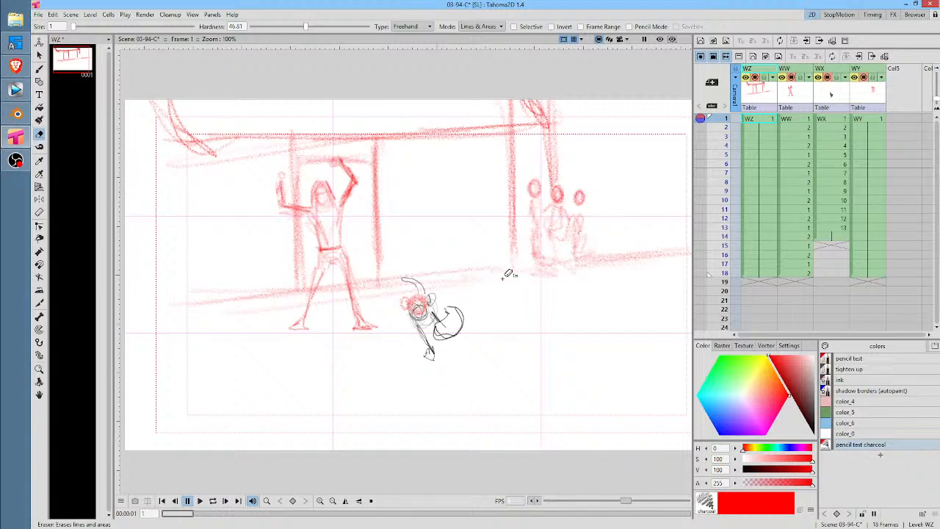
Draw the monkey's missing ear on the WX drawing at frame 1 with the pencil test brush
left_click(824, 123)
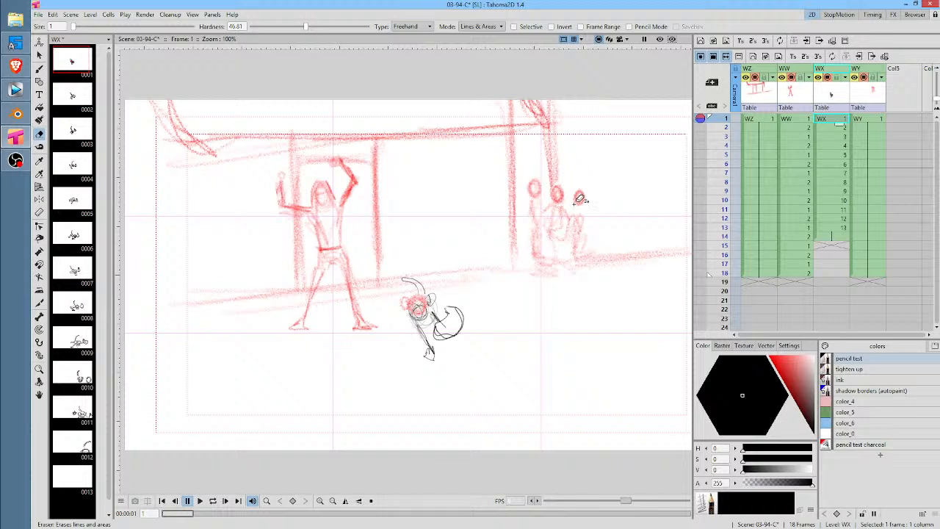
key("b")
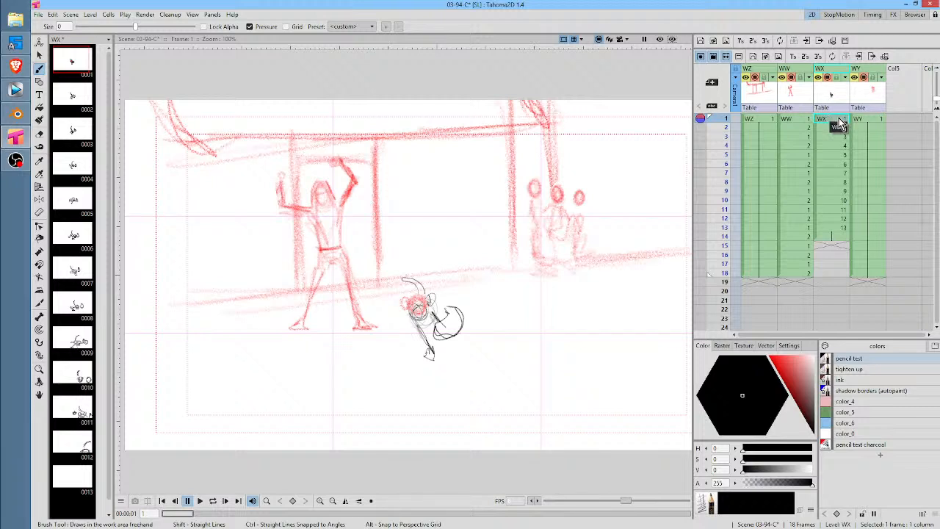
scroll(418, 308, "up", 5)
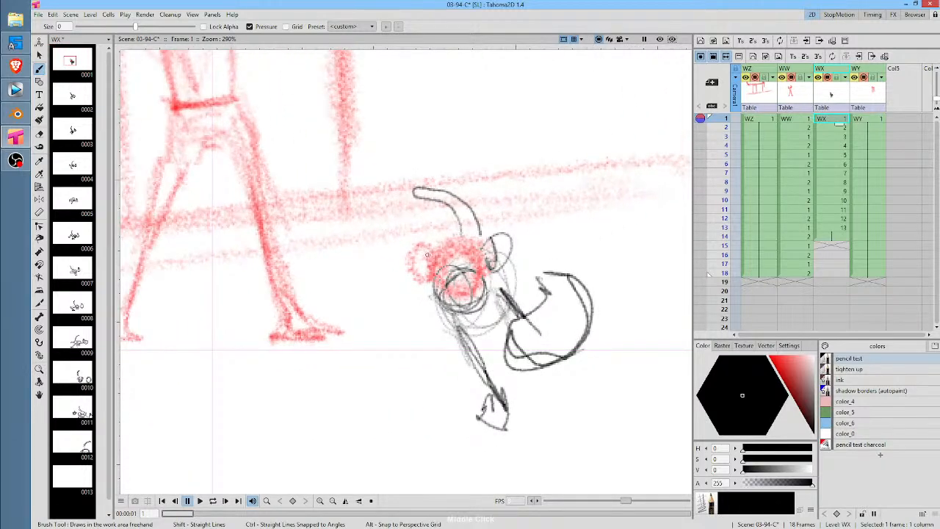
mouse_move(428, 255)
left_mouse_down()
mouse_move(411, 271)
mouse_move(439, 260)
left_mouse_up()
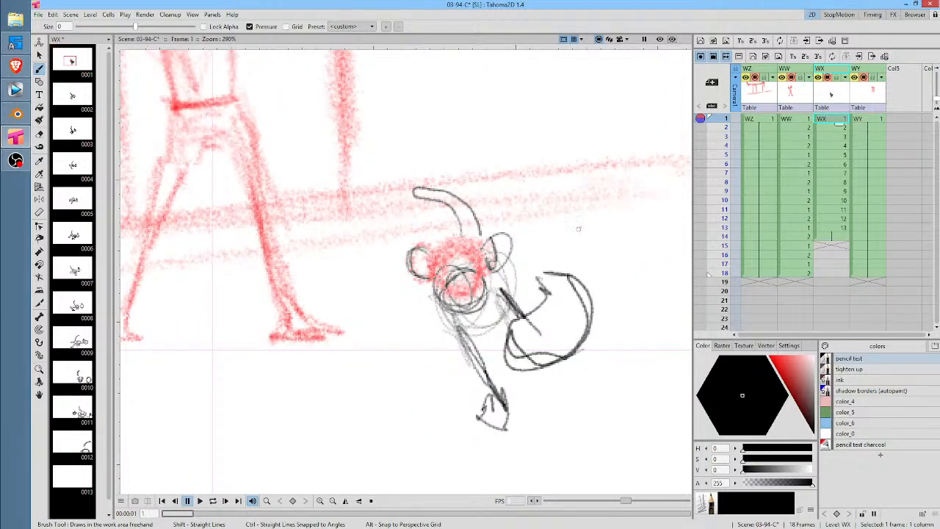
Sketch the monkey's ears and facial features and strengthen its raised hind leg on the WX drawing at frame 4
left_click_drag(573, 233, 535, 215)
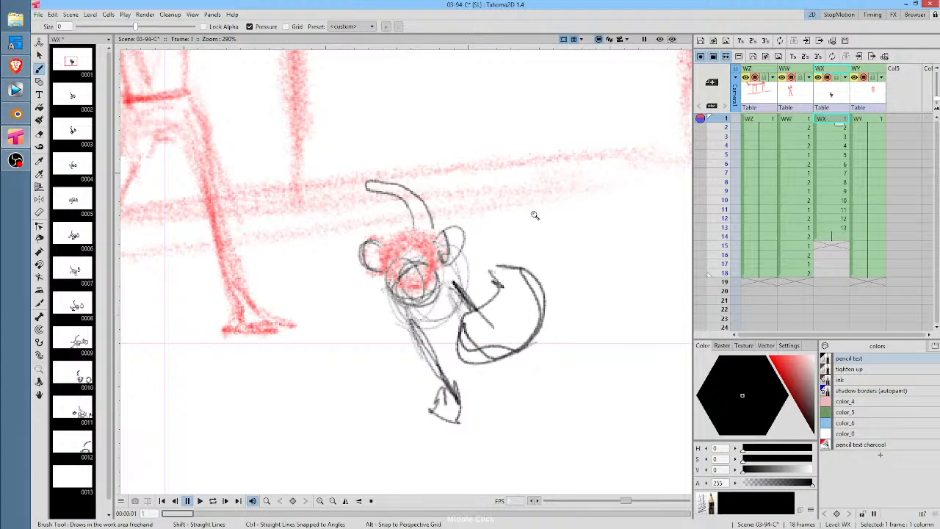
scroll(535, 218, "down", 4)
scroll(499, 297, "down", 1)
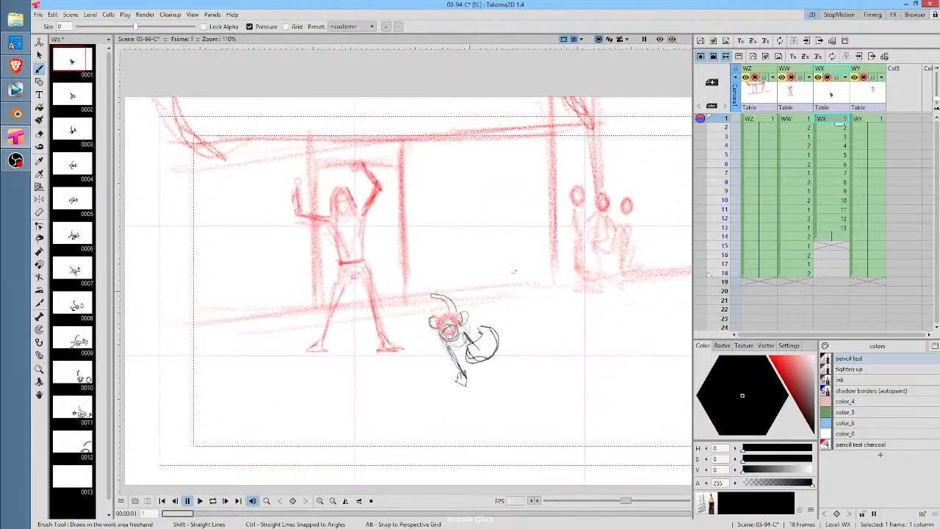
scroll(498, 297, "up", 1)
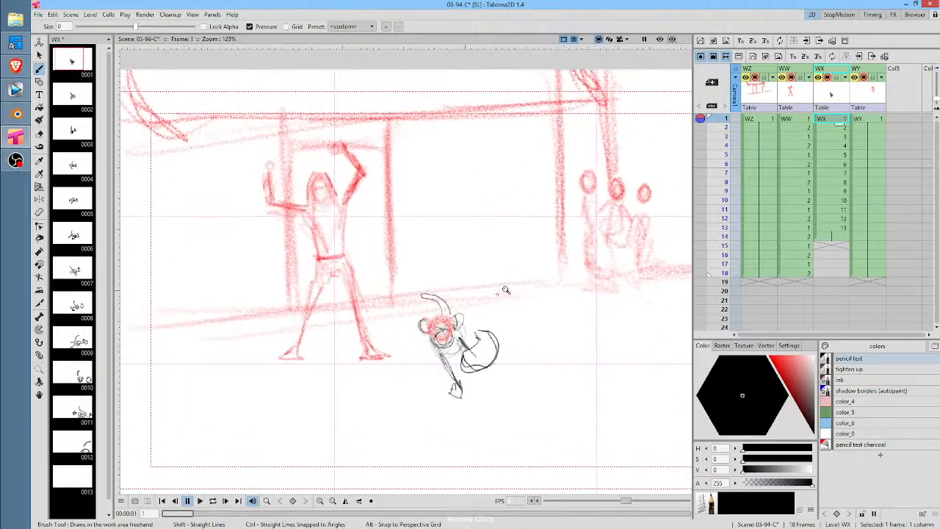
left_click(842, 147)
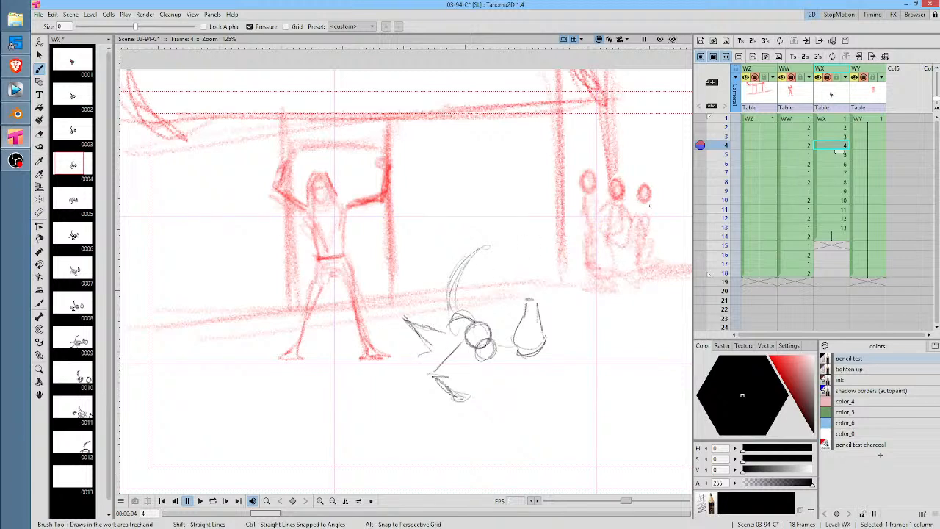
mouse_move(462, 327)
left_mouse_down()
mouse_move(457, 340)
mouse_move(470, 329)
left_mouse_up()
mouse_move(436, 324)
left_mouse_down()
mouse_move(410, 319)
mouse_move(447, 328)
mouse_move(402, 337)
mouse_move(429, 348)
left_mouse_up()
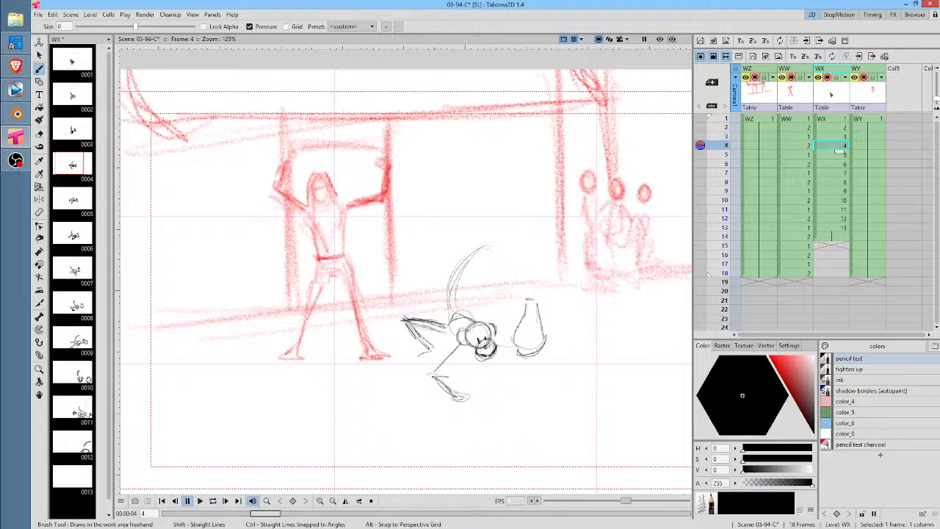
Sketch an arm with an open, raised hand beside the sack on the WX drawing at frame 6
mouse_move(722, 122)
left_mouse_down()
mouse_move(728, 190)
mouse_move(730, 156)
mouse_move(729, 166)
left_mouse_up()
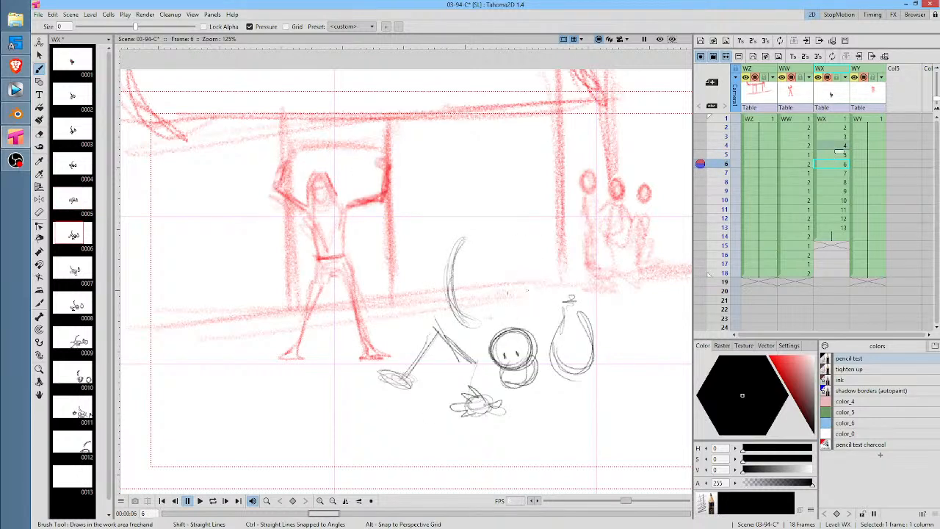
mouse_move(531, 280)
left_mouse_down()
mouse_move(547, 288)
mouse_move(544, 324)
mouse_move(577, 329)
mouse_move(565, 340)
left_mouse_up()
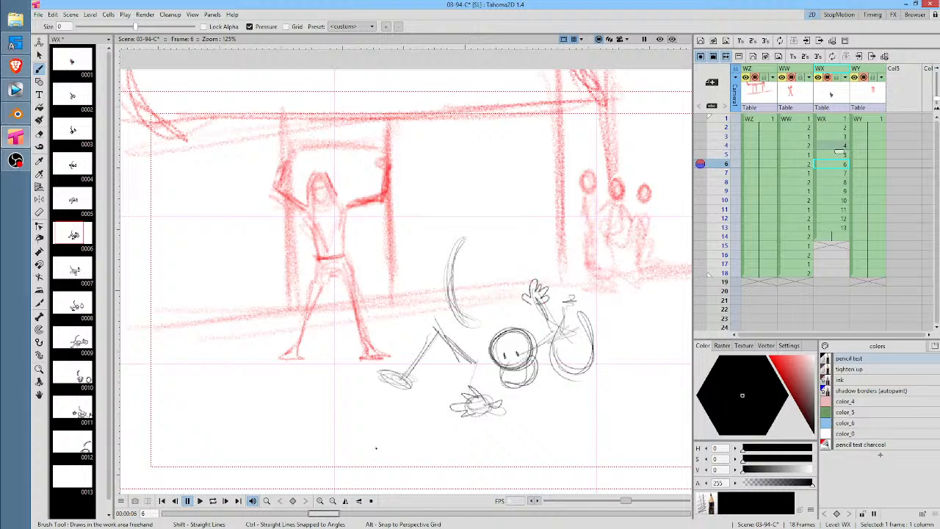
Play the scene in a loop and step through the WX monkey drawings from frame 1 to frame 5
left_click(832, 121)
key("l")
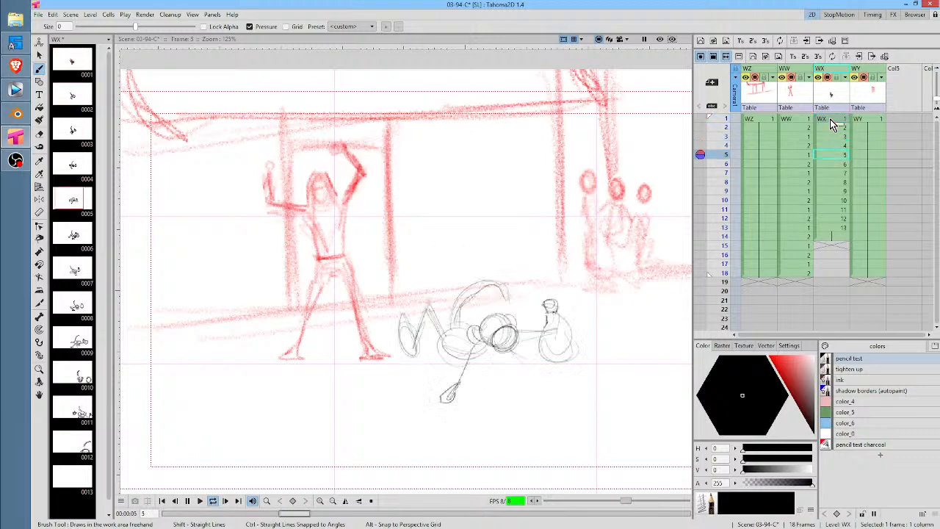
left_click(841, 121)
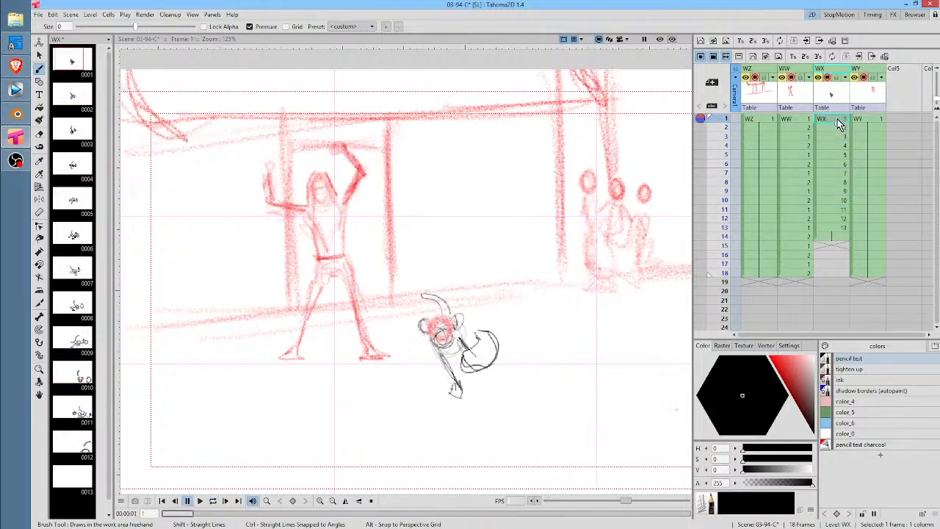
left_click(833, 128)
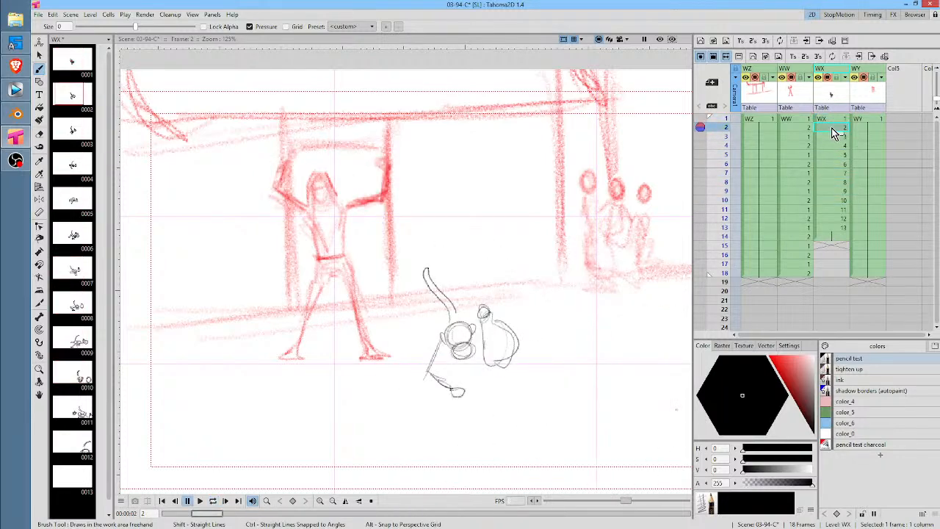
left_click(833, 136)
left_click(832, 145)
left_click(831, 154)
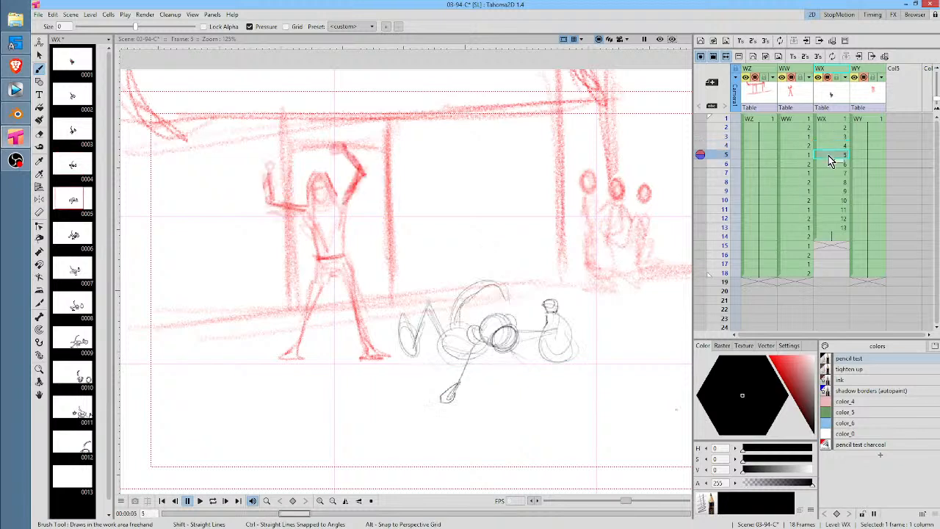
Erase the monkey's raised open hand on the WX drawing at frame 6
left_click(831, 163)
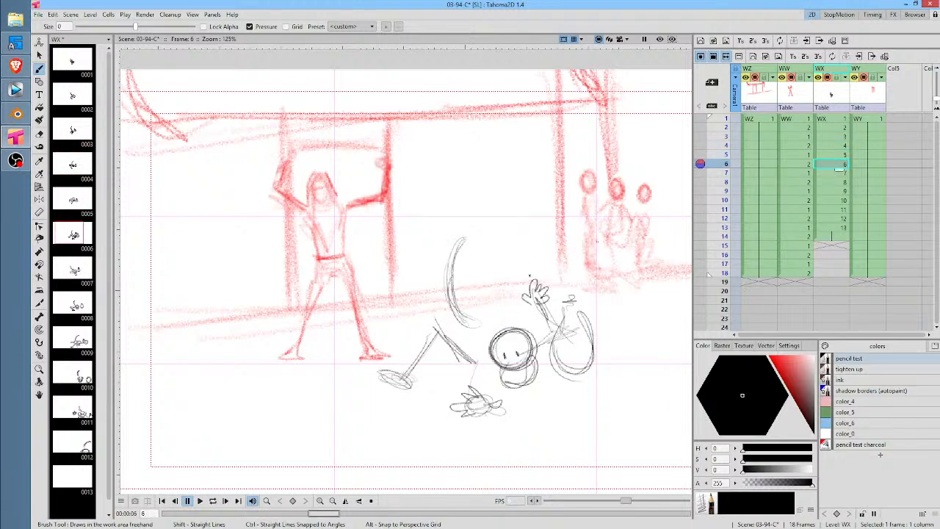
key("a")
mouse_move(547, 264)
left_mouse_down()
mouse_move(531, 323)
mouse_move(522, 269)
left_mouse_up()
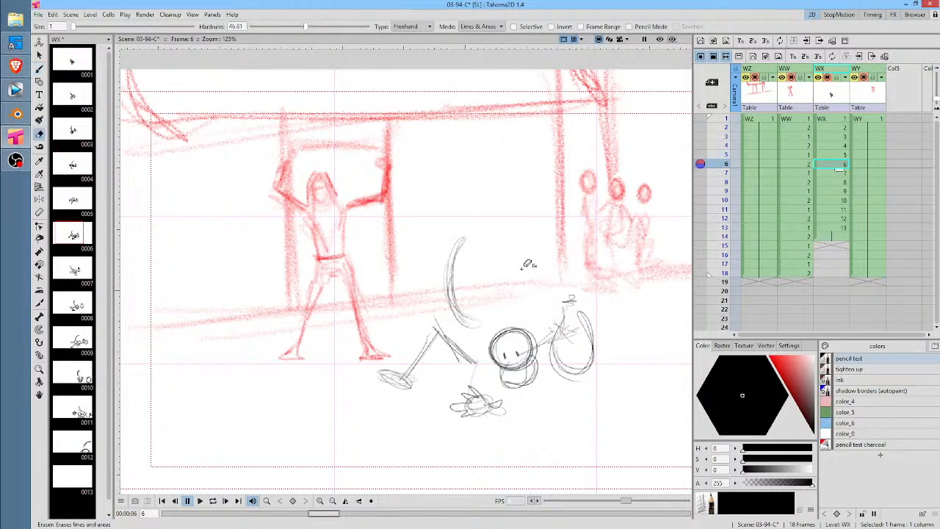
Draw the monkey's splayed fingers and limb lines on the WX drawing at frame 7
key("b")
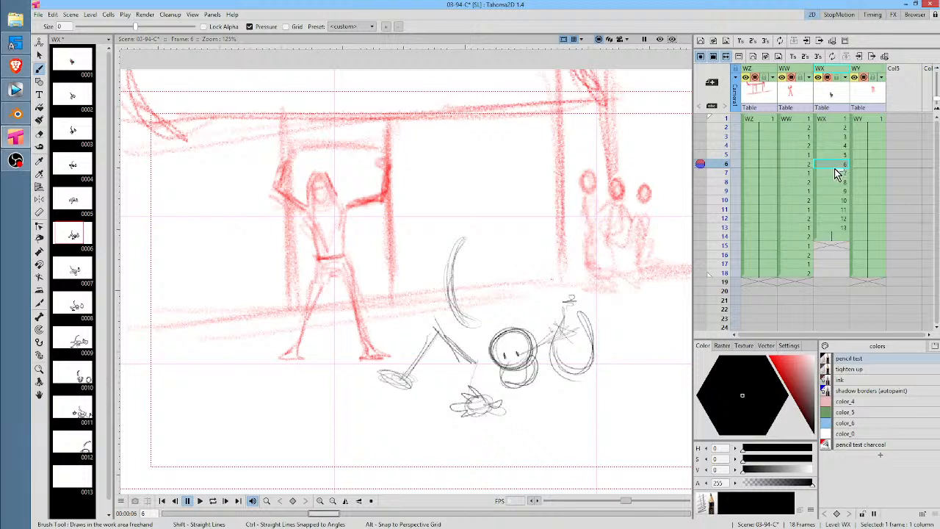
left_click(838, 173)
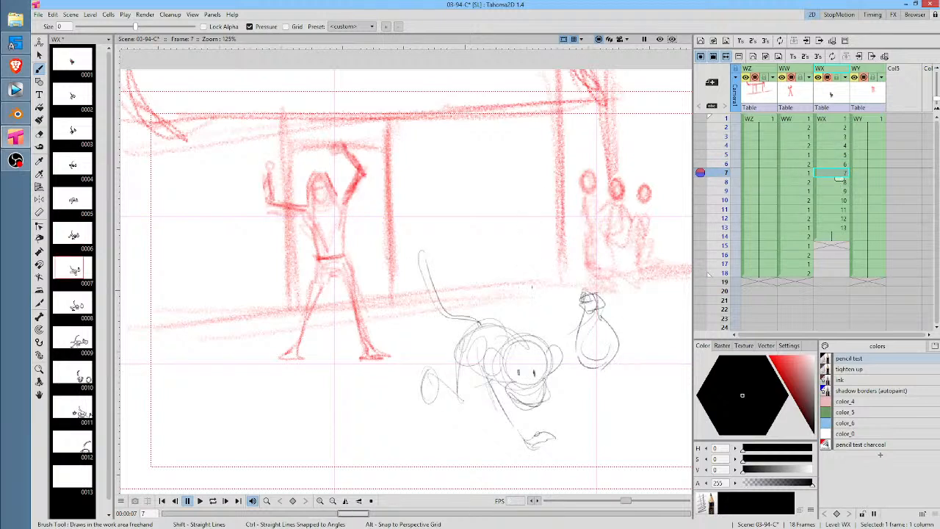
left_click(425, 381)
mouse_move(426, 384)
left_mouse_down()
mouse_move(405, 403)
mouse_move(420, 416)
left_mouse_up()
mouse_move(431, 401)
left_mouse_down()
mouse_move(431, 415)
mouse_move(471, 415)
left_mouse_up()
left_click_drag(471, 372, 467, 422)
mouse_move(471, 374)
left_mouse_down()
mouse_move(468, 390)
mouse_move(521, 437)
mouse_move(557, 450)
mouse_move(569, 435)
mouse_move(564, 458)
mouse_move(571, 442)
left_mouse_up()
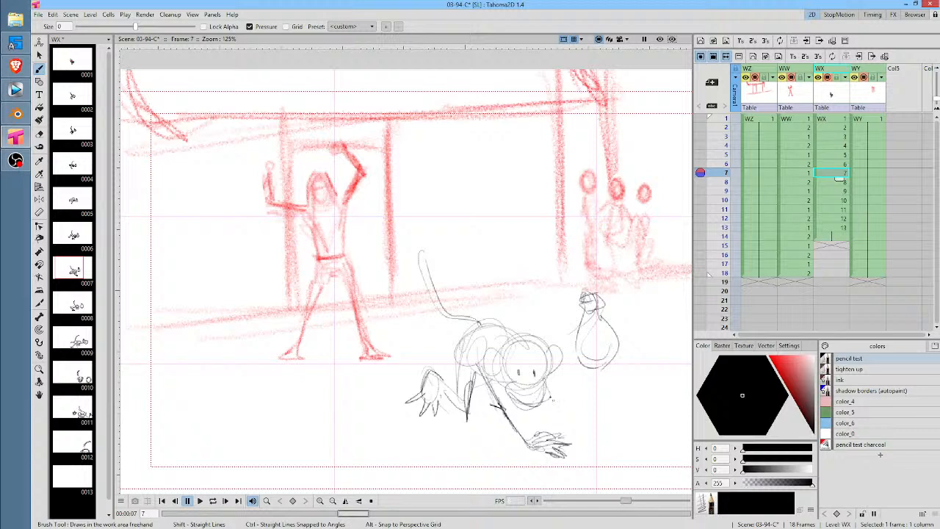
Define the monkey's ears, eyes and muzzle and outline its hair tuft and back on the WX drawing at frame 7
left_click_drag(497, 353, 486, 378)
mouse_move(548, 345)
left_mouse_down()
mouse_move(560, 367)
mouse_move(544, 375)
left_mouse_up()
mouse_move(509, 395)
left_mouse_down()
mouse_move(532, 402)
mouse_move(549, 381)
mouse_move(536, 400)
mouse_move(544, 395)
left_mouse_up()
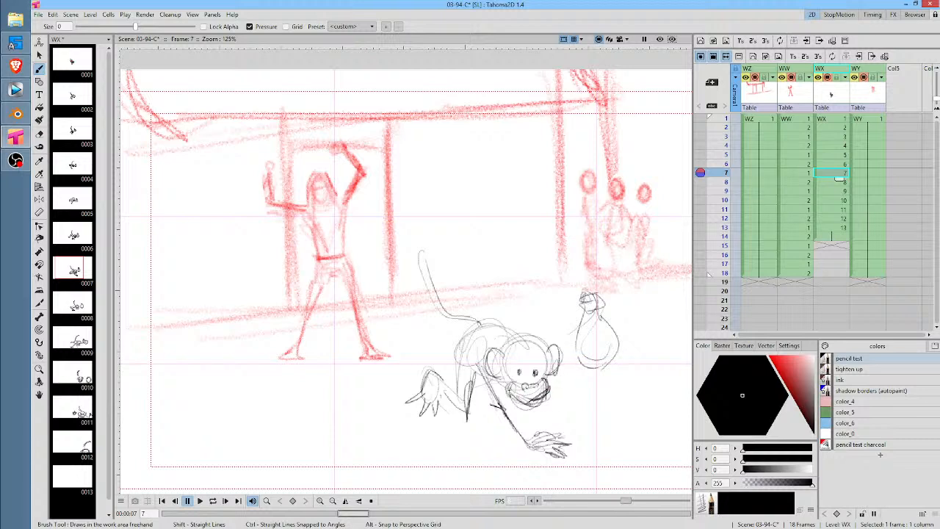
mouse_move(518, 343)
left_mouse_down()
mouse_move(526, 338)
mouse_move(504, 354)
mouse_move(455, 358)
left_mouse_up()
mouse_move(485, 324)
left_mouse_down()
mouse_move(456, 372)
mouse_move(462, 395)
left_mouse_up()
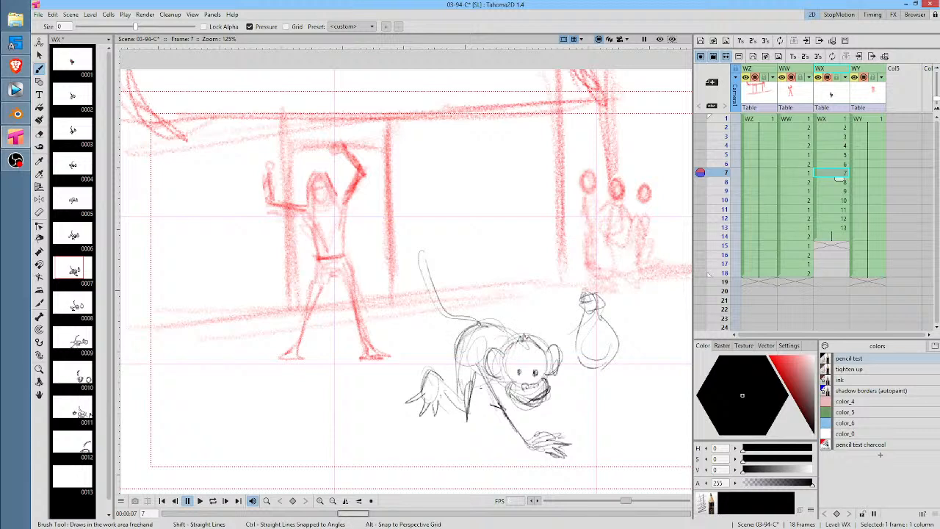
Draw the monkey's splayed fingers, bent limb, rounded body and thicker tail outline on the WX drawing at frame 6
key("comma")
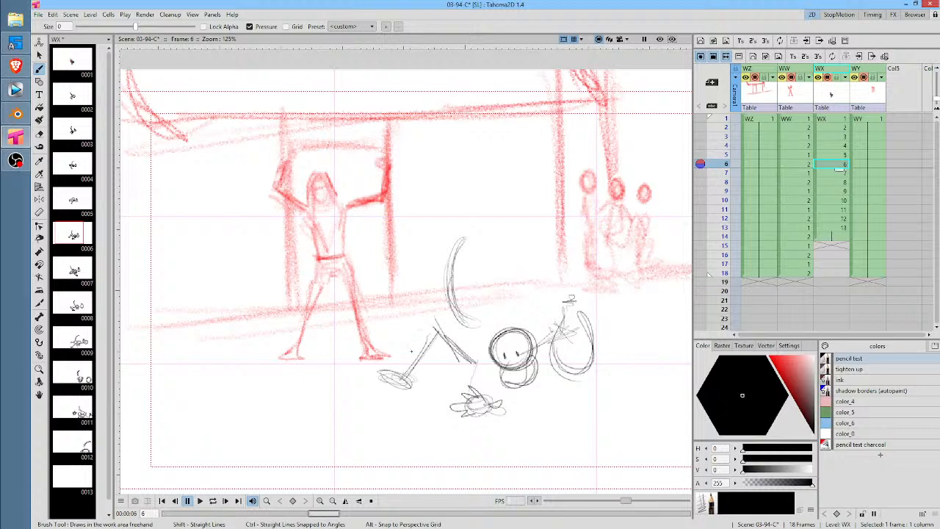
mouse_move(407, 366)
left_mouse_down()
mouse_move(374, 364)
mouse_move(362, 386)
mouse_move(400, 393)
left_mouse_up()
left_click_drag(410, 377, 394, 388)
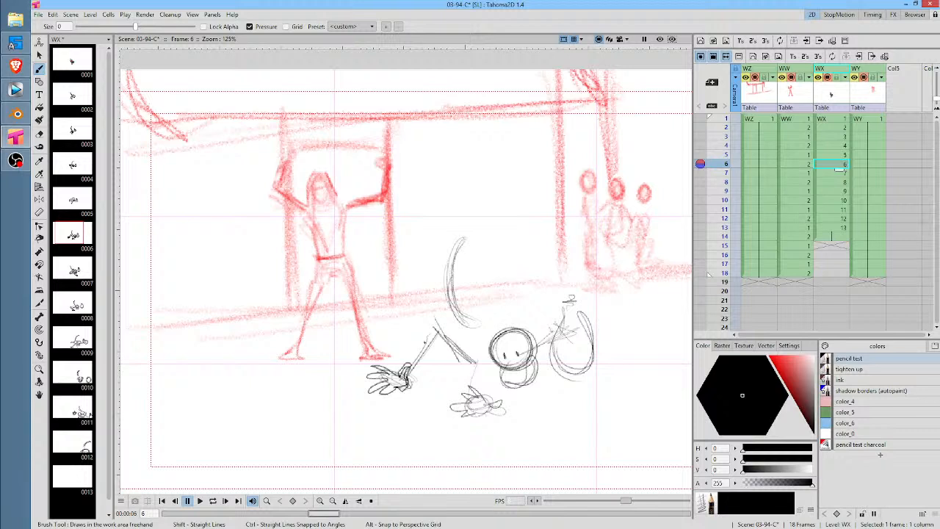
mouse_move(435, 322)
left_mouse_down()
mouse_move(486, 366)
mouse_move(541, 339)
left_mouse_up()
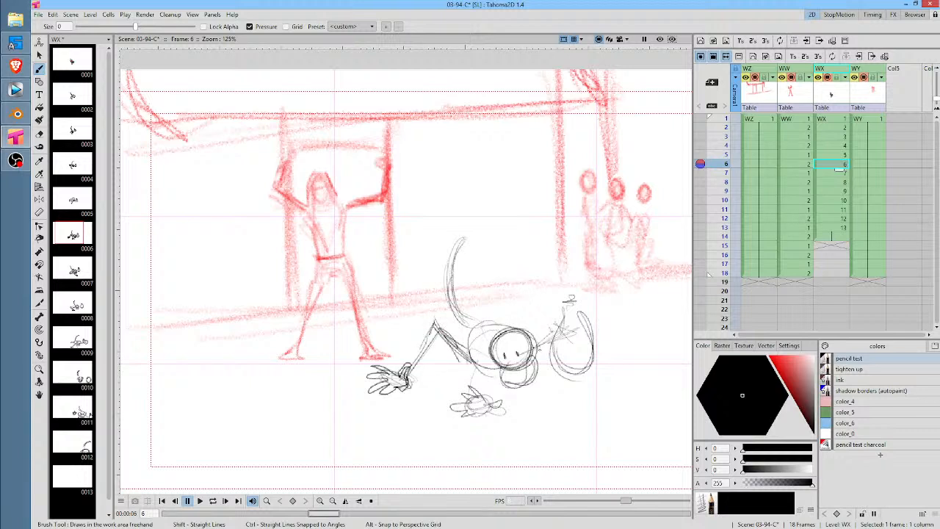
left_click_drag(467, 345, 448, 261)
left_click_drag(463, 228, 470, 327)
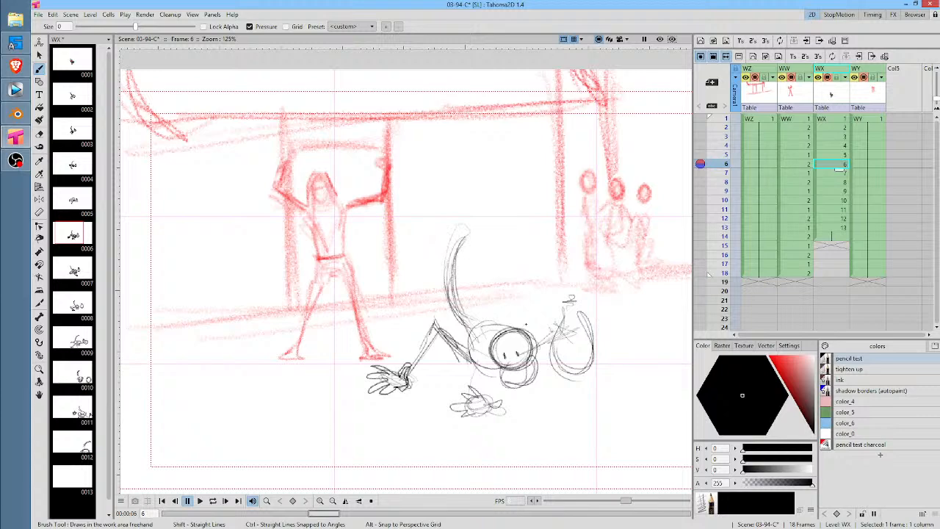
Reinforce the monkey's bent supporting limb on the WX drawing at frame 2
key("Up")
key("Up")
key("Up")
key("Up")
key("Up")
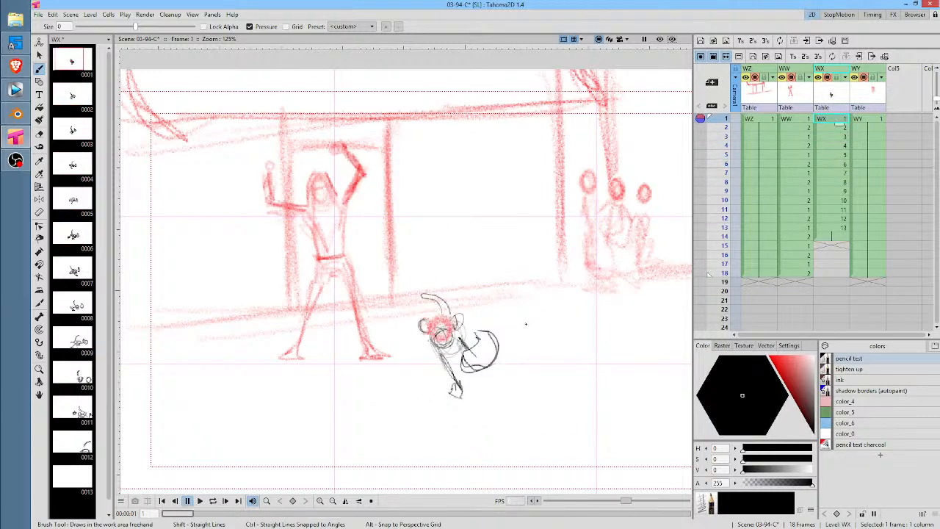
key("Down")
mouse_move(428, 374)
left_mouse_down()
mouse_move(444, 337)
mouse_move(430, 370)
mouse_move(448, 386)
left_mouse_up()
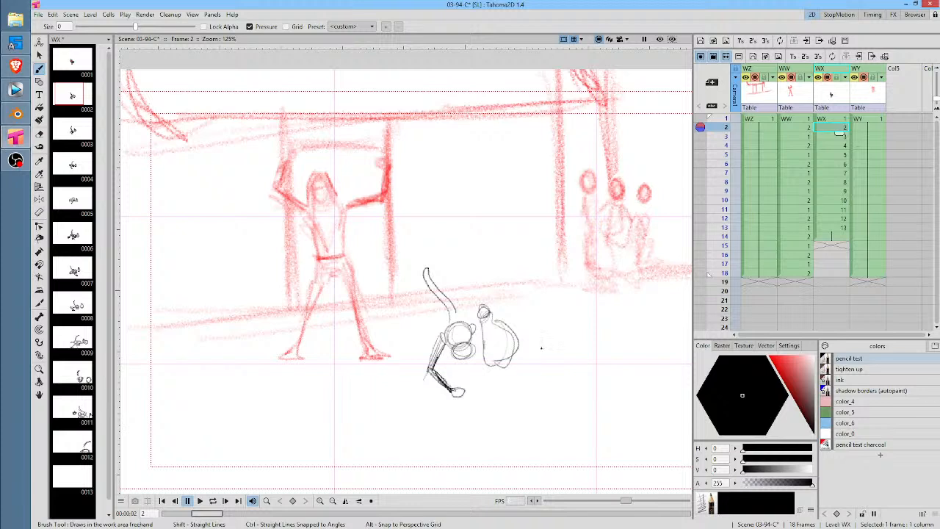
Try thick Smart Raster Painter strokes in Areas mode beside the monkey on the WX drawing at frame 2
key("j")
mouse_move(540, 360)
left_mouse_down()
mouse_move(579, 328)
mouse_move(607, 327)
mouse_move(577, 330)
mouse_move(545, 358)
mouse_move(584, 324)
left_mouse_up()
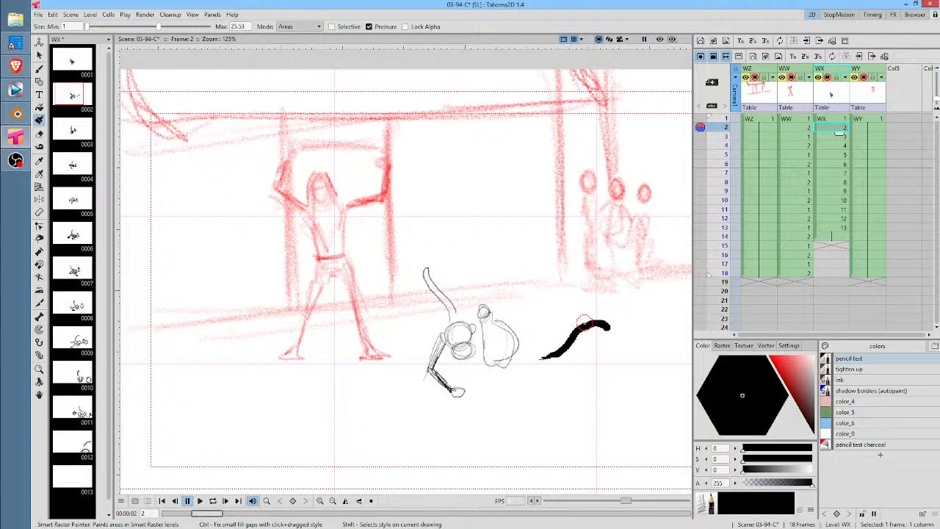
left_click(311, 28)
left_click(310, 28)
mouse_move(560, 348)
left_mouse_down()
mouse_move(600, 324)
mouse_move(603, 335)
mouse_move(630, 296)
left_mouse_up()
key("a")
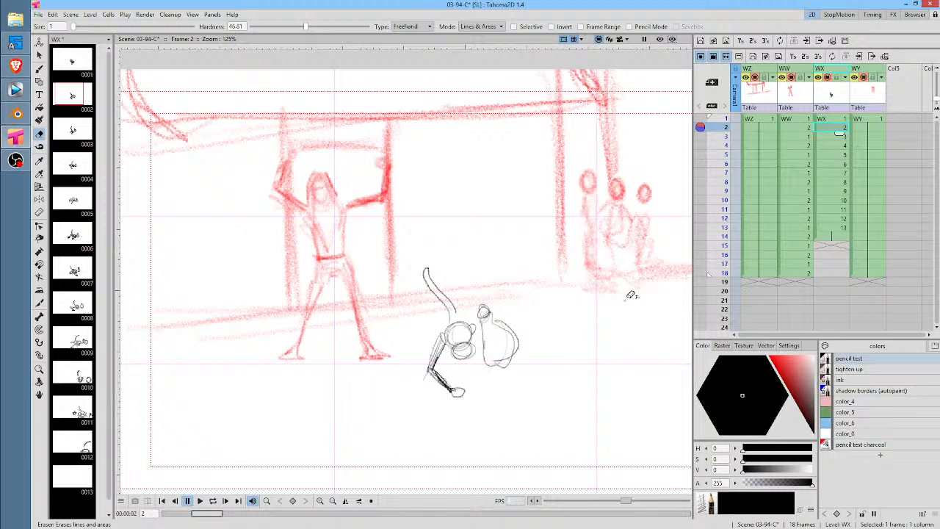
Paint two thick test circles beside the monkey at WX frame 1, one in Areas mode and one in Lines & Areas mode
left_click(841, 118)
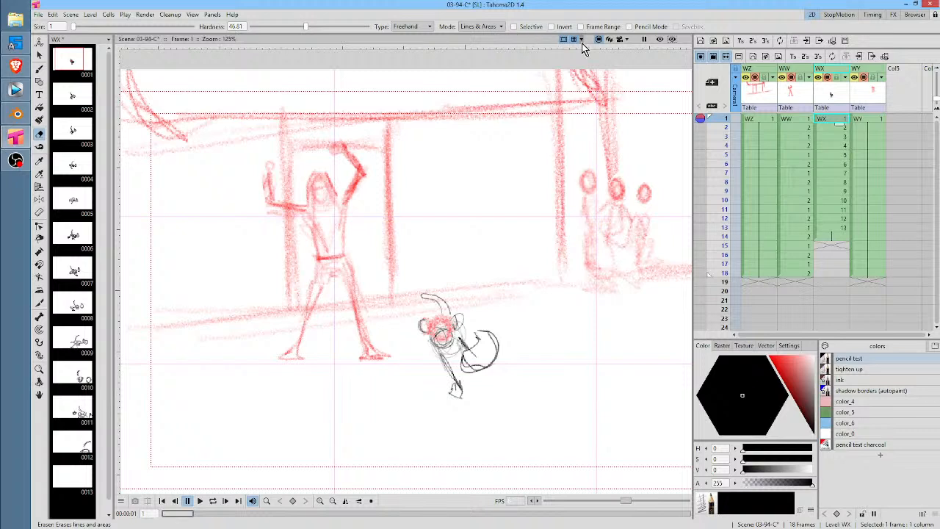
key("k")
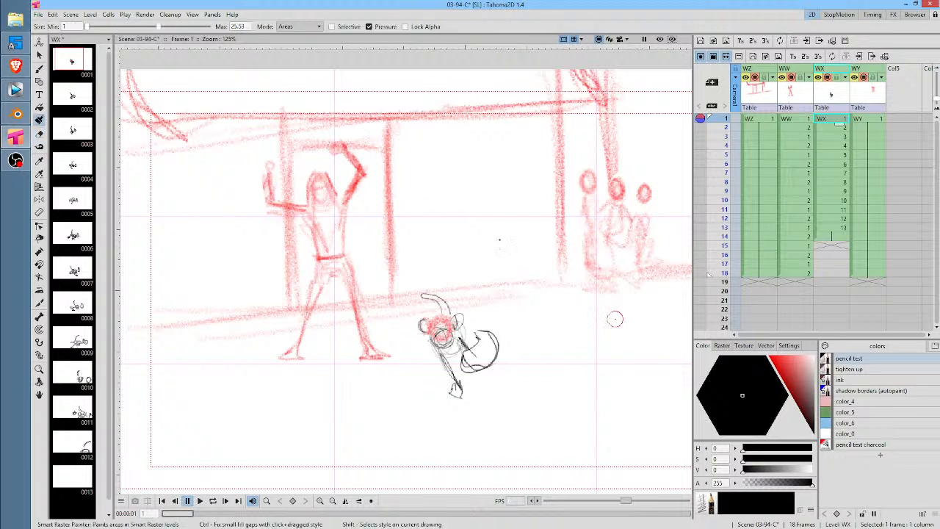
left_click(314, 27)
left_click(314, 26)
left_click(309, 28)
left_click(291, 43)
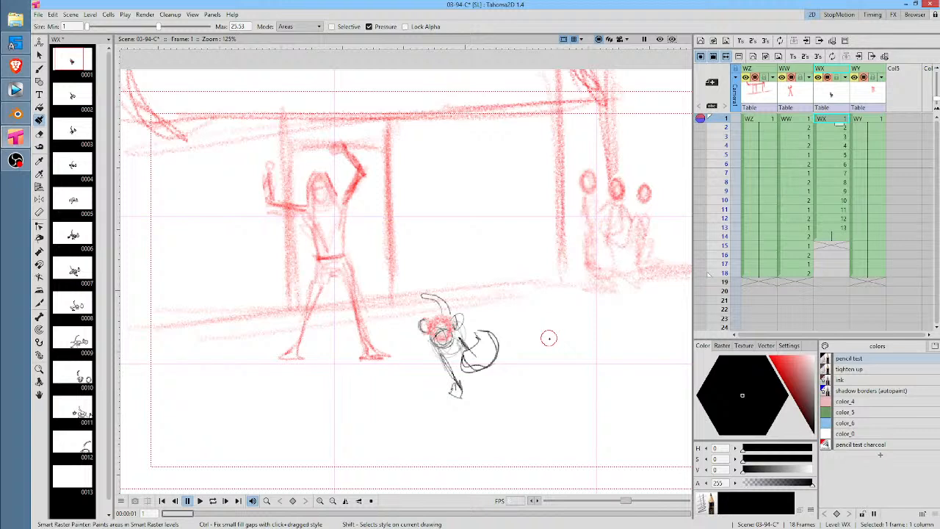
mouse_move(561, 325)
left_mouse_down()
mouse_move(534, 384)
mouse_move(588, 340)
mouse_move(527, 342)
left_mouse_up()
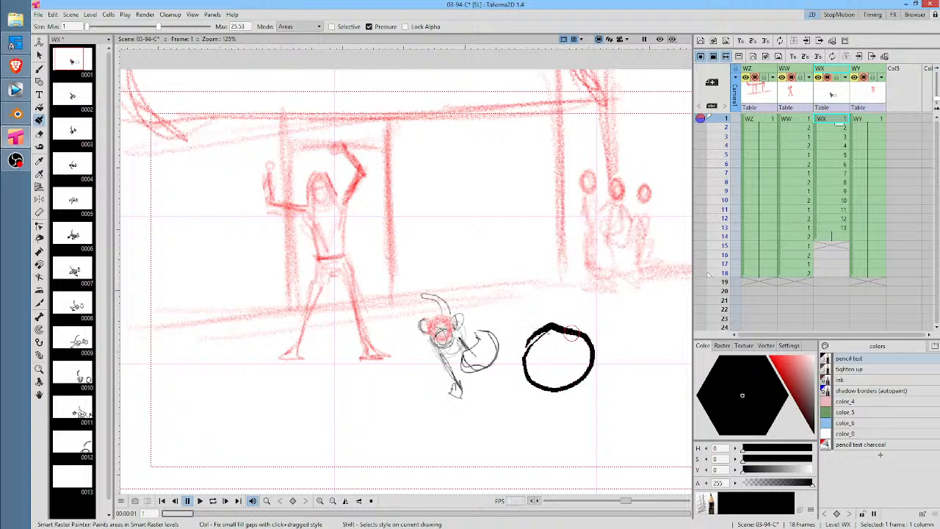
left_click(299, 26)
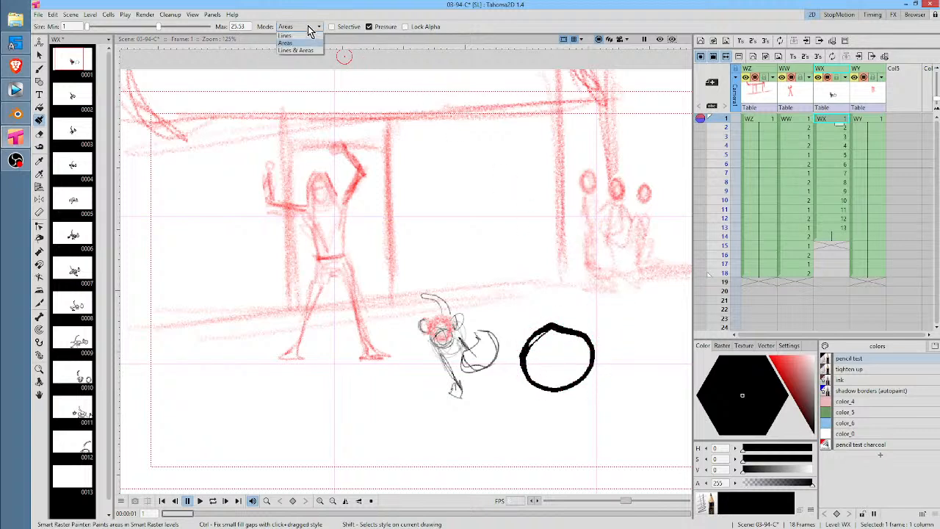
left_click(305, 44)
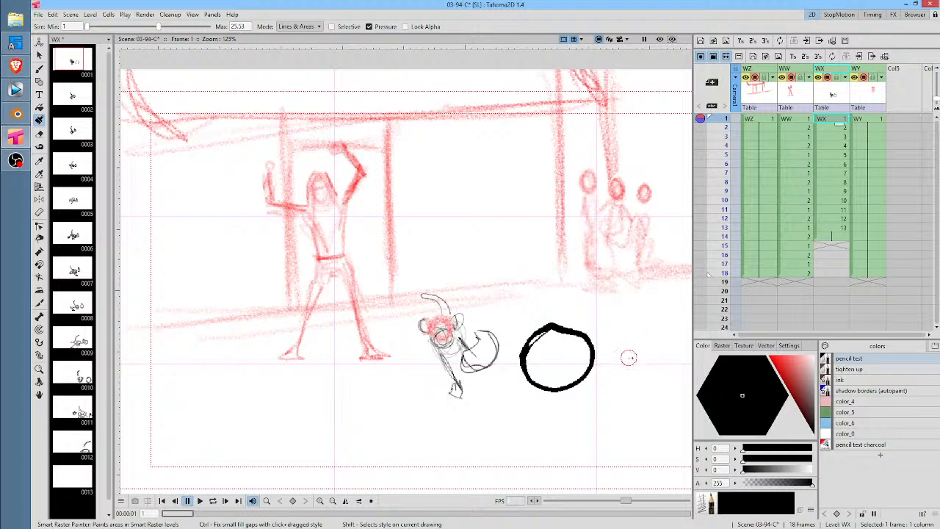
mouse_move(626, 359)
left_mouse_down()
mouse_move(606, 403)
mouse_move(654, 403)
mouse_move(642, 362)
mouse_move(620, 365)
left_mouse_up()
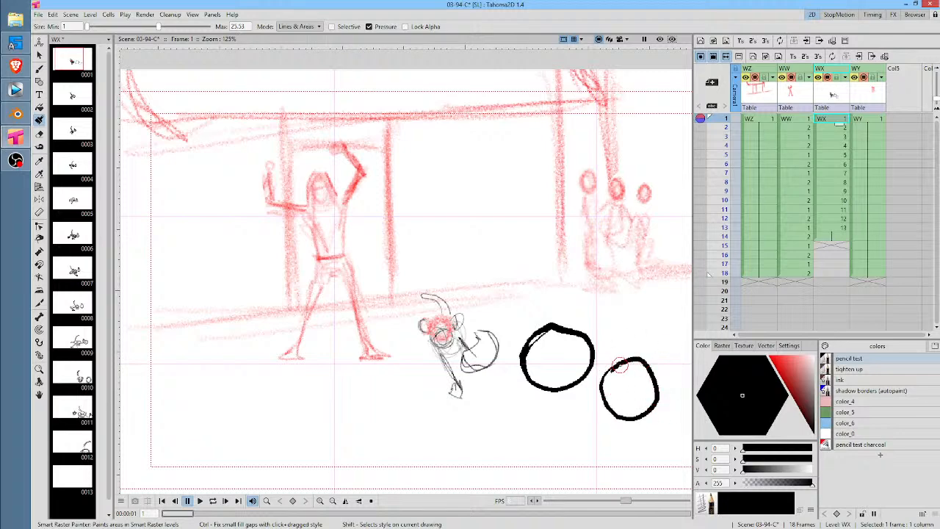
Try filling the two thick test circles with color_4, reducing the maximum fill depth to 6.34
left_click(856, 401)
key("f")
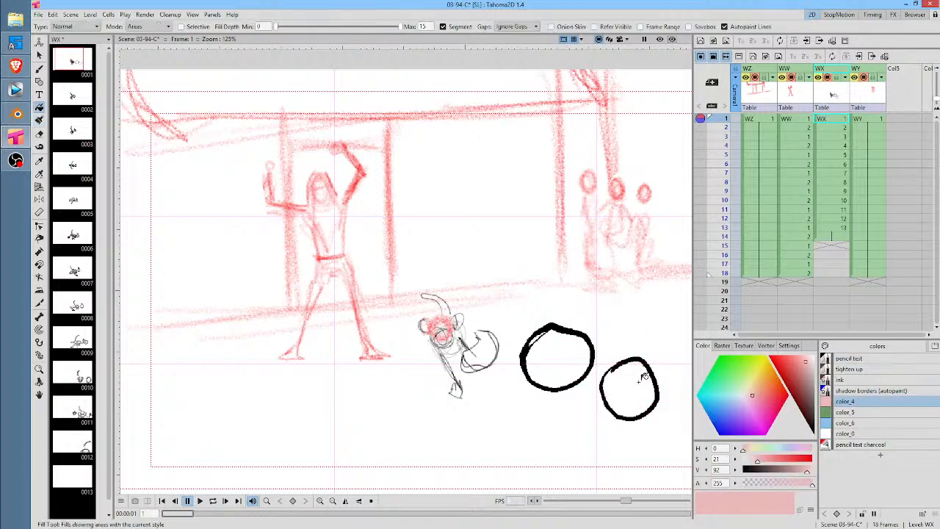
left_click(644, 382)
key("ctrl+z")
left_click_drag(403, 27, 329, 26)
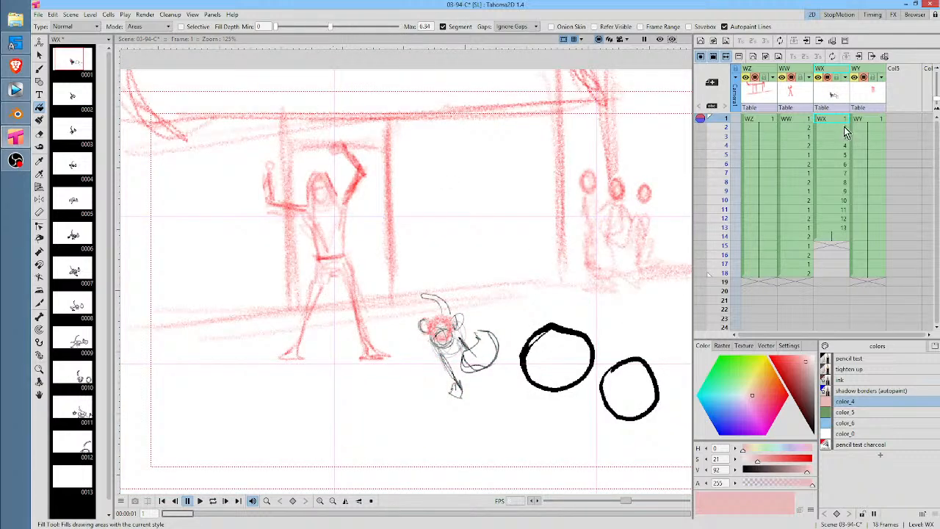
left_click(837, 119)
left_click(644, 384)
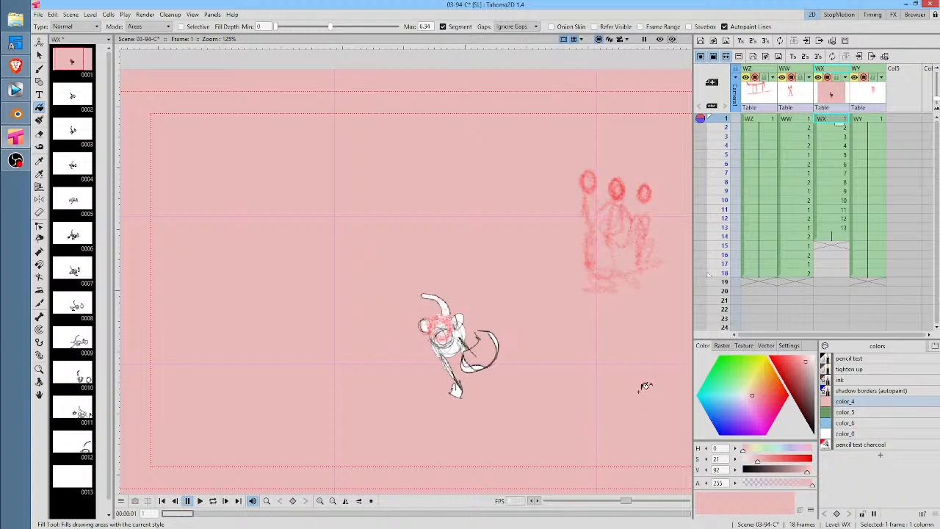
key("ctrl+z")
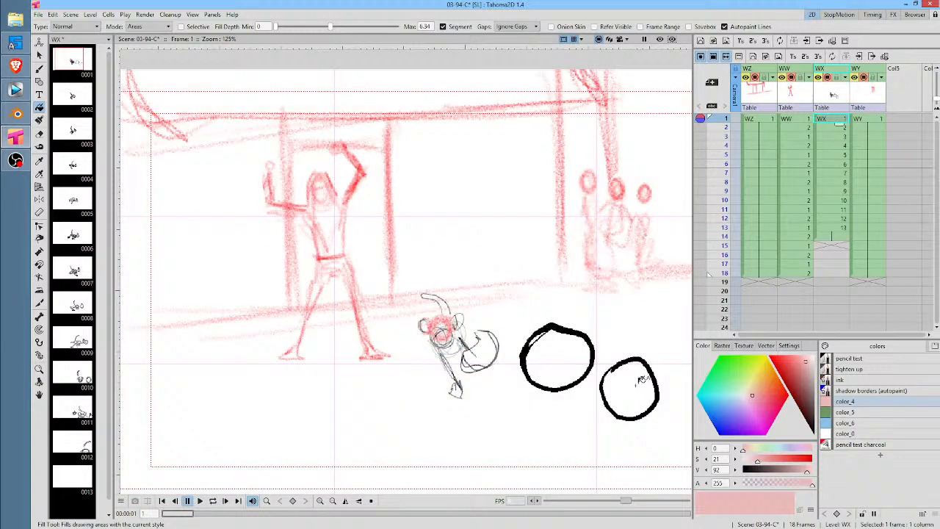
left_click(570, 350)
key("ctrl+z")
Draw a thin circle in the pencil test style below the thick ones and try filling the circles with color_4
left_click(855, 380)
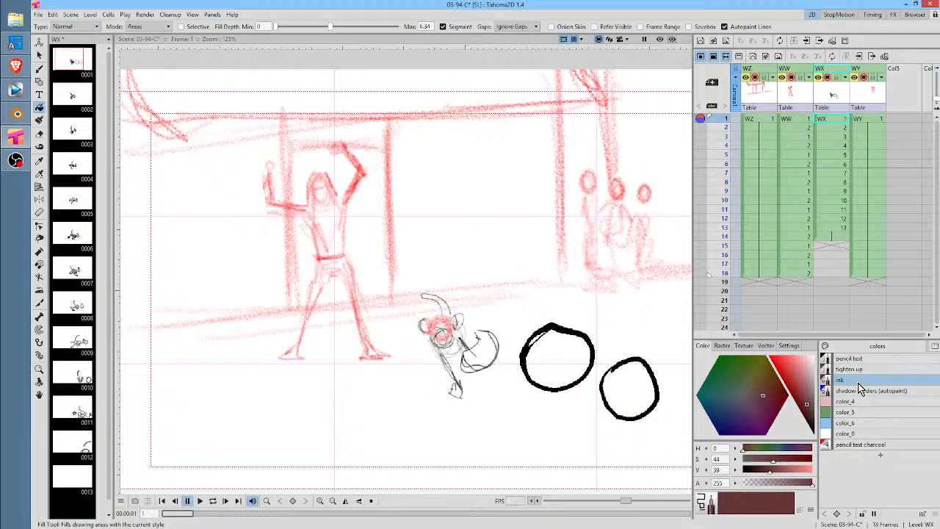
left_click(852, 359)
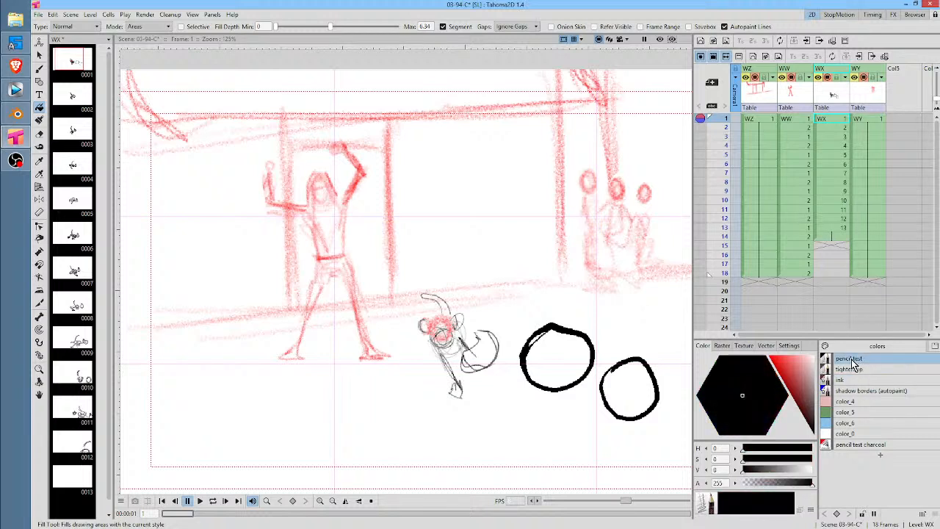
key("b")
mouse_move(552, 402)
left_mouse_down()
mouse_move(518, 455)
mouse_move(540, 403)
left_mouse_up()
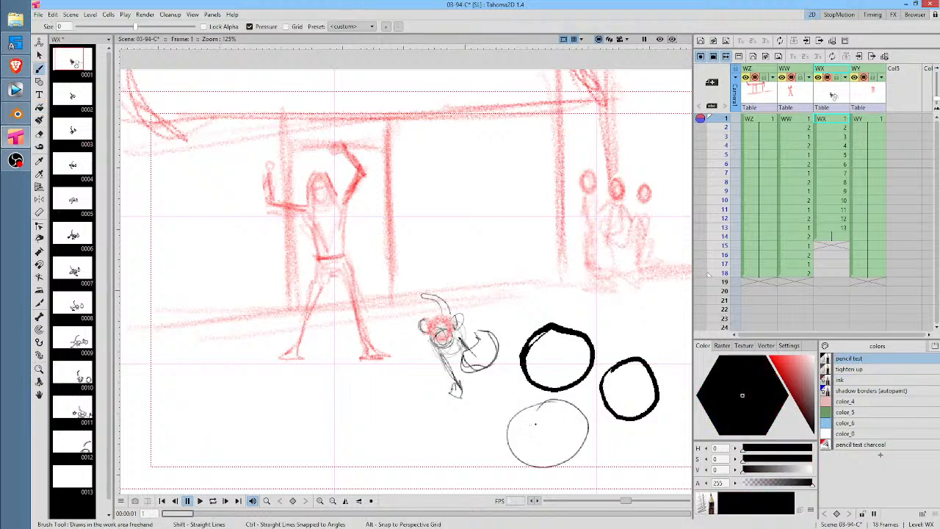
left_click(847, 402)
key("f")
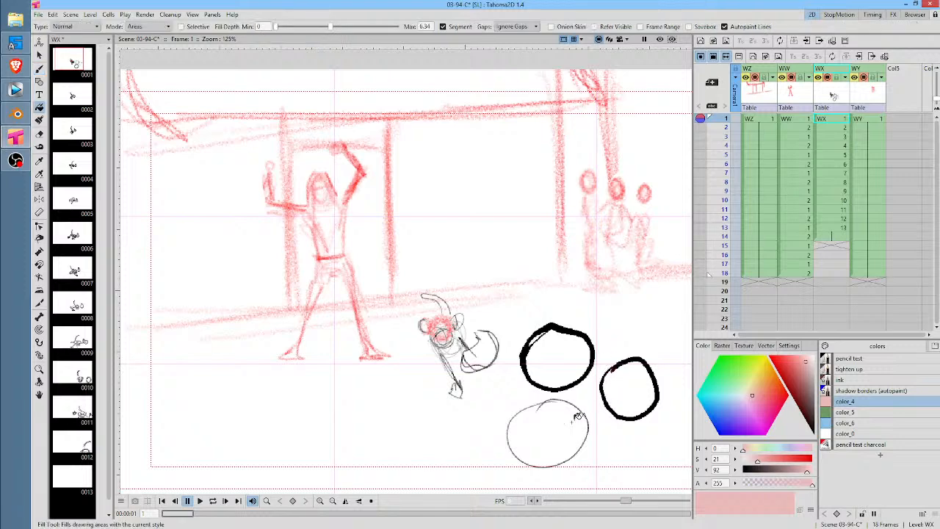
left_click(568, 422)
left_click(640, 382)
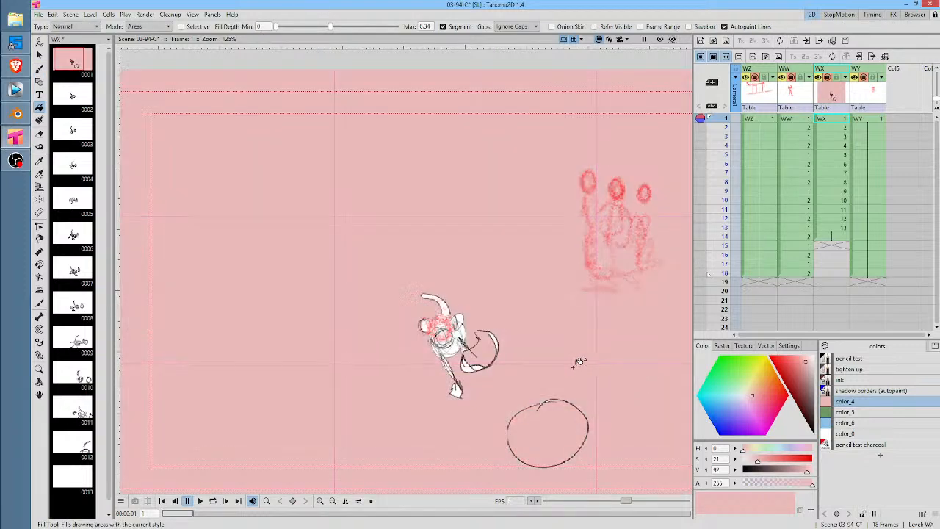
Undo the fills and all the test circles on the WX drawing at frame 1
key("ctrl+z")
key("ctrl+z")
key("ctrl+z")
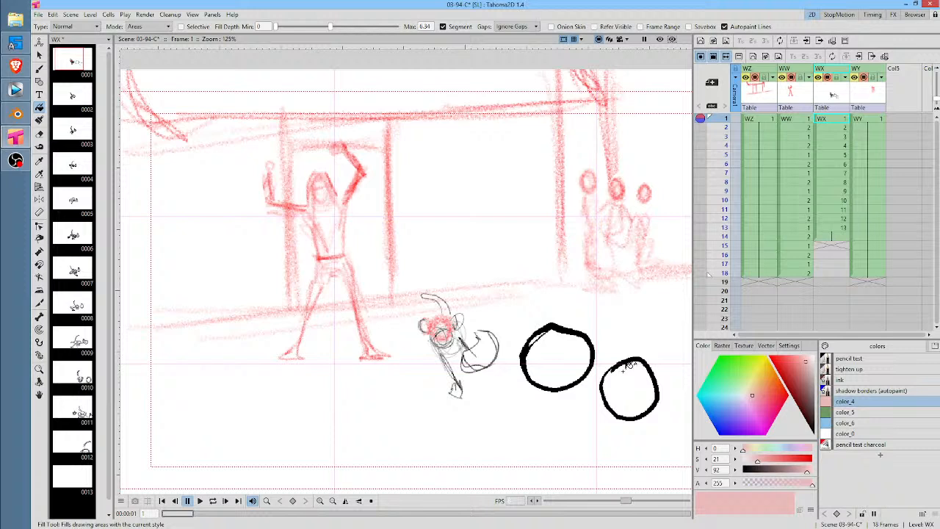
key("ctrl+z")
key("ctrl+z")
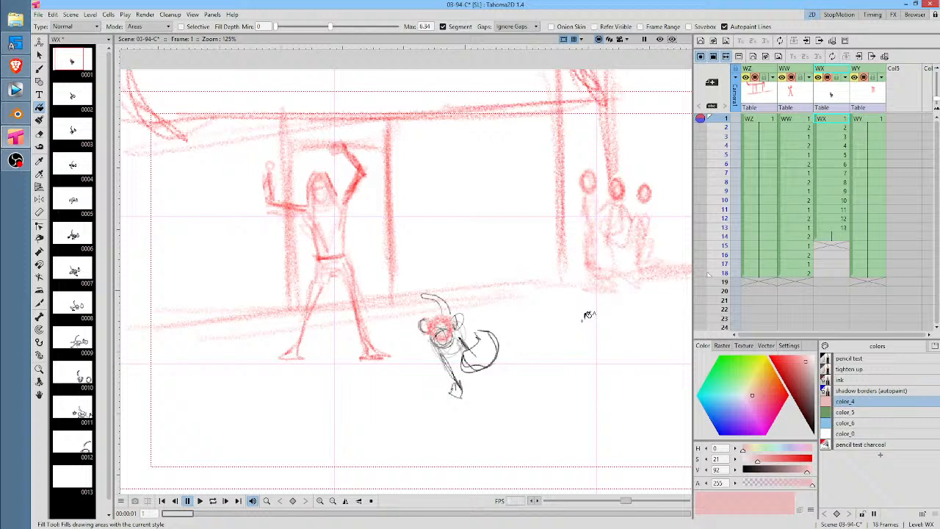
Draw the monkey's fingers gripping the sack's neck in the pencil test style on the WX drawing at frame 1
left_click(841, 121)
key("b")
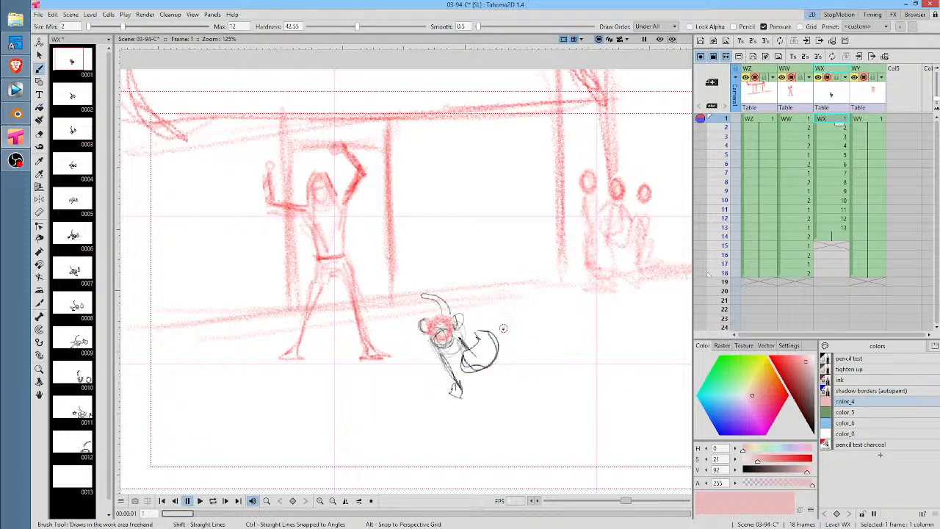
left_click(861, 358)
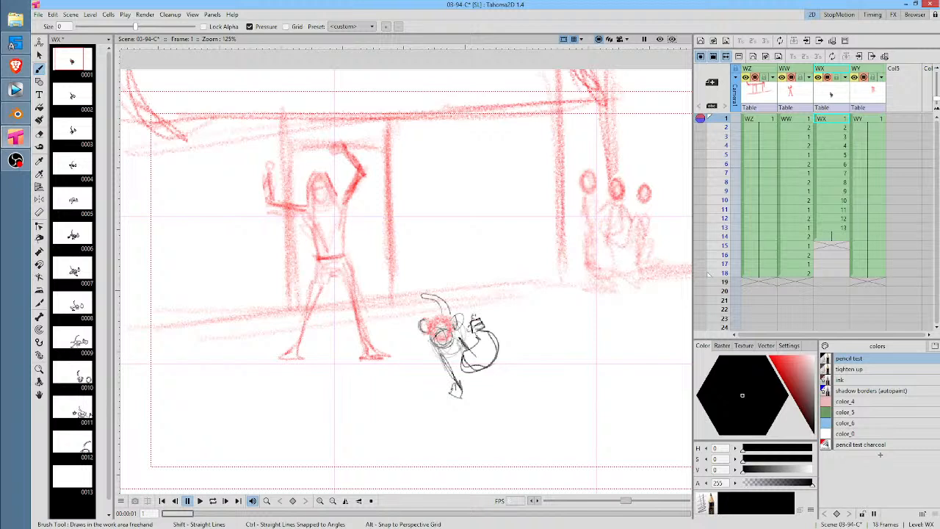
left_click_drag(474, 333, 485, 366)
Draw the gripping fingers, the sack's gathered top and side, and the monkey's eyes on the WX drawing at frame 2
key("period")
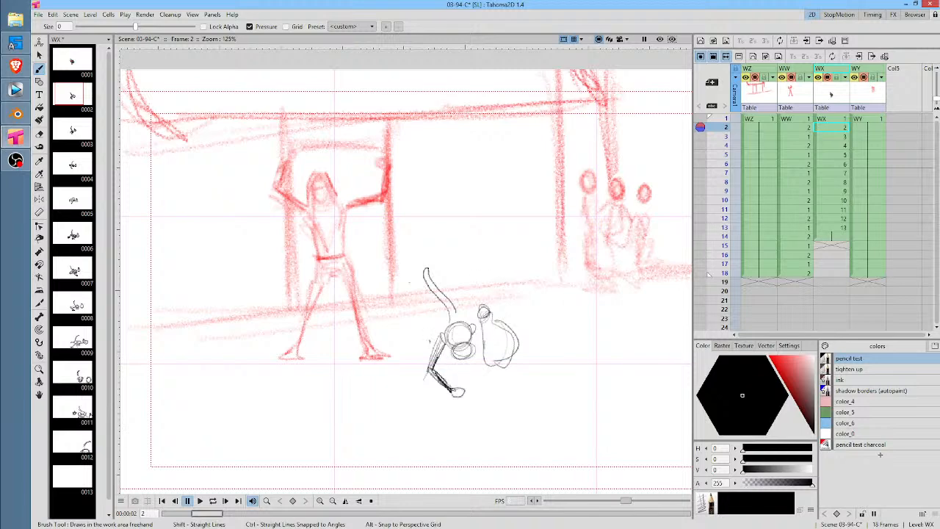
scroll(450, 351, "up", 4)
left_click_drag(450, 351, 485, 315)
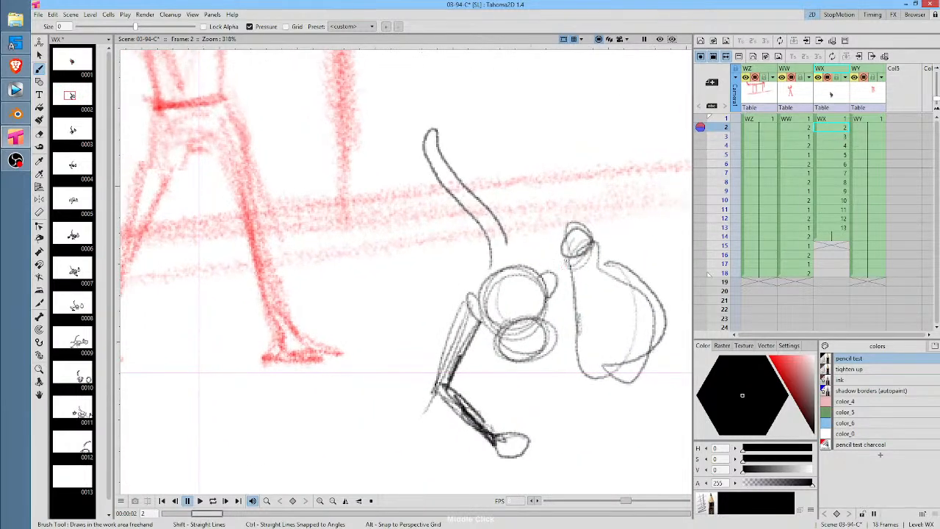
key("period")
key("comma")
mouse_move(561, 226)
left_mouse_down()
mouse_move(585, 219)
mouse_move(568, 250)
left_mouse_up()
mouse_move(584, 217)
left_mouse_down()
mouse_move(604, 246)
mouse_move(582, 254)
mouse_move(589, 230)
mouse_move(567, 243)
mouse_move(558, 231)
mouse_move(550, 244)
mouse_move(563, 200)
mouse_move(586, 213)
left_mouse_up()
mouse_move(565, 261)
left_mouse_down()
mouse_move(571, 311)
mouse_move(637, 354)
mouse_move(652, 332)
left_mouse_up()
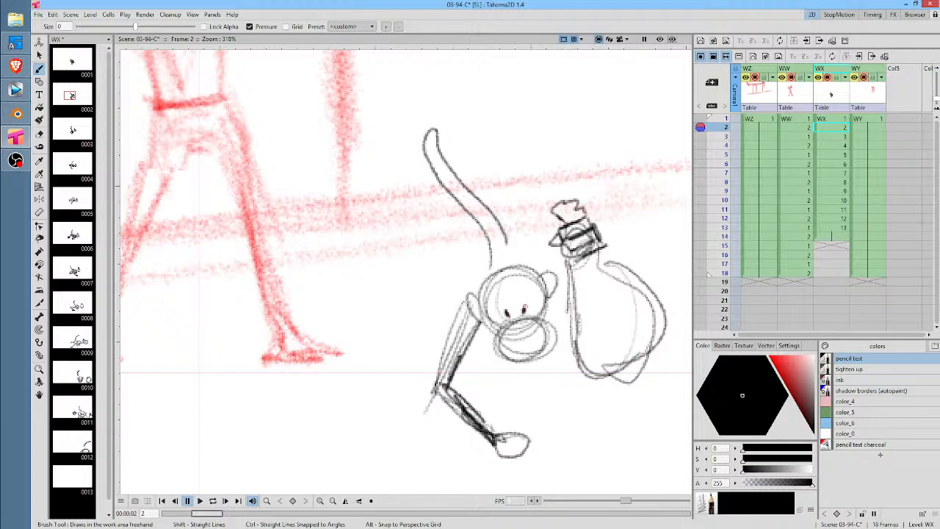
Define the monkey's ears, muzzle and mouth at WX frame 2 and compare the drawing with frame 1
mouse_move(545, 287)
left_mouse_down()
mouse_move(557, 283)
mouse_move(552, 304)
left_mouse_up()
mouse_move(487, 290)
left_mouse_down()
mouse_move(498, 313)
mouse_move(496, 342)
mouse_move(510, 352)
mouse_move(536, 350)
mouse_move(517, 325)
mouse_move(566, 321)
left_mouse_up()
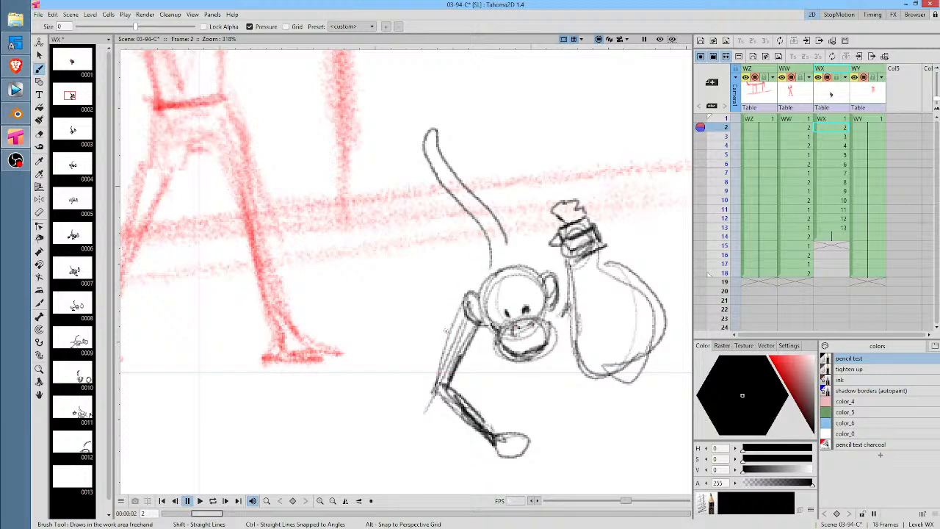
left_click_drag(511, 241, 512, 256)
left_click_drag(548, 312, 480, 288)
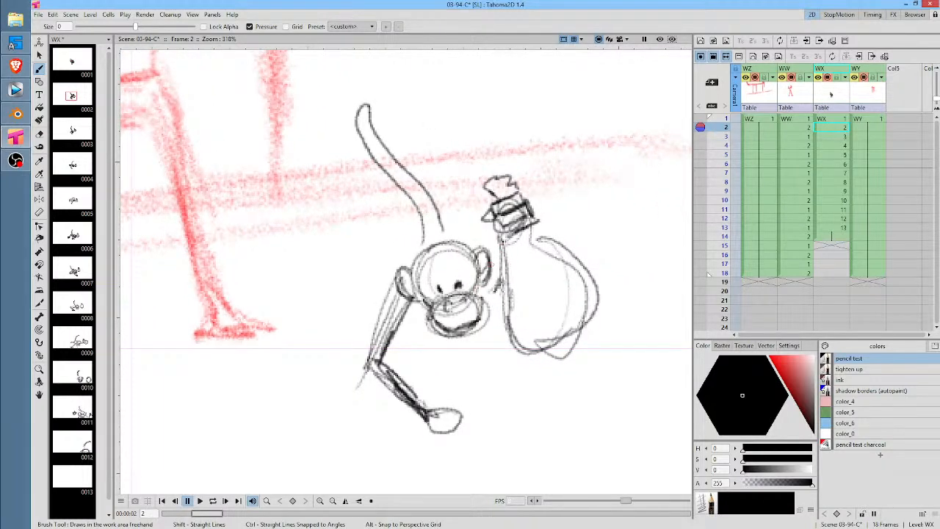
left_click(843, 137)
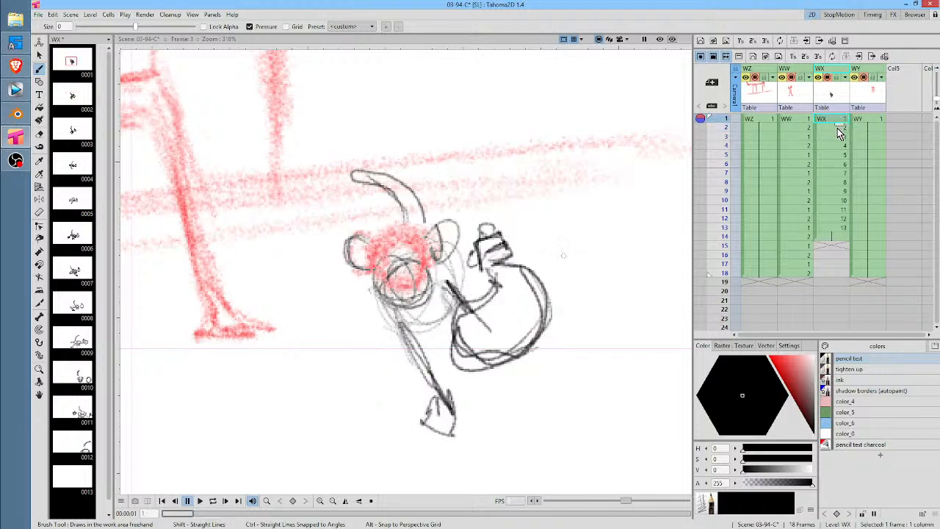
left_click(837, 128)
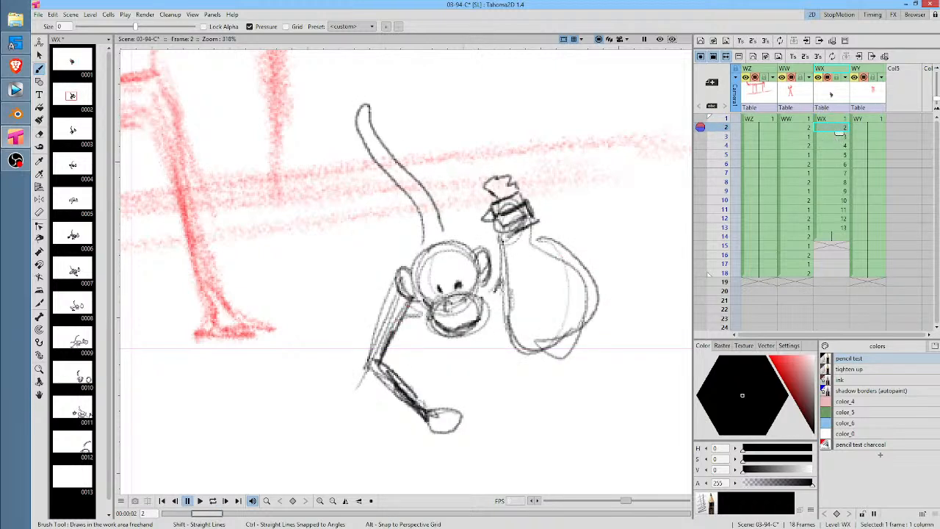
Sketch the monkey's rounded body outline behind the head on the WX drawings at frames 2 and 3
mouse_move(499, 288)
left_mouse_down()
mouse_move(476, 238)
mouse_move(414, 249)
mouse_move(399, 273)
mouse_move(477, 237)
mouse_move(430, 240)
mouse_move(407, 307)
mouse_move(495, 317)
mouse_move(499, 261)
left_mouse_up()
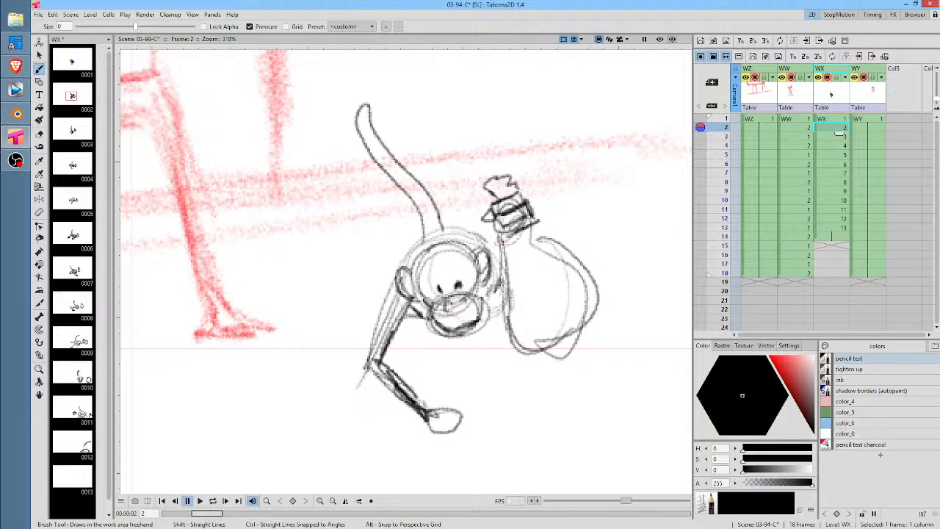
key("period")
mouse_move(401, 273)
left_mouse_down()
mouse_move(410, 300)
mouse_move(403, 263)
left_mouse_up()
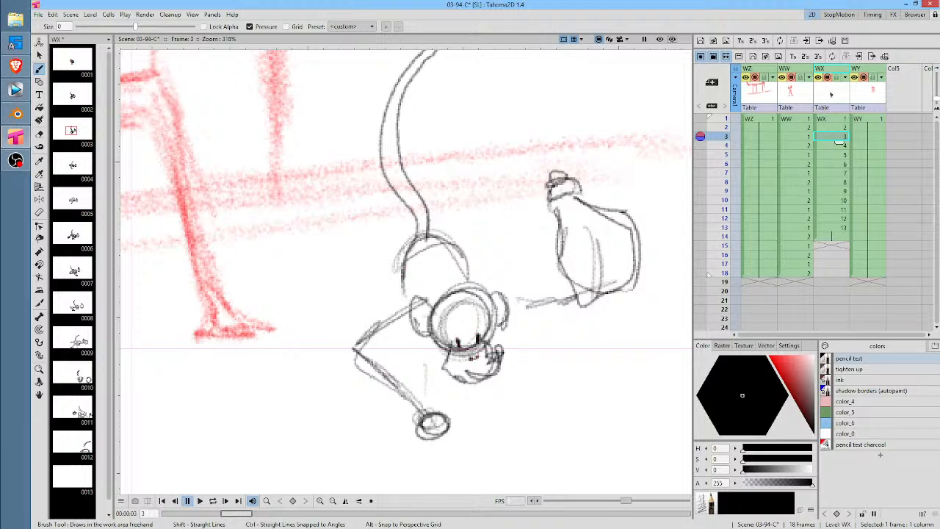
Touch up the muzzle at WX frame 3, erase the bent front arm, and redraw it with fingers on the hand
mouse_move(476, 356)
left_mouse_down()
mouse_move(465, 360)
mouse_move(498, 345)
left_mouse_up()
left_click_drag(408, 307, 357, 351)
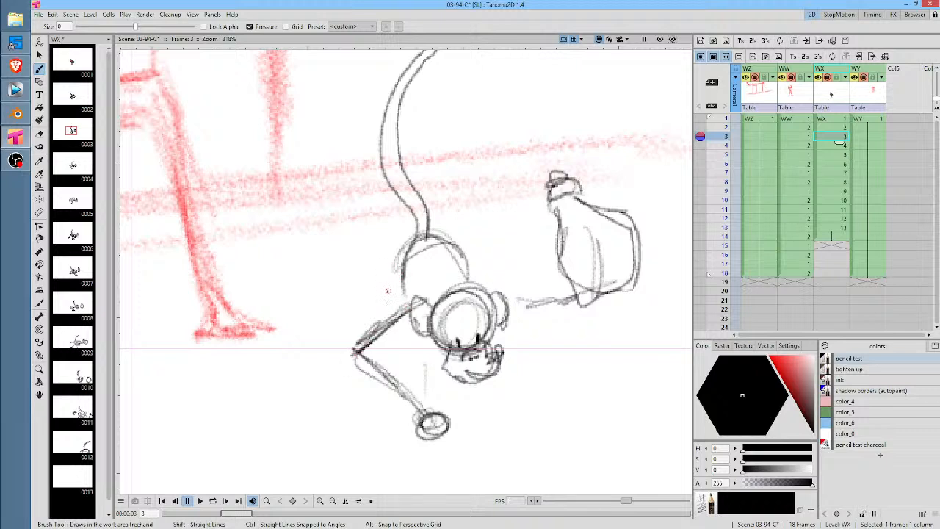
key("a")
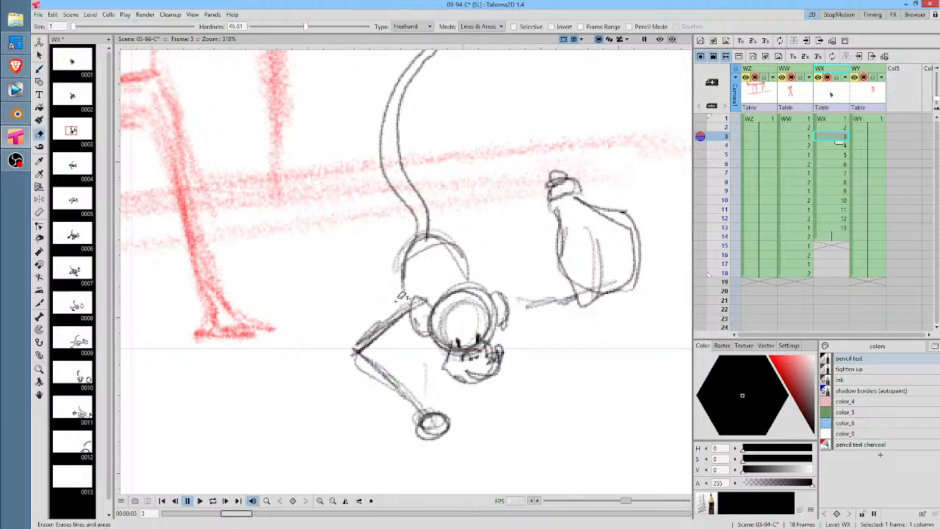
mouse_move(401, 297)
left_mouse_down()
mouse_move(346, 357)
mouse_move(409, 300)
mouse_move(371, 370)
left_mouse_up()
key("b")
mouse_move(405, 331)
left_mouse_down()
mouse_move(367, 374)
mouse_move(419, 408)
mouse_move(418, 441)
mouse_move(449, 438)
left_mouse_up()
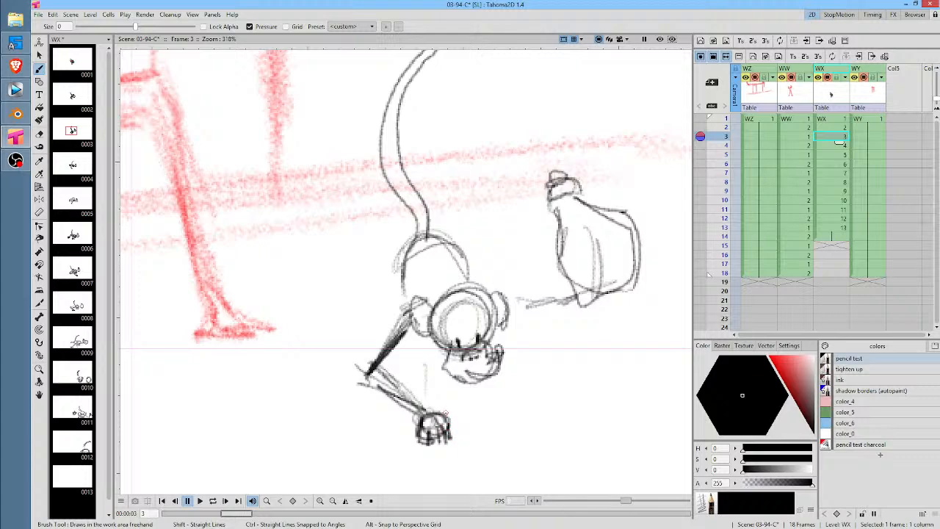
Draw the fingers of the monkey's planted front hand on the WX drawing at frame 4
key(".")
key(".")
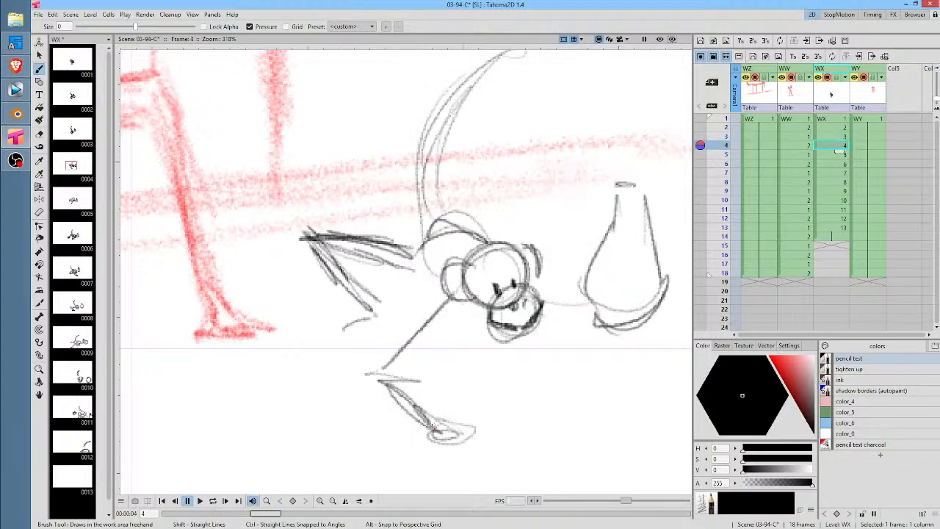
key(".")
mouse_move(420, 413)
left_mouse_down()
mouse_move(432, 442)
mouse_move(454, 441)
mouse_move(438, 435)
mouse_move(451, 413)
mouse_move(453, 440)
mouse_move(410, 437)
left_mouse_up()
key(".")
left_click_drag(447, 415, 416, 439)
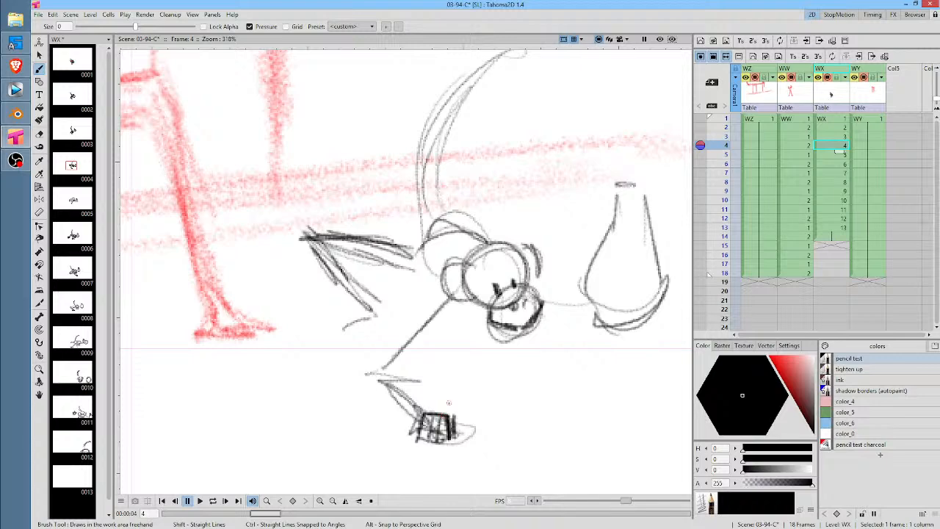
Outline the monkey's raised rear foot with splayed toes on the WX drawing at frame 5
key(".")
key(".")
mouse_move(360, 312)
left_mouse_down()
mouse_move(332, 319)
mouse_move(323, 346)
mouse_move(349, 330)
mouse_move(346, 349)
mouse_move(362, 329)
mouse_move(358, 349)
mouse_move(388, 323)
mouse_move(394, 296)
left_mouse_up()
key(".")
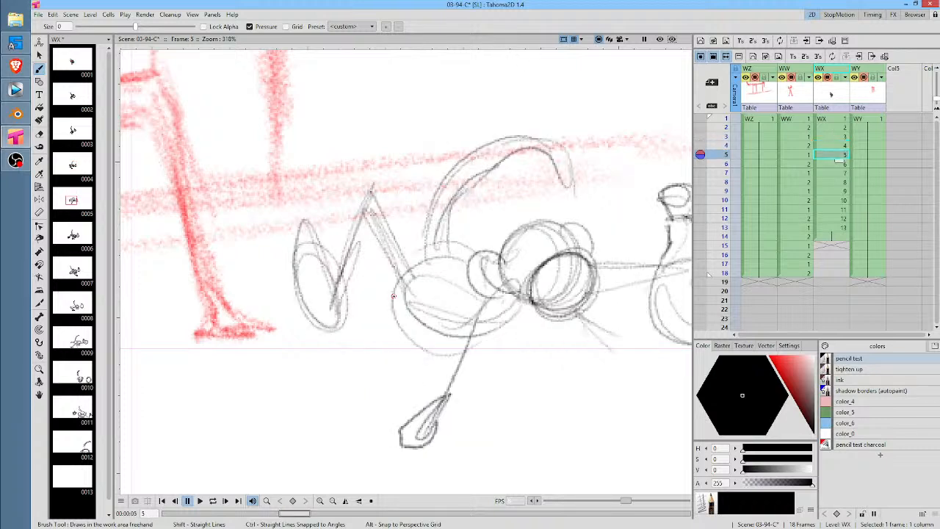
mouse_move(343, 323)
left_mouse_down()
mouse_move(367, 278)
mouse_move(355, 270)
mouse_move(343, 285)
mouse_move(334, 272)
mouse_move(327, 216)
mouse_move(321, 263)
mouse_move(289, 230)
mouse_move(309, 274)
mouse_move(263, 273)
mouse_move(301, 285)
left_mouse_up()
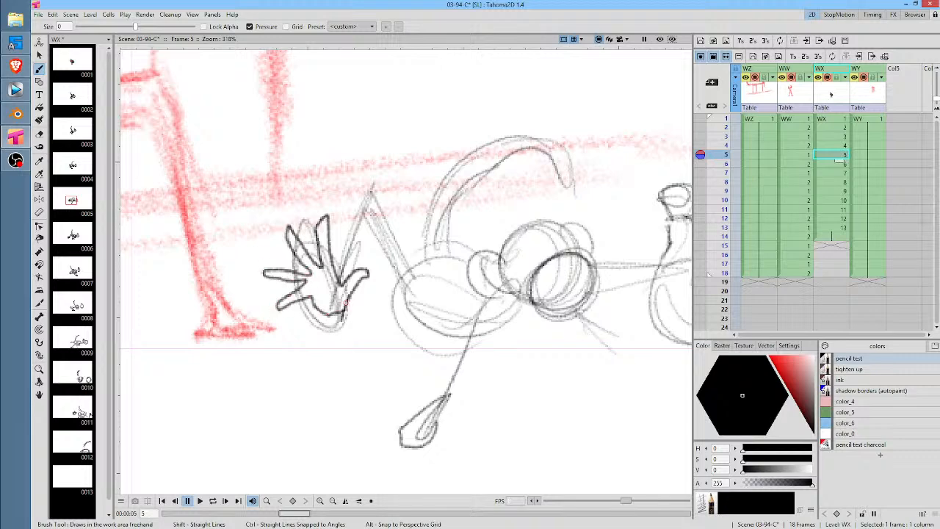
Draw long splayed digits on the monkey's rear foot and front hand on the WX drawing at frame 6
key(".")
left_click_drag(593, 324, 503, 215)
left_click_drag(396, 263, 412, 304)
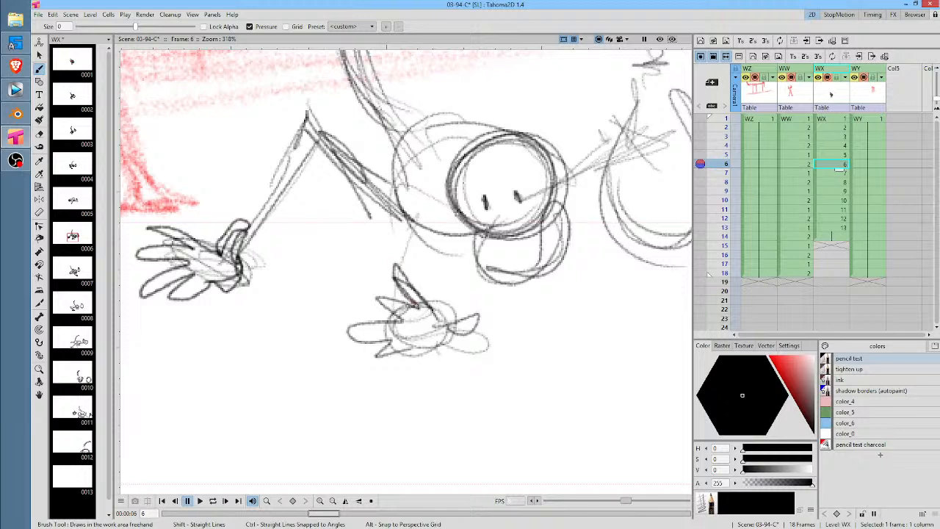
mouse_move(363, 278)
left_mouse_down()
mouse_move(402, 316)
mouse_move(344, 326)
mouse_move(402, 330)
mouse_move(362, 358)
mouse_move(410, 339)
left_mouse_up()
mouse_move(434, 310)
left_mouse_down()
mouse_move(481, 314)
mouse_move(485, 328)
mouse_move(409, 344)
left_mouse_up()
Draw the monkey's eyes, brow curves and curved mouth on the WX drawing at frame 8
key("period")
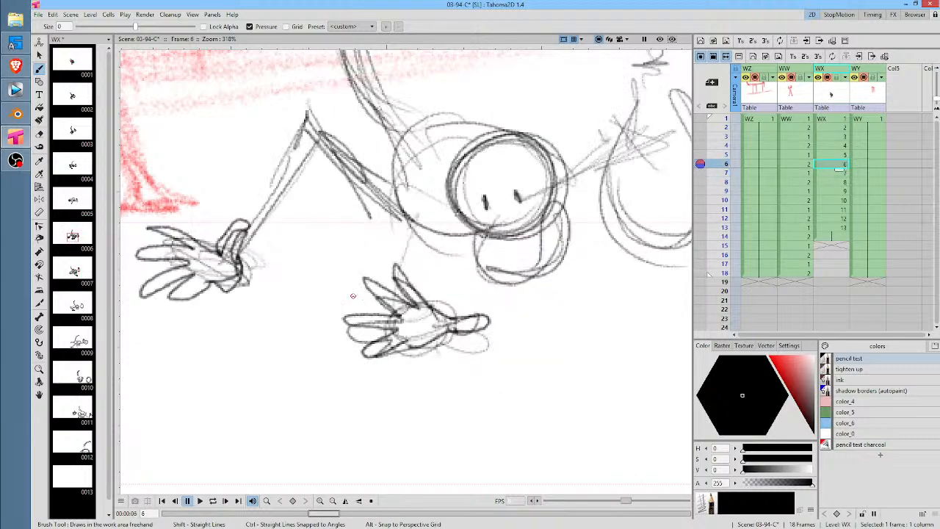
key("period")
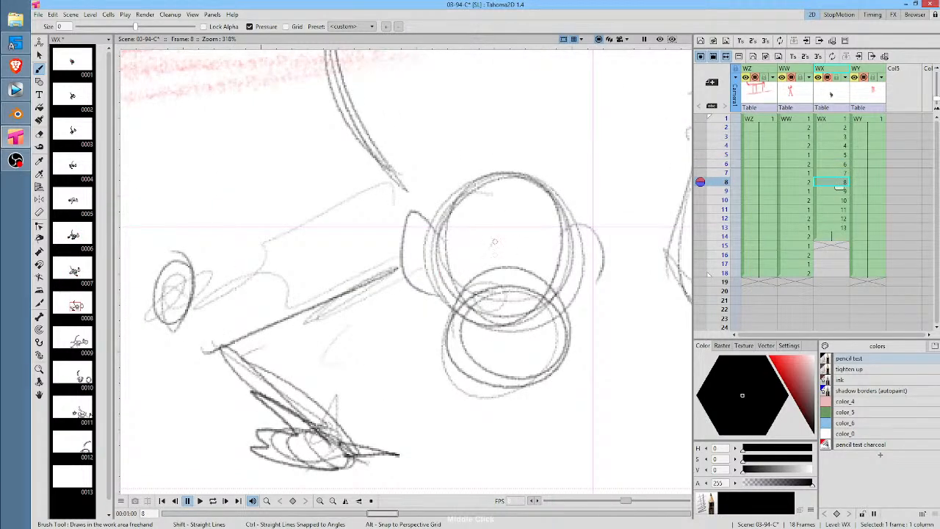
left_click_drag(526, 268, 529, 273)
mouse_move(466, 277)
left_mouse_down()
mouse_move(547, 237)
mouse_move(556, 266)
mouse_move(543, 300)
left_mouse_up()
left_click_drag(474, 291, 461, 299)
mouse_move(467, 343)
left_mouse_down()
mouse_move(498, 362)
mouse_move(556, 338)
left_mouse_up()
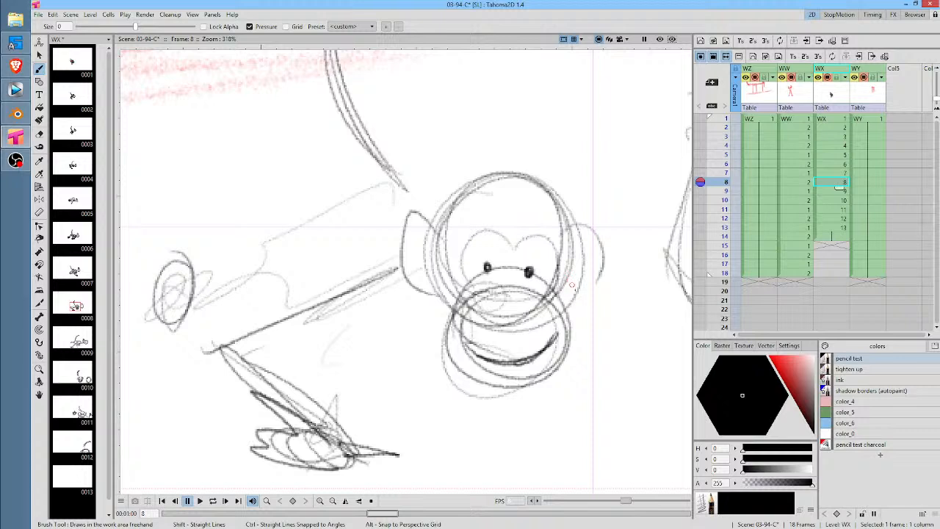
Erase the excess muzzle circles at WX frame 8, add nostrils and a chin line, and compare with frame 7
key("e")
mouse_move(588, 304)
left_mouse_down()
mouse_move(452, 354)
mouse_move(438, 391)
left_mouse_up()
mouse_move(584, 329)
left_mouse_down()
mouse_move(534, 399)
mouse_move(560, 345)
left_mouse_up()
key("b")
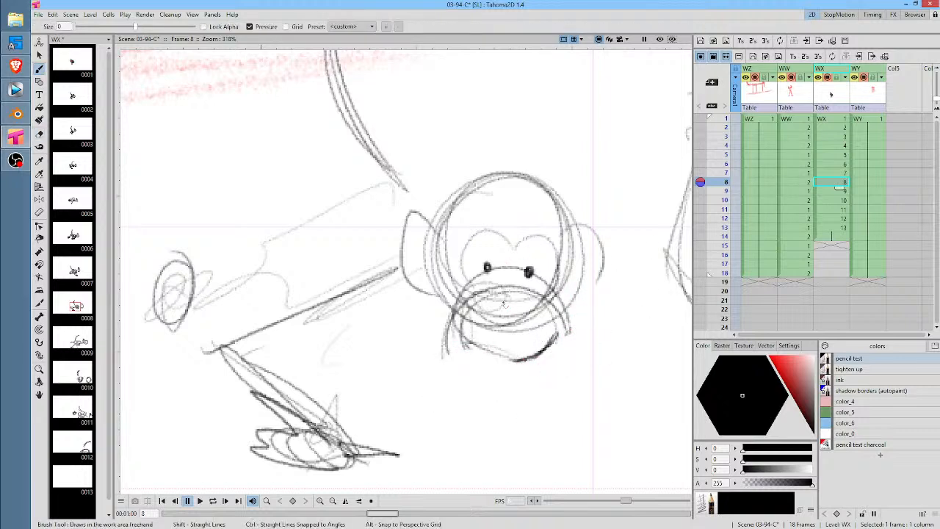
left_click_drag(502, 301, 502, 301)
mouse_move(522, 298)
left_mouse_down()
mouse_move(489, 305)
mouse_move(534, 304)
left_mouse_up()
mouse_move(464, 332)
left_mouse_down()
mouse_move(501, 369)
mouse_move(535, 351)
left_mouse_up()
mouse_move(396, 335)
left_mouse_down()
mouse_move(443, 277)
mouse_move(453, 298)
left_mouse_up()
key("Up")
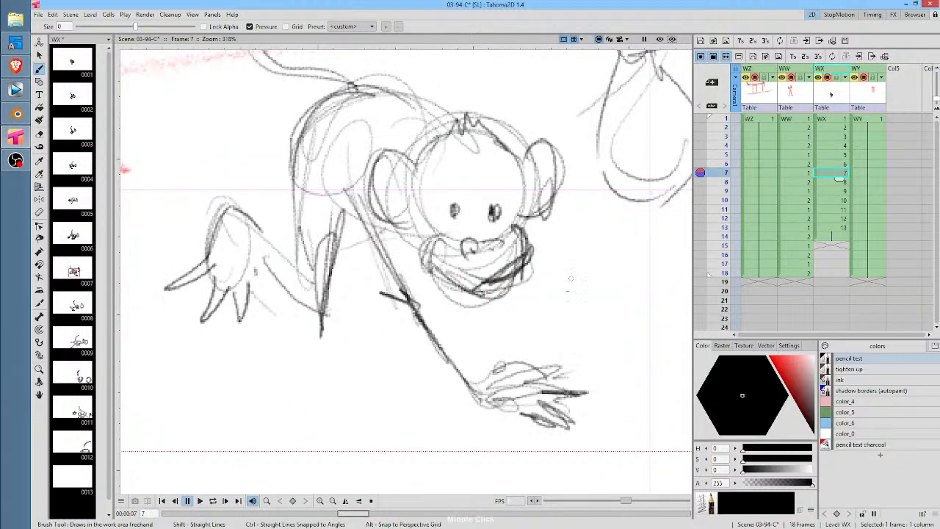
key("Down")
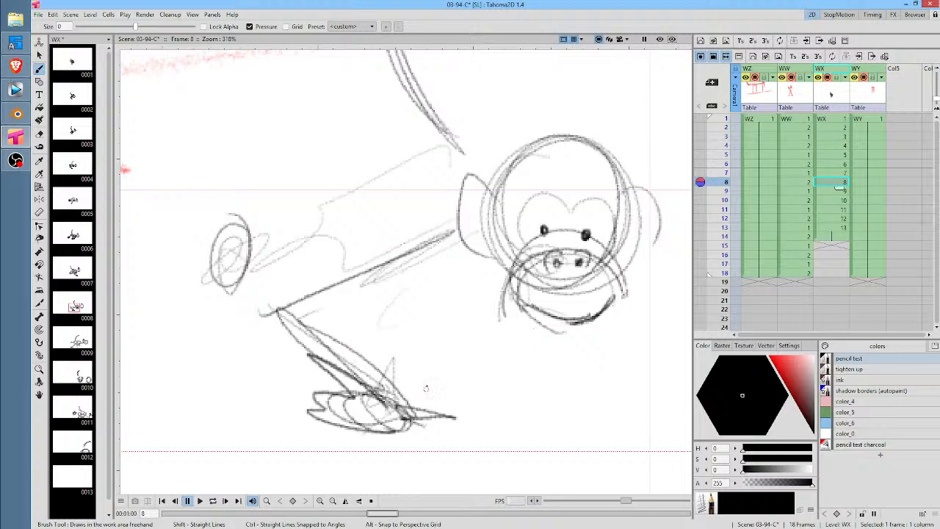
scroll(517, 312, "down", 5)
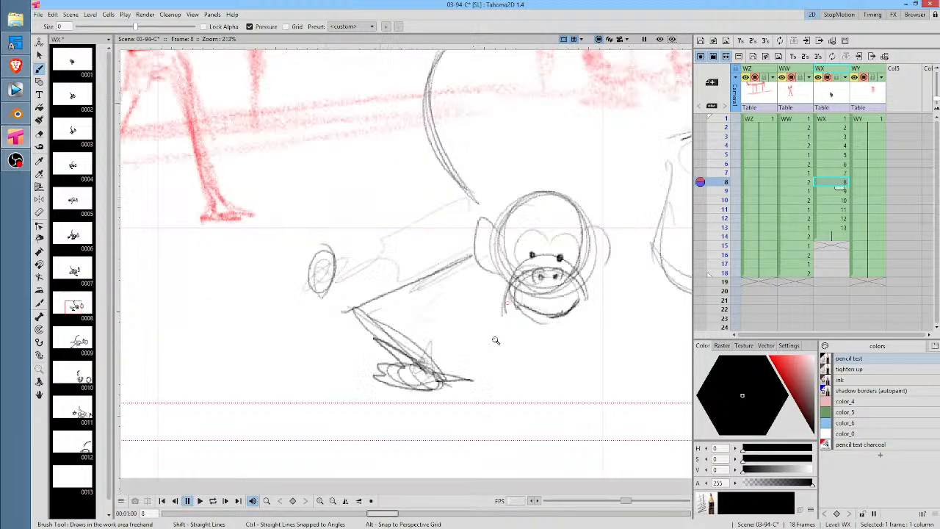
key("s")
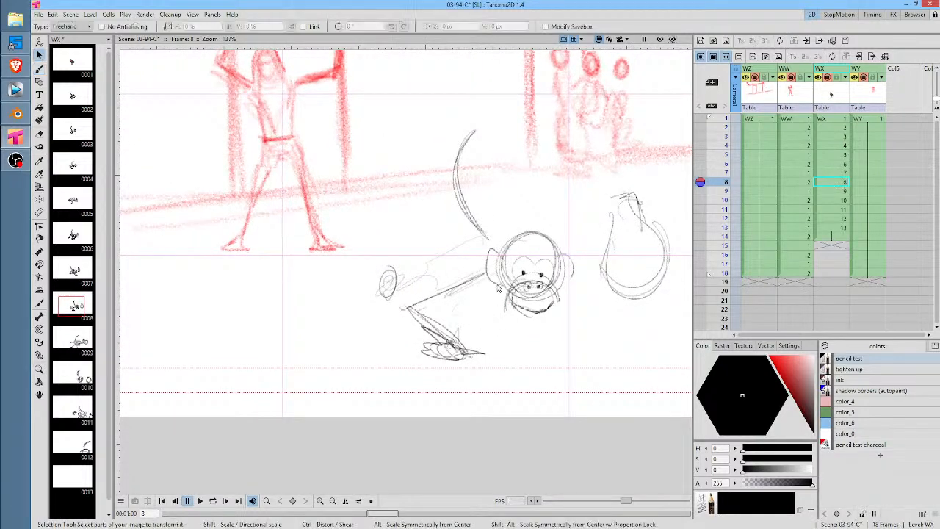
mouse_move(483, 270)
left_mouse_down()
mouse_move(396, 308)
mouse_move(438, 389)
mouse_move(506, 327)
left_mouse_up()
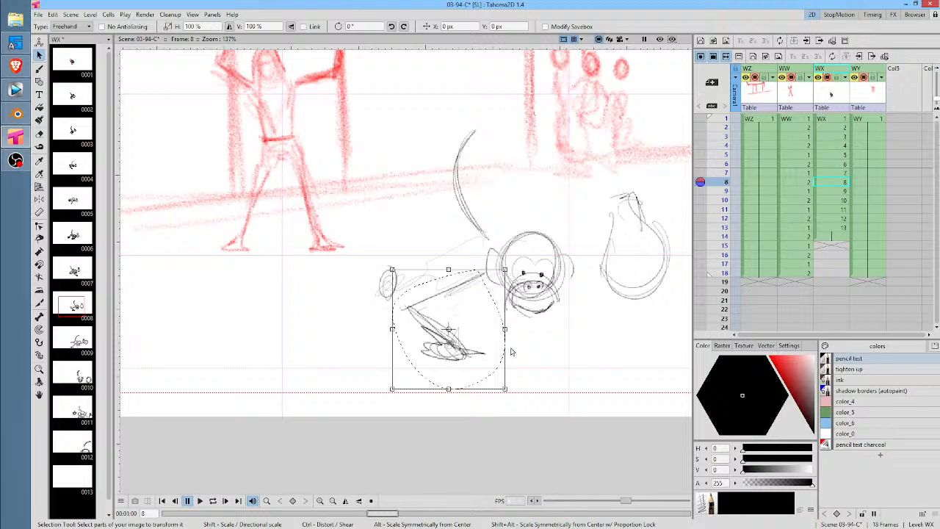
Compare the WX drawing at frame 8 with its neighbours using onion skins of frames 7 and 9, clearing them when done
left_click(701, 173)
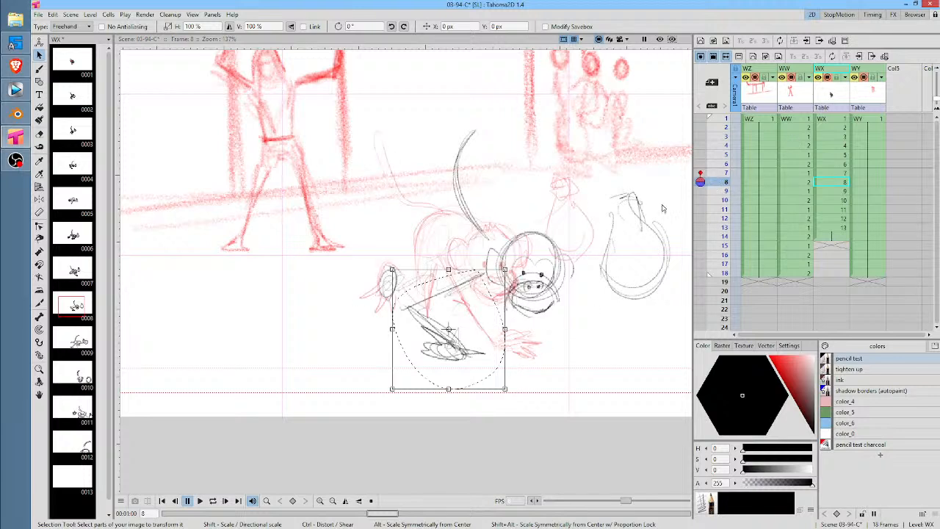
left_click(701, 191)
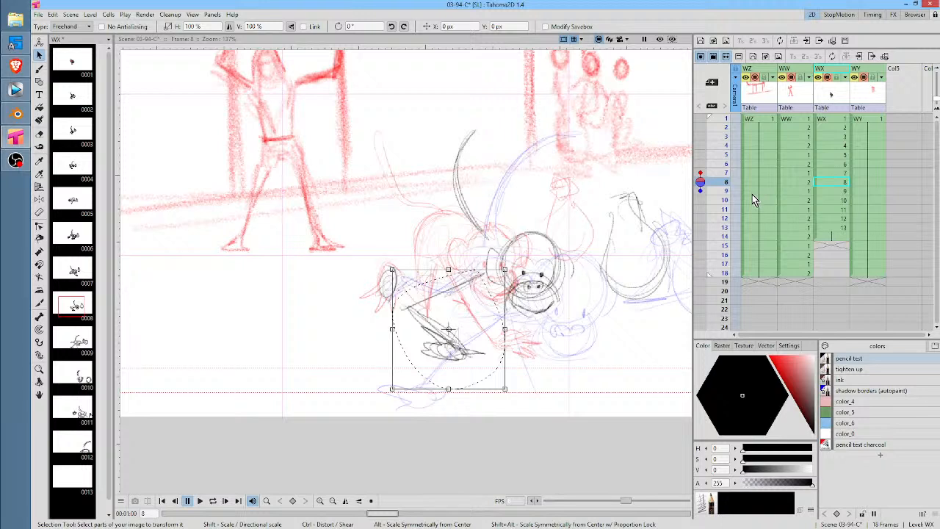
left_click(725, 174)
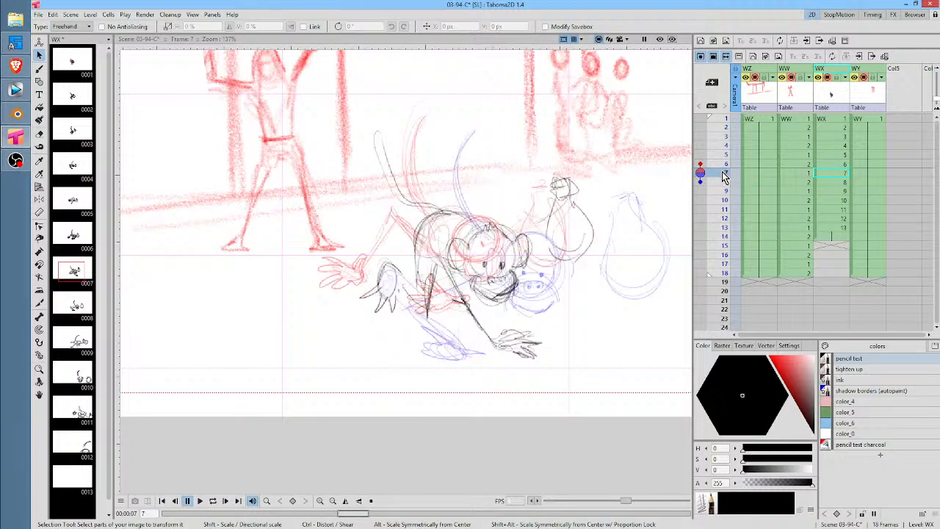
left_click(831, 183)
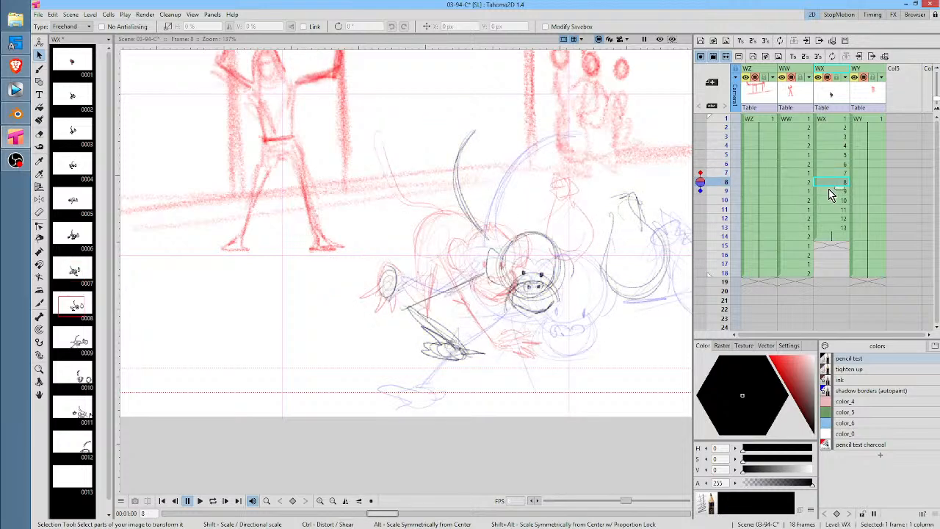
left_click(830, 192)
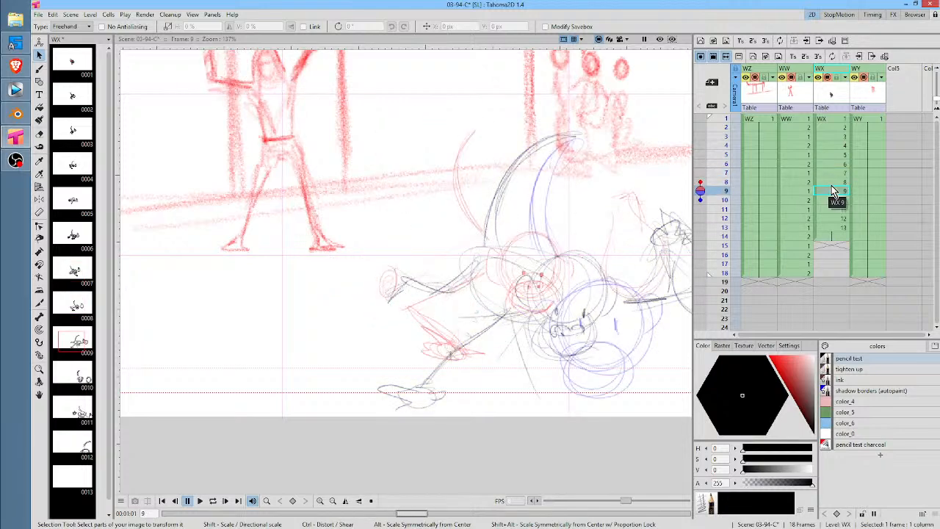
left_click(833, 184)
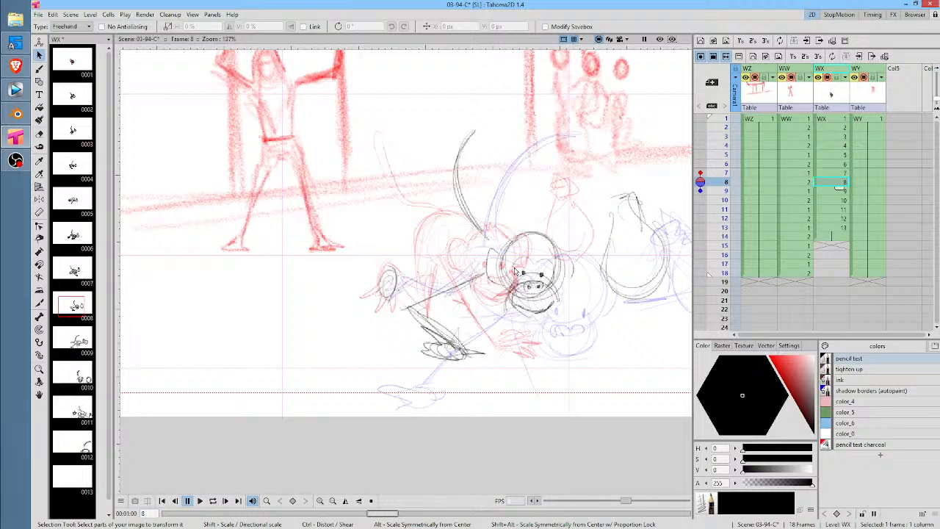
left_click(702, 183)
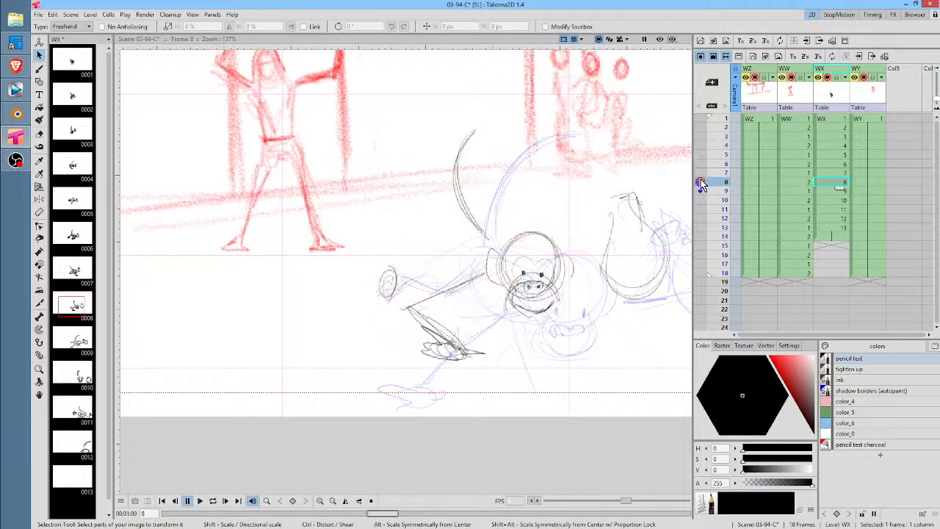
left_click(701, 191)
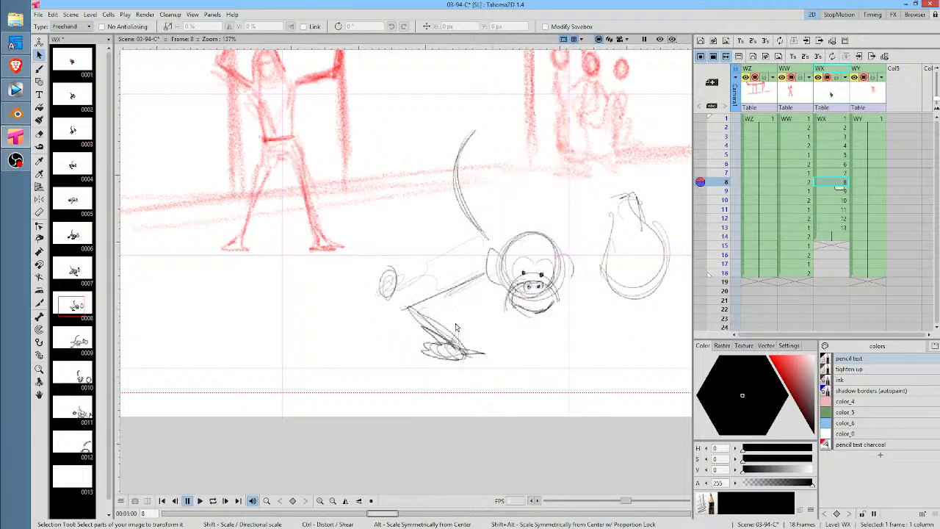
Draw spread fingers on the monkey's front hand and toes on its rear foot at WX frame 8, using frame 7 as reference
key("b")
mouse_move(466, 354)
left_mouse_down()
mouse_move(466, 351)
mouse_move(449, 321)
mouse_move(425, 324)
mouse_move(410, 347)
left_mouse_up()
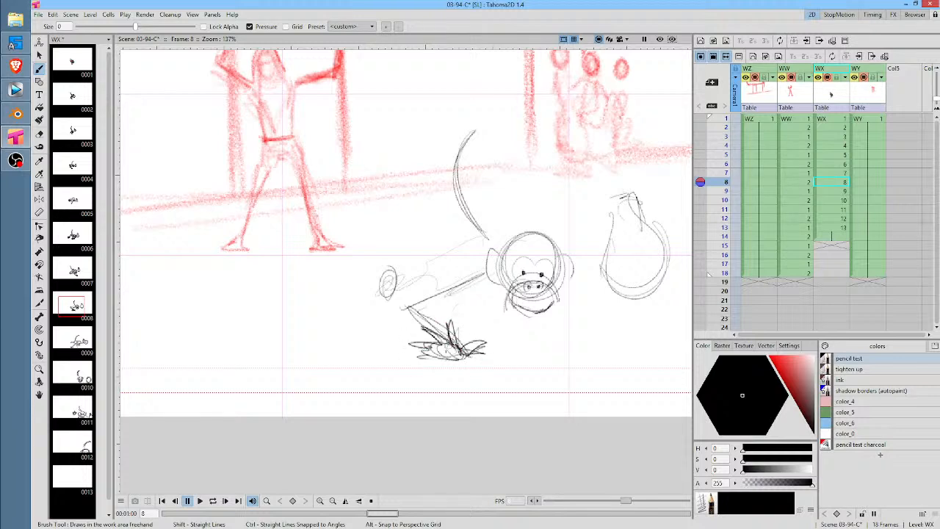
key("comma")
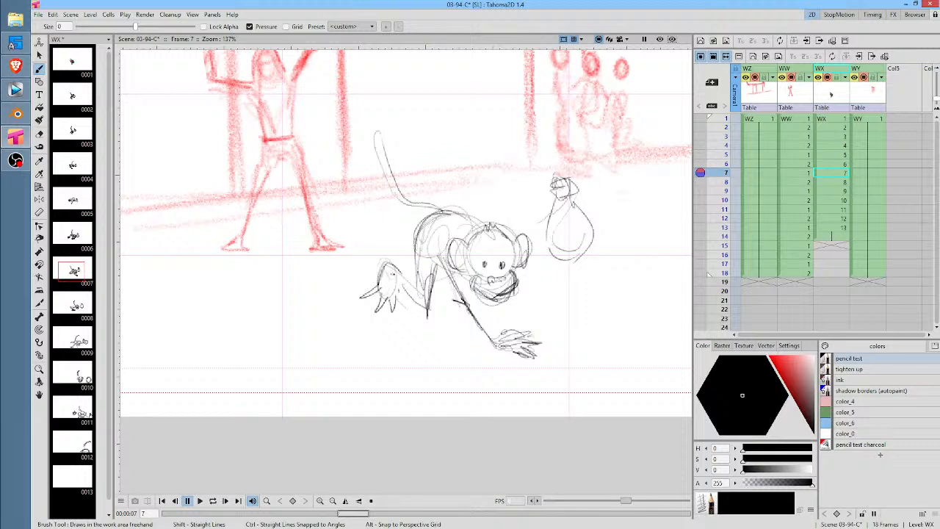
key("period")
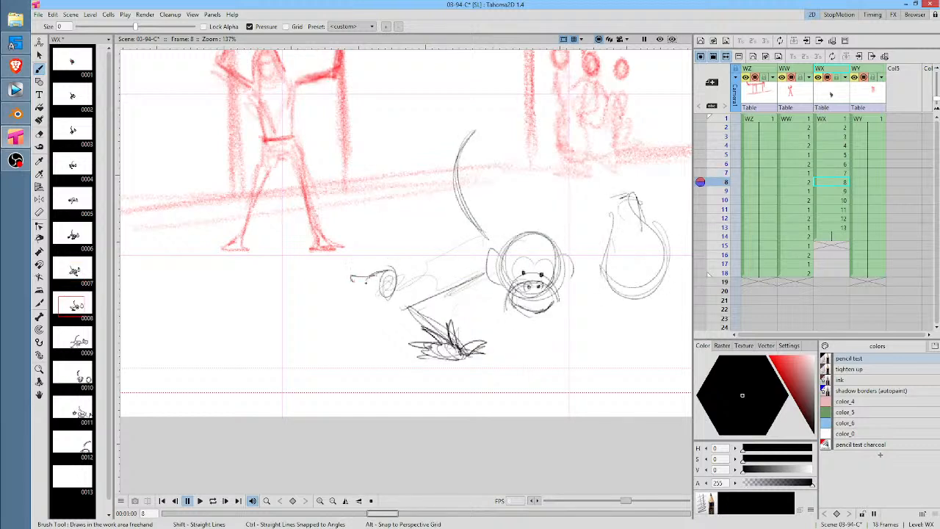
mouse_move(369, 293)
left_mouse_down()
mouse_move(343, 301)
mouse_move(365, 321)
left_mouse_up()
key("period")
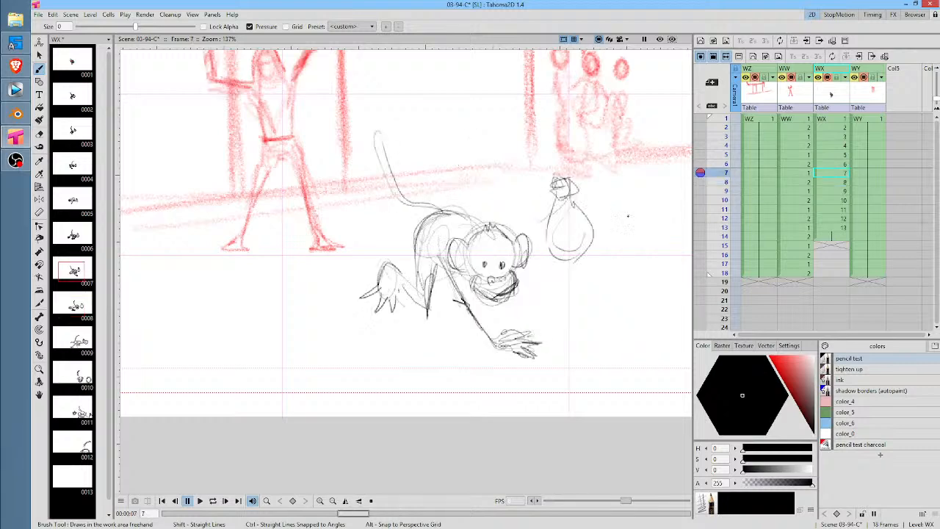
key("comma")
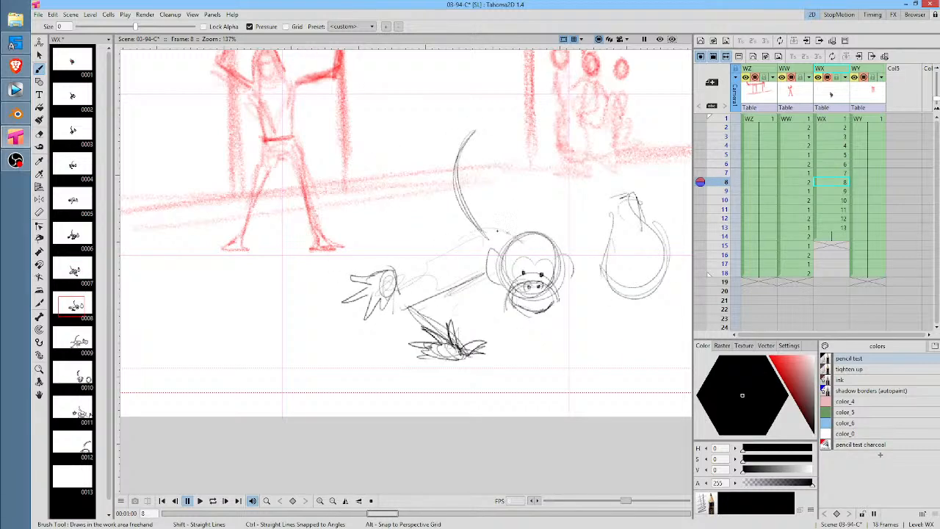
Sketch the monkey's arched back, haunch and underside between the tail and head on the WX drawing at frame 8
mouse_move(448, 260)
left_mouse_down()
mouse_move(510, 228)
mouse_move(451, 266)
mouse_move(443, 328)
mouse_move(458, 328)
left_mouse_up()
mouse_move(472, 282)
left_mouse_down()
mouse_move(460, 307)
mouse_move(449, 304)
left_mouse_up()
left_click_drag(504, 276, 473, 291)
left_click_drag(489, 291, 470, 295)
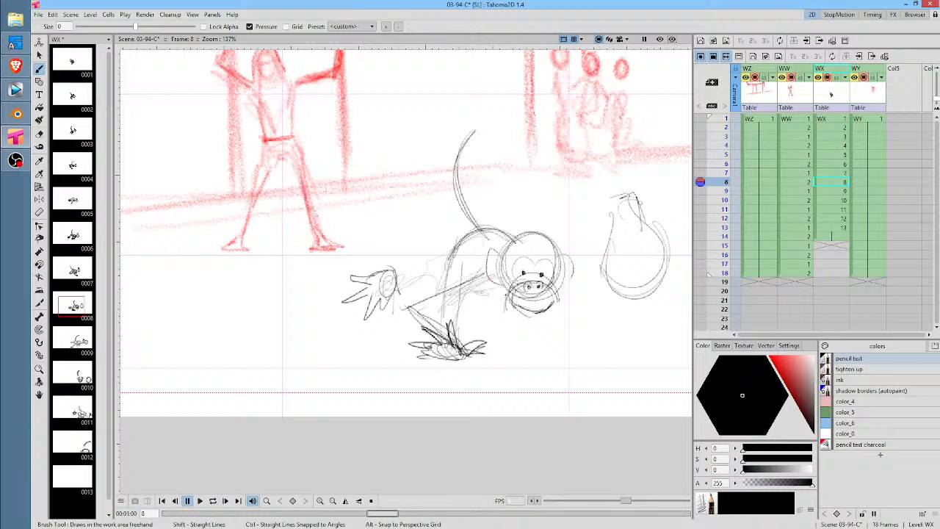
mouse_move(526, 287)
left_mouse_down()
mouse_move(467, 294)
mouse_move(460, 316)
left_mouse_up()
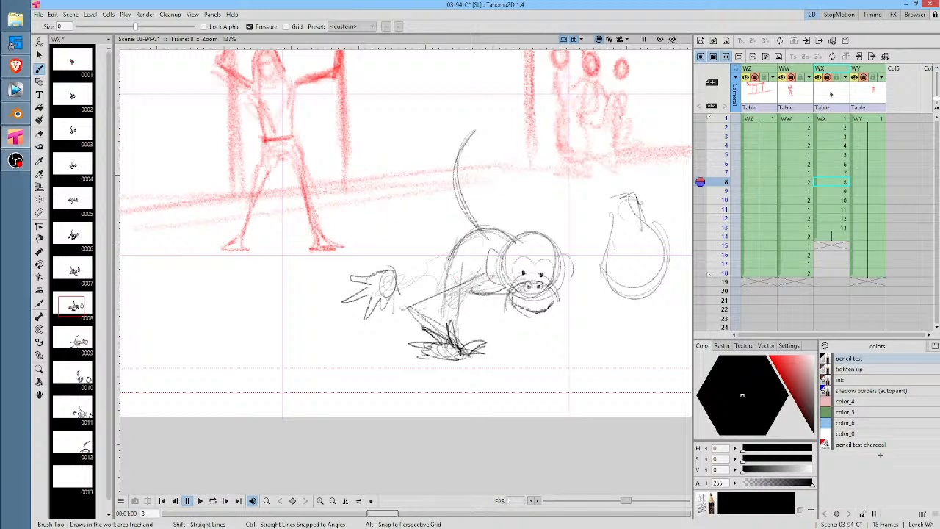
Thicken the monkey's upper arm from shoulder to elbow on the WX drawing at frame 8
left_click_drag(482, 269, 398, 306)
left_click_drag(458, 294, 425, 307)
left_click_drag(493, 282, 432, 304)
left_click_drag(444, 298, 417, 310)
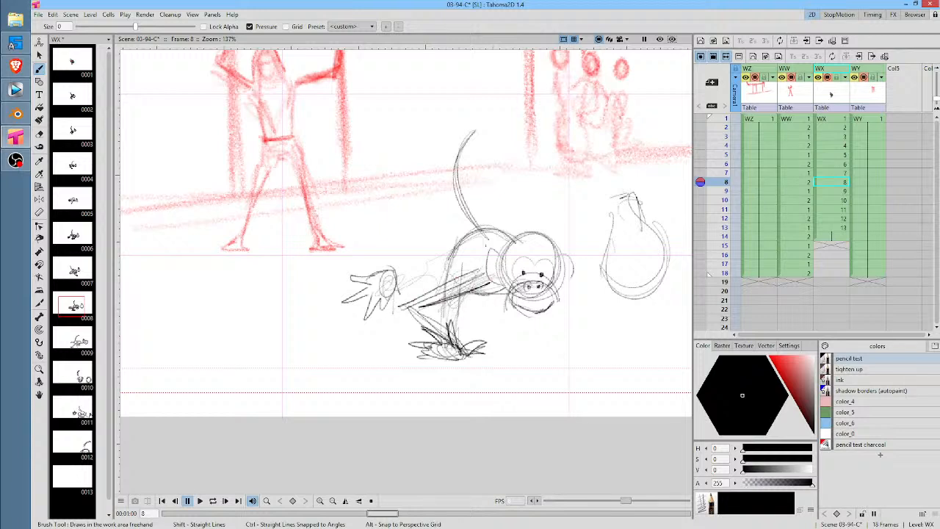
Sketch darker contour lines on the bent limb between the monkey's spread hand and rear foot on the WX drawing at frame 8
left_click_drag(418, 278, 399, 301)
mouse_move(445, 282)
left_mouse_down()
mouse_move(441, 326)
mouse_move(398, 300)
left_mouse_up()
left_click_drag(455, 291, 440, 328)
left_click_drag(434, 277, 401, 302)
left_click_drag(445, 306, 435, 318)
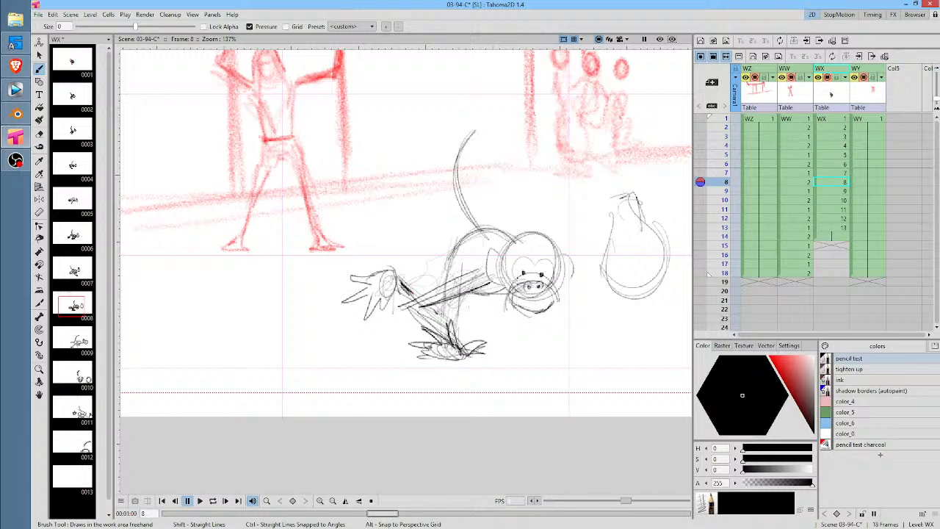
Draw spread fingers on the end of the monkey's outstretched arm on the WX drawing at frame 9, flipping against frame 8
key("comma")
key("period")
key("period")
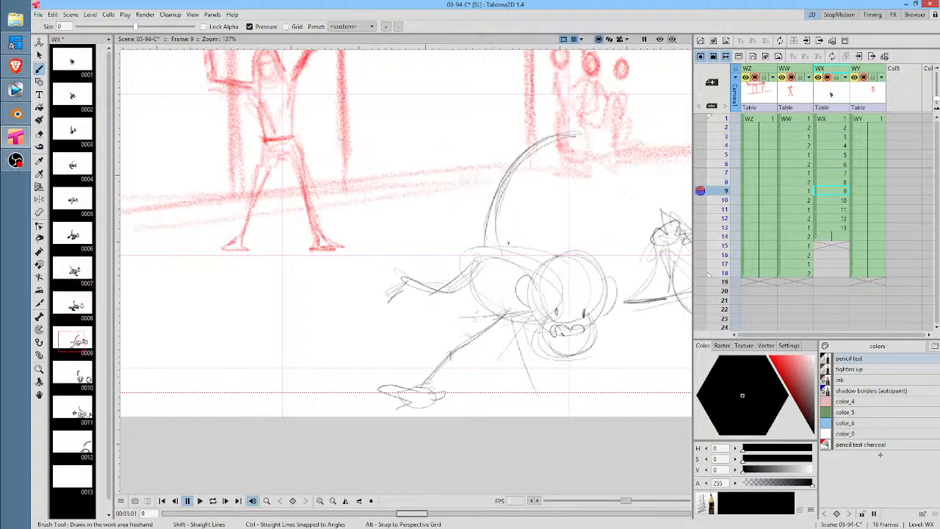
key("comma")
key("period")
mouse_move(373, 271)
left_mouse_down()
mouse_move(353, 278)
mouse_move(357, 297)
mouse_move(403, 296)
left_mouse_up()
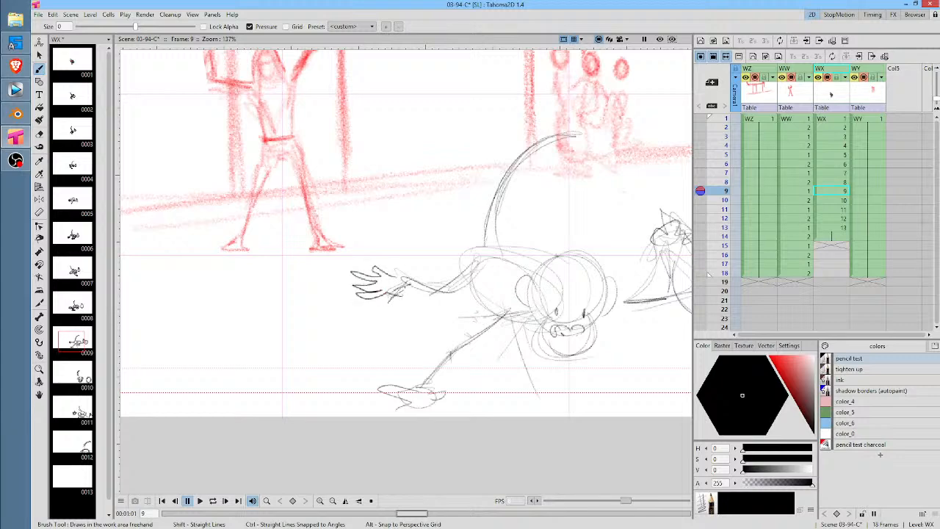
key("comma")
key("period")
Draw a large spread-fingered hand beside the monkey's head with light arm guidelines on the WX drawing at frame 10
key("period")
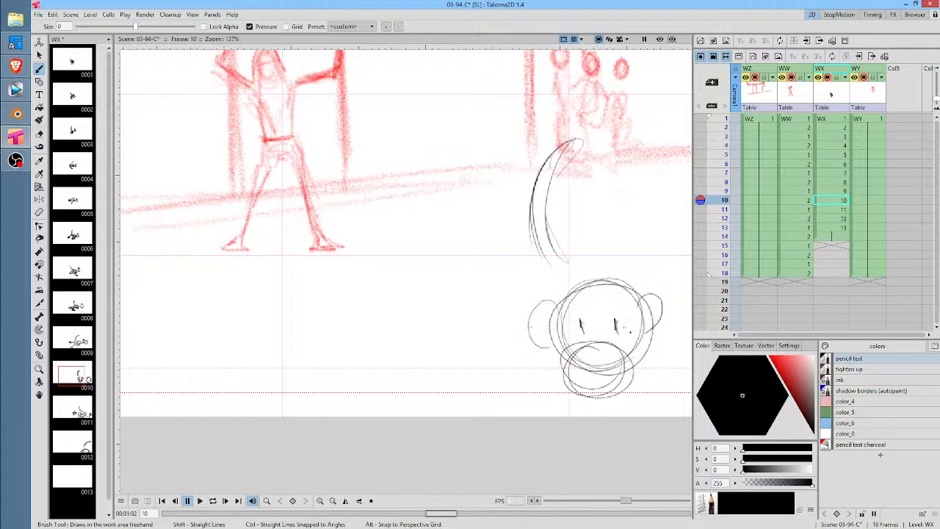
key("comma")
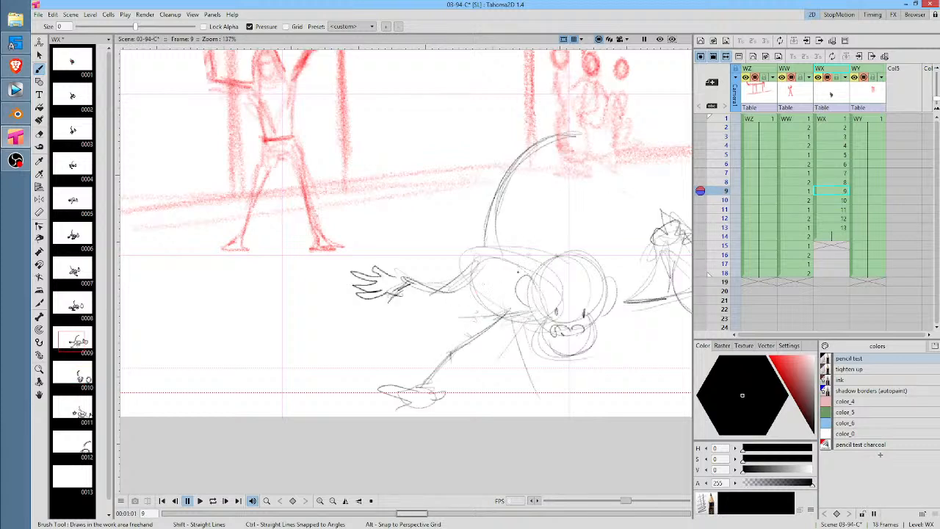
key("period")
mouse_move(492, 332)
left_mouse_down()
mouse_move(447, 302)
mouse_move(436, 277)
mouse_move(447, 270)
mouse_move(402, 357)
mouse_move(433, 365)
mouse_move(428, 372)
mouse_move(455, 339)
mouse_move(433, 347)
mouse_move(397, 321)
mouse_move(410, 351)
mouse_move(368, 346)
mouse_move(386, 362)
mouse_move(377, 382)
mouse_move(392, 397)
mouse_move(430, 361)
left_mouse_up()
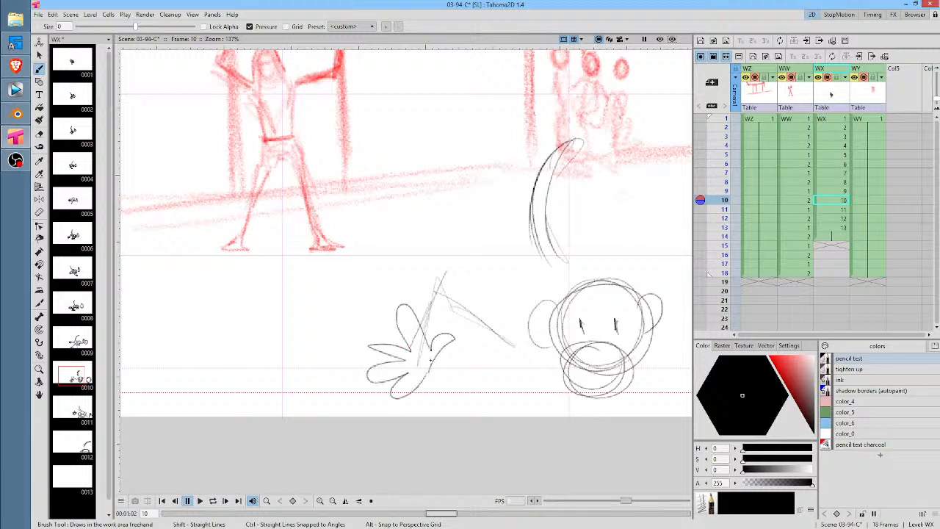
key("period")
key("comma")
Sketch a second limb below the monkey's ear and darken the bent arm above the spread hand on WX frame 10
left_click_drag(548, 361, 539, 417)
left_click_drag(562, 358, 540, 417)
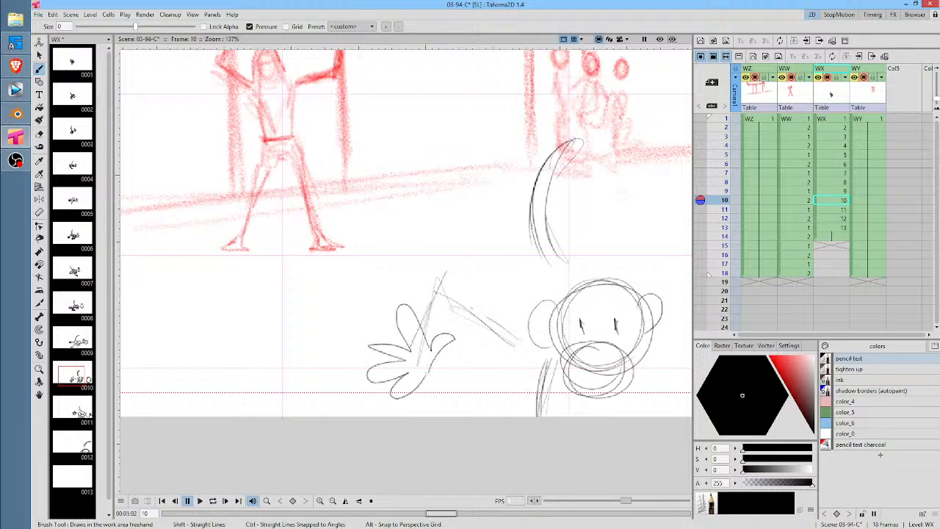
left_click_drag(439, 278, 492, 344)
left_click_drag(439, 262, 430, 346)
Sketch the forearm and elbow joining the monkey's spread hand to its shoulder on the WX drawing at frame 11
key("period")
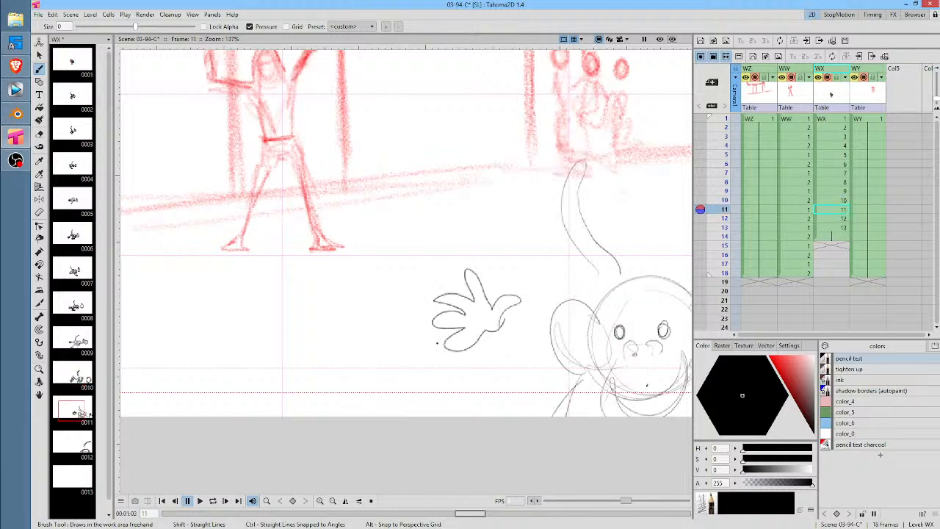
key("comma")
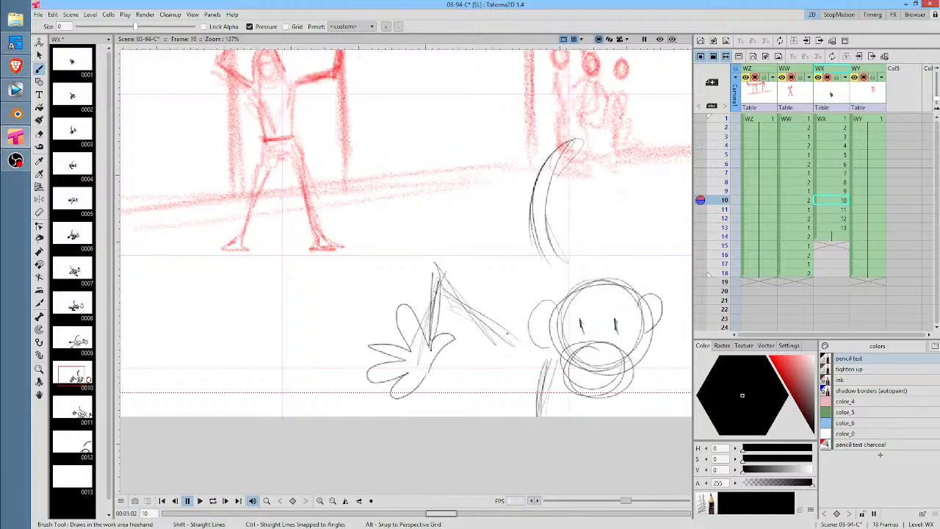
key("period")
left_click_drag(485, 337, 528, 410)
mouse_move(500, 346)
left_mouse_down()
mouse_move(534, 400)
mouse_move(567, 389)
mouse_move(524, 415)
left_mouse_up()
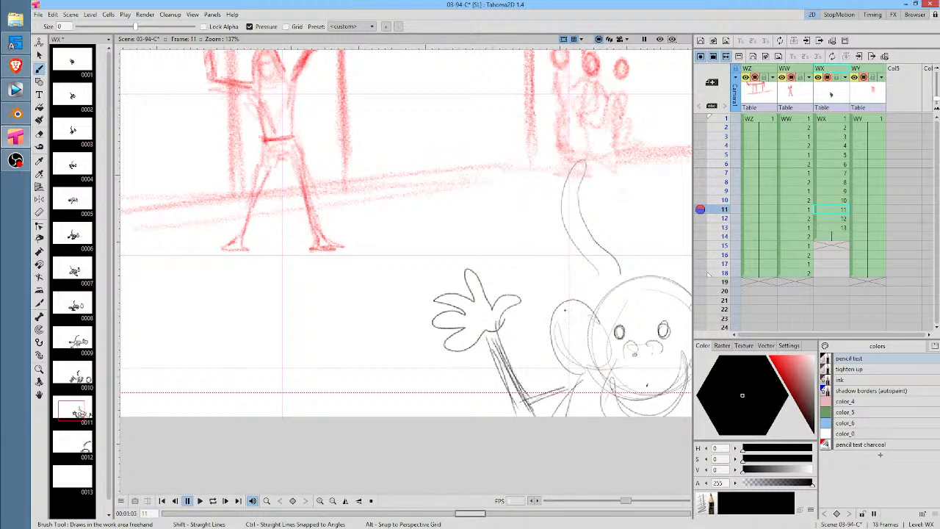
key("comma")
key("comma")
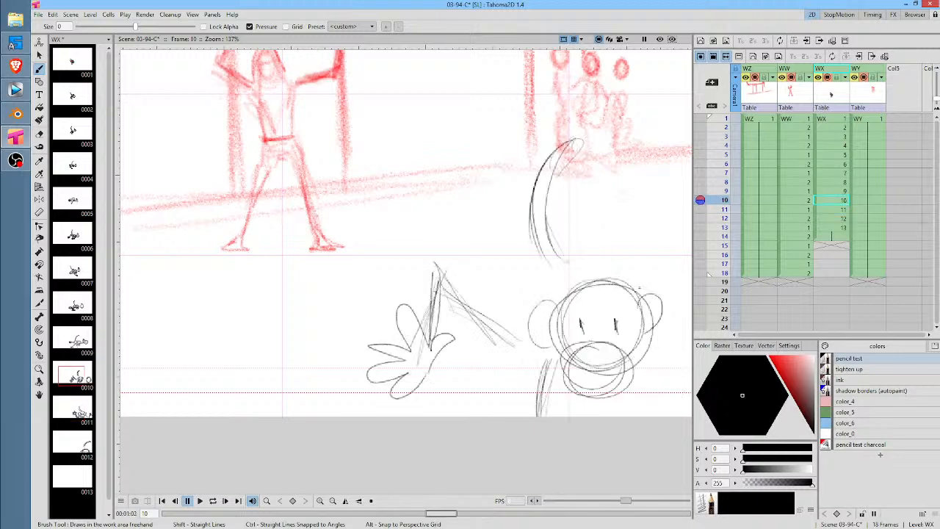
key("period")
key("period")
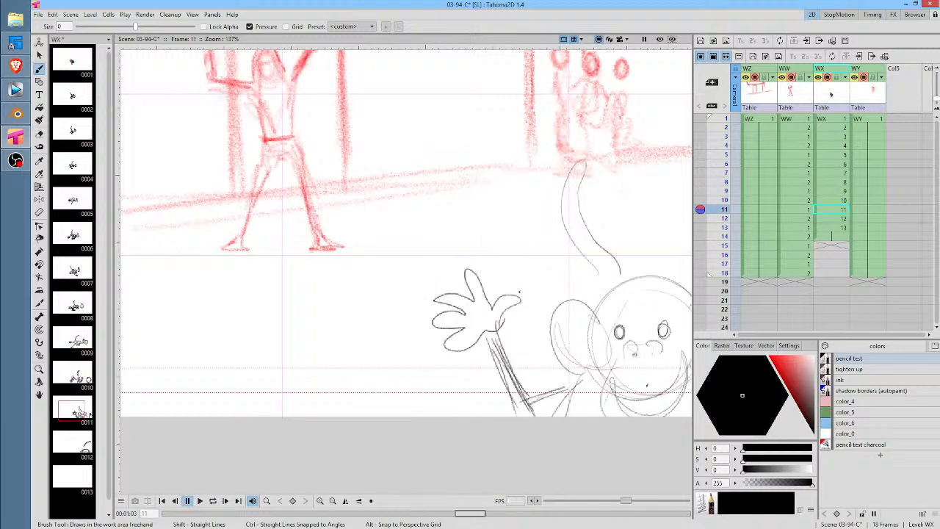
Check the WX drawing at frame 12, then play the whole scene from frame 1 to review the monkey's motion
key("period")
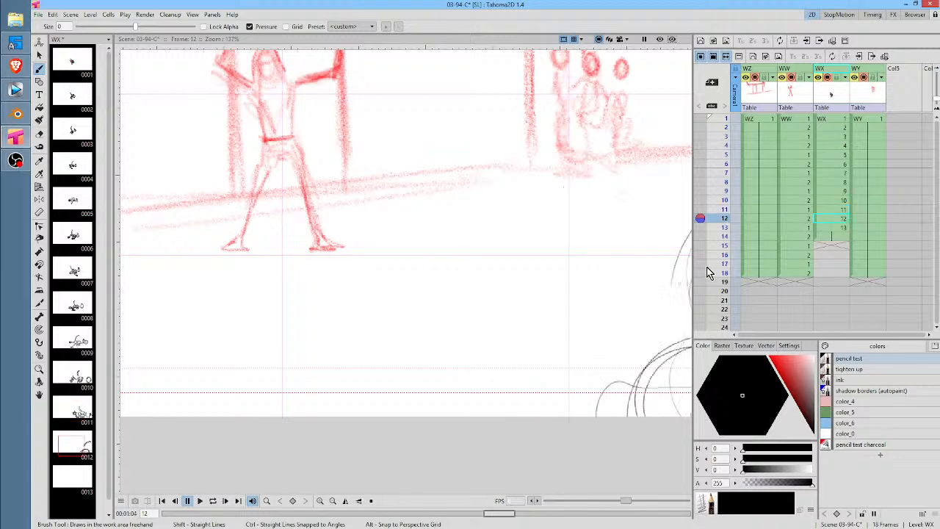
left_click_drag(535, 231, 565, 274)
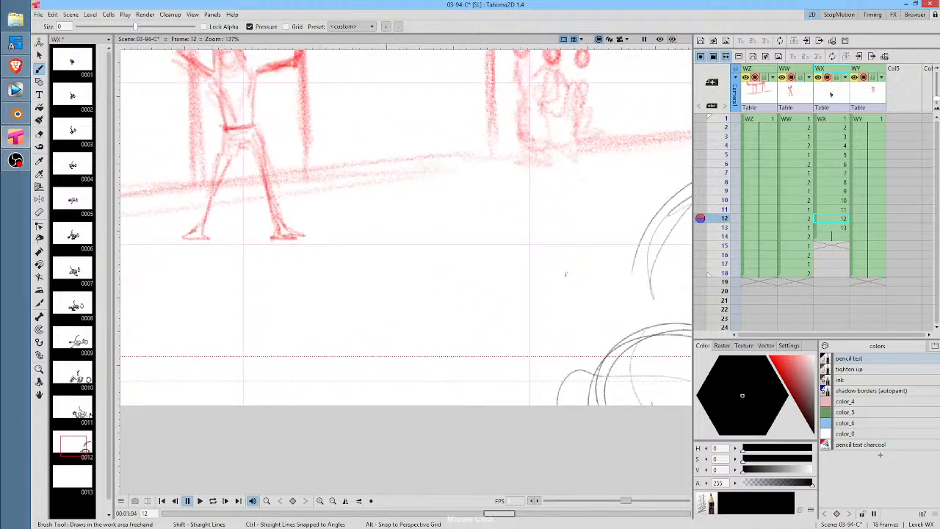
key("alt+comma")
scroll(539, 302, "down", 3)
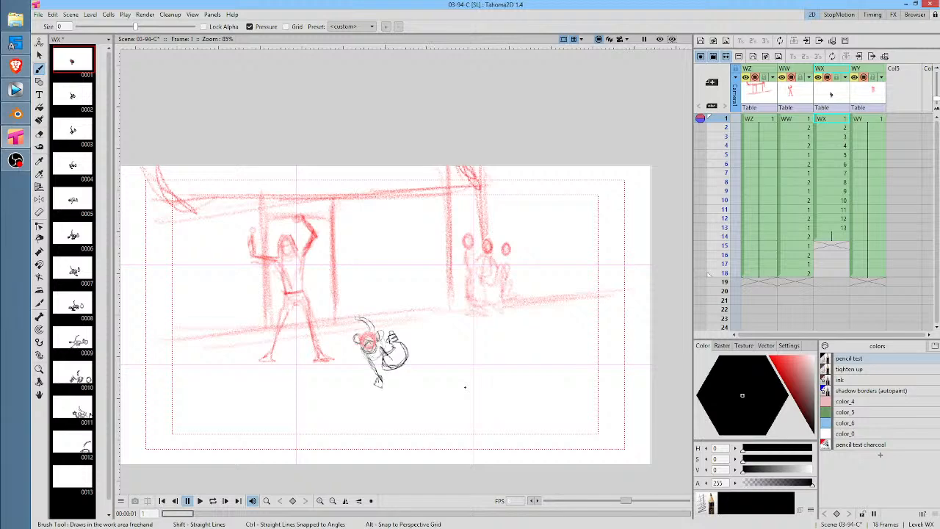
key("p")
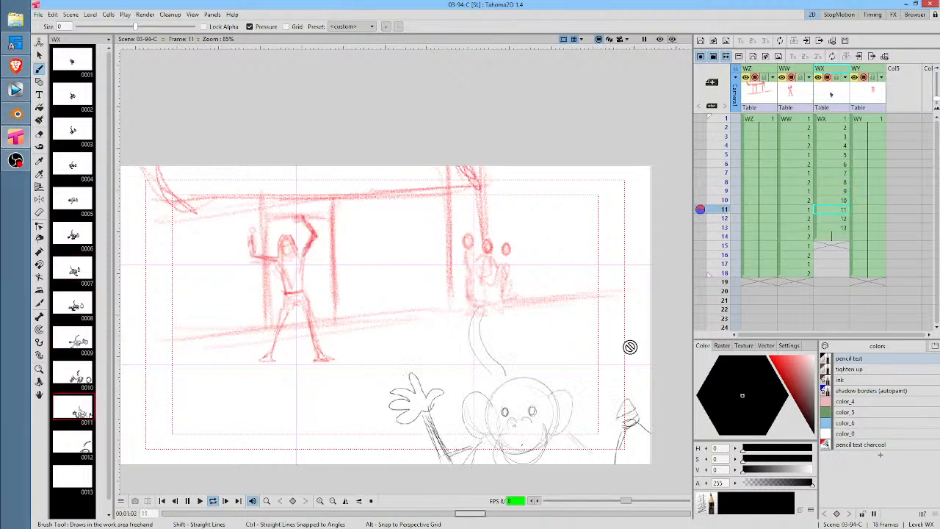
key("space")
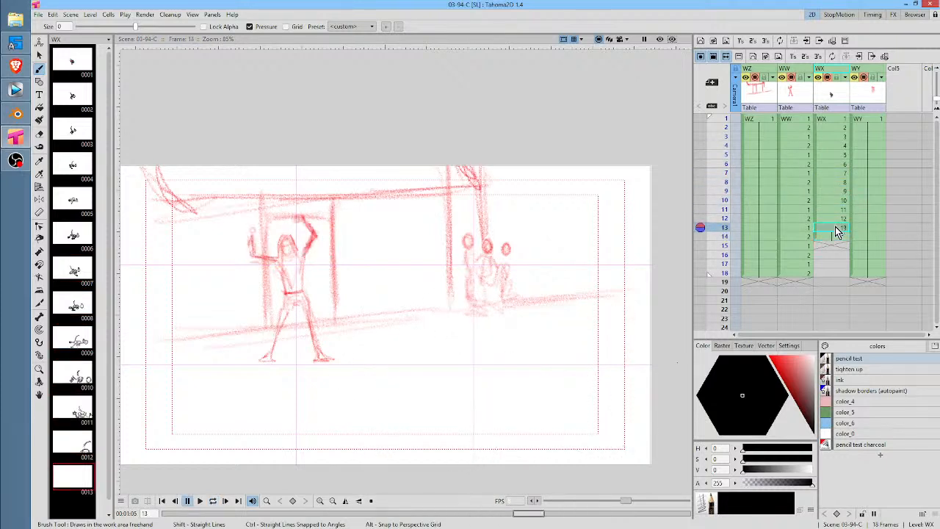
Draw the monkey's curved tail leaving the lower edge of the camera frame on the WX drawing at frame 13
left_click(842, 218)
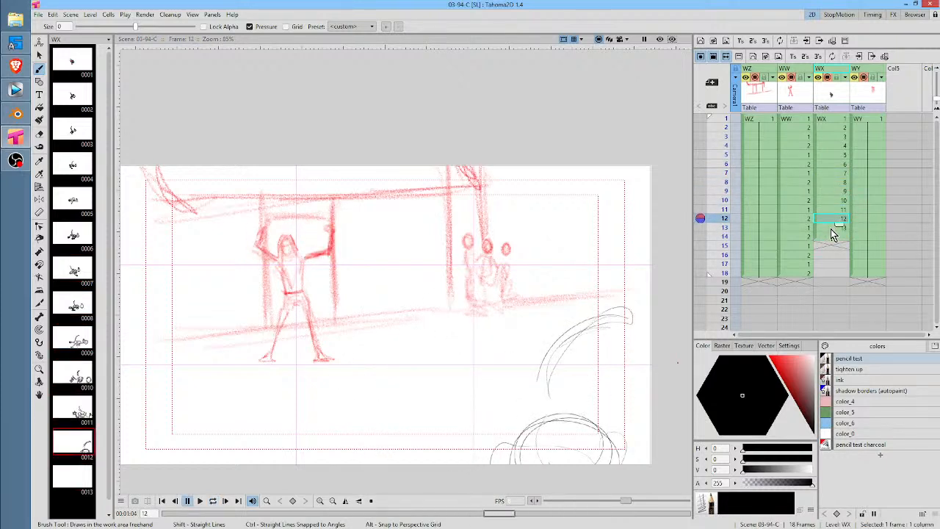
left_click(836, 228)
left_click_drag(570, 381, 630, 470)
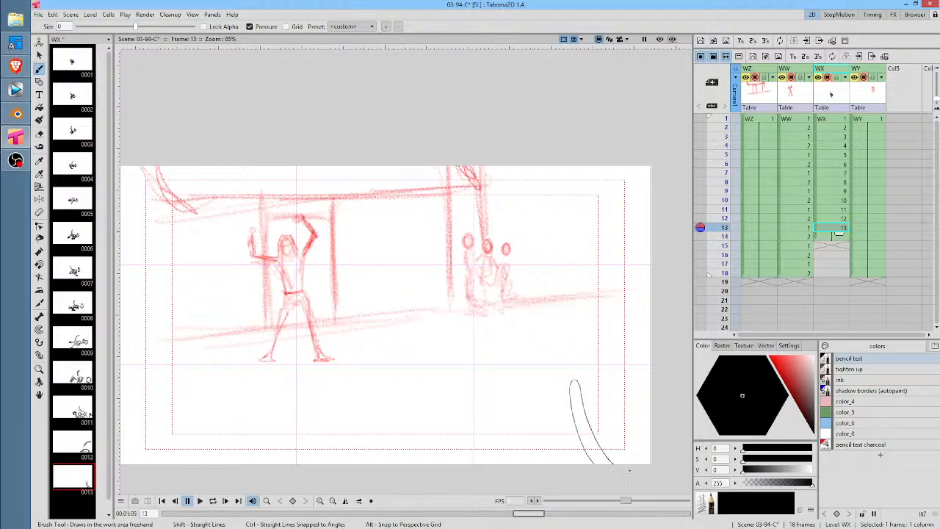
Play the animation from frame 1, then sketch a new WX drawing at frame 14
key("alt+comma")
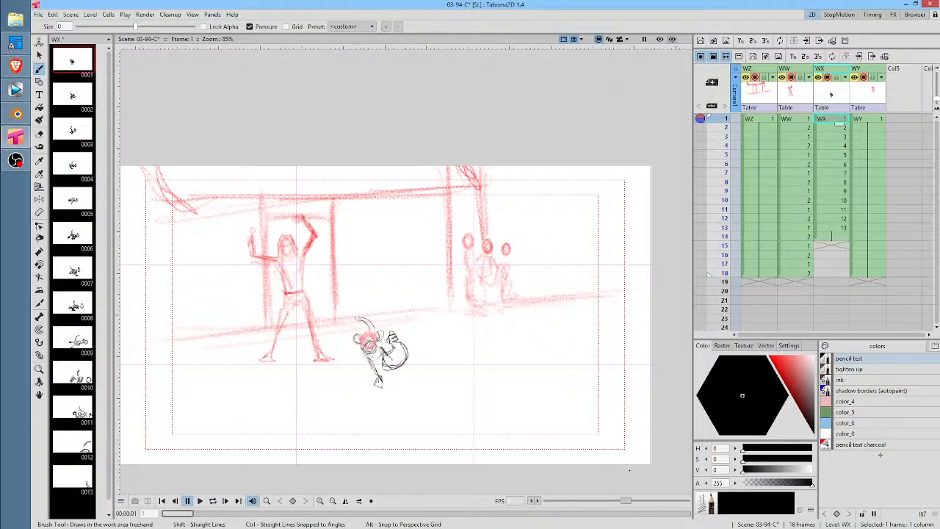
key("l")
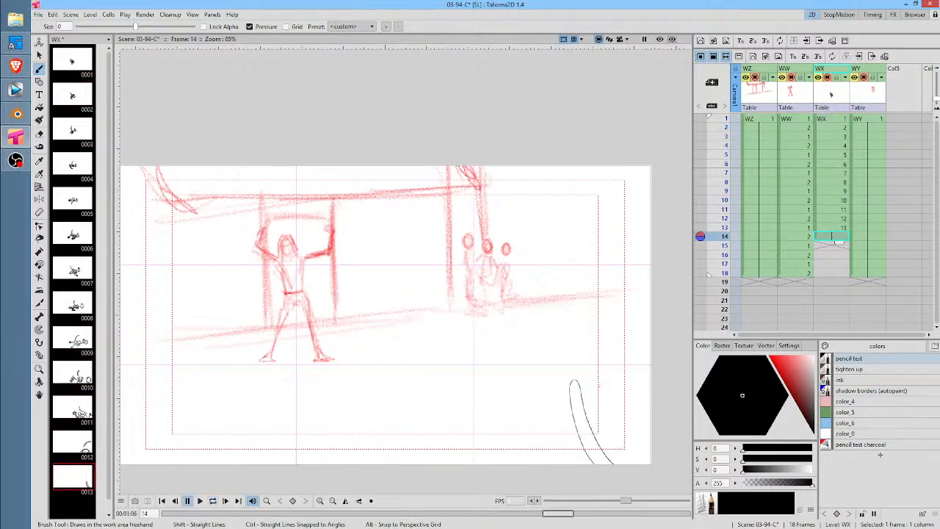
left_click_drag(598, 390, 610, 380)
mouse_move(581, 345)
left_mouse_down()
mouse_move(583, 382)
mouse_move(570, 388)
left_mouse_up()
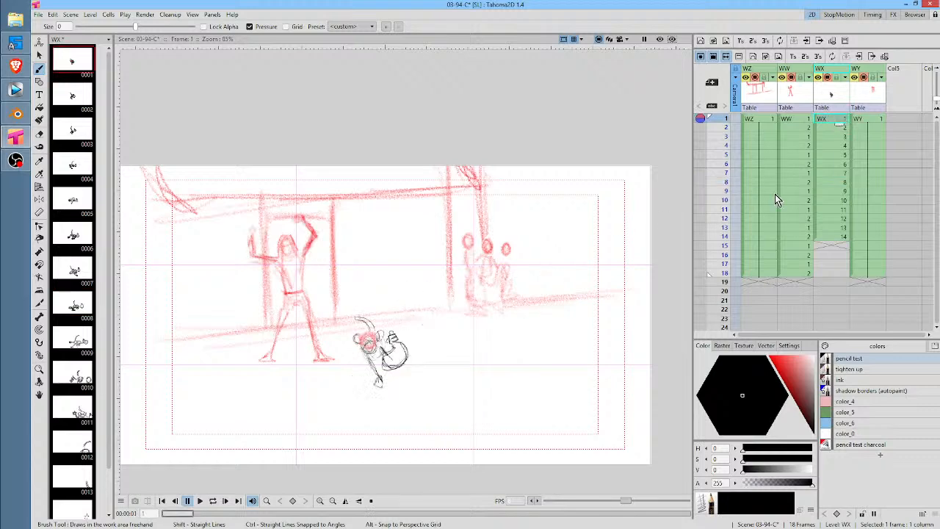
Review the WY and WZ layouts at frame 1 and replay the monkey's animation, returning to frame 1
left_click(864, 122)
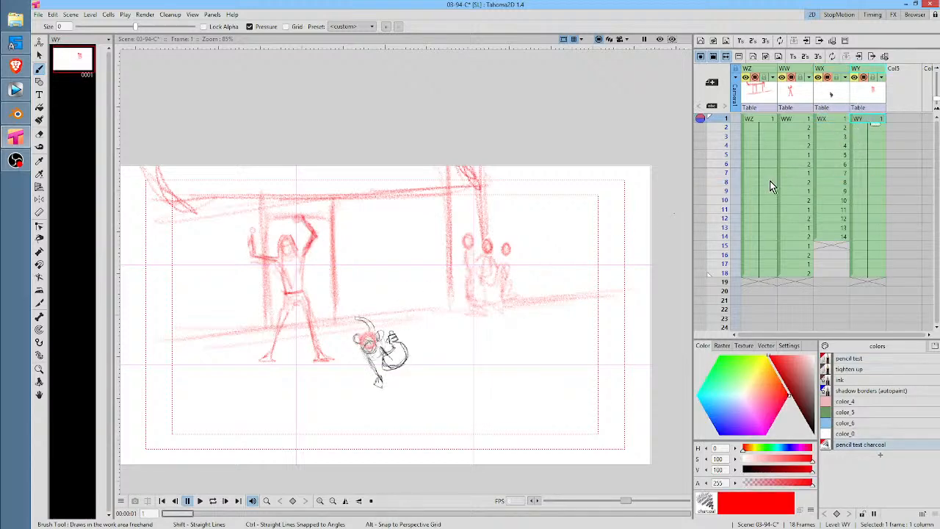
left_click_drag(564, 283, 606, 256)
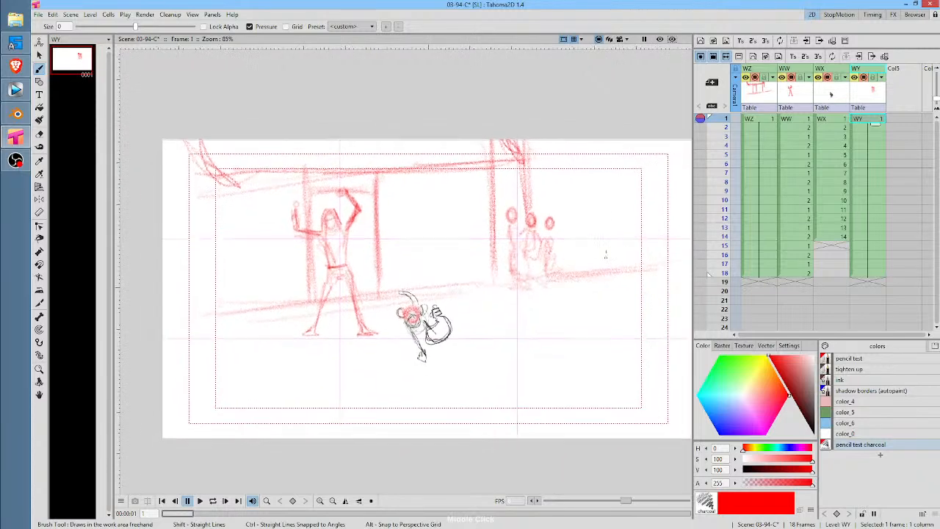
left_click(766, 121)
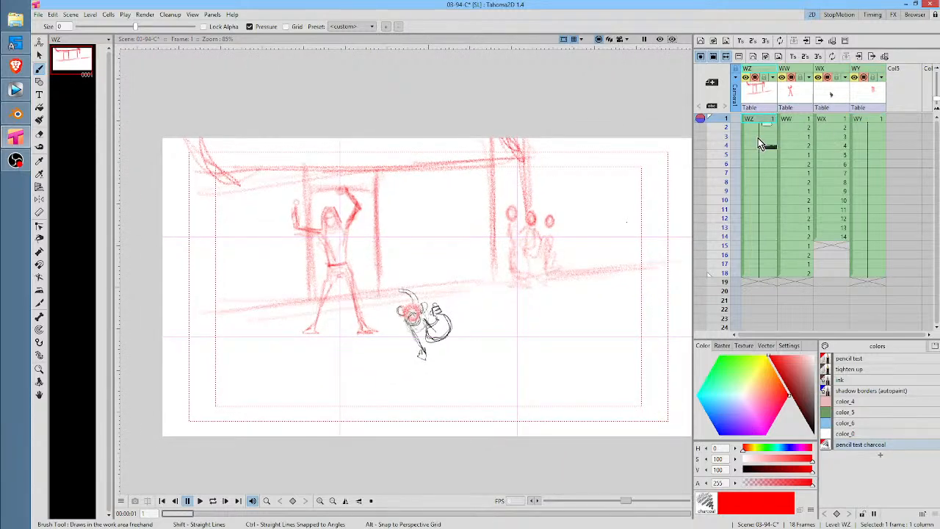
key("p")
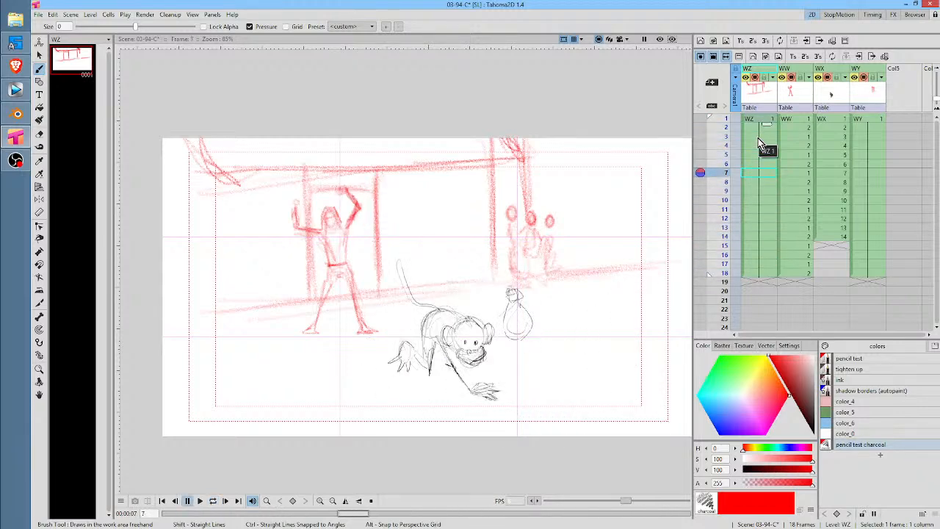
left_click(840, 119)
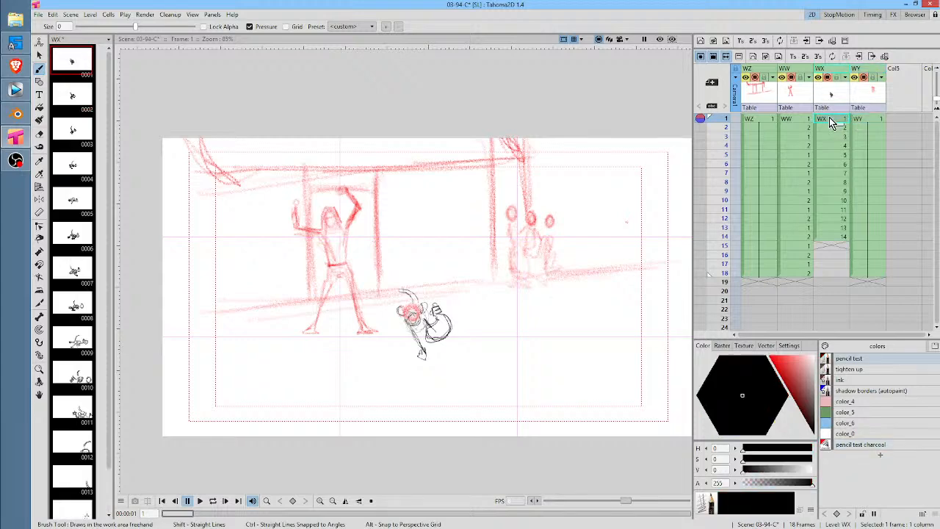
key("p")
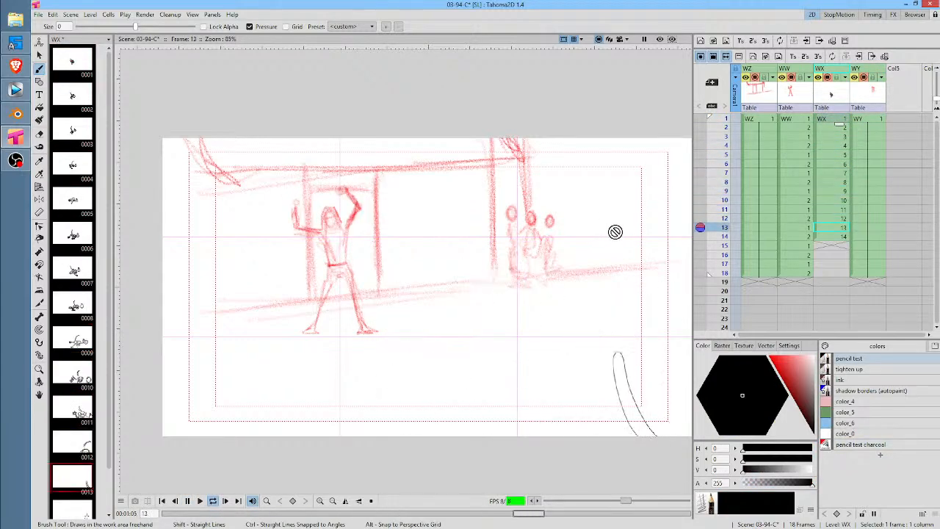
key("p")
left_click(706, 121)
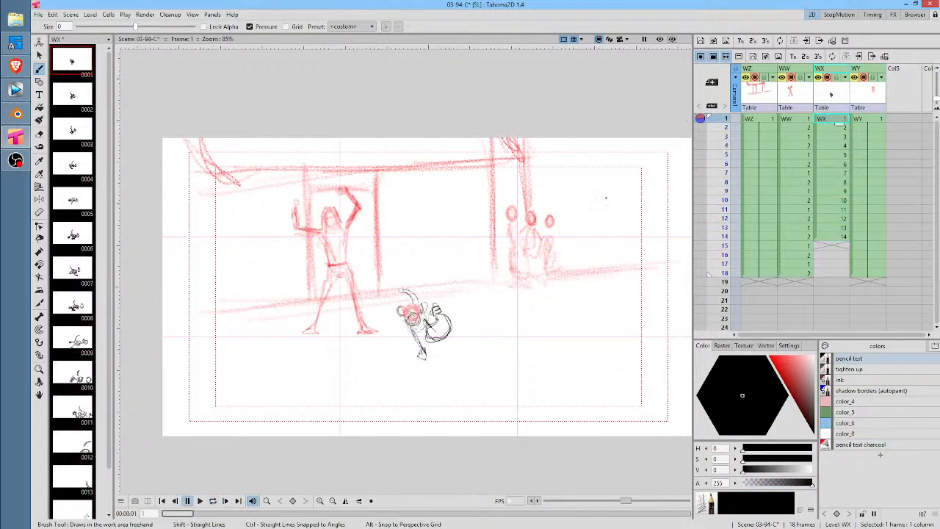
Restore the view to 100% and add a stroke beside the monkey's body on the WX drawing at frame 3
left_click(839, 126)
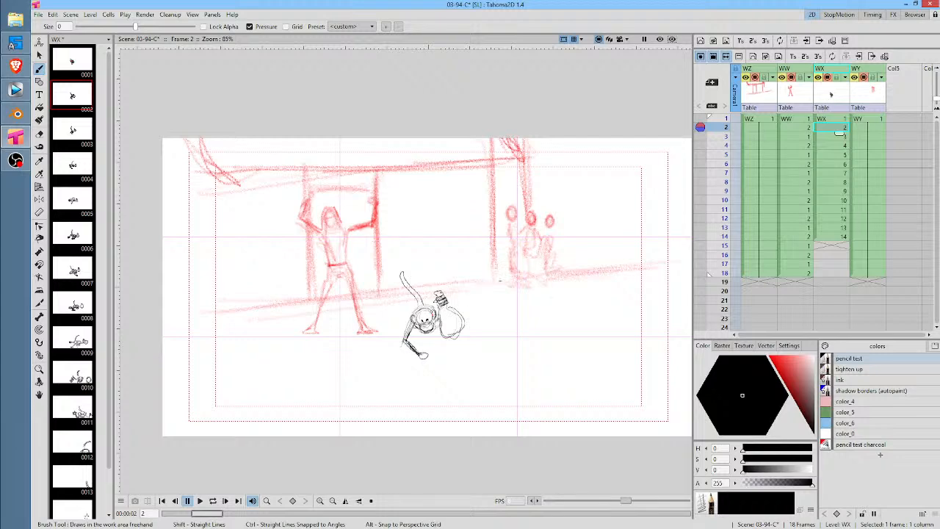
key("alt+0")
key("Down")
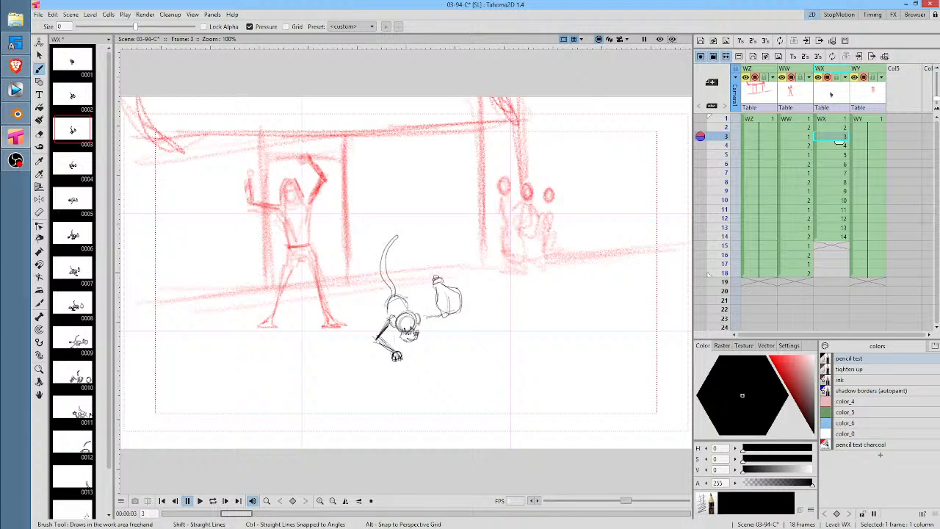
mouse_move(409, 295)
left_mouse_down()
mouse_move(432, 294)
mouse_move(416, 307)
mouse_move(421, 292)
mouse_move(433, 297)
mouse_move(362, 325)
left_mouse_up()
Add a short stroke along the top of the monkey's head on the WX drawing at frame 5
key("Down")
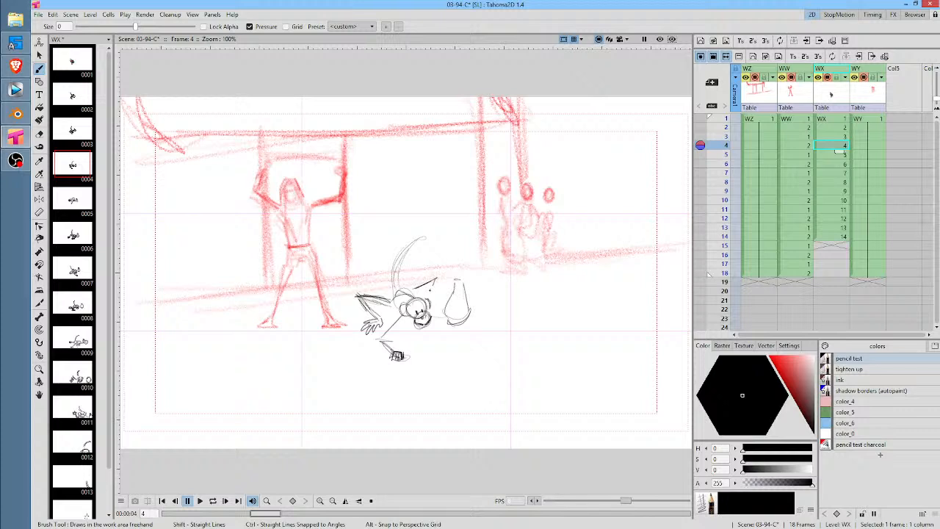
key("Down")
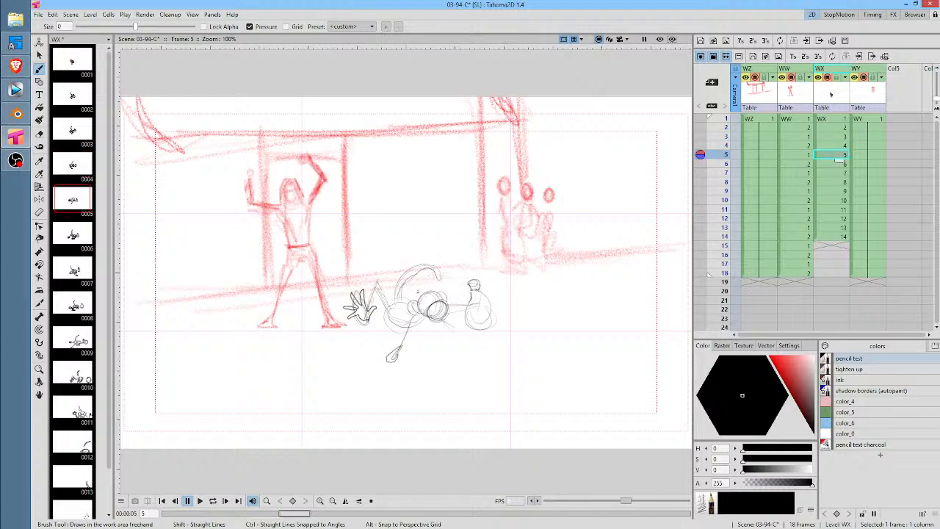
left_click_drag(414, 295, 432, 286)
Try to add an arm stroke from the monkey's head toward the sack on the WX drawing at frame 6
key("Down")
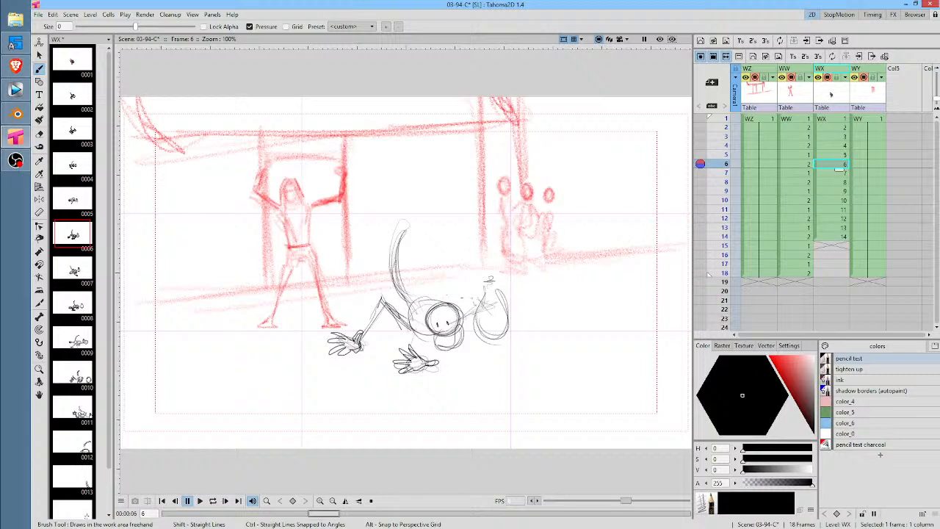
left_click_drag(452, 298, 477, 289)
key("ctrl+z")
key("Down")
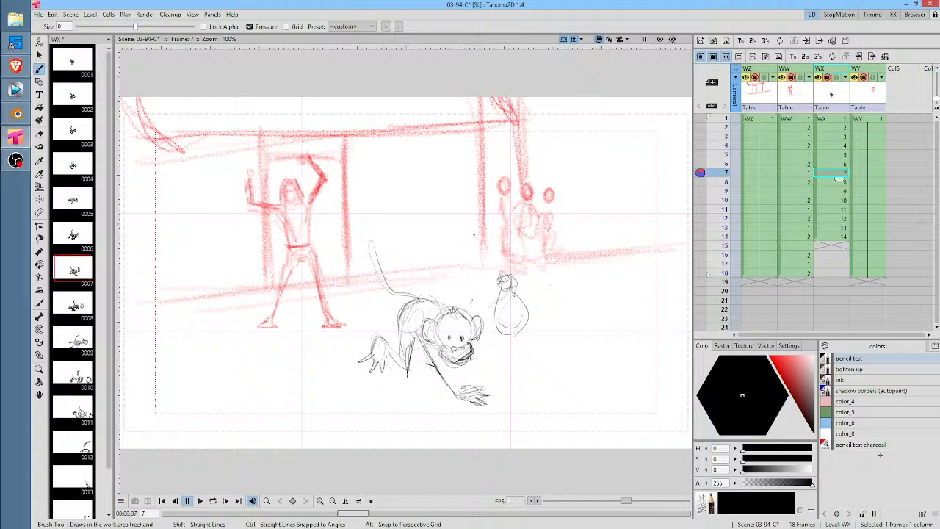
Compare frames 6 and 7, then draw the bent arm joining the monkey's body to its lower hand on the WX drawing at frame 6
key("Up")
key("Down")
key("Up")
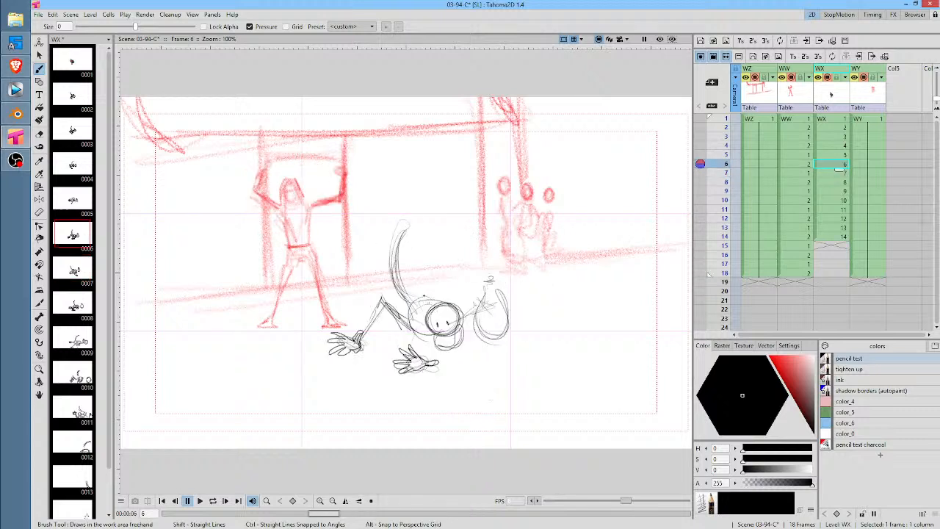
mouse_move(421, 319)
left_mouse_down()
mouse_move(392, 342)
mouse_move(413, 360)
mouse_move(389, 343)
left_mouse_up()
left_click_drag(389, 338, 409, 357)
key("comma")
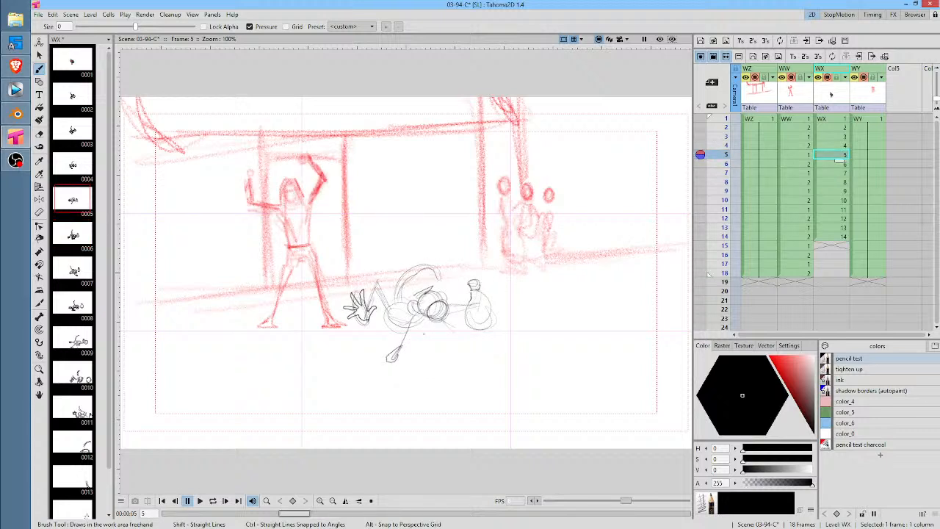
Create a new level XA in the empty column at frame 1 and select the "tighten up" style for drawing
left_click(904, 118)
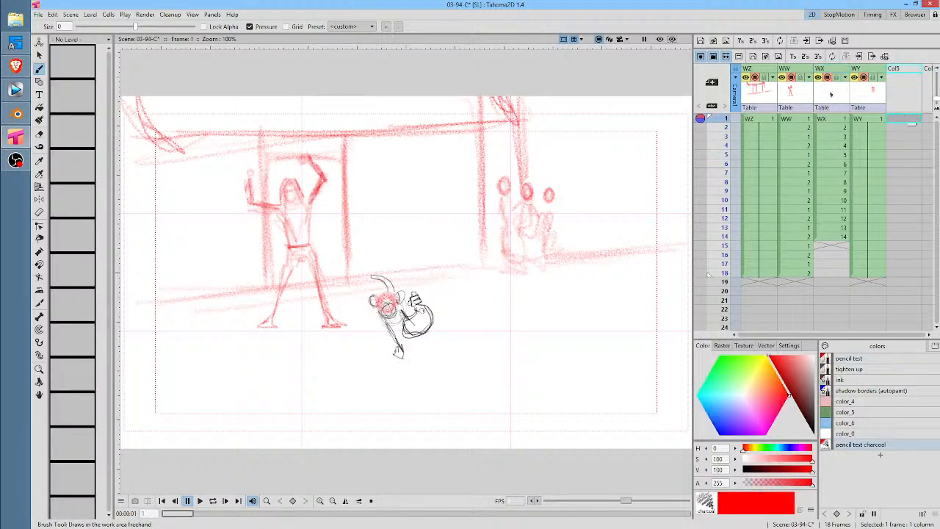
left_click(610, 69)
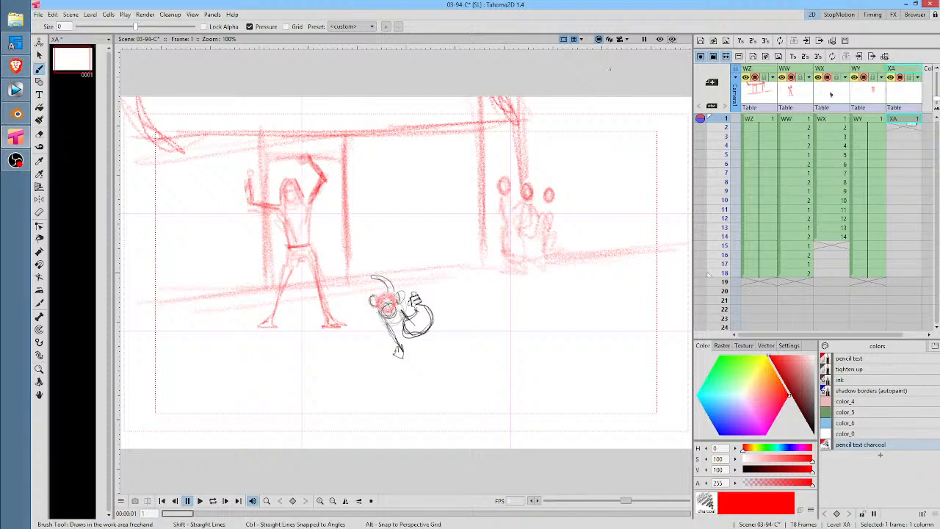
left_click(868, 370)
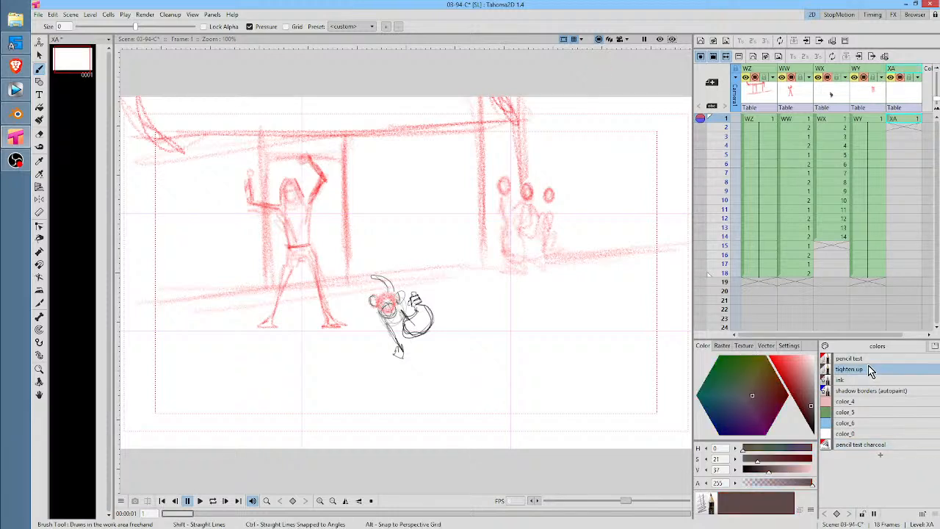
Move the first XA drawing down the column so that it starts at frame 4
left_click(900, 119)
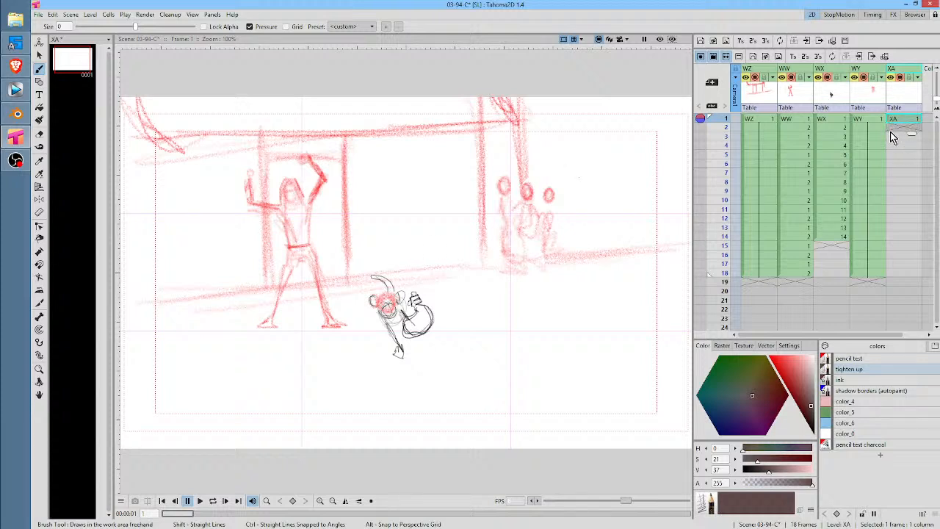
left_click_drag(889, 120, 891, 137)
left_click_drag(728, 125, 727, 150)
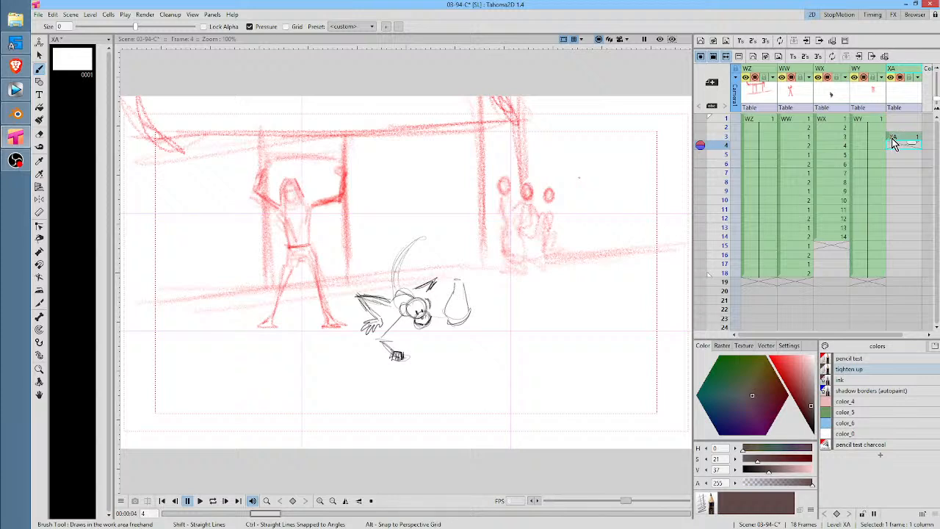
left_click_drag(890, 137, 890, 147)
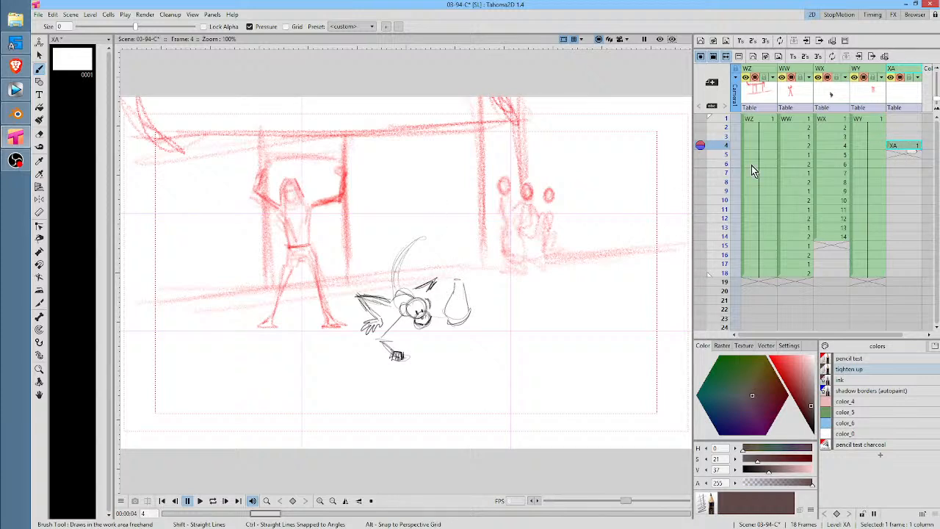
Sketch small dust-cloud arcs above and beside the monkey on the XA drawing at frame 4
left_click_drag(437, 269, 399, 280)
left_click_drag(356, 301, 350, 316)
left_click_drag(443, 278, 457, 290)
key("period")
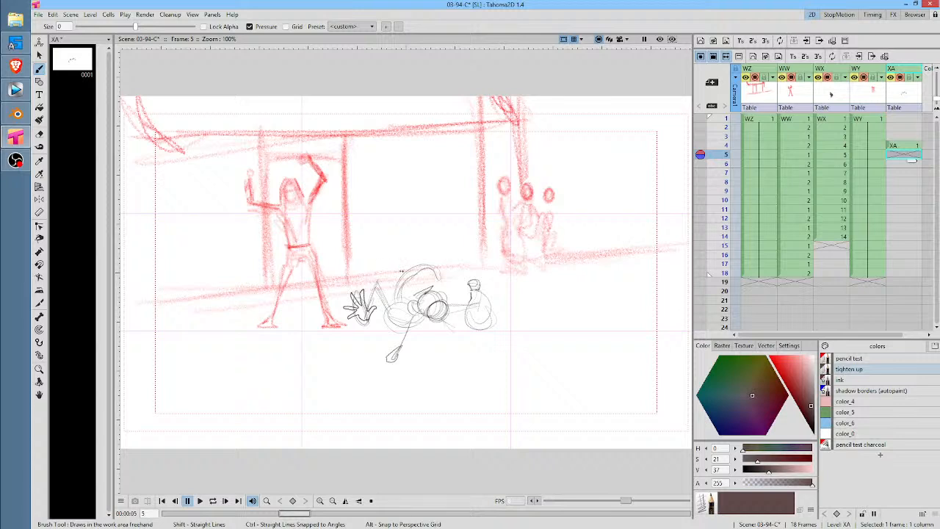
Turn on the onion skin of the previous frame and hide the WY, WW and WZ layers
left_click(702, 146)
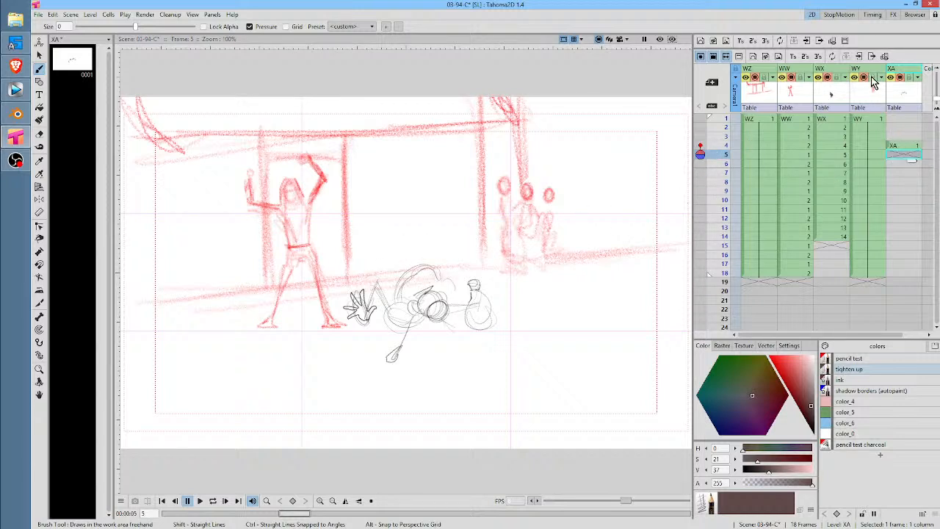
left_click(865, 77)
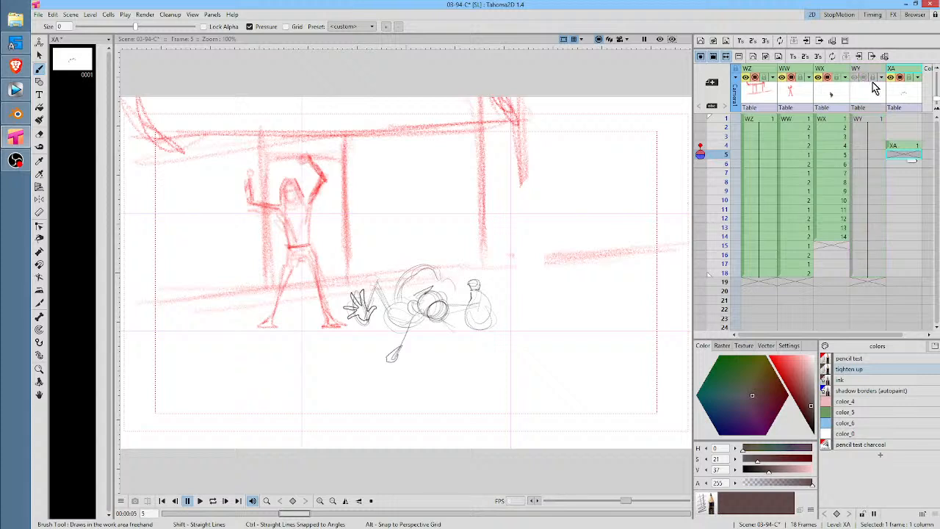
left_click(791, 78)
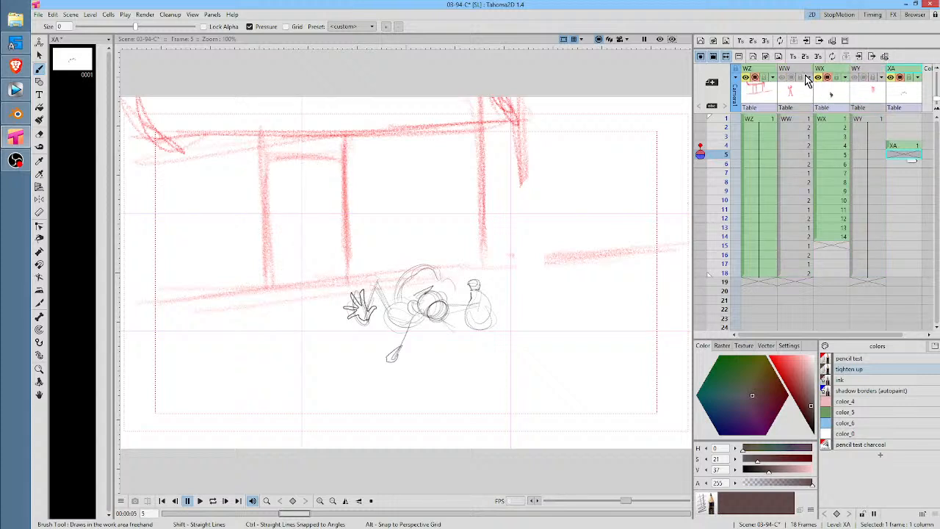
left_click(757, 77)
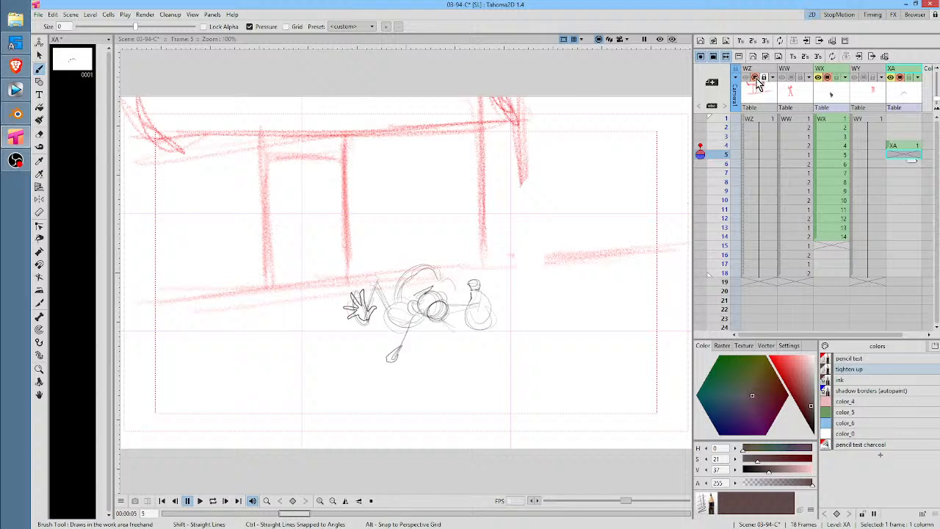
left_click(756, 78)
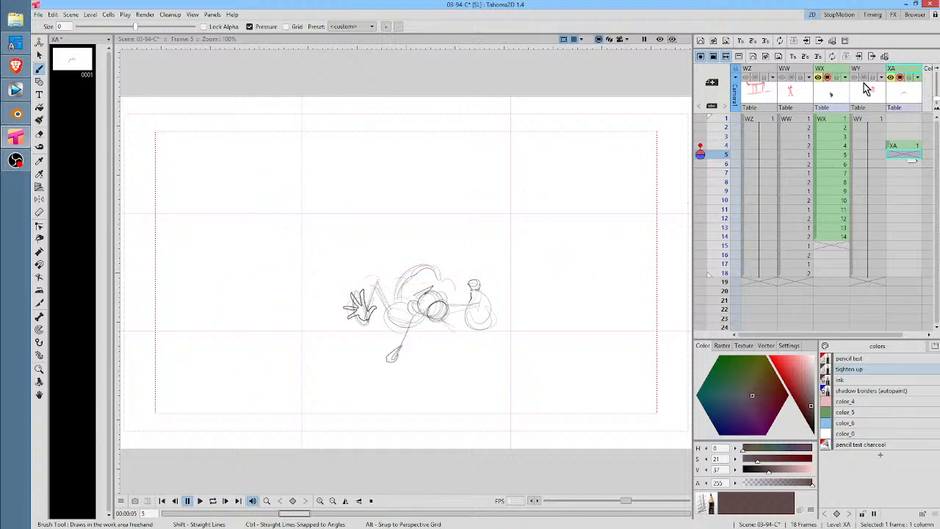
Add XA drawings at frames 5 and 6, sketching the dust cloud's scalloped outline larger around the monkey on each
left_click(903, 147)
left_click(903, 155)
key("alt+d")
mouse_move(393, 260)
left_mouse_down()
mouse_move(384, 273)
mouse_move(441, 253)
mouse_move(465, 292)
left_mouse_up()
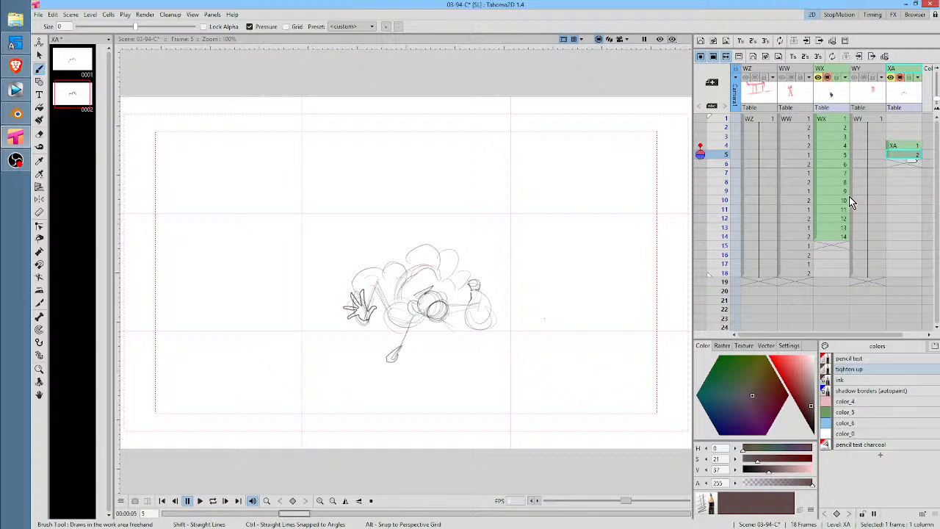
key("Down")
mouse_move(381, 225)
left_mouse_down()
mouse_move(369, 263)
mouse_move(338, 287)
mouse_move(447, 234)
mouse_move(441, 243)
mouse_move(494, 266)
mouse_move(499, 289)
left_mouse_up()
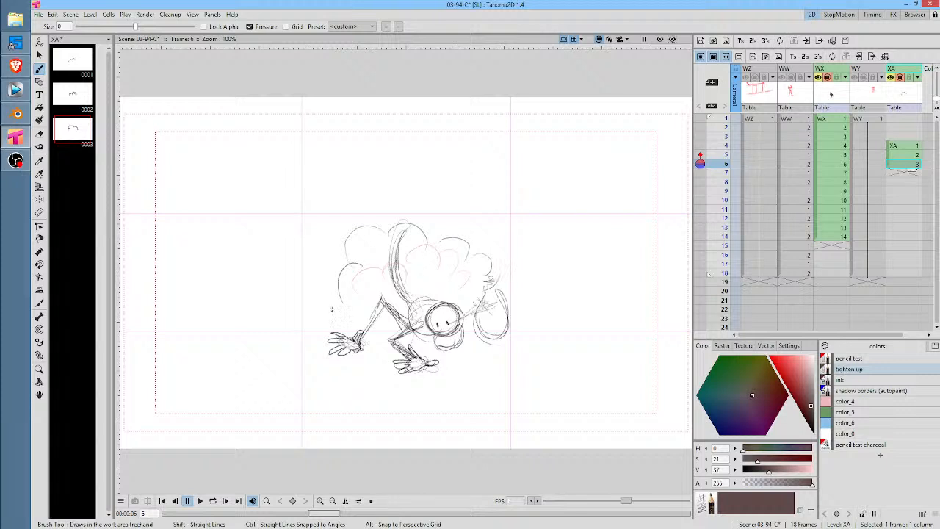
Draw the expanded dust cloud's puffs behind the monkey on a new XA drawing at frame 7
left_click(909, 180)
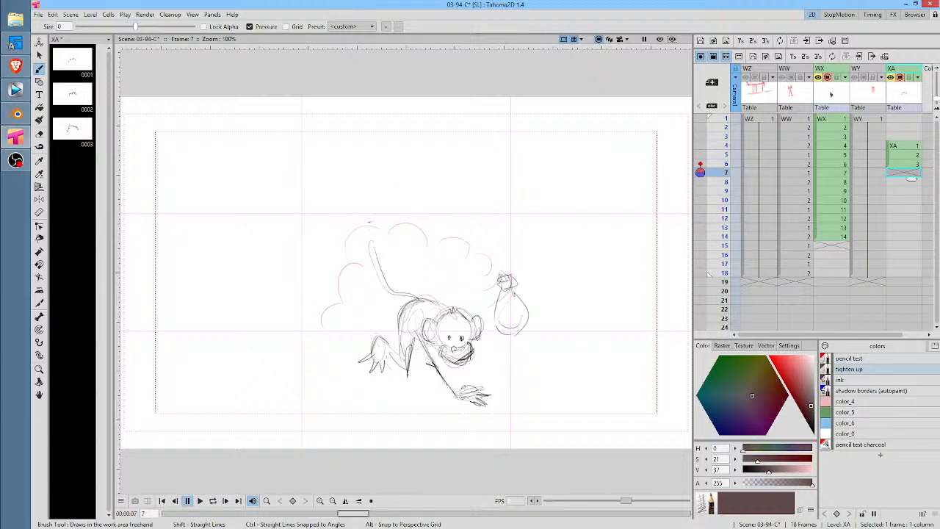
mouse_move(369, 222)
left_mouse_down()
mouse_move(345, 285)
mouse_move(368, 223)
mouse_move(352, 272)
mouse_move(332, 275)
mouse_move(345, 292)
mouse_move(319, 322)
left_mouse_up()
mouse_move(428, 218)
left_mouse_down()
mouse_move(445, 241)
mouse_move(443, 263)
mouse_move(486, 269)
mouse_move(494, 256)
mouse_move(501, 276)
left_mouse_up()
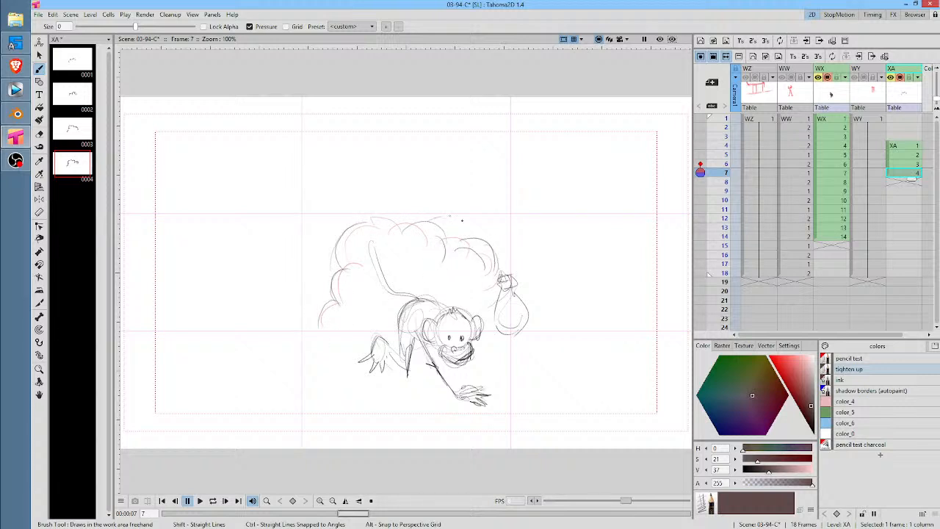
left_click_drag(443, 216, 472, 238)
mouse_move(508, 273)
left_mouse_down()
mouse_move(523, 265)
mouse_move(530, 298)
left_mouse_up()
left_click_drag(334, 319, 316, 351)
Sketch the dust cloud's outline, from the monkey's rear hand over to the sack, on a new XA drawing at frame 8
left_click(894, 182)
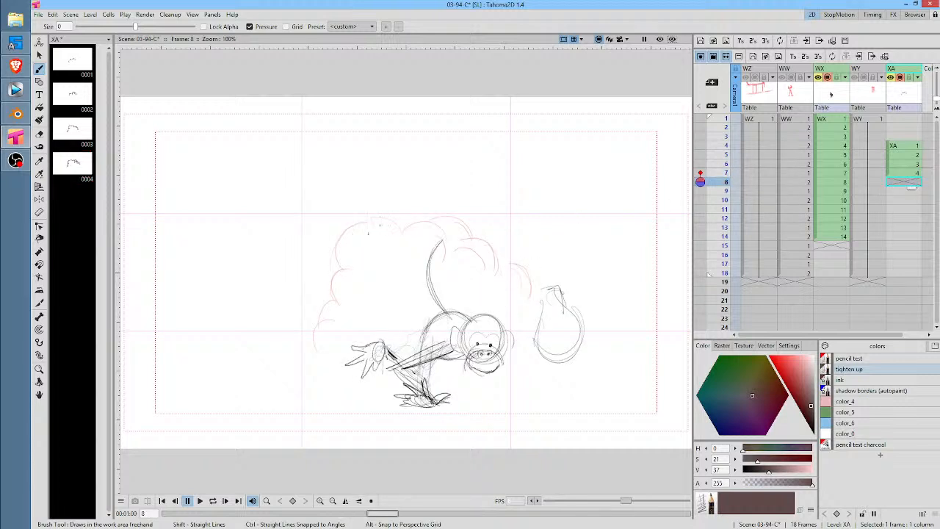
left_click(391, 244)
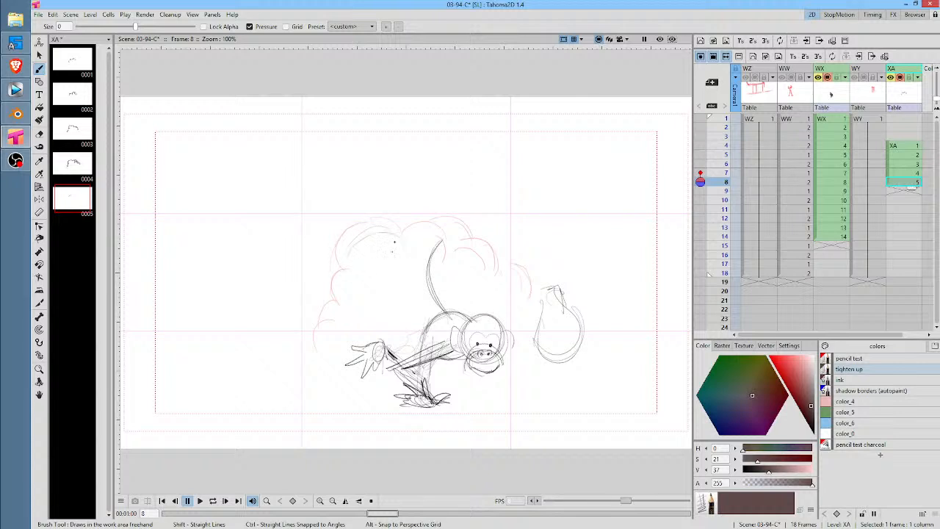
mouse_move(387, 231)
left_mouse_down()
mouse_move(369, 284)
mouse_move(336, 272)
mouse_move(366, 300)
mouse_move(327, 286)
mouse_move(359, 282)
mouse_move(397, 231)
mouse_move(356, 257)
mouse_move(426, 238)
mouse_move(449, 217)
mouse_move(499, 221)
mouse_move(473, 240)
mouse_move(493, 271)
mouse_move(527, 265)
mouse_move(529, 299)
left_mouse_up()
left_click_drag(332, 300, 314, 351)
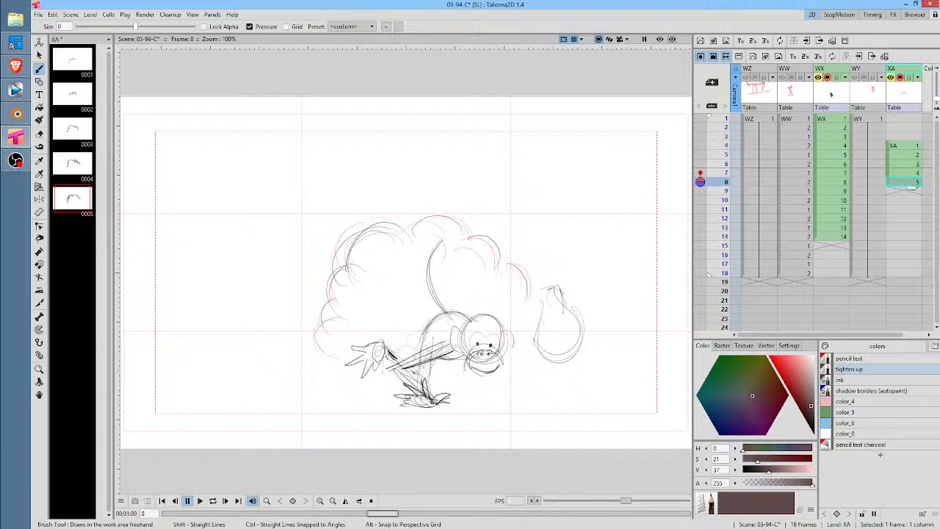
left_click_drag(539, 304, 527, 322)
Draw the dust cloud slightly smaller, inside the previous outline, on a new XA drawing at frame 9
key("period")
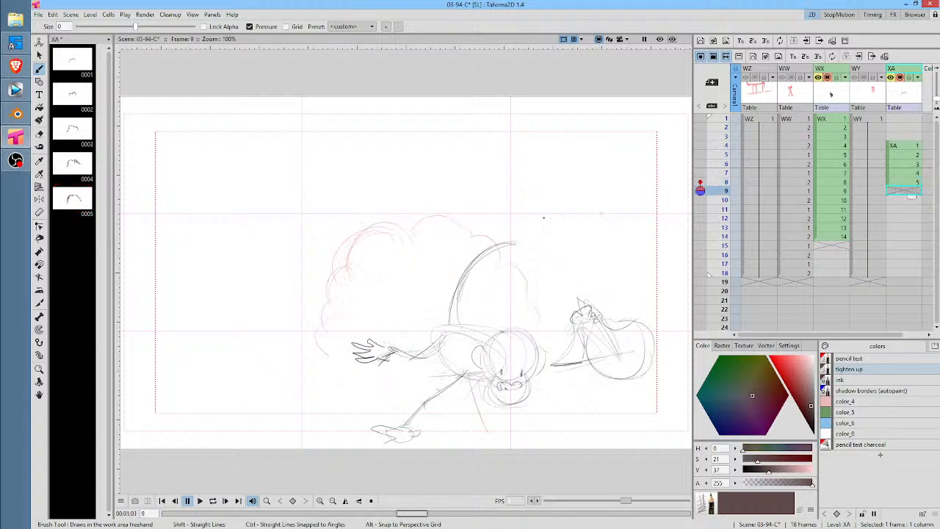
mouse_move(396, 244)
left_mouse_down()
mouse_move(369, 245)
mouse_move(355, 268)
mouse_move(358, 293)
mouse_move(362, 279)
mouse_move(335, 321)
left_mouse_up()
left_click_drag(363, 267, 332, 322)
mouse_move(423, 229)
left_mouse_down()
mouse_move(474, 250)
mouse_move(511, 293)
left_mouse_up()
Draw the shrinking dust cloud on new XA drawings at frames 10 and 11, keeping each inside the previous outline
left_click(906, 200)
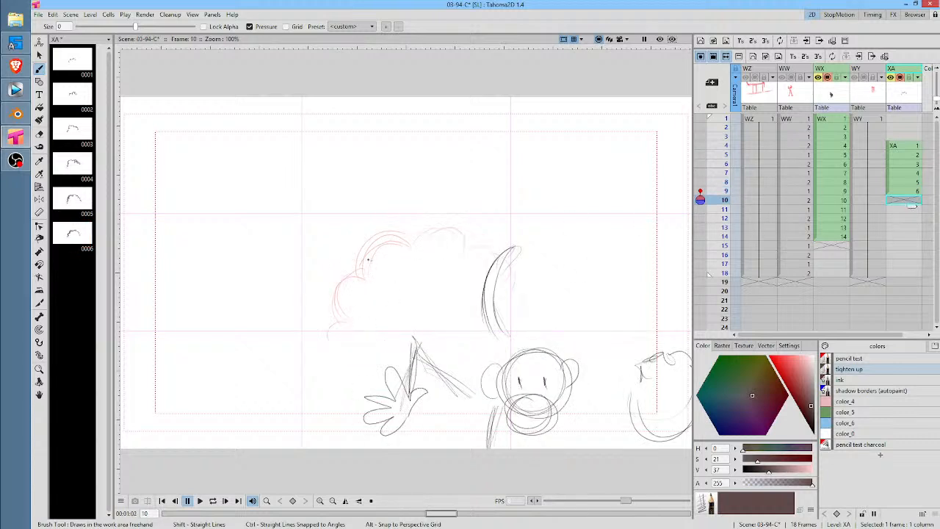
left_click_drag(363, 289, 349, 302)
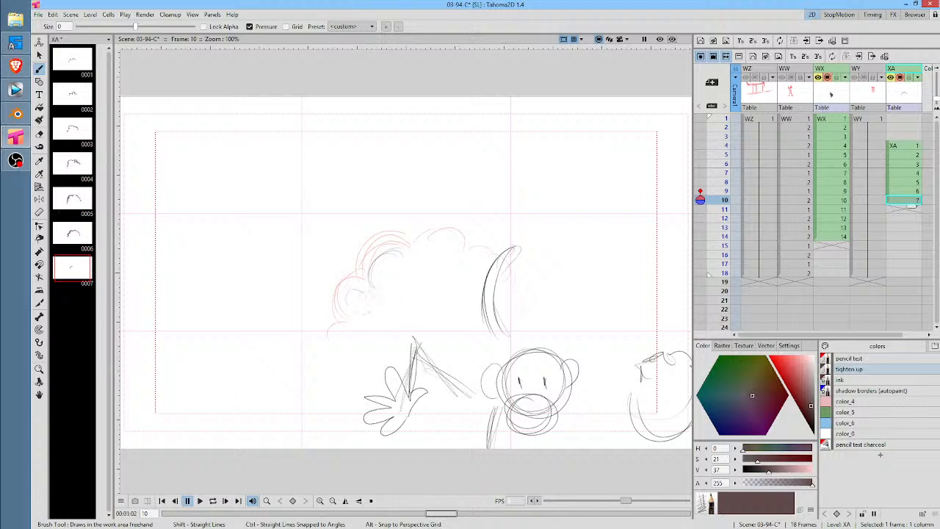
mouse_move(408, 258)
left_mouse_down()
mouse_move(451, 253)
mouse_move(482, 279)
left_mouse_up()
key("Down")
key("Down")
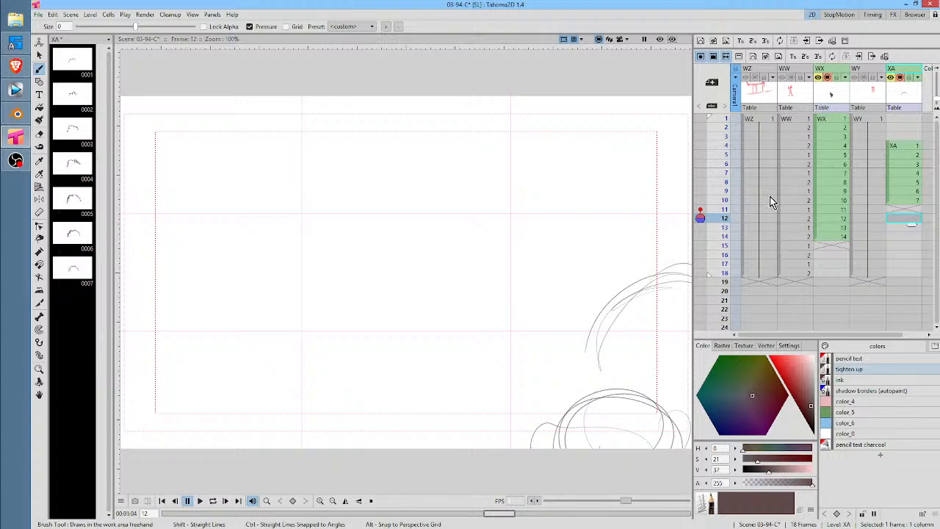
left_click(914, 210)
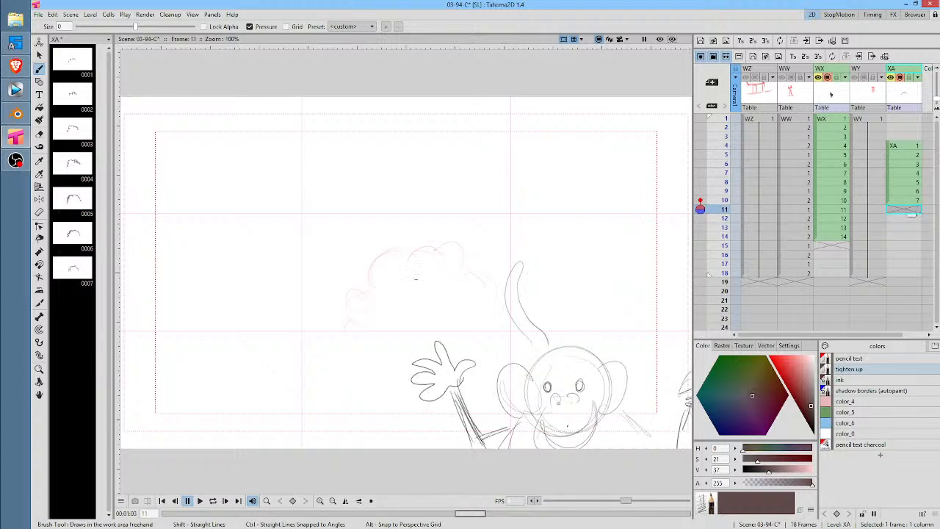
mouse_move(416, 279)
left_mouse_down()
mouse_move(386, 275)
mouse_move(393, 299)
left_mouse_up()
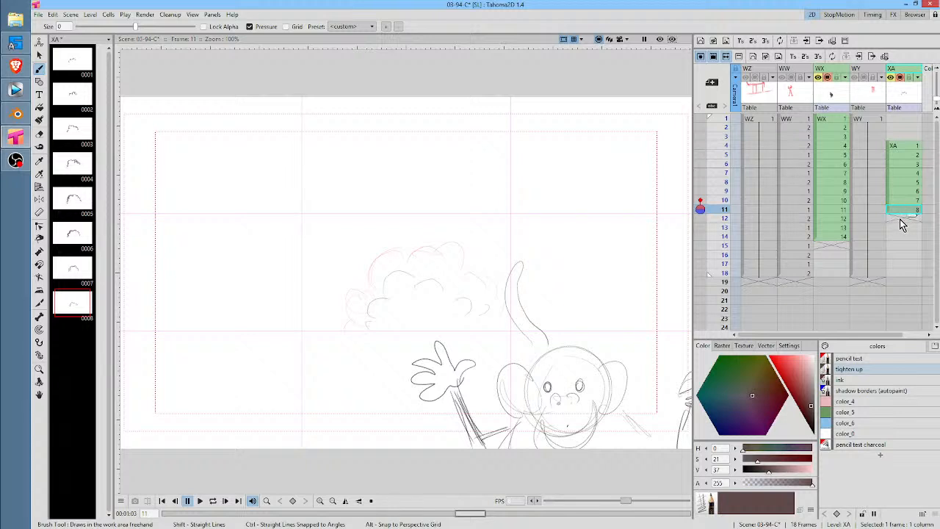
Draw the dust cloud as smaller, lower puffs on new XA drawings at frames 12 and 13
key("Down")
left_click_drag(411, 292, 388, 303)
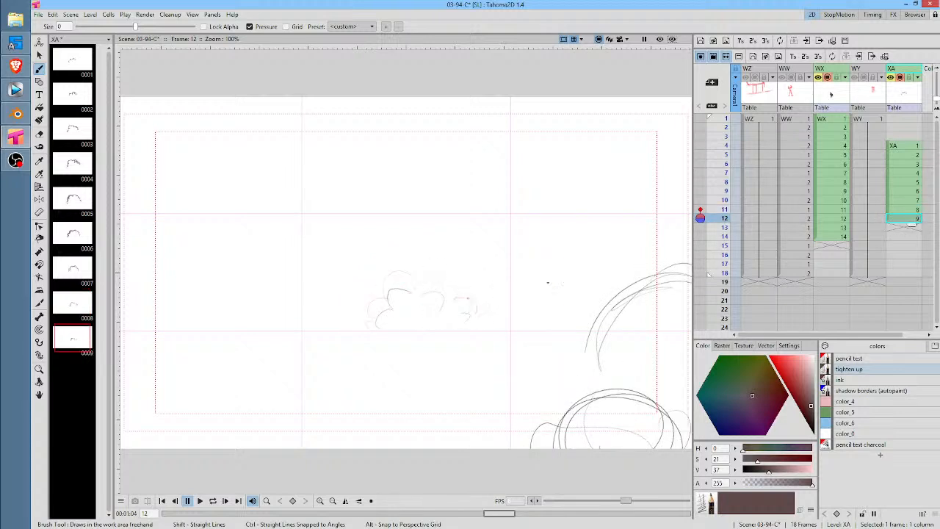
key("Down")
mouse_move(386, 307)
left_mouse_down()
mouse_move(402, 328)
mouse_move(414, 308)
mouse_move(461, 316)
left_mouse_up()
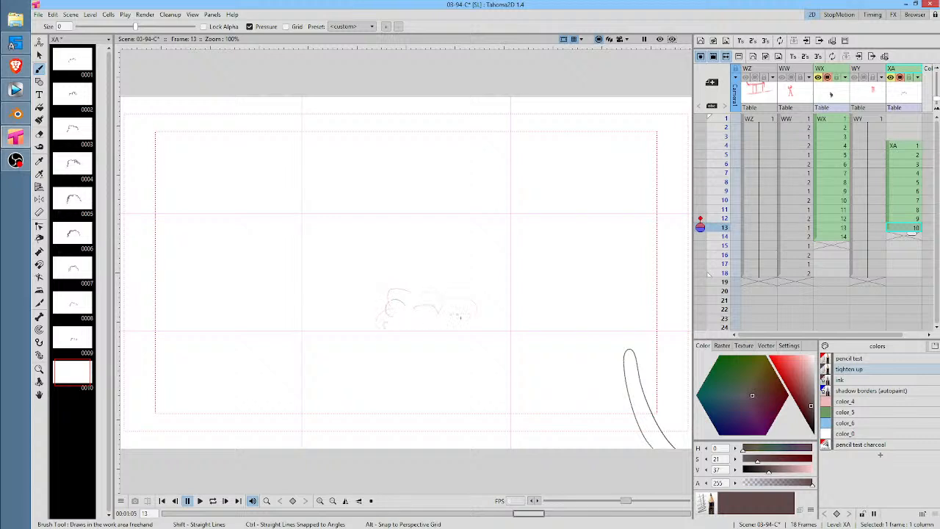
Sketch the last faint puffs of the dissipating dust cloud on new XA drawings at frames 14, 15 and 16
left_click(903, 241)
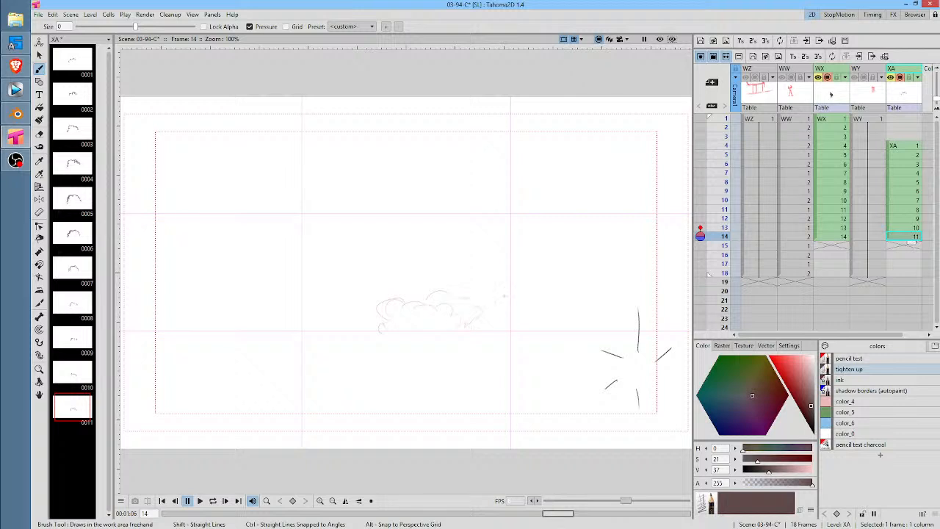
left_click(903, 246)
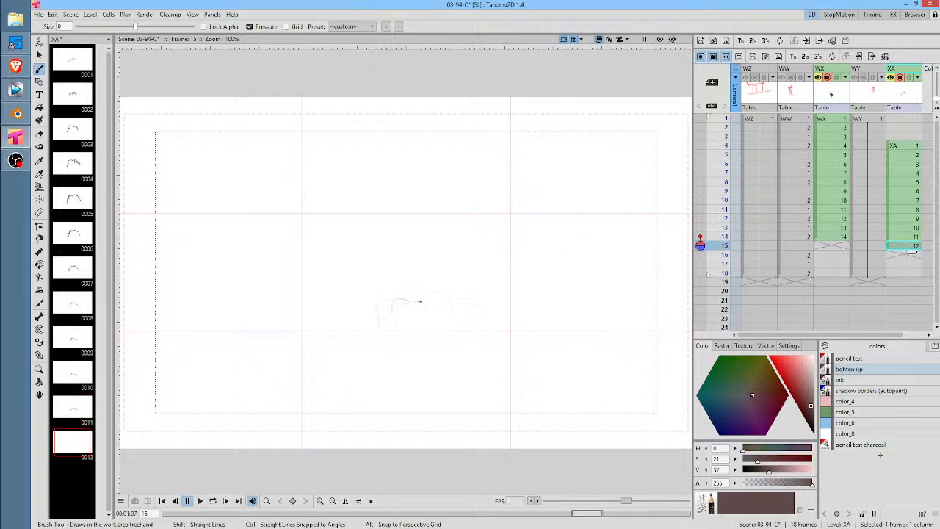
left_click_drag(460, 300, 487, 325)
left_click(903, 255)
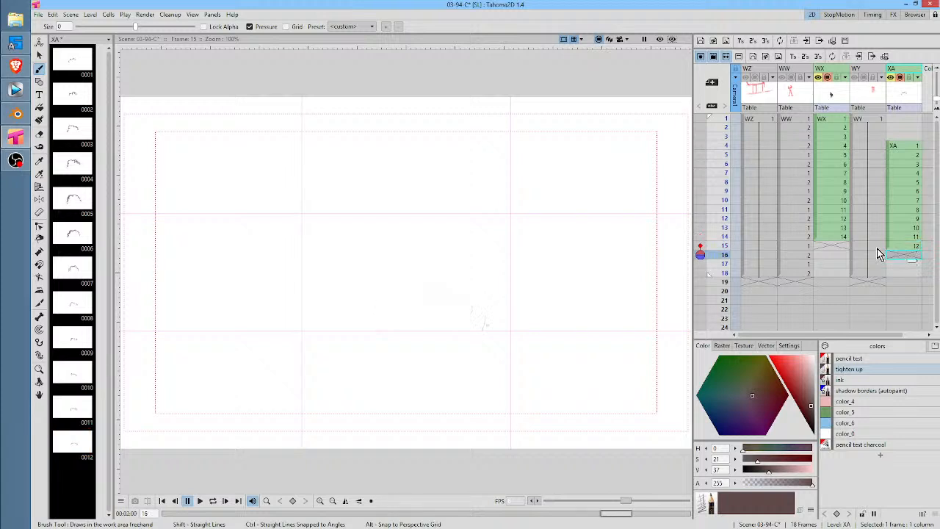
mouse_move(443, 314)
left_mouse_down()
mouse_move(457, 325)
mouse_move(404, 320)
left_mouse_up()
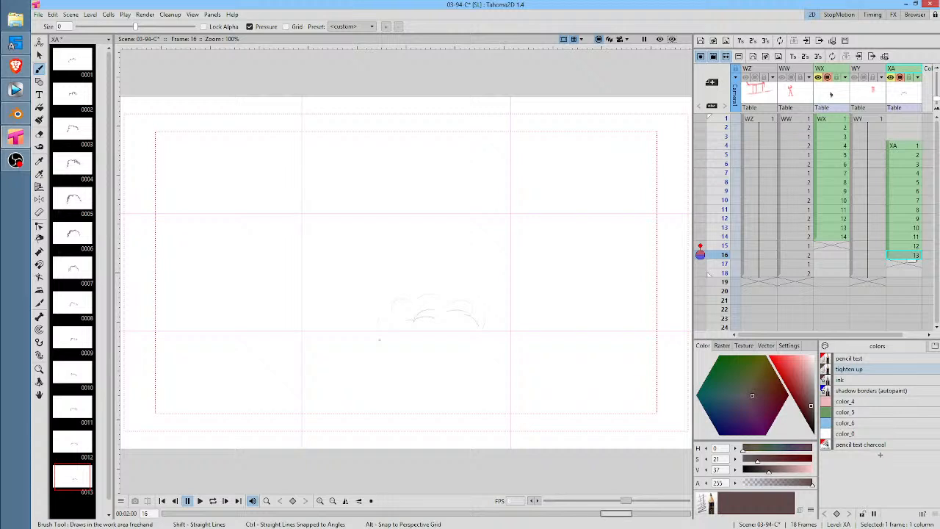
Show the WZ, WW and WY layers again
left_click(754, 77)
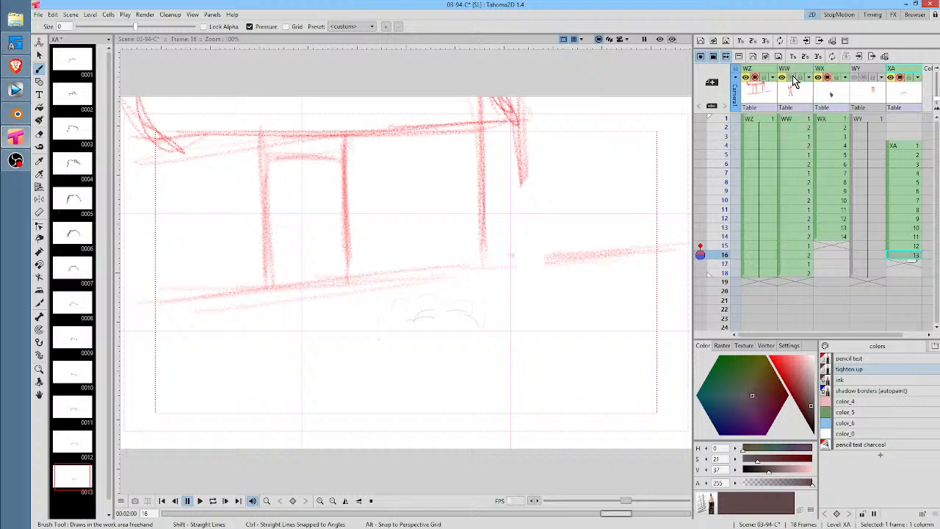
left_click(791, 77)
left_click(863, 77)
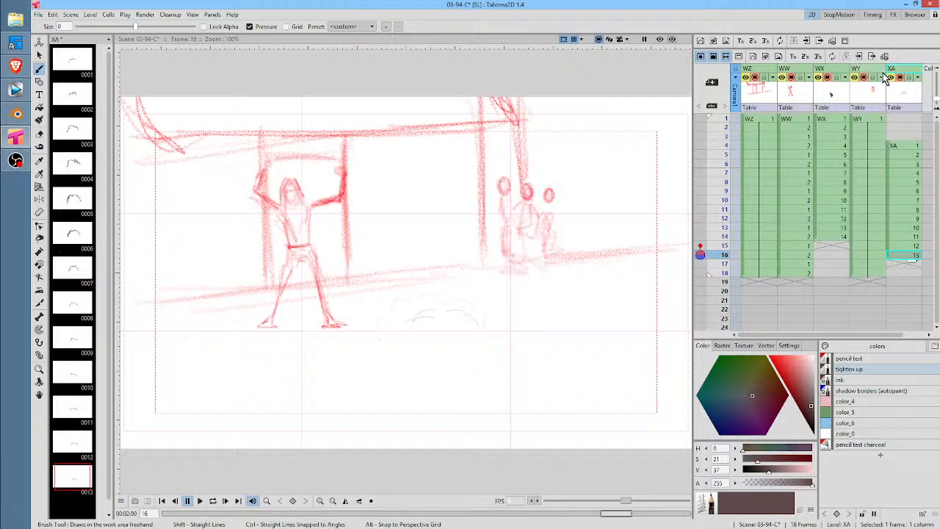
Play the scene from frame 1 and examine how the XA dust cloud grows between frames 4 and 7
key("alt+comma")
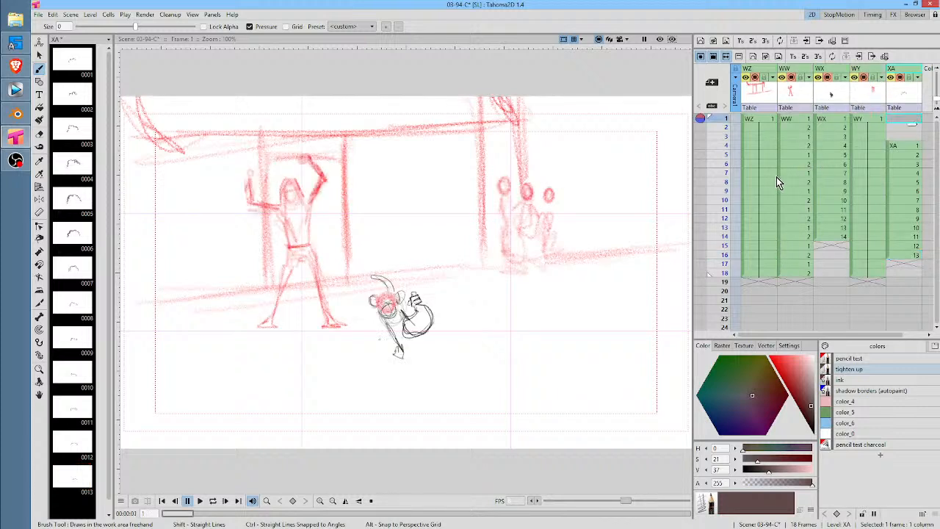
key("p")
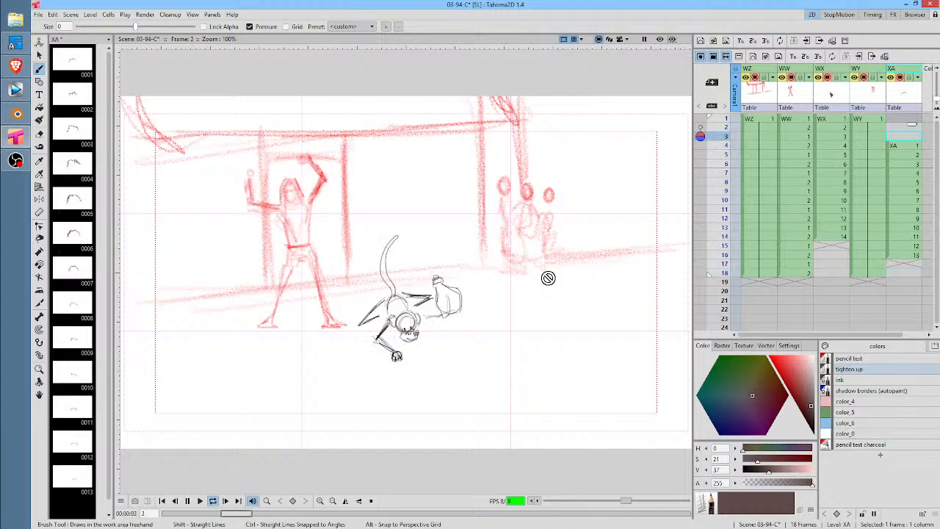
left_click(912, 148)
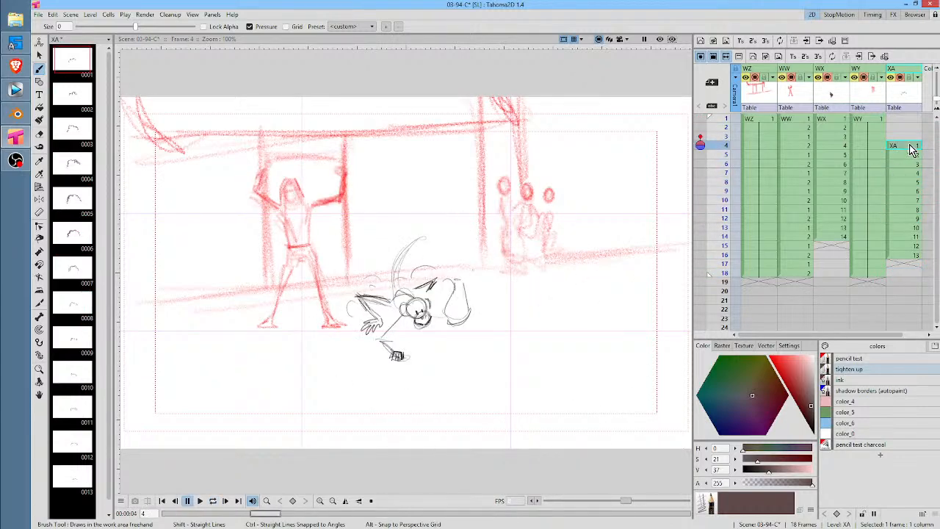
left_click(903, 156)
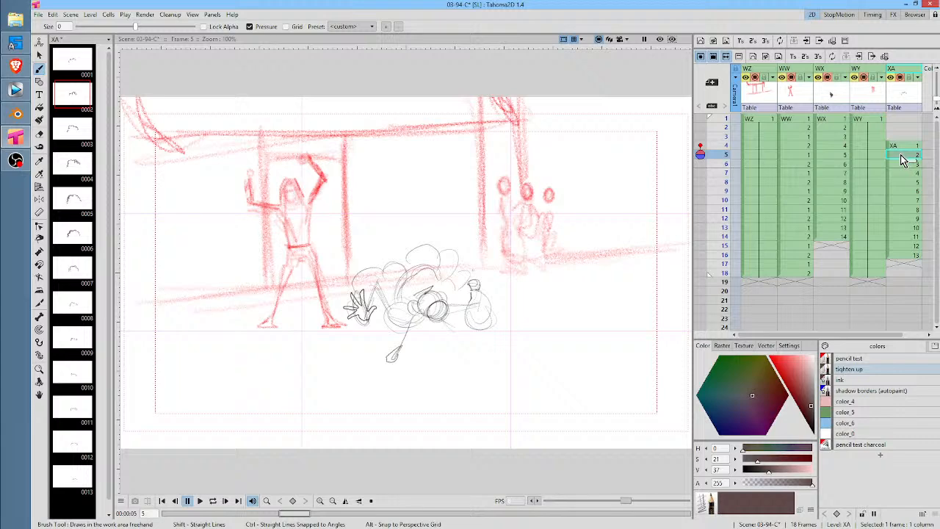
left_click(902, 165)
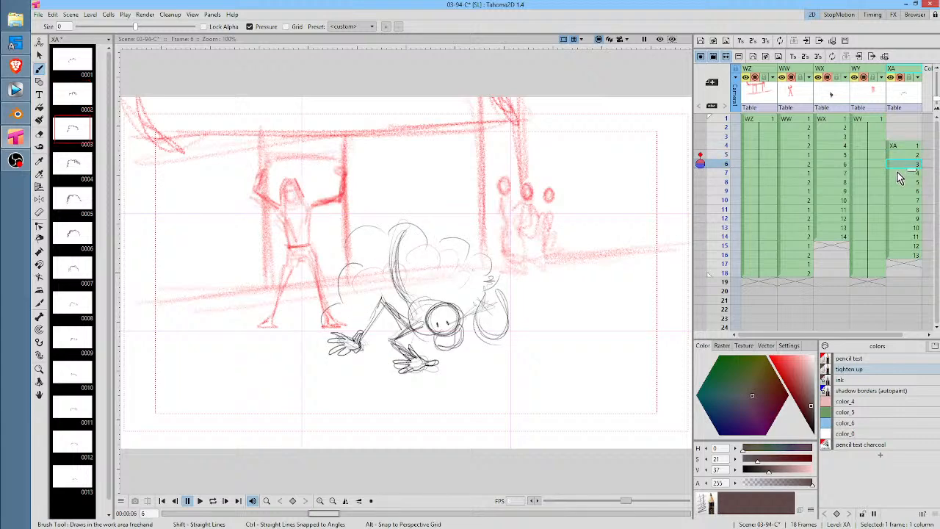
left_click(901, 174)
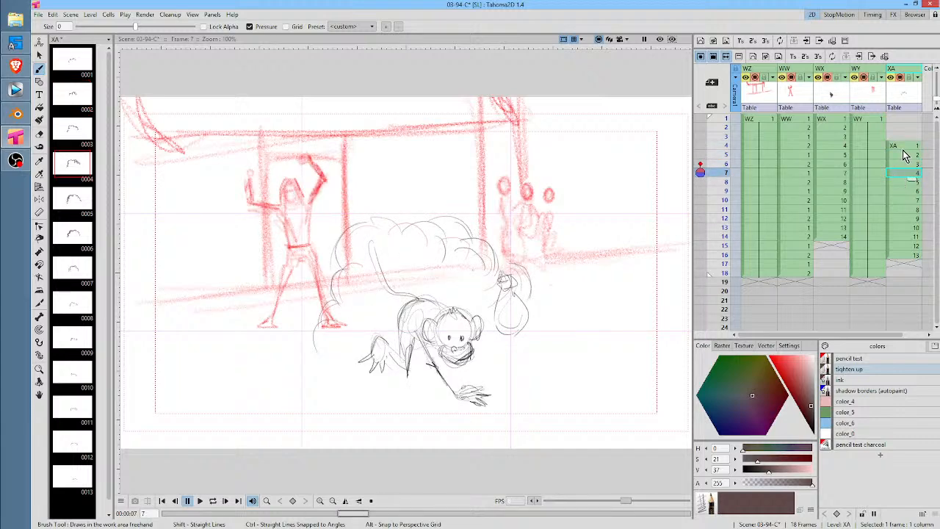
key("p")
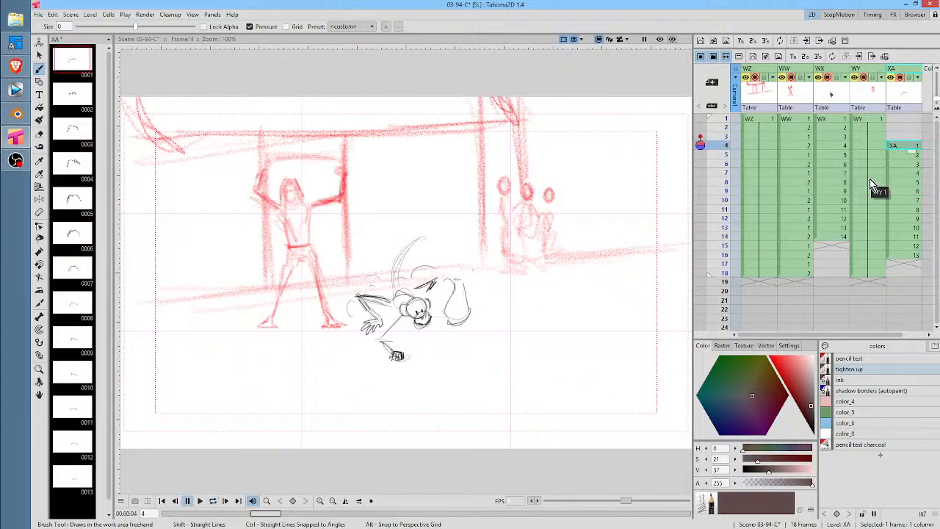
left_click(911, 165)
left_click(904, 174)
left_click(908, 165)
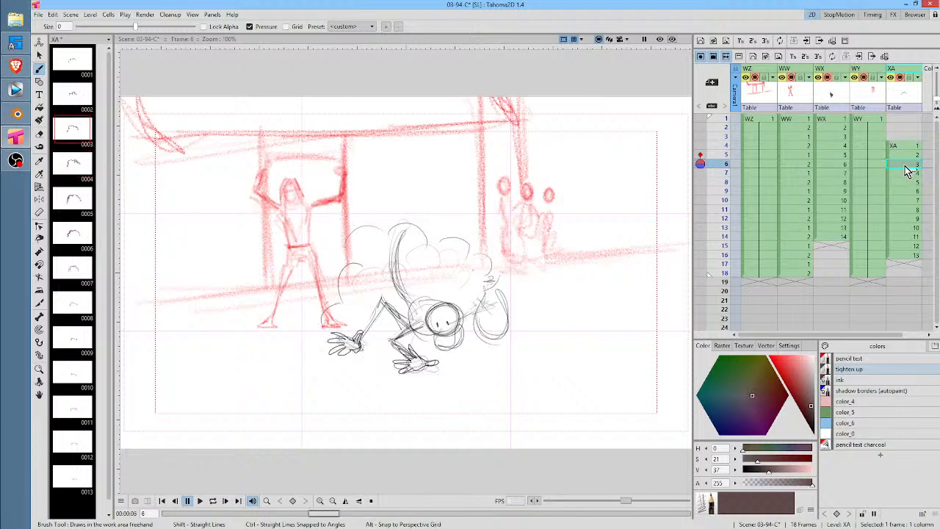
left_click(909, 149)
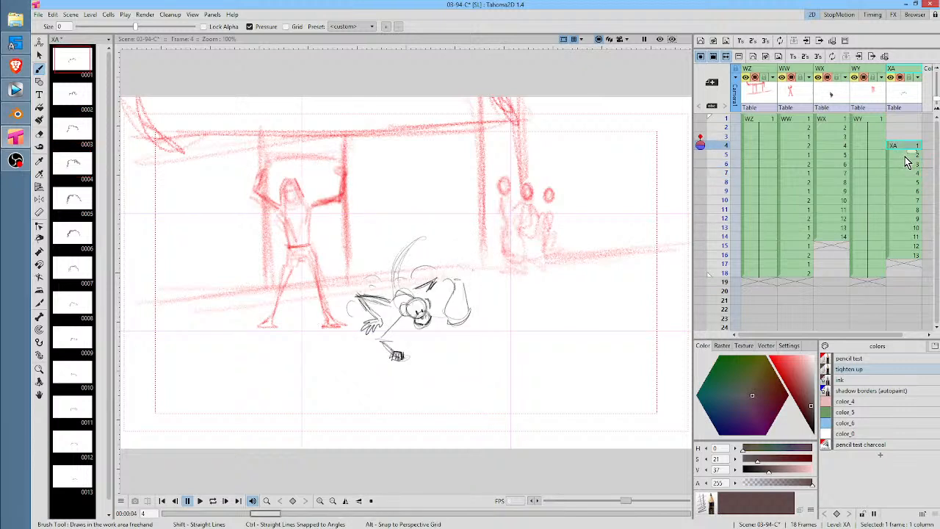
left_click(909, 155)
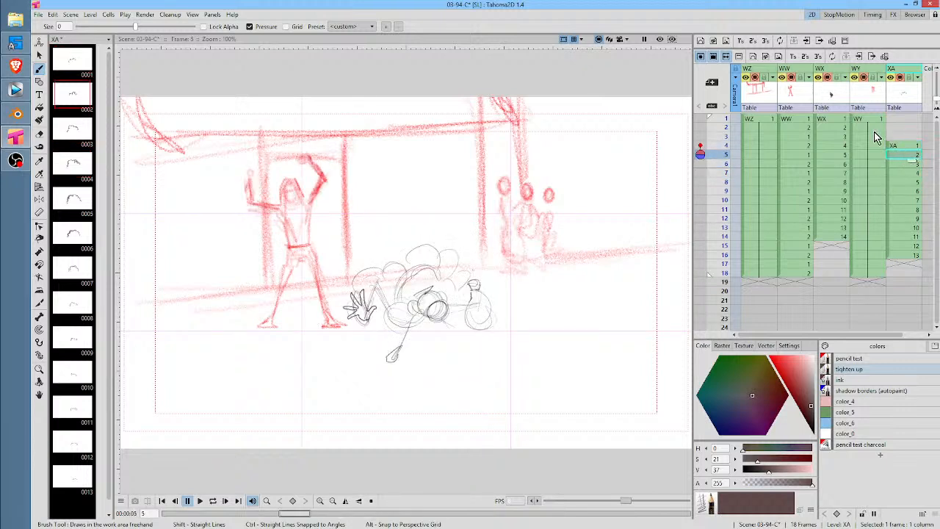
Add larger outer puffs to the dust cloud on the XA drawing at frame 5, comparing it with frame 6
left_click(909, 164)
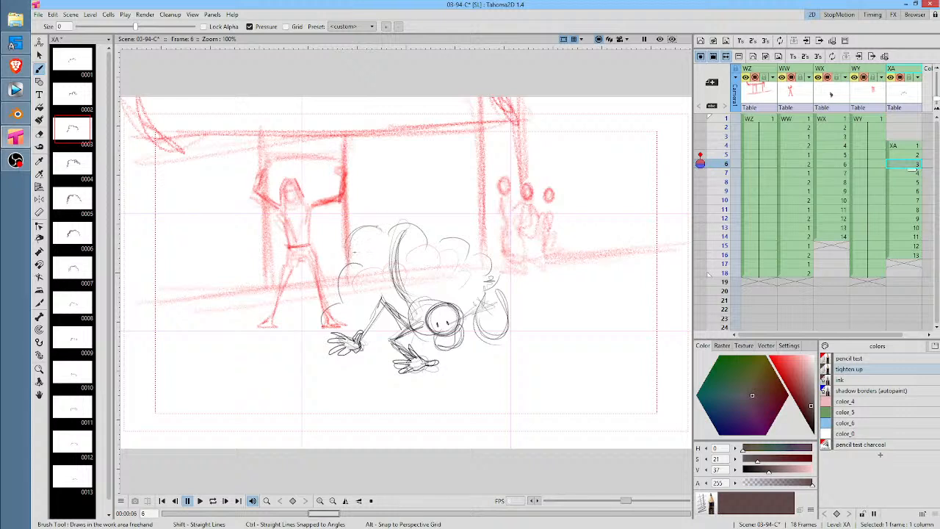
left_click_drag(390, 242, 402, 229)
left_click(914, 155)
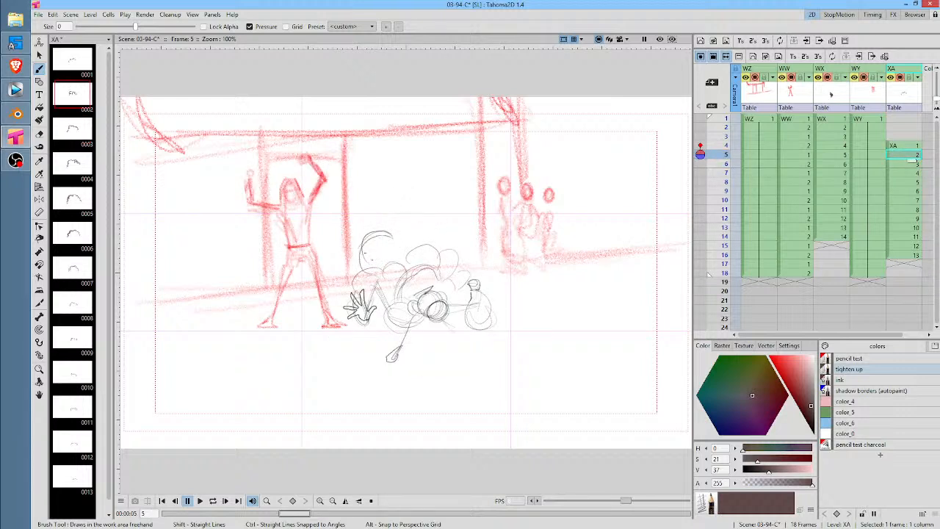
mouse_move(371, 251)
left_mouse_down()
mouse_move(374, 276)
mouse_move(346, 292)
mouse_move(384, 247)
mouse_move(424, 238)
mouse_move(410, 239)
mouse_move(450, 261)
left_mouse_up()
key("period")
key("comma")
left_click_drag(448, 247, 468, 266)
left_click_drag(471, 267, 479, 276)
Add more puff strokes to the XA dust cloud at frames 6 and 7, and play the scene to check it
key("period")
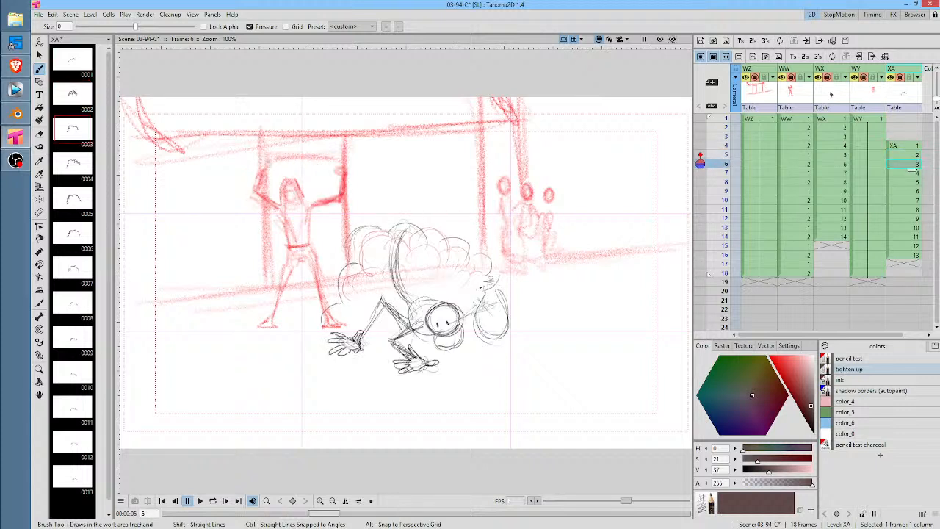
mouse_move(418, 245)
left_mouse_down()
mouse_move(446, 228)
mouse_move(469, 294)
left_mouse_up()
key("period")
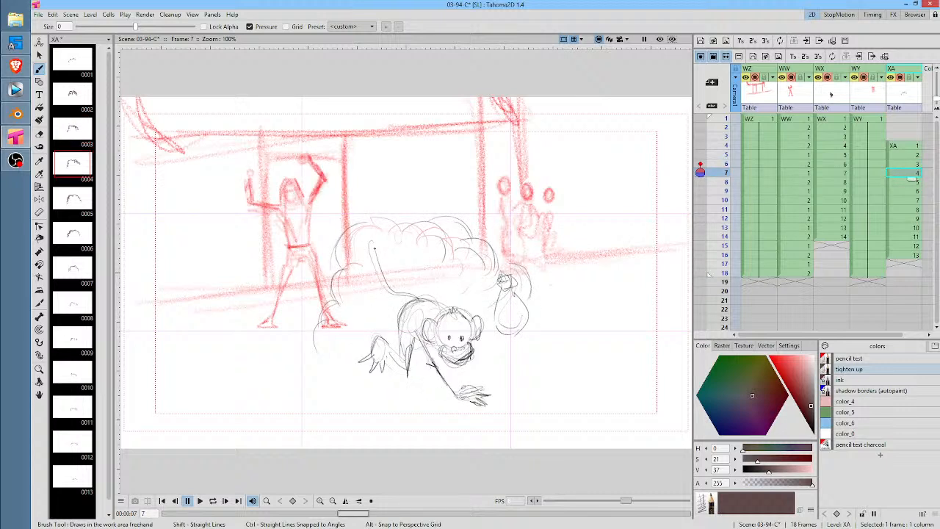
left_click_drag(361, 240, 421, 238)
key("l")
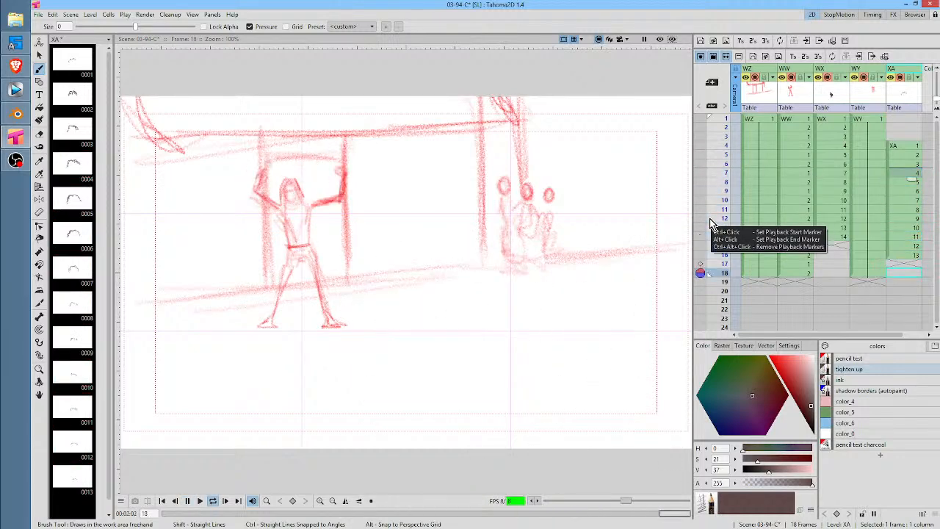
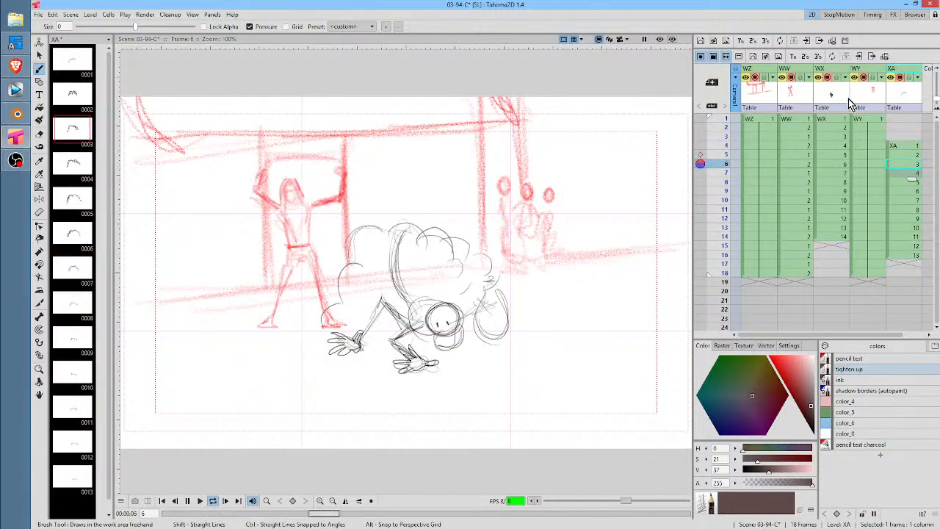
Examine the first monkey drawings on level WX up close and play the scene from frame 1
left_click(832, 120)
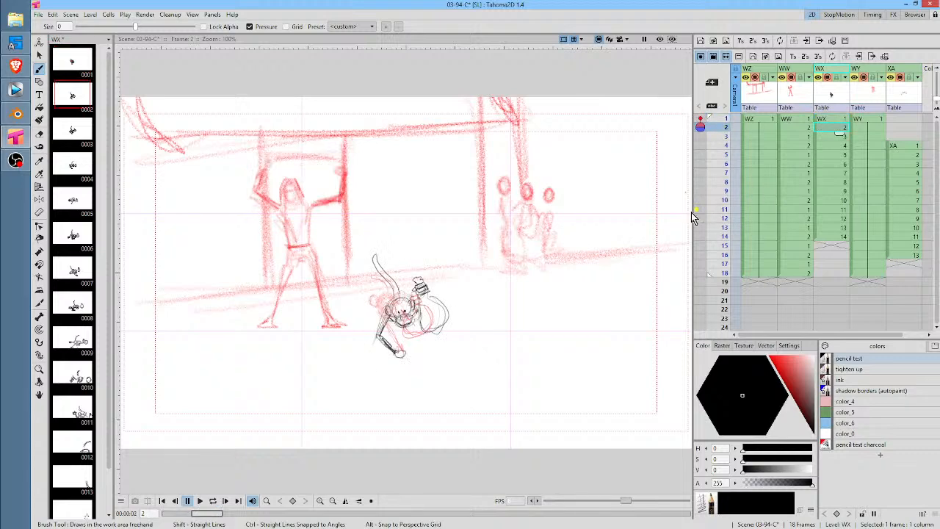
left_click_drag(474, 301, 515, 297)
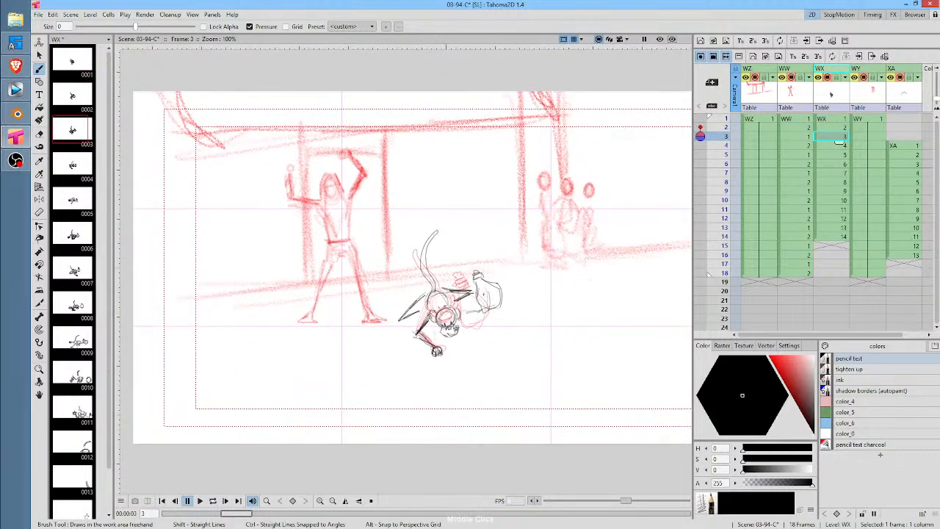
scroll(507, 294, "up", 3)
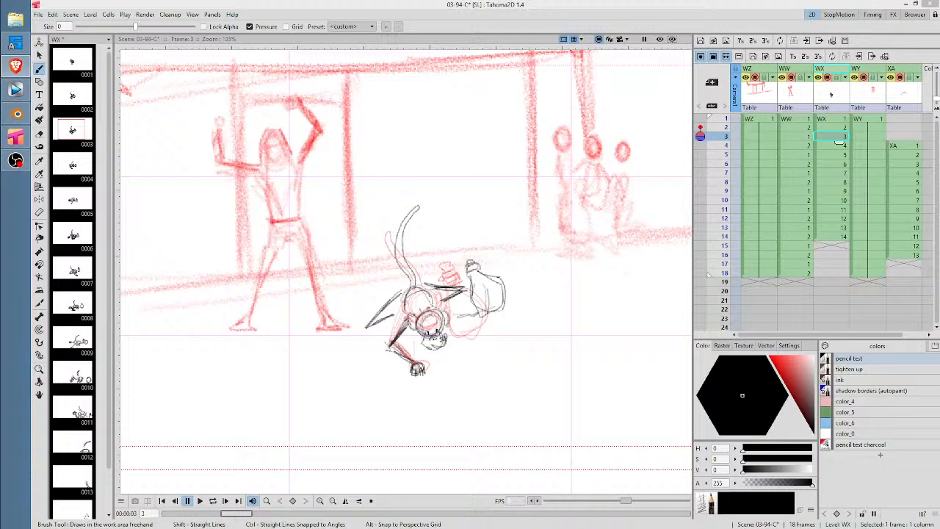
left_click(16, 66)
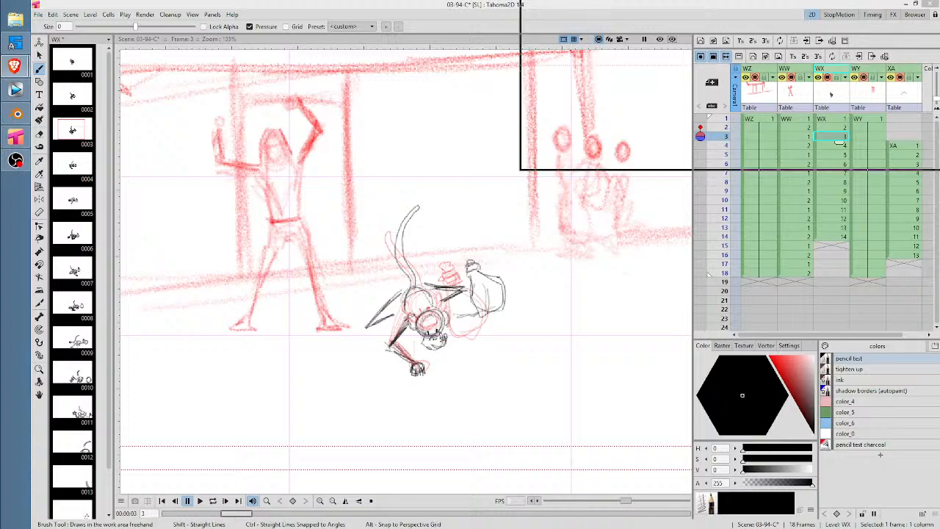
left_click_drag(592, 52, 663, 0)
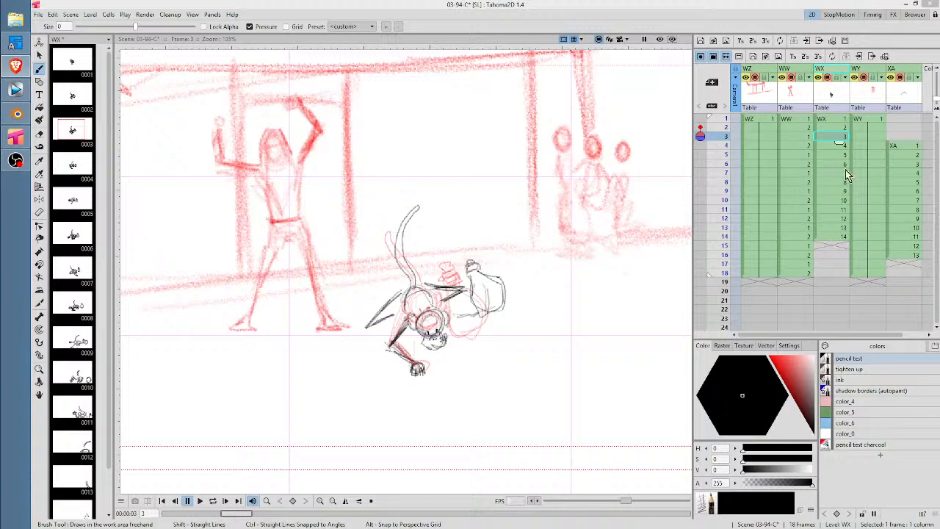
left_click(826, 119)
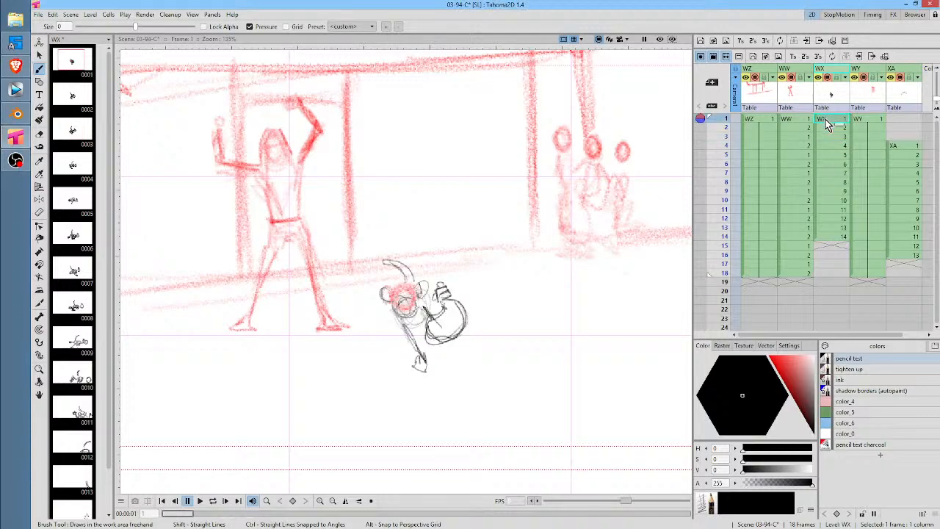
key("p")
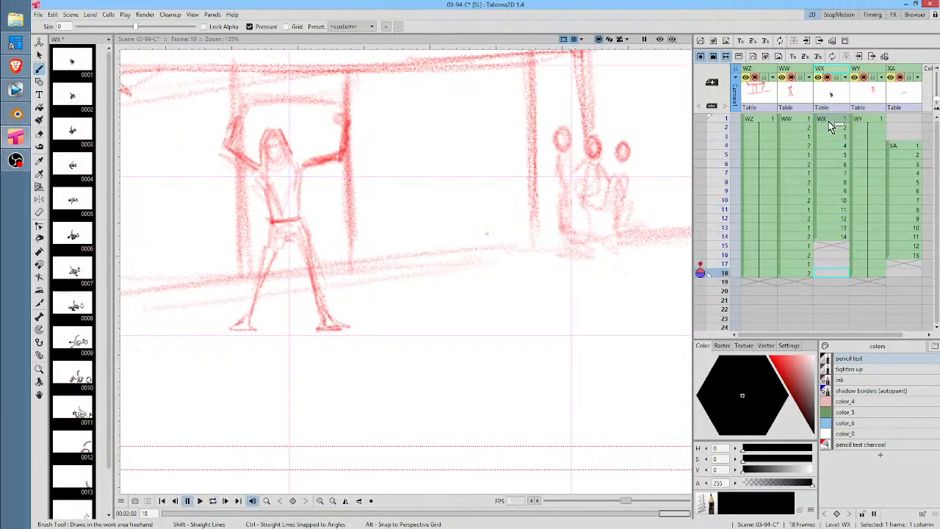
Select the dust cloud on the XA drawing at frame 10 with a freehand selection and enlarge it slightly
left_click(905, 149)
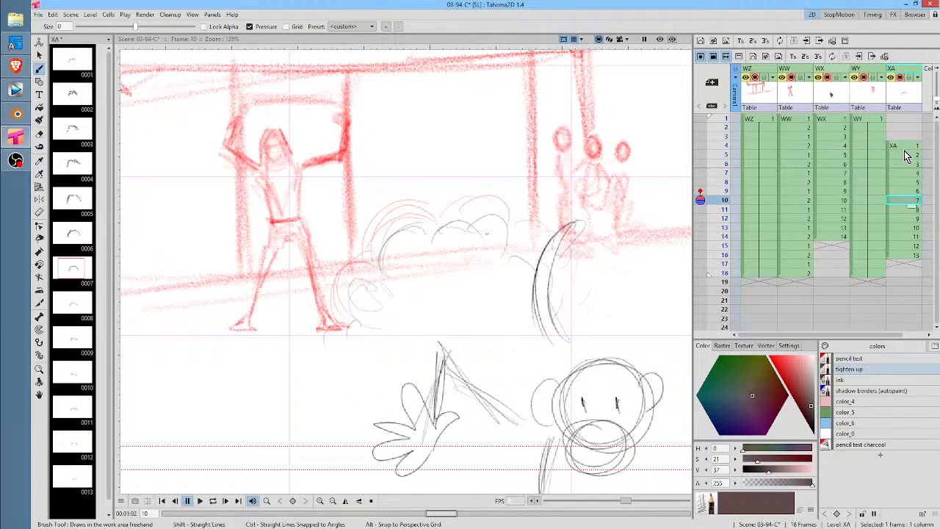
left_click(909, 192)
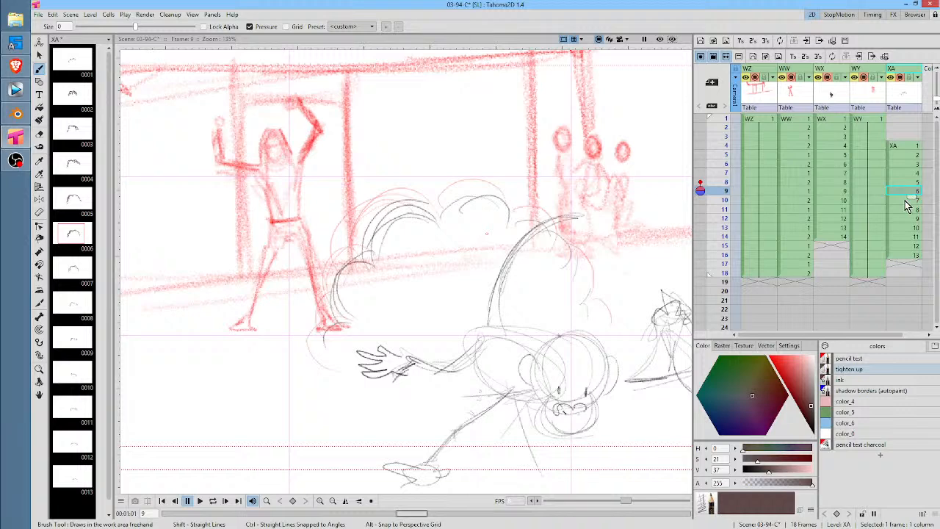
left_click(908, 201)
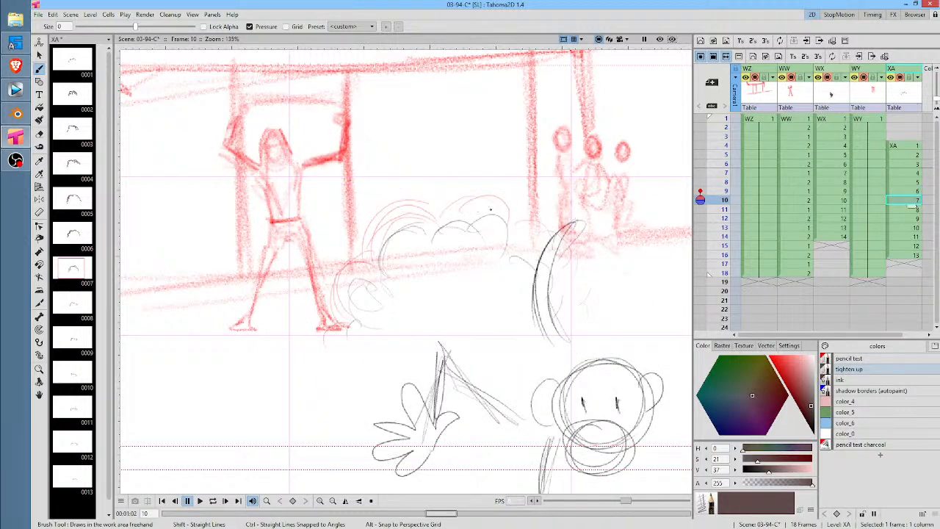
key("s")
mouse_move(453, 185)
left_mouse_down()
mouse_move(596, 231)
mouse_move(507, 185)
left_mouse_up()
left_click_drag(597, 180, 612, 160)
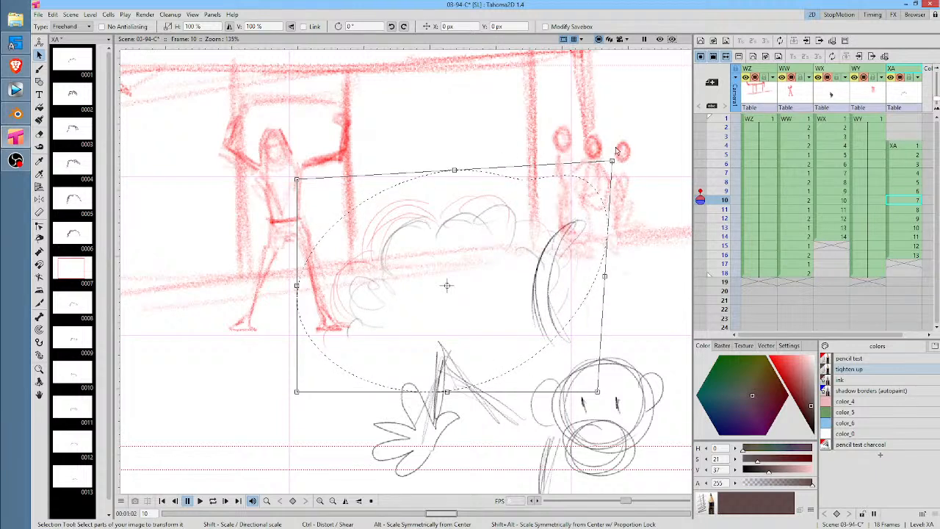
left_click(619, 169)
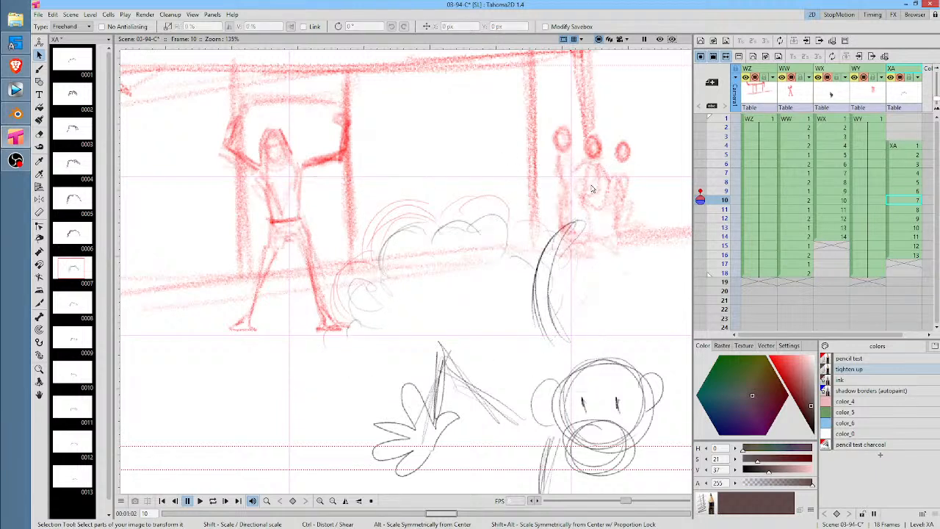
mouse_move(547, 192)
left_mouse_down()
mouse_move(357, 376)
mouse_move(603, 229)
mouse_move(627, 149)
left_mouse_up()
Enlarge the dust cloud on the XA drawing at frame 11 to about 120% and shift it up and to the left
left_click(892, 208)
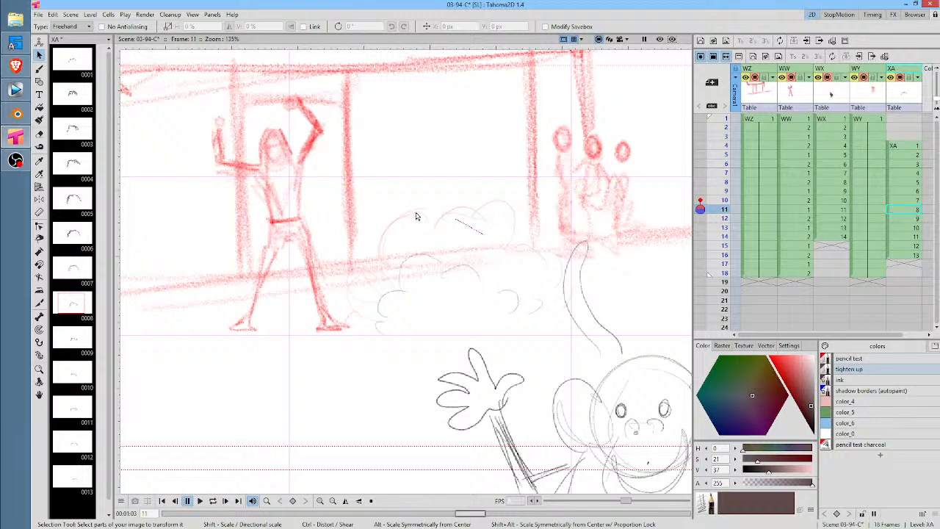
mouse_move(416, 214)
left_mouse_down()
mouse_move(550, 284)
mouse_move(423, 214)
left_mouse_up()
left_click_drag(551, 212, 595, 178)
left_click_drag(459, 277, 446, 262)
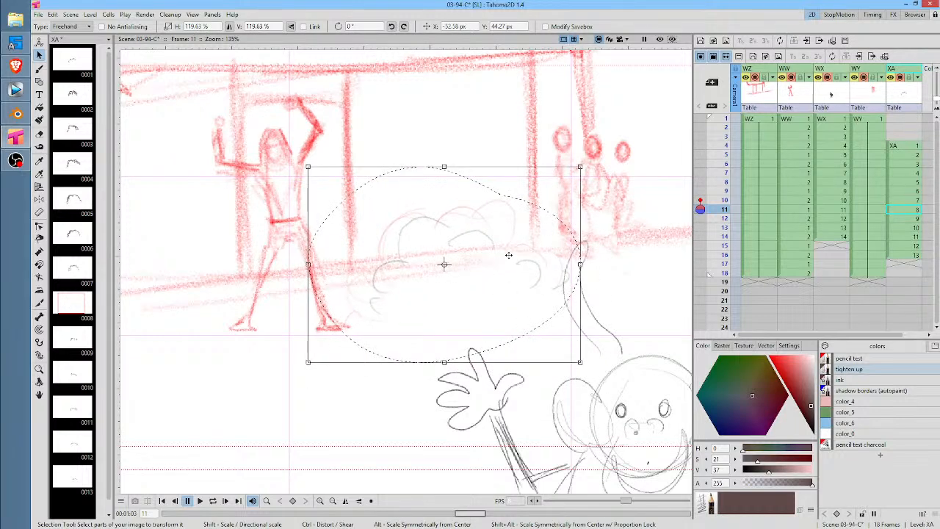
Select and enlarge the dust cloud on the XA drawings at frames 12 and 13
left_click(915, 218)
mouse_move(505, 264)
left_mouse_down()
mouse_move(531, 342)
mouse_move(553, 273)
left_mouse_up()
mouse_move(548, 309)
left_mouse_down()
mouse_move(565, 311)
mouse_move(611, 287)
left_mouse_up()
mouse_move(529, 287)
left_mouse_down()
mouse_move(501, 285)
mouse_move(400, 347)
mouse_move(554, 264)
mouse_move(588, 232)
mouse_move(535, 286)
mouse_move(514, 280)
mouse_move(529, 271)
mouse_move(417, 268)
mouse_move(534, 356)
mouse_move(588, 241)
left_mouse_up()
left_click(905, 231)
Enlarge the dust cloud on the XA drawing at frame 14 to about 110%, and scale up the one at frame 15
left_click(905, 240)
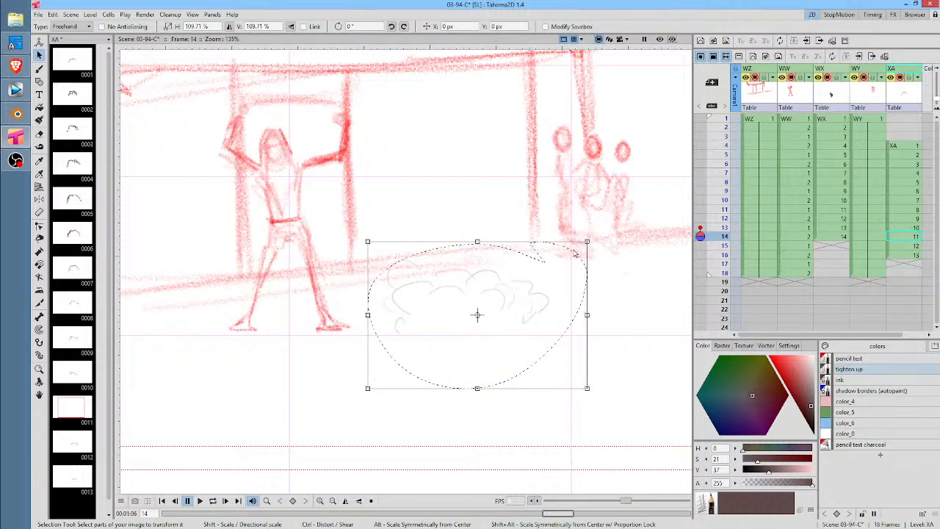
mouse_move(534, 308)
left_mouse_down()
mouse_move(526, 302)
mouse_move(560, 361)
mouse_move(519, 257)
left_mouse_up()
key("Down")
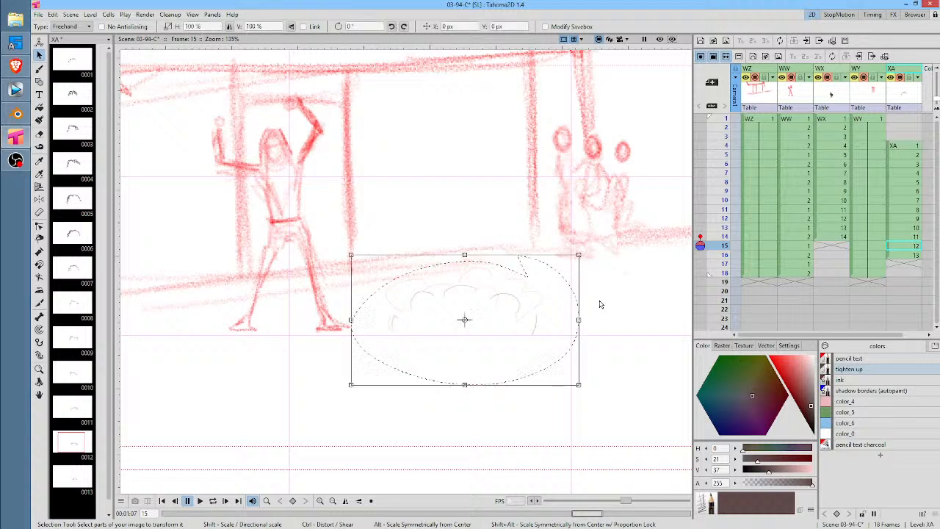
left_click_drag(579, 255, 599, 243)
Select the faint puffs on the XA drawing at frame 16 and enlarge them to about 128%
left_click(915, 256)
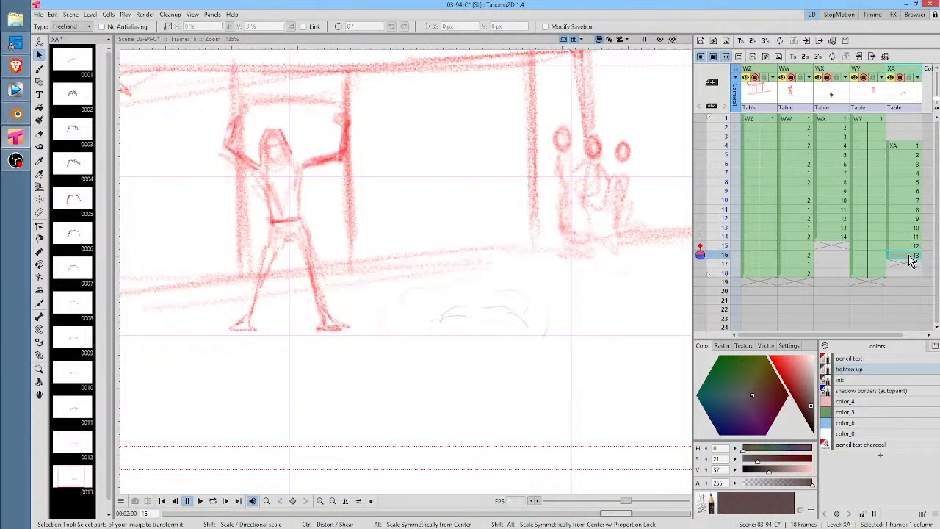
mouse_move(514, 289)
left_mouse_down()
mouse_move(539, 350)
mouse_move(545, 278)
mouse_move(558, 266)
left_mouse_up()
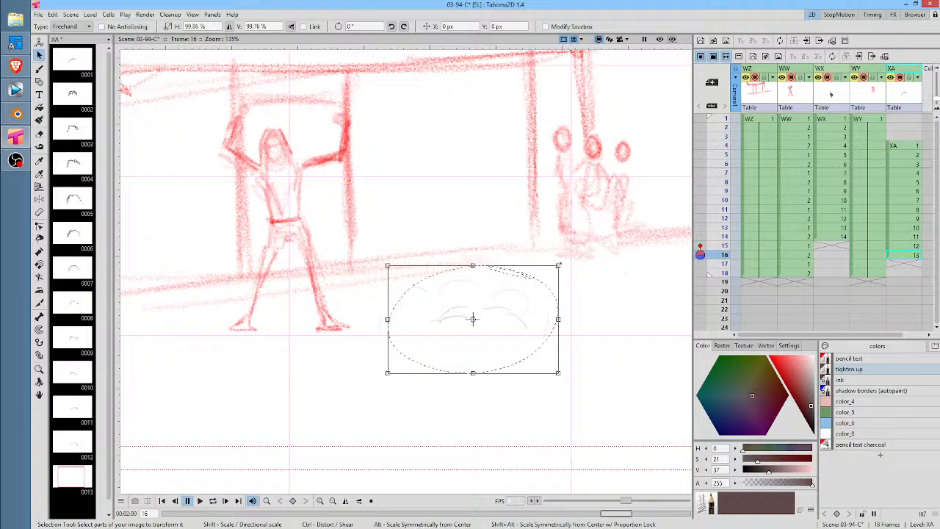
left_click_drag(559, 270, 584, 252)
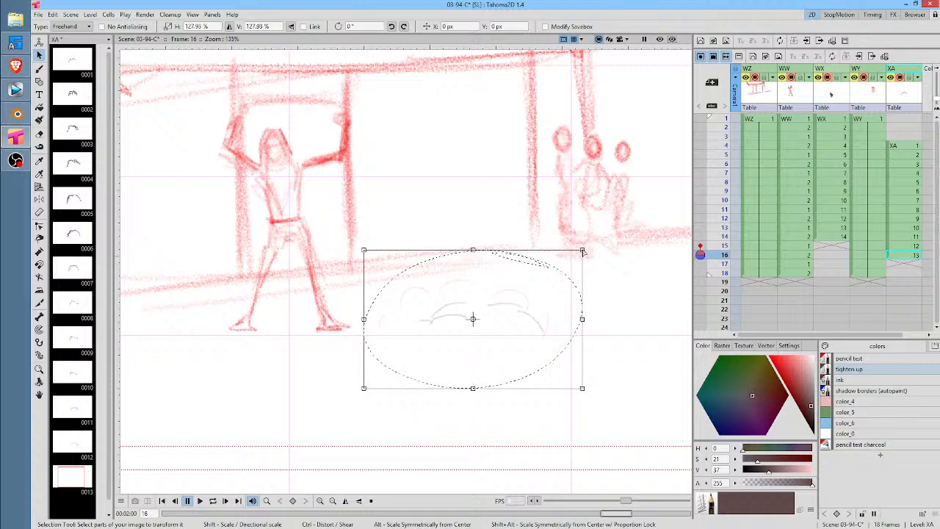
Tighten the monkey's head, arm and legs on the WX drawing at frame 9, using the onion-skinned previous drawing as reference
key("l")
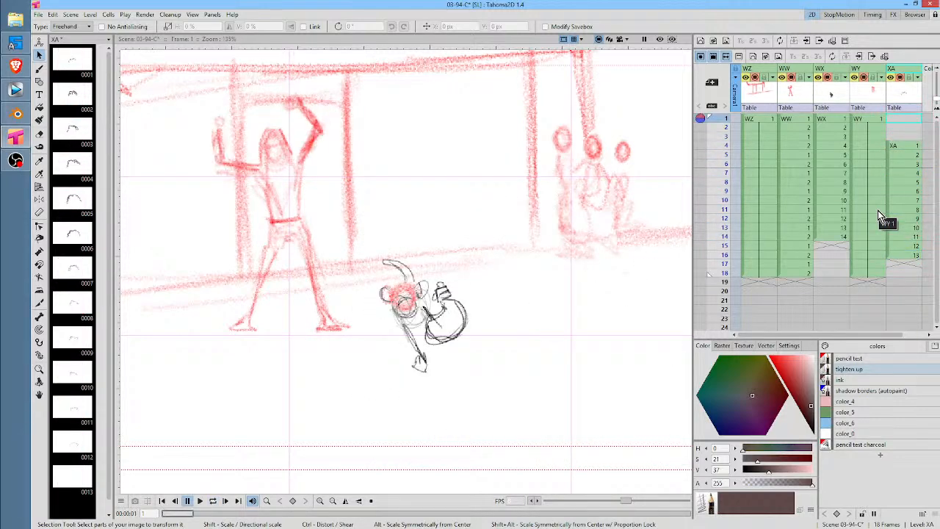
left_click(836, 115)
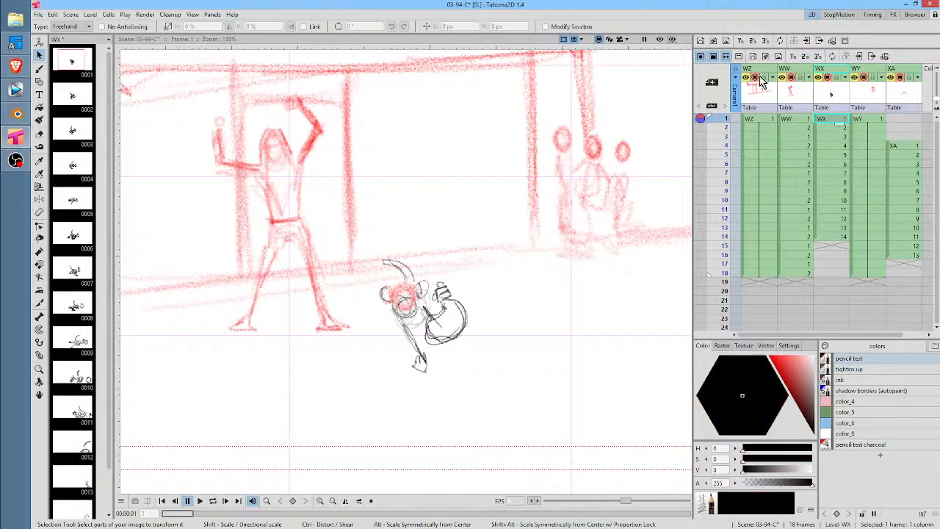
mouse_move(728, 127)
left_mouse_down()
mouse_move(730, 214)
mouse_move(731, 197)
left_mouse_up()
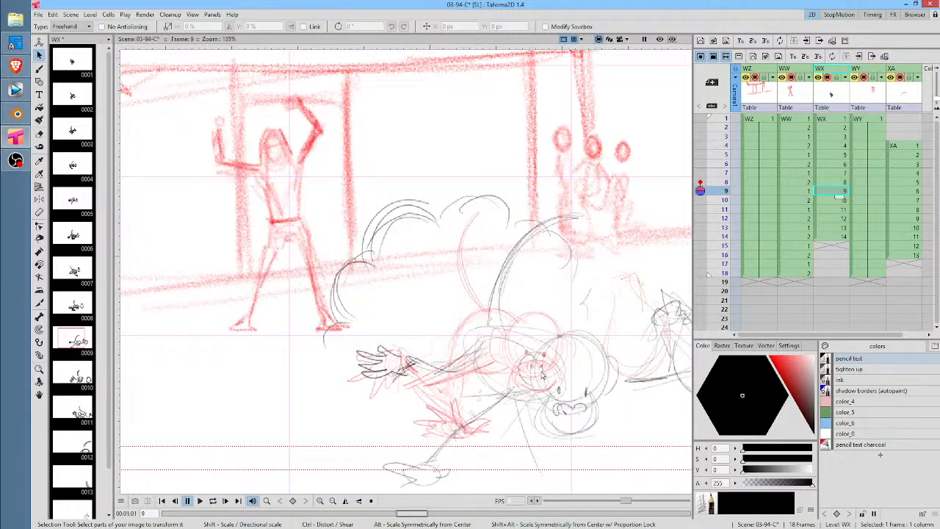
key("b")
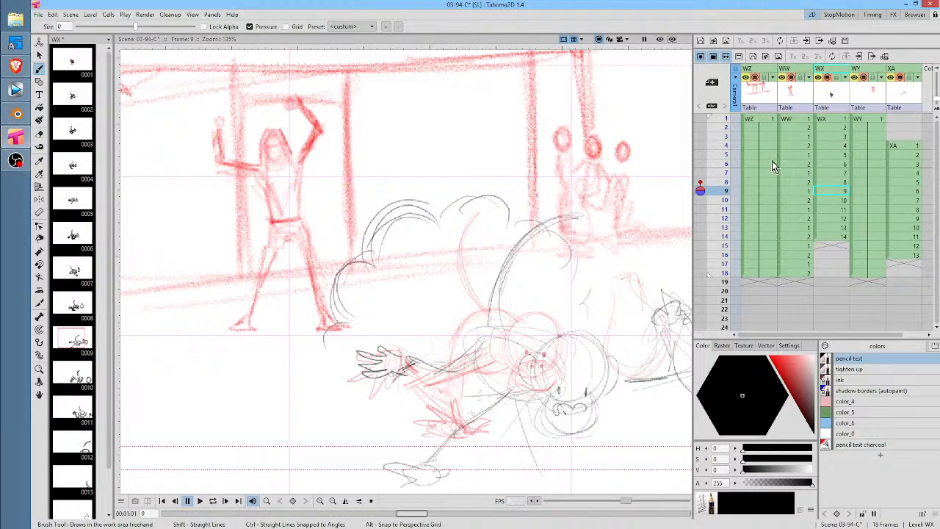
left_click(701, 190)
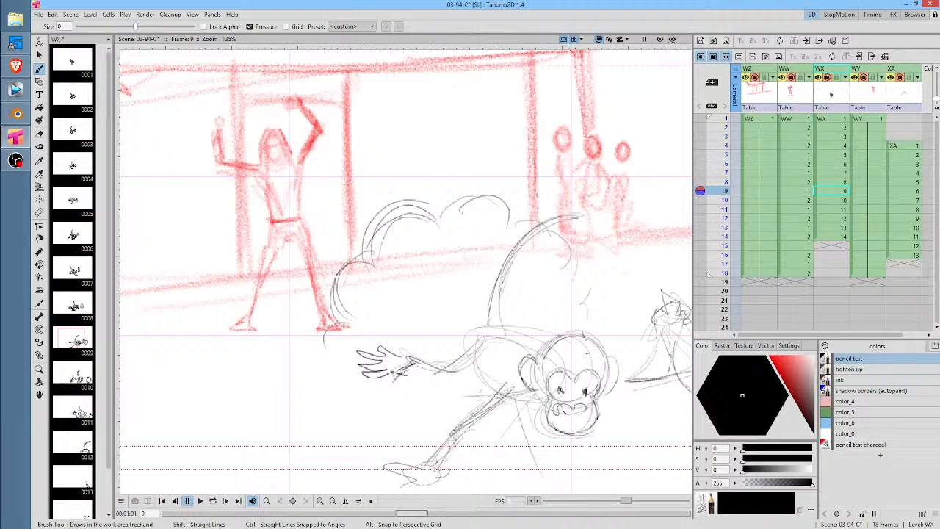
Draw the monkey's upper arm from the raised elbow to the shoulder on the WX drawing at frame 10
left_click(841, 201)
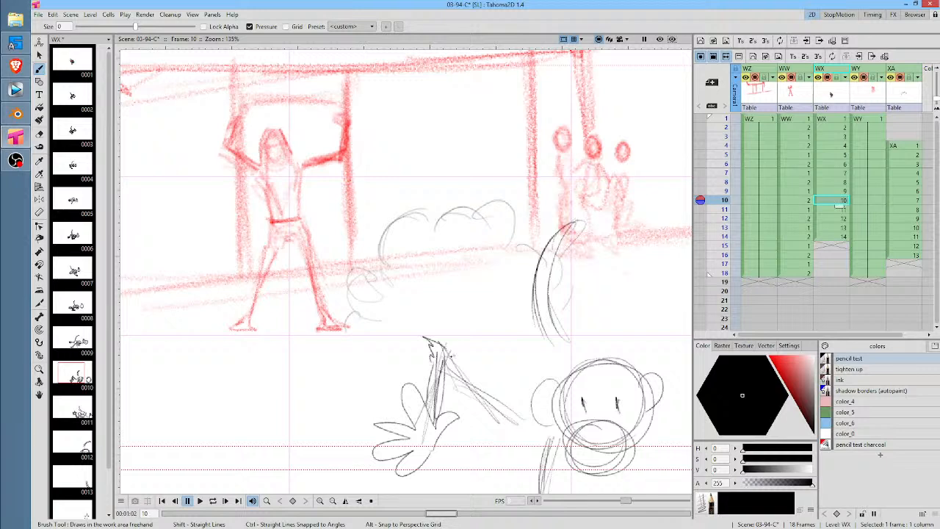
left_click_drag(443, 348, 532, 415)
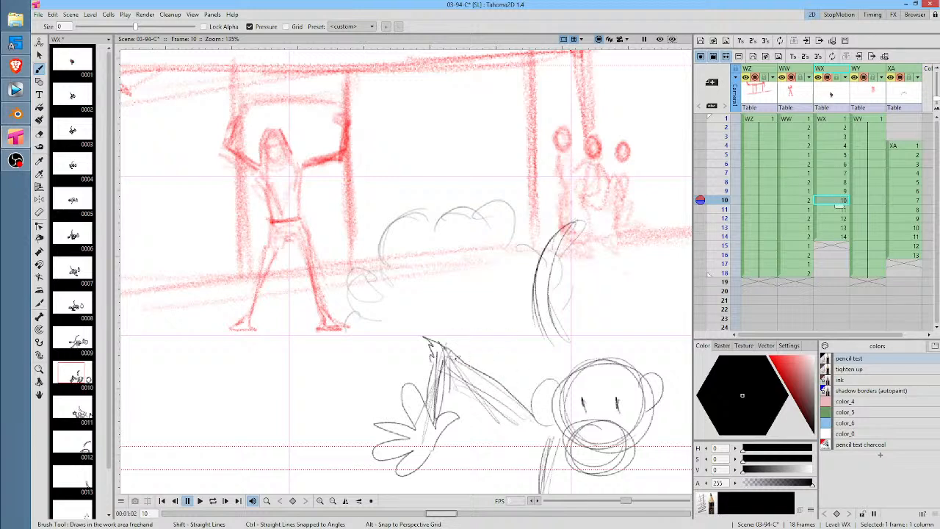
left_click_drag(454, 356, 540, 420)
left_click_drag(455, 373, 541, 455)
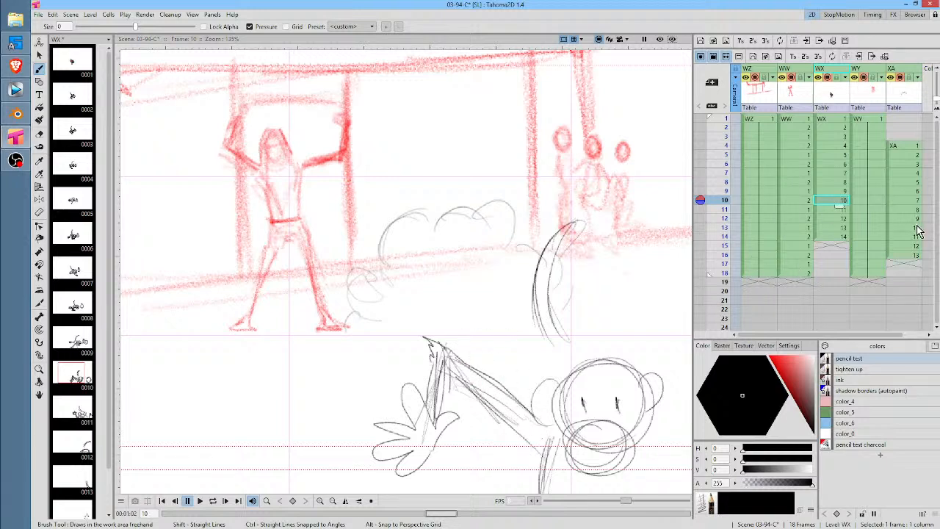
Examine the WX drawings at frames 11 and 12 and review the whole scene in looped playback
left_click(837, 210)
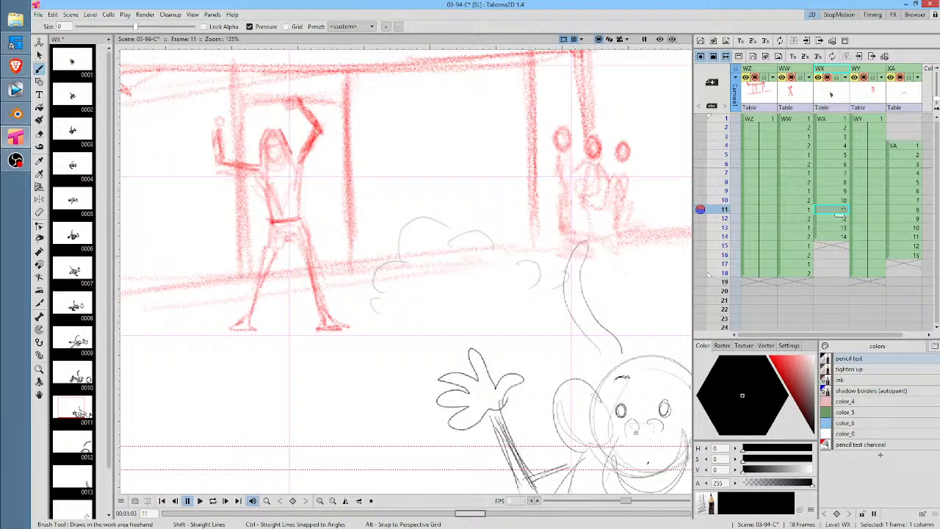
left_click(834, 219)
left_click_drag(619, 385, 438, 385)
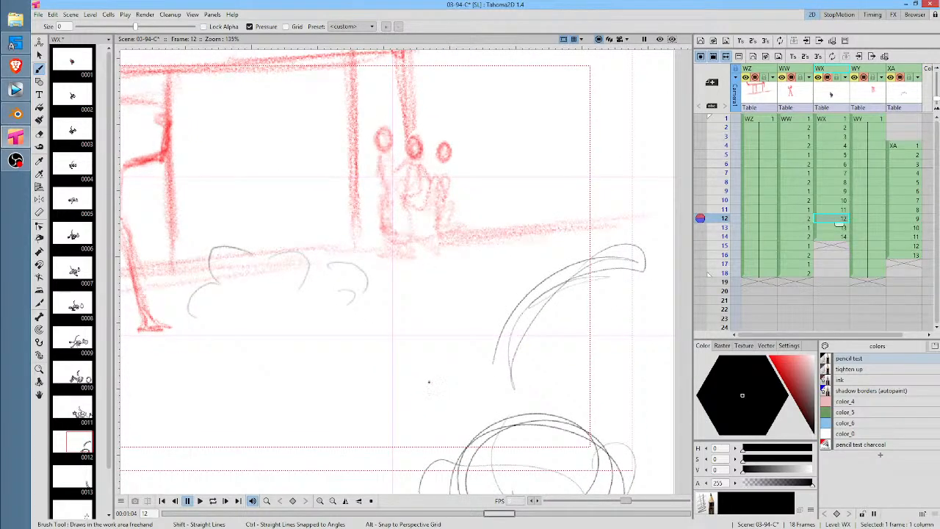
scroll(429, 381, "down", 1)
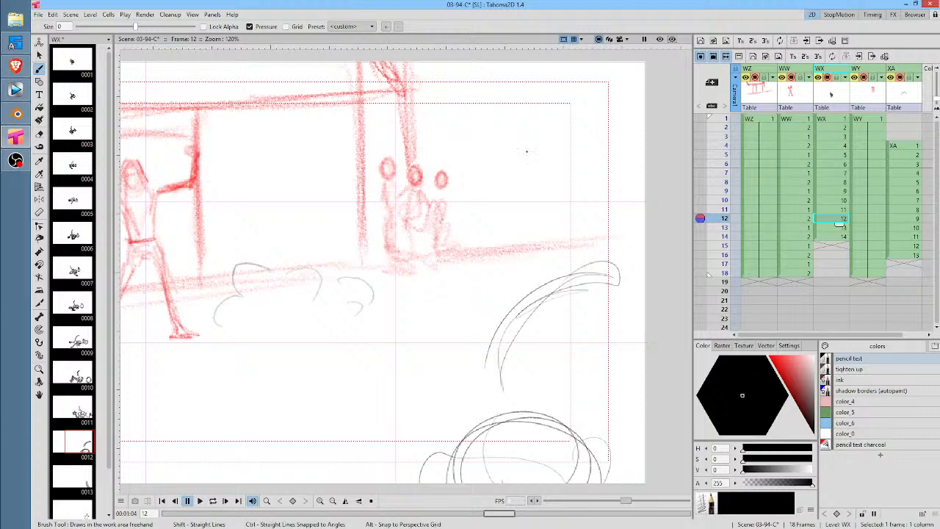
scroll(515, 155, "down", 2)
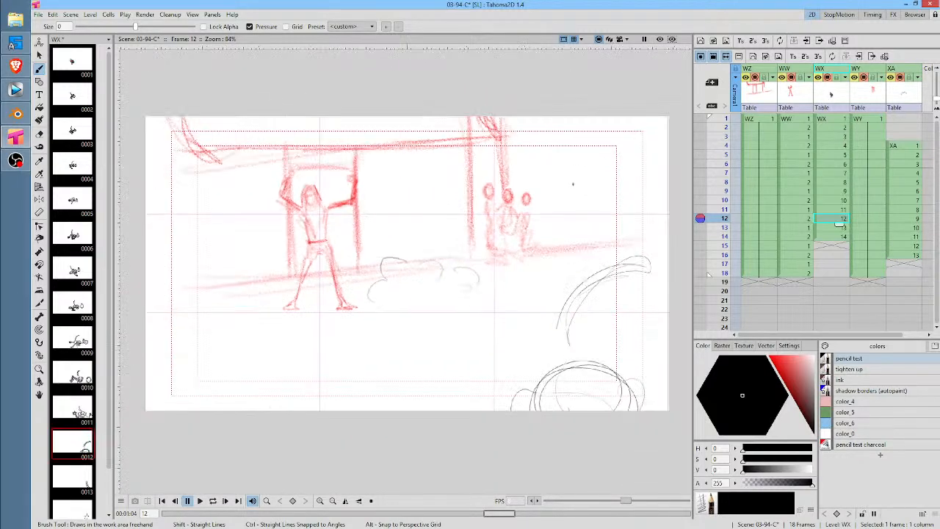
left_click_drag(573, 184, 550, 180)
key("l")
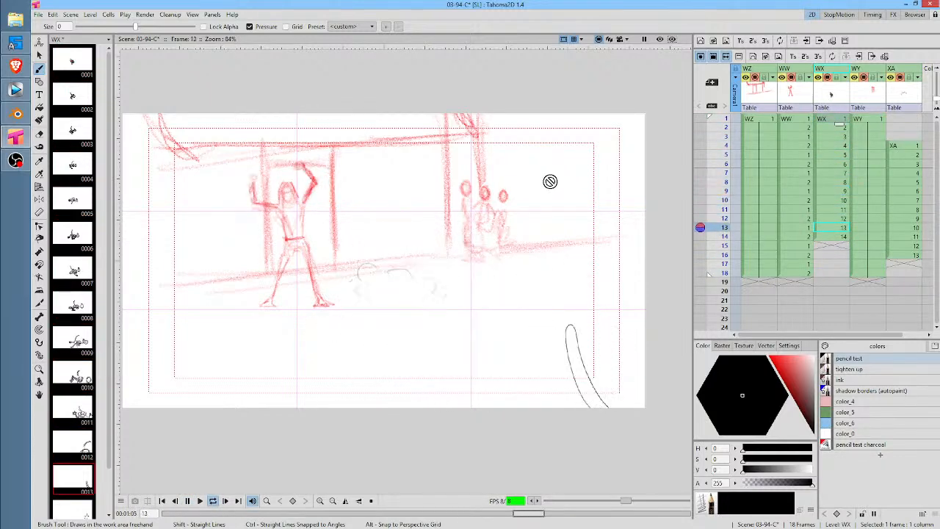
left_click(815, 126)
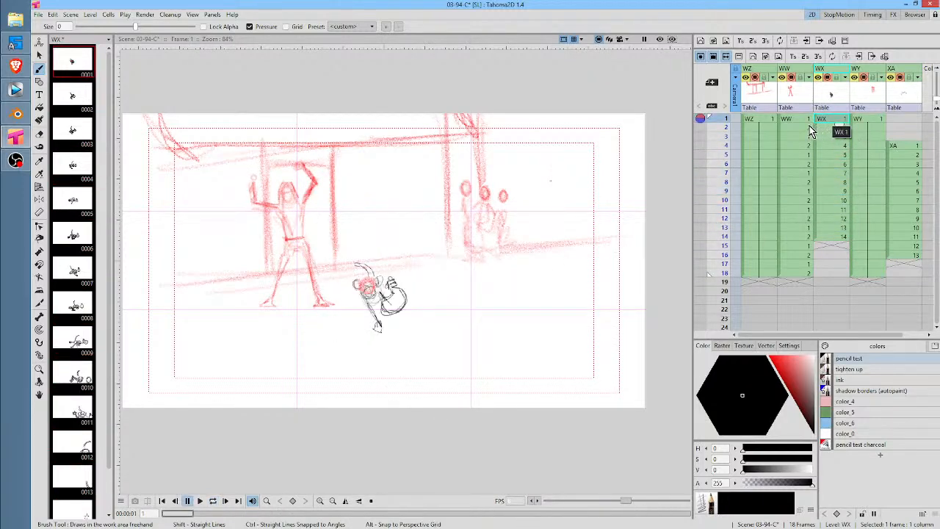
left_click(755, 120)
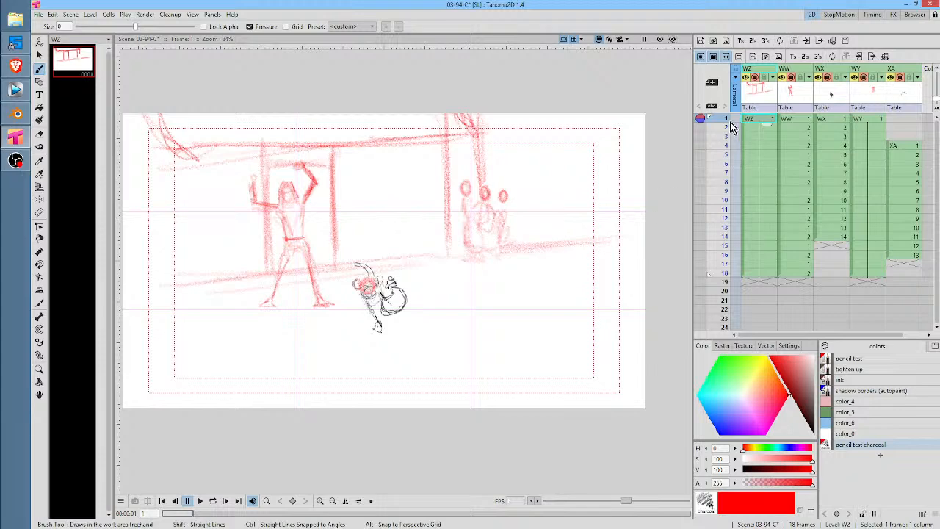
mouse_move(725, 125)
left_mouse_down()
mouse_move(733, 252)
mouse_move(731, 117)
mouse_move(718, 203)
mouse_move(716, 168)
mouse_move(713, 184)
mouse_move(723, 236)
mouse_move(727, 100)
left_mouse_up()
key("l")
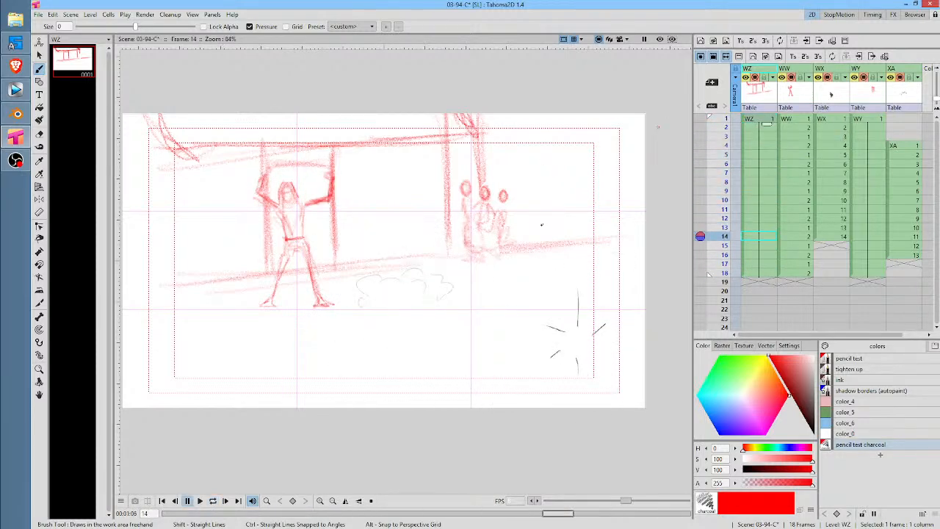
Erase the radiating impact lines from the WX drawing at frame 14
left_click(837, 236)
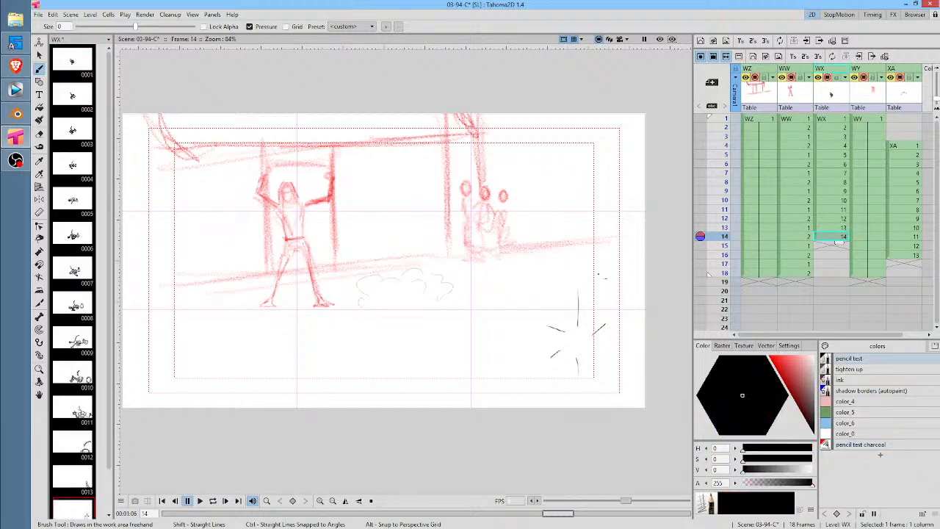
key("a")
mouse_move(612, 273)
left_mouse_down()
mouse_move(524, 316)
mouse_move(571, 266)
left_mouse_up()
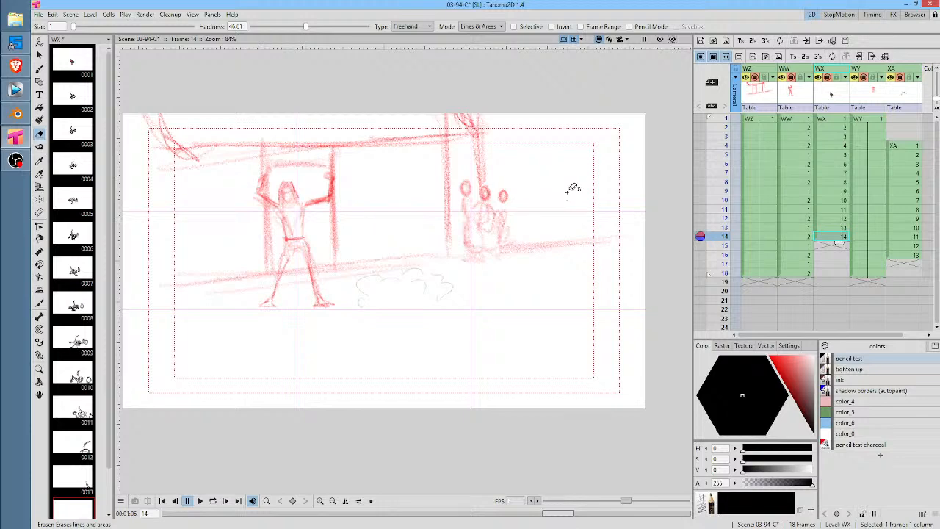
Draw the hair, headband, face and collar over the leftmost red onlooker on the WY drawing at frame 1 in the tighten up style
scroll(424, 316, "up", 3)
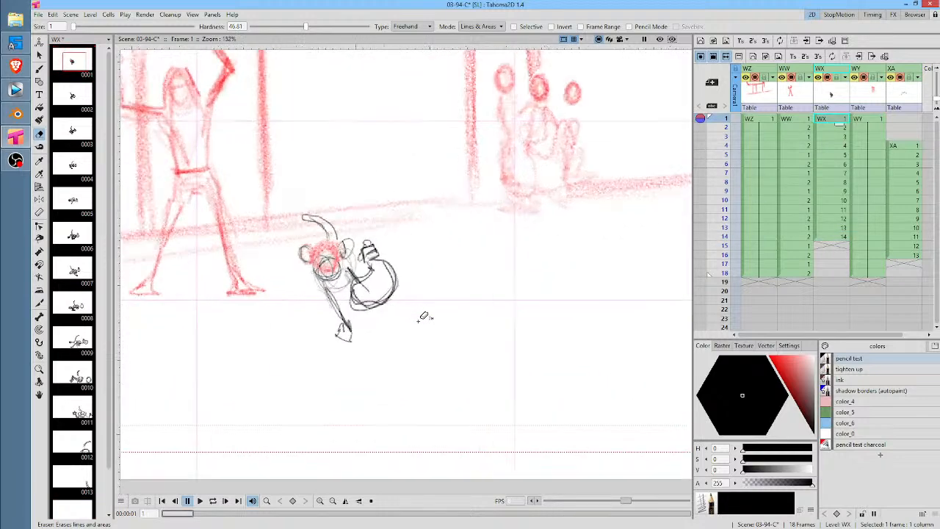
left_click_drag(547, 270, 506, 310)
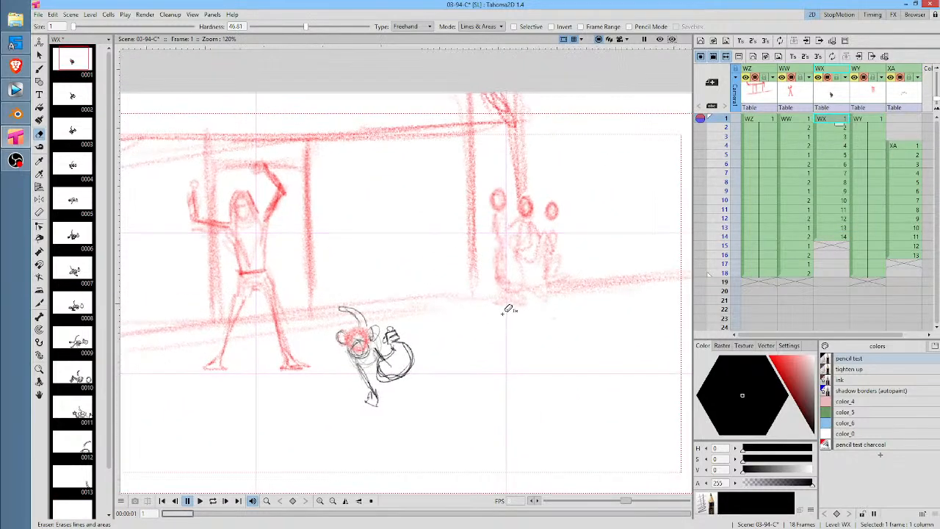
left_click(874, 119)
scroll(601, 180, "up", 3)
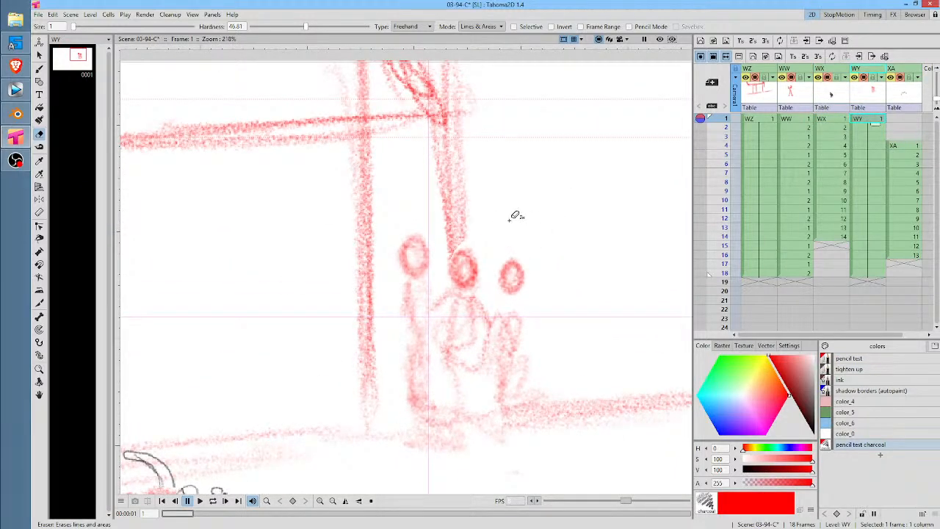
key("b")
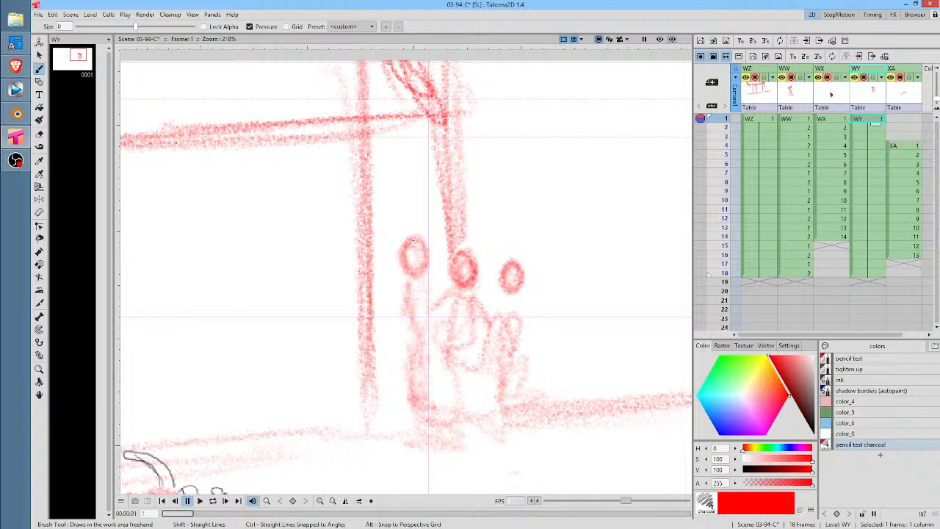
left_click_drag(410, 241, 436, 233)
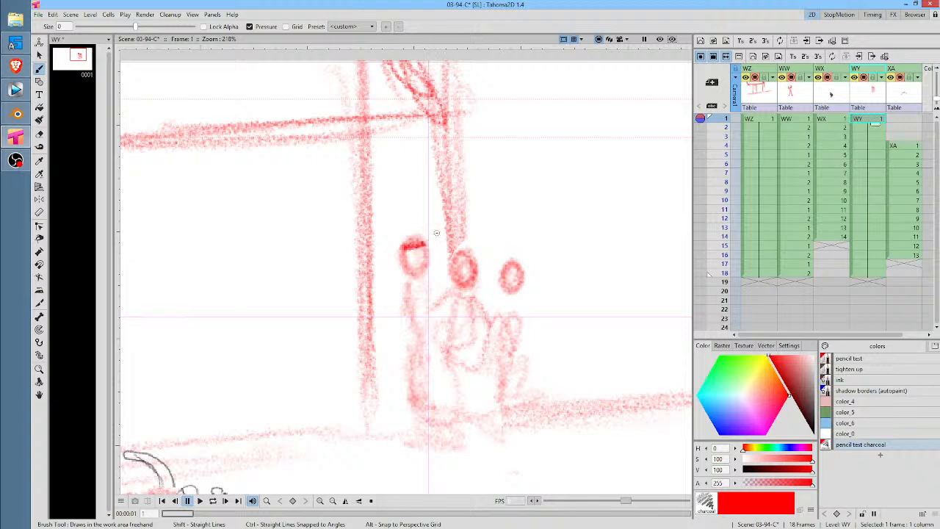
left_click(865, 369)
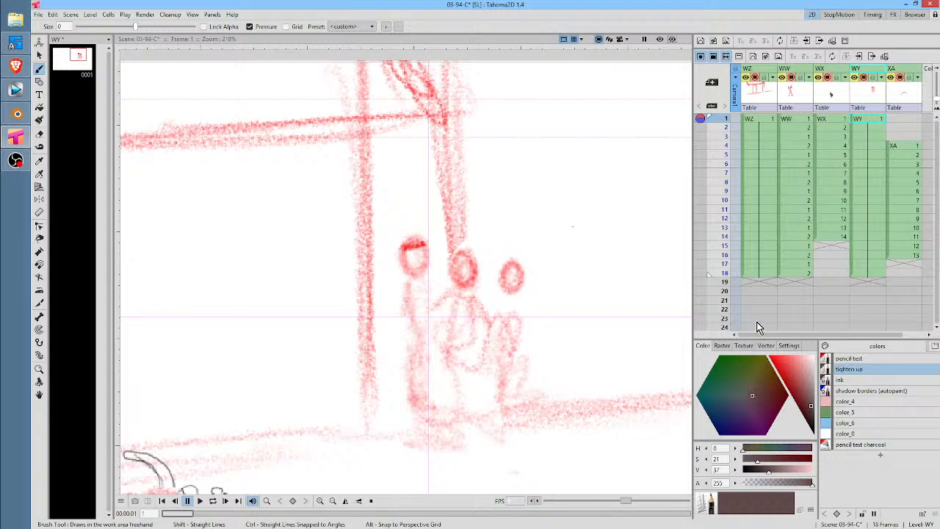
mouse_move(403, 249)
left_mouse_down()
mouse_move(425, 245)
mouse_move(390, 245)
mouse_move(393, 258)
mouse_move(424, 230)
mouse_move(433, 235)
mouse_move(436, 256)
mouse_move(426, 269)
left_mouse_up()
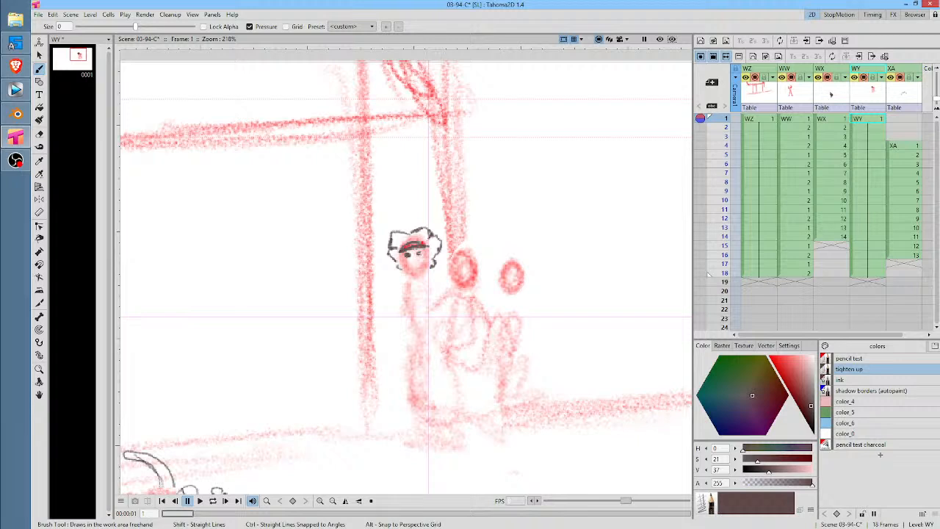
mouse_move(402, 265)
left_mouse_down()
mouse_move(417, 275)
mouse_move(430, 257)
mouse_move(406, 275)
mouse_move(429, 251)
left_mouse_up()
mouse_move(403, 280)
left_mouse_down()
mouse_move(413, 278)
mouse_move(401, 291)
mouse_move(426, 276)
left_mouse_up()
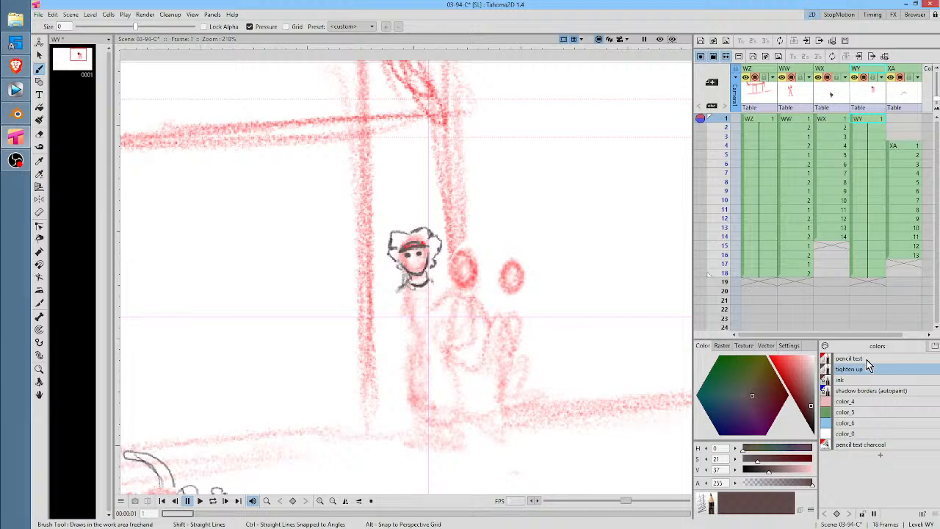
Selectively erase the pencil test charcoal rough around the leftmost onlooker's head and torso
left_click(869, 447)
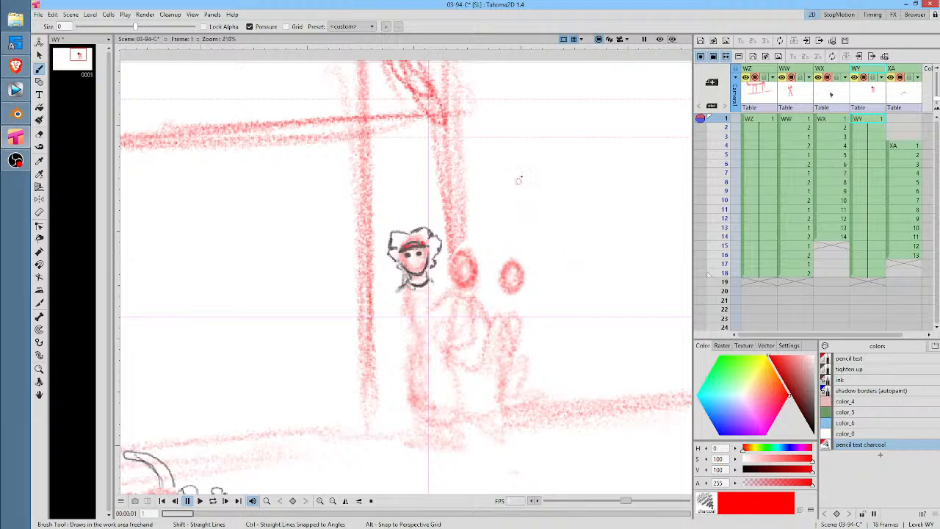
key("a")
left_click(533, 27)
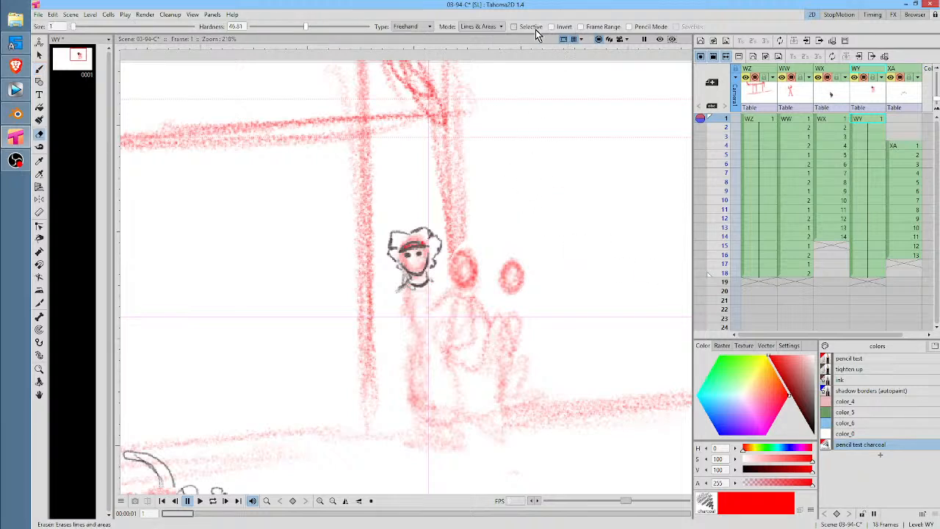
left_click_drag(402, 213, 420, 165)
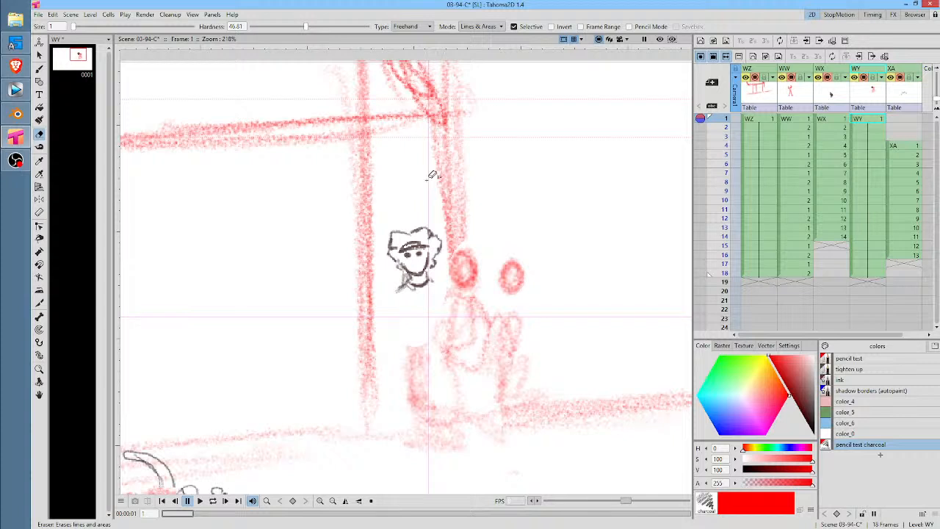
Draw the leftmost onlooker's shoulders in the tighten up style and erase the stray marks around the face and neck
left_click(866, 370)
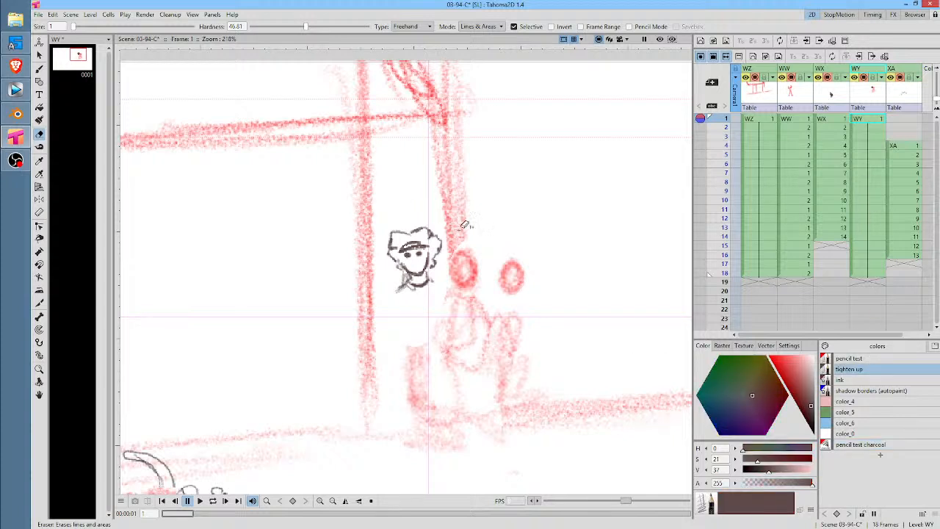
key("b")
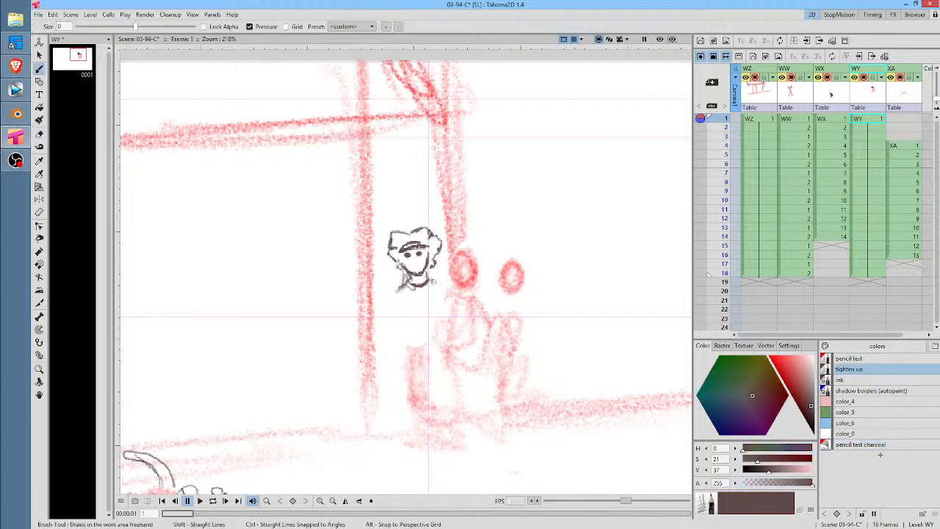
mouse_move(426, 278)
left_mouse_down()
mouse_move(443, 287)
mouse_move(395, 291)
left_mouse_up()
scroll(409, 273, "up", 4)
key("e")
mouse_move(419, 259)
left_mouse_down()
mouse_move(397, 266)
mouse_move(409, 283)
mouse_move(412, 276)
left_mouse_up()
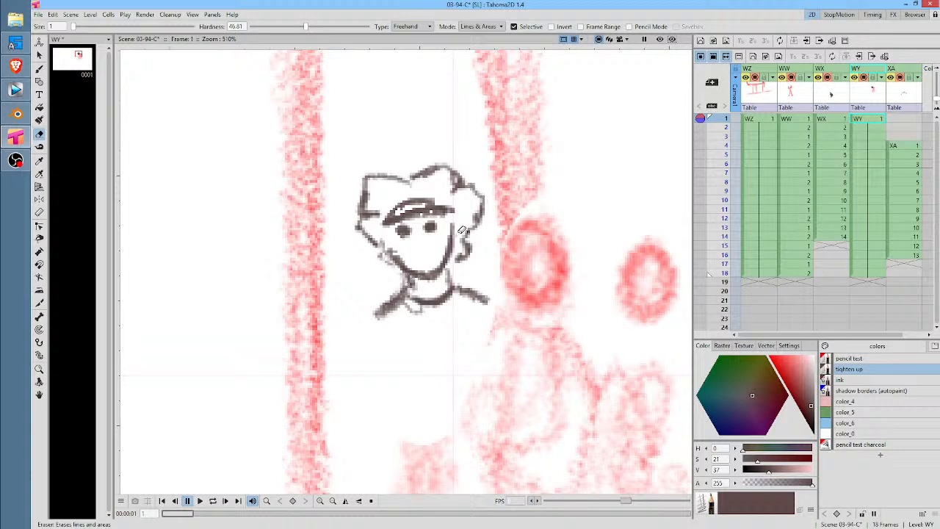
Add the shirt's centre line and the outlines of both upper arms to the leftmost onlooker
mouse_move(436, 307)
left_mouse_down()
mouse_move(417, 327)
mouse_move(457, 295)
mouse_move(427, 279)
mouse_move(435, 269)
mouse_move(446, 301)
mouse_move(402, 312)
mouse_move(436, 332)
left_mouse_up()
key("b")
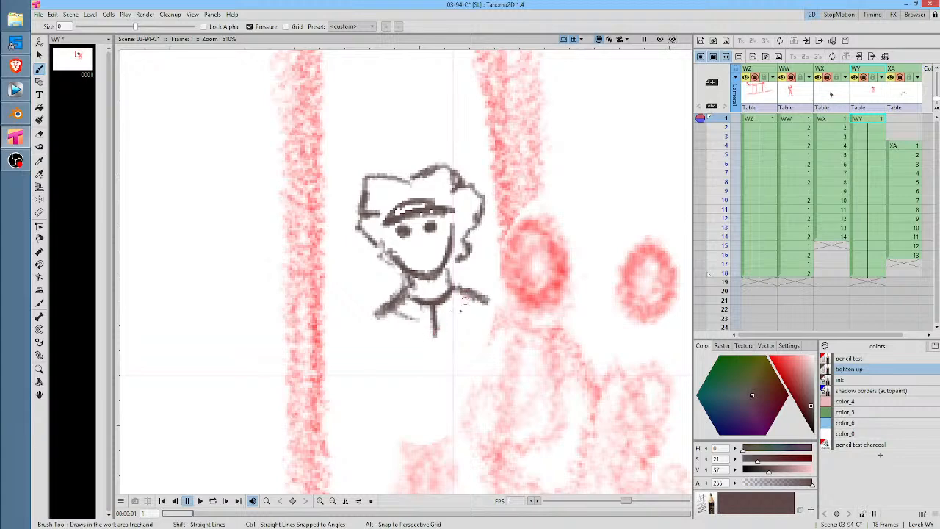
mouse_move(462, 295)
left_mouse_down()
mouse_move(491, 291)
mouse_move(506, 298)
mouse_move(492, 335)
left_mouse_up()
left_click_drag(365, 321, 387, 360)
Draw the leftmost onlooker's waistband, one arm with its sleeve and wrist, and the leg and sandal below it
scroll(518, 306, "down", 5)
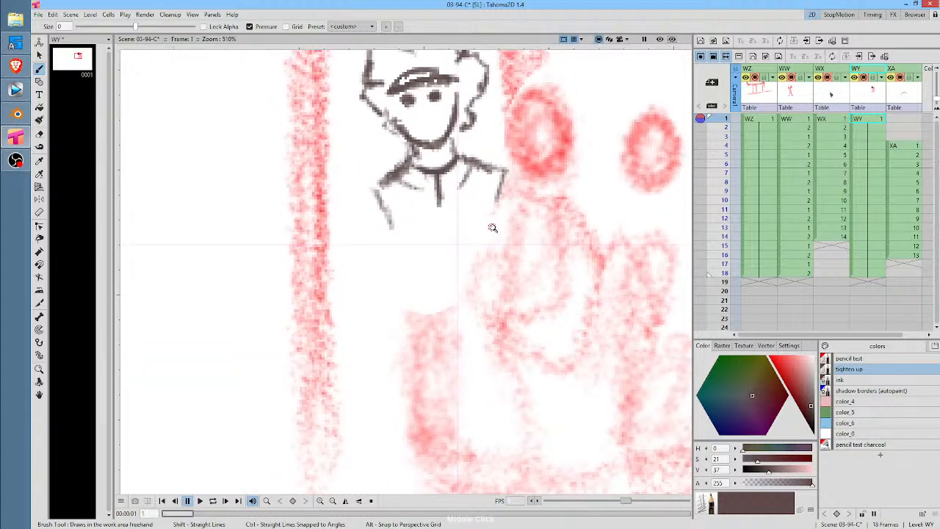
scroll(493, 229, "down", 4)
mouse_move(469, 281)
left_mouse_down()
mouse_move(484, 275)
mouse_move(462, 273)
mouse_move(487, 272)
mouse_move(462, 329)
mouse_move(468, 367)
mouse_move(452, 378)
mouse_move(475, 381)
mouse_move(461, 381)
left_mouse_up()
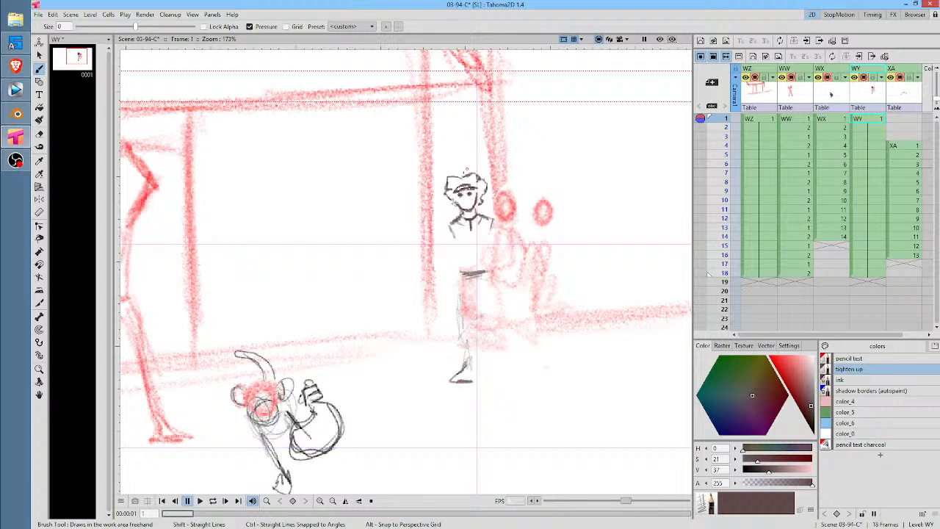
left_click_drag(453, 225, 453, 298)
left_click_drag(460, 275, 461, 313)
mouse_move(458, 244)
left_mouse_down()
mouse_move(473, 271)
mouse_move(451, 257)
left_mouse_up()
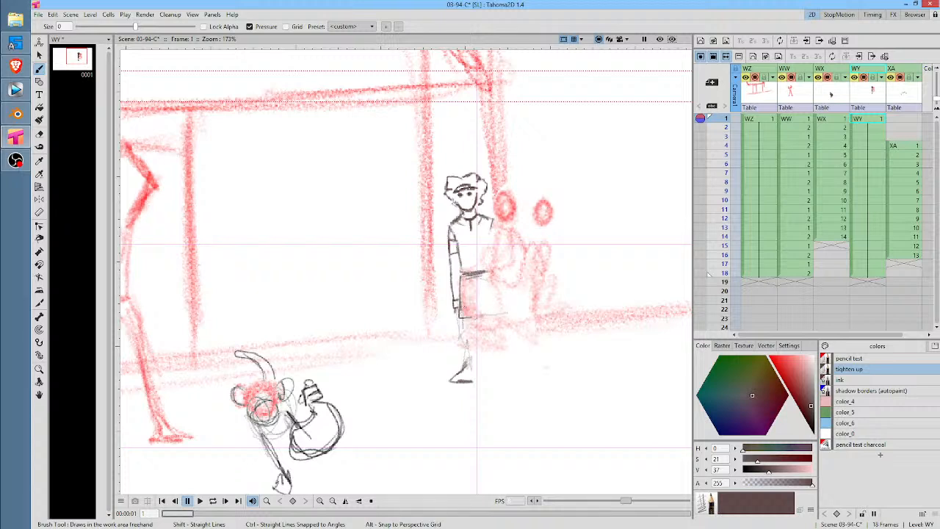
mouse_move(462, 320)
left_mouse_down()
mouse_move(474, 331)
mouse_move(464, 332)
mouse_move(467, 364)
mouse_move(457, 380)
mouse_move(478, 378)
mouse_move(473, 314)
left_mouse_up()
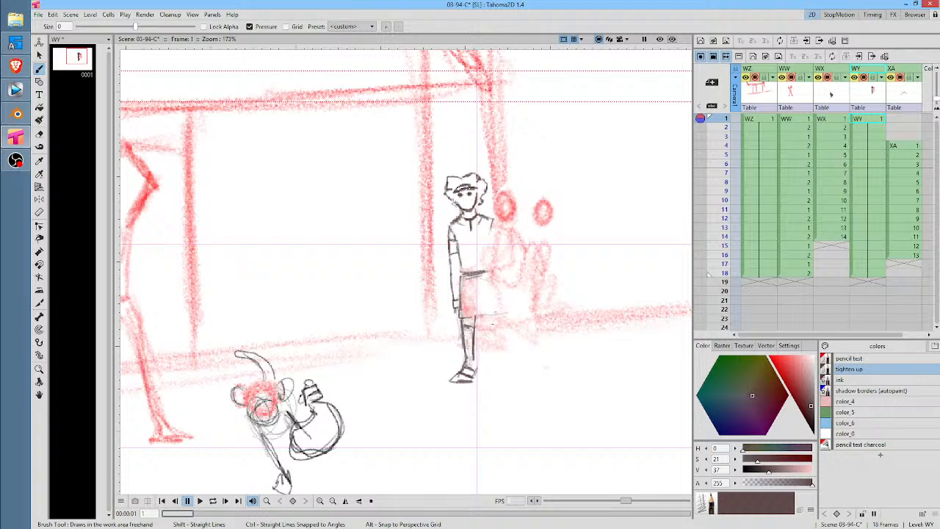
Draw the leftmost onlooker's other leg and sandal, finish the skirt's side and hem, and outline the second arm
left_click_drag(474, 359, 477, 374)
left_click_drag(488, 326, 494, 380)
left_click_drag(491, 335, 504, 380)
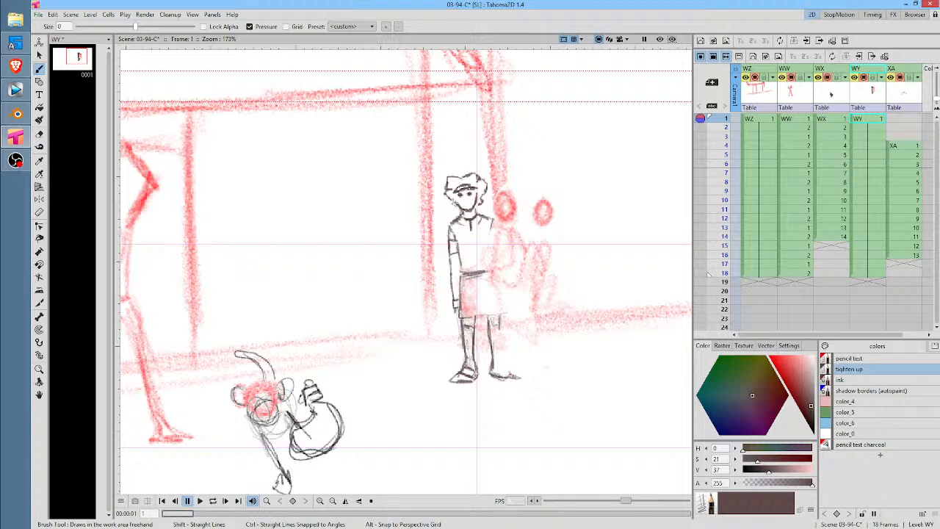
mouse_move(501, 329)
left_mouse_down()
mouse_move(512, 371)
mouse_move(501, 352)
mouse_move(504, 368)
mouse_move(517, 380)
left_mouse_up()
left_click_drag(502, 344, 505, 315)
mouse_move(498, 267)
left_mouse_down()
mouse_move(504, 307)
mouse_move(492, 214)
mouse_move(507, 298)
left_mouse_up()
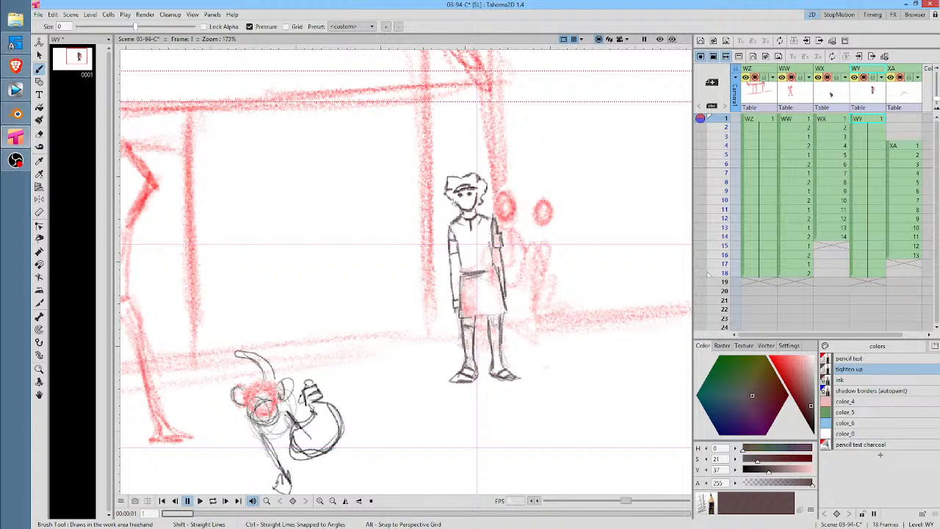
Complete the leftmost onlooker's shirt with its side edge, second shoulder, open front lines and buttons, and darken the skirt's hem
left_click_drag(497, 248, 493, 265)
mouse_move(493, 225)
left_mouse_down()
mouse_move(492, 260)
mouse_move(462, 270)
mouse_move(500, 257)
left_mouse_up()
key("a")
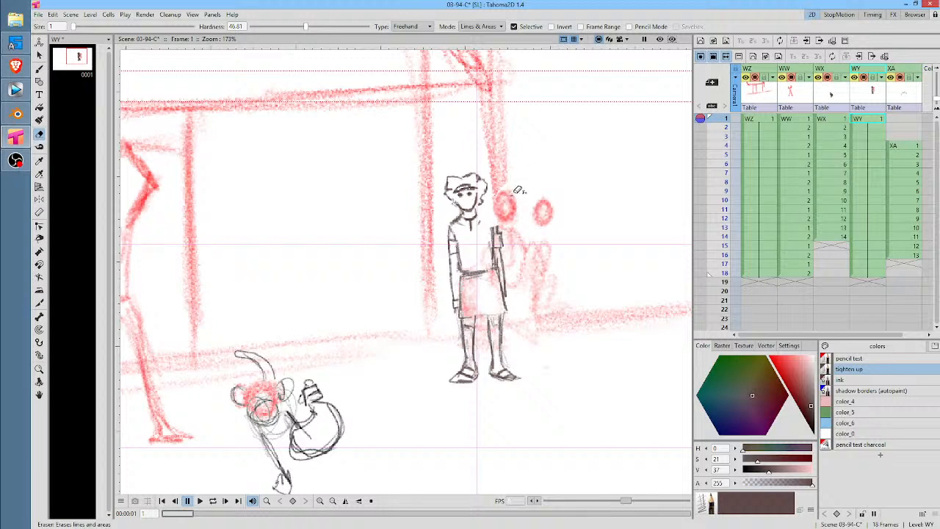
key("b")
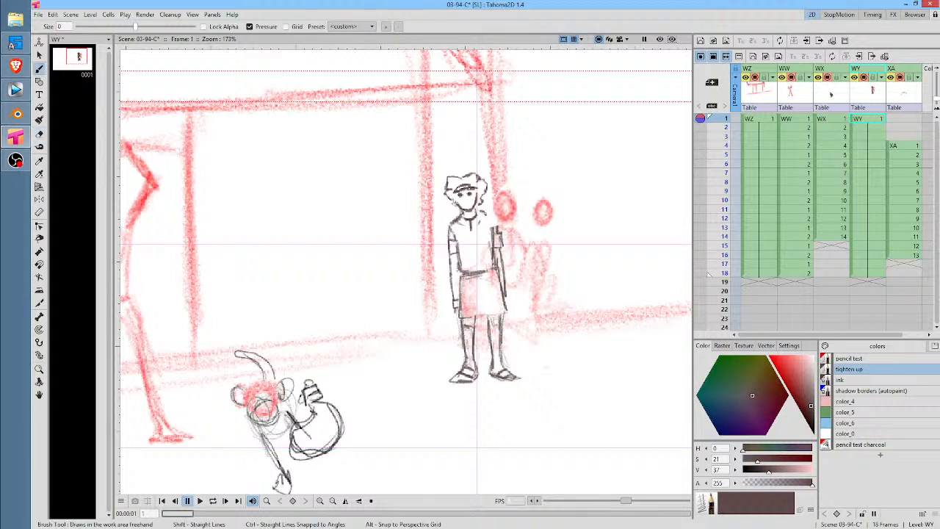
left_click_drag(500, 217, 496, 234)
mouse_move(486, 213)
left_mouse_down()
mouse_move(477, 227)
mouse_move(482, 272)
left_mouse_up()
mouse_move(468, 227)
left_mouse_down()
mouse_move(492, 259)
mouse_move(471, 269)
left_mouse_up()
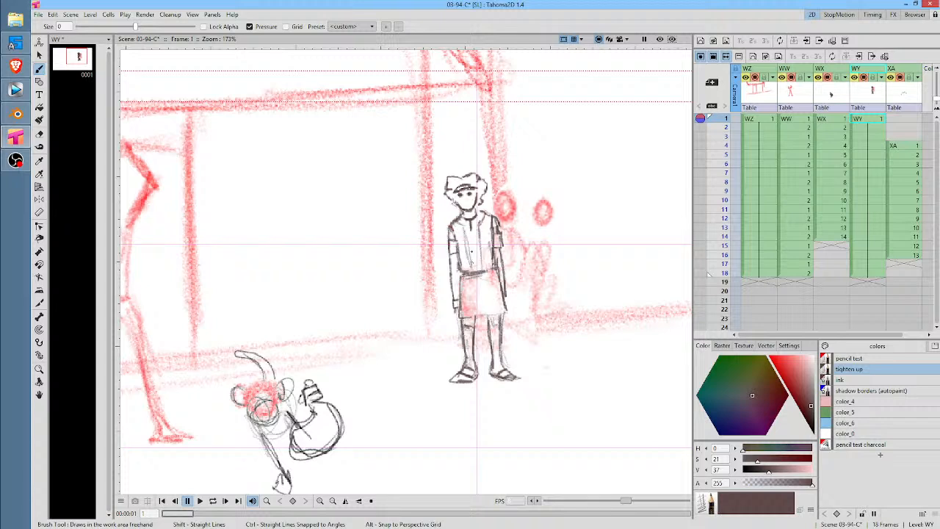
mouse_move(469, 235)
left_mouse_down()
mouse_move(473, 273)
mouse_move(500, 270)
left_mouse_up()
left_click_drag(461, 315, 505, 314)
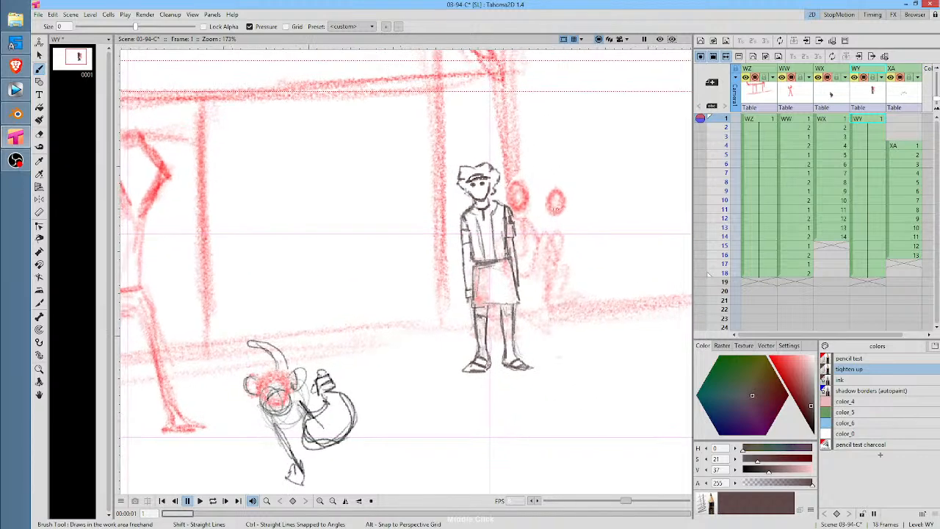
Select the whole leftmost onlooker freehand, slant it slightly and offset it by -41.73 px in X and 37.61 px in Y
key("s")
mouse_move(512, 147)
left_mouse_down()
mouse_move(455, 150)
mouse_move(445, 199)
mouse_move(431, 320)
mouse_move(473, 415)
mouse_move(544, 354)
mouse_move(507, 176)
left_mouse_up()
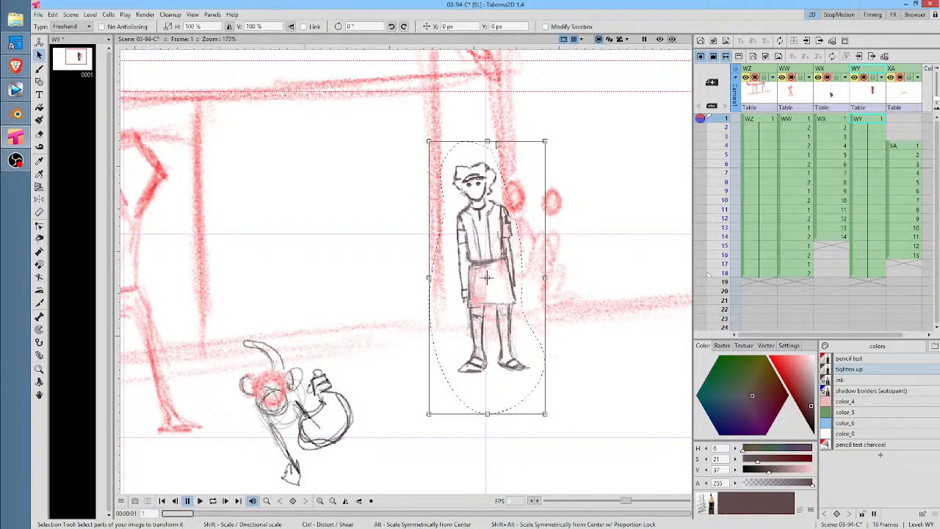
left_click_drag(489, 140, 504, 143)
left_click_drag(511, 344, 501, 325)
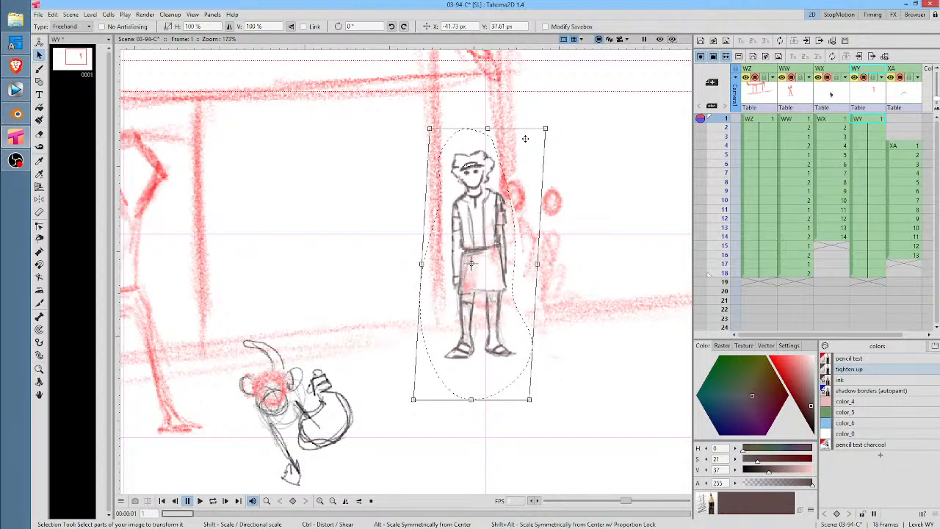
left_click(579, 164)
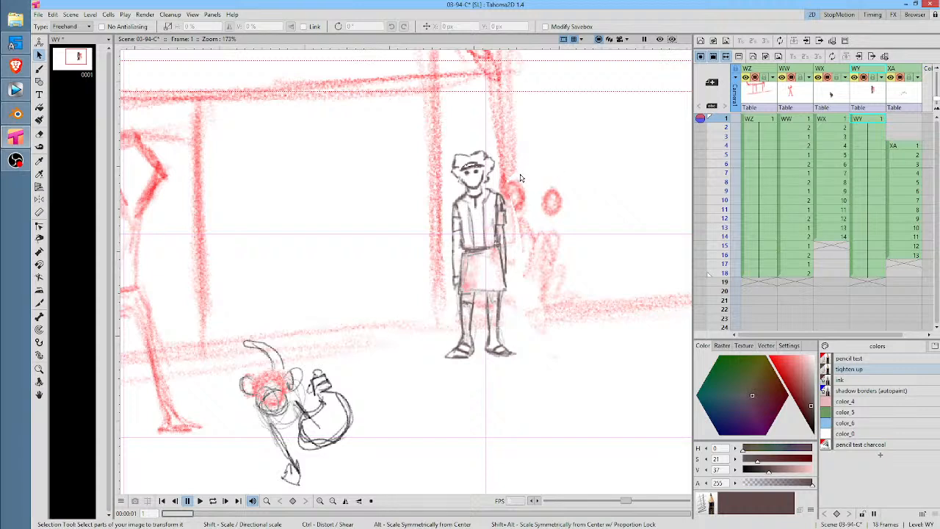
Select the onlooker's half beside the second red figure freehand, stretch it slightly downward and distort its upper outer corner outward
mouse_move(512, 179)
left_mouse_down()
mouse_move(487, 199)
mouse_move(484, 352)
mouse_move(520, 375)
mouse_move(532, 188)
left_mouse_up()
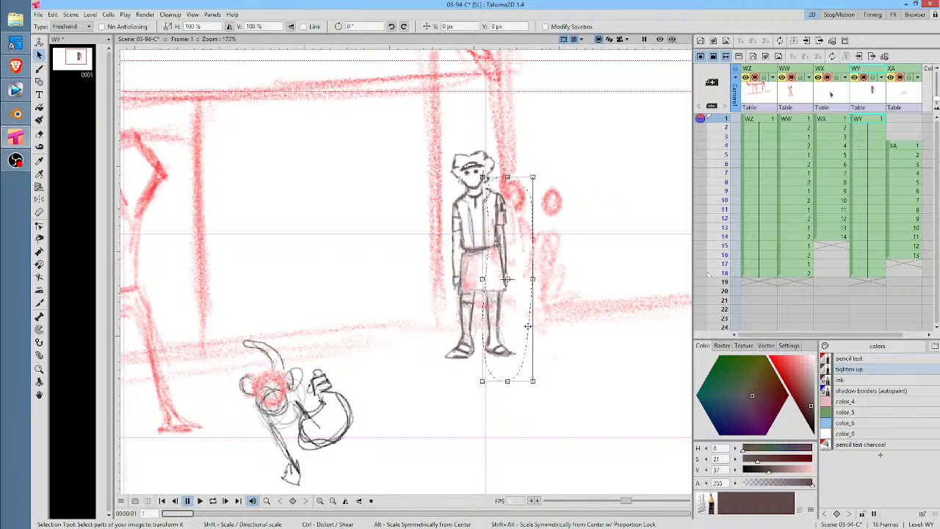
left_click_drag(507, 382, 507, 391)
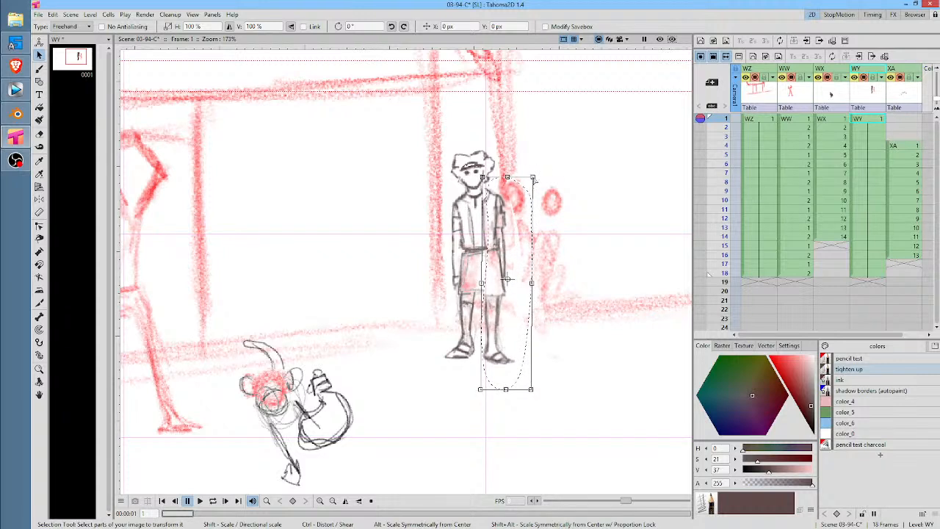
left_click_drag(533, 178, 538, 173)
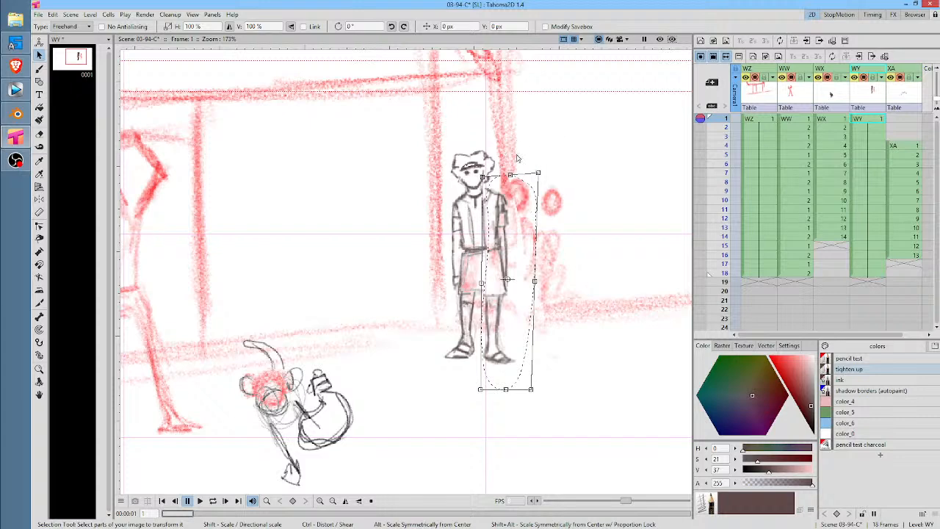
key("b")
Erase the heavy overlapping lines inside the sleeve and forearm beside the second red figure, and restore the forearm's outline
middle_click(522, 221)
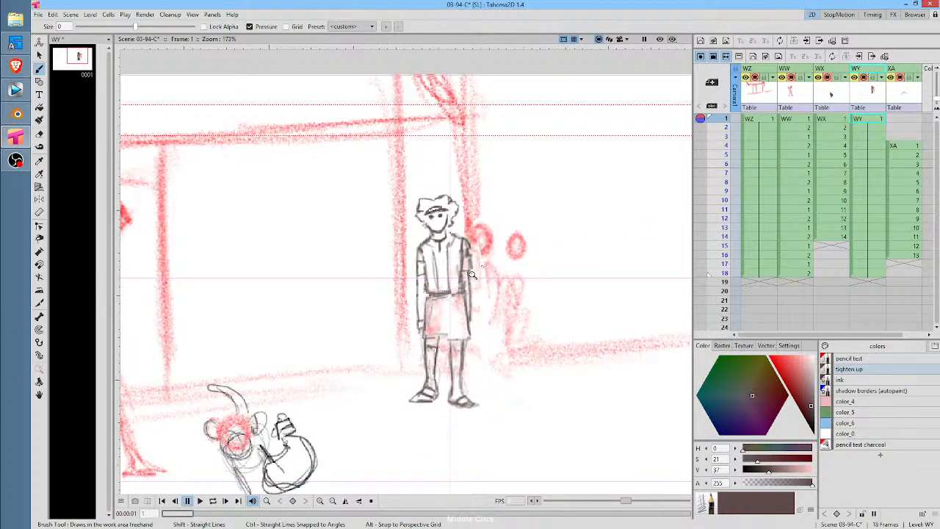
scroll(490, 258, "up", 3)
scroll(537, 224, "down", 2)
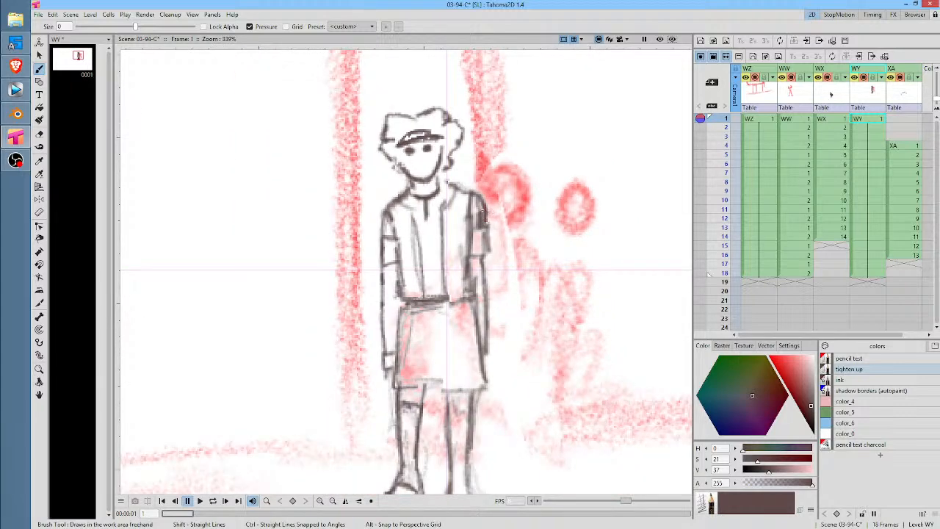
key("a")
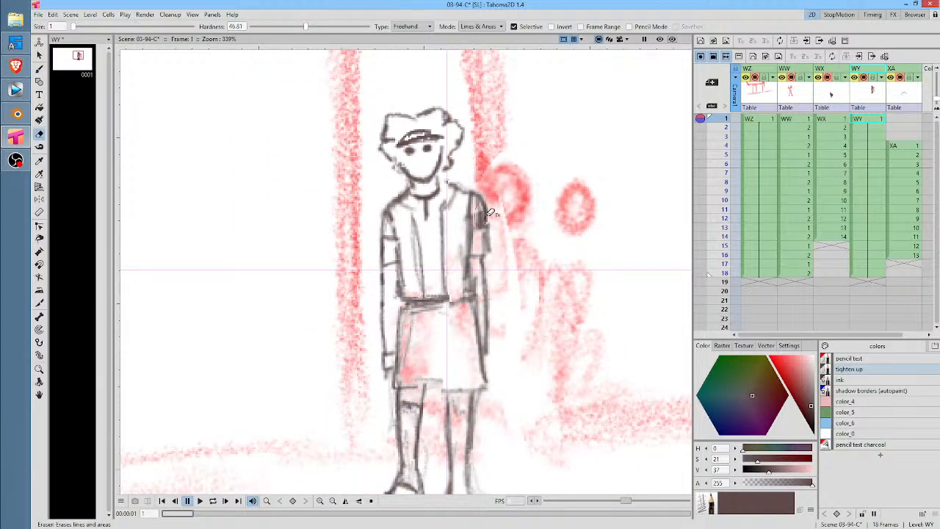
mouse_move(476, 221)
left_mouse_down()
mouse_move(485, 213)
mouse_move(472, 235)
mouse_move(489, 228)
mouse_move(482, 346)
left_mouse_up()
key("b")
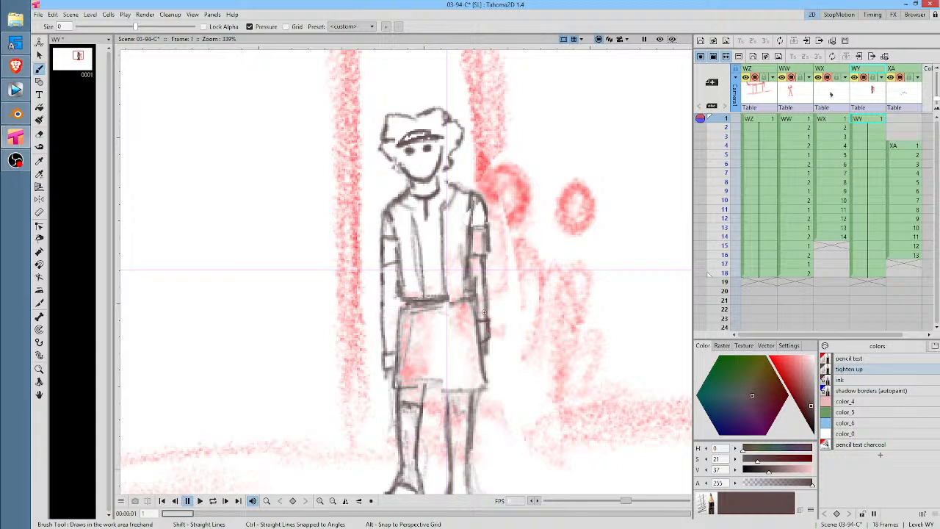
Erase the lower end of that forearm and redraw it with a wristband, and outline both hands
key("a")
left_click_drag(488, 315, 491, 345)
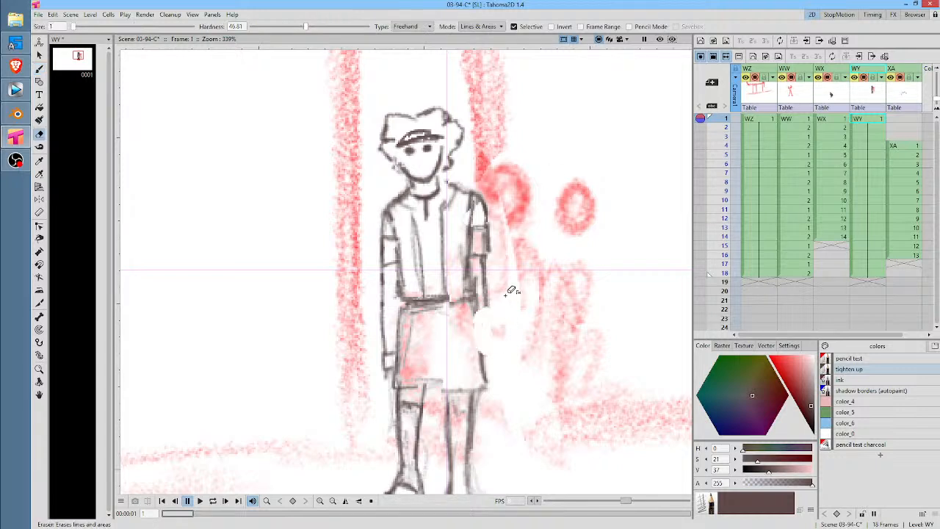
key("b")
left_click_drag(476, 298, 482, 352)
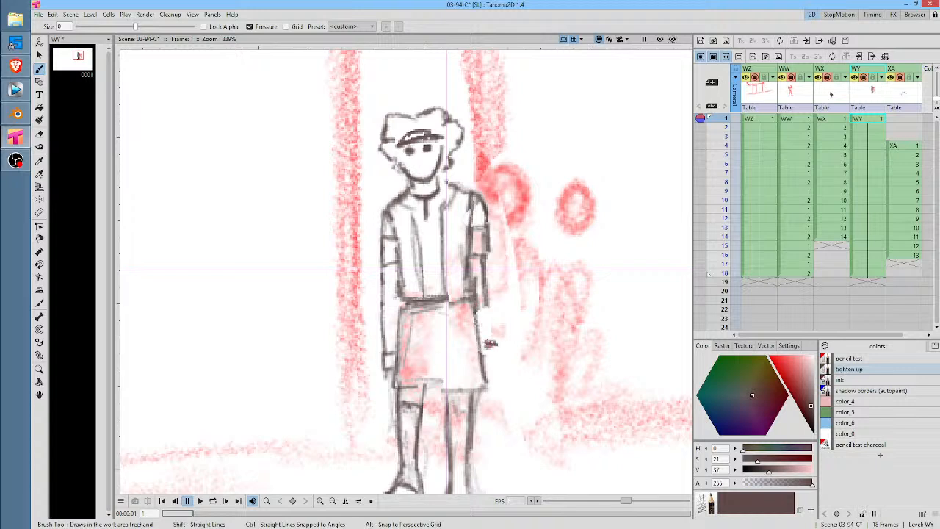
left_click_drag(489, 297, 486, 396)
left_click_drag(385, 365, 387, 383)
Clean up and redraw the onlooker's shoulder line, and reinforce the skirt's hem, side edge and waistband
key("a")
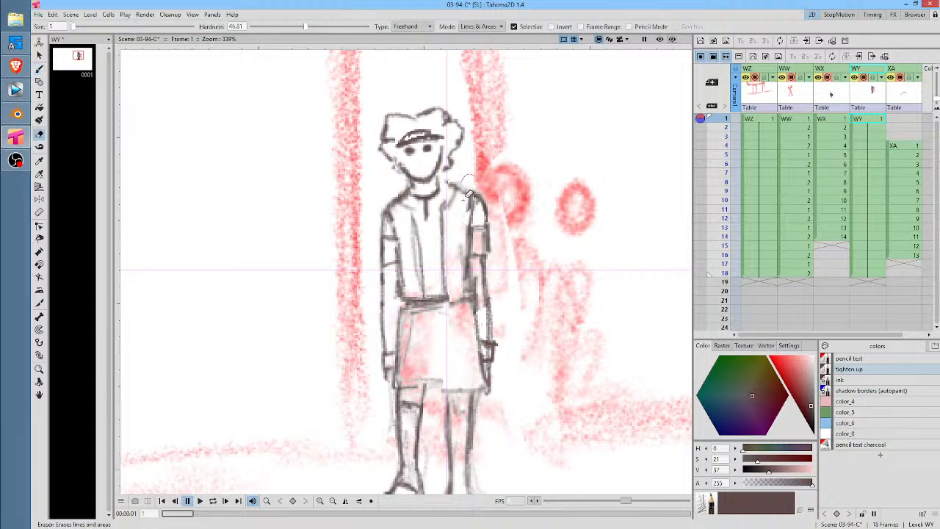
mouse_move(470, 219)
left_mouse_down()
mouse_move(505, 171)
mouse_move(498, 189)
mouse_move(471, 194)
mouse_move(488, 224)
left_mouse_up()
key("b")
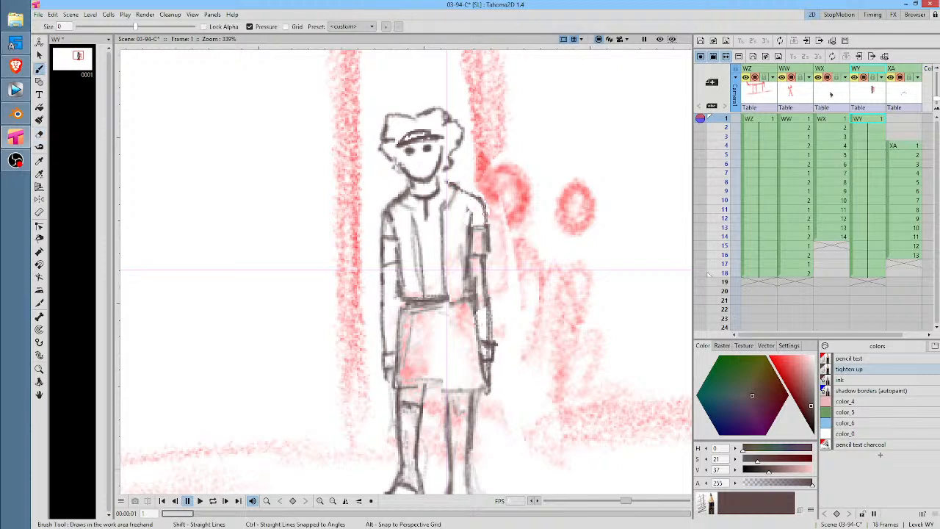
mouse_move(469, 192)
left_mouse_down()
mouse_move(471, 230)
mouse_move(471, 198)
left_mouse_up()
mouse_move(477, 400)
left_mouse_down()
mouse_move(488, 298)
mouse_move(473, 345)
mouse_move(390, 332)
left_mouse_up()
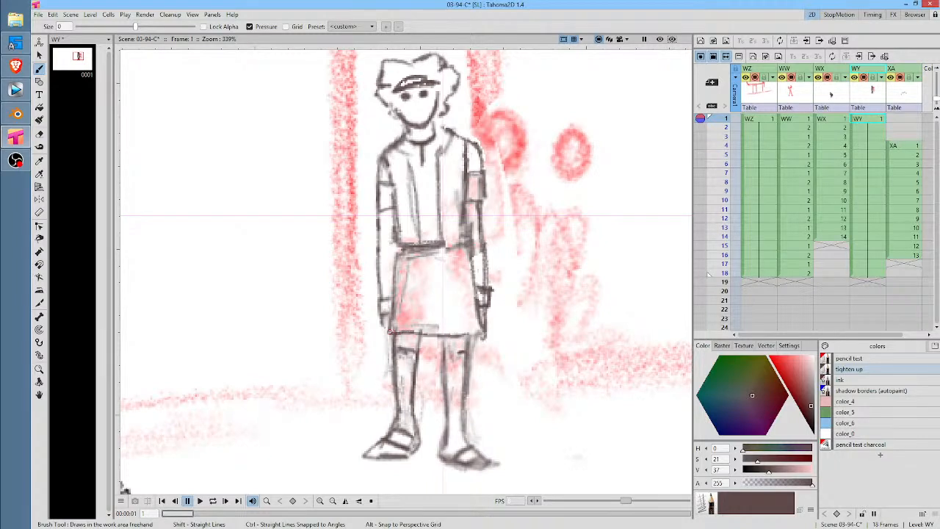
left_click_drag(398, 253, 392, 329)
left_click_drag(454, 247, 460, 242)
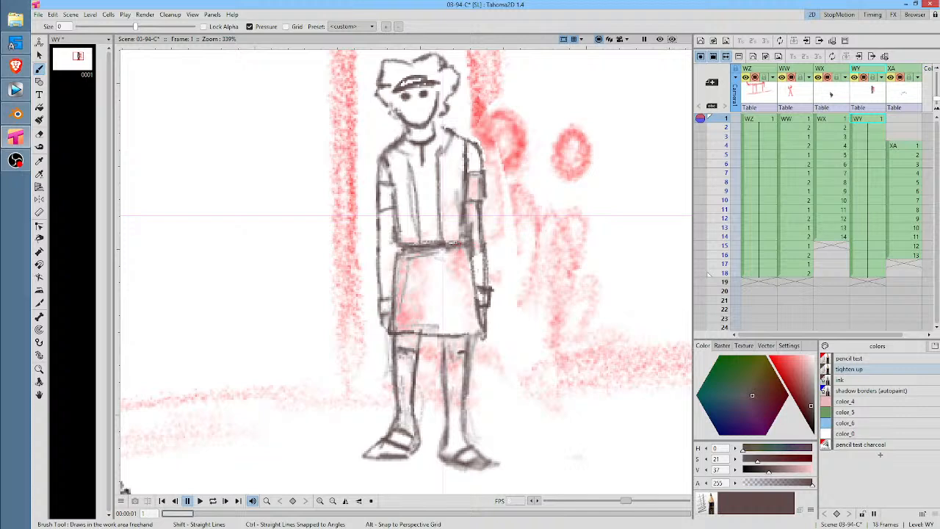
Draw an oval head outline for the second onlooker and lightly sketch the third onlooker's head higher up beside it
middle_click(496, 224)
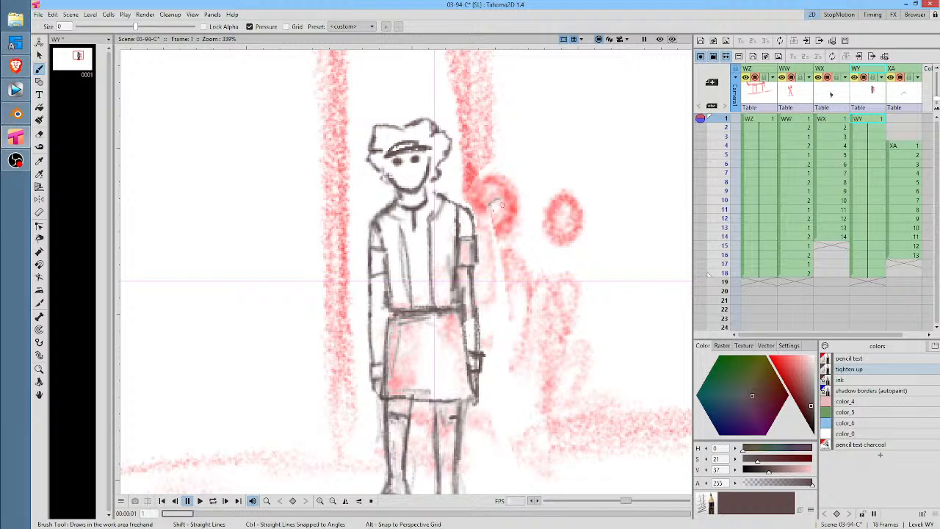
mouse_move(500, 207)
left_mouse_down()
mouse_move(538, 215)
mouse_move(523, 195)
mouse_move(510, 199)
left_mouse_up()
mouse_move(490, 245)
left_mouse_down()
mouse_move(492, 210)
mouse_move(507, 269)
mouse_move(532, 250)
mouse_move(537, 213)
mouse_move(537, 226)
left_mouse_up()
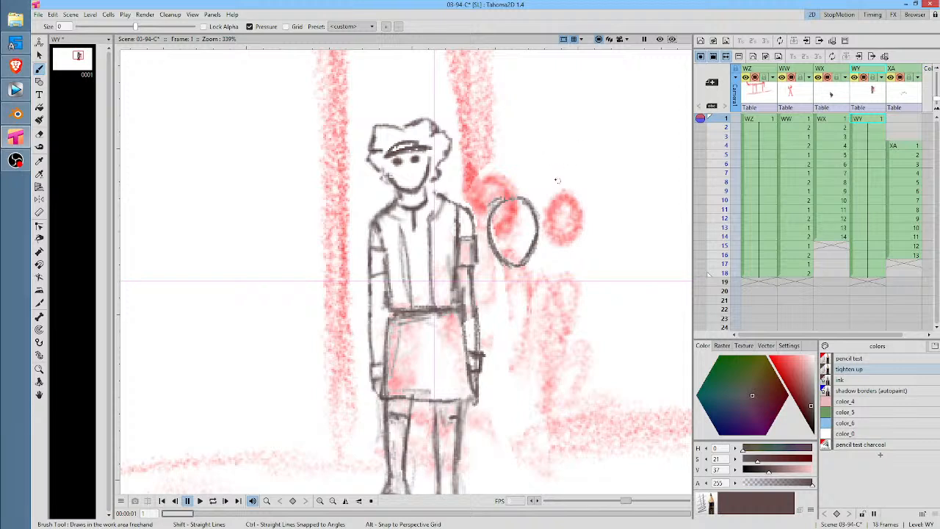
mouse_move(552, 166)
left_mouse_down()
mouse_move(581, 165)
mouse_move(545, 197)
mouse_move(584, 217)
left_mouse_up()
Selectively erase the remaining pencil test charcoal rough of the onlookers' heads, bodies and the skirt area
left_click(875, 359)
left_click(861, 441)
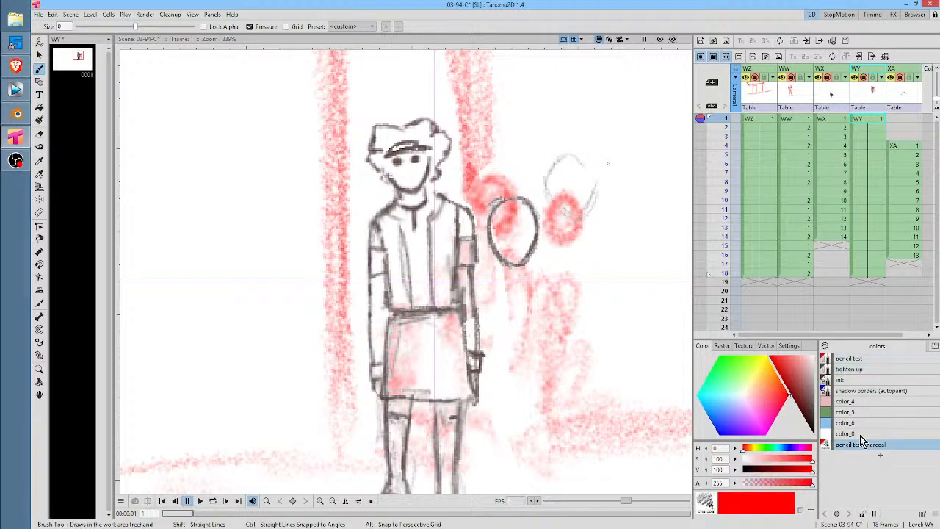
key("a")
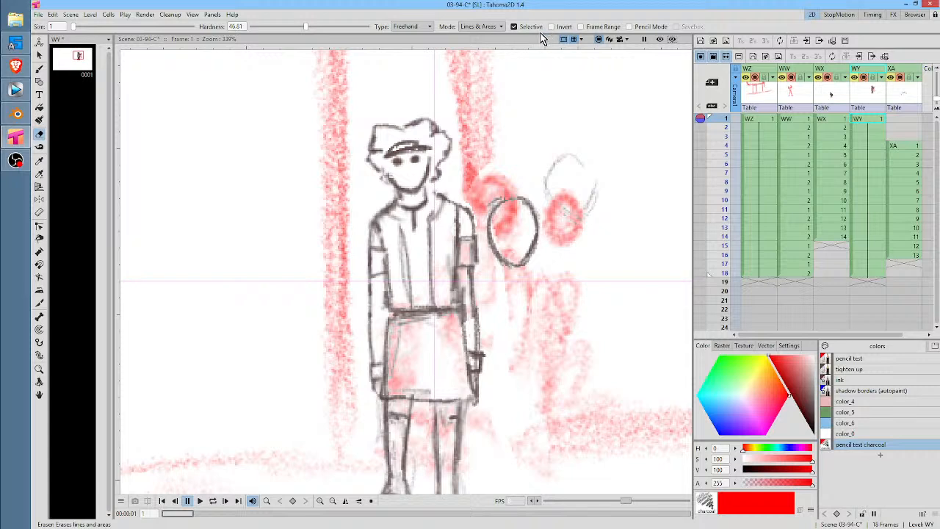
mouse_move(600, 107)
left_mouse_down()
mouse_move(496, 283)
mouse_move(613, 132)
left_mouse_up()
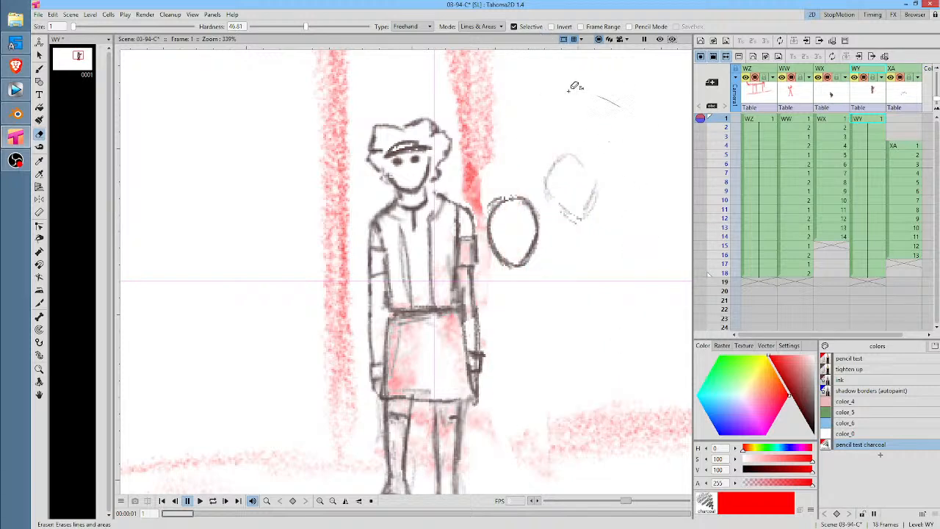
mouse_move(575, 86)
left_mouse_down()
mouse_move(485, 157)
mouse_move(473, 220)
mouse_move(485, 373)
mouse_move(593, 481)
left_mouse_up()
mouse_move(587, 288)
left_mouse_down()
mouse_move(523, 471)
mouse_move(536, 448)
left_mouse_up()
mouse_move(621, 181)
left_mouse_down()
mouse_move(308, 345)
mouse_move(316, 367)
left_mouse_up()
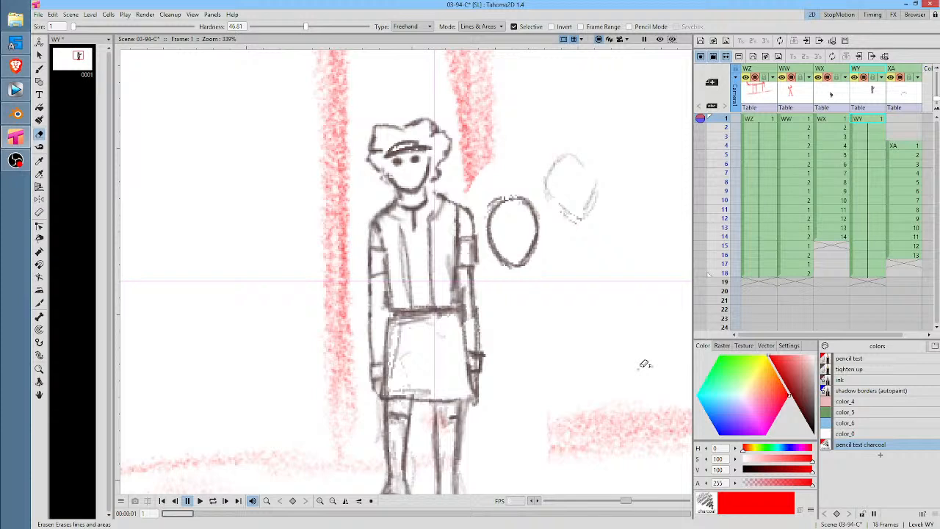
Draw the second onlooker's eyes, head covering, wrapped collar and near shoulder line in the tighten up style
key("b")
left_click(861, 369)
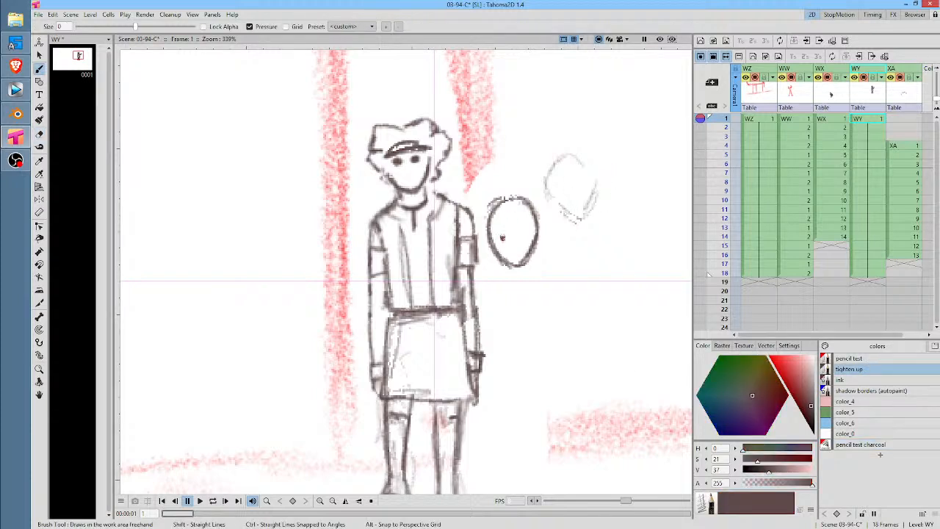
mouse_move(498, 210)
left_mouse_down()
mouse_move(519, 197)
mouse_move(537, 224)
left_mouse_up()
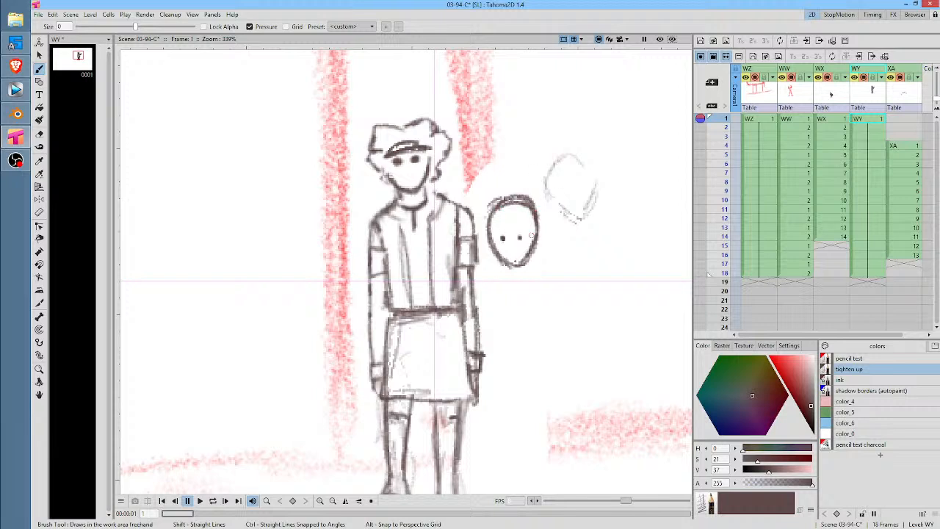
mouse_move(496, 252)
left_mouse_down()
mouse_move(512, 280)
mouse_move(544, 267)
mouse_move(544, 251)
mouse_move(534, 274)
left_mouse_up()
left_click_drag(581, 234, 553, 154)
left_click_drag(481, 167, 459, 194)
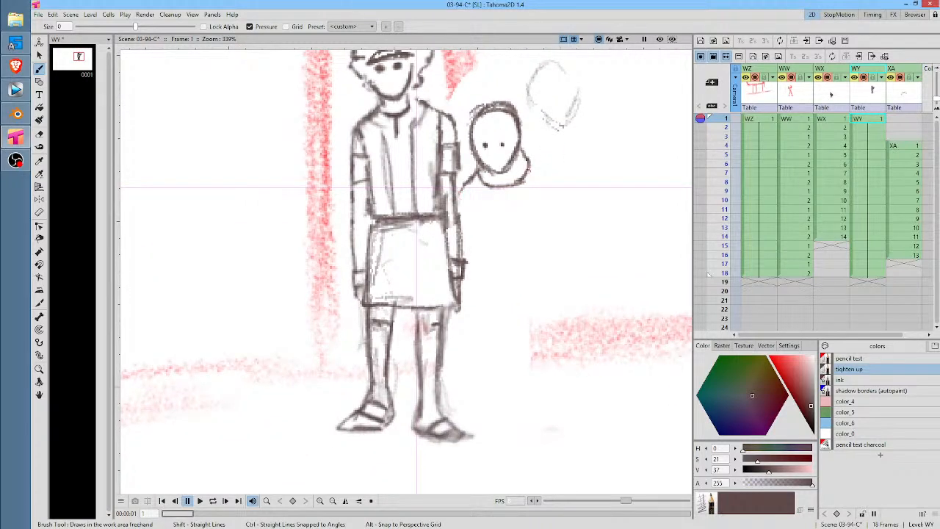
Draw the second onlooker's far shoulder and arm line, torso side and waistband, and lightly sketch the legs and near foot below
mouse_move(528, 157)
left_mouse_down()
mouse_move(545, 185)
mouse_move(552, 262)
left_mouse_up()
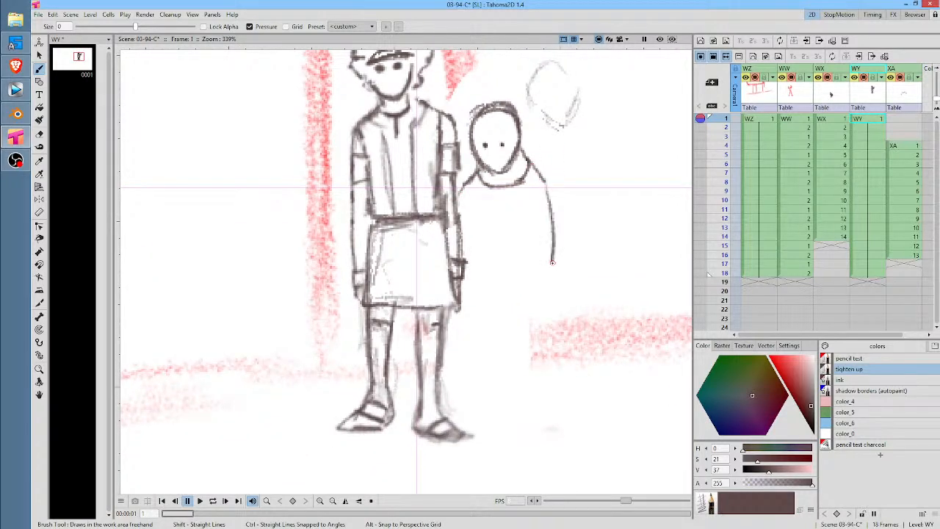
mouse_move(474, 196)
left_mouse_down()
mouse_move(490, 278)
mouse_move(491, 263)
mouse_move(526, 274)
mouse_move(494, 274)
left_mouse_up()
left_click_drag(477, 291, 482, 361)
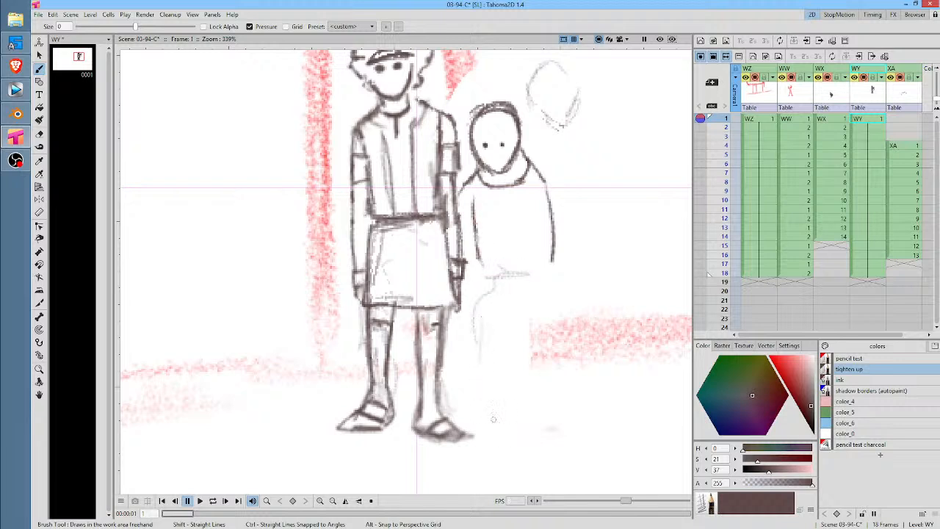
mouse_move(493, 413)
left_mouse_down()
mouse_move(485, 426)
mouse_move(470, 417)
mouse_move(459, 424)
mouse_move(523, 422)
mouse_move(520, 327)
left_mouse_up()
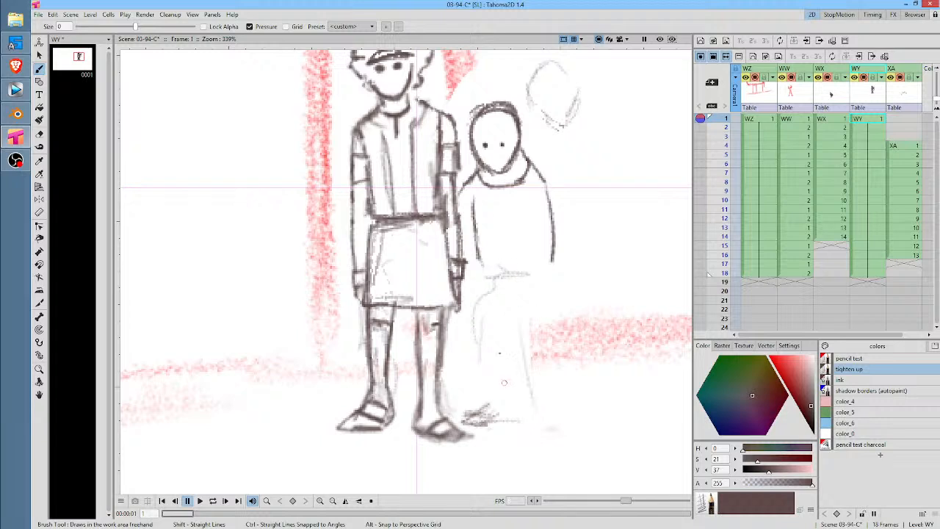
mouse_move(494, 248)
left_mouse_down()
mouse_move(500, 289)
mouse_move(492, 258)
left_mouse_up()
mouse_move(532, 251)
left_mouse_down()
mouse_move(482, 251)
mouse_move(535, 252)
left_mouse_up()
left_click_drag(537, 257, 479, 262)
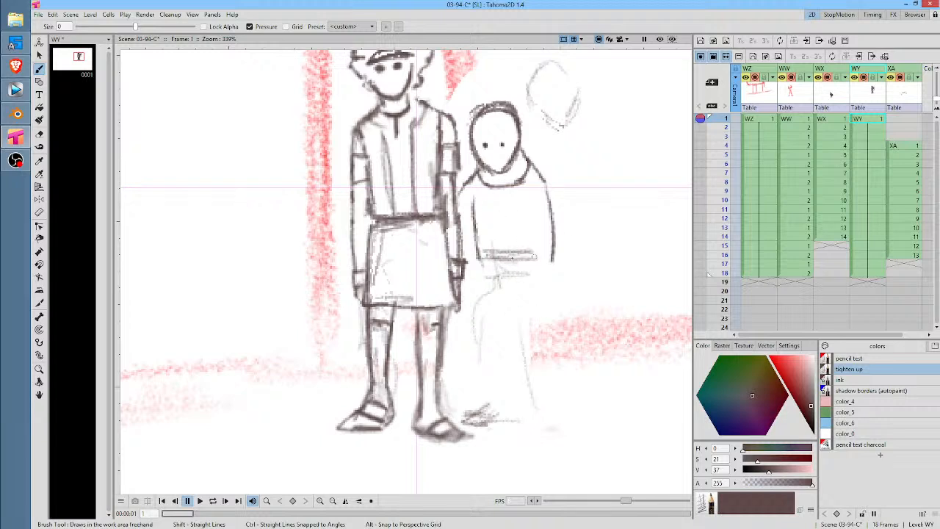
Darken the second onlooker's waistband, outline the outer edge of the near trouser leg, and complete the far arm with cuff and hand
left_click_drag(522, 225, 535, 291)
mouse_move(471, 304)
left_mouse_down()
mouse_move(471, 244)
mouse_move(476, 415)
left_mouse_up()
mouse_move(476, 263)
left_mouse_down()
mouse_move(485, 399)
mouse_move(494, 405)
left_mouse_up()
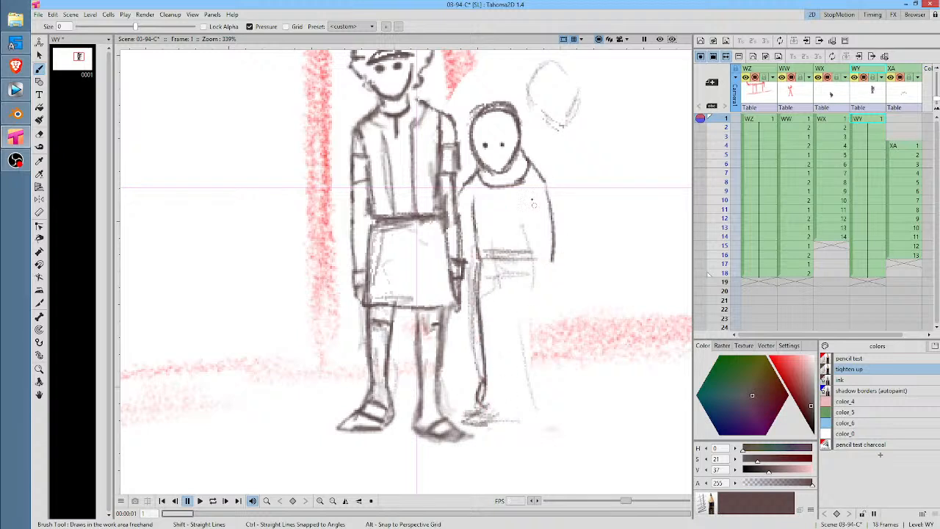
left_click_drag(531, 189, 537, 227)
mouse_move(525, 151)
left_mouse_down()
mouse_move(518, 174)
mouse_move(537, 255)
mouse_move(514, 257)
mouse_move(534, 255)
left_mouse_up()
mouse_move(539, 178)
left_mouse_down()
mouse_move(548, 296)
mouse_move(550, 281)
mouse_move(543, 303)
mouse_move(538, 262)
mouse_move(539, 339)
mouse_move(553, 304)
mouse_move(542, 279)
mouse_move(558, 302)
left_mouse_up()
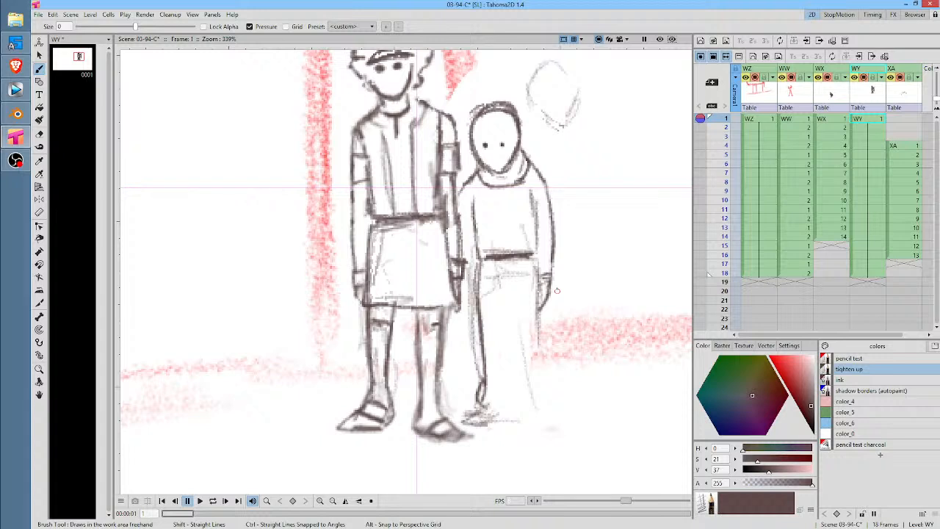
Finish the second onlooker's trouser legs, hems and shoes, and add the ears, eyebrows and mouth to the head
mouse_move(503, 299)
left_mouse_down()
mouse_move(540, 298)
mouse_move(495, 302)
mouse_move(514, 323)
left_mouse_up()
mouse_move(514, 364)
left_mouse_down()
mouse_move(508, 312)
mouse_move(519, 399)
left_mouse_up()
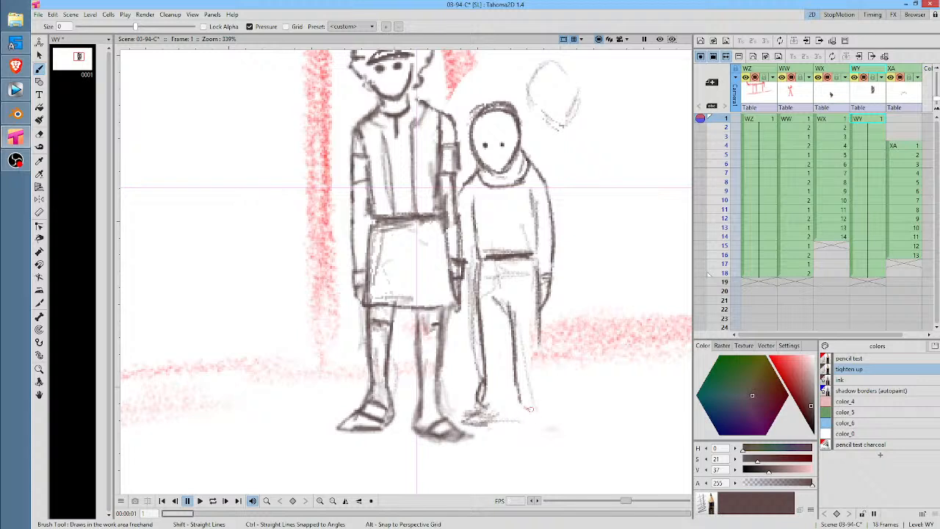
mouse_move(539, 320)
left_mouse_down()
mouse_move(545, 382)
mouse_move(530, 409)
mouse_move(513, 381)
mouse_move(499, 405)
mouse_move(512, 366)
left_mouse_up()
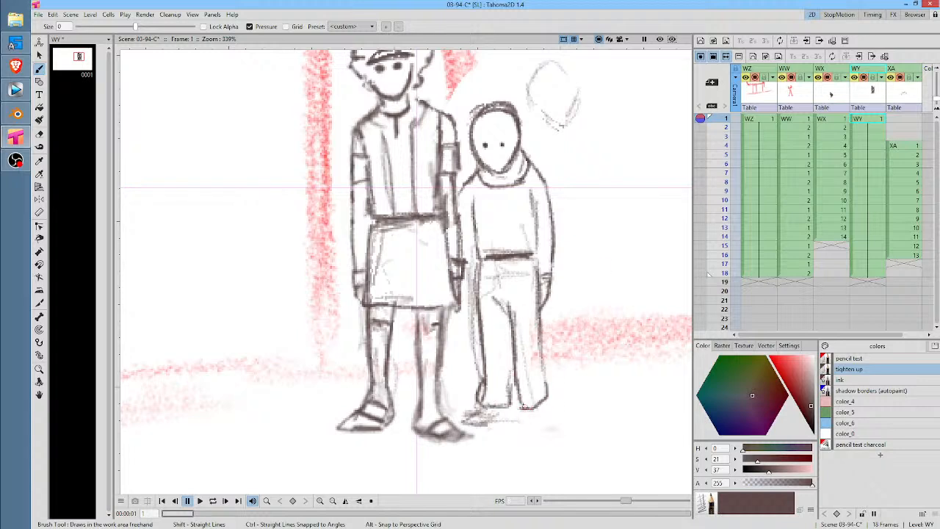
mouse_move(523, 405)
left_mouse_down()
mouse_move(521, 420)
mouse_move(554, 422)
mouse_move(549, 403)
mouse_move(471, 423)
left_mouse_up()
mouse_move(515, 137)
left_mouse_down()
mouse_move(438, 233)
mouse_move(453, 211)
mouse_move(464, 220)
mouse_move(457, 228)
mouse_move(406, 230)
left_mouse_up()
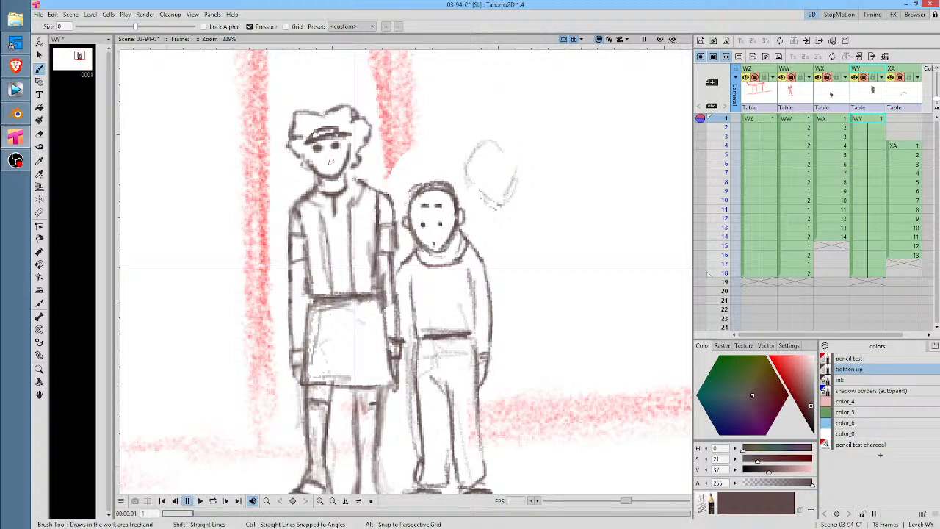
Erase and redraw the first onlooker's jaw, mouth, headband and hair edge for a cleaner face
key("a")
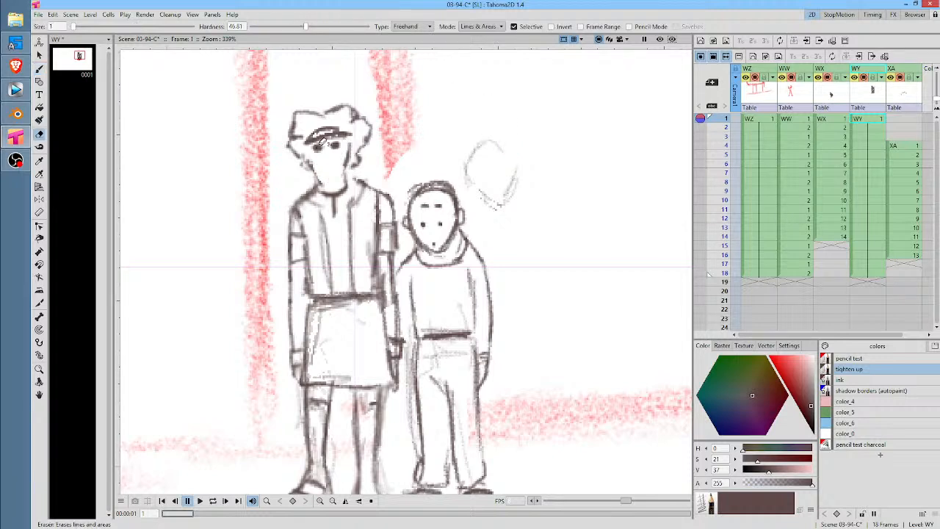
key("b")
mouse_move(321, 174)
left_mouse_down()
mouse_move(342, 180)
mouse_move(347, 149)
left_mouse_up()
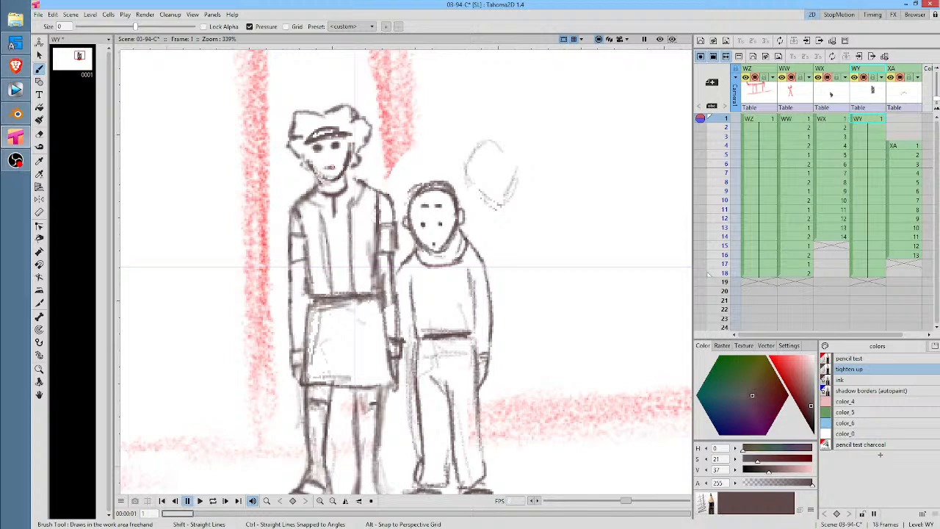
left_click_drag(309, 286, 308, 313)
left_click_drag(307, 155, 314, 147)
key("a")
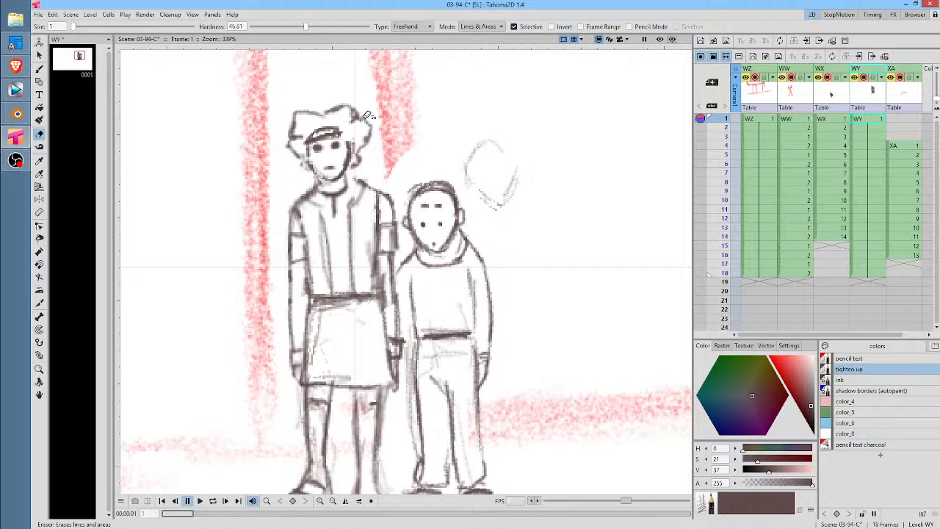
key("b")
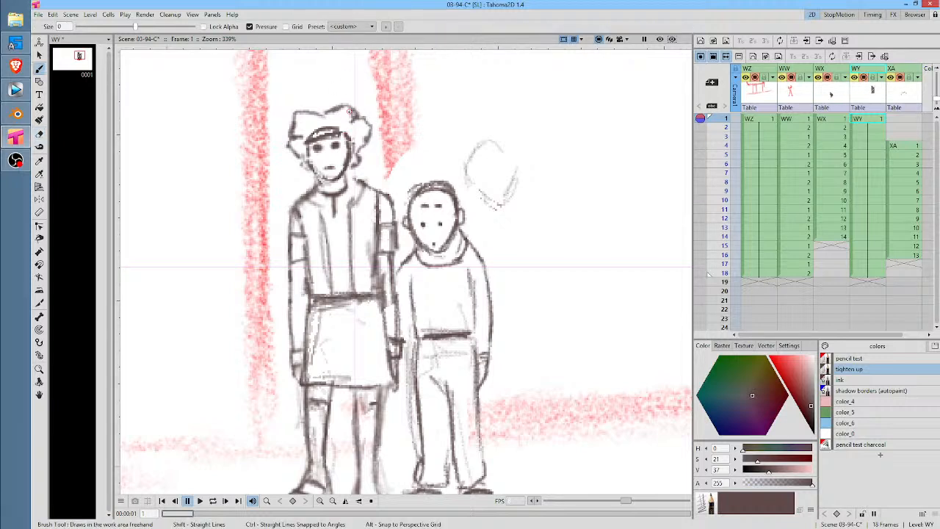
Select the second onlooker's head and scale it down slightly over the collar
key("s")
mouse_move(446, 166)
left_mouse_down()
mouse_move(429, 170)
mouse_move(402, 206)
mouse_move(407, 243)
mouse_move(420, 252)
mouse_move(462, 239)
mouse_move(465, 185)
mouse_move(448, 166)
mouse_move(471, 170)
left_mouse_up()
left_click_drag(455, 219, 460, 216)
Draw the third onlooker's face outline, facial features, long hair and neck over the light head sketch
key("b")
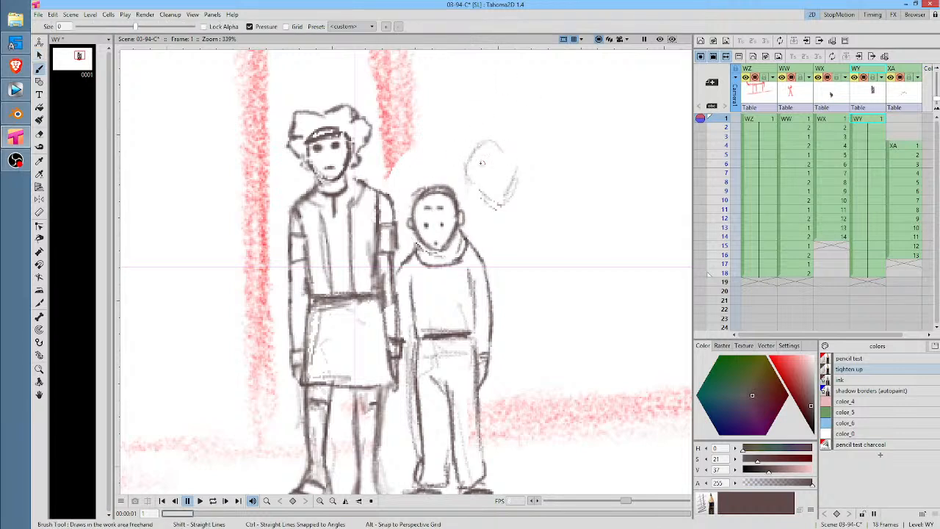
mouse_move(482, 162)
left_mouse_down()
mouse_move(473, 169)
mouse_move(489, 161)
mouse_move(515, 190)
mouse_move(478, 202)
mouse_move(497, 210)
mouse_move(516, 188)
left_mouse_up()
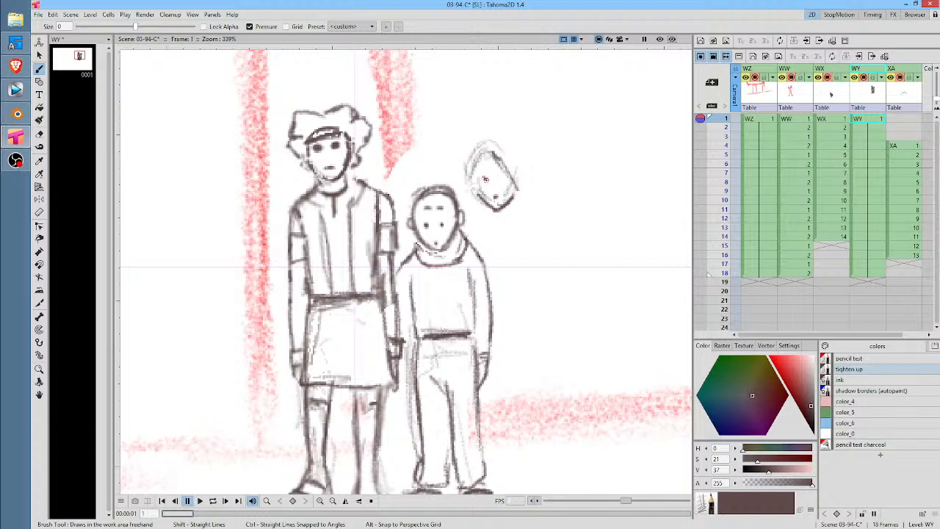
mouse_move(479, 158)
left_mouse_down()
mouse_move(474, 188)
mouse_move(469, 147)
mouse_move(464, 202)
mouse_move(486, 132)
mouse_move(500, 130)
mouse_move(538, 174)
mouse_move(536, 210)
mouse_move(515, 219)
mouse_move(514, 171)
mouse_move(518, 222)
mouse_move(506, 233)
mouse_move(527, 238)
mouse_move(538, 185)
mouse_move(491, 140)
mouse_move(499, 134)
mouse_move(539, 197)
mouse_move(485, 143)
mouse_move(468, 169)
mouse_move(514, 225)
mouse_move(529, 205)
mouse_move(545, 221)
mouse_move(546, 261)
left_mouse_up()
left_click_drag(490, 226, 503, 272)
Select the third onlooker's head and move it slightly lower and farther from the second onlooker
key("s")
mouse_move(528, 112)
left_mouse_down()
mouse_move(461, 150)
mouse_move(489, 259)
mouse_move(582, 133)
mouse_move(563, 112)
mouse_move(566, 125)
left_mouse_up()
mouse_move(525, 199)
left_mouse_down()
mouse_move(558, 207)
mouse_move(563, 252)
mouse_move(504, 242)
mouse_move(491, 274)
left_mouse_up()
Draw the third onlooker's near shoulder, arm and torso side, the waistline, and the long outer line of the near leg
key("b")
left_click_drag(502, 231, 494, 268)
left_click_drag(500, 249, 495, 266)
mouse_move(495, 265)
left_mouse_down()
mouse_move(513, 286)
mouse_move(513, 313)
mouse_move(555, 305)
mouse_move(507, 331)
mouse_move(516, 440)
mouse_move(514, 430)
left_mouse_up()
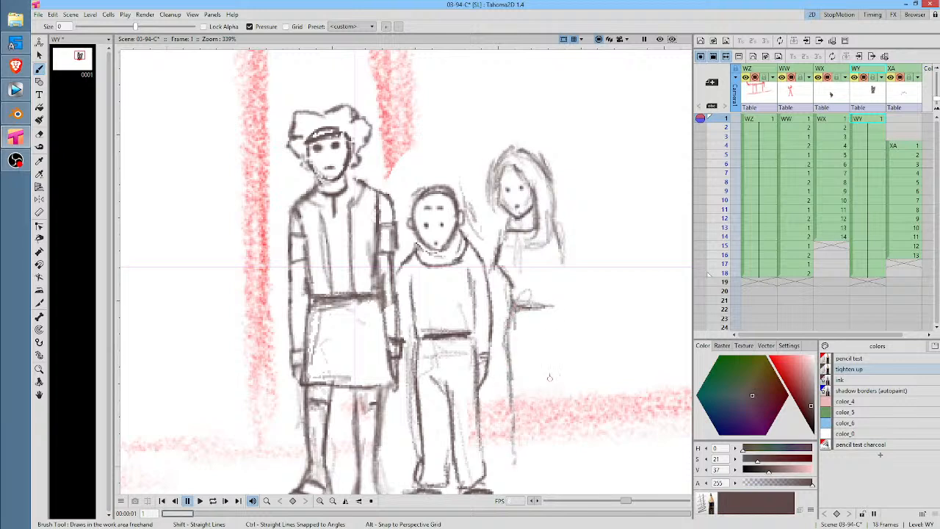
scroll(549, 378, "down", 3)
left_click_drag(490, 213, 498, 266)
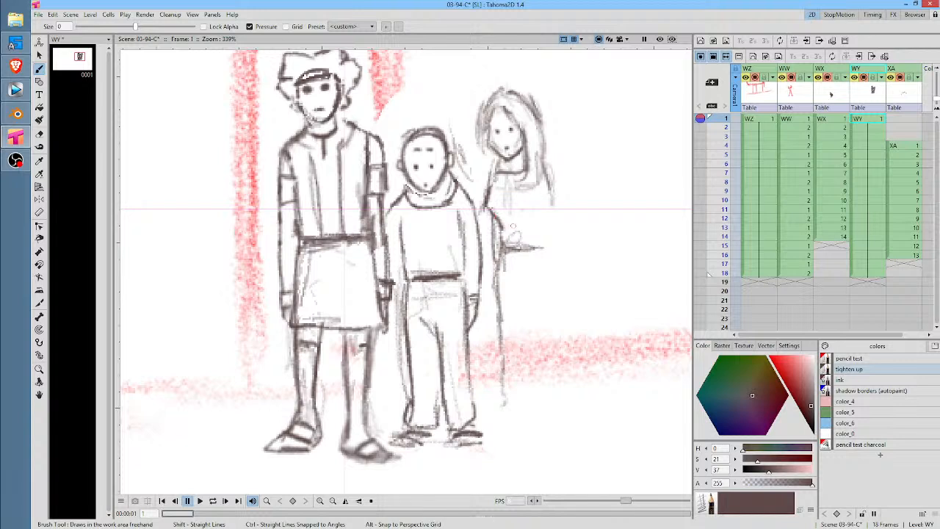
Sketch the third onlooker's far shoulder, arm and hand, the hips, and the far leg down to the foot
left_click_drag(547, 161, 562, 215)
mouse_move(547, 212)
left_mouse_down()
mouse_move(553, 274)
mouse_move(565, 279)
left_mouse_up()
left_click_drag(545, 238, 558, 328)
left_click_drag(538, 254, 506, 294)
mouse_move(527, 316)
left_mouse_down()
mouse_move(560, 265)
mouse_move(510, 269)
mouse_move(543, 348)
mouse_move(526, 329)
mouse_move(535, 407)
mouse_move(559, 414)
mouse_move(540, 415)
mouse_move(545, 408)
mouse_move(534, 432)
mouse_move(562, 428)
left_mouse_up()
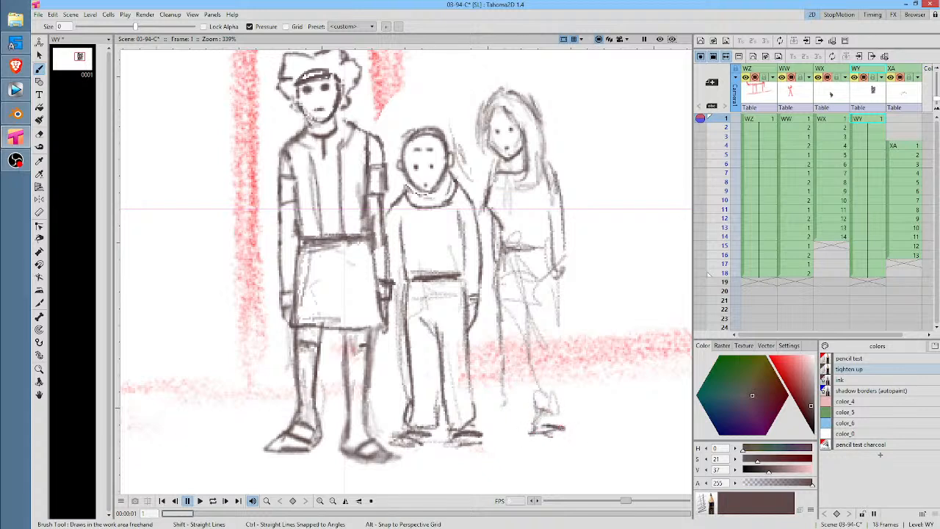
Sketch the girl's body with the tighten up brush style, adding arm, trouser leg, foot and chest lines
mouse_move(503, 408)
left_mouse_down()
mouse_move(483, 421)
mouse_move(513, 412)
mouse_move(497, 403)
mouse_move(515, 393)
mouse_move(524, 339)
mouse_move(535, 353)
mouse_move(536, 264)
mouse_move(568, 249)
mouse_move(544, 192)
mouse_move(510, 212)
mouse_move(546, 205)
mouse_move(537, 162)
mouse_move(547, 154)
mouse_move(569, 222)
mouse_move(483, 216)
left_mouse_up()
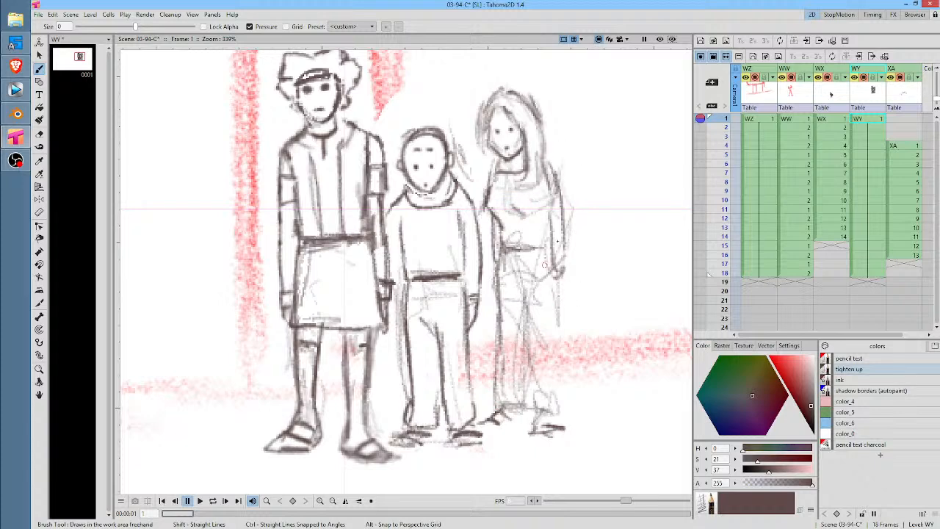
left_click_drag(580, 243, 405, 277)
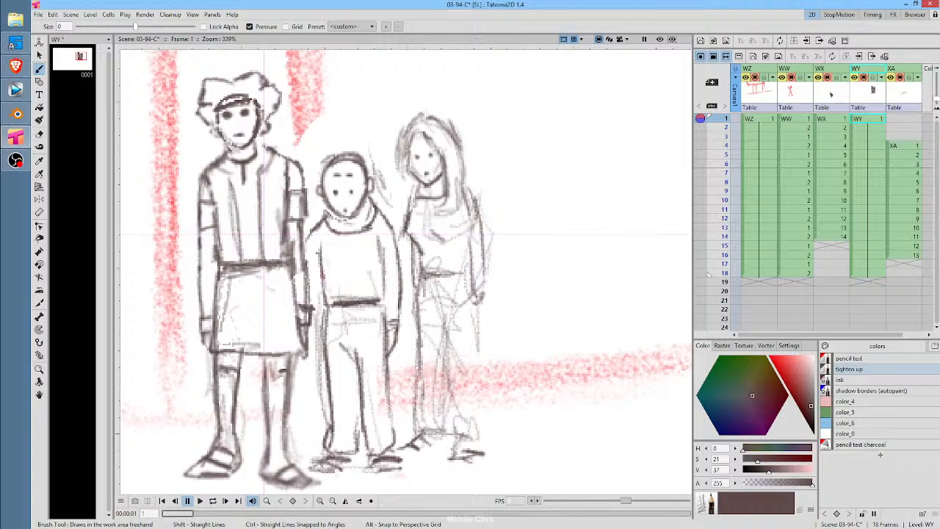
mouse_move(485, 257)
left_mouse_down()
mouse_move(467, 312)
mouse_move(480, 386)
left_mouse_up()
left_click_drag(474, 323, 463, 410)
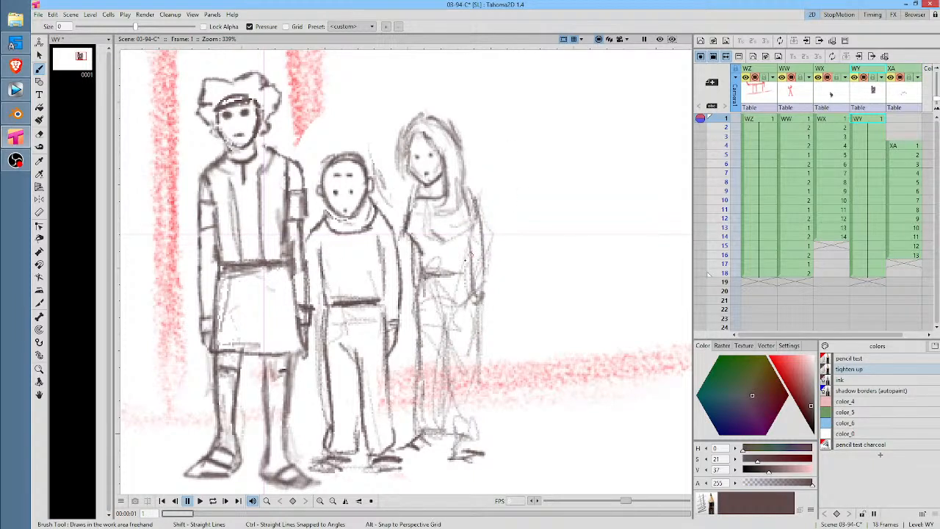
mouse_move(444, 322)
left_mouse_down()
mouse_move(457, 432)
mouse_move(486, 429)
mouse_move(479, 313)
mouse_move(464, 432)
mouse_move(426, 296)
mouse_move(414, 400)
left_mouse_up()
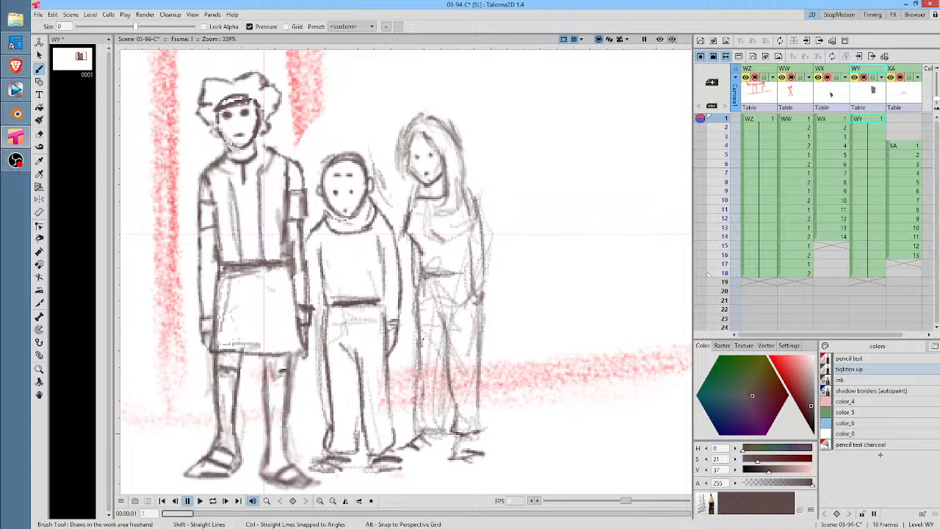
mouse_move(441, 237)
left_mouse_down()
mouse_move(461, 234)
mouse_move(440, 262)
mouse_move(473, 203)
mouse_move(413, 194)
mouse_move(410, 210)
left_mouse_up()
Sketch a loose practice face in the empty space beside the girl and delete it
mouse_move(537, 138)
left_mouse_down()
mouse_move(555, 162)
mouse_move(554, 244)
mouse_move(526, 238)
mouse_move(533, 146)
mouse_move(571, 260)
mouse_move(614, 177)
mouse_move(547, 152)
mouse_move(580, 284)
left_mouse_up()
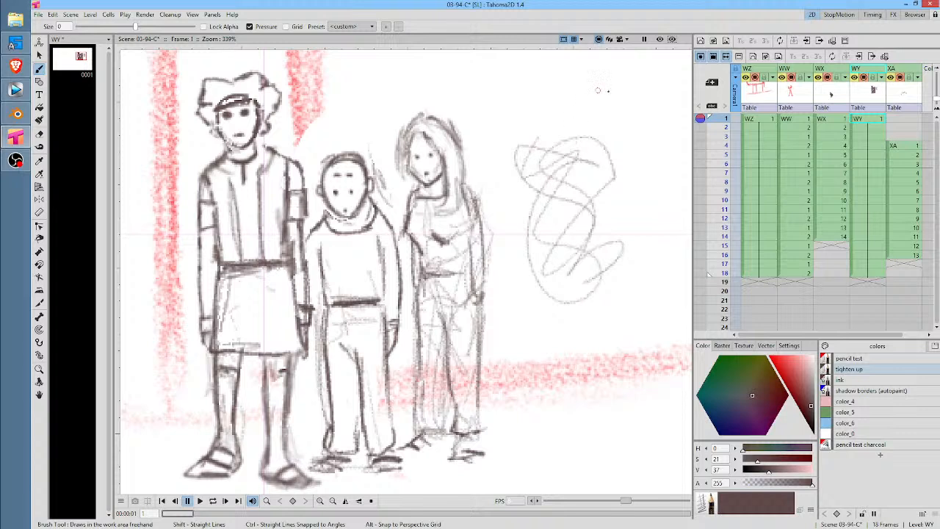
mouse_move(551, 191)
left_mouse_down()
mouse_move(552, 235)
mouse_move(543, 207)
mouse_move(562, 235)
mouse_move(545, 172)
mouse_move(549, 184)
mouse_move(580, 193)
left_mouse_up()
mouse_move(551, 247)
left_mouse_down()
mouse_move(551, 272)
mouse_move(594, 258)
mouse_move(575, 273)
left_mouse_up()
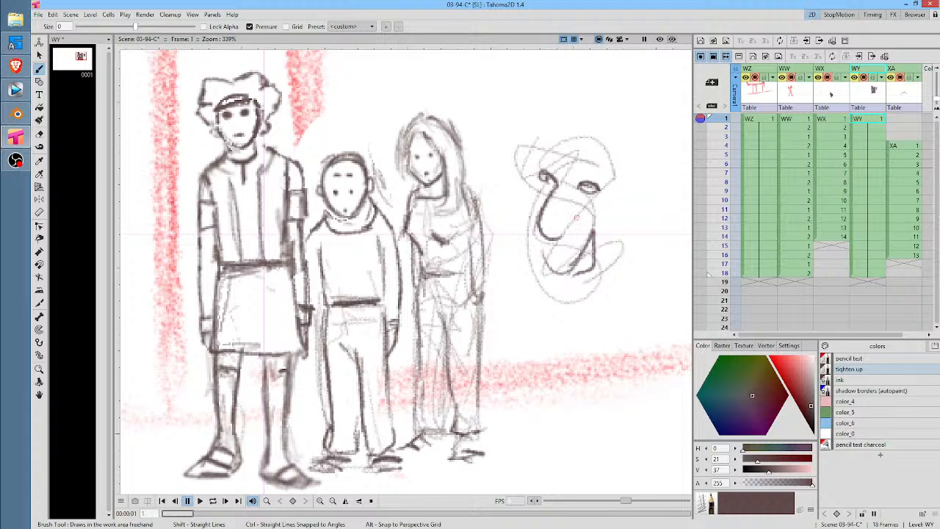
mouse_move(522, 172)
left_mouse_down()
mouse_move(573, 316)
mouse_move(553, 294)
mouse_move(626, 254)
mouse_move(622, 166)
left_mouse_up()
key("s")
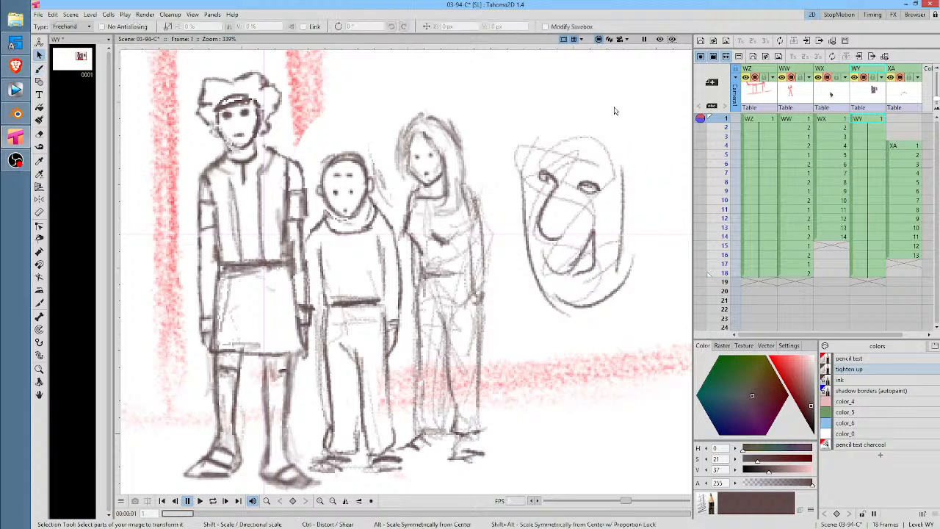
mouse_move(569, 92)
left_mouse_down()
mouse_move(508, 238)
mouse_move(595, 335)
mouse_move(625, 106)
left_mouse_up()
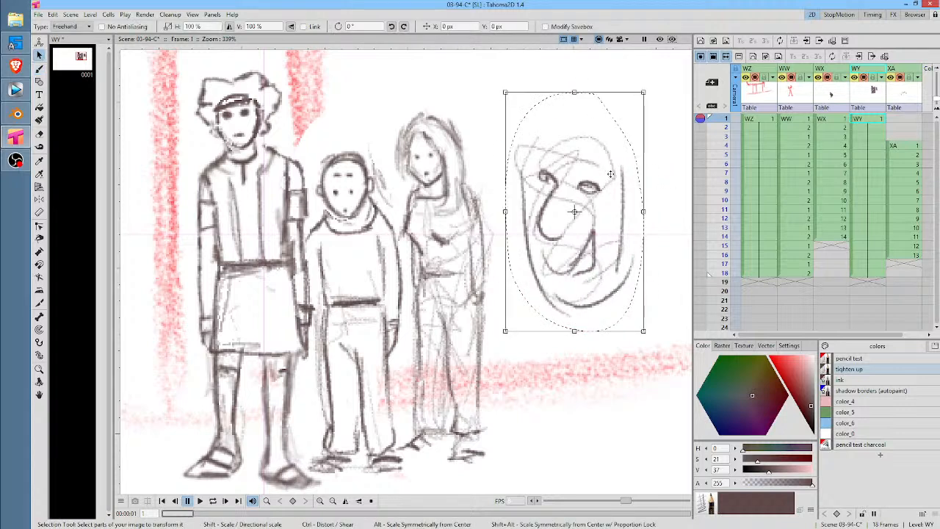
key("Delete")
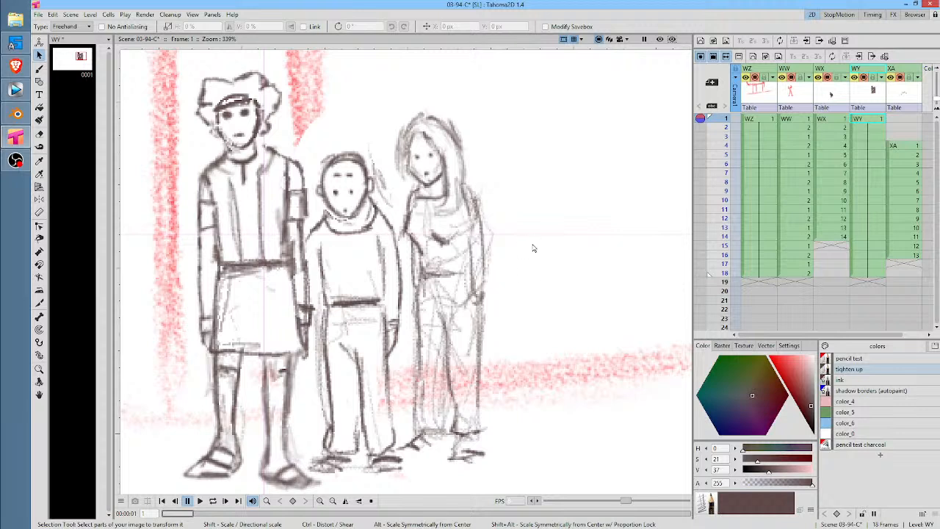
Darken the girl's long hair outline on both sides of her face and draw the neckline below her chin
key("b")
mouse_move(412, 125)
left_mouse_down()
mouse_move(400, 155)
mouse_move(404, 197)
left_mouse_up()
mouse_move(403, 144)
left_mouse_down()
mouse_move(412, 214)
mouse_move(415, 186)
left_mouse_up()
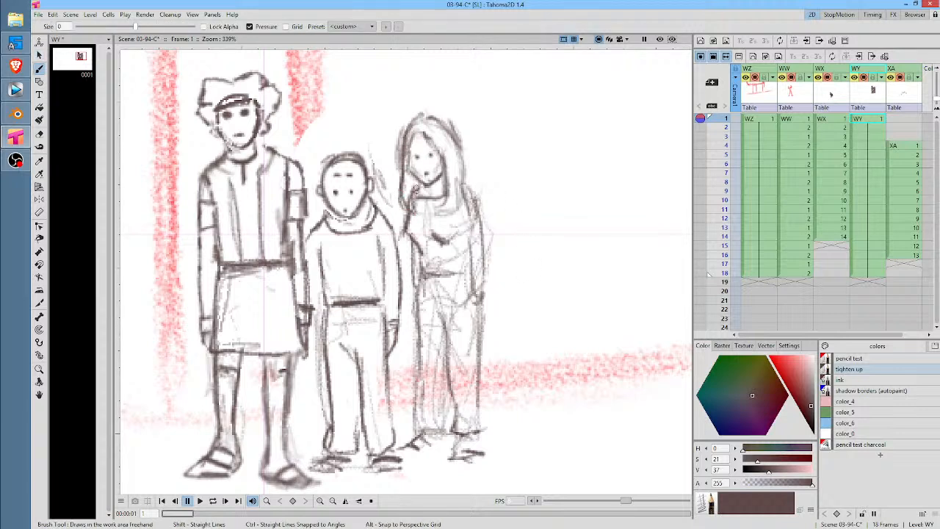
mouse_move(403, 132)
left_mouse_down()
mouse_move(425, 114)
mouse_move(455, 131)
mouse_move(464, 184)
left_mouse_up()
mouse_move(441, 147)
left_mouse_down()
mouse_move(438, 208)
mouse_move(464, 199)
left_mouse_up()
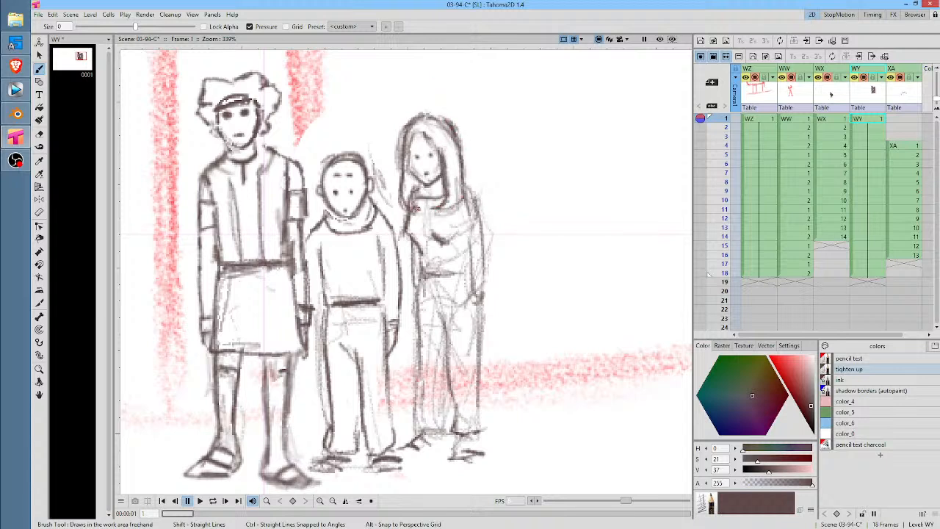
key("a")
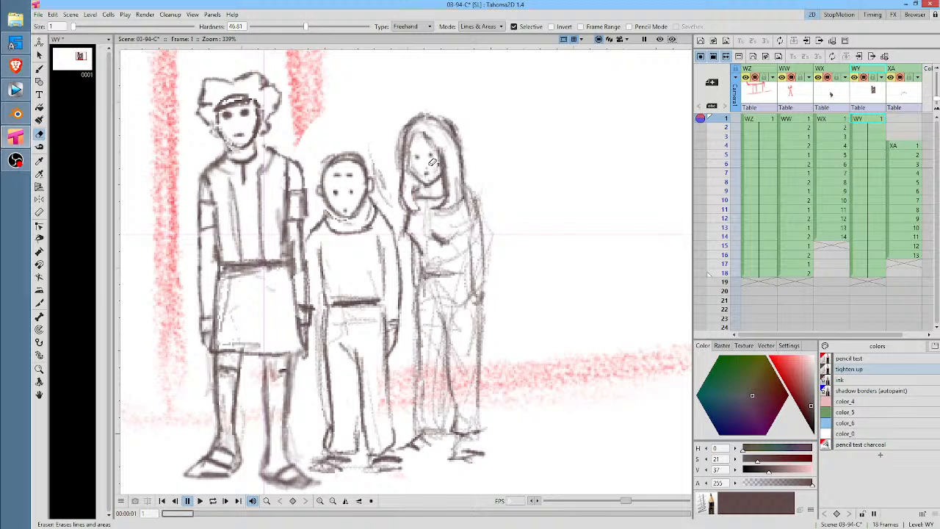
key("b")
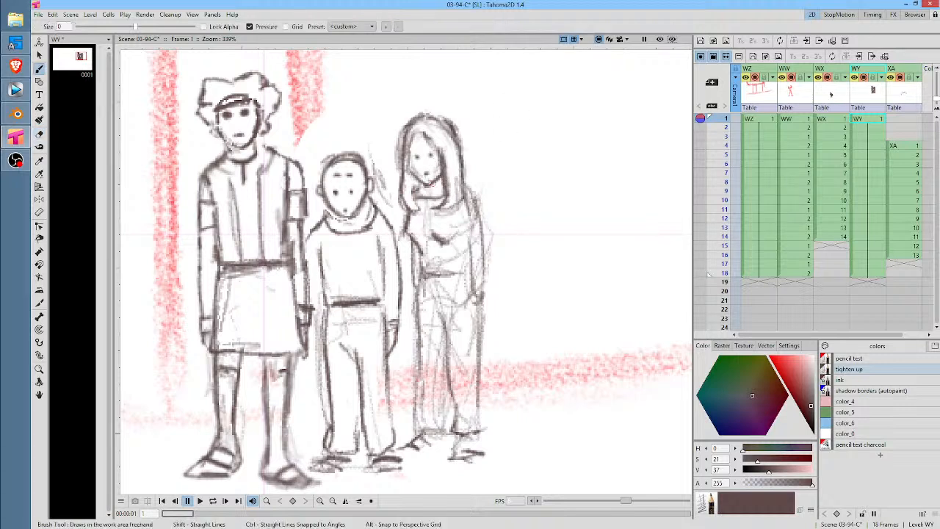
mouse_move(420, 208)
left_mouse_down()
mouse_move(414, 190)
mouse_move(438, 189)
left_mouse_up()
Select the girl's head and hair, scale them to about 94.5%, and reposition them over the shoulders
key("s")
mouse_move(448, 102)
left_mouse_down()
mouse_move(391, 169)
mouse_move(394, 208)
mouse_move(408, 217)
mouse_move(429, 205)
mouse_move(436, 216)
mouse_move(460, 211)
mouse_move(474, 198)
mouse_move(463, 121)
mouse_move(474, 100)
left_mouse_up()
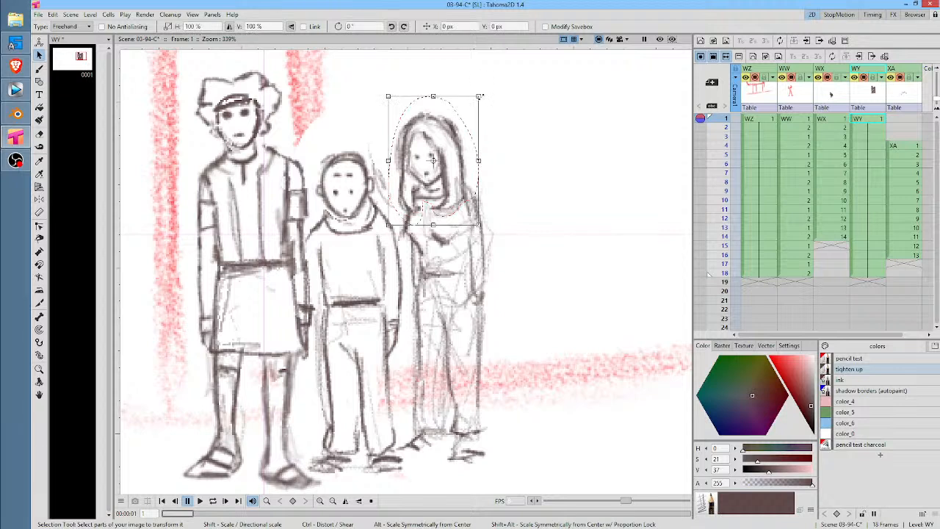
left_click_drag(388, 160, 393, 160)
mouse_move(457, 167)
left_mouse_down()
mouse_move(466, 167)
mouse_move(457, 158)
left_mouse_up()
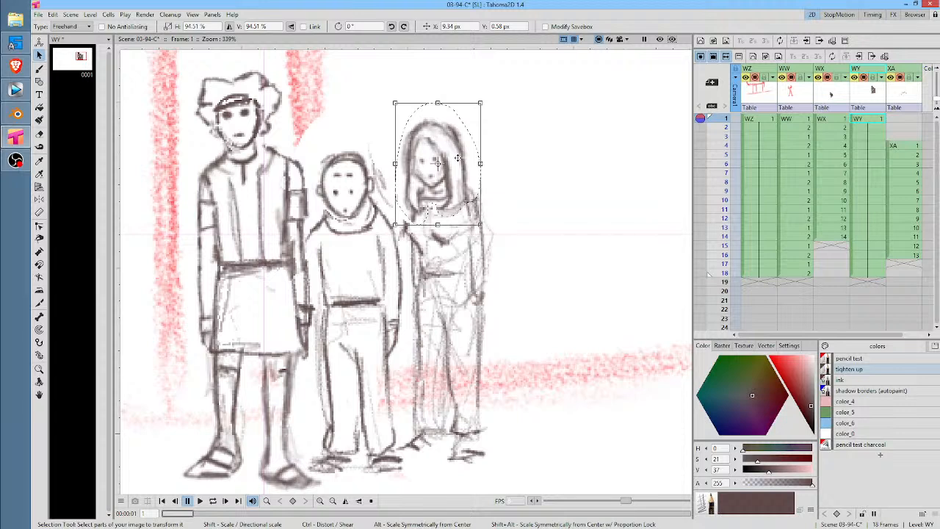
Redraw the girl's shoulder line below the hair and clean up the excess stroke
key("b")
left_click_drag(418, 204, 409, 226)
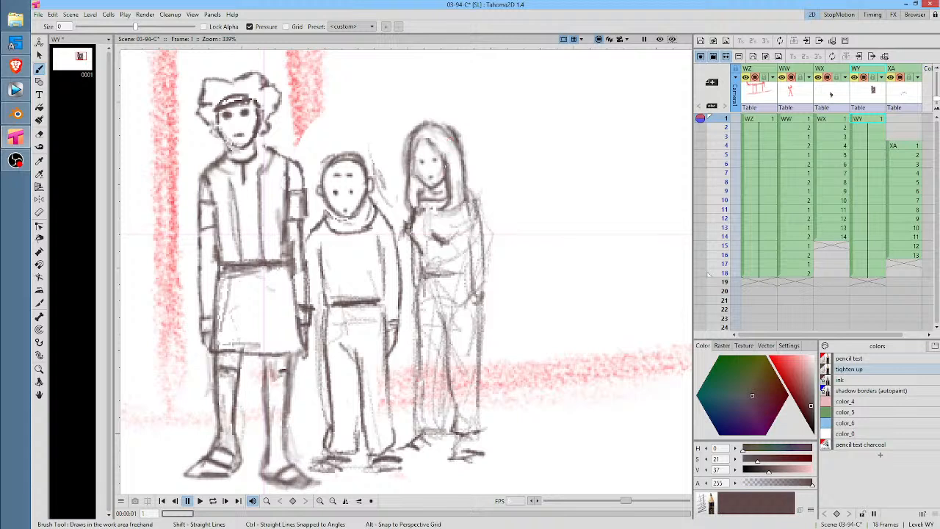
key("a")
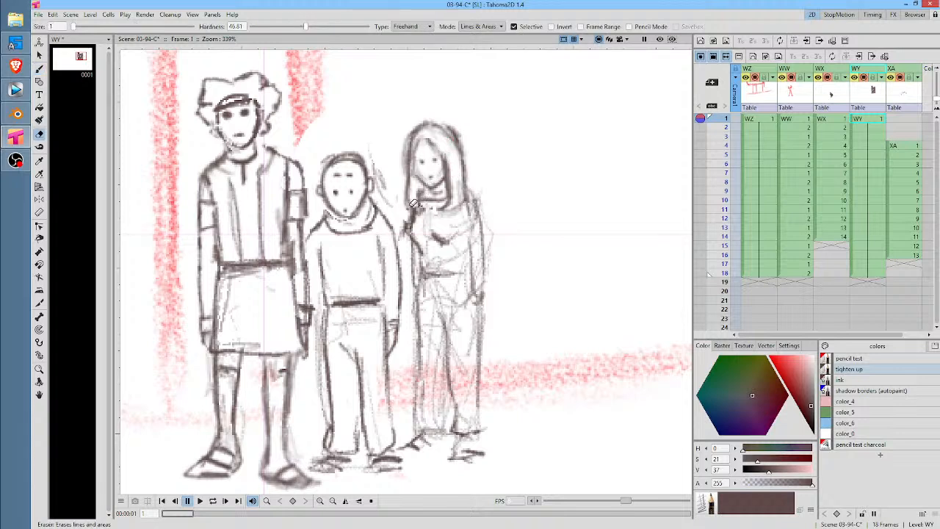
key("b")
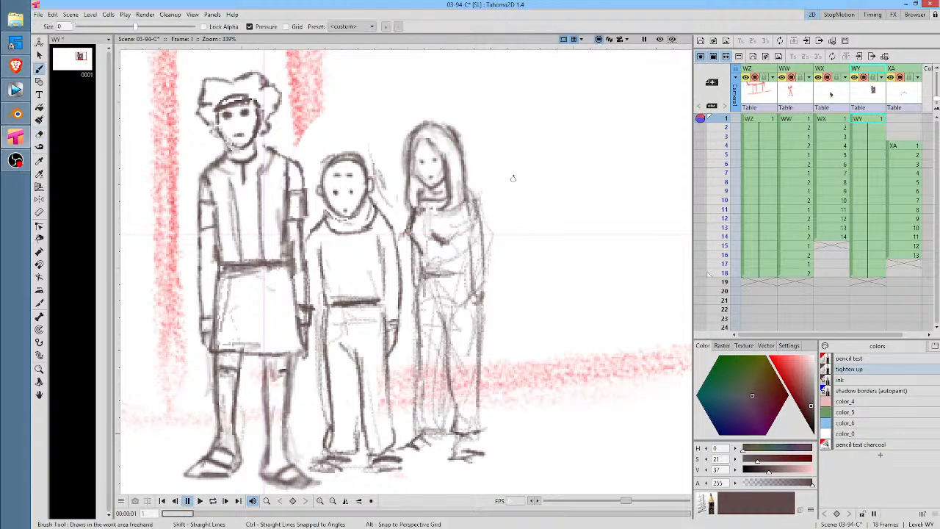
Darken the girl's hip and trouser leg outlines and draw her hanging hand beside the hip
mouse_move(417, 286)
left_mouse_down()
mouse_move(423, 277)
mouse_move(413, 340)
mouse_move(422, 382)
left_mouse_up()
left_click_drag(413, 330, 439, 431)
mouse_move(453, 376)
left_mouse_down()
mouse_move(451, 307)
mouse_move(485, 332)
left_mouse_up()
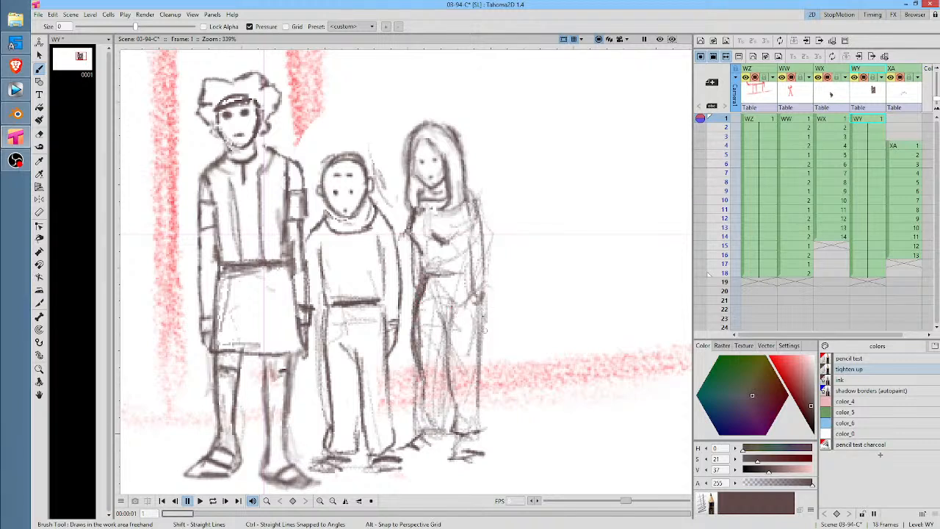
mouse_move(483, 292)
left_mouse_down()
mouse_move(485, 335)
mouse_move(485, 297)
left_mouse_up()
left_click_drag(492, 331, 495, 310)
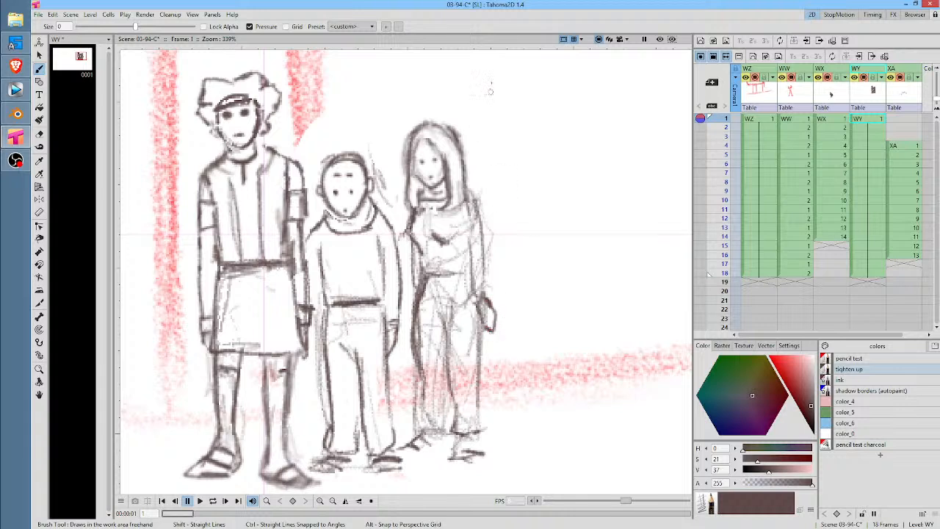
Sketch a tilted bald practice head with ears, jaw and eyebrows beside the girl and shift its eyes and brows down slightly
mouse_move(558, 171)
left_mouse_down()
mouse_move(560, 160)
mouse_move(567, 169)
mouse_move(547, 166)
mouse_move(551, 218)
mouse_move(564, 209)
mouse_move(544, 234)
mouse_move(583, 221)
mouse_move(580, 174)
mouse_move(529, 166)
mouse_move(592, 204)
mouse_move(557, 243)
mouse_move(525, 177)
mouse_move(519, 200)
mouse_move(531, 222)
mouse_move(598, 185)
mouse_move(521, 193)
mouse_move(582, 170)
mouse_move(591, 210)
mouse_move(555, 239)
mouse_move(574, 238)
mouse_move(588, 219)
mouse_move(556, 210)
left_mouse_up()
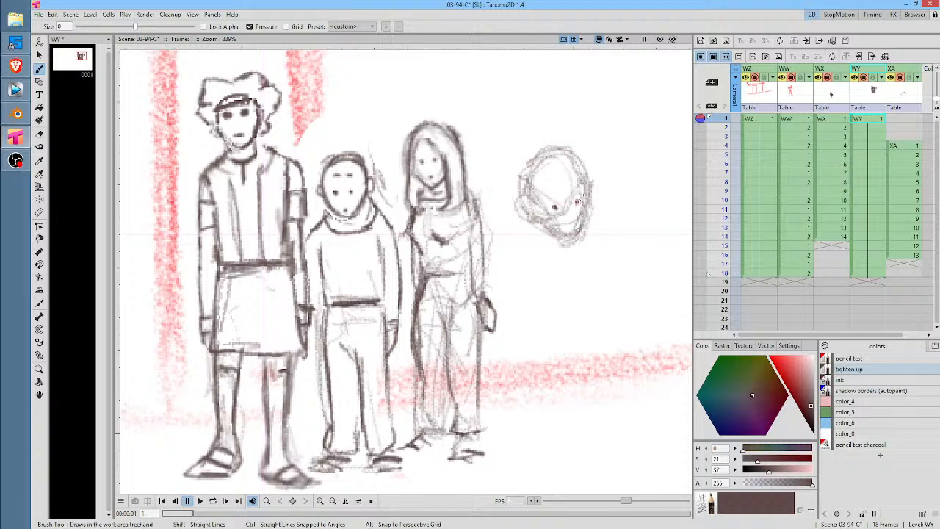
mouse_move(528, 186)
left_mouse_down()
mouse_move(518, 220)
mouse_move(517, 212)
mouse_move(544, 219)
left_mouse_up()
left_click_drag(593, 194, 592, 205)
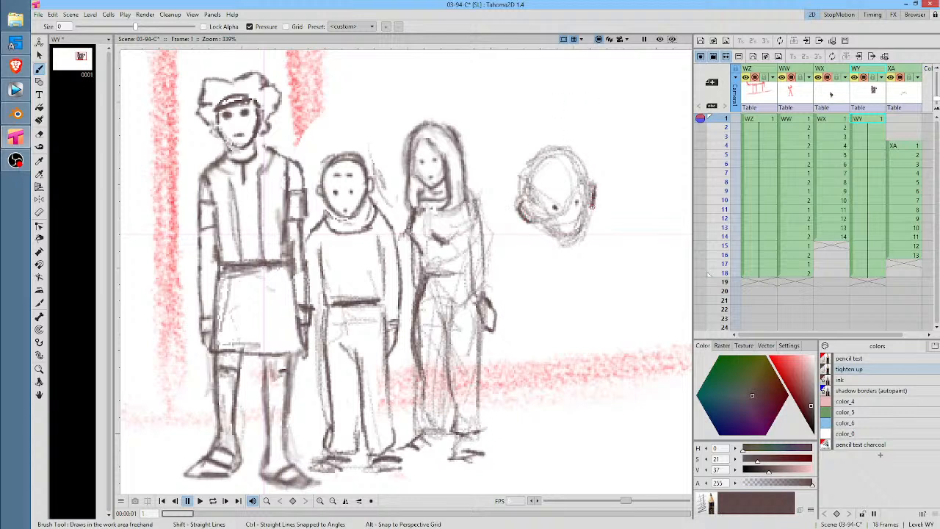
mouse_move(534, 228)
left_mouse_down()
mouse_move(578, 234)
mouse_move(578, 202)
left_mouse_up()
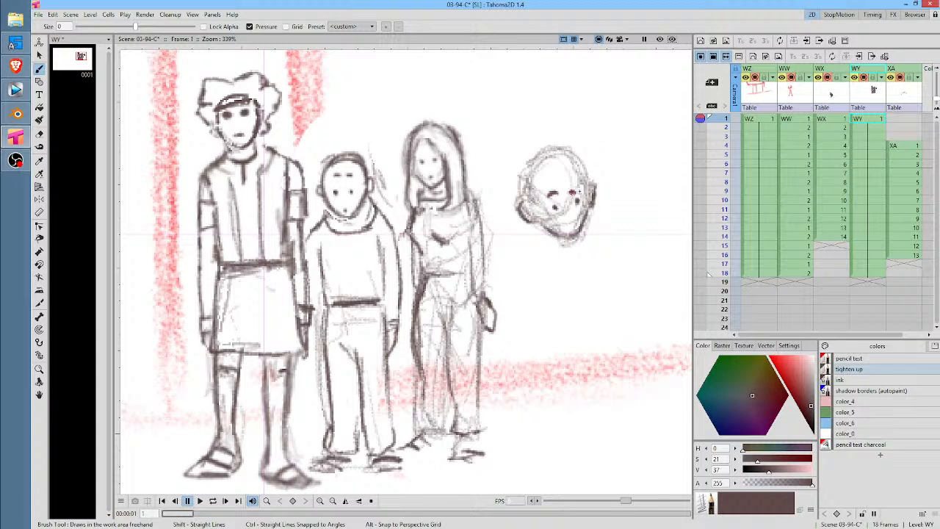
mouse_move(529, 183)
left_mouse_down()
mouse_move(535, 155)
mouse_move(552, 147)
mouse_move(581, 167)
left_mouse_up()
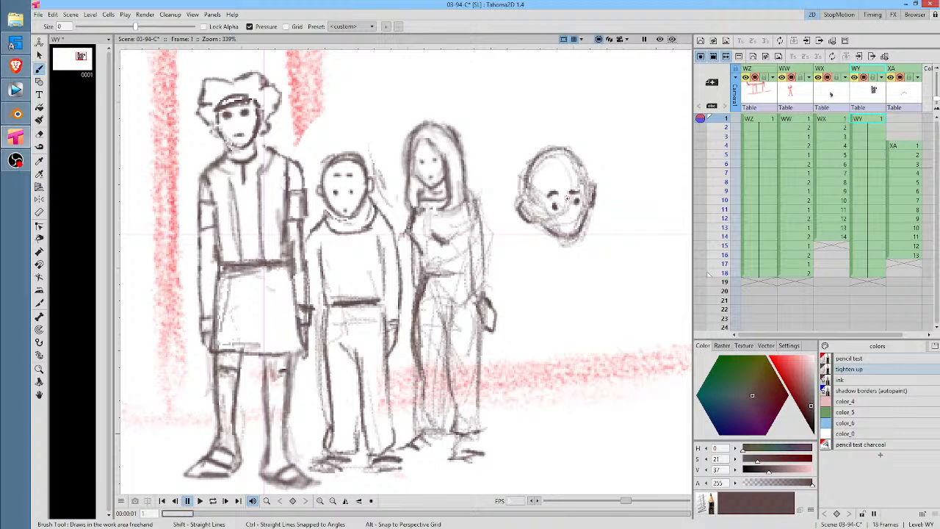
key("s")
mouse_move(575, 188)
left_mouse_down()
mouse_move(564, 183)
mouse_move(542, 195)
mouse_move(578, 217)
mouse_move(581, 182)
mouse_move(576, 205)
left_mouse_up()
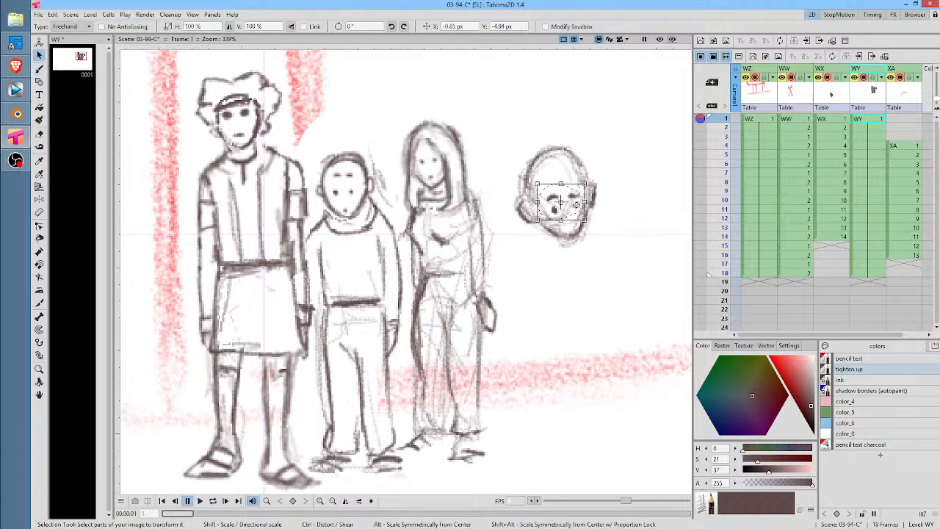
Add a nose and mouth to the practice head and redraw its eye
key("b")
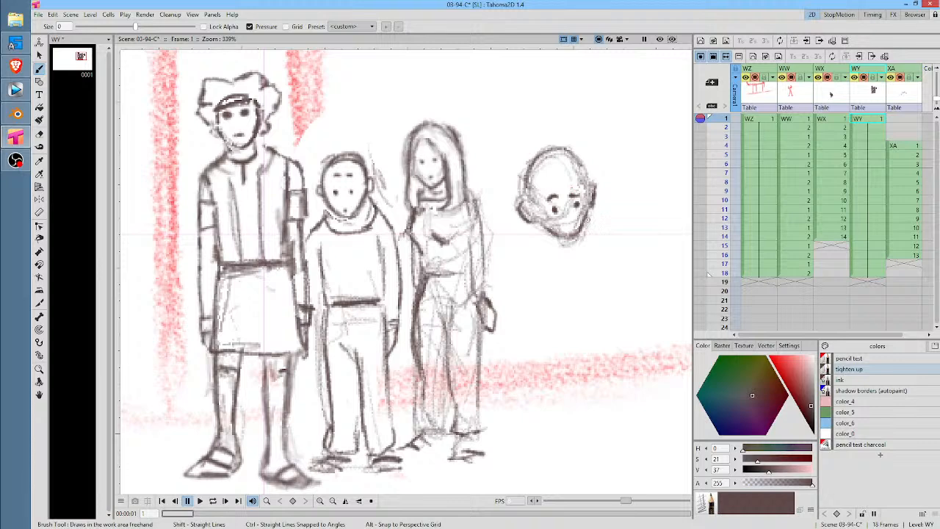
scroll(577, 232, "up", 3)
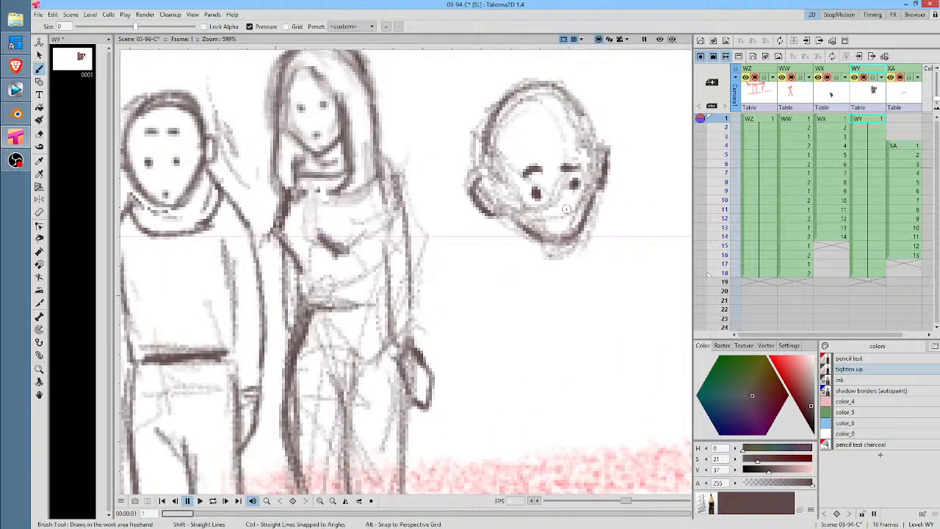
mouse_move(567, 209)
left_mouse_down()
mouse_move(566, 230)
mouse_move(544, 242)
mouse_move(575, 232)
left_mouse_up()
key("e")
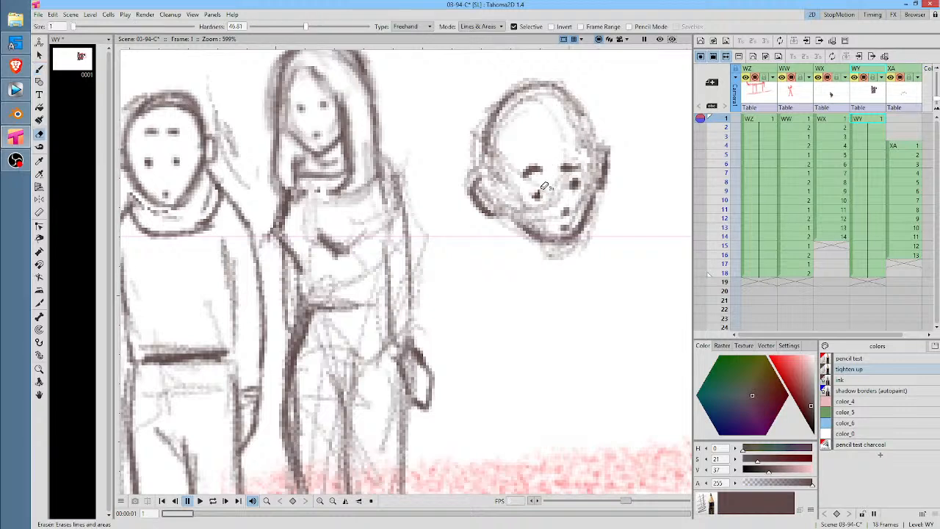
key("b")
left_click_drag(540, 190, 536, 193)
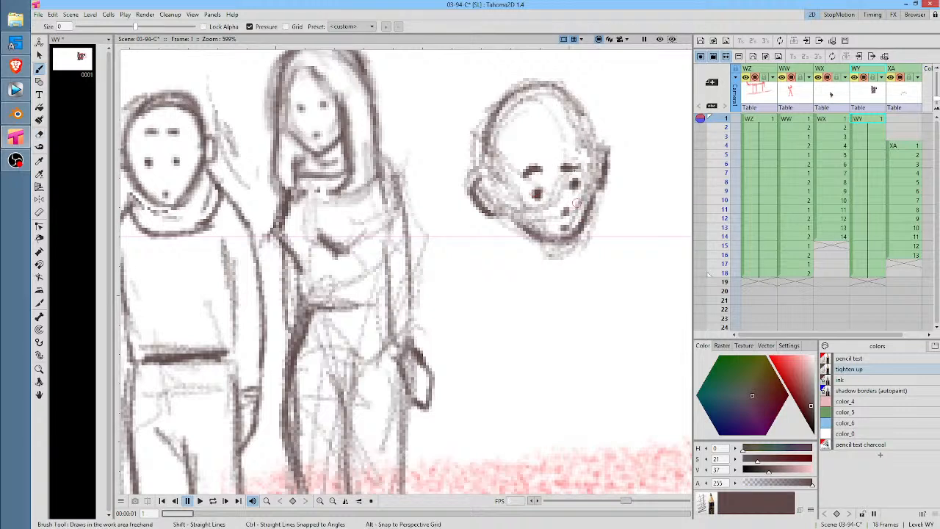
Sketch a second practice head with an eye and mouth beside the first and shift the mouth down slightly
left_click_drag(597, 236, 486, 254)
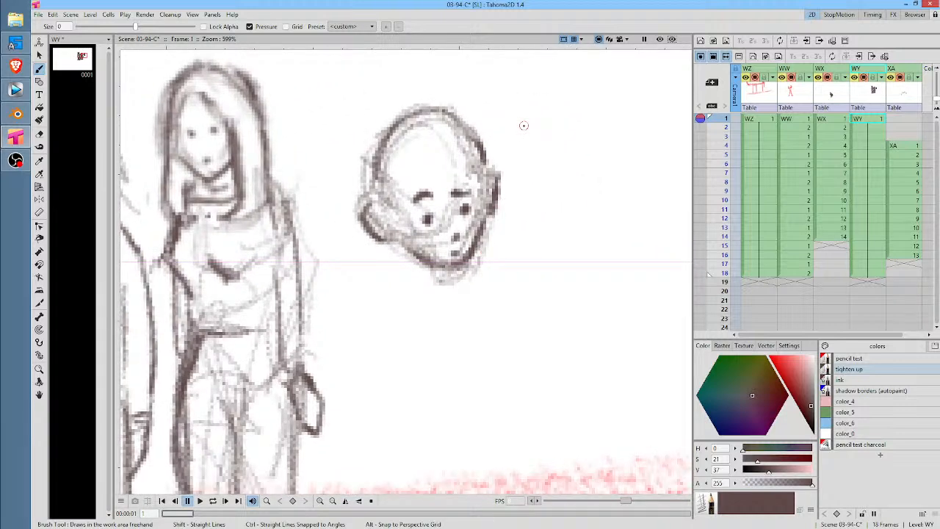
mouse_move(563, 131)
left_mouse_down()
mouse_move(550, 215)
mouse_move(547, 158)
mouse_move(567, 227)
mouse_move(517, 225)
mouse_move(532, 154)
mouse_move(547, 141)
mouse_move(526, 180)
mouse_move(548, 247)
mouse_move(524, 220)
mouse_move(565, 273)
mouse_move(591, 236)
mouse_move(588, 131)
left_mouse_up()
mouse_move(596, 173)
left_mouse_down()
mouse_move(621, 209)
mouse_move(598, 176)
mouse_move(611, 221)
mouse_move(621, 165)
mouse_move(625, 183)
mouse_move(551, 136)
mouse_move(550, 269)
mouse_move(588, 274)
mouse_move(606, 235)
mouse_move(557, 224)
left_mouse_up()
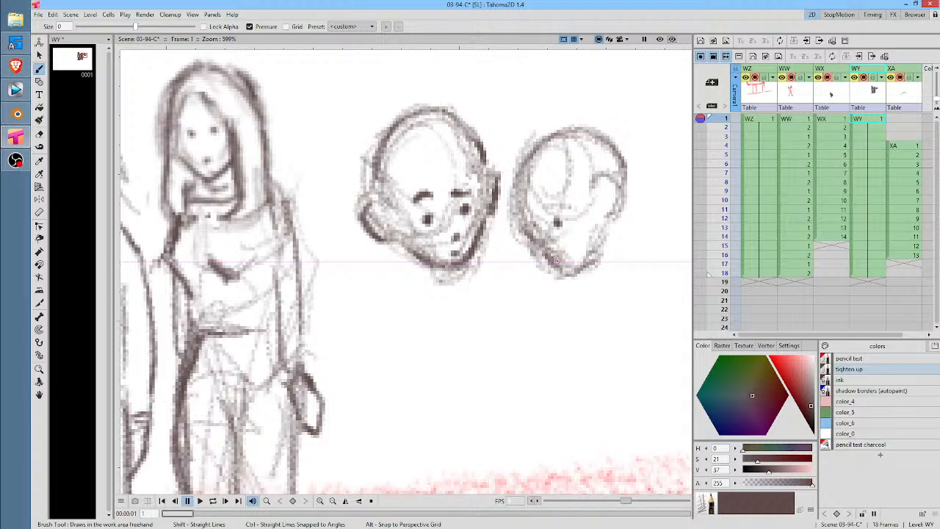
left_click_drag(556, 253, 567, 254)
key("s")
mouse_move(553, 240)
left_mouse_down()
mouse_move(579, 263)
mouse_move(565, 257)
left_mouse_up()
Remove both practice heads from the empty space beside the girl
scroll(586, 223, "down", 4)
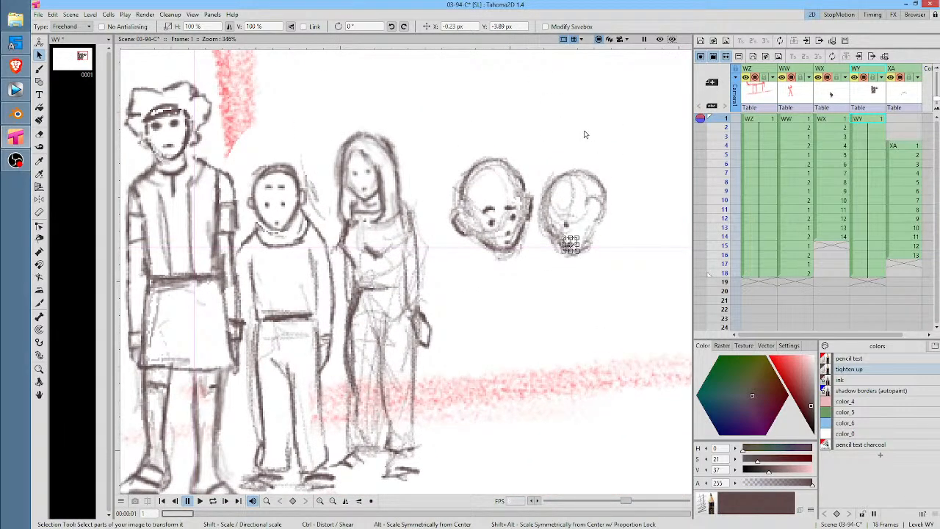
key("a")
mouse_move(582, 142)
left_mouse_down()
mouse_move(573, 126)
mouse_move(457, 147)
mouse_move(453, 234)
mouse_move(594, 281)
mouse_move(605, 143)
mouse_move(583, 141)
left_mouse_up()
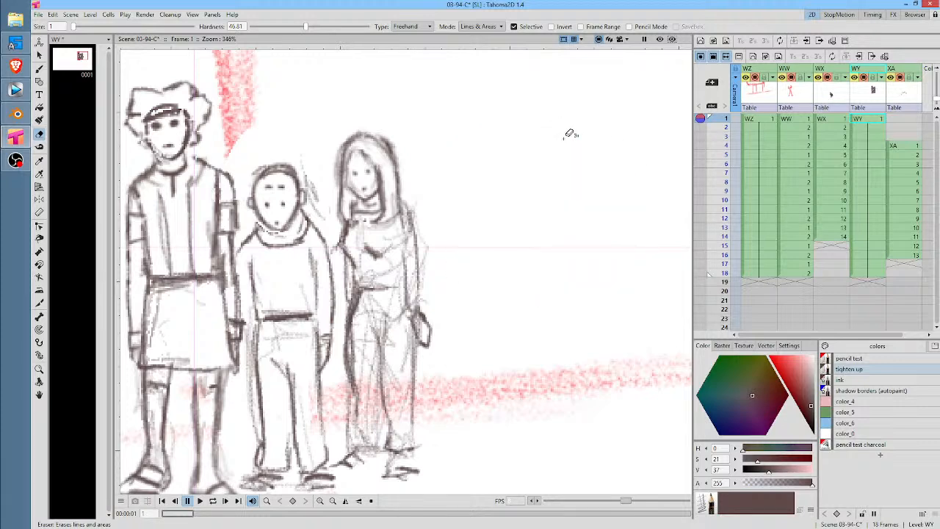
scroll(526, 164, "down", 5)
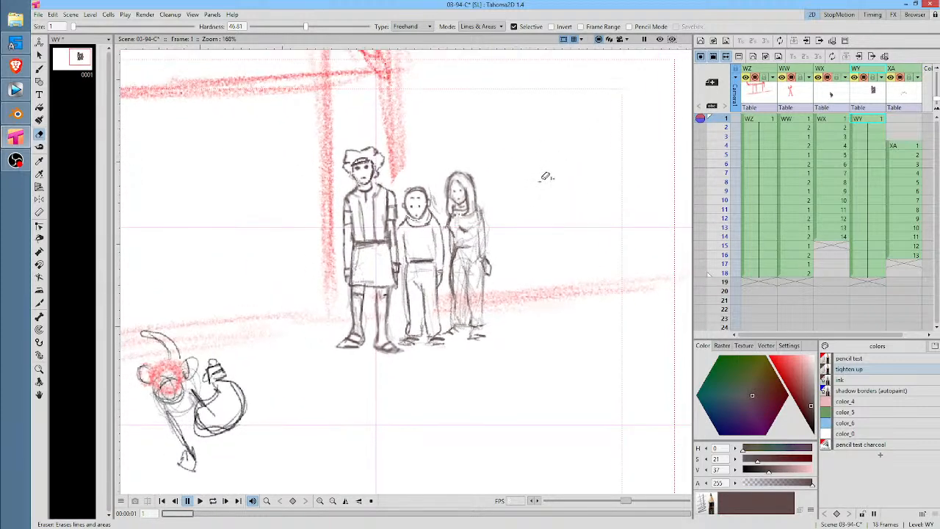
left_click_drag(546, 176, 559, 163)
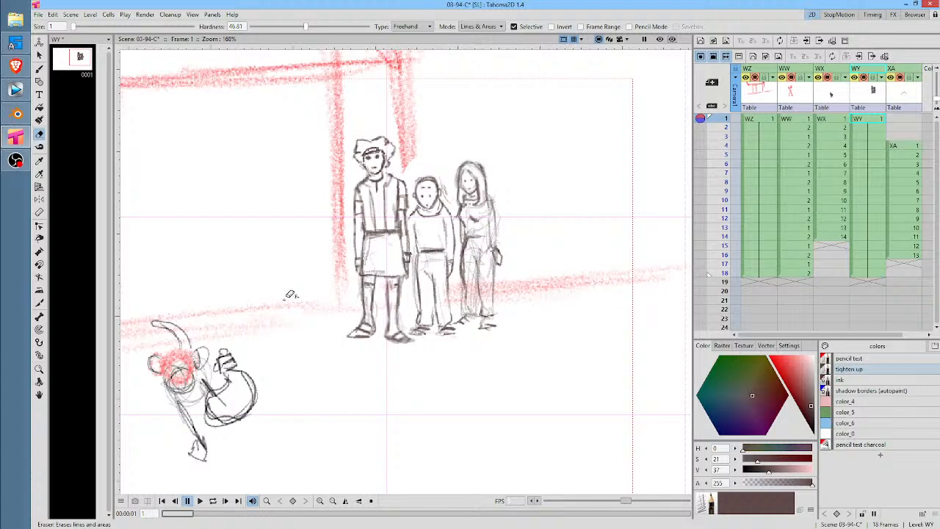
Sketch the monkey's eyes, nostrils, mouth, head outline and ears over its rough head while on level WY
left_click_drag(318, 290, 409, 244)
key("b")
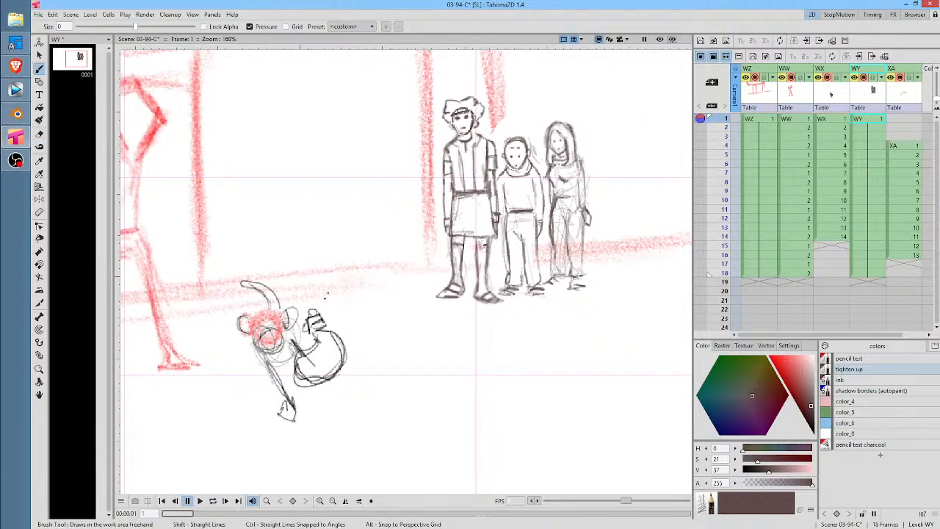
scroll(279, 332, "up", 3)
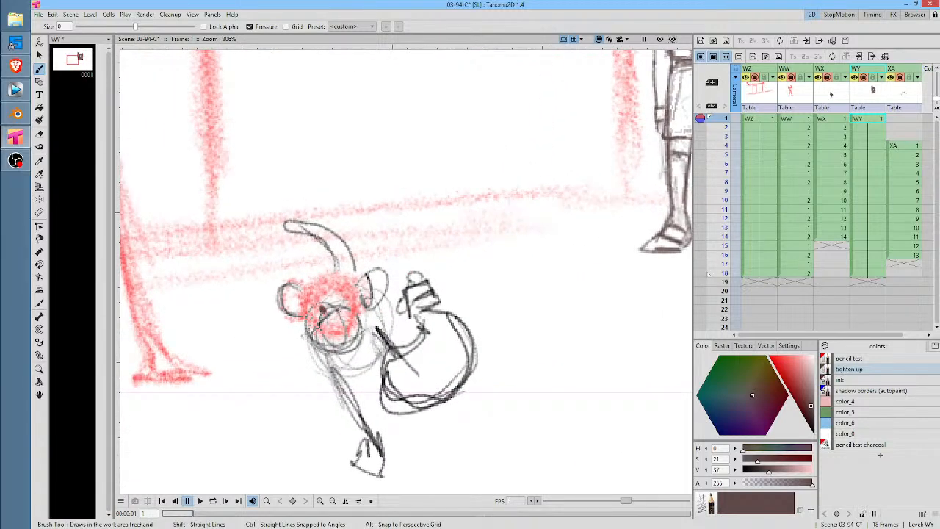
mouse_move(329, 296)
left_mouse_down()
mouse_move(316, 317)
mouse_move(309, 313)
mouse_move(331, 299)
mouse_move(351, 309)
left_mouse_up()
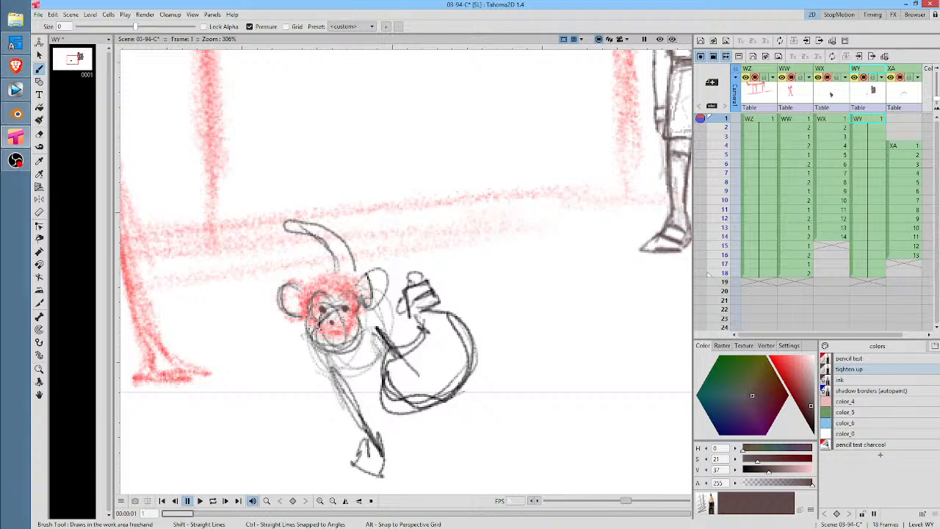
mouse_move(337, 318)
left_mouse_down()
mouse_move(348, 316)
mouse_move(322, 351)
mouse_move(354, 337)
mouse_move(331, 341)
left_mouse_up()
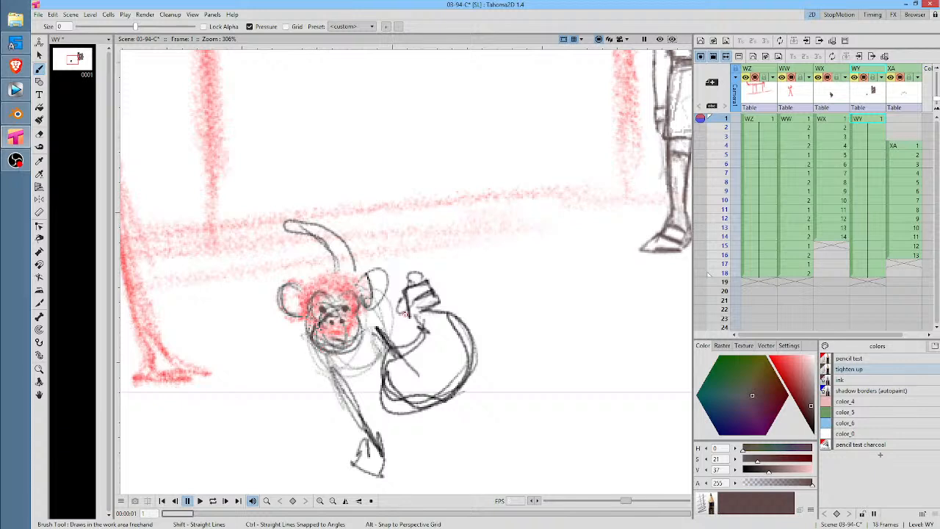
left_click_drag(307, 288, 302, 321)
mouse_move(316, 278)
left_mouse_down()
mouse_move(373, 280)
mouse_move(381, 293)
left_mouse_up()
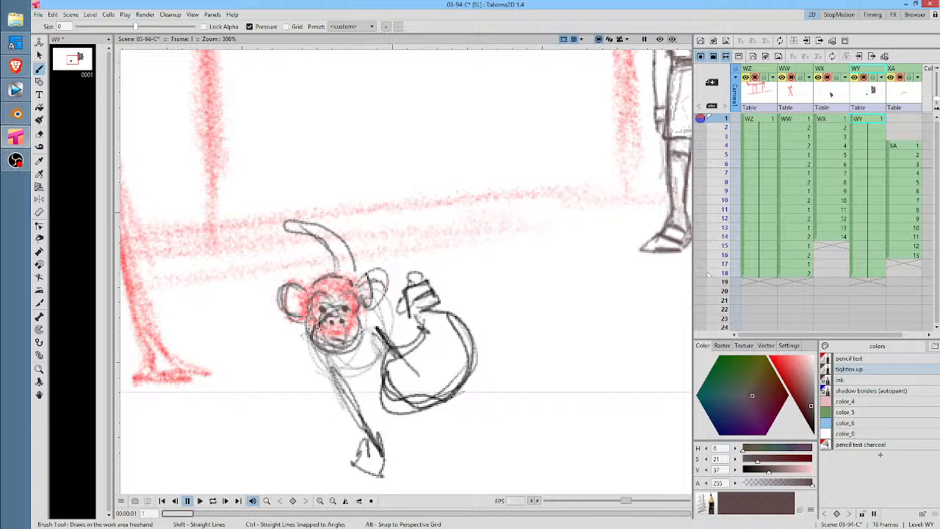
Remove the new monkey face and ear strokes from level WY
key("r")
left_click(383, 258)
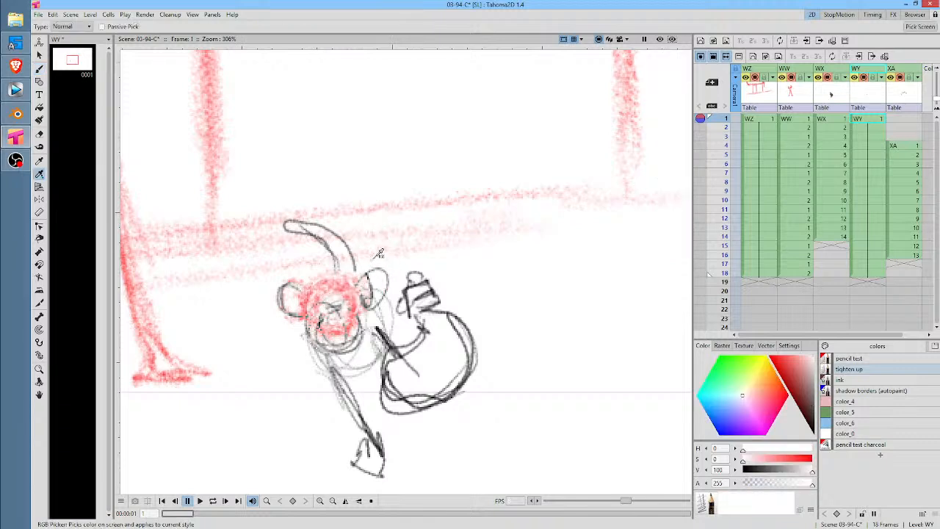
left_click(415, 233)
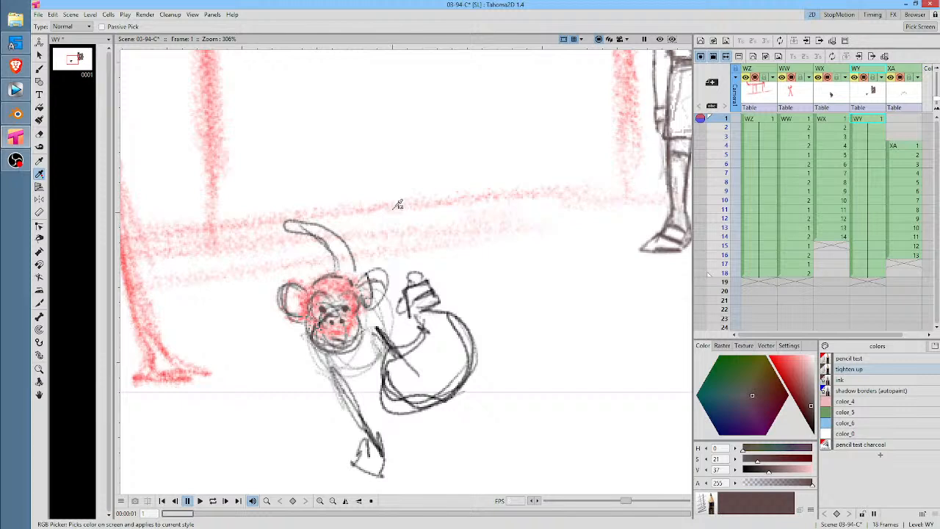
key("a")
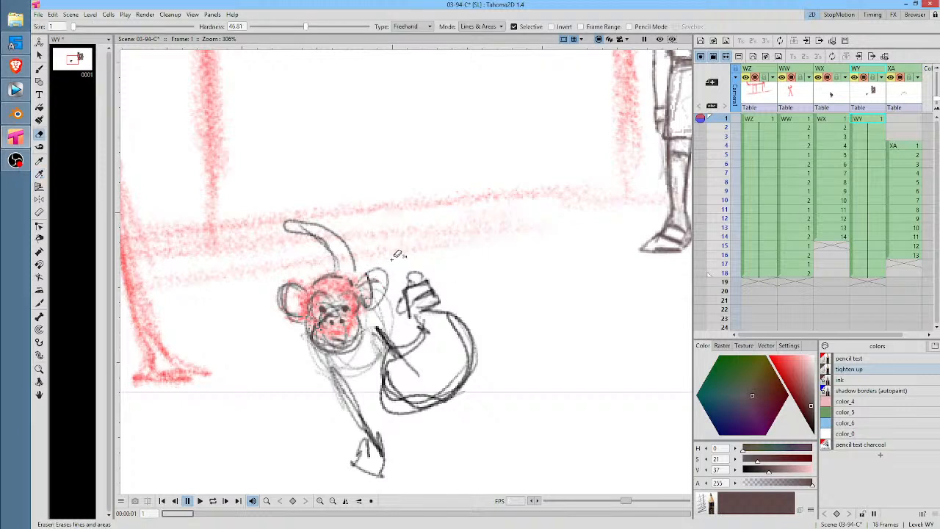
left_click(849, 369)
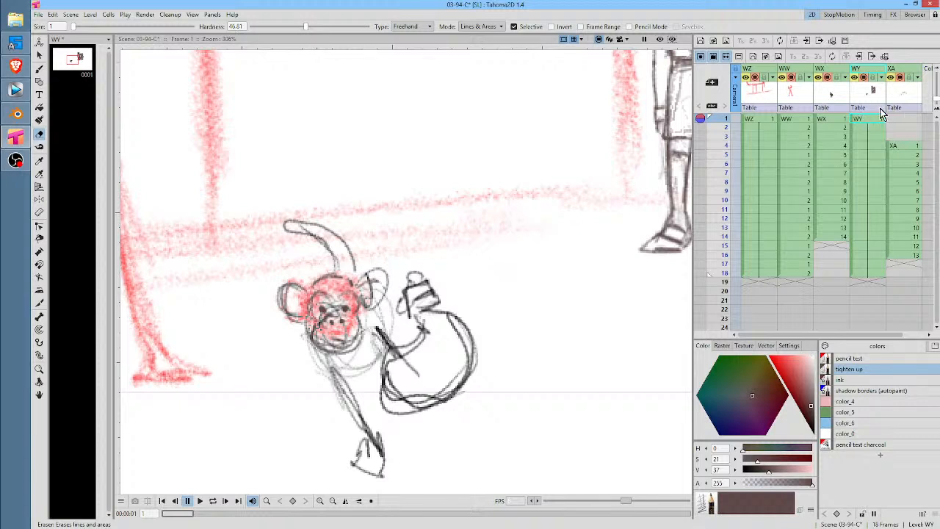
mouse_move(472, 155)
left_mouse_down()
mouse_move(303, 171)
mouse_move(545, 329)
mouse_move(455, 147)
left_mouse_up()
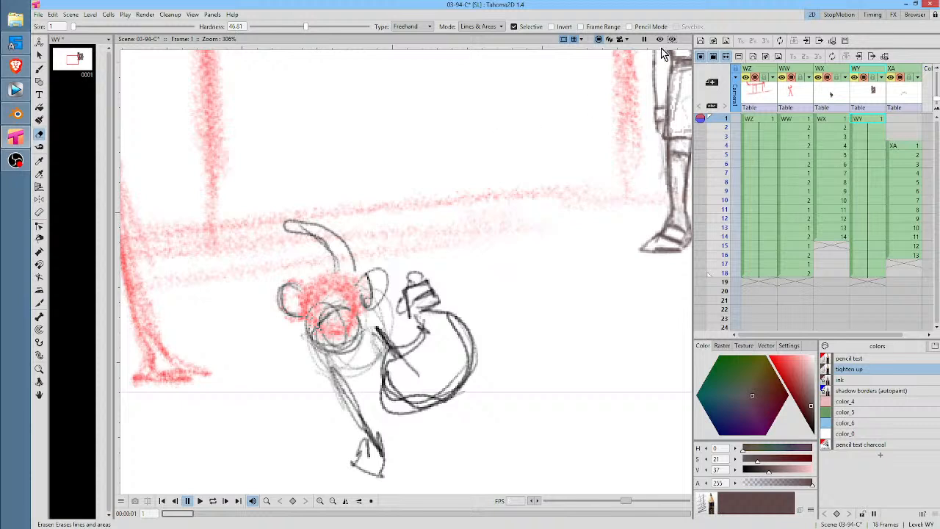
Identify the monkey's column WX by toggling its visibility, and rename that column MONKEE
left_click(826, 77)
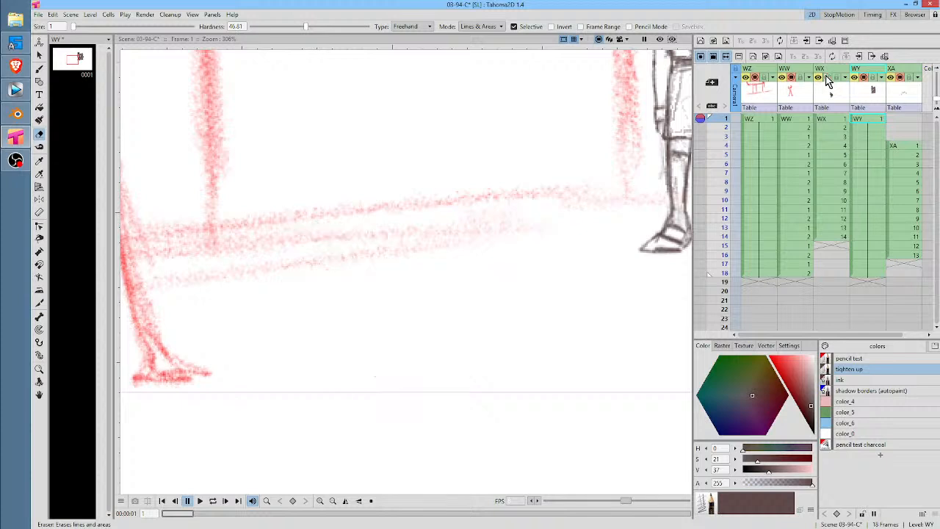
left_click(827, 78)
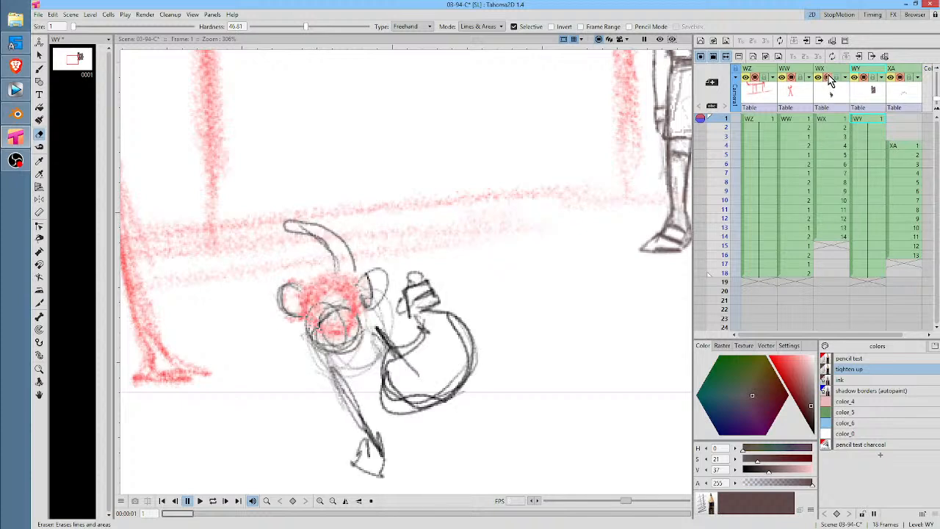
left_click(831, 69)
double_click(829, 67)
type("MONKEE")
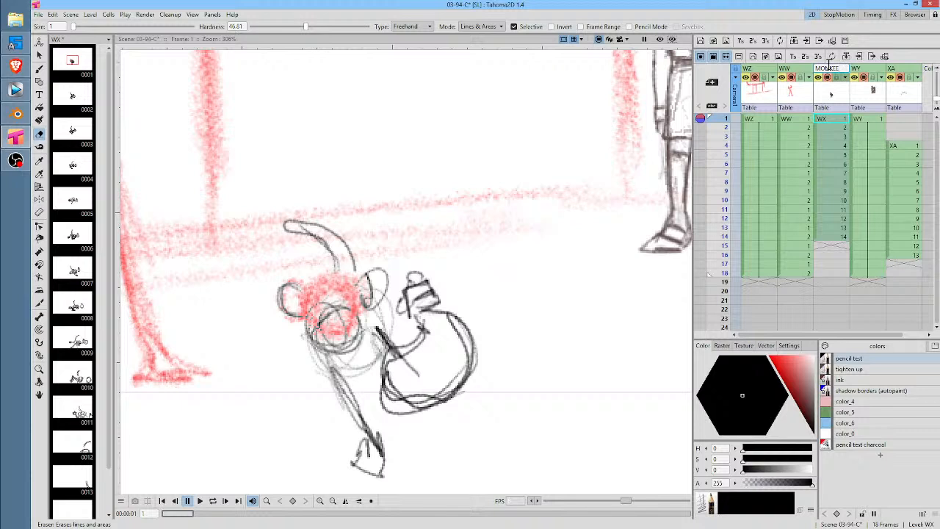
key("Return")
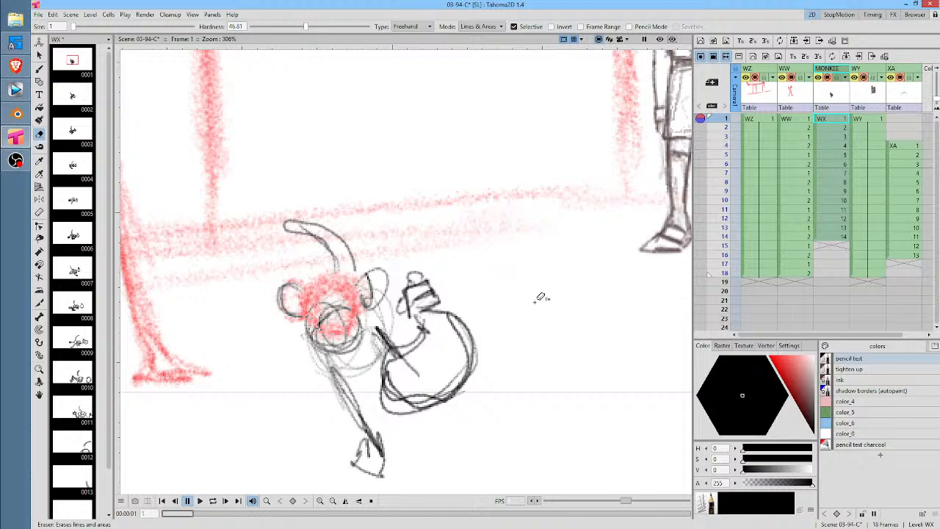
Sketch two upright blocks, one above the other, crossed by horizontal lines in the empty space beside the monkey
key("b")
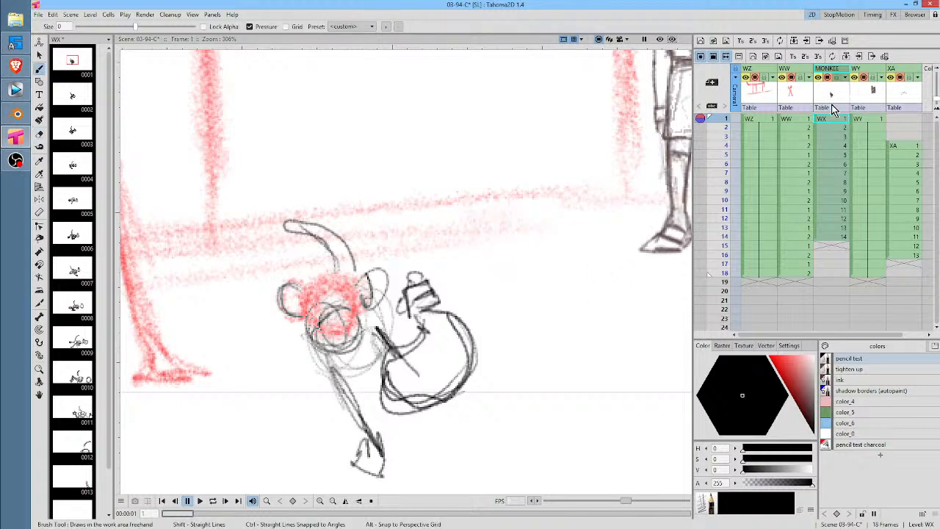
mouse_move(543, 302)
left_mouse_down()
mouse_move(544, 358)
mouse_move(560, 298)
mouse_move(560, 353)
mouse_move(542, 357)
left_mouse_up()
mouse_move(475, 298)
left_mouse_down()
mouse_move(630, 297)
mouse_move(451, 294)
mouse_move(632, 291)
mouse_move(465, 291)
mouse_move(601, 289)
mouse_move(557, 305)
left_mouse_up()
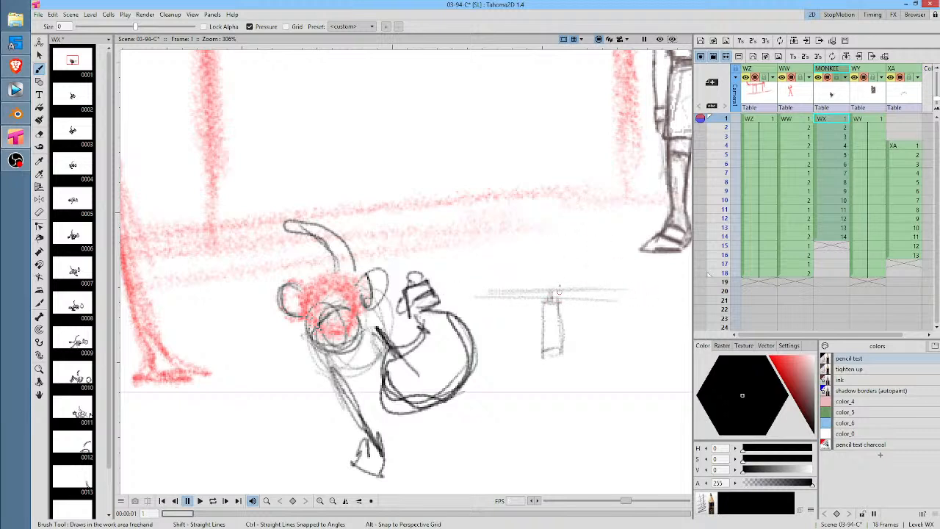
mouse_move(560, 251)
left_mouse_down()
mouse_move(561, 297)
mouse_move(587, 297)
mouse_move(577, 301)
left_mouse_up()
left_click_drag(562, 250, 574, 248)
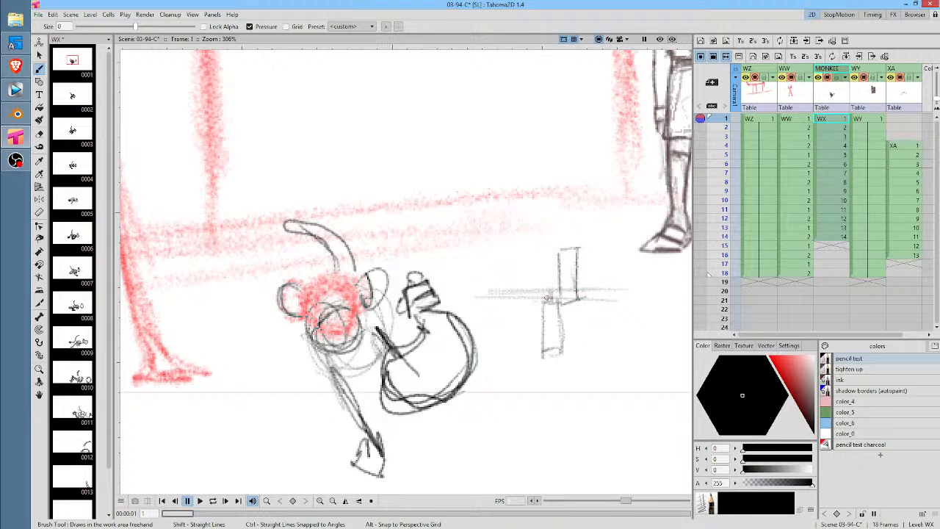
left_click_drag(526, 297, 621, 295)
left_click_drag(507, 259, 613, 257)
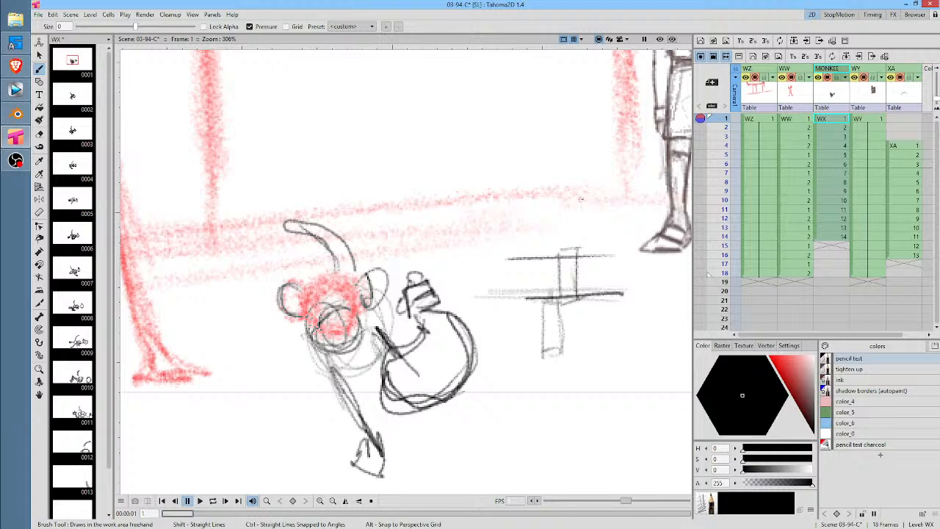
Delete the block and line sketch beside the monkey with a freehand selection
key("s")
mouse_move(588, 224)
left_mouse_down()
mouse_move(495, 248)
mouse_move(500, 335)
mouse_move(580, 382)
mouse_move(640, 317)
mouse_move(619, 238)
mouse_move(604, 220)
left_mouse_up()
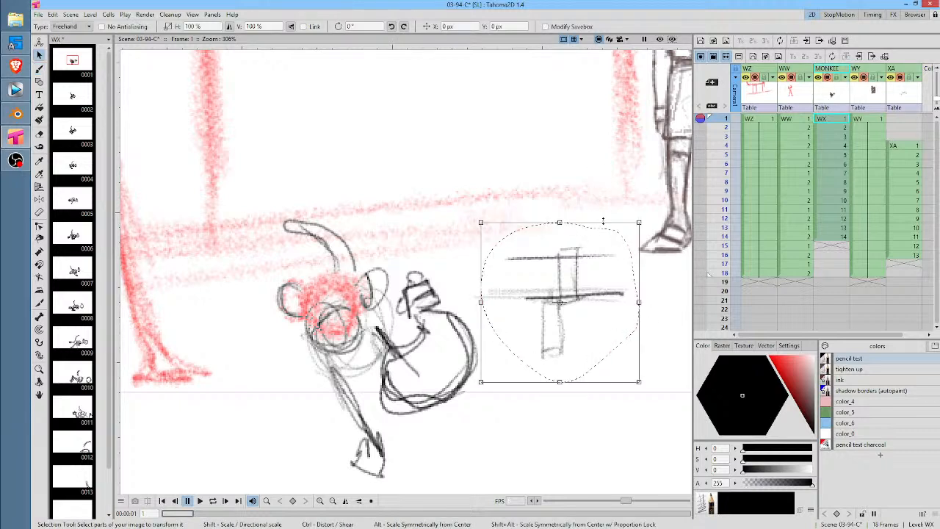
key("Delete")
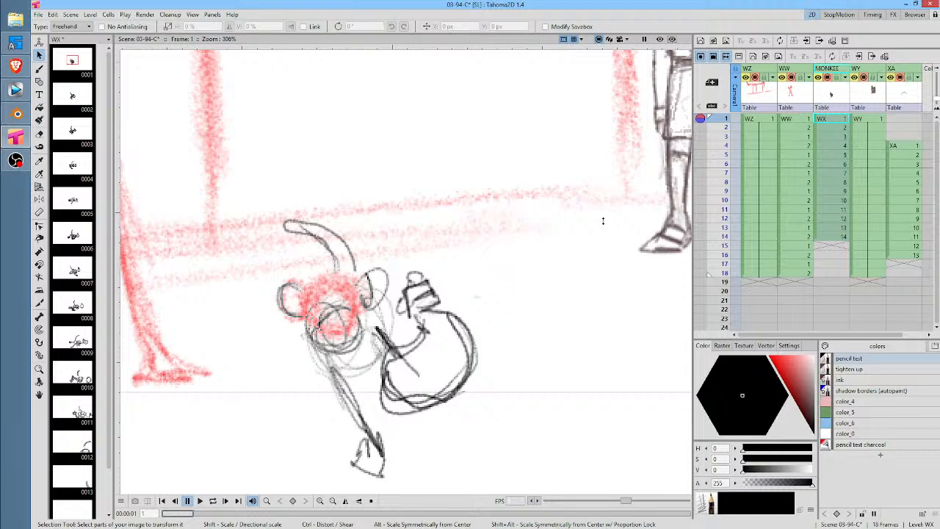
Tighten up the monkey's face, head outline, ears, chest and tail on frame 1 of the MONKEE column
key("b")
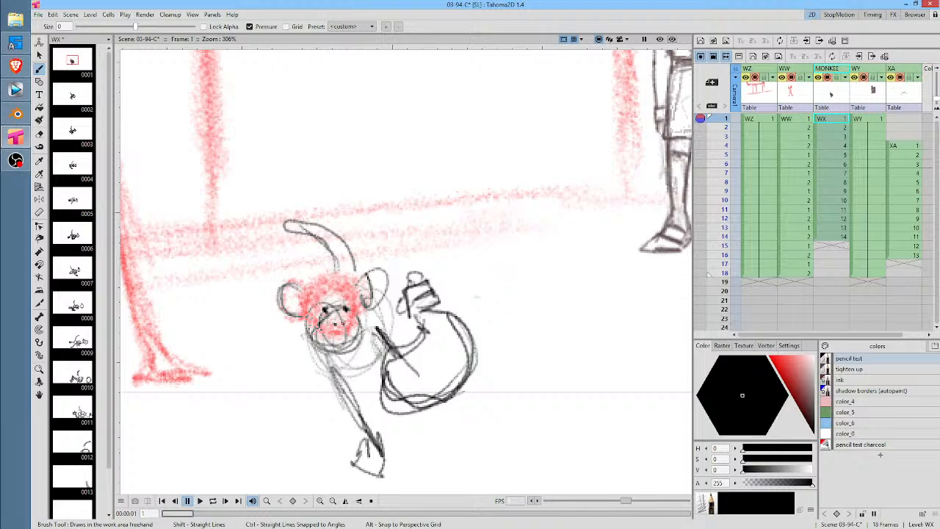
mouse_move(328, 320)
left_mouse_down()
mouse_move(346, 317)
mouse_move(338, 352)
mouse_move(360, 336)
mouse_move(363, 308)
left_mouse_up()
mouse_move(315, 287)
left_mouse_down()
mouse_move(351, 273)
mouse_move(385, 297)
mouse_move(371, 314)
left_mouse_up()
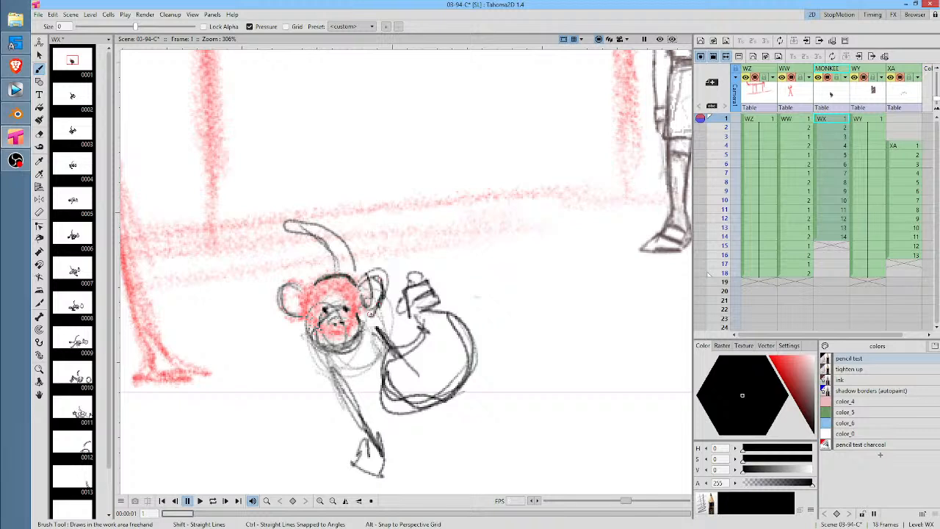
mouse_move(303, 287)
left_mouse_down()
mouse_move(286, 320)
mouse_move(297, 301)
left_mouse_up()
left_click_drag(382, 280, 368, 300)
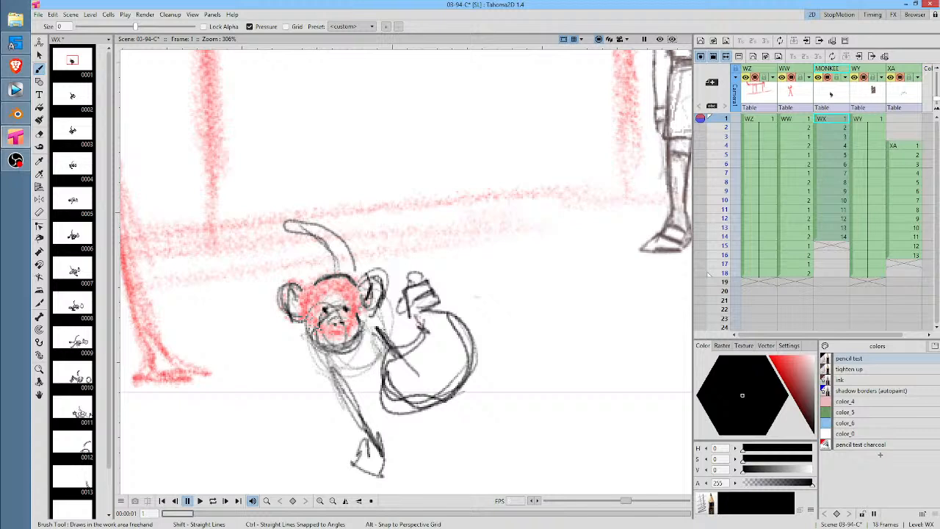
mouse_move(342, 364)
left_mouse_down()
mouse_move(375, 358)
mouse_move(391, 286)
left_mouse_up()
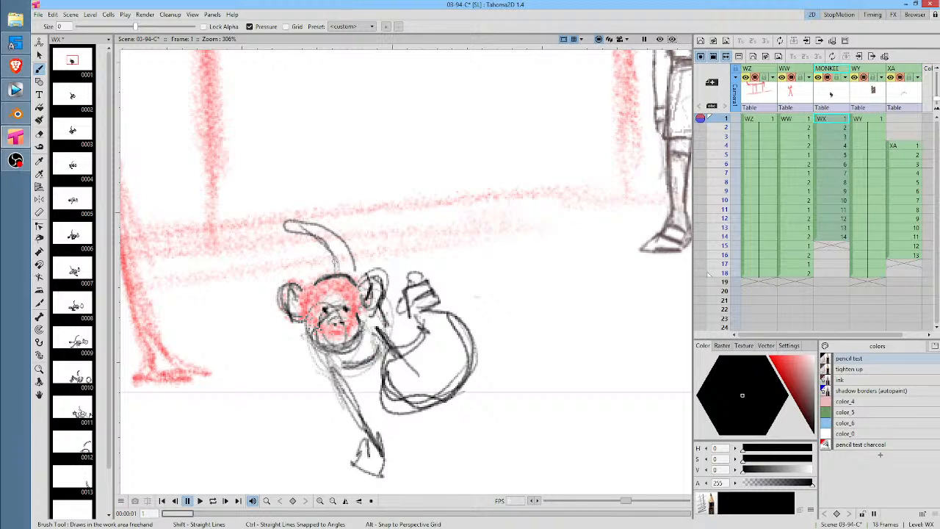
mouse_move(292, 215)
left_mouse_down()
mouse_move(330, 245)
mouse_move(338, 272)
mouse_move(286, 234)
mouse_move(352, 268)
left_mouse_up()
Play the scene in a loop at 100% zoom to review the monkey's movement past the standing characters
scroll(361, 243, "down", 5)
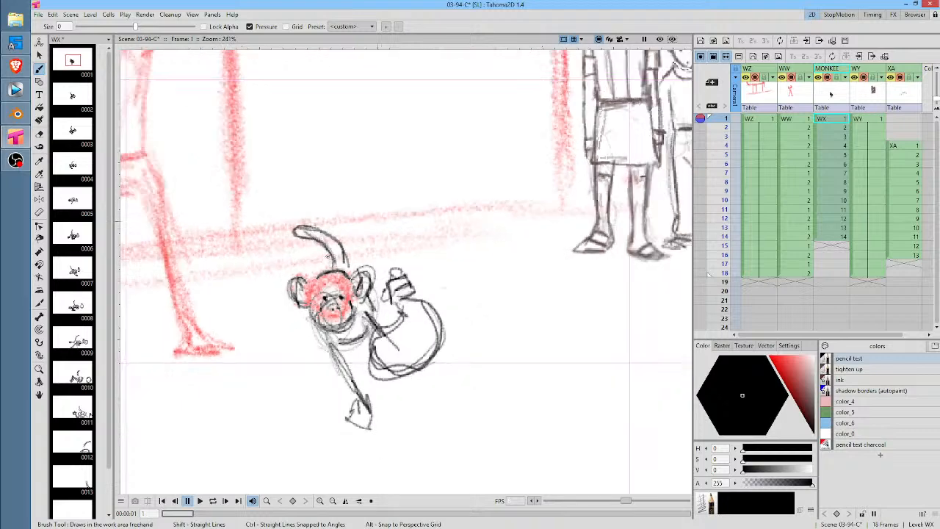
scroll(308, 323, "down", 1)
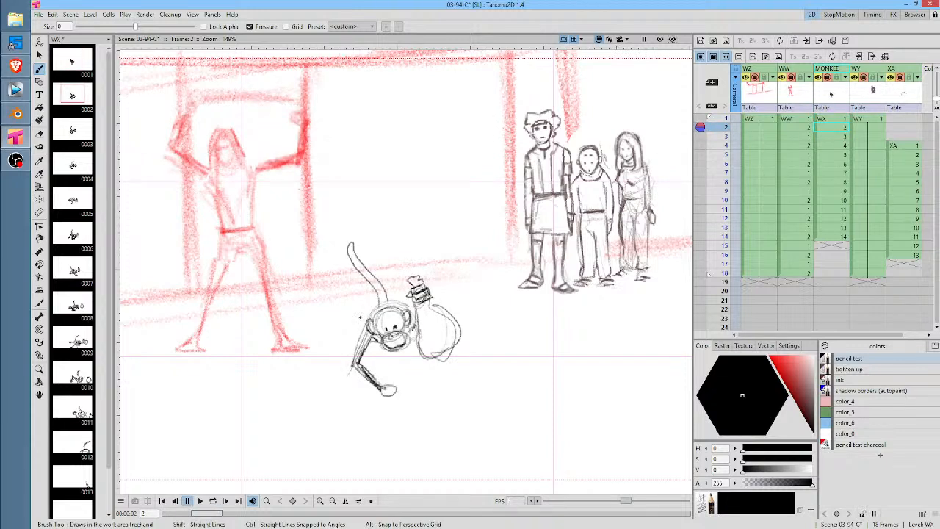
mouse_move(350, 301)
left_mouse_down()
mouse_move(342, 331)
mouse_move(336, 294)
mouse_move(349, 309)
mouse_move(341, 325)
left_mouse_up()
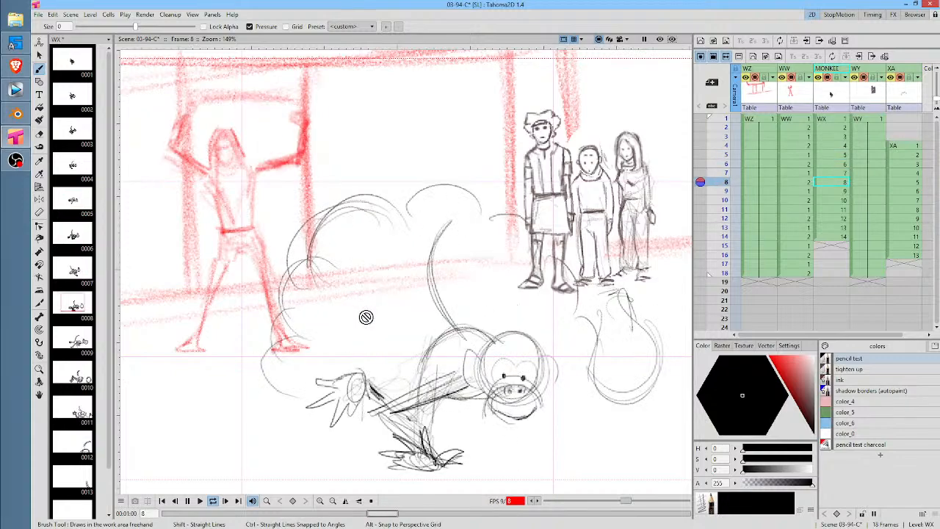
scroll(375, 323, "down", 2)
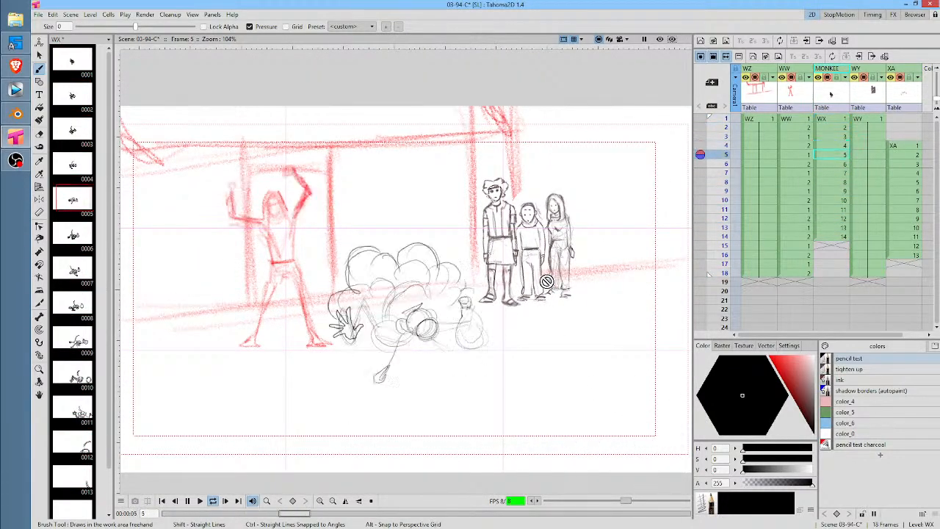
key("alt+0")
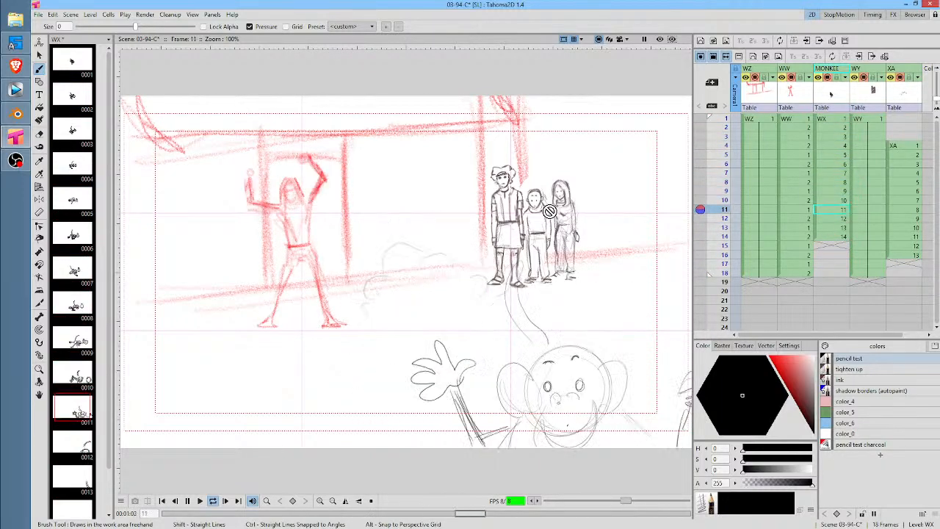
key("p")
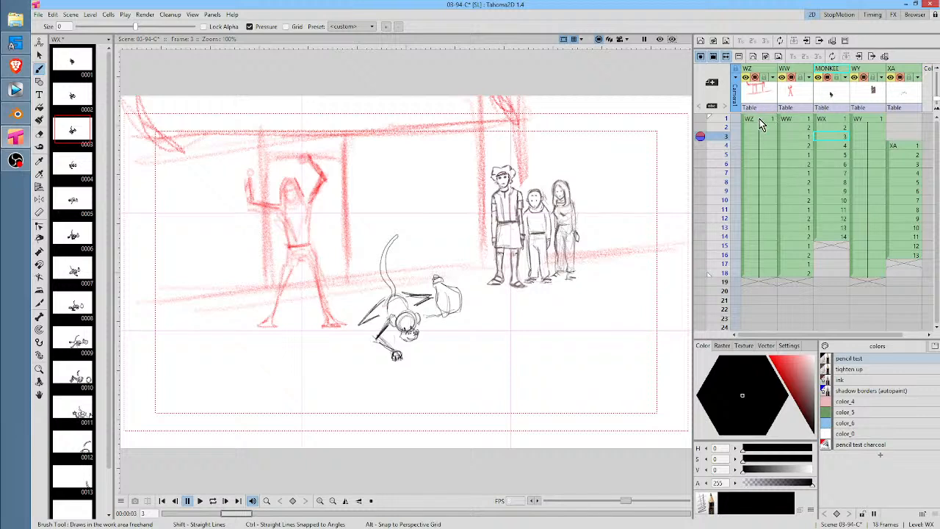
On frame 1 of the WW column, draw the arm-raising figure's brows and the inner hair edges framing the face in the tighten up style
left_click(802, 122)
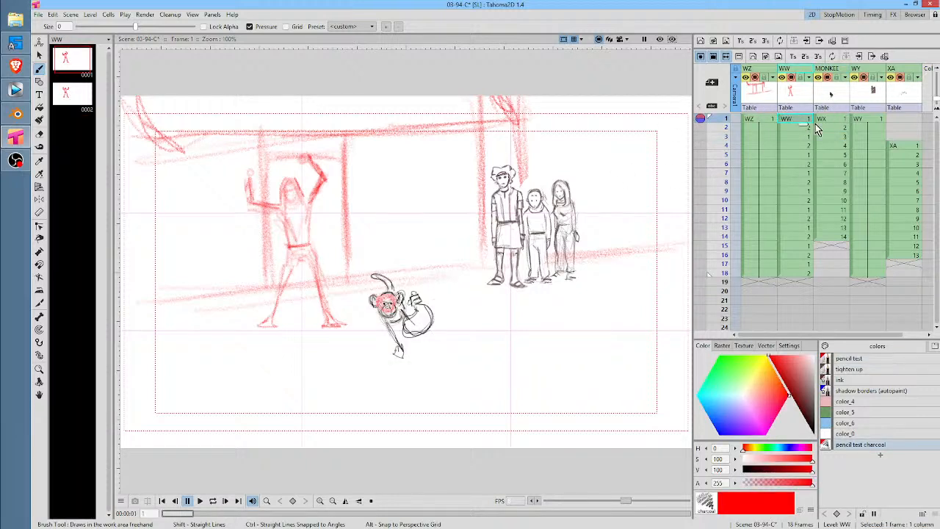
left_click(869, 369)
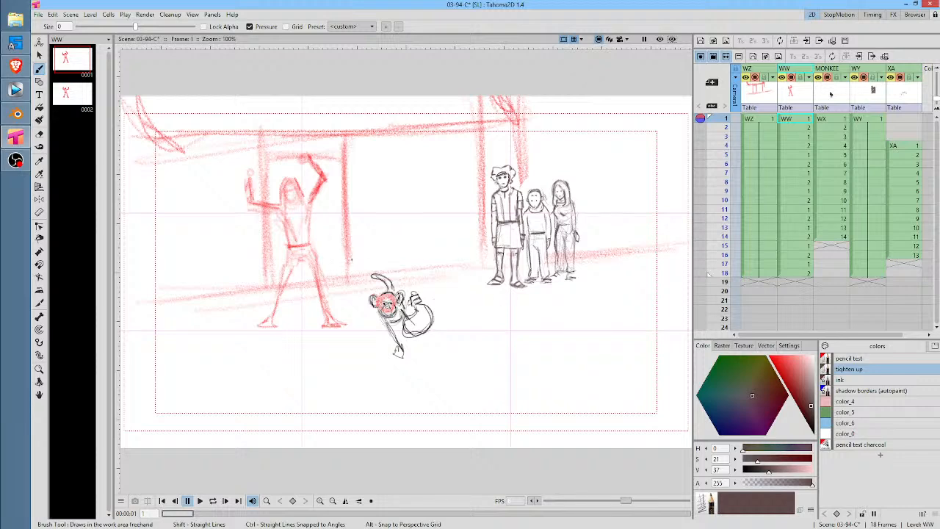
middle_click(365, 234)
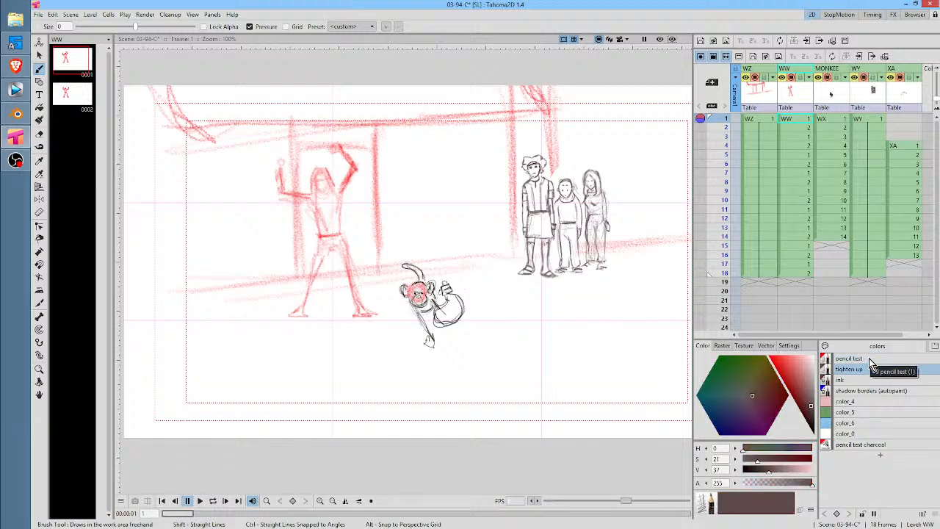
middle_click(418, 211)
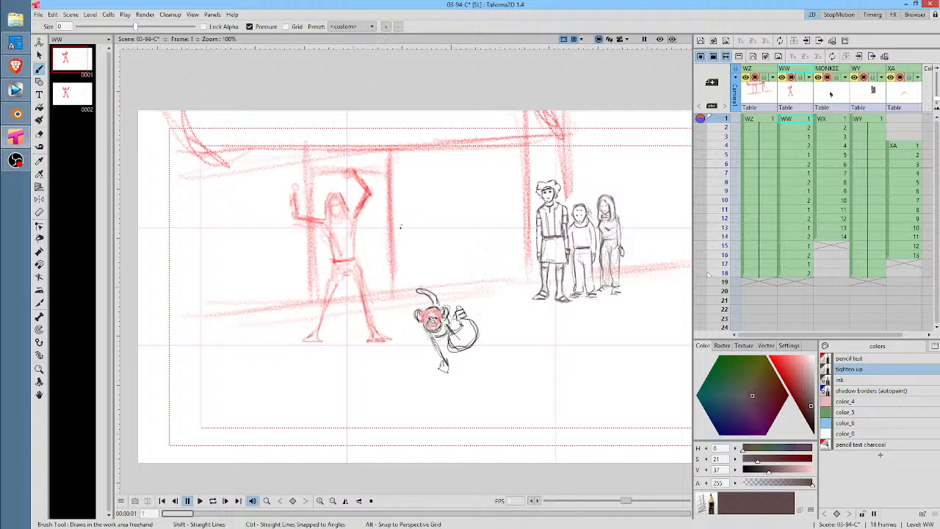
scroll(396, 224, "up", 3)
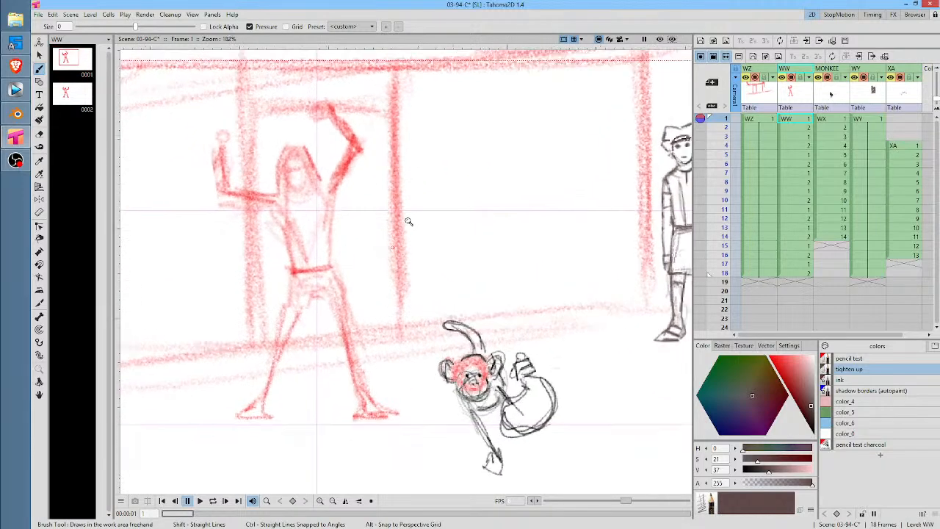
middle_click(405, 229)
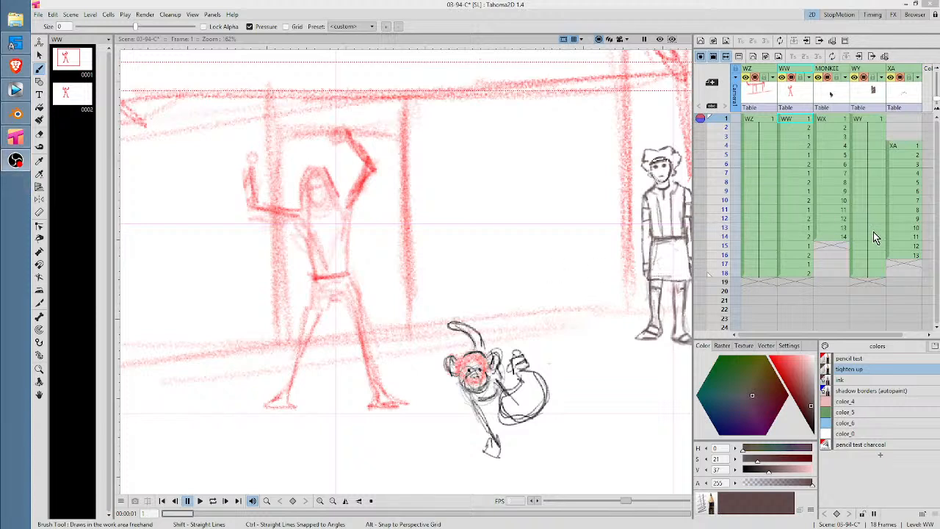
left_click(799, 119)
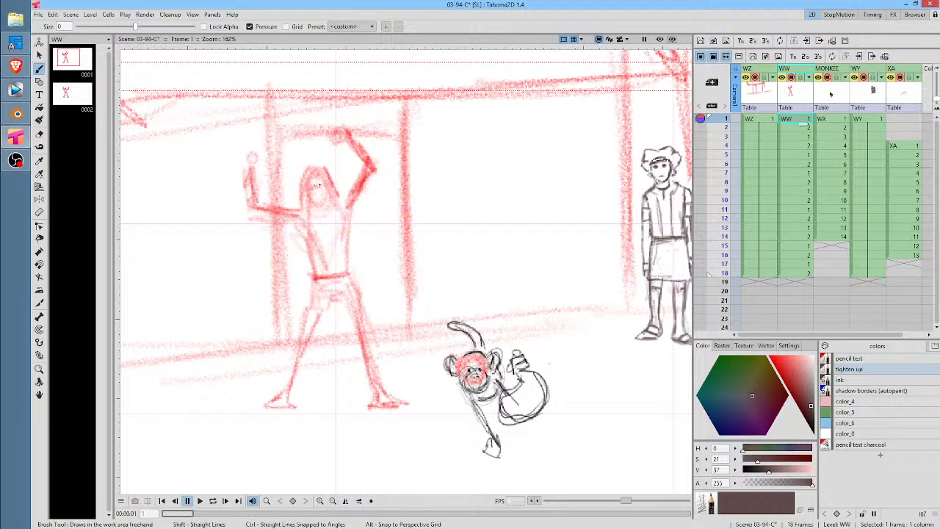
scroll(326, 200, "up", 5)
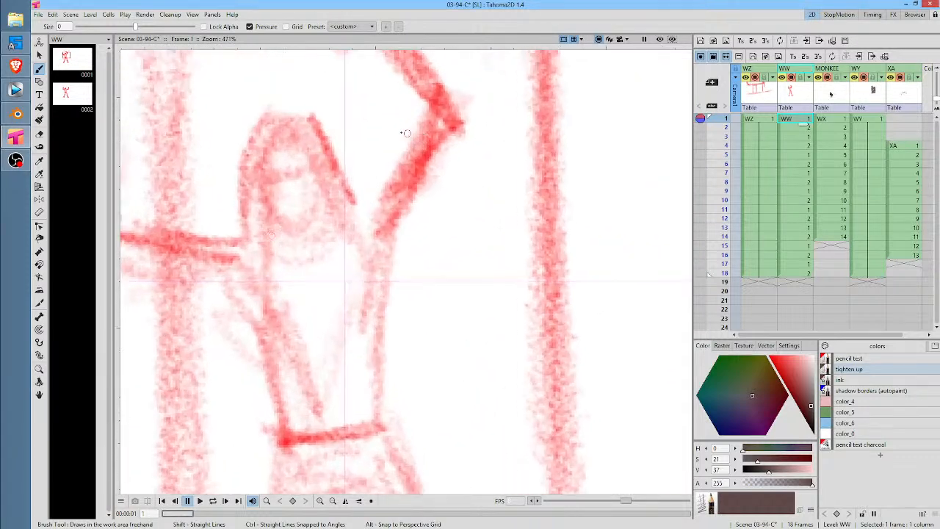
left_click_drag(278, 176, 288, 177)
mouse_move(299, 174)
left_mouse_down()
mouse_move(316, 170)
mouse_move(285, 176)
mouse_move(288, 168)
mouse_move(298, 167)
mouse_move(262, 192)
left_mouse_up()
left_click_drag(277, 140, 259, 250)
left_click_drag(270, 182, 266, 253)
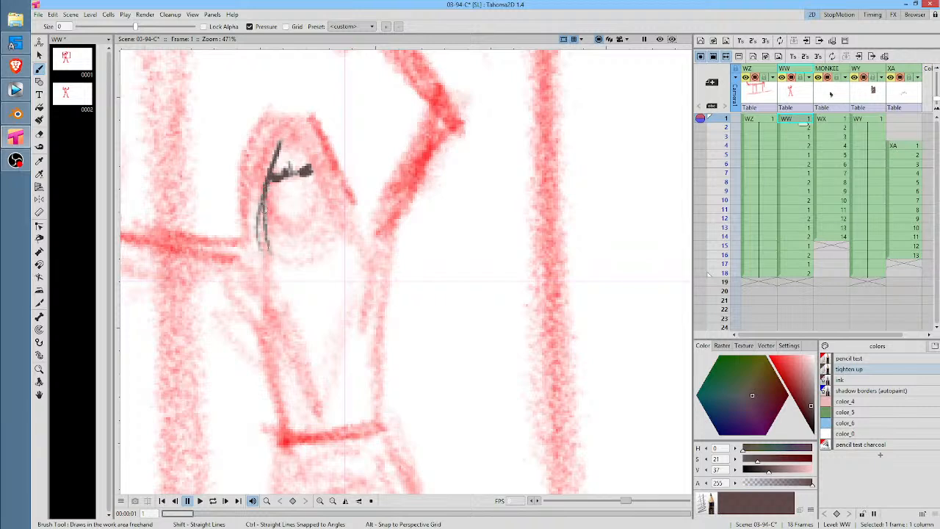
mouse_move(286, 136)
left_mouse_down()
mouse_move(280, 156)
mouse_move(297, 147)
mouse_move(335, 219)
left_mouse_up()
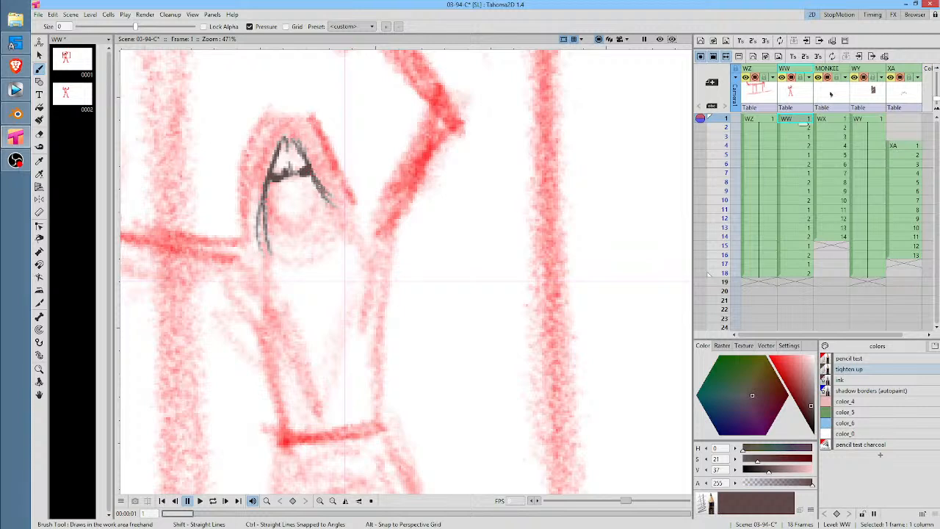
Draw the figure's pointed hair ends and the outer hair outline over the top of the head
left_click_drag(319, 184, 338, 242)
mouse_move(330, 207)
left_mouse_down()
mouse_move(333, 266)
mouse_move(358, 215)
left_mouse_up()
left_click_drag(340, 263, 357, 221)
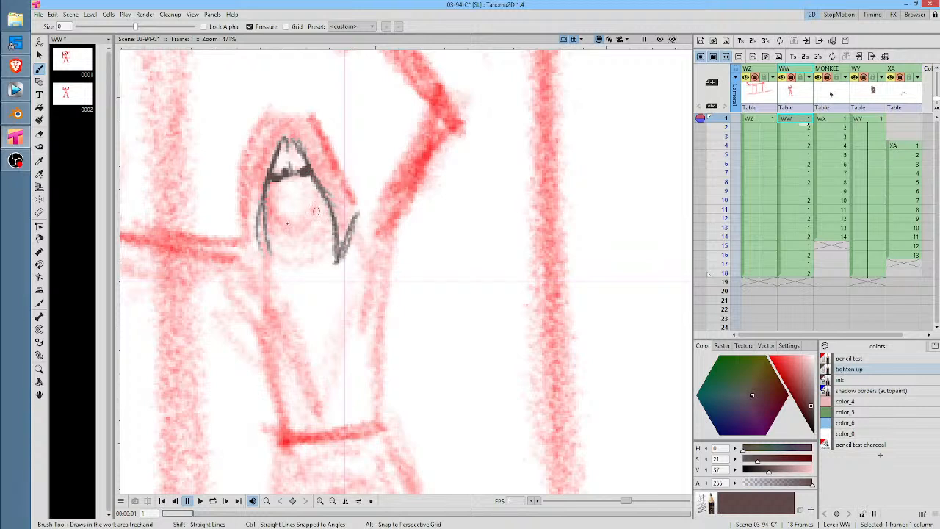
left_click_drag(266, 208, 278, 270)
mouse_move(261, 224)
left_mouse_down()
mouse_move(278, 271)
mouse_move(244, 240)
mouse_move(221, 233)
mouse_move(238, 211)
left_mouse_up()
mouse_move(232, 218)
left_mouse_down()
mouse_move(245, 146)
mouse_move(278, 97)
mouse_move(303, 100)
mouse_move(289, 102)
mouse_move(313, 114)
mouse_move(357, 209)
left_mouse_up()
Draw the figure's jaw and nose, undoing the filled mouth stroke
mouse_move(270, 209)
left_mouse_down()
mouse_move(297, 228)
mouse_move(320, 205)
left_mouse_up()
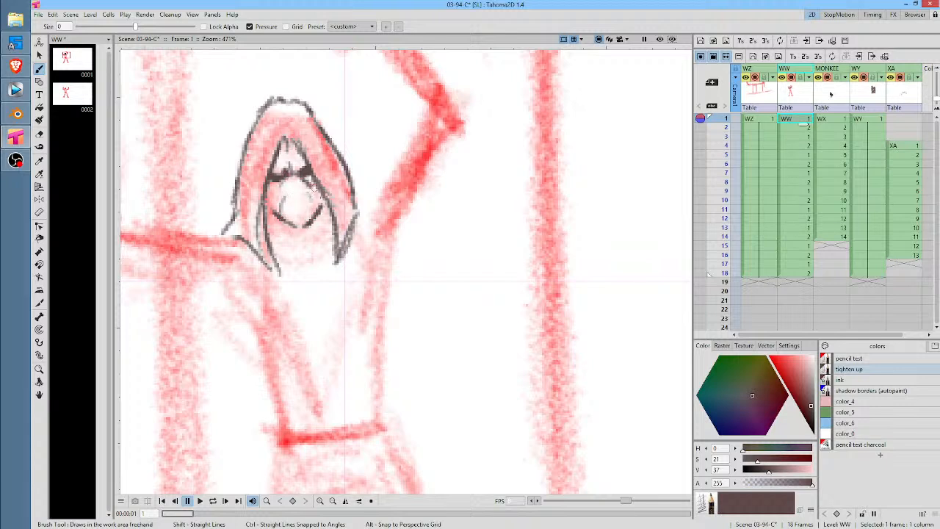
mouse_move(290, 184)
left_mouse_down()
mouse_move(304, 193)
mouse_move(290, 202)
mouse_move(310, 210)
mouse_move(298, 207)
left_mouse_up()
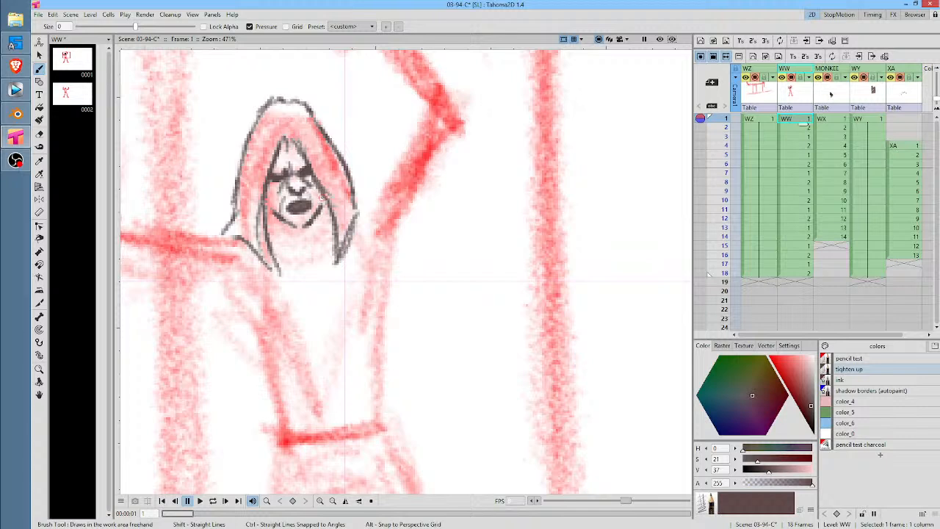
key("ctrl+z")
Draw the figure's shoulder lines, both armhole edges and the pointed shape hanging below the chin
left_click_drag(431, 209, 490, 205)
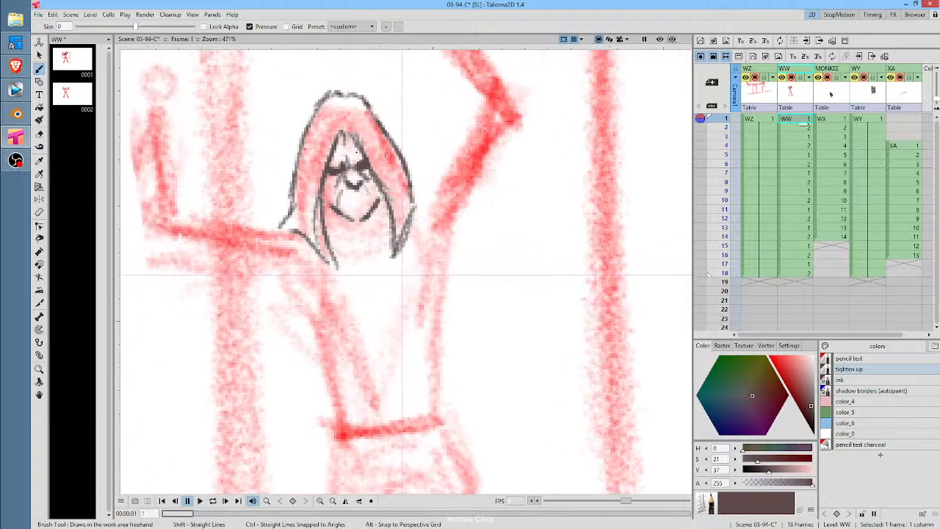
mouse_move(414, 185)
left_mouse_down()
mouse_move(417, 195)
mouse_move(434, 194)
mouse_move(463, 282)
left_mouse_up()
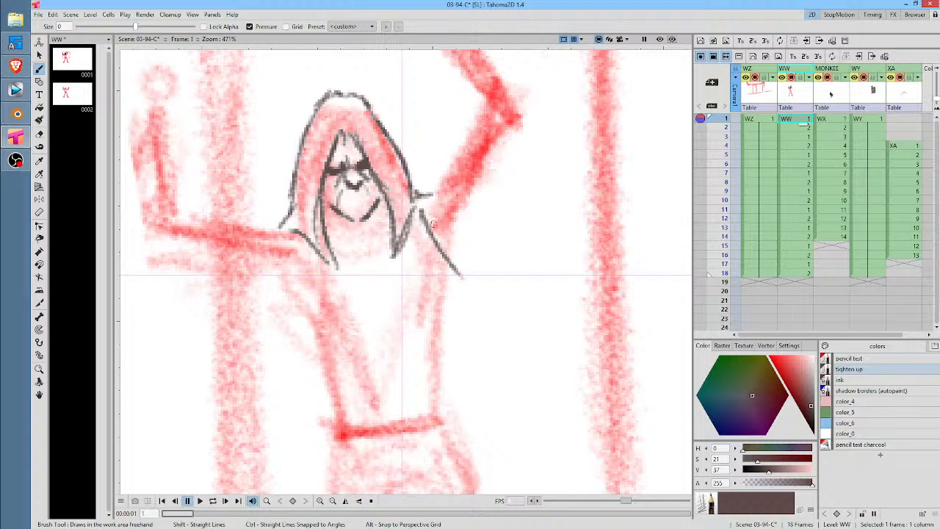
mouse_move(433, 224)
left_mouse_down()
mouse_move(457, 275)
mouse_move(446, 302)
left_mouse_up()
mouse_move(301, 241)
left_mouse_down()
mouse_move(310, 297)
mouse_move(322, 304)
left_mouse_up()
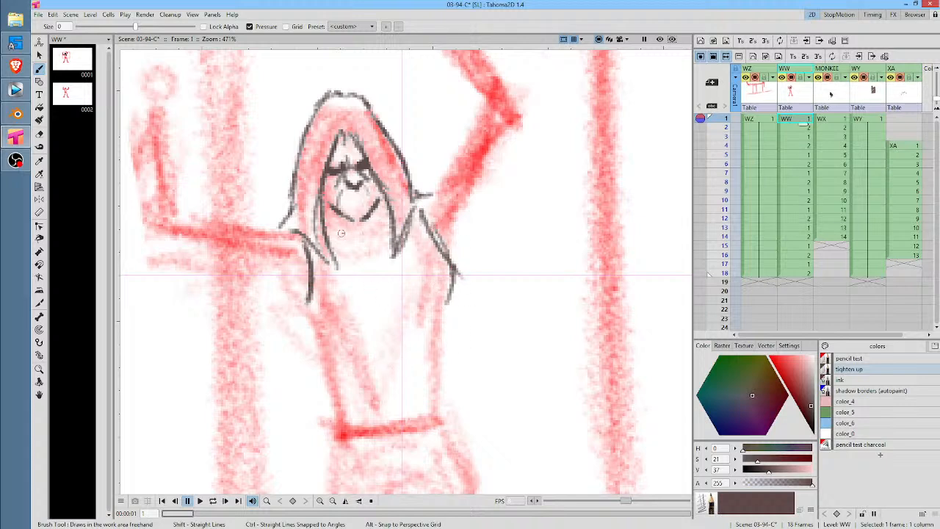
mouse_move(340, 228)
left_mouse_down()
mouse_move(376, 269)
mouse_move(382, 294)
left_mouse_up()
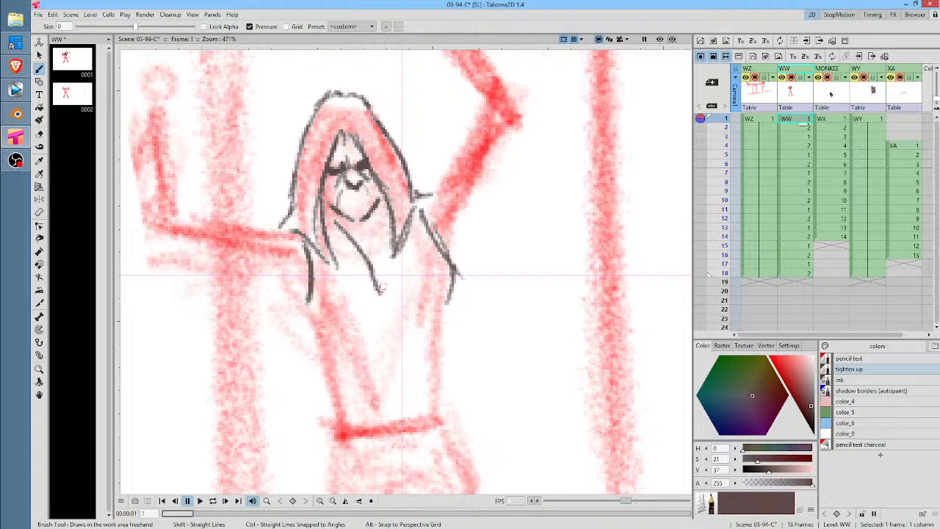
left_click_drag(384, 229, 379, 277)
left_click_drag(345, 233, 376, 283)
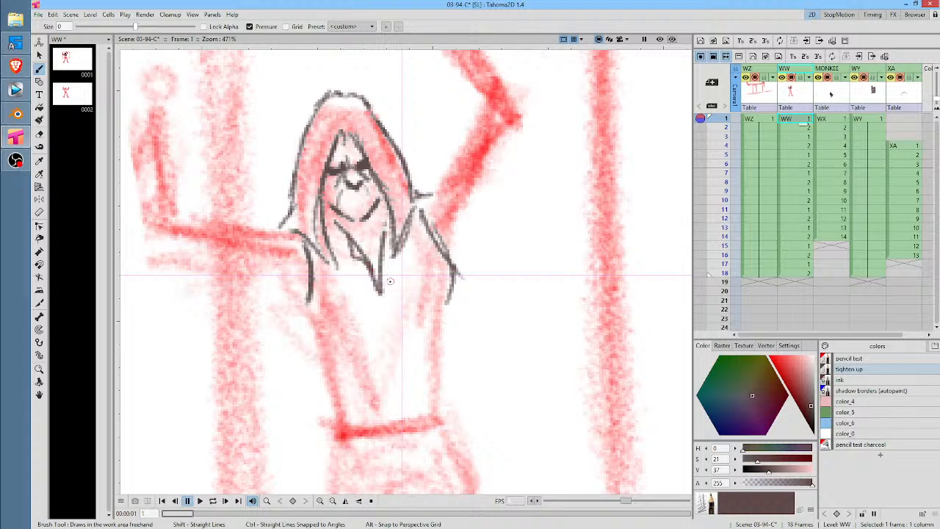
Outline both sides of the torso down to the waist and add fabric folds above the belt line
mouse_move(297, 288)
left_mouse_down()
mouse_move(334, 420)
mouse_move(404, 427)
mouse_move(385, 410)
mouse_move(402, 391)
left_mouse_up()
left_click_drag(382, 423, 416, 412)
left_click_drag(370, 351, 375, 375)
mouse_move(442, 301)
left_mouse_down()
mouse_move(448, 382)
mouse_move(466, 410)
mouse_move(450, 298)
mouse_move(429, 339)
left_mouse_up()
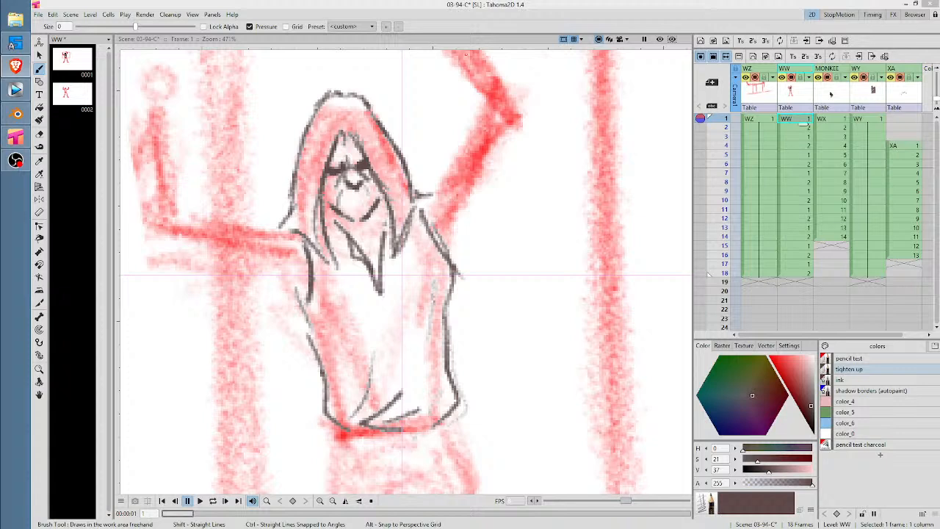
Outline the upper arm of the arm raised overhead, from the shoulder to the elbow
left_click_drag(492, 236, 433, 331)
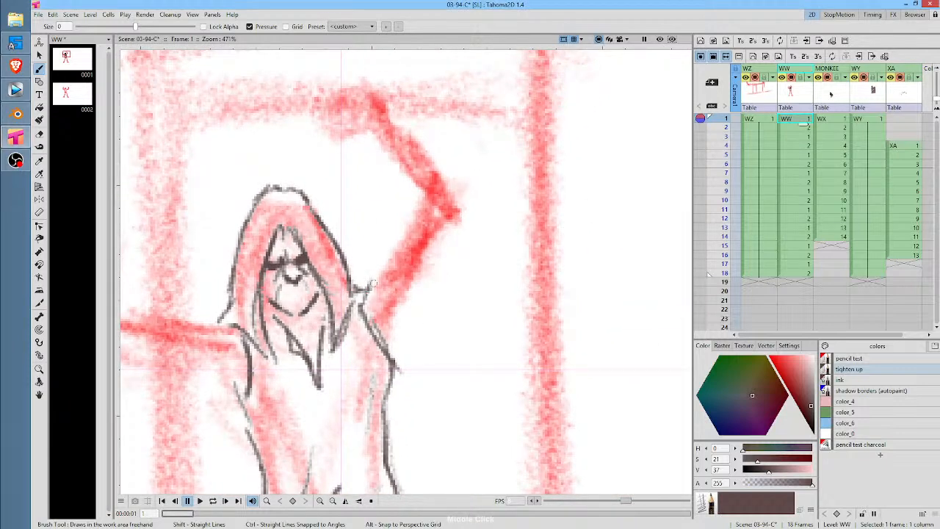
mouse_move(366, 284)
left_mouse_down()
mouse_move(387, 265)
mouse_move(412, 217)
left_mouse_up()
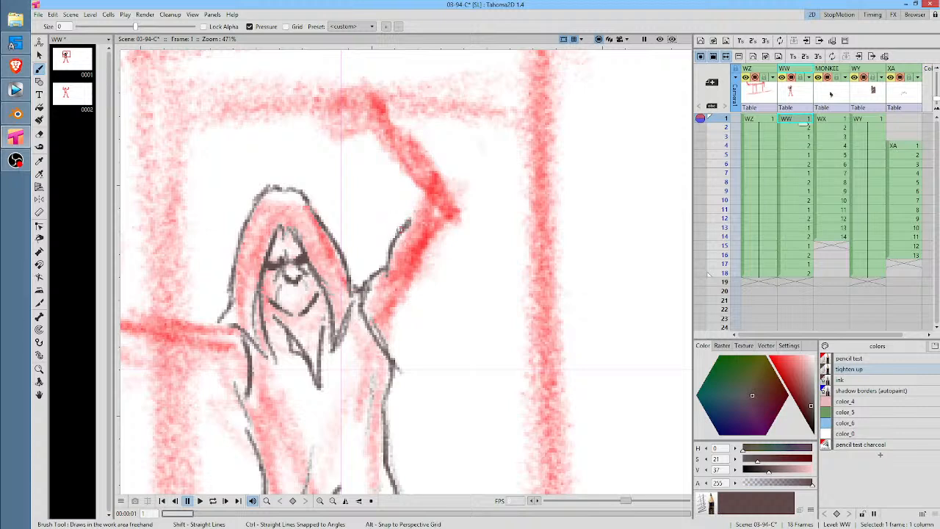
left_click_drag(390, 252, 385, 283)
left_click_drag(387, 345, 413, 306)
mouse_move(387, 335)
left_mouse_down()
mouse_move(427, 296)
mouse_move(464, 218)
left_mouse_up()
Draw the forearm of the arm raised overhead, with a band at the wrist
scroll(493, 191, "up", 3)
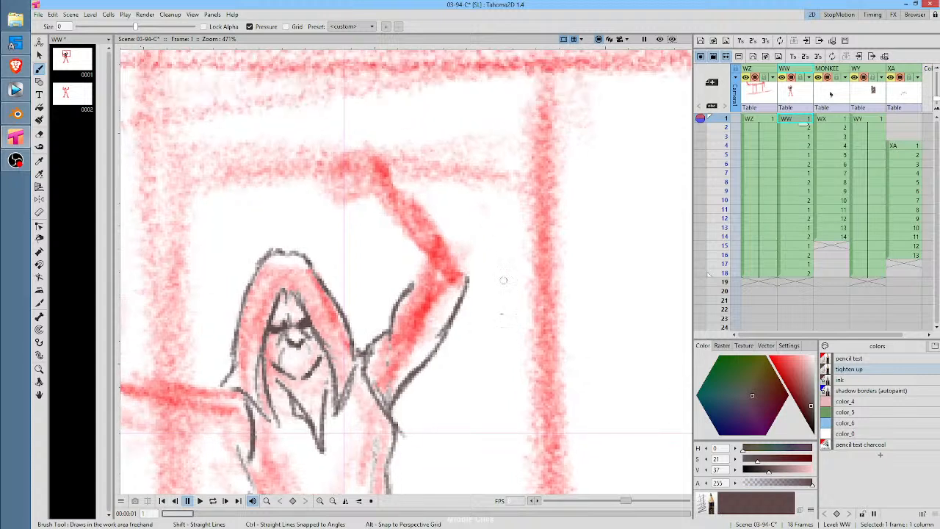
mouse_move(396, 225)
left_mouse_down()
mouse_move(372, 252)
mouse_move(385, 262)
mouse_move(433, 227)
mouse_move(420, 246)
mouse_move(465, 321)
left_mouse_up()
mouse_move(388, 259)
left_mouse_down()
mouse_move(403, 298)
mouse_move(424, 320)
left_mouse_up()
mouse_move(403, 283)
left_mouse_down()
mouse_move(463, 361)
mouse_move(424, 335)
mouse_move(430, 361)
mouse_move(388, 410)
mouse_move(412, 412)
left_mouse_up()
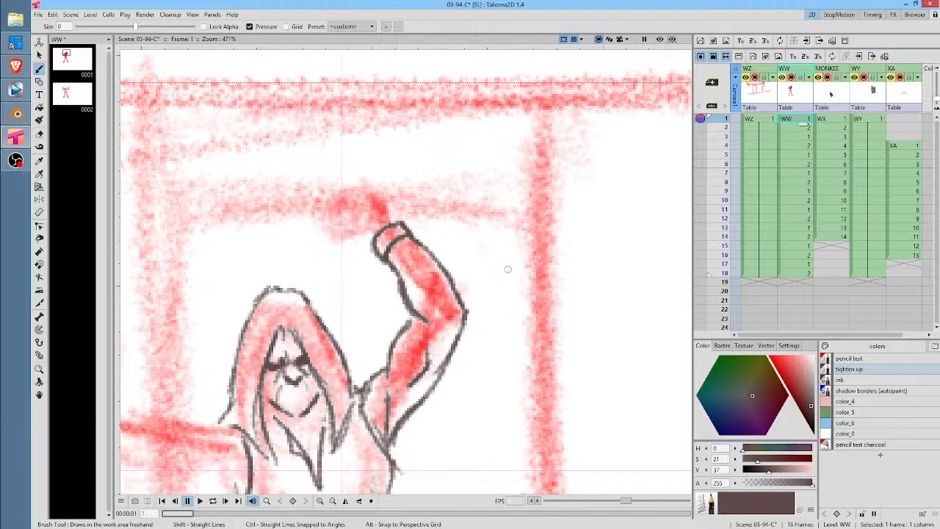
left_click_drag(509, 267, 587, 232)
mouse_move(513, 285)
left_mouse_down()
mouse_move(591, 237)
mouse_move(576, 263)
left_mouse_up()
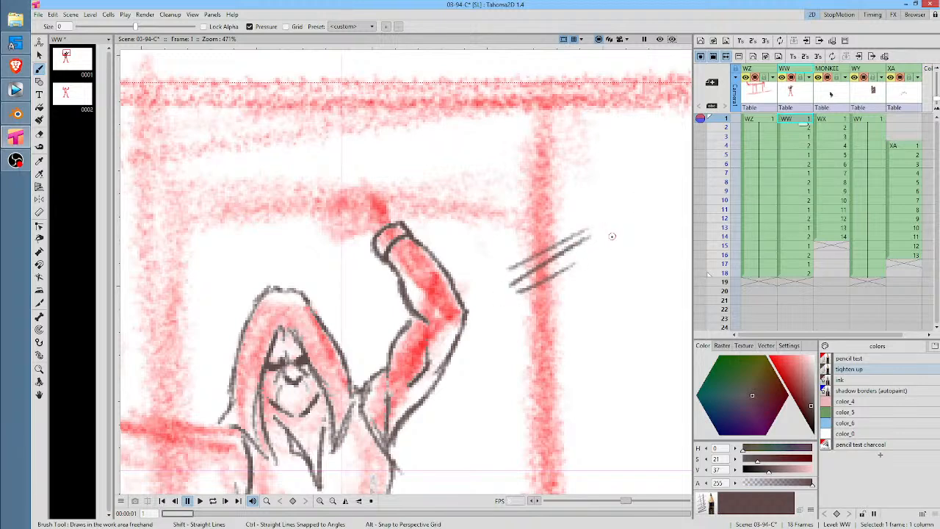
key("ctrl+z")
key("ctrl+z")
key("ctrl+z")
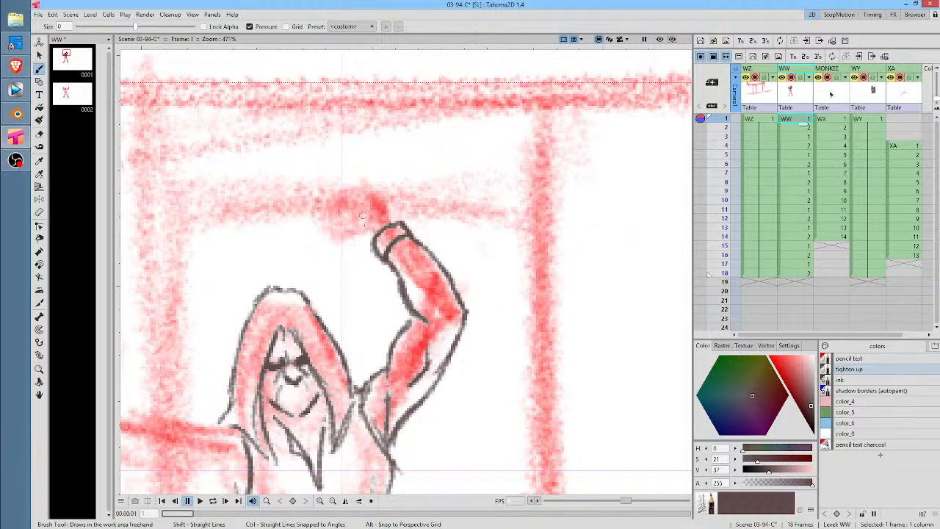
Draw the clenched fist above the wristband and add a short line beside the hair at the shoulder
mouse_move(369, 240)
left_mouse_down()
mouse_move(349, 241)
mouse_move(332, 226)
mouse_move(346, 208)
mouse_move(347, 221)
mouse_move(345, 192)
mouse_move(360, 206)
mouse_move(352, 222)
mouse_move(361, 190)
mouse_move(381, 188)
mouse_move(397, 224)
left_mouse_up()
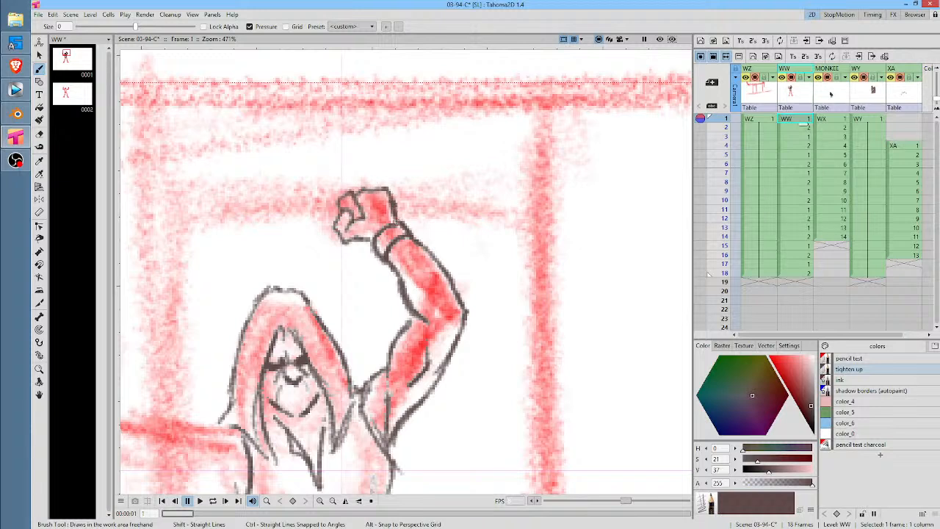
mouse_move(495, 257)
left_mouse_down()
mouse_move(516, 226)
mouse_move(604, 161)
left_mouse_up()
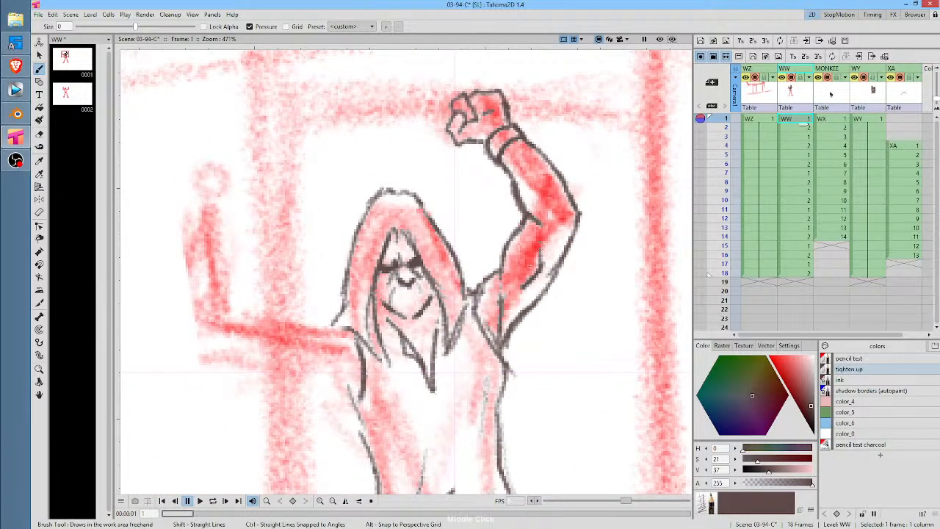
left_click_drag(502, 272, 477, 298)
Outline the upper arm of the arm bent out to the side, including its shoulder, underside and bicep
left_click_drag(327, 291, 393, 254)
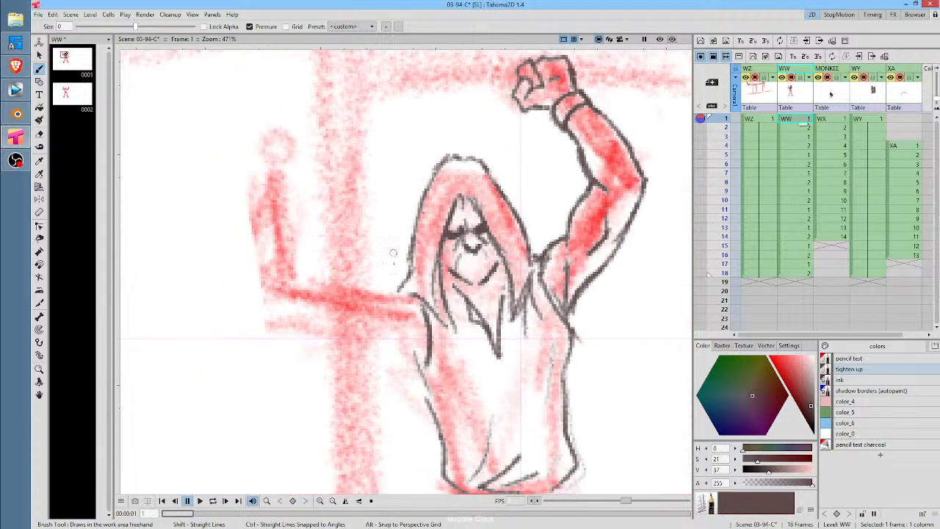
mouse_move(410, 301)
left_mouse_down()
mouse_move(396, 292)
mouse_move(382, 305)
mouse_move(420, 308)
left_mouse_up()
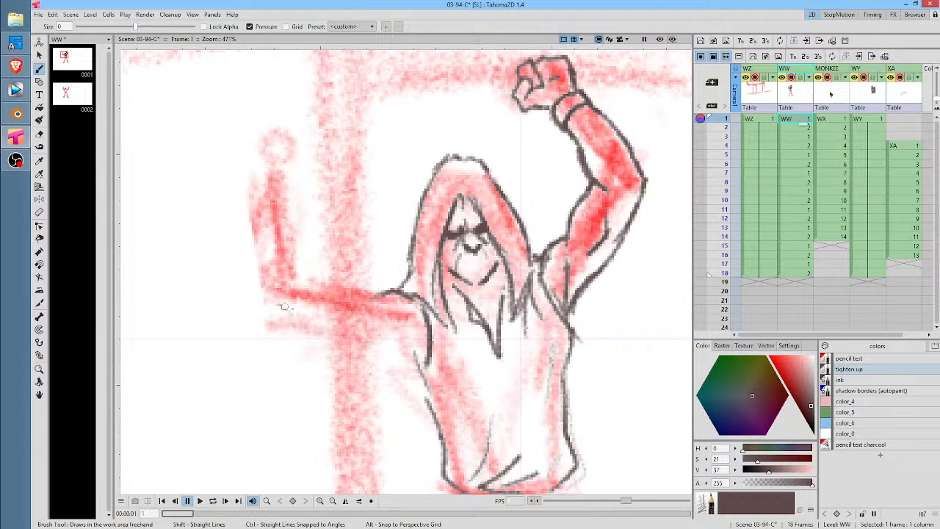
mouse_move(279, 305)
left_mouse_down()
mouse_move(384, 340)
mouse_move(413, 362)
left_mouse_up()
left_click_drag(387, 316, 409, 345)
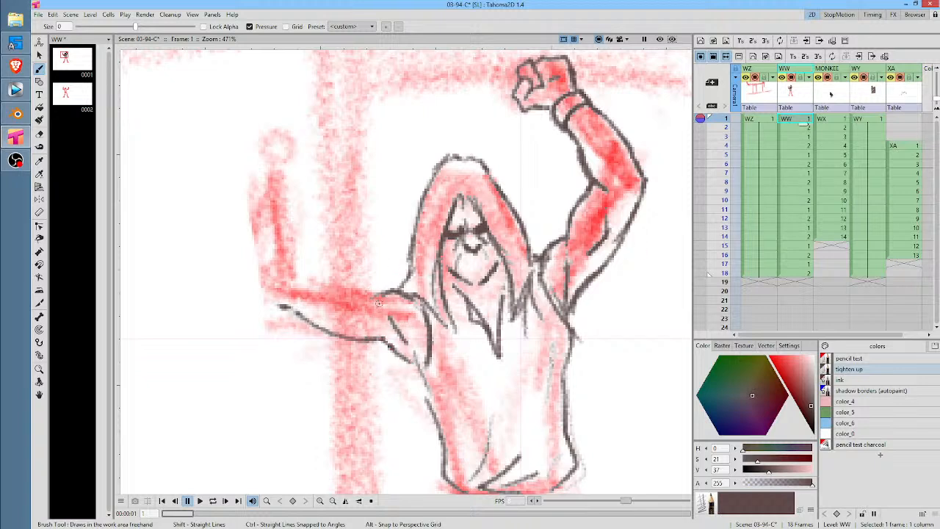
left_click_drag(378, 303, 325, 279)
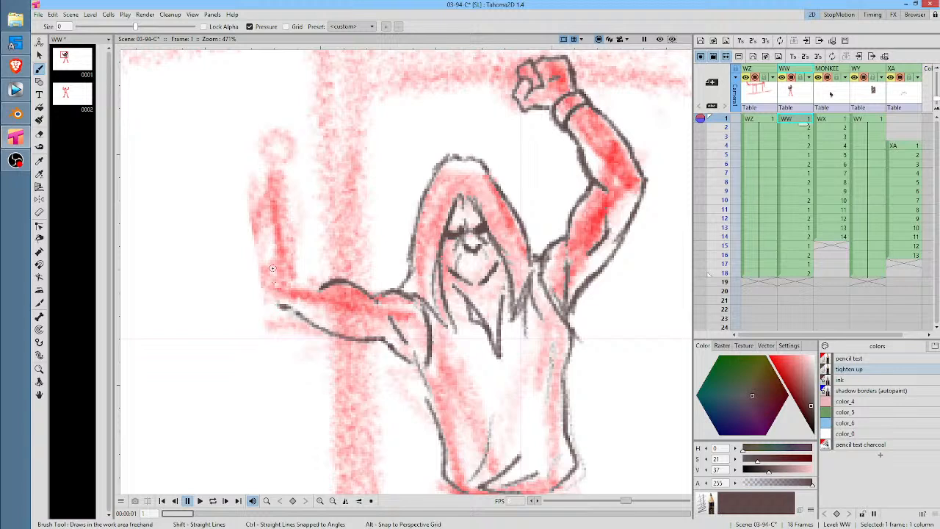
Draw the upright forearm of the bent arm with a wristband, and add muscle lines inside the upper arm
mouse_move(277, 198)
left_mouse_down()
mouse_move(268, 207)
mouse_move(283, 187)
mouse_move(302, 202)
mouse_move(266, 192)
mouse_move(297, 196)
mouse_move(295, 212)
mouse_move(268, 234)
mouse_move(269, 208)
mouse_move(276, 297)
mouse_move(302, 305)
left_mouse_up()
mouse_move(300, 185)
left_mouse_down()
mouse_move(296, 210)
mouse_move(322, 282)
left_mouse_up()
mouse_move(310, 250)
left_mouse_down()
mouse_move(321, 292)
mouse_move(297, 197)
mouse_move(323, 293)
mouse_move(347, 320)
mouse_move(395, 321)
left_mouse_up()
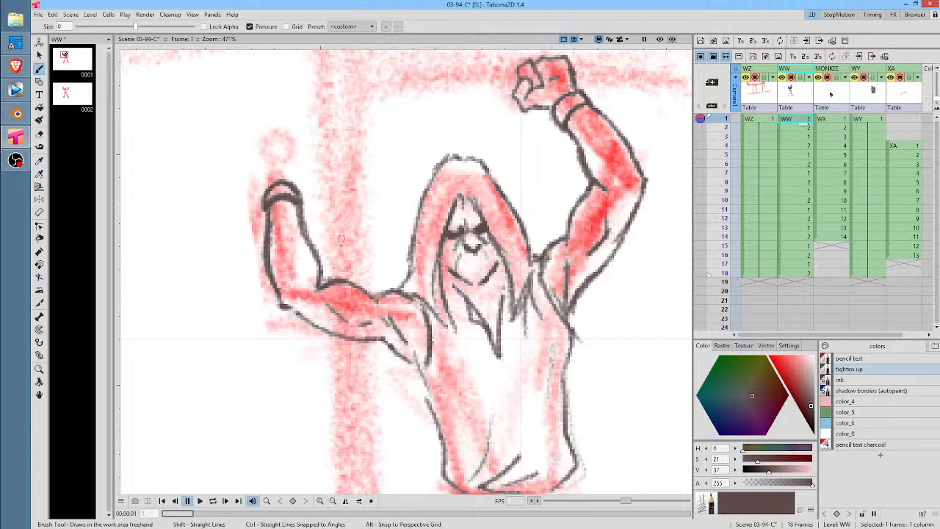
Erase and redraw the bicep line near the bent arm's inner elbow, and reinforce the arm's underside up to the armpit
key("a")
mouse_move(328, 277)
left_mouse_down()
mouse_move(369, 245)
mouse_move(328, 263)
mouse_move(327, 229)
mouse_move(321, 276)
mouse_move(334, 266)
mouse_move(329, 273)
mouse_move(341, 271)
mouse_move(371, 297)
mouse_move(323, 269)
left_mouse_up()
key("b")
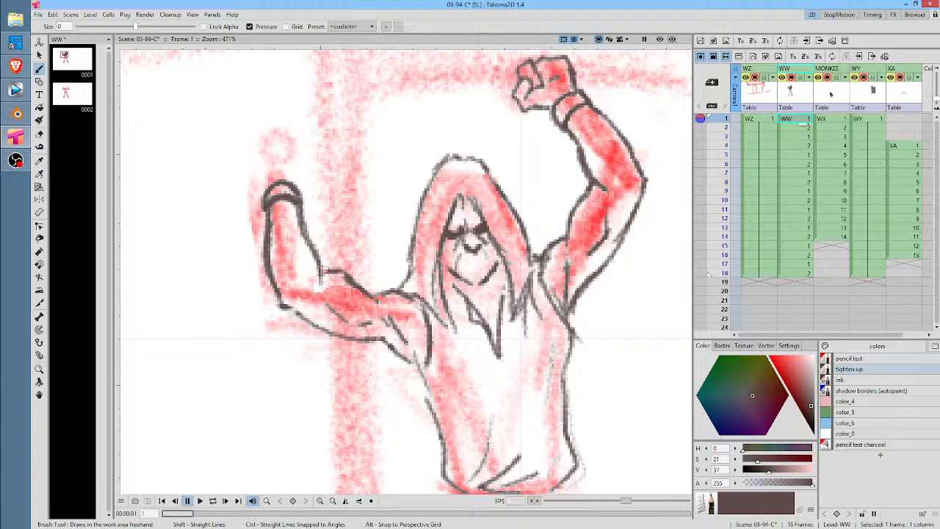
mouse_move(286, 305)
left_mouse_down()
mouse_move(328, 323)
mouse_move(310, 323)
mouse_move(333, 337)
mouse_move(385, 340)
mouse_move(418, 368)
left_mouse_up()
Reinforce the torso outline below the bent arm's armpit and the hair strand falling over that shoulder
middle_click(471, 349)
mouse_move(360, 276)
left_mouse_down()
mouse_move(383, 313)
mouse_move(391, 281)
mouse_move(374, 285)
mouse_move(385, 248)
left_mouse_up()
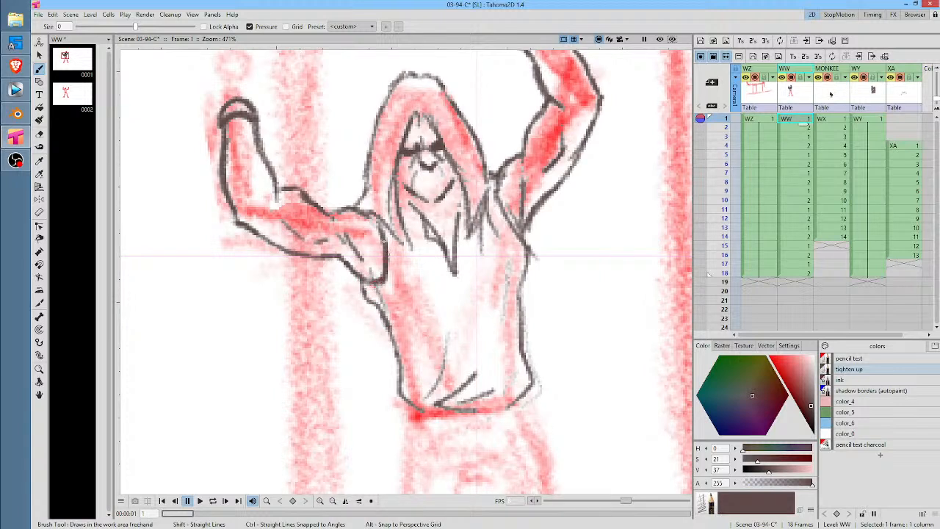
mouse_move(371, 215)
left_mouse_down()
mouse_move(384, 243)
mouse_move(423, 264)
left_mouse_up()
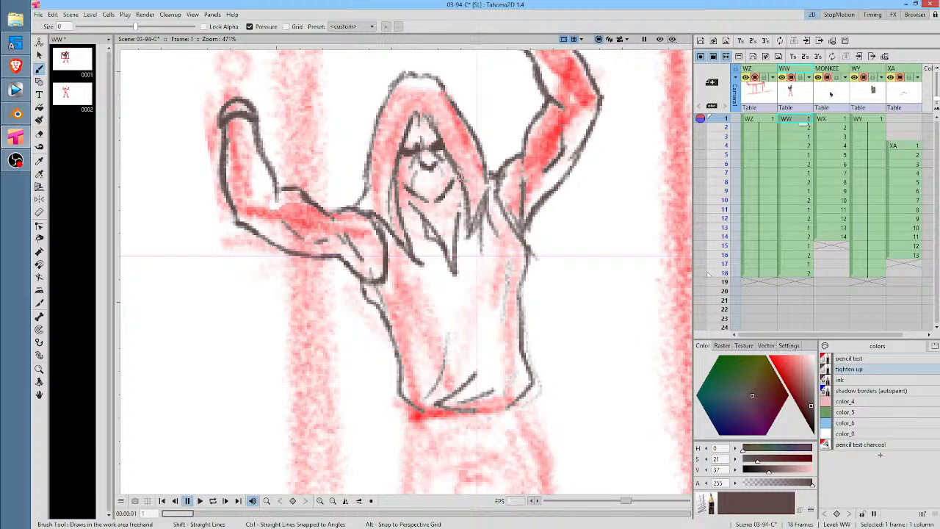
Reinforce the hair strands beside the face and add fabric fold lines to the lower part of the shirt
mouse_move(459, 176)
left_mouse_down()
mouse_move(470, 255)
mouse_move(492, 175)
mouse_move(484, 203)
left_mouse_up()
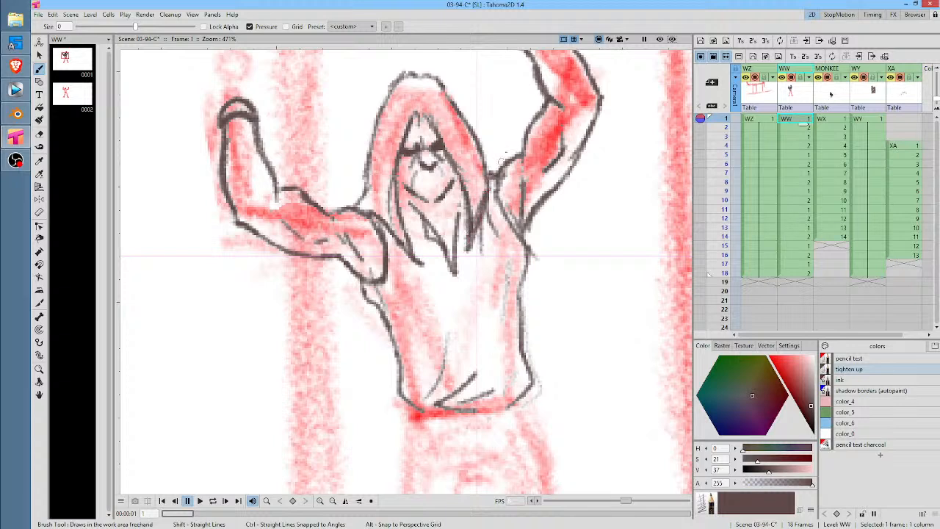
left_click_drag(397, 160, 397, 204)
left_click_drag(365, 168, 360, 193)
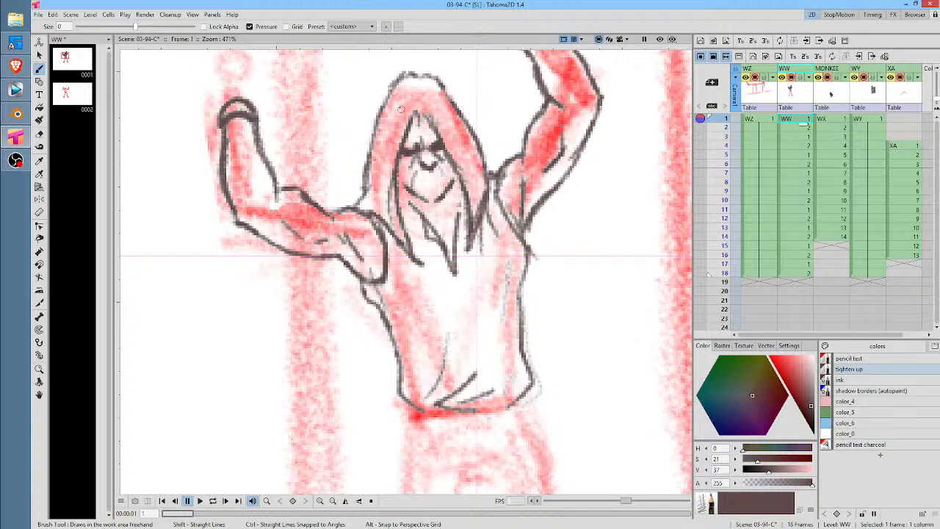
middle_click(558, 94)
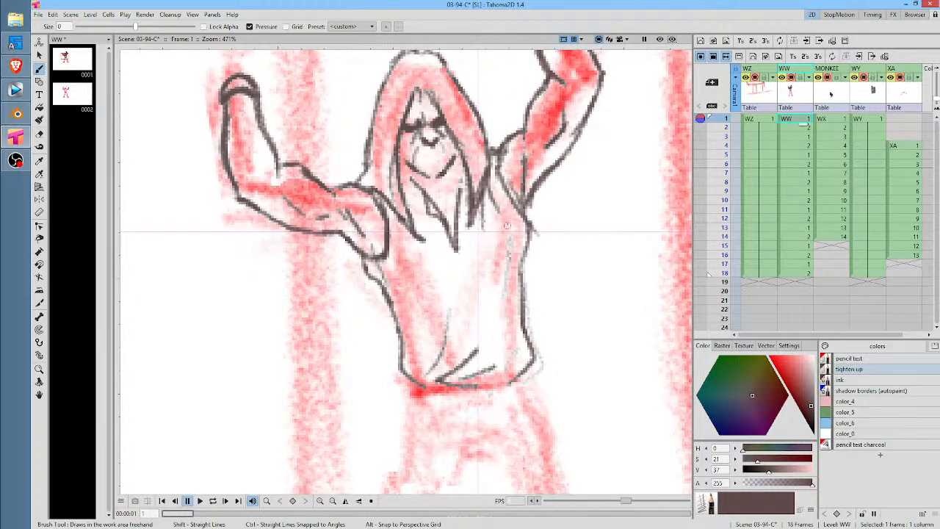
left_click_drag(472, 354, 491, 325)
left_click_drag(410, 351, 424, 318)
Draw a clenched fist above the wristband of the arm bent out to the side
mouse_move(436, 274)
left_mouse_down()
mouse_move(449, 349)
mouse_move(501, 275)
left_mouse_up()
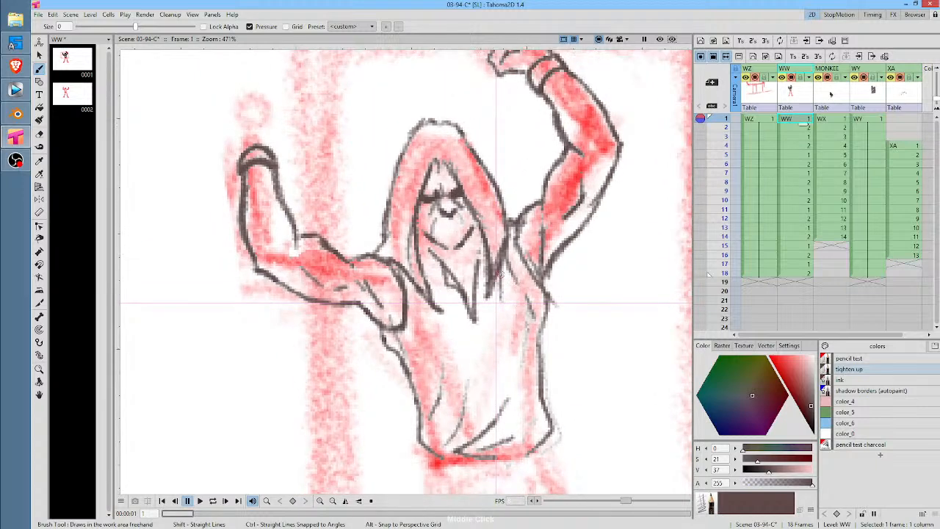
mouse_move(271, 155)
left_mouse_down()
mouse_move(286, 124)
mouse_move(257, 126)
mouse_move(279, 122)
mouse_move(256, 102)
mouse_move(228, 136)
mouse_move(234, 152)
left_mouse_up()
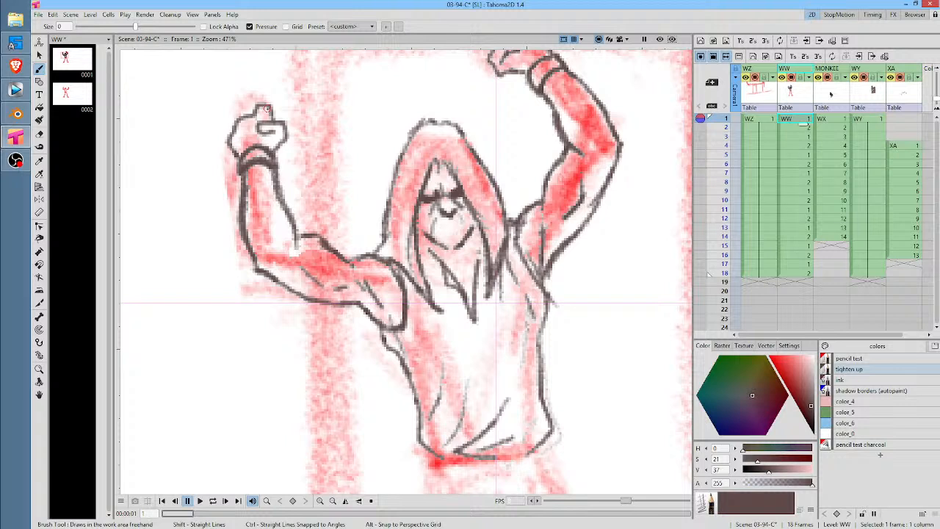
Erase and redraw the bent arm's upper contour near the shoulder and the top outline of the hood
left_click_drag(556, 251, 545, 209)
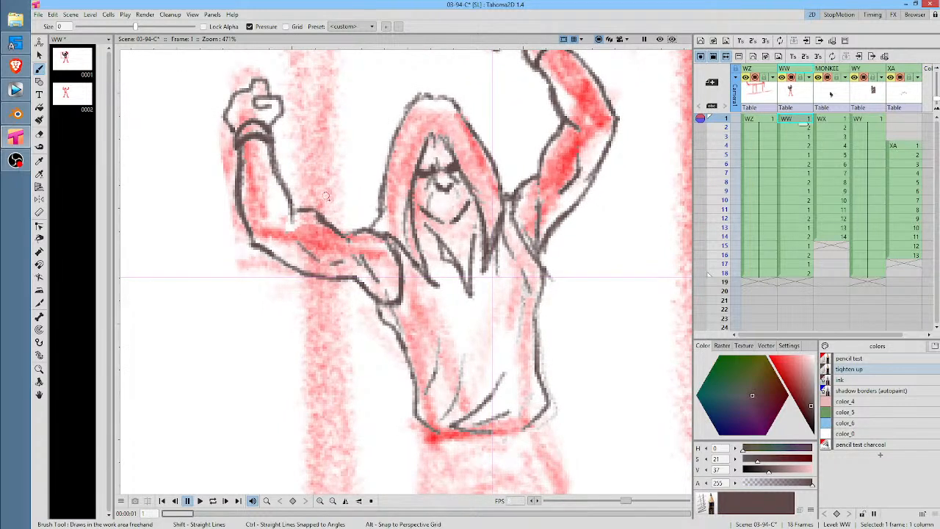
key("e")
mouse_move(334, 204)
left_mouse_down()
mouse_move(315, 192)
mouse_move(313, 226)
mouse_move(353, 219)
mouse_move(307, 213)
mouse_move(331, 214)
mouse_move(348, 240)
mouse_move(379, 226)
left_mouse_up()
key("b")
key("e")
mouse_move(451, 74)
left_mouse_down()
mouse_move(426, 103)
mouse_move(474, 96)
left_mouse_up()
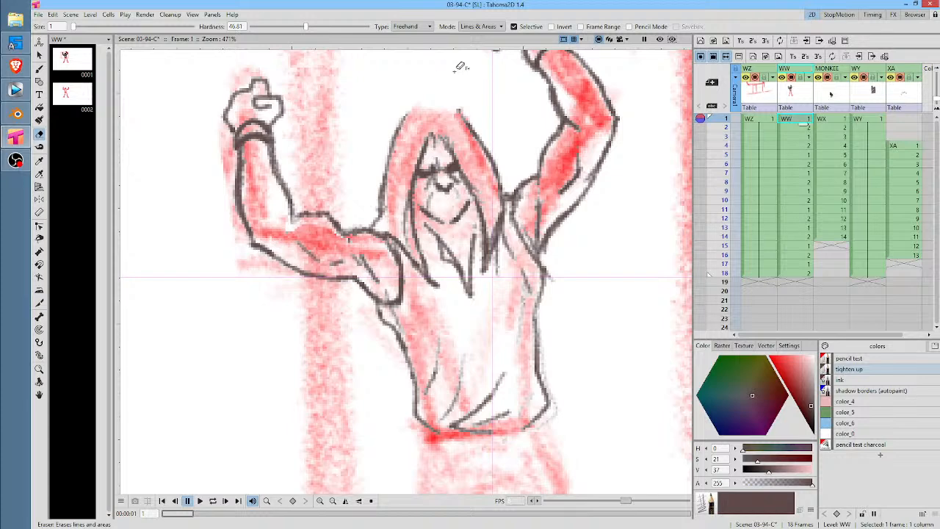
key("b")
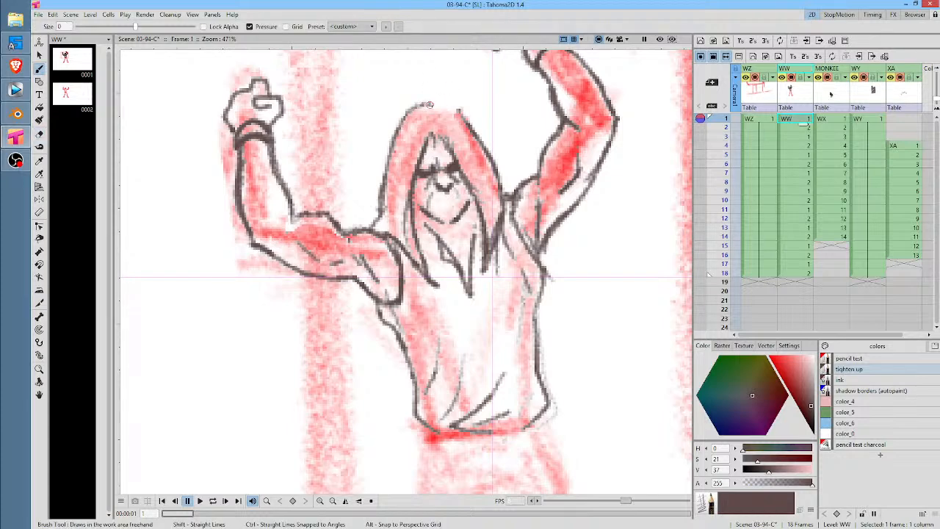
mouse_move(429, 105)
left_mouse_down()
mouse_move(449, 98)
mouse_move(469, 126)
left_mouse_up()
Sketch a slanted tube with a rounded open end in the empty area beside the figure
mouse_move(594, 256)
left_mouse_down()
mouse_move(540, 178)
mouse_move(516, 193)
mouse_move(517, 166)
left_mouse_up()
mouse_move(432, 109)
left_mouse_down()
mouse_move(425, 136)
mouse_move(427, 128)
mouse_move(369, 117)
left_mouse_up()
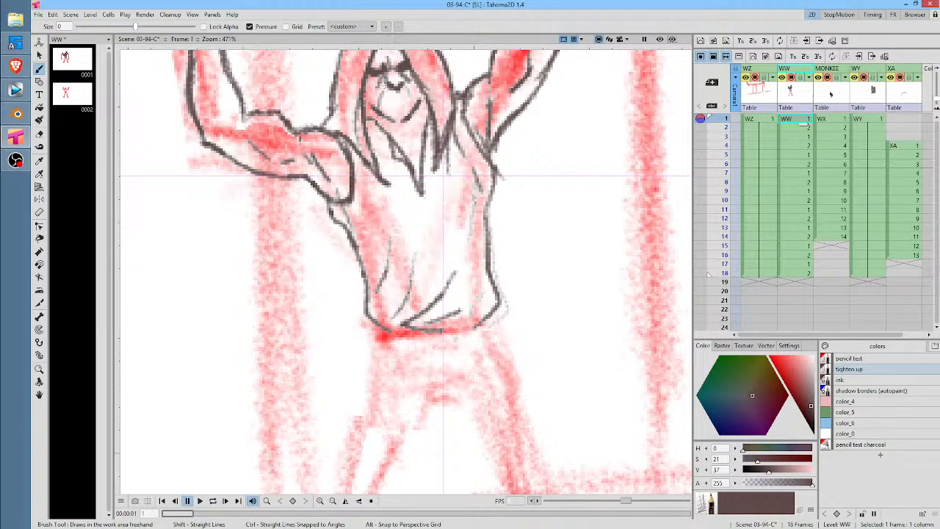
left_click_drag(551, 250, 306, 327)
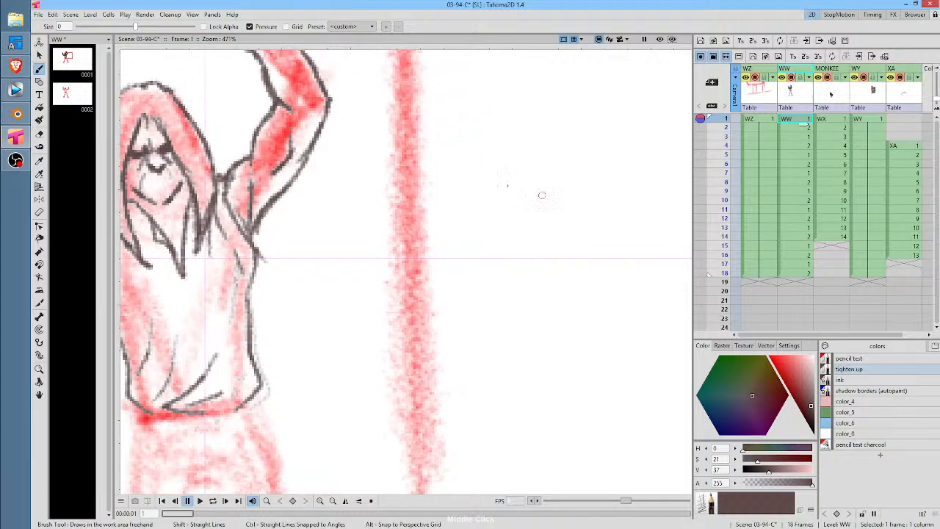
left_click_drag(412, 260, 505, 227)
left_click_drag(568, 207, 508, 222)
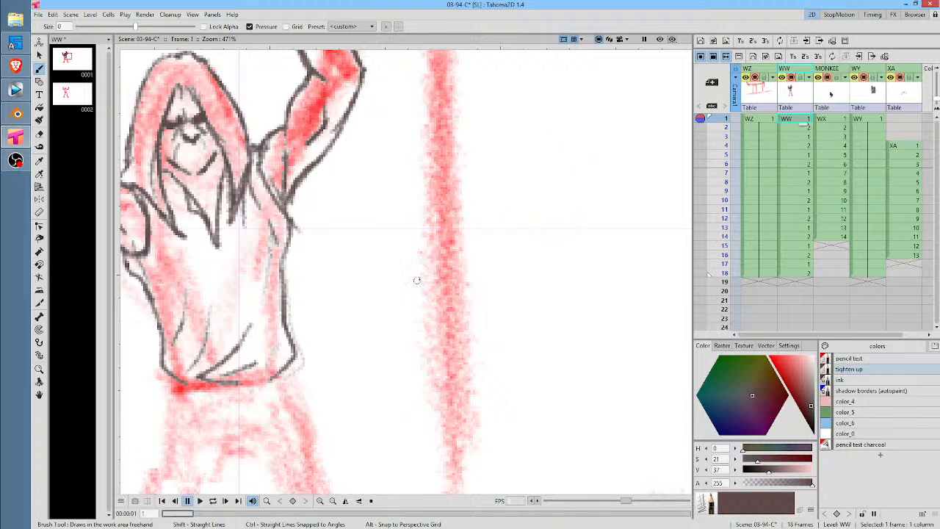
left_click_drag(417, 279, 574, 229)
left_click_drag(484, 252, 578, 228)
mouse_move(419, 294)
left_mouse_down()
mouse_move(558, 229)
mouse_move(599, 234)
left_mouse_up()
mouse_move(470, 266)
left_mouse_down()
mouse_move(507, 301)
mouse_move(600, 279)
left_mouse_up()
left_click_drag(563, 309, 437, 320)
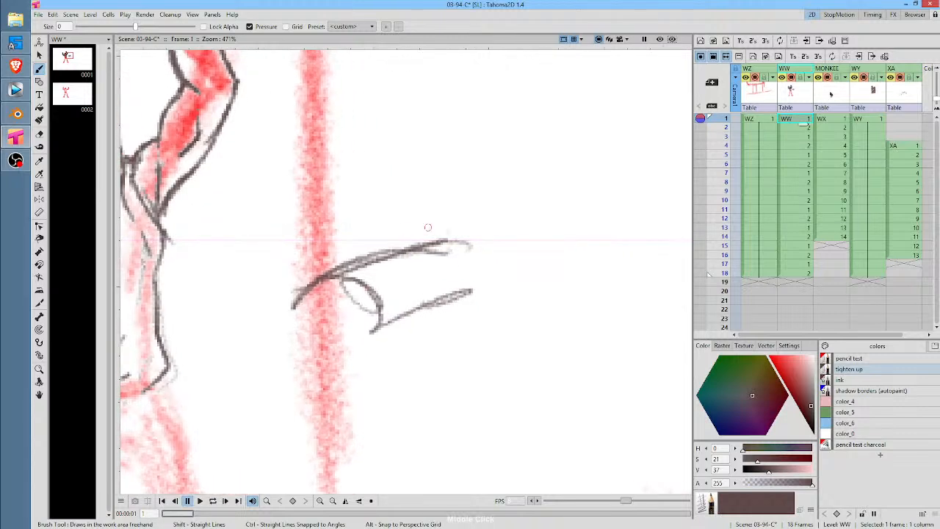
Extend a downward-sloping limb from the tube's far end and finish it with two reinforced round shapes
left_click_drag(462, 275, 529, 309)
mouse_move(490, 252)
left_mouse_down()
mouse_move(524, 288)
mouse_move(607, 344)
left_mouse_up()
mouse_move(534, 313)
left_mouse_down()
mouse_move(598, 346)
mouse_move(625, 331)
mouse_move(564, 377)
mouse_move(593, 389)
left_mouse_up()
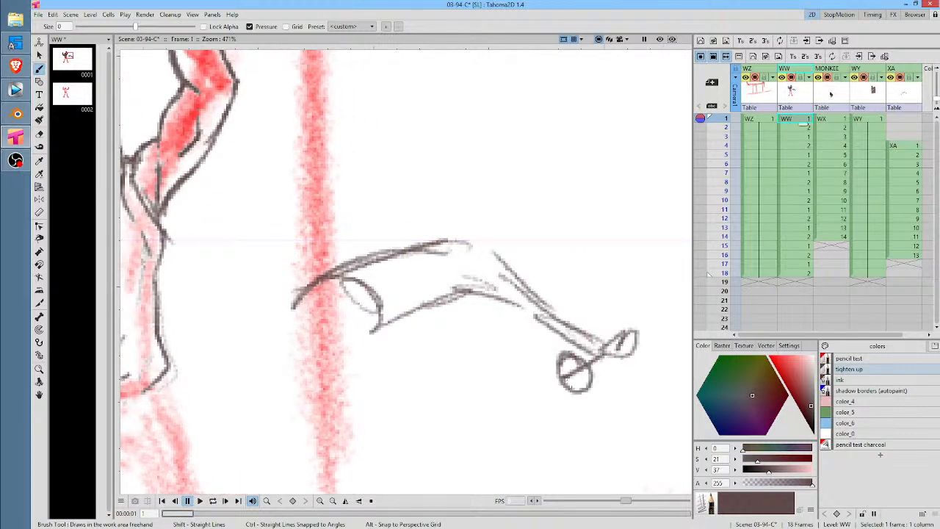
left_click_drag(573, 351, 597, 367)
left_click_drag(623, 324, 645, 356)
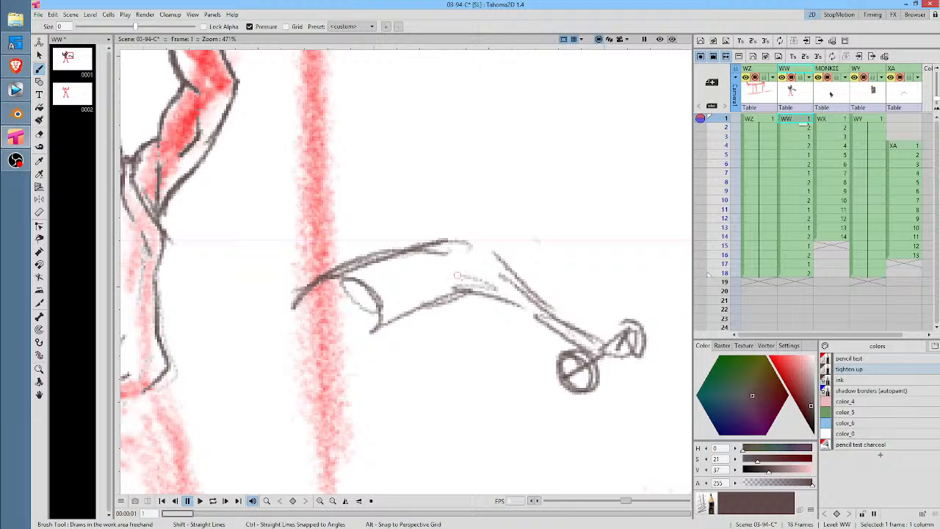
Sketch an alternative upright limb rising from the same joint, with a hooked upper end and a small circle
left_click_drag(477, 283, 554, 124)
mouse_move(500, 231)
left_mouse_down()
mouse_move(471, 285)
mouse_move(533, 99)
mouse_move(519, 165)
left_mouse_up()
mouse_move(508, 116)
left_mouse_down()
mouse_move(477, 87)
mouse_move(462, 117)
left_mouse_up()
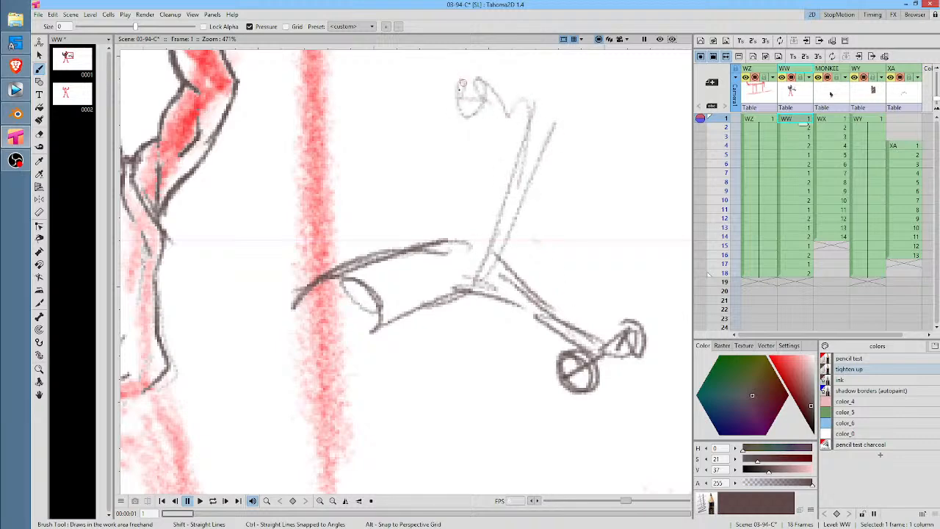
left_click_drag(459, 79, 510, 110)
left_click_drag(529, 103, 527, 109)
Close the tube's outline around the joint and extend long parallel lines diagonally down from its open end
mouse_move(441, 294)
left_mouse_down()
mouse_move(500, 292)
mouse_move(493, 296)
left_mouse_up()
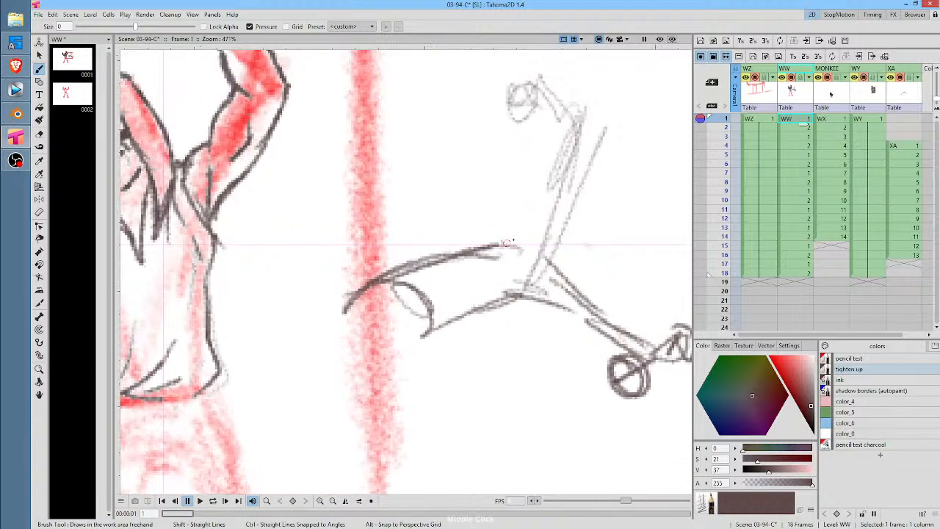
left_click_drag(547, 225, 503, 245)
left_click_drag(462, 316, 382, 338)
left_click_drag(406, 290, 447, 303)
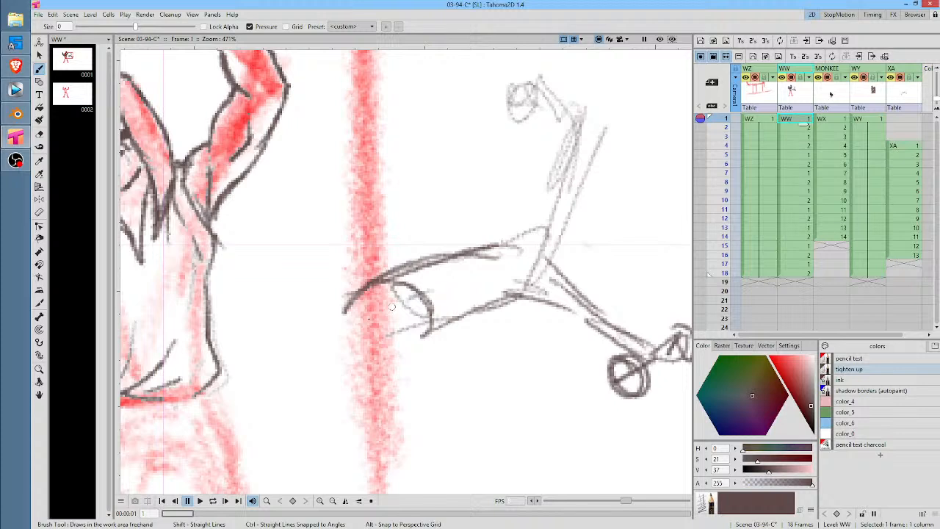
left_click_drag(276, 381, 457, 284)
left_click_drag(411, 286, 430, 327)
left_click_drag(273, 393, 434, 307)
left_click_drag(320, 390, 463, 312)
left_click_drag(247, 383, 397, 287)
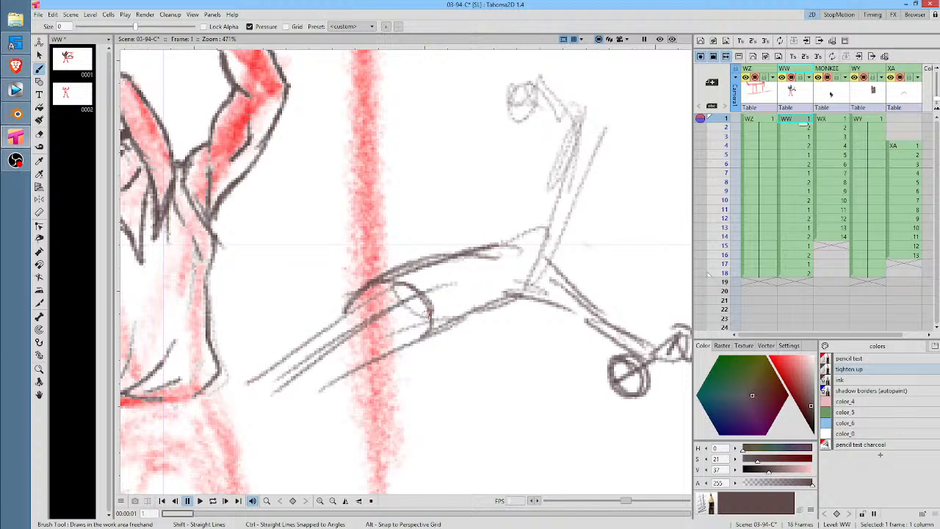
Draw an upright leg with a foot, a curved limb with a round joint, and arcs linking the raised and lowered positions
mouse_move(413, 329)
left_mouse_down()
mouse_move(383, 196)
mouse_move(389, 58)
mouse_move(446, 65)
mouse_move(412, 82)
mouse_move(416, 310)
mouse_move(367, 128)
mouse_move(385, 67)
left_mouse_up()
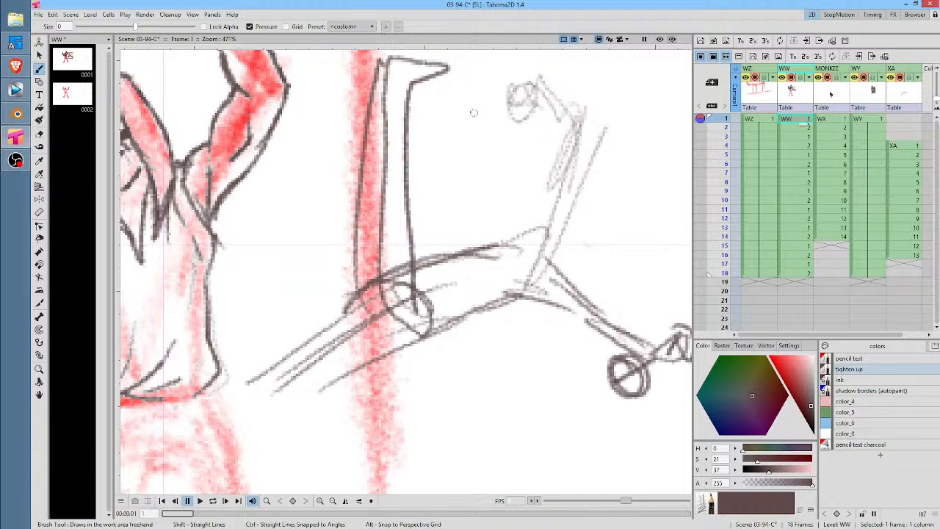
mouse_move(515, 90)
left_mouse_down()
mouse_move(504, 103)
mouse_move(523, 100)
mouse_move(500, 204)
left_mouse_up()
left_click_drag(506, 110, 479, 213)
mouse_move(523, 85)
left_mouse_down()
mouse_move(559, 169)
mouse_move(552, 234)
left_mouse_up()
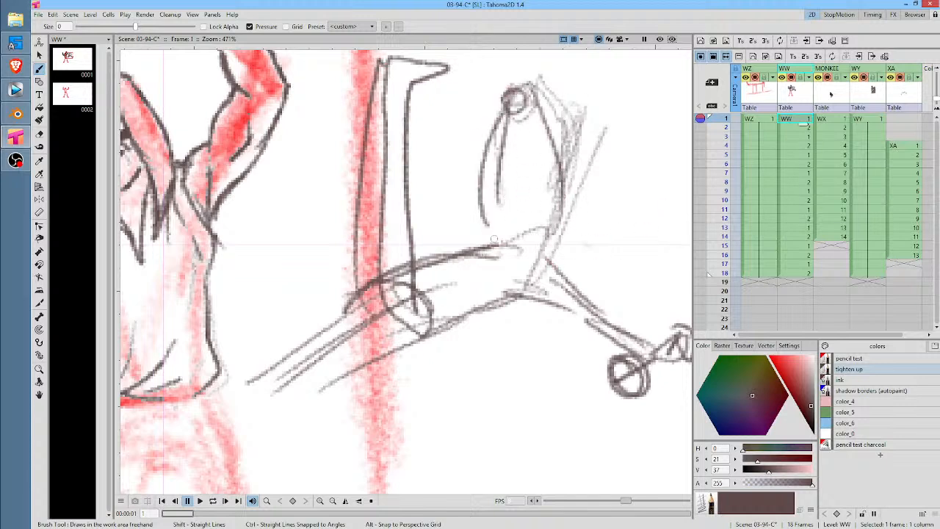
left_click_drag(377, 116, 278, 336)
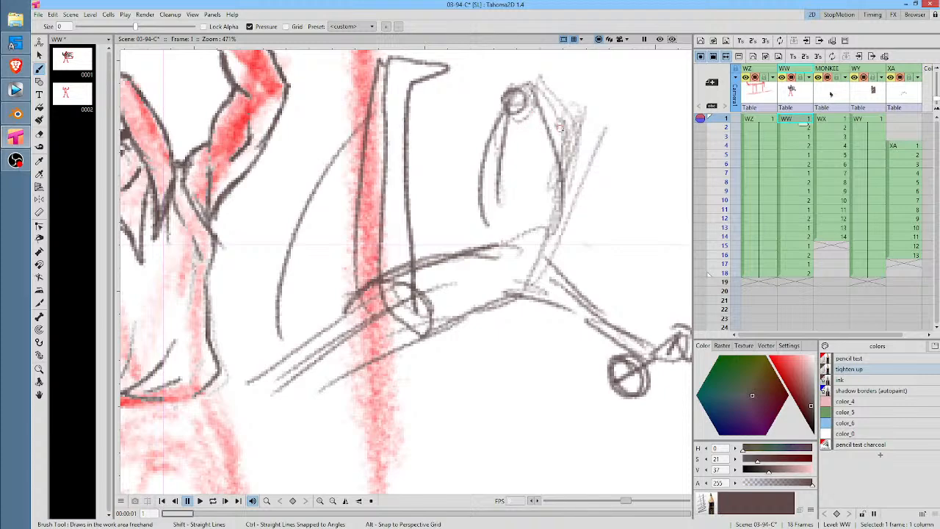
left_click_drag(557, 125, 623, 320)
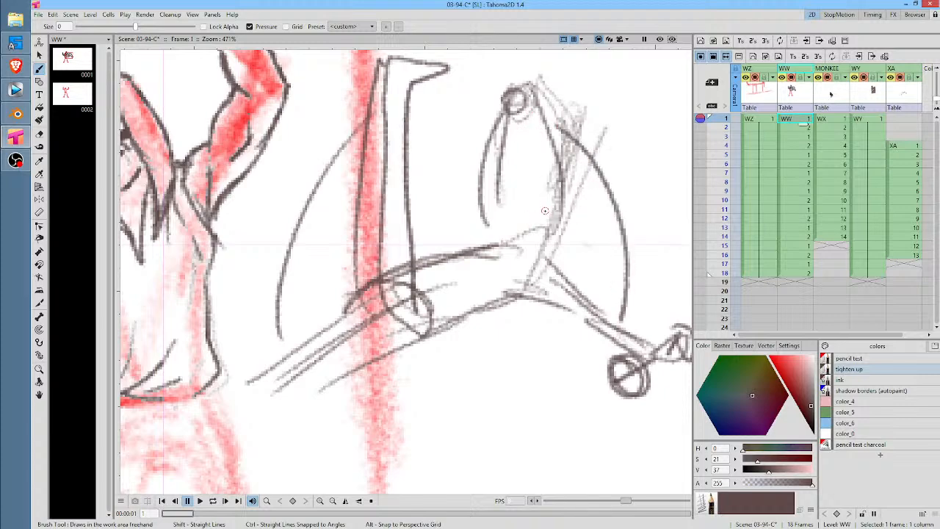
Erase the whole side sketch next to the hooded figure
scroll(555, 205, "down", 3)
key("e")
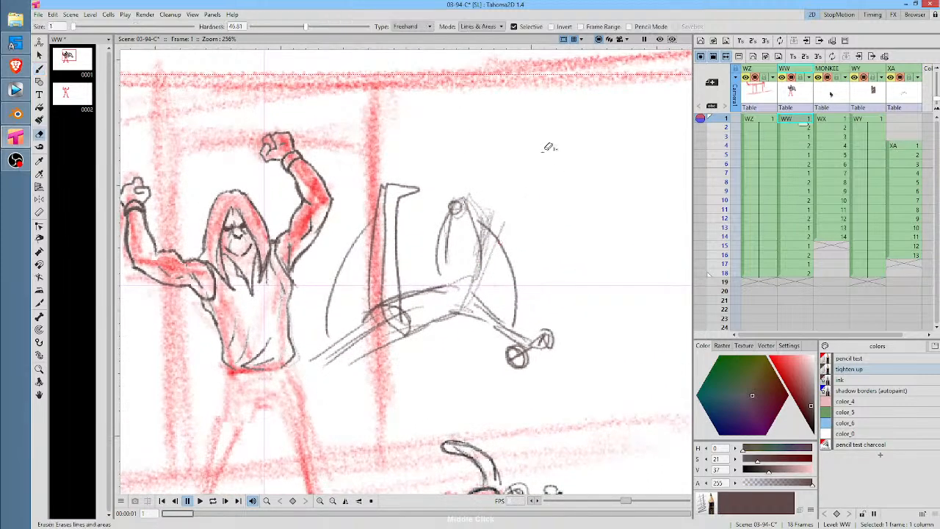
mouse_move(540, 152)
left_mouse_down()
mouse_move(384, 155)
mouse_move(326, 262)
mouse_move(354, 387)
mouse_move(540, 376)
mouse_move(530, 156)
left_mouse_up()
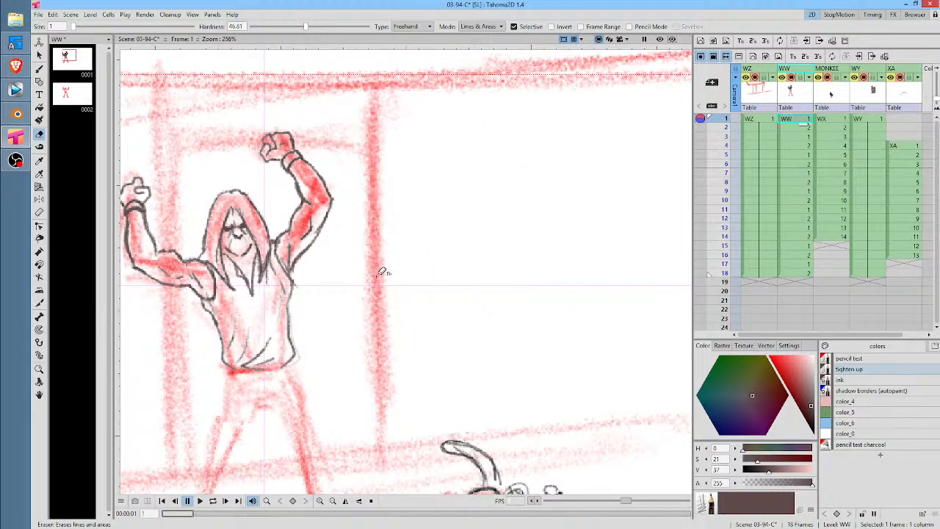
Retrace the shirt's hem and outline the hip and thigh on the bent arm's side
left_click_drag(382, 283, 525, 145)
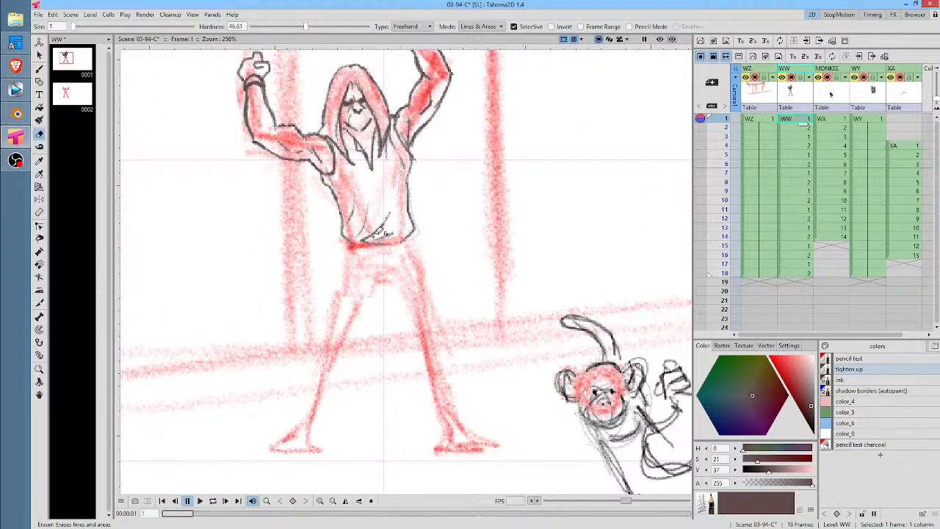
key("b")
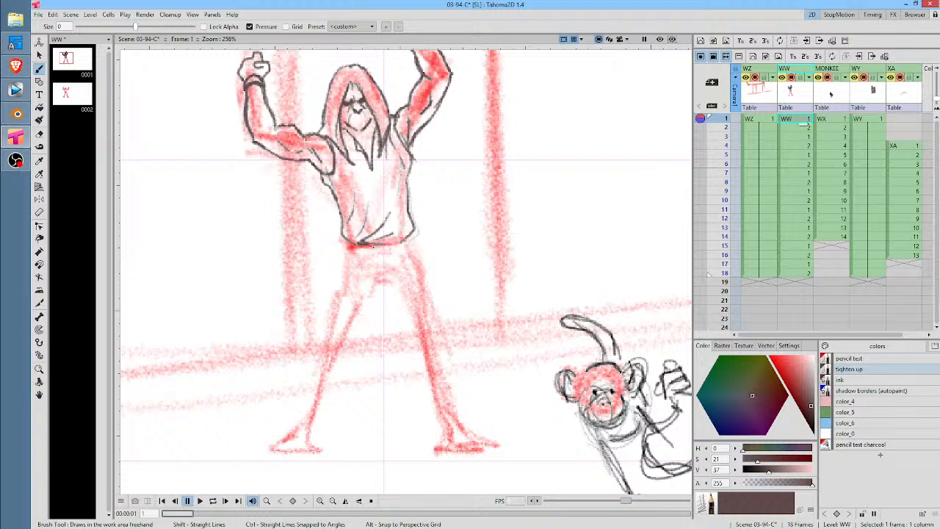
left_click_drag(373, 245, 411, 237)
mouse_move(351, 243)
left_mouse_down()
mouse_move(337, 279)
mouse_move(349, 277)
mouse_move(339, 266)
mouse_move(324, 314)
left_mouse_up()
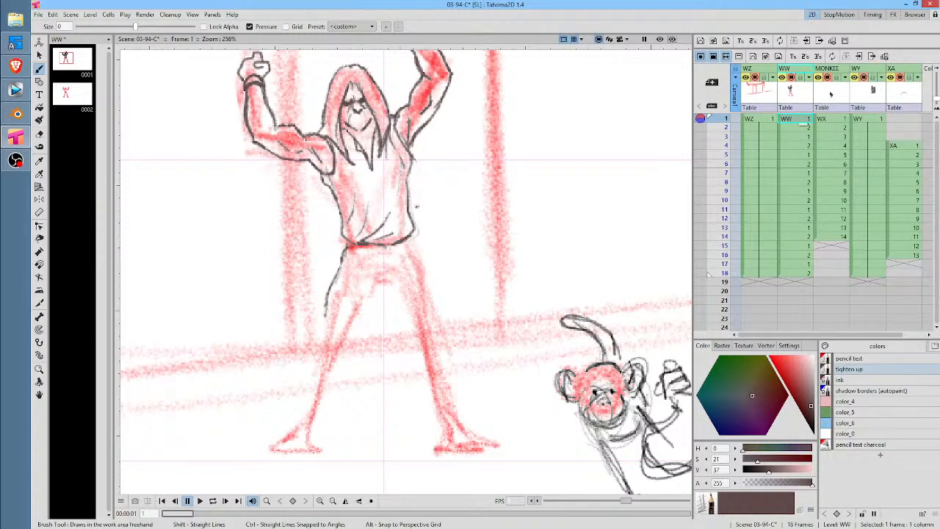
Erase the shirt's hem, then draw a waist belt knotted at the side and a short skirt with fold lines
key("e")
left_click_drag(404, 220, 413, 212)
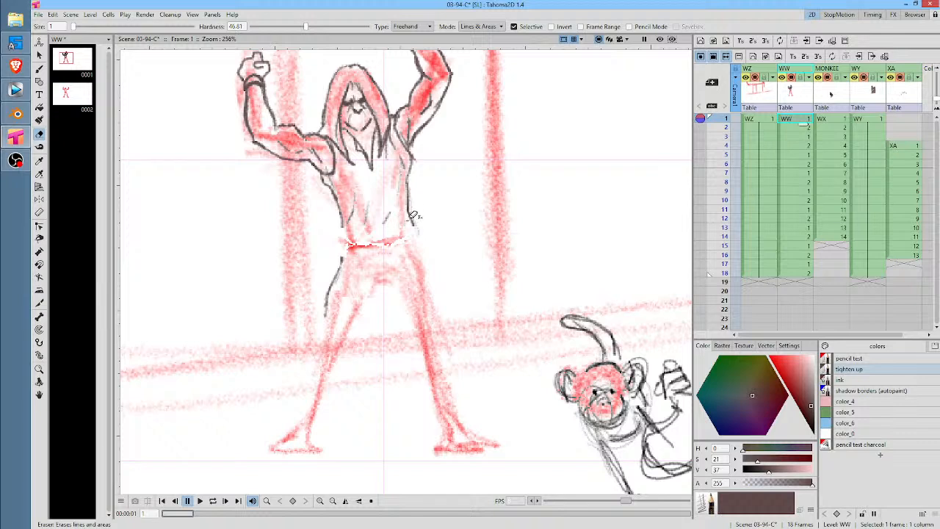
key("b")
mouse_move(350, 242)
left_mouse_down()
mouse_move(409, 234)
mouse_move(442, 322)
mouse_move(408, 335)
mouse_move(321, 326)
mouse_move(344, 251)
mouse_move(332, 256)
mouse_move(327, 246)
mouse_move(323, 266)
mouse_move(337, 249)
mouse_move(368, 321)
left_mouse_up()
left_click_drag(376, 261, 394, 299)
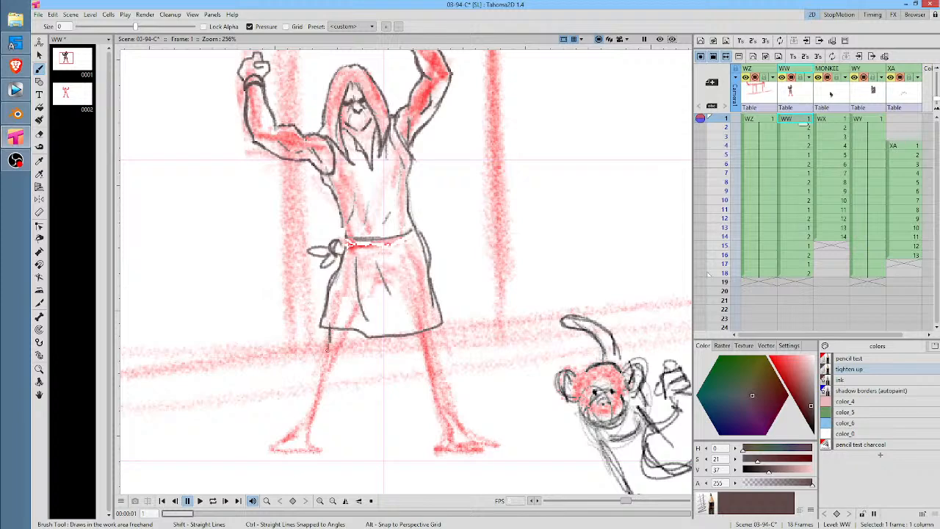
Outline the bare leg and foot on the belt knot's side, from the skirt's hem down to the toes
left_click_drag(329, 345, 312, 422)
middle_click(426, 369)
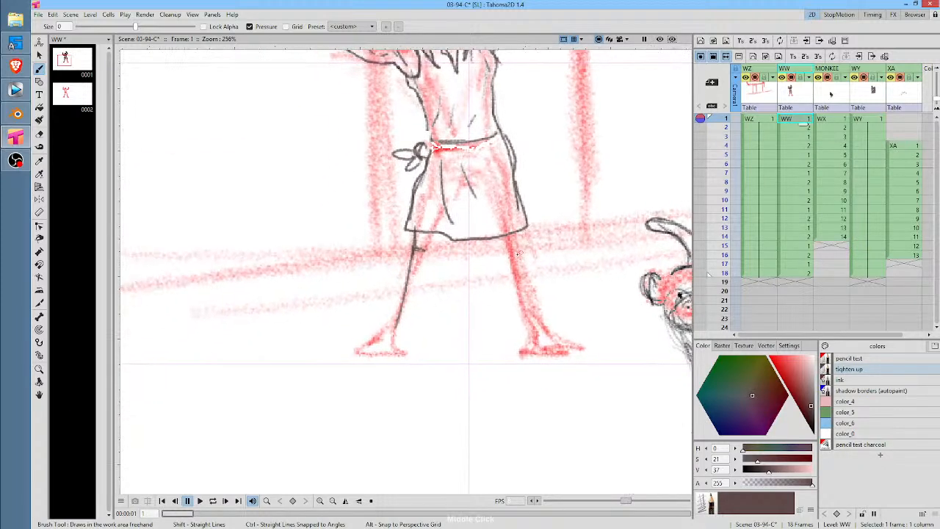
mouse_move(396, 323)
left_mouse_down()
mouse_move(347, 354)
mouse_move(414, 353)
mouse_move(407, 335)
mouse_move(439, 236)
left_mouse_up()
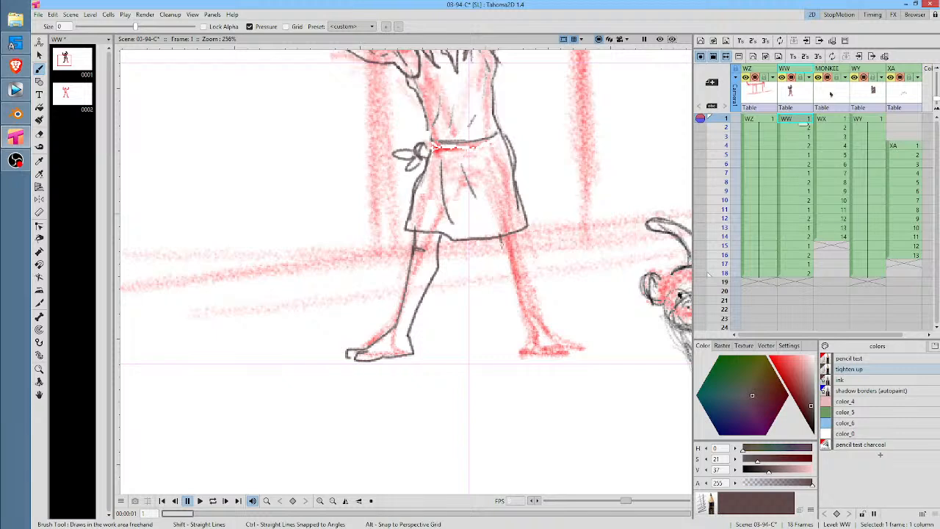
Outline the other leg and foot, with a knee line, and add sandal straps to both feet
mouse_move(502, 241)
left_mouse_down()
mouse_move(507, 285)
mouse_move(533, 311)
mouse_move(537, 356)
mouse_move(565, 356)
mouse_move(579, 342)
mouse_move(541, 327)
left_mouse_up()
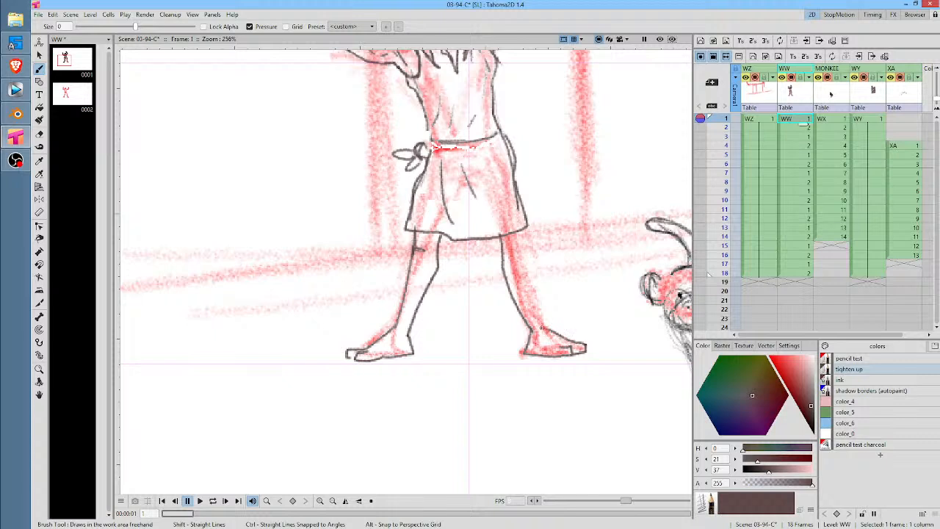
left_click_drag(519, 226, 545, 328)
left_click_drag(519, 231, 528, 268)
mouse_move(557, 332)
left_mouse_down()
mouse_move(541, 355)
mouse_move(560, 355)
left_mouse_up()
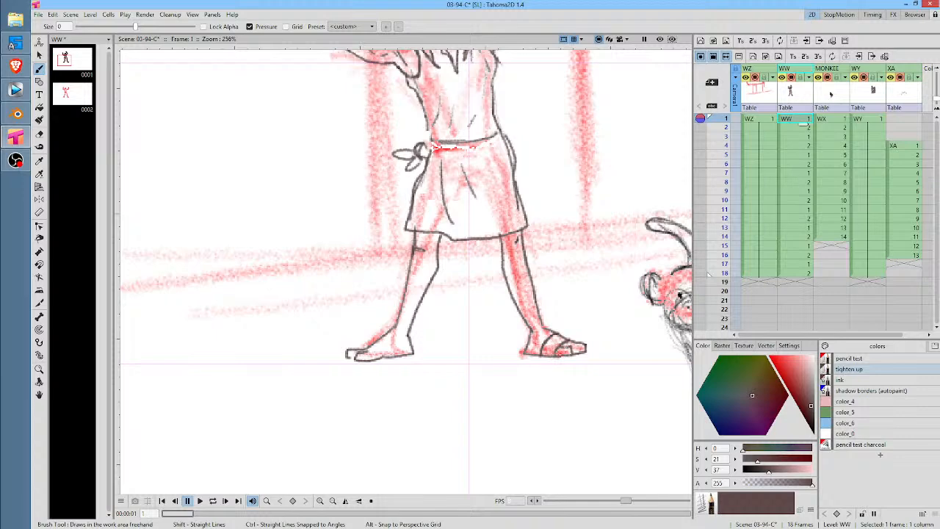
mouse_move(384, 343)
left_mouse_down()
mouse_move(370, 358)
mouse_move(400, 353)
mouse_move(381, 360)
left_mouse_up()
Choose the "pencil test charcoal" style as the drawing color
scroll(545, 258, "down", 3)
left_click_drag(540, 255, 477, 321)
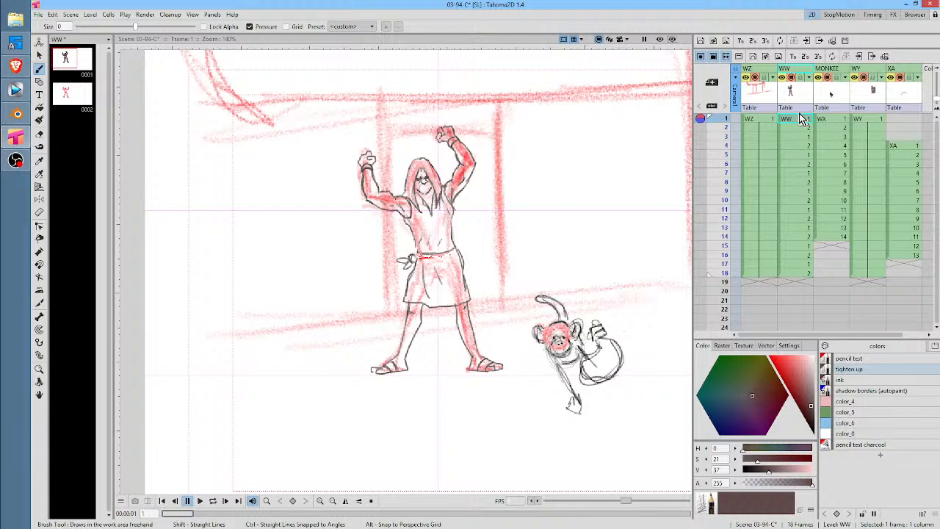
left_click(864, 444)
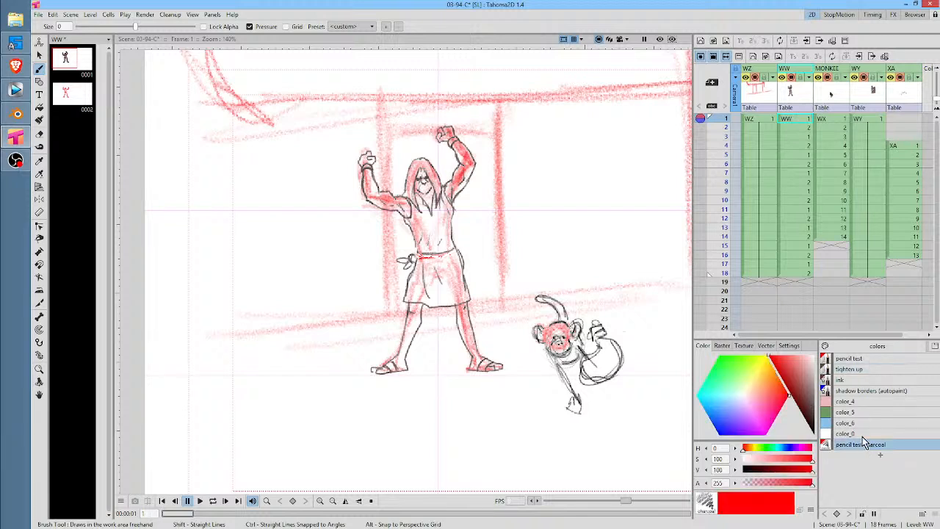
Erase the hooded figure's red charcoal rough on frame 1, then copy the cleaned figure onto frame 2 of the WW level
key("a")
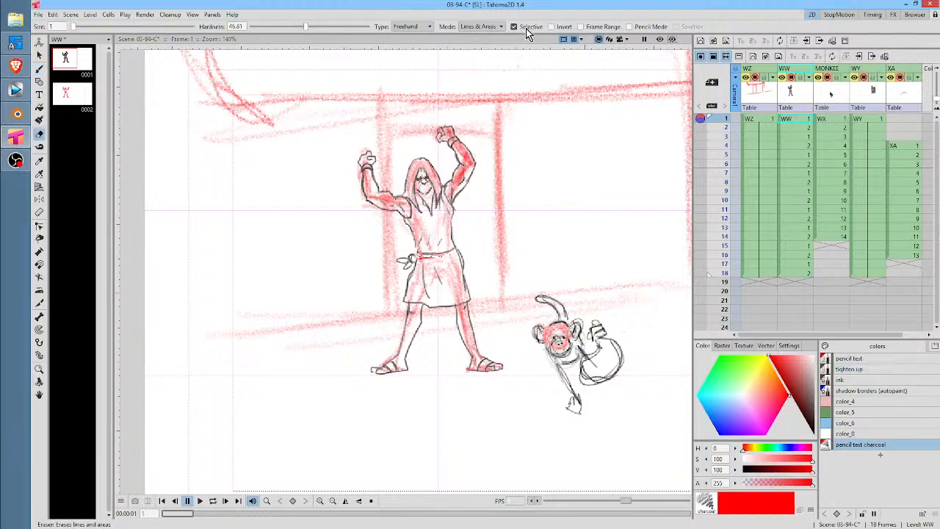
mouse_move(523, 119)
left_mouse_down()
mouse_move(305, 203)
mouse_move(432, 442)
mouse_move(523, 220)
mouse_move(504, 108)
left_mouse_up()
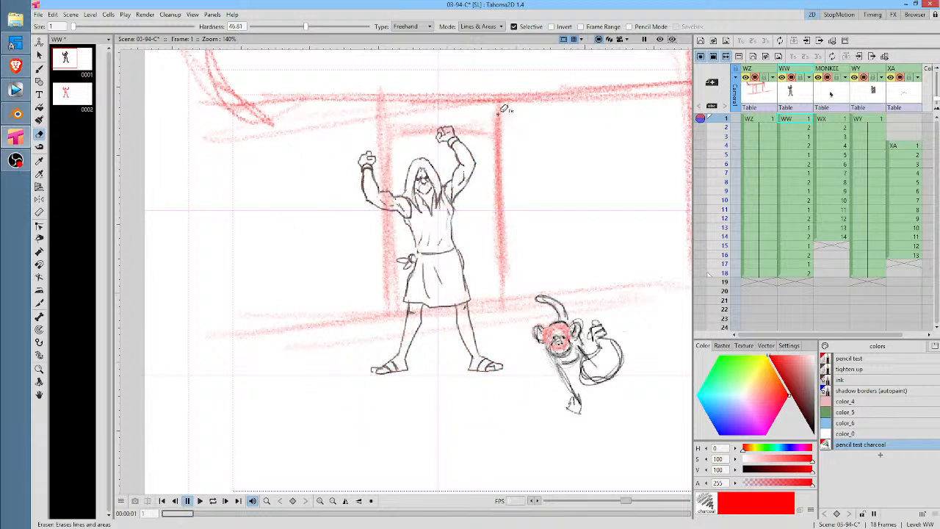
key("s")
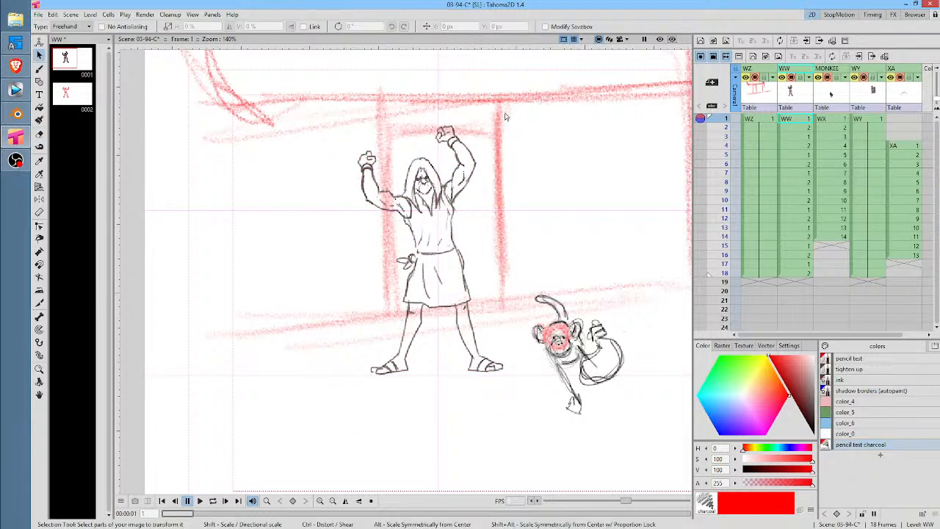
mouse_move(504, 116)
left_mouse_down()
mouse_move(271, 300)
mouse_move(516, 376)
mouse_move(501, 104)
left_mouse_up()
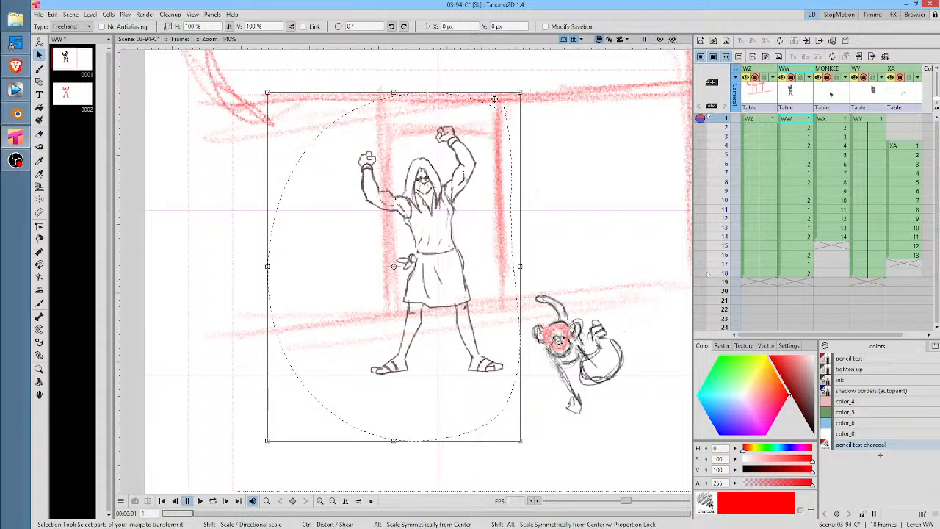
left_click(801, 128)
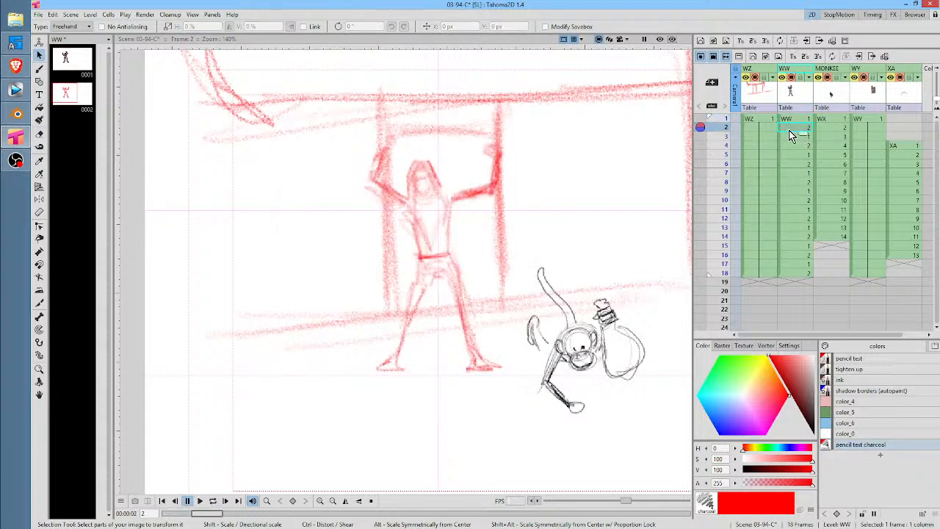
key("ctrl+v")
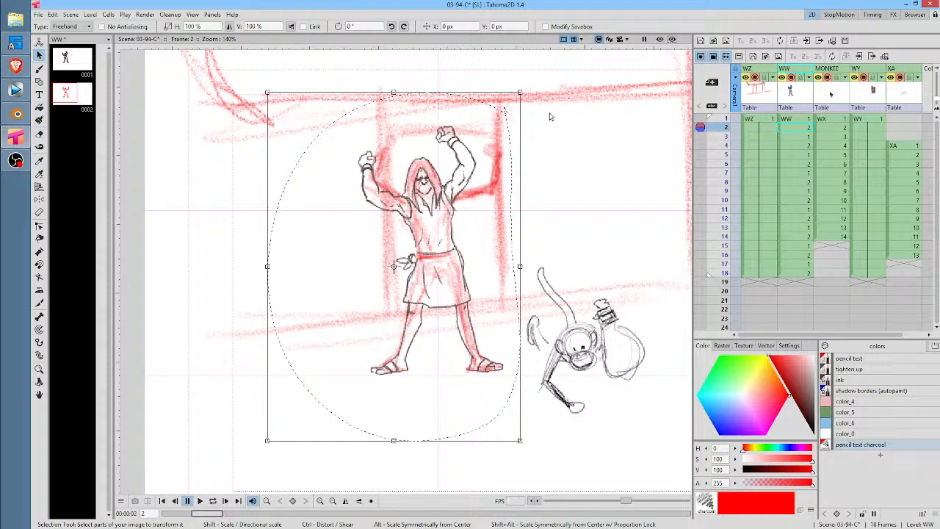
Select the raised arm on the belt knot's side and rotate it about the shoulder by about -22° toward the head
scroll(485, 226, "up", 2)
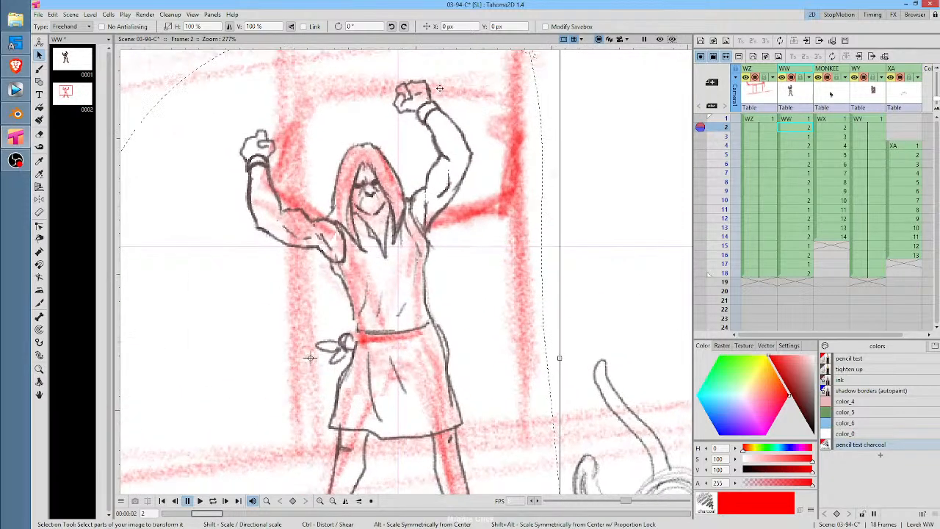
mouse_move(225, 115)
left_mouse_down()
mouse_move(227, 230)
mouse_move(228, 222)
left_mouse_up()
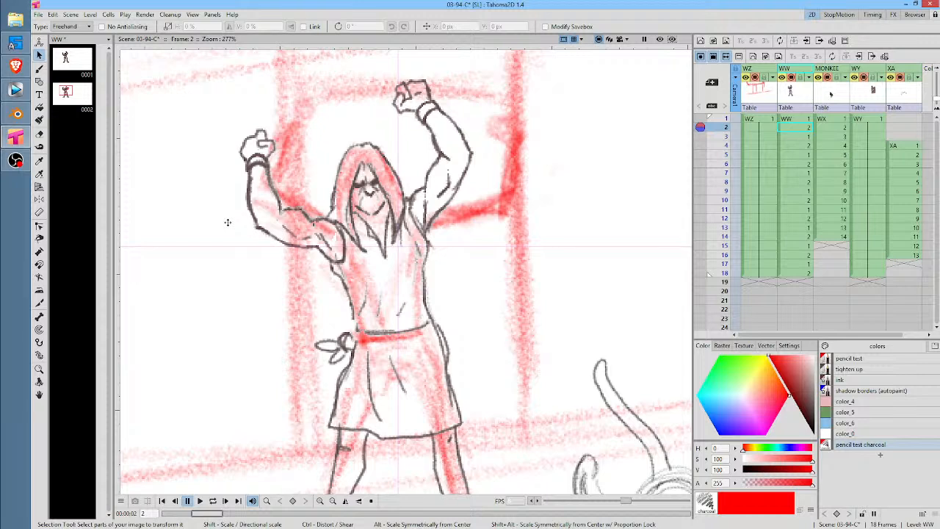
mouse_move(277, 94)
left_mouse_down()
mouse_move(231, 289)
mouse_move(291, 294)
mouse_move(350, 259)
mouse_move(283, 95)
left_mouse_up()
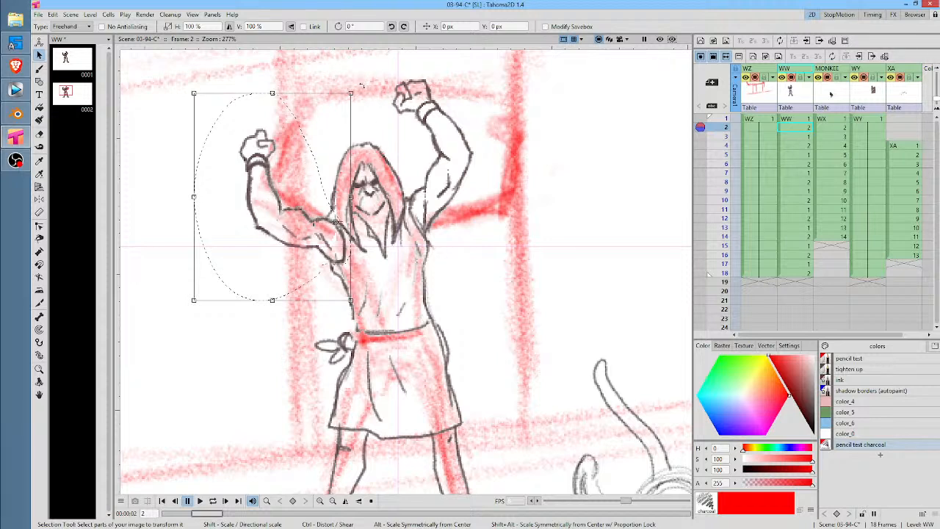
left_click_drag(361, 84, 409, 107)
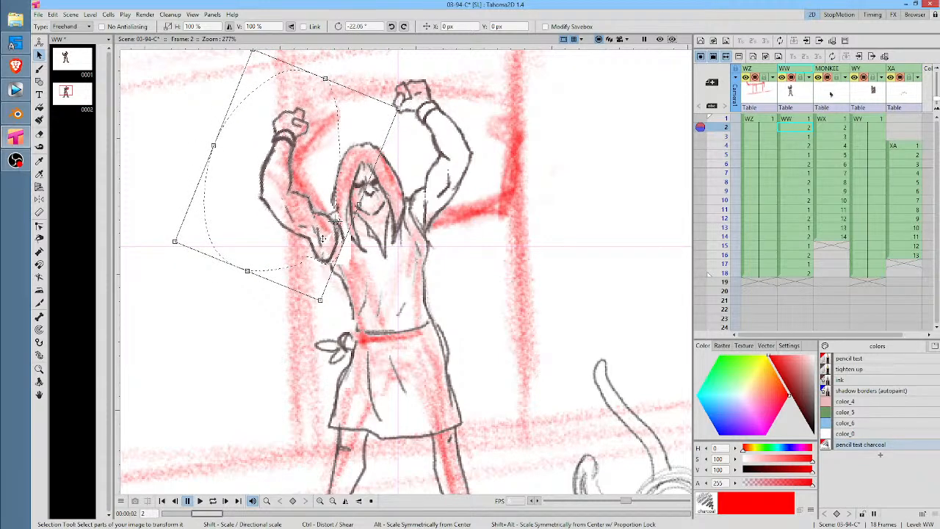
Choose the "tighten up" style and erase the leftover armpit and sleeve lines at the rotated arm's shoulder
key("a")
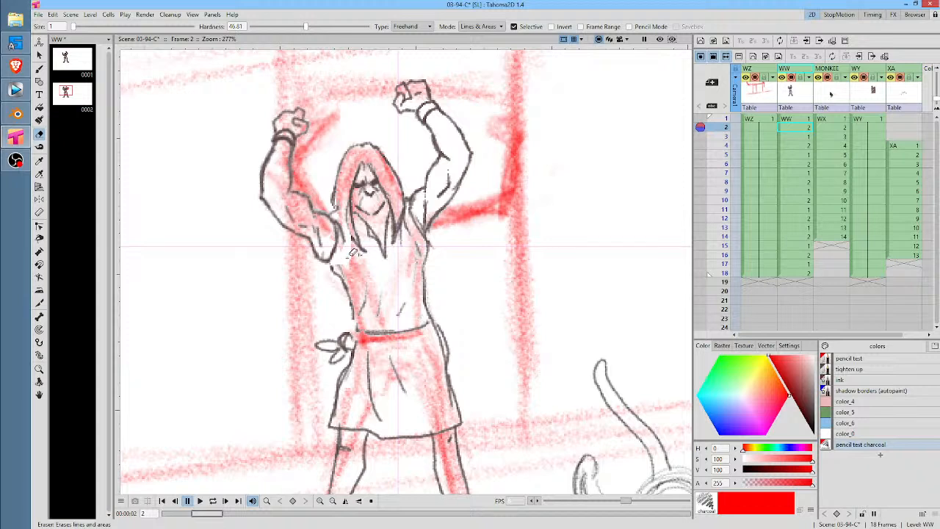
left_click(863, 370)
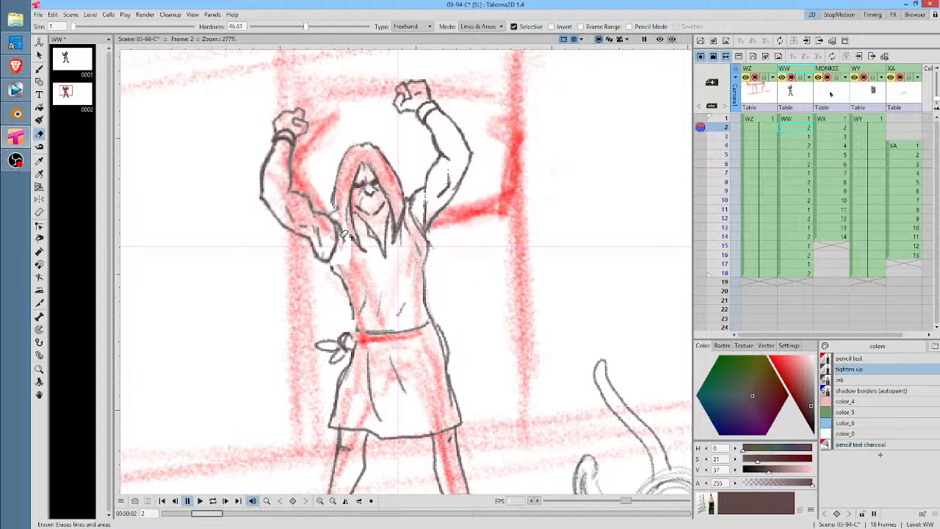
left_click_drag(344, 234, 338, 230)
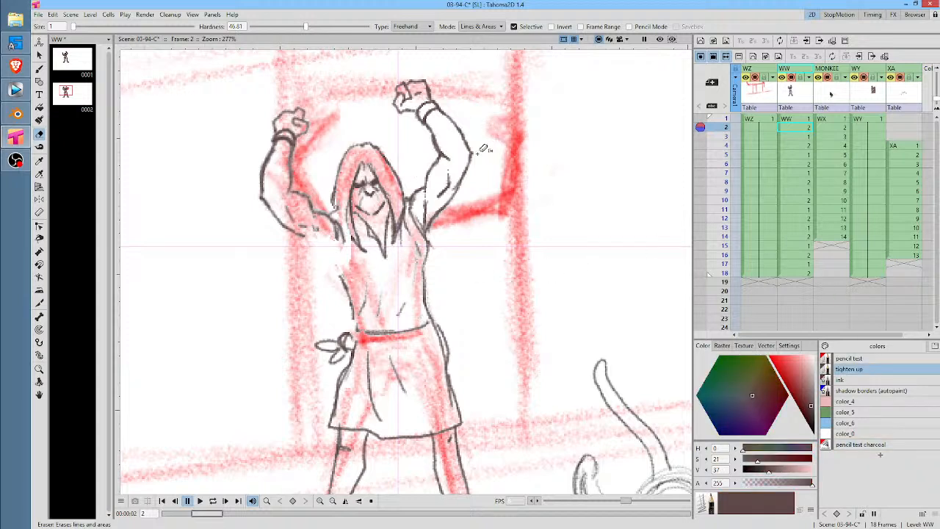
Rotate the other raised arm outward by about -38° around its shoulder and shift it about 31 px away from the body
key("s")
mouse_move(453, 69)
left_mouse_down()
mouse_move(378, 108)
mouse_move(405, 144)
mouse_move(407, 184)
mouse_move(433, 237)
mouse_move(467, 204)
mouse_move(485, 120)
mouse_move(478, 87)
left_mouse_up()
left_click_drag(436, 148, 410, 201)
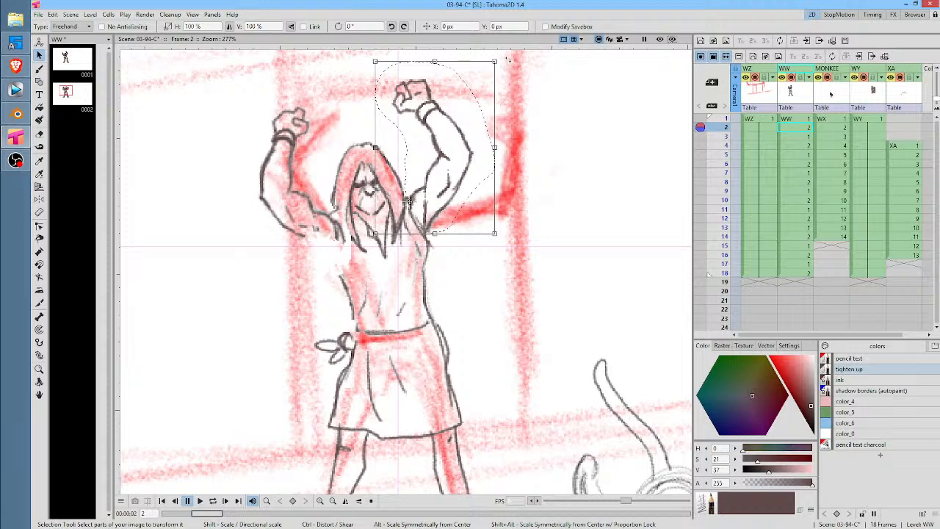
left_click_drag(507, 61, 591, 150)
left_click_drag(462, 199, 478, 199)
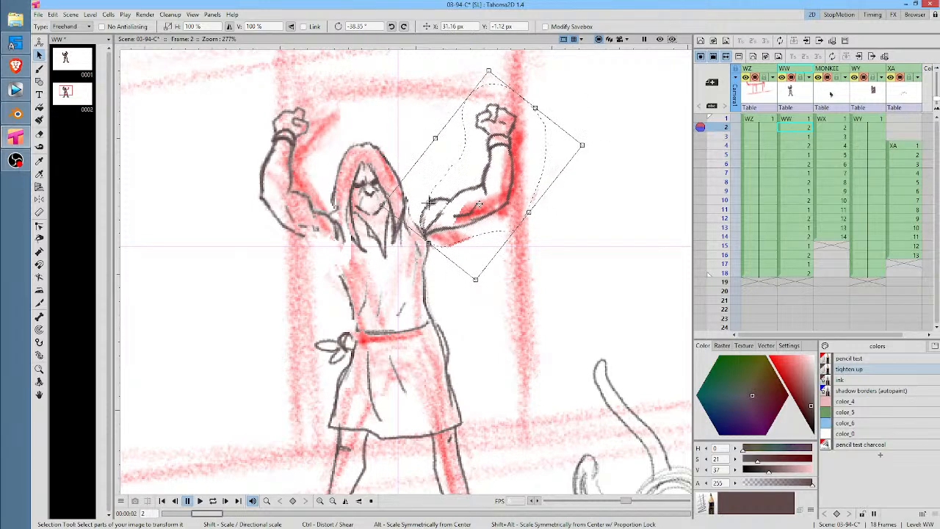
Redraw the lines joining both arms to the shoulders, the shirt's side below the armpit and a fold on the torso
key("b")
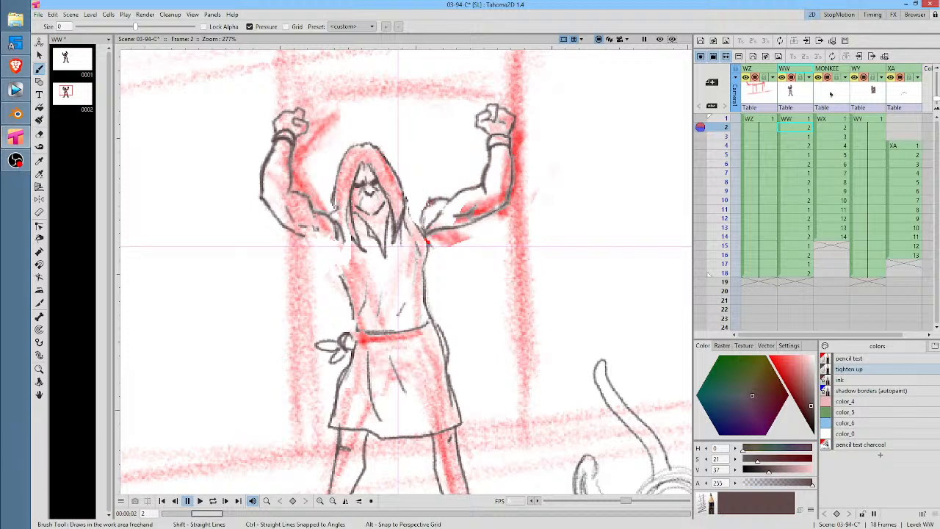
left_click_drag(426, 246, 416, 219)
mouse_move(418, 201)
left_mouse_down()
mouse_move(429, 213)
mouse_move(423, 203)
left_mouse_up()
mouse_move(309, 241)
left_mouse_down()
mouse_move(330, 250)
mouse_move(336, 235)
mouse_move(330, 260)
mouse_move(347, 294)
left_mouse_up()
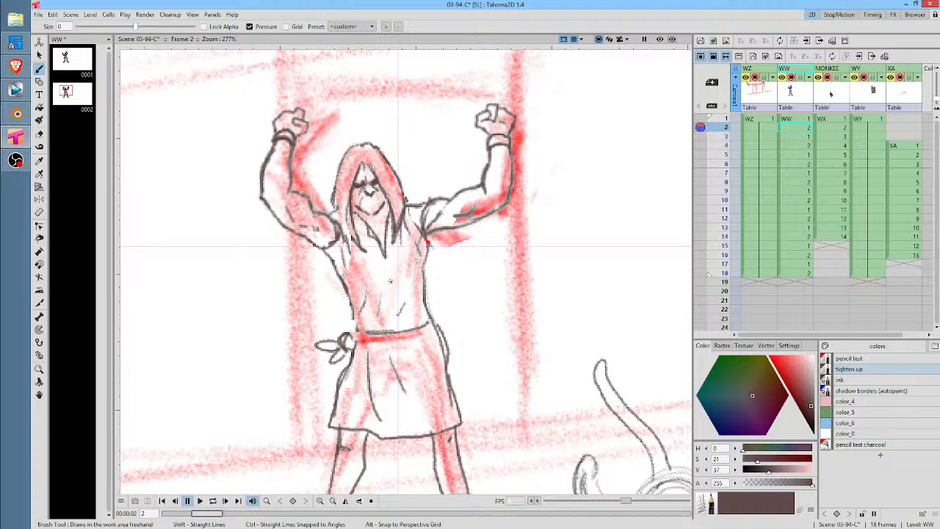
left_click_drag(406, 257, 397, 303)
Compare frames 1 and 2, then selectively erase the figure's remaining "pencil test charcoal" rough on frame 2
left_click(797, 119)
scroll(494, 247, "down", 5)
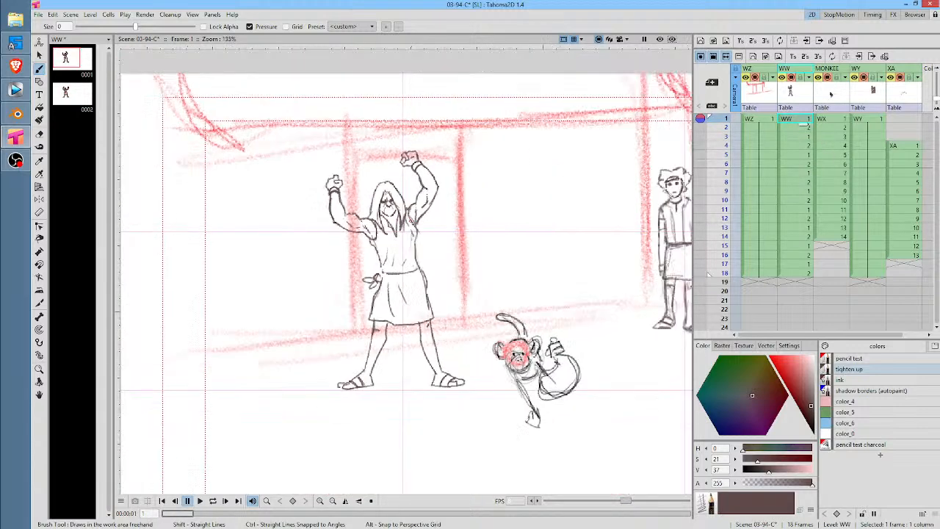
key("p")
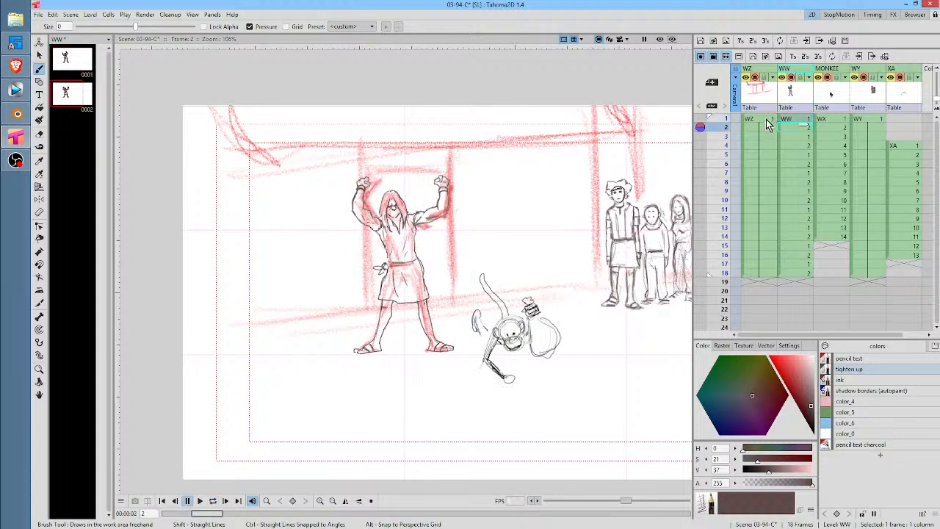
left_click(792, 123)
left_click(858, 446)
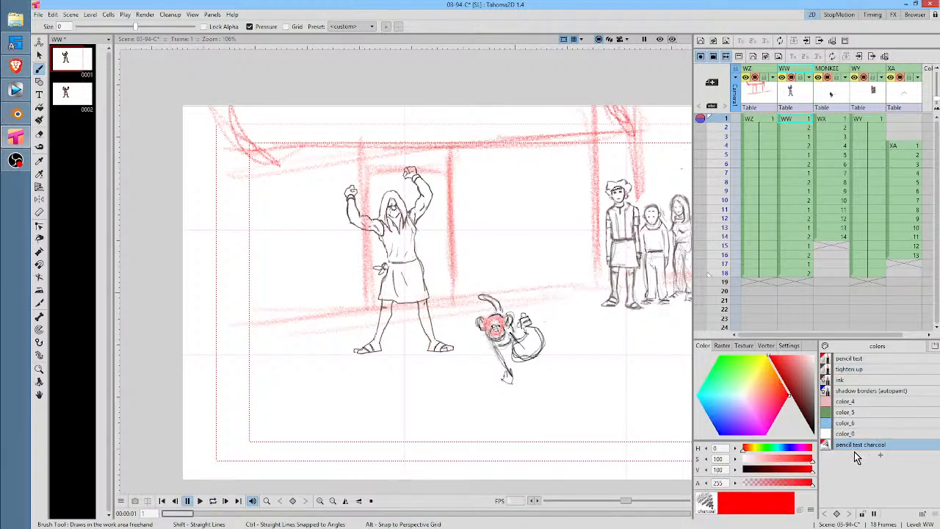
key("a")
mouse_move(474, 147)
left_mouse_down()
mouse_move(290, 247)
mouse_move(479, 140)
left_mouse_up()
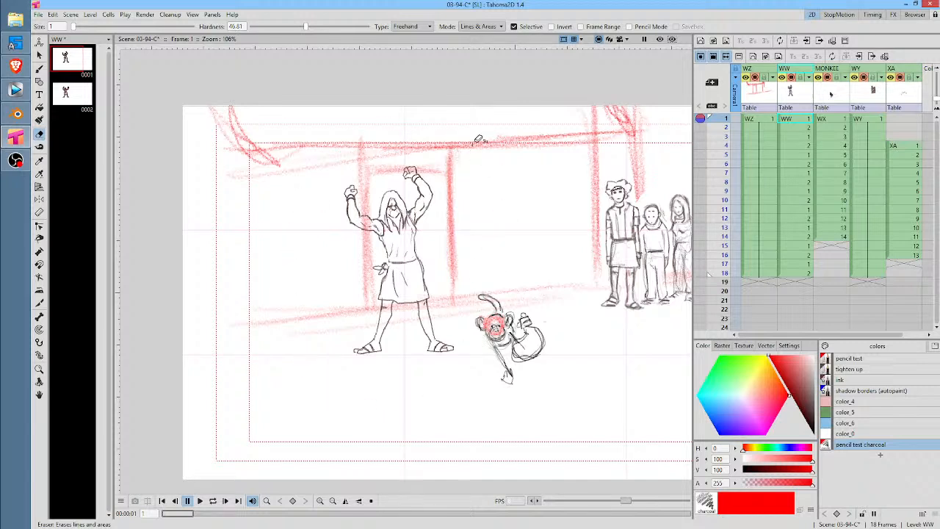
key(".")
mouse_move(489, 150)
left_mouse_down()
mouse_move(426, 390)
mouse_move(499, 99)
left_mouse_up()
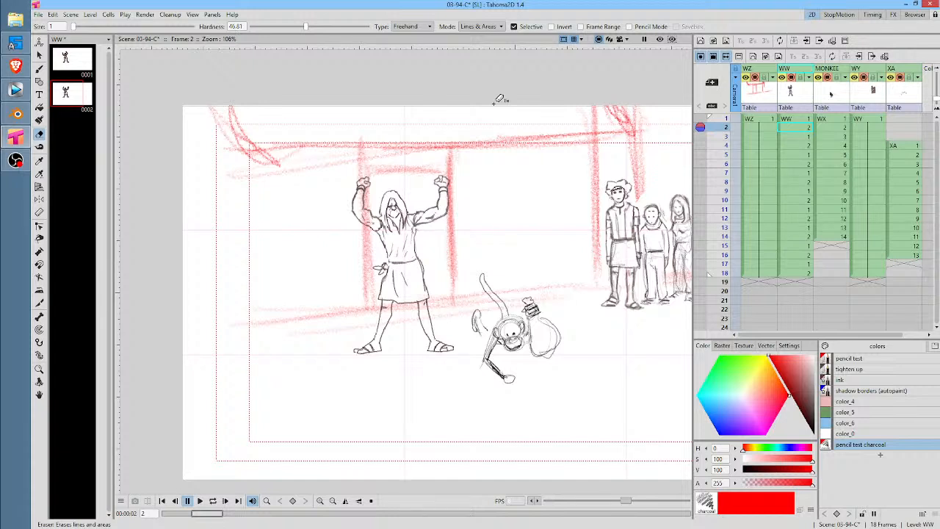
Close the gaps in the frame 2 figure's outline at the armpit and above the belt knot in the "tighten up" style
left_click(804, 119)
left_click(803, 128)
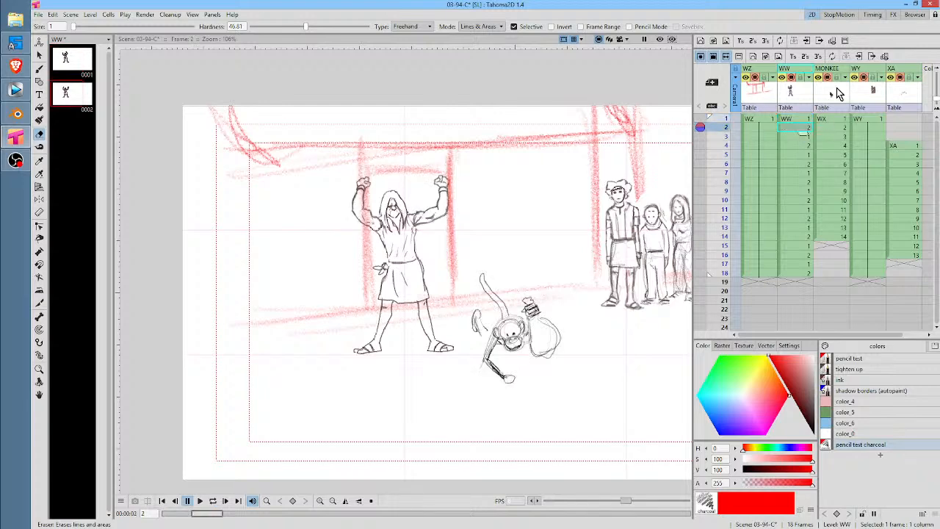
key("b")
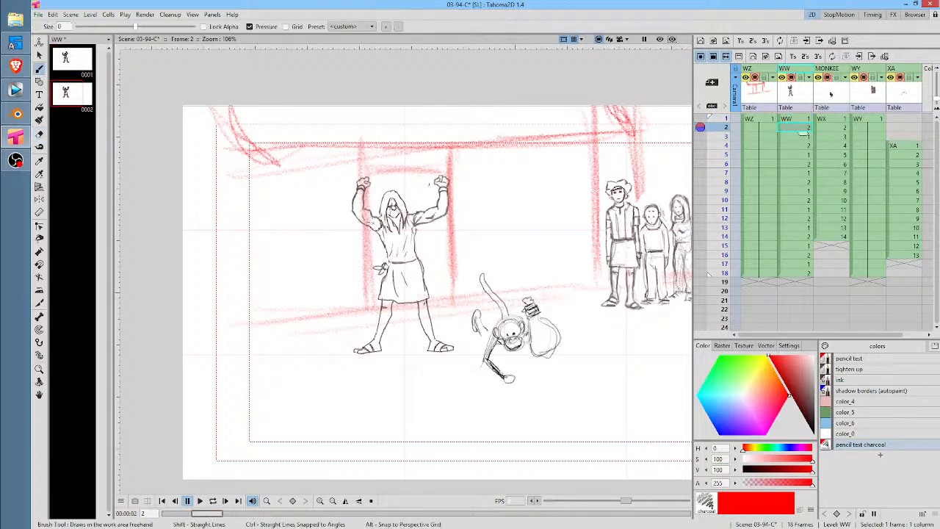
scroll(416, 232, "up", 4)
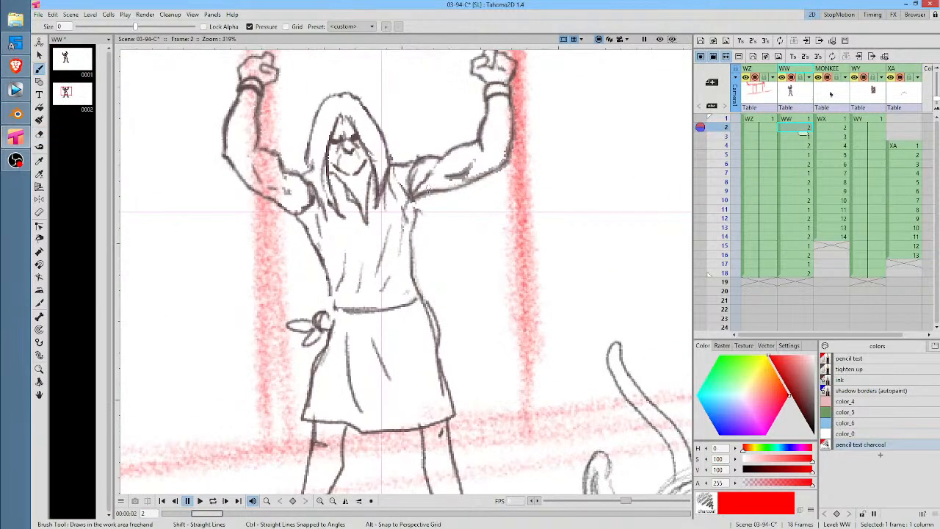
left_click_drag(418, 200, 418, 208)
key("ctrl+z")
left_click(861, 370)
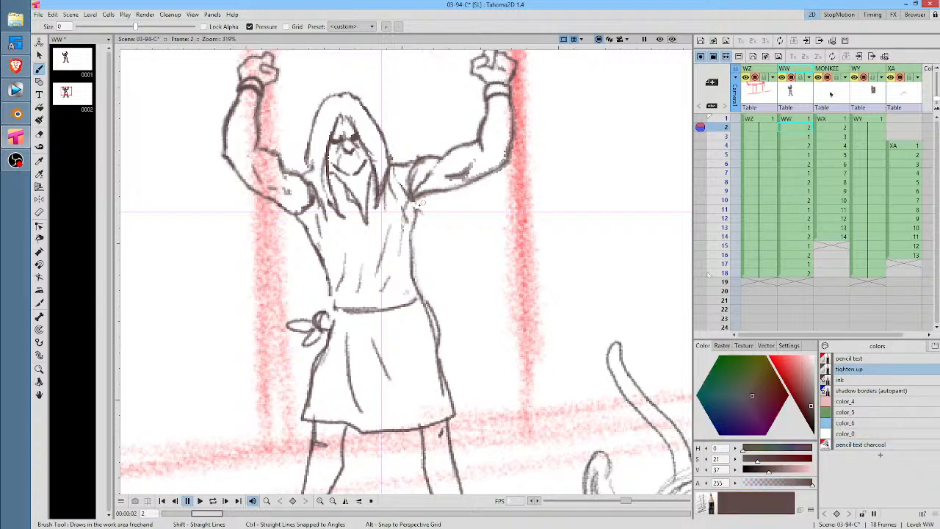
mouse_move(420, 203)
left_mouse_down()
mouse_move(416, 213)
mouse_move(421, 197)
left_mouse_up()
mouse_move(330, 292)
left_mouse_down()
mouse_move(335, 313)
mouse_move(337, 303)
left_mouse_up()
Clean up the skirt's side outline opposite the belt knot and touch up the short line on the leg below the hem
key("a")
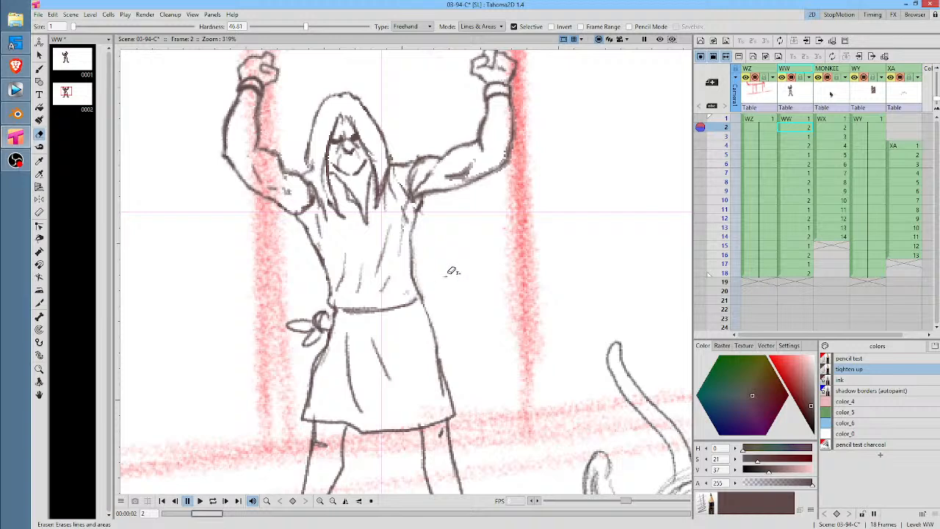
key("b")
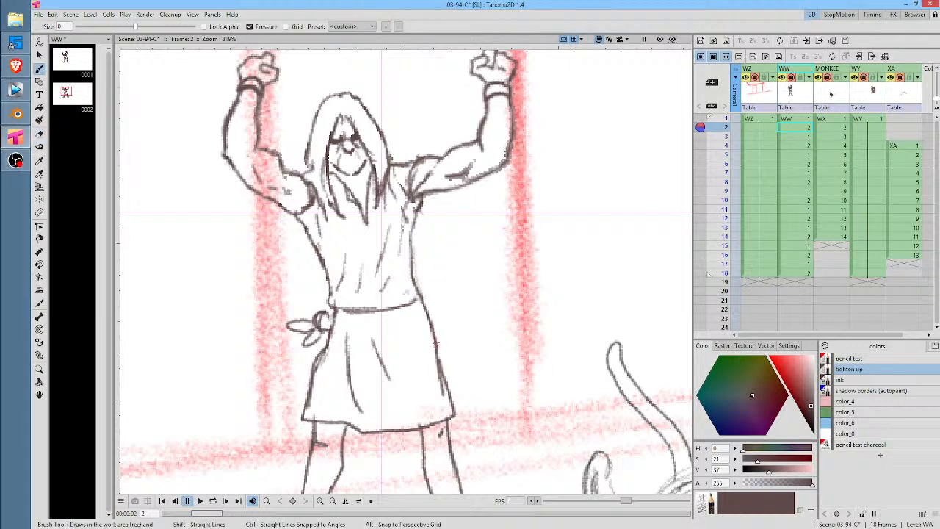
scroll(446, 336, "down", 5)
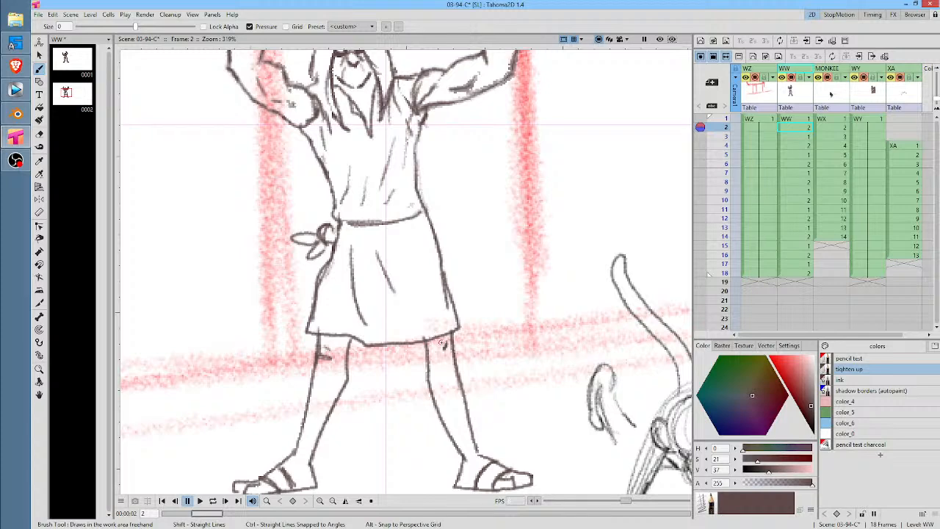
left_click_drag(438, 334, 444, 349)
Thicken the belt's waistline on frame 2 and compare it with frame 1
scroll(498, 233, "up", 2)
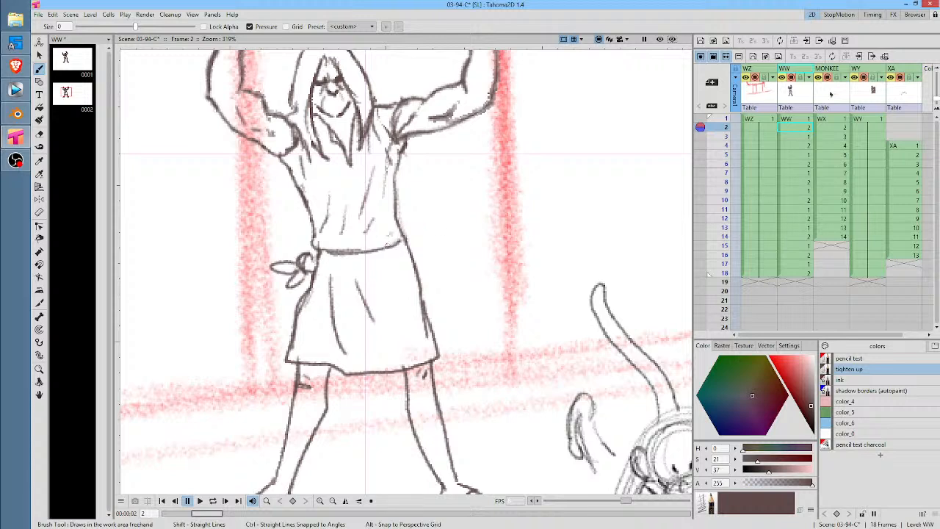
left_click_drag(394, 240, 335, 253)
key("comma")
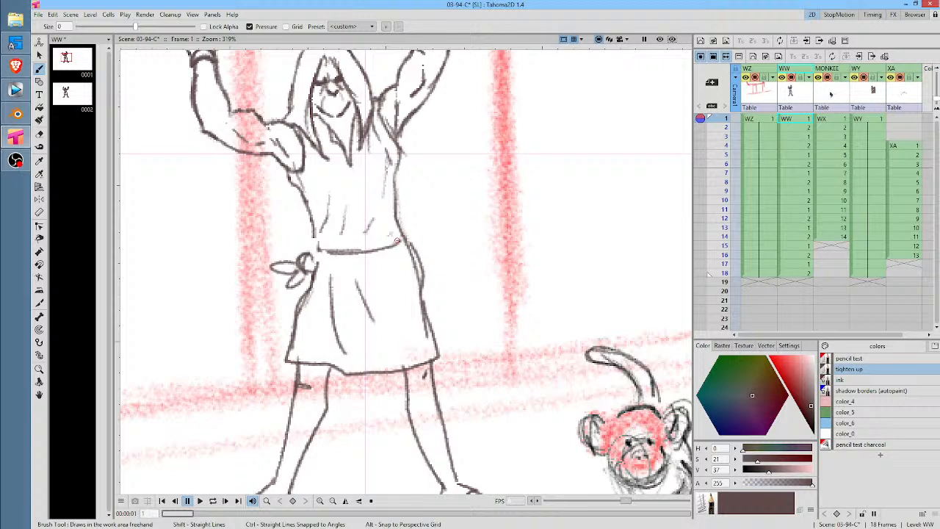
key("period")
Copy the thickened waistline from frame 2 and paste it onto the figure's drawing at frame 3
key("s")
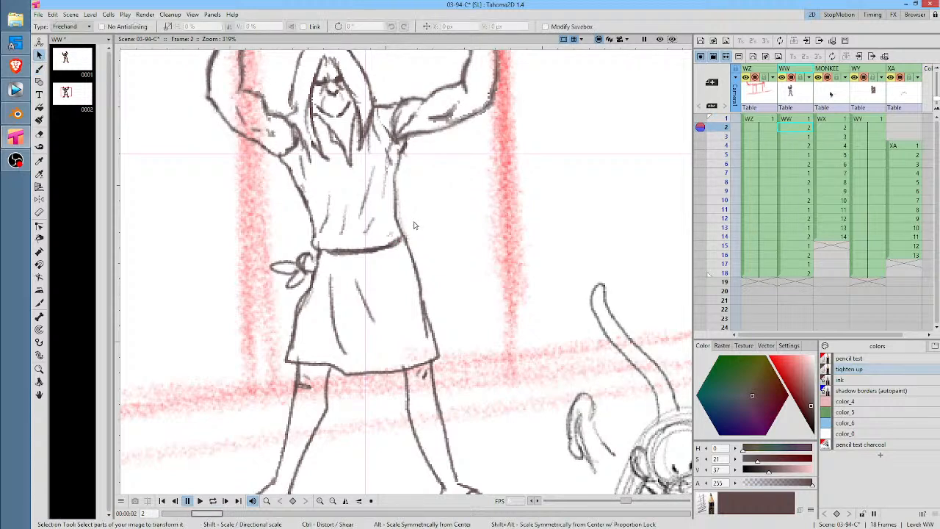
mouse_move(417, 223)
left_mouse_down()
mouse_move(312, 234)
mouse_move(322, 262)
mouse_move(424, 226)
left_mouse_up()
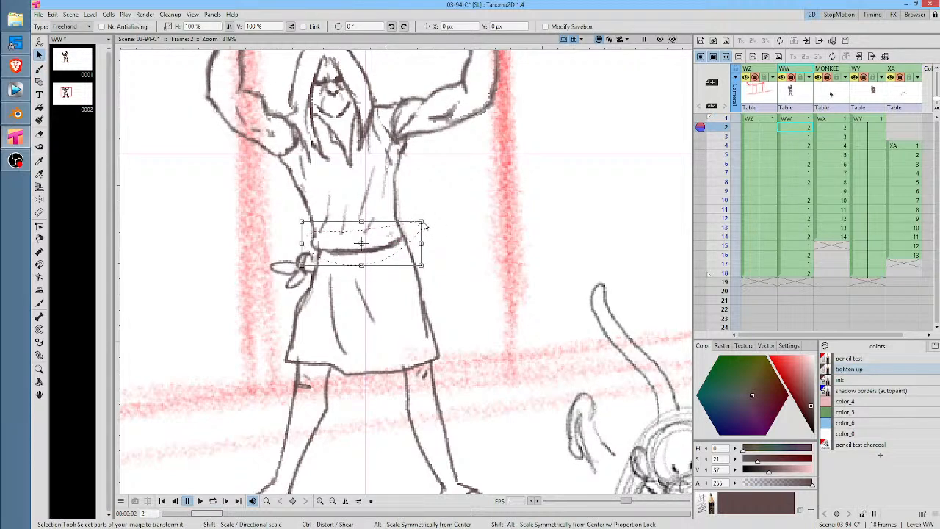
key("period")
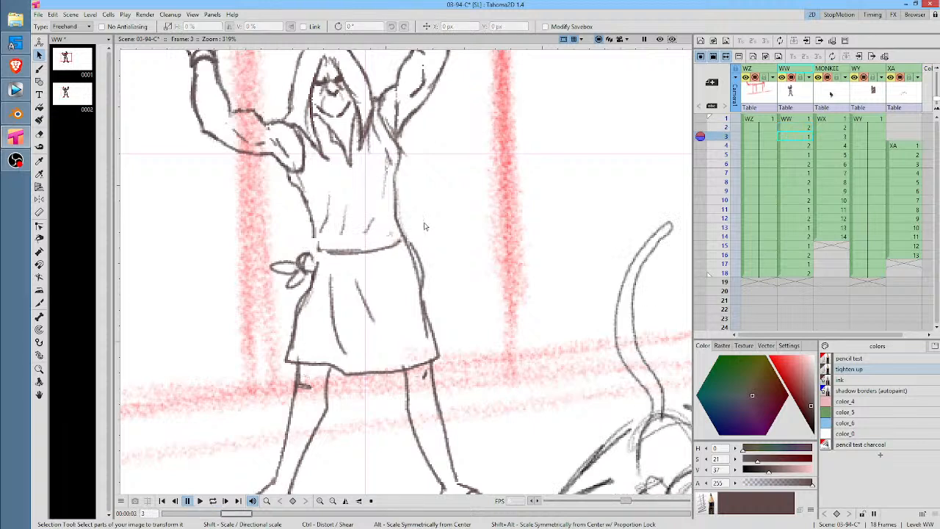
left_click_drag(424, 226, 425, 226)
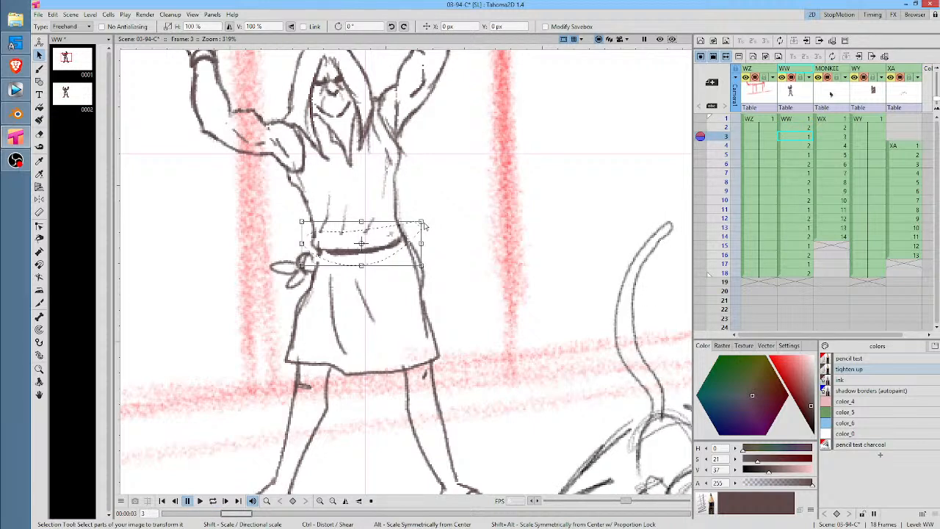
Clean up the skirt's edge at the hip beside the pasted waistline on frame 3 and compare the figure's two drawings
key("a")
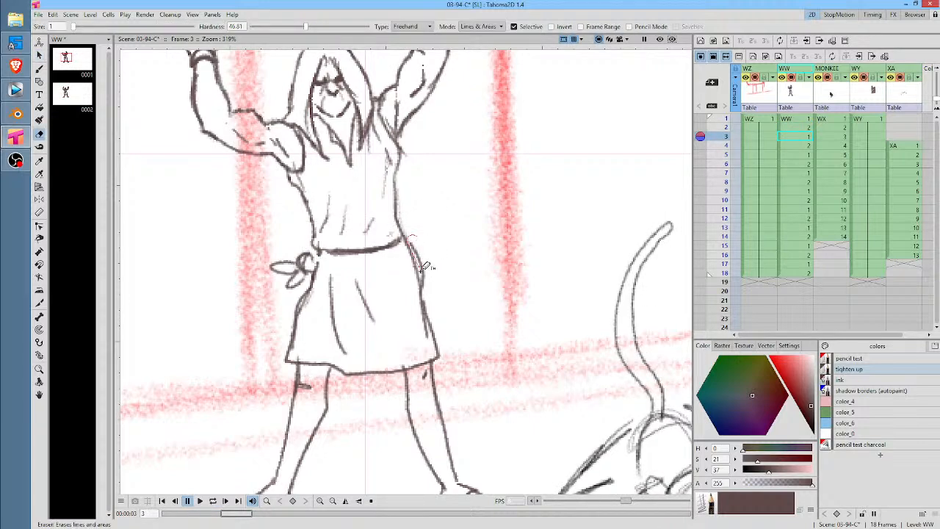
key("b")
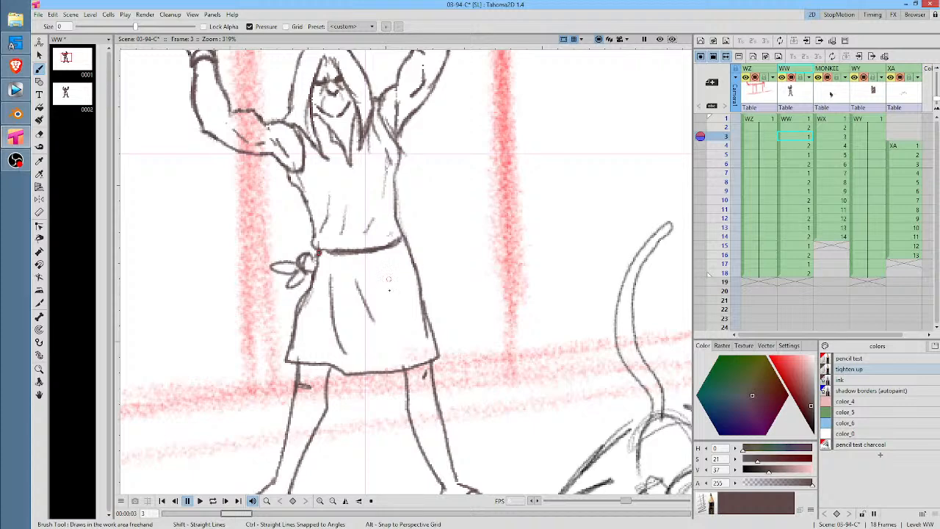
key("comma")
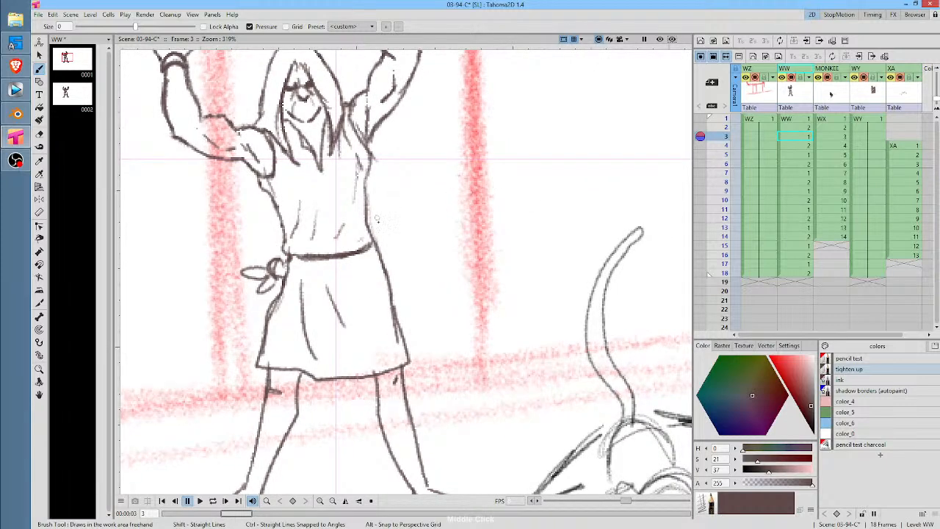
key("period")
key("comma")
key("period")
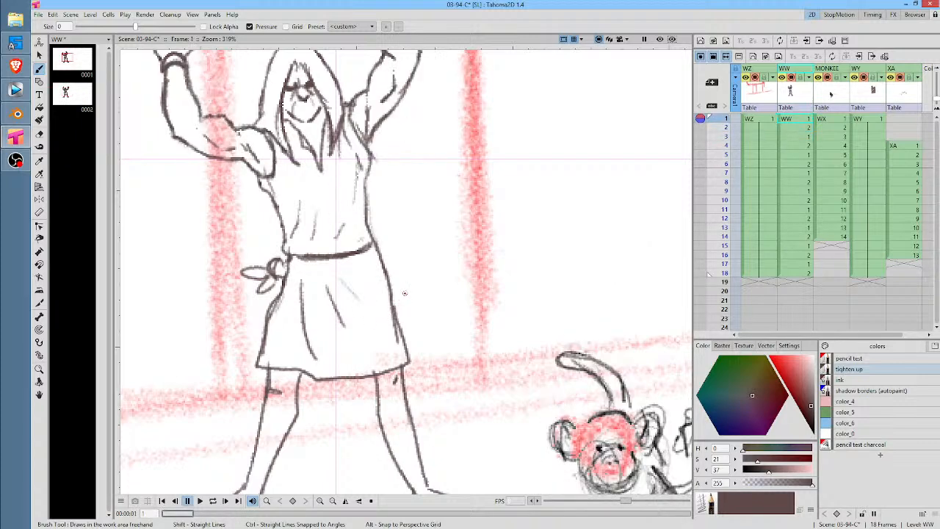
key("comma")
key("period")
key("comma")
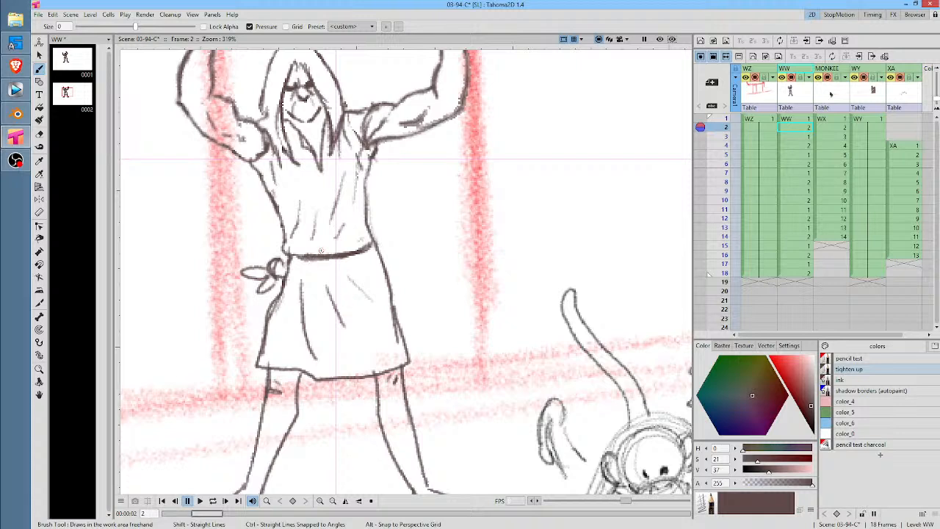
Rotate the two long skirt fold lines on frame 2 by about 5.1° and nudge them slightly
key("s")
mouse_move(336, 278)
left_mouse_down()
mouse_move(296, 297)
mouse_move(299, 343)
mouse_move(365, 356)
left_mouse_up()
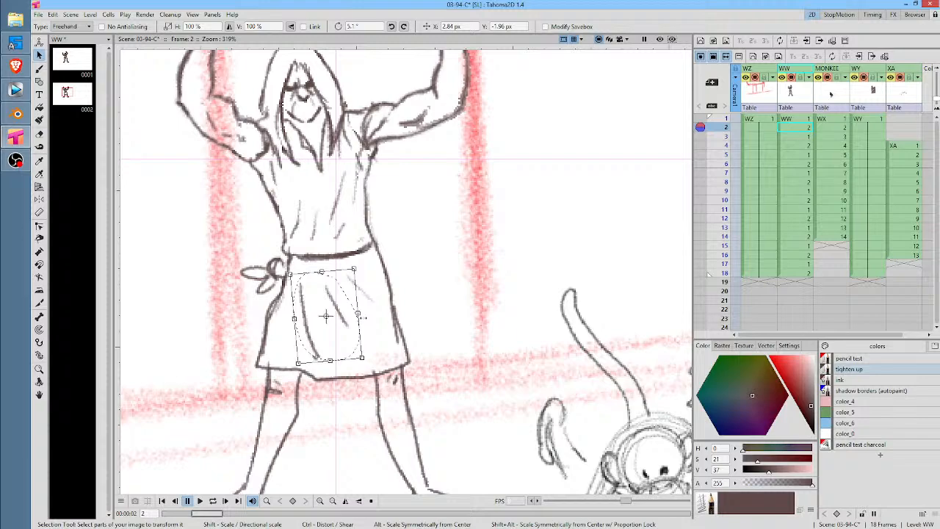
left_click(801, 118)
Show the whole scene at 100% and play the animation from frame 1 to check the hooded figure's movement
scroll(453, 203, "down", 4)
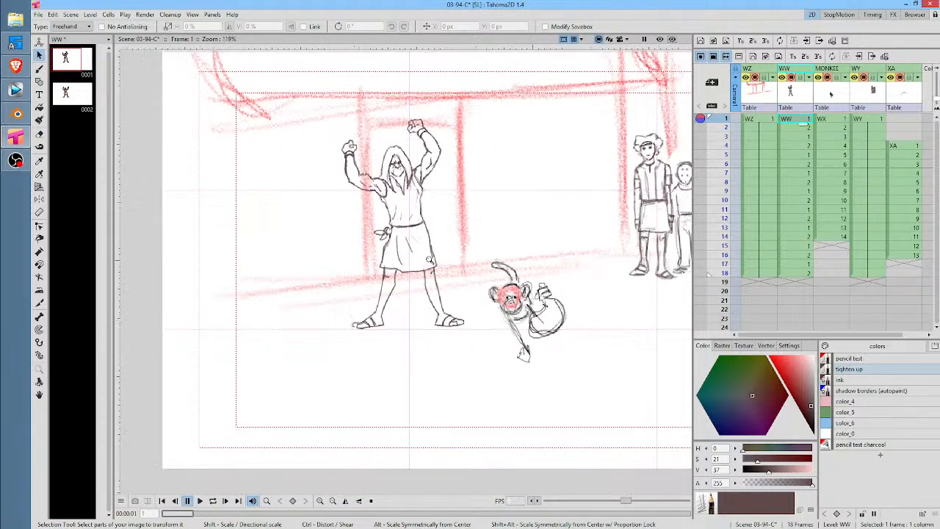
left_click_drag(431, 261, 476, 189)
key("alt+0")
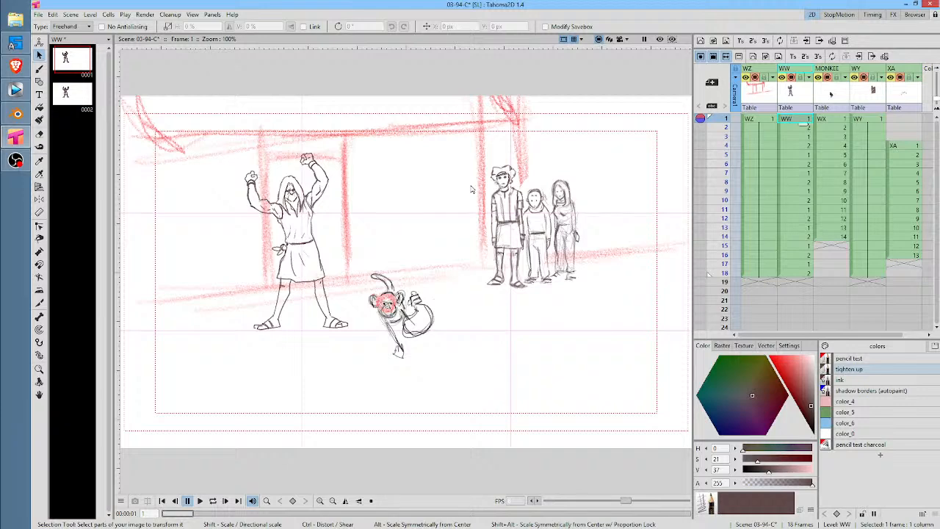
key("p")
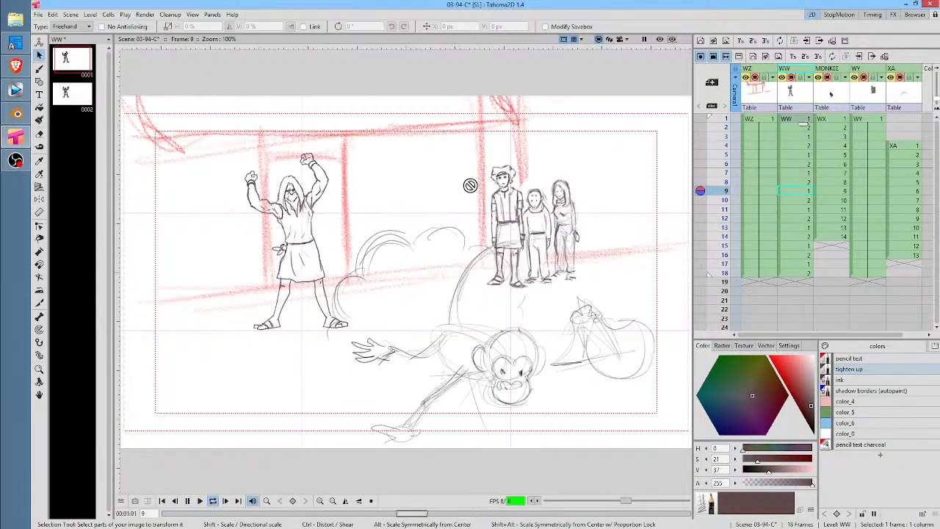
key("p")
left_click(805, 117)
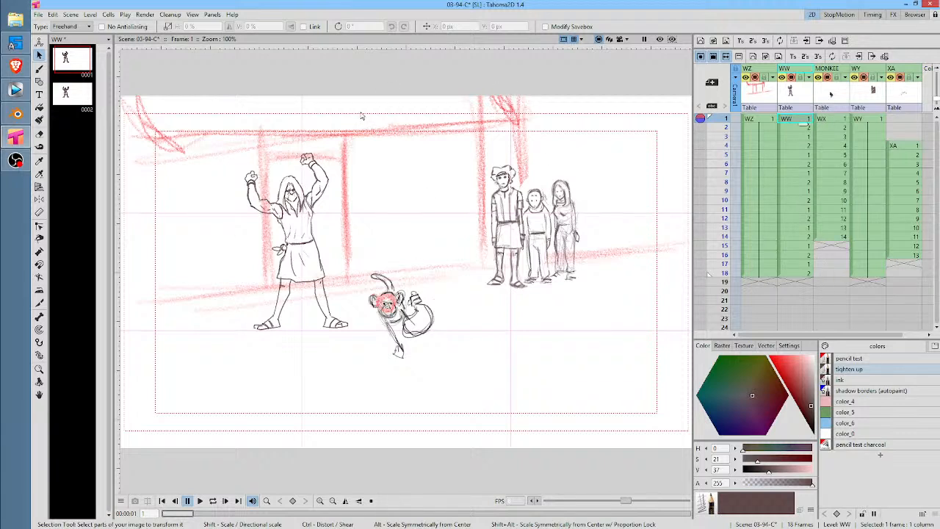
Lower the opacity of the MONKEE column to 35%
left_click(832, 93)
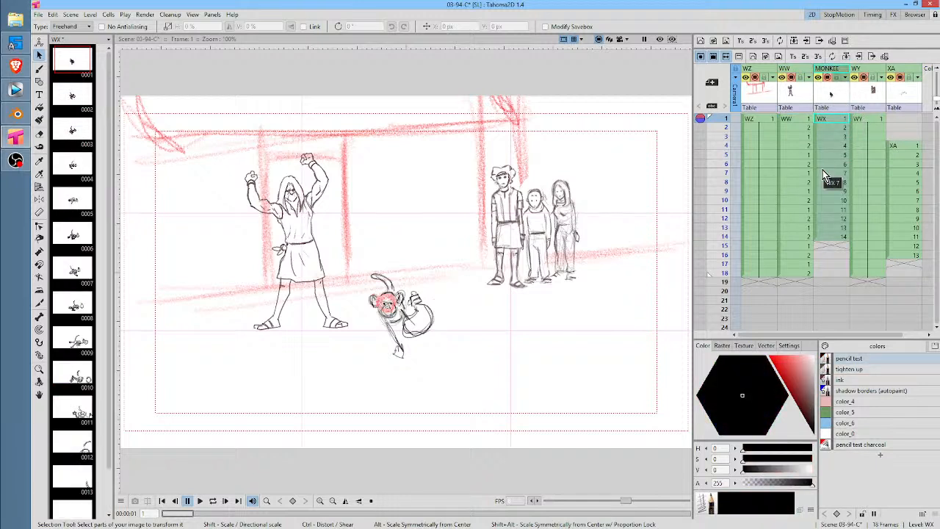
left_click(845, 77)
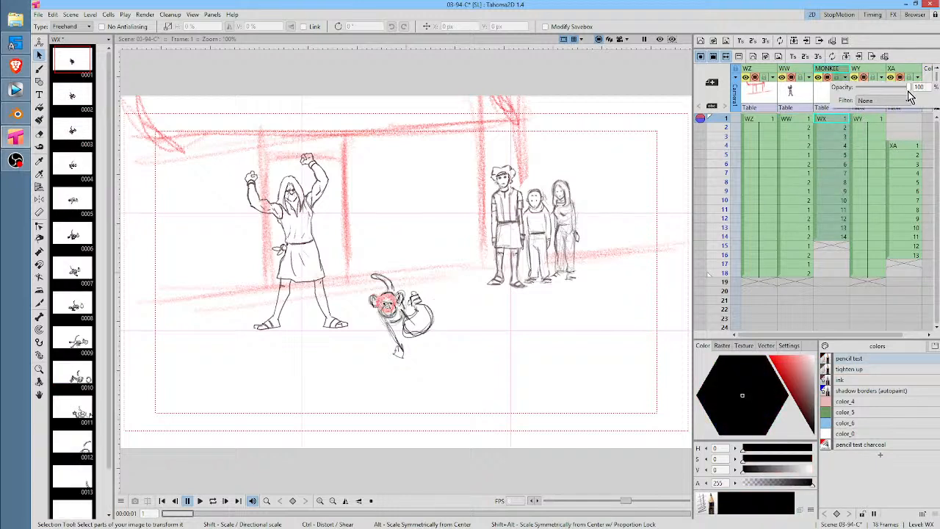
mouse_move(909, 88)
left_mouse_down()
mouse_move(867, 89)
mouse_move(877, 93)
left_mouse_up()
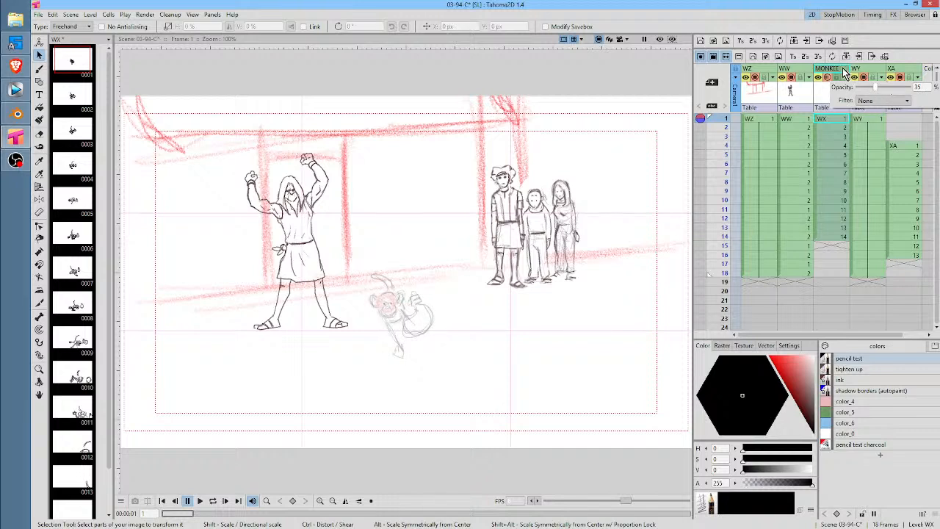
left_click(846, 77)
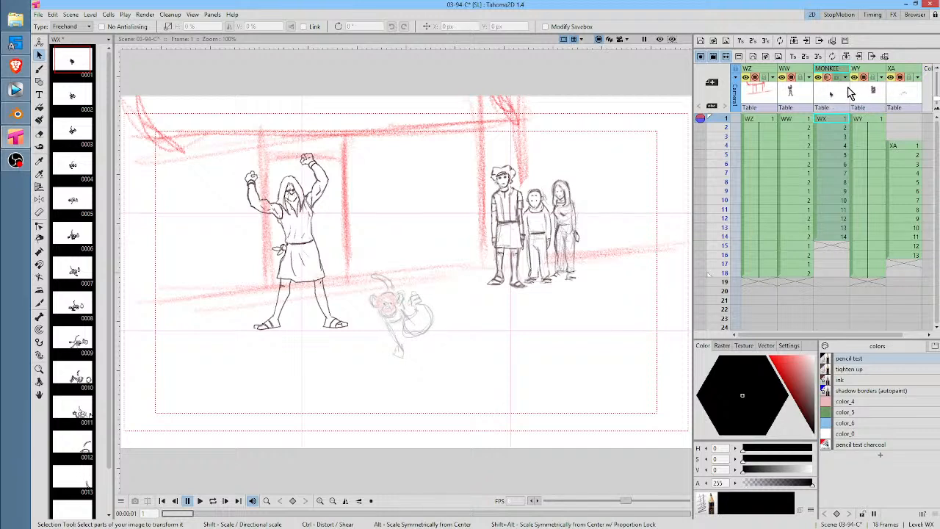
Insert a column after MONKEE, start a new drawing level in it at frame 1 and choose the "tighten up" style
key("shift+Insert")
left_click(870, 120)
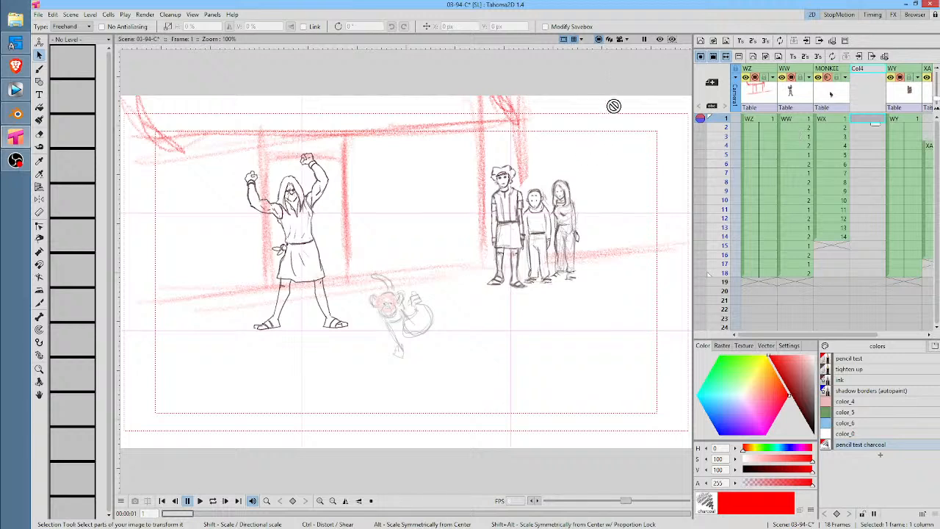
key("b")
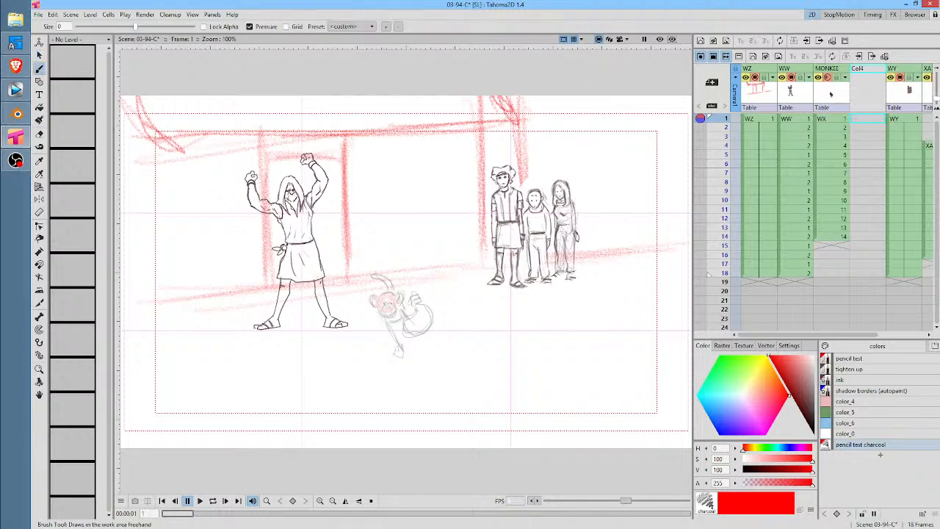
left_click(595, 82)
left_click(871, 366)
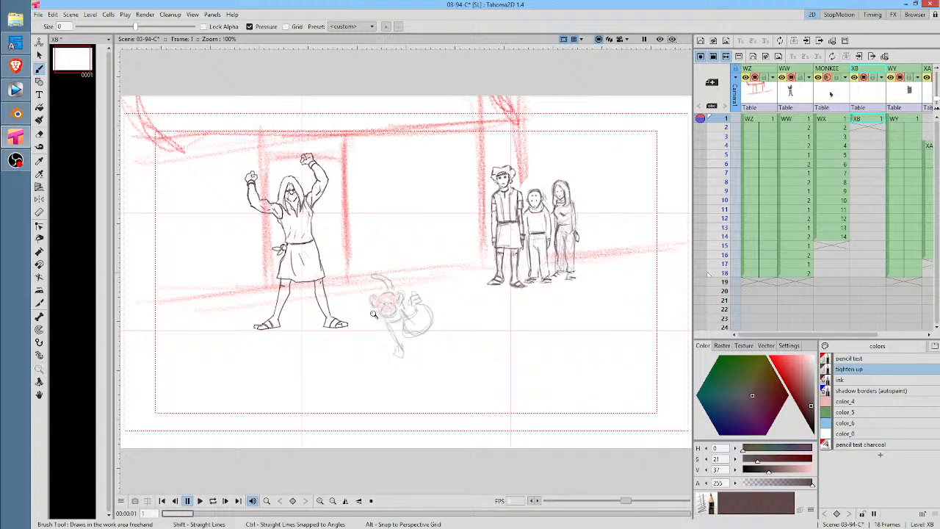
Trace the monkey's head, facial features and planted front arm on frame 1 of the XB level over the faded sketch
scroll(373, 307, "up", 4)
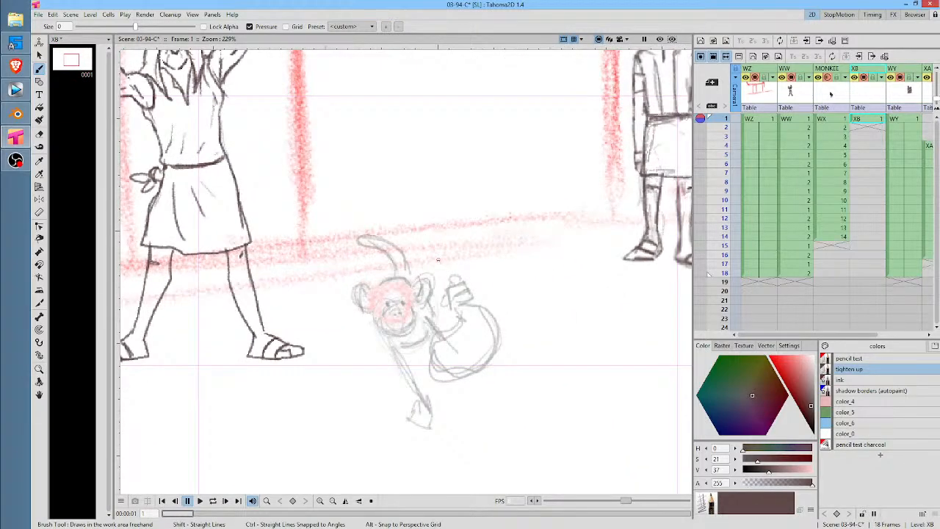
left_click(872, 120)
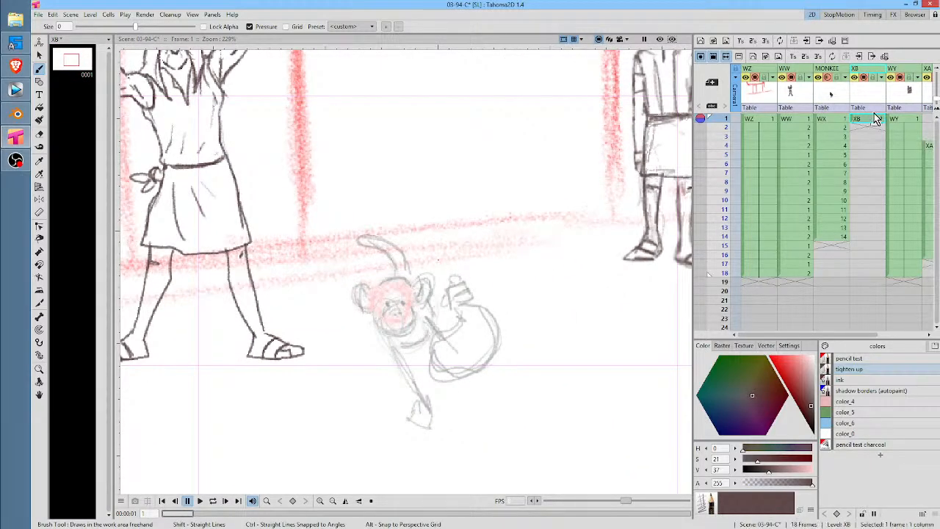
mouse_move(371, 293)
left_mouse_down()
mouse_move(420, 286)
mouse_move(424, 296)
mouse_move(427, 284)
mouse_move(418, 310)
mouse_move(423, 280)
mouse_move(431, 295)
mouse_move(424, 309)
mouse_move(421, 275)
left_mouse_up()
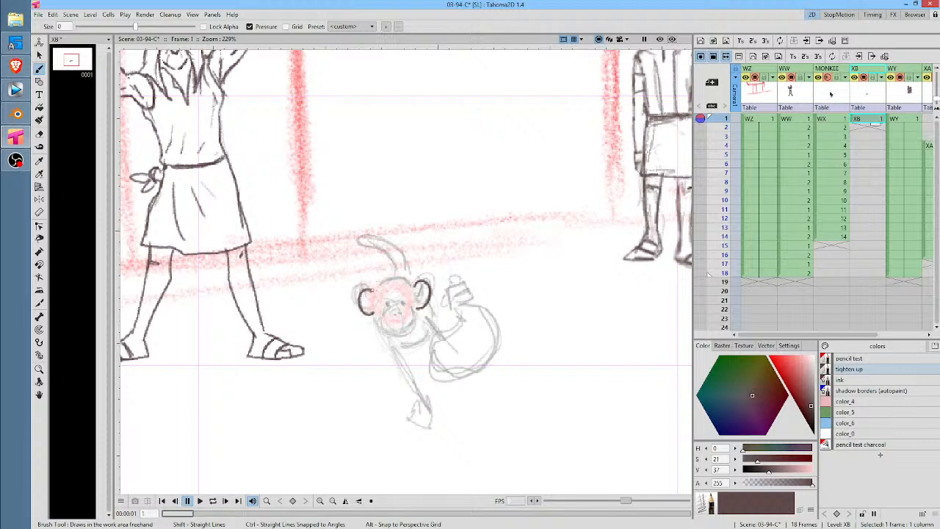
mouse_move(370, 294)
left_mouse_down()
mouse_move(393, 277)
mouse_move(411, 286)
left_mouse_up()
mouse_move(374, 320)
left_mouse_down()
mouse_move(411, 325)
mouse_move(413, 308)
mouse_move(431, 299)
mouse_move(405, 313)
left_mouse_up()
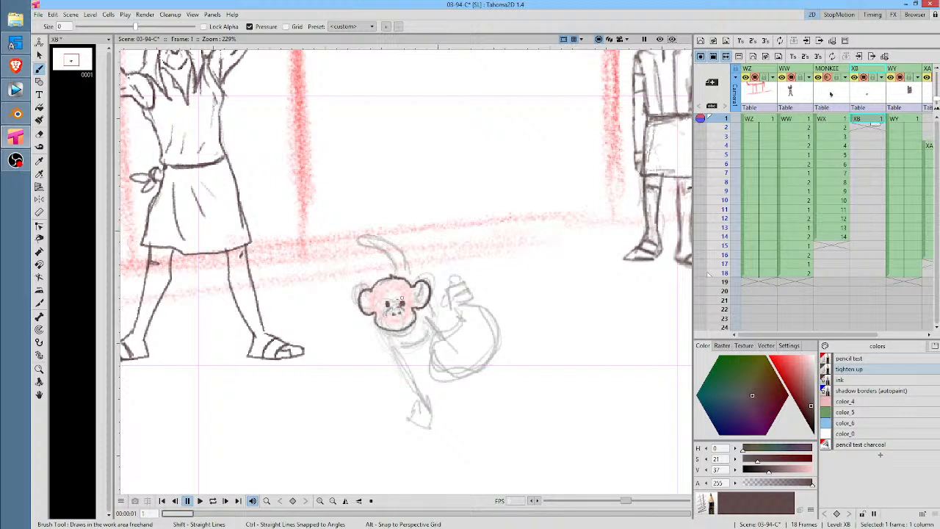
left_click(387, 304)
mouse_move(379, 310)
left_mouse_down()
mouse_move(376, 290)
mouse_move(427, 285)
left_mouse_up()
mouse_move(369, 298)
left_mouse_down()
mouse_move(470, 246)
mouse_move(457, 204)
mouse_move(438, 210)
mouse_move(362, 301)
mouse_move(397, 363)
mouse_move(390, 386)
mouse_move(407, 383)
mouse_move(411, 367)
mouse_move(384, 306)
mouse_move(407, 297)
left_mouse_up()
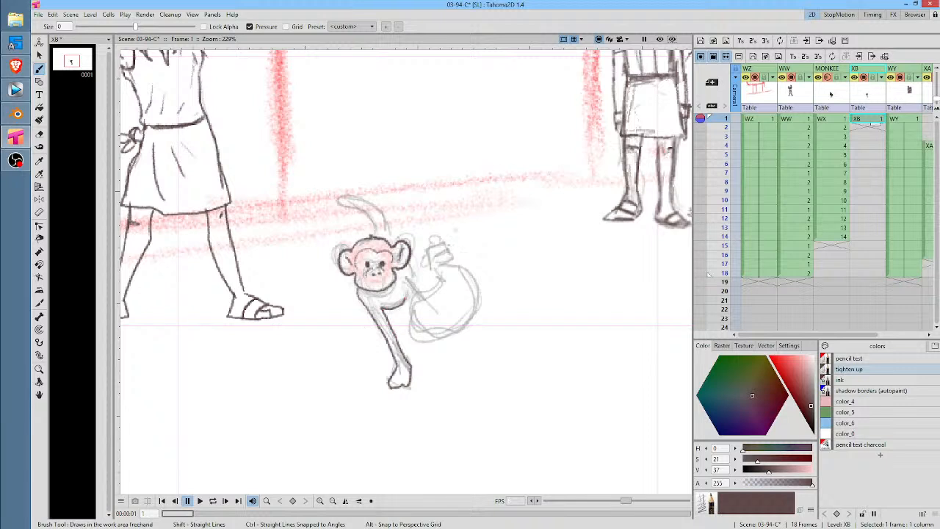
Trace the monkey's raised fist, tail and the sack it carries on frame 1
mouse_move(444, 244)
left_mouse_down()
mouse_move(428, 243)
mouse_move(448, 247)
mouse_move(445, 265)
mouse_move(429, 258)
mouse_move(424, 247)
mouse_move(449, 253)
left_mouse_up()
mouse_move(441, 258)
left_mouse_down()
mouse_move(450, 257)
mouse_move(418, 263)
mouse_move(431, 267)
left_mouse_up()
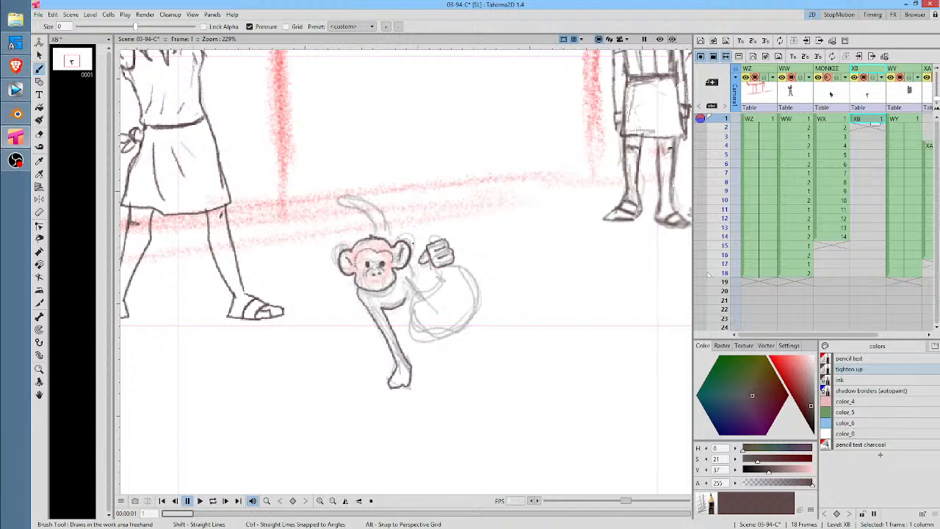
mouse_move(379, 237)
left_mouse_down()
mouse_move(348, 204)
mouse_move(351, 193)
mouse_move(378, 199)
mouse_move(389, 242)
left_mouse_up()
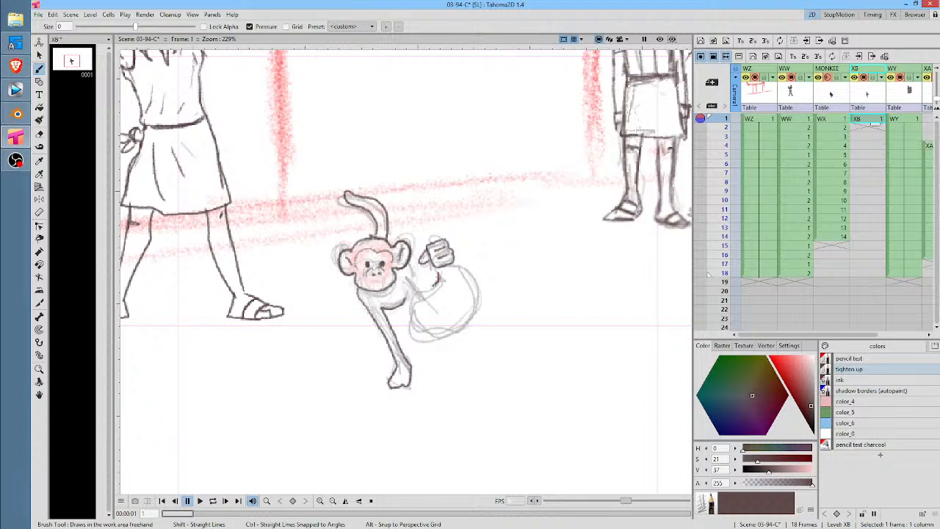
mouse_move(435, 284)
left_mouse_down()
mouse_move(412, 300)
mouse_move(416, 335)
mouse_move(453, 338)
mouse_move(472, 291)
mouse_move(450, 269)
mouse_move(451, 303)
mouse_move(432, 310)
mouse_move(438, 295)
left_mouse_up()
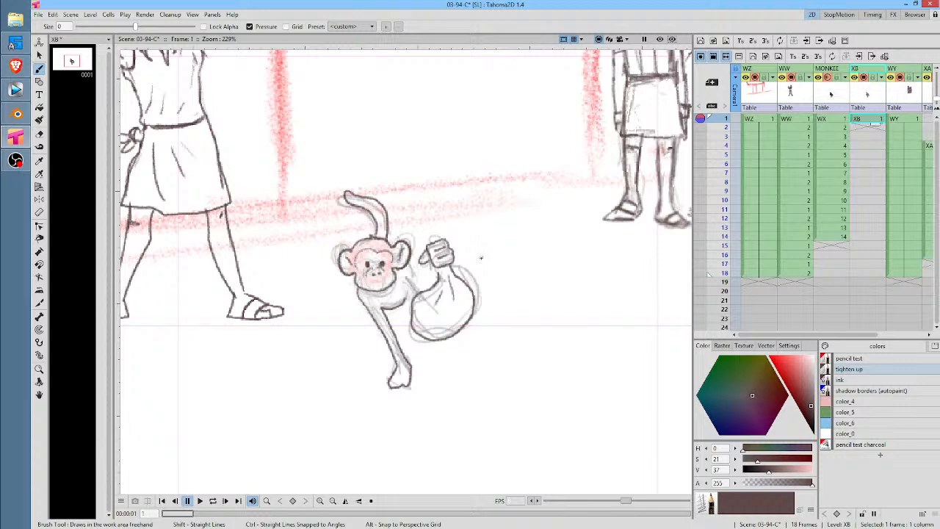
Reduce the MONKEE column's opacity to 13% and draw in the monkey's raised arm beside the sack on frame 1
left_click(845, 77)
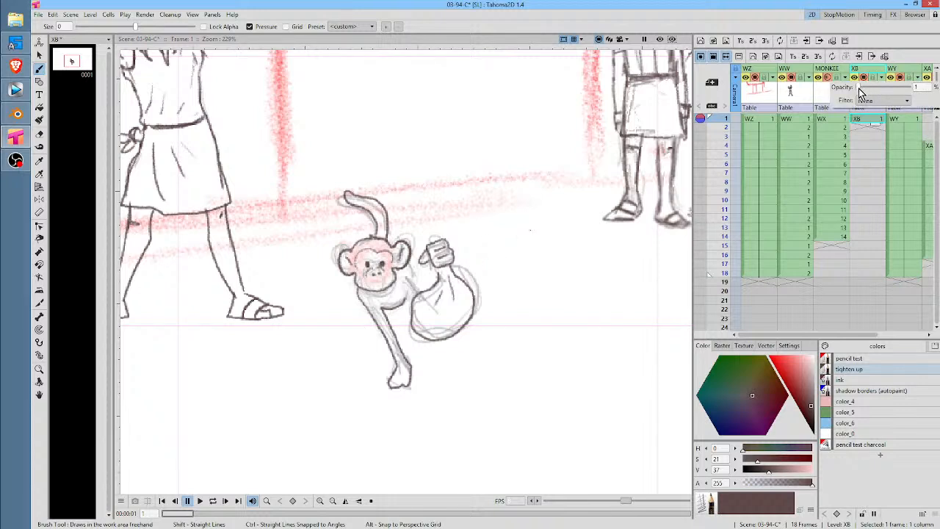
left_click_drag(855, 88, 860, 89)
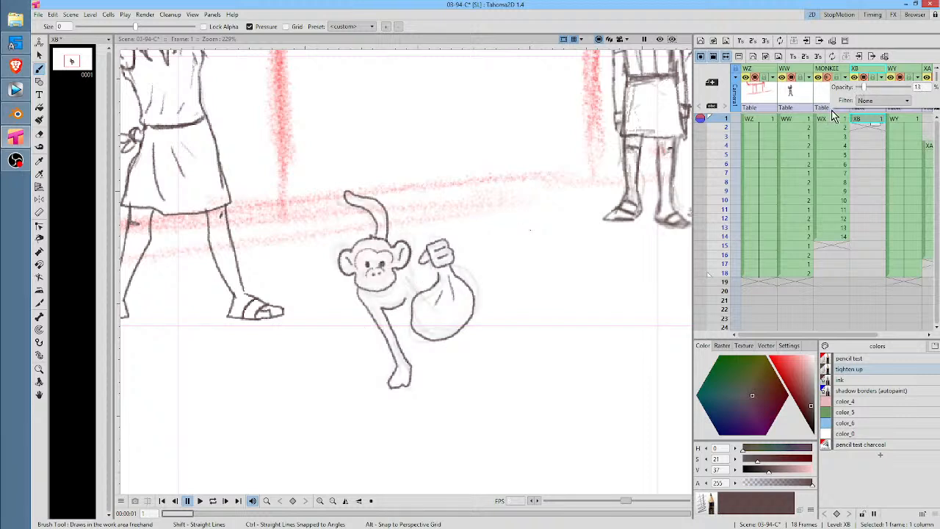
left_click(879, 117)
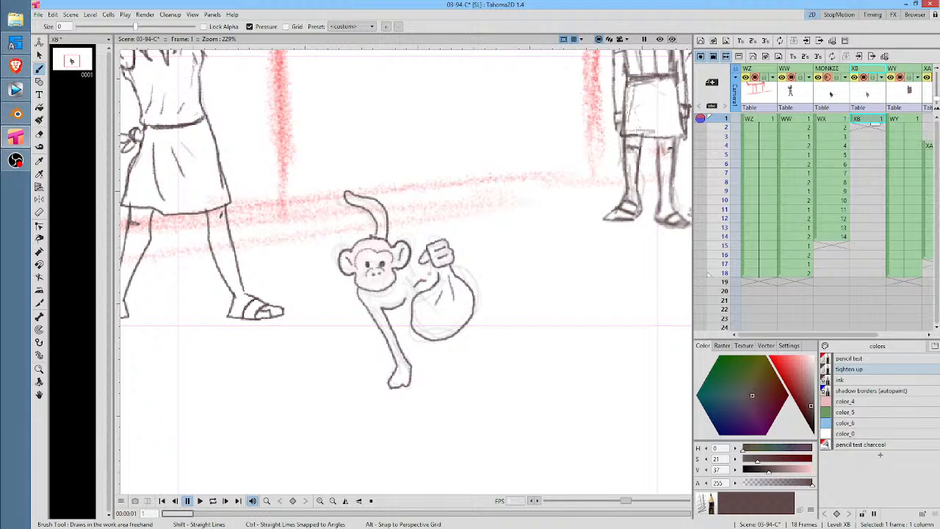
left_click_drag(407, 268, 422, 265)
Start the XB drawing at frame 2 by tracing the monkey's eyes, nose, ears and muzzle over the faint sketch
left_click(869, 128)
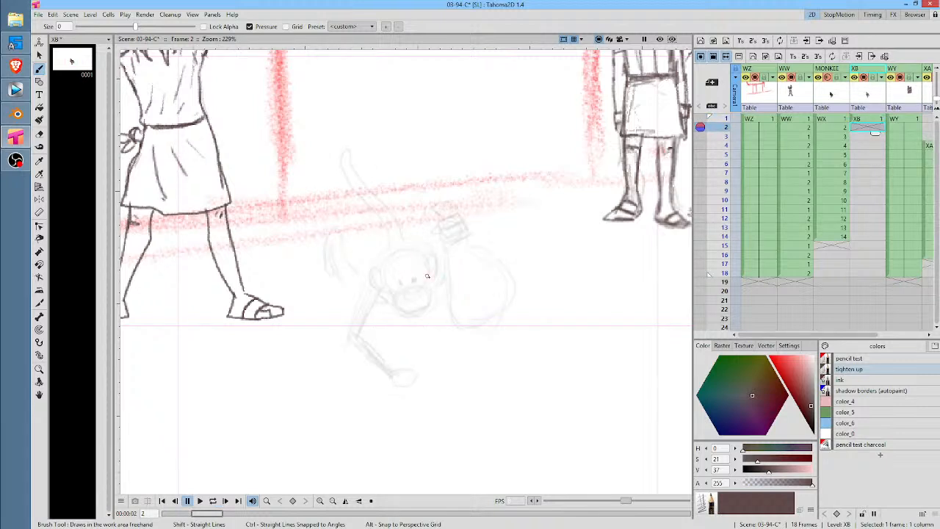
scroll(427, 275, "up", 4)
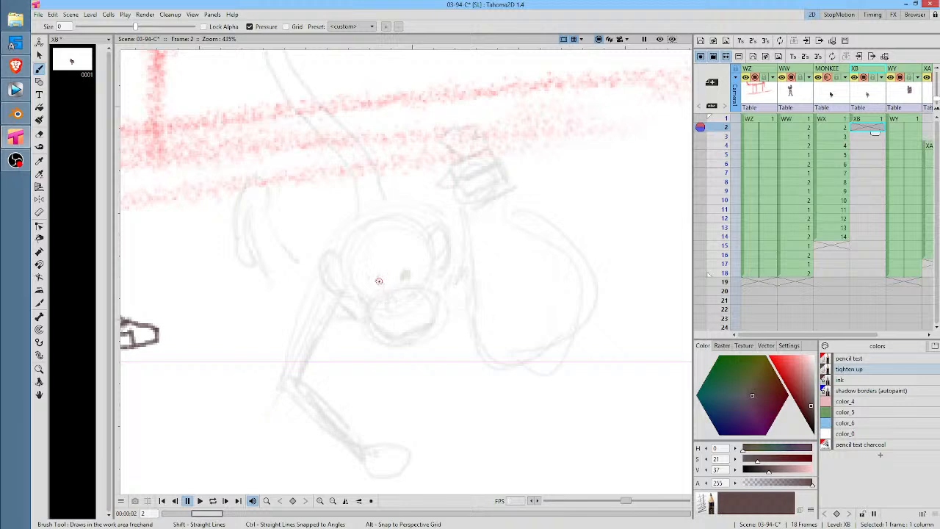
mouse_move(379, 281)
left_mouse_down()
mouse_move(410, 277)
mouse_move(379, 281)
mouse_move(395, 298)
mouse_move(408, 296)
mouse_move(391, 293)
mouse_move(405, 286)
mouse_move(416, 292)
left_mouse_up()
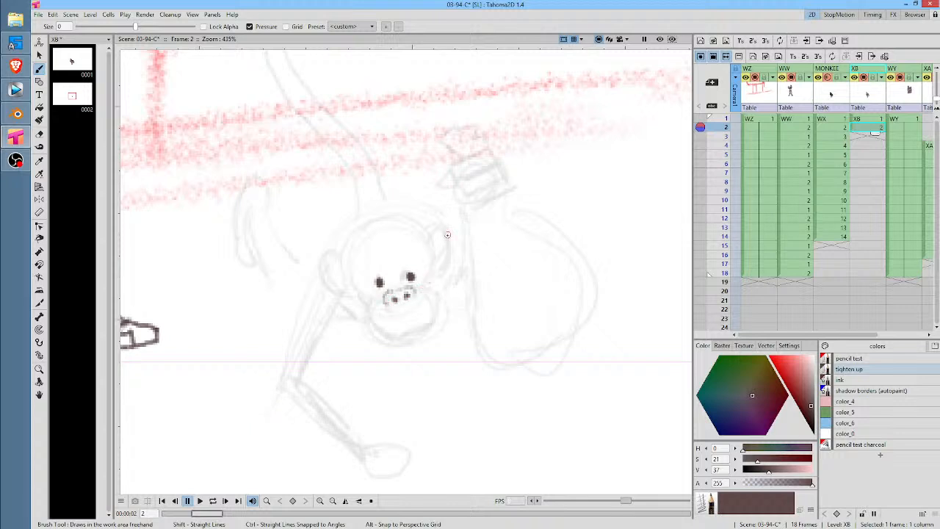
mouse_move(343, 260)
left_mouse_down()
mouse_move(328, 259)
mouse_move(345, 296)
mouse_move(359, 299)
left_mouse_up()
mouse_move(434, 236)
left_mouse_down()
mouse_move(443, 230)
mouse_move(450, 261)
mouse_move(436, 276)
left_mouse_up()
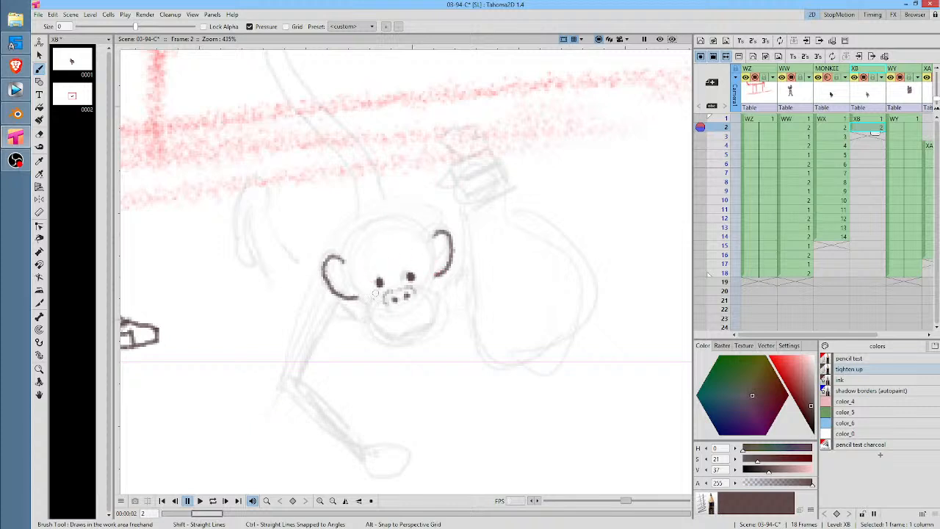
mouse_move(364, 299)
left_mouse_down()
mouse_move(379, 334)
mouse_move(422, 329)
mouse_move(442, 305)
mouse_move(438, 275)
left_mouse_up()
left_click_drag(401, 332, 417, 325)
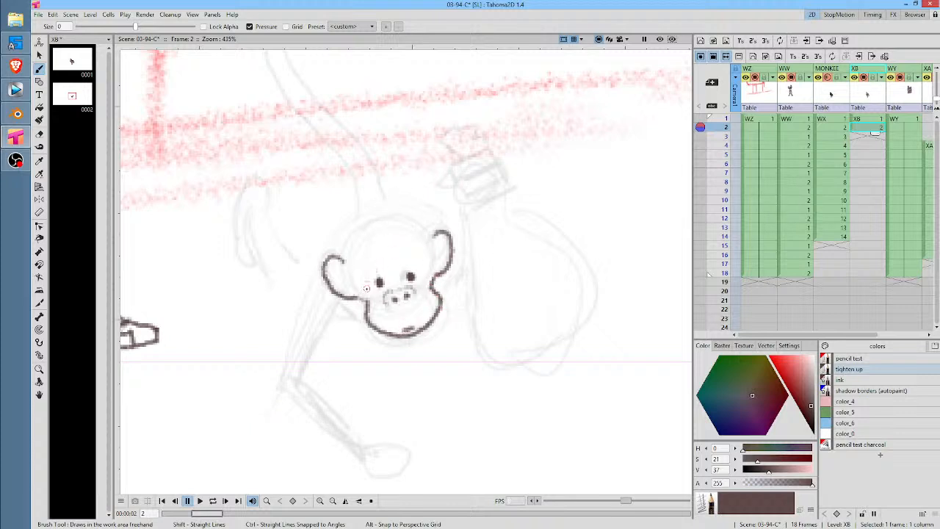
Complete the monkey's head on frame 2 with the brow line, the crown with its tuft and the inner ear lines
mouse_move(357, 288)
left_mouse_down()
mouse_move(394, 255)
mouse_move(420, 251)
mouse_move(433, 279)
left_mouse_up()
mouse_move(347, 248)
left_mouse_down()
mouse_move(391, 214)
mouse_move(440, 236)
mouse_move(440, 261)
left_mouse_up()
left_click_drag(338, 268, 350, 289)
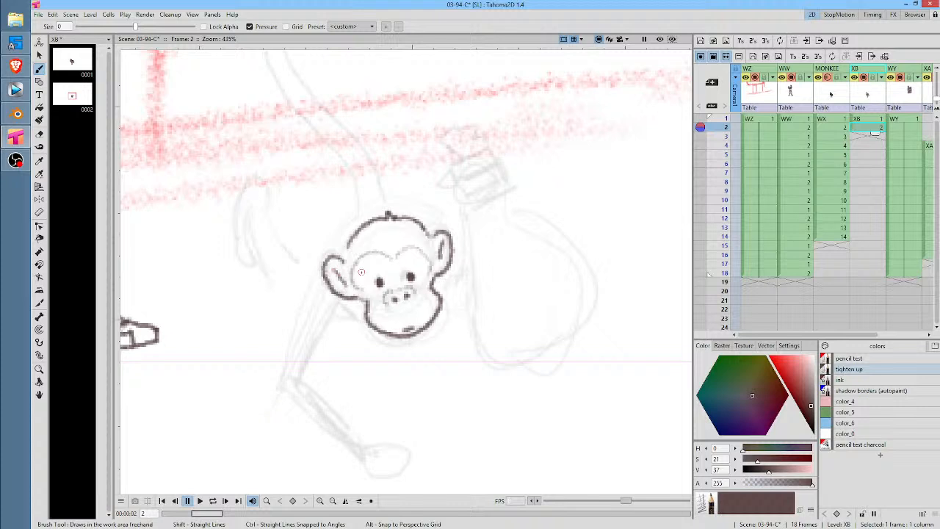
left_click_drag(503, 242, 532, 184)
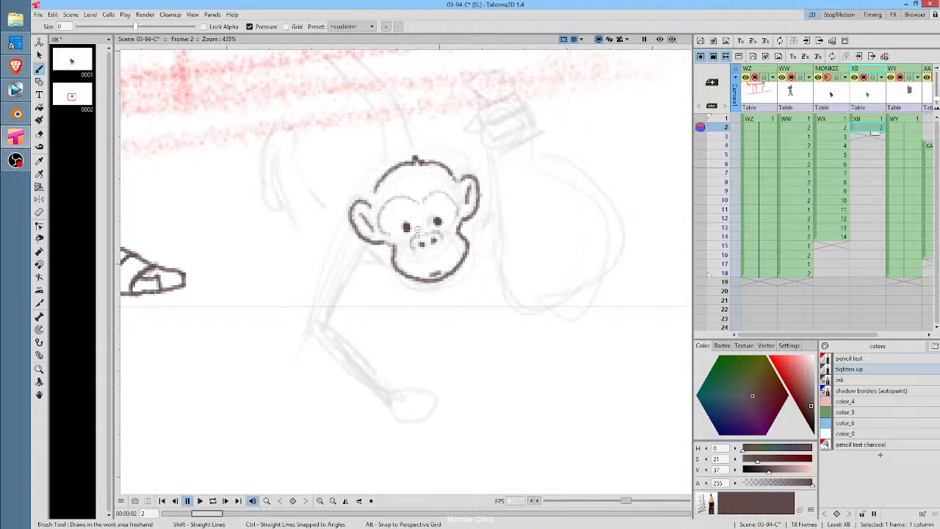
Trace the monkey's planted arm, hand and shoulder over the faint sketch on frame 2
mouse_move(341, 235)
left_mouse_down()
mouse_move(305, 336)
mouse_move(310, 345)
mouse_move(322, 345)
mouse_move(288, 268)
mouse_move(363, 324)
mouse_move(365, 341)
mouse_move(399, 341)
mouse_move(389, 314)
left_mouse_up()
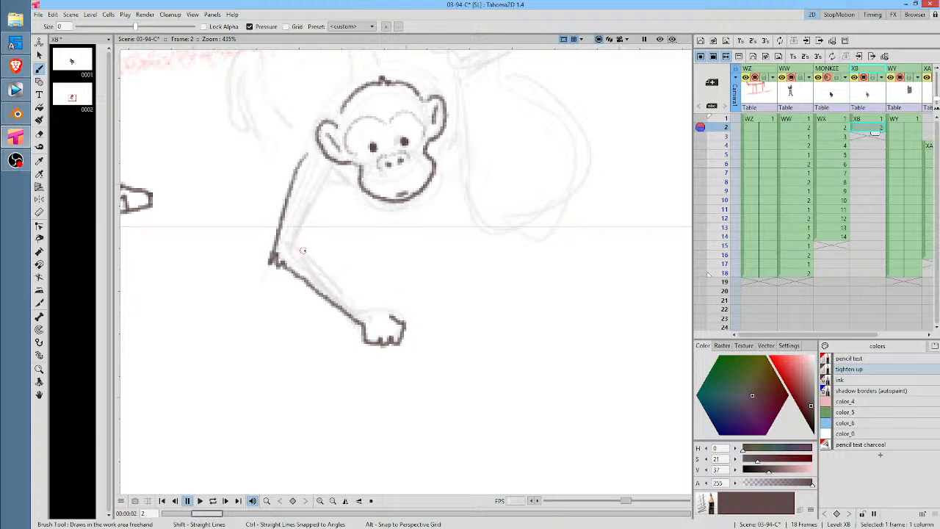
mouse_move(300, 244)
left_mouse_down()
mouse_move(354, 292)
mouse_move(404, 320)
left_mouse_up()
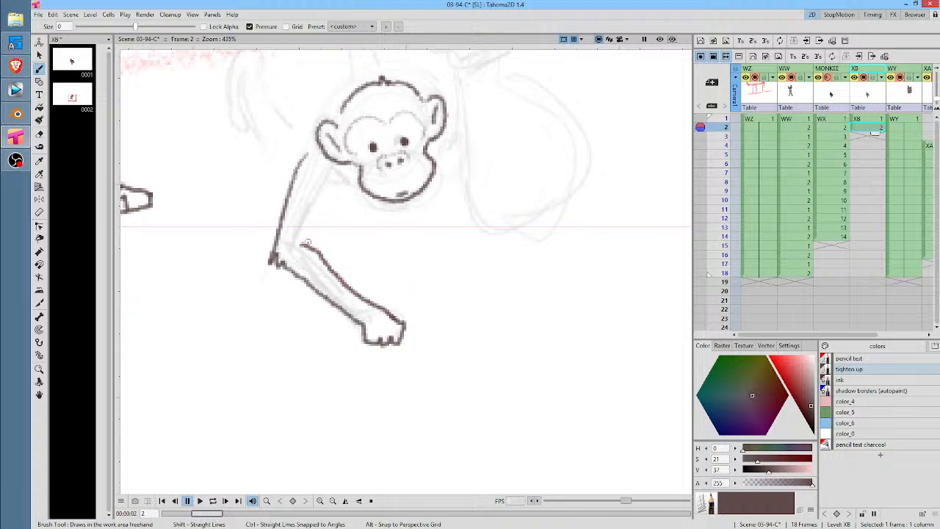
left_click_drag(306, 240, 347, 177)
middle_click(373, 151)
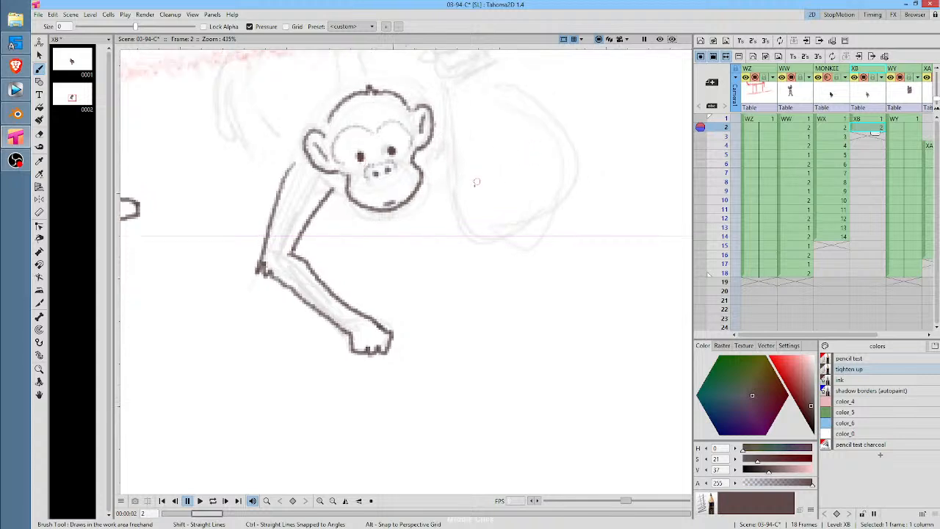
left_click_drag(309, 278, 293, 252)
left_click_drag(266, 179, 286, 239)
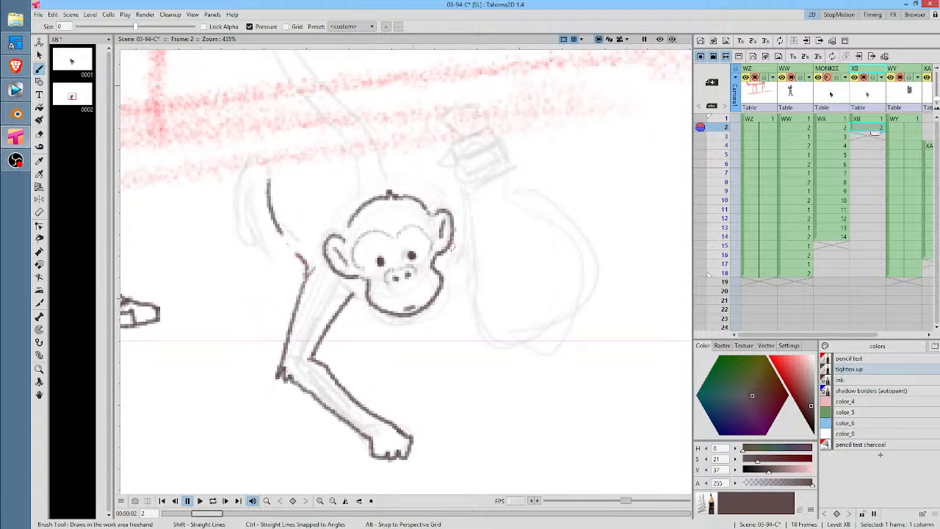
middle_click(452, 247)
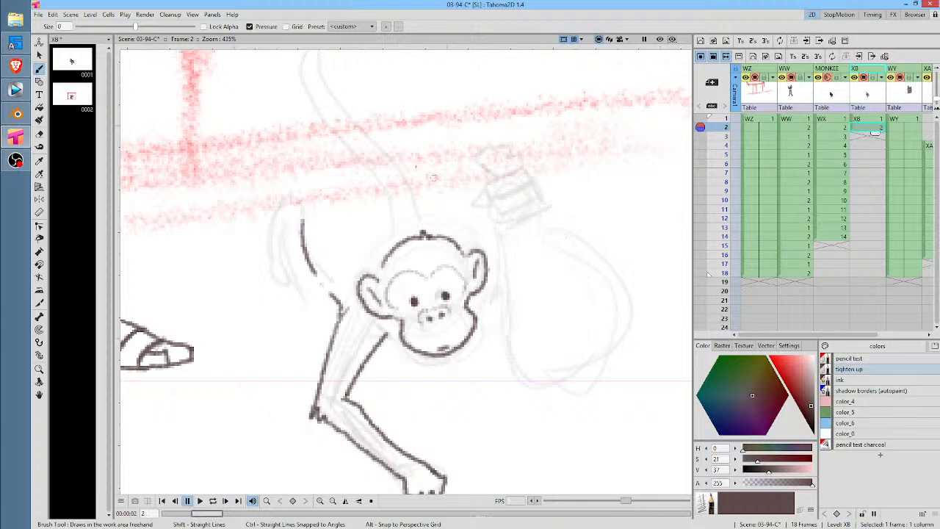
key("e")
mouse_move(309, 192)
left_mouse_down()
mouse_move(304, 279)
mouse_move(312, 192)
left_mouse_up()
scroll(291, 297, "down", 2)
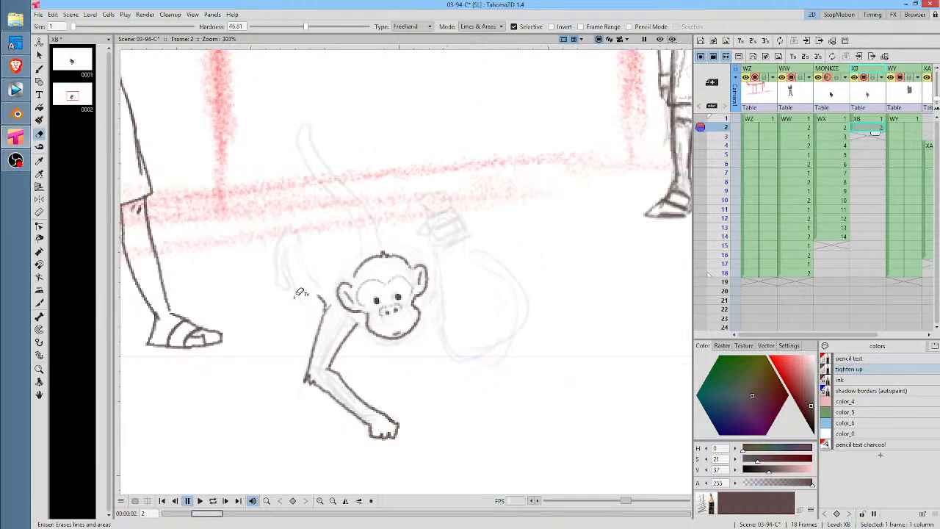
Raise the MONKEE column's opacity to 100%
left_click(845, 77)
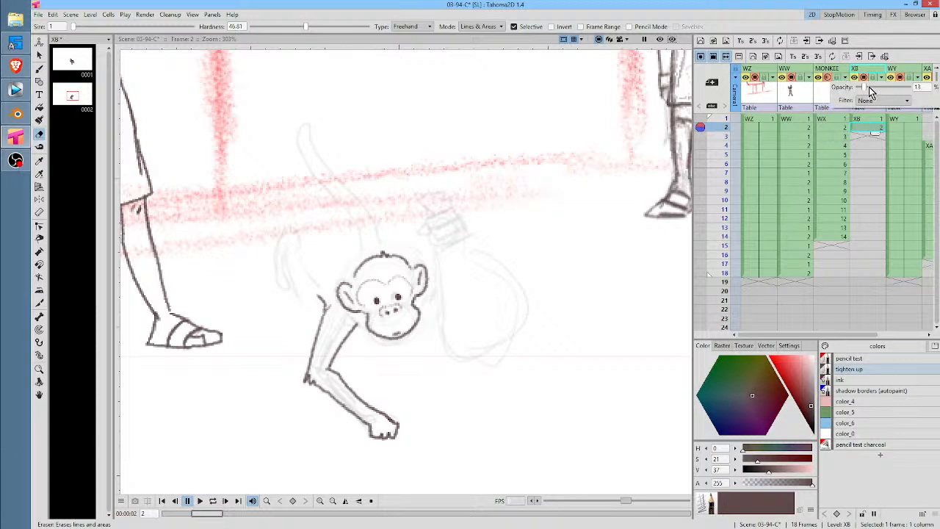
left_click_drag(934, 86, 872, 88)
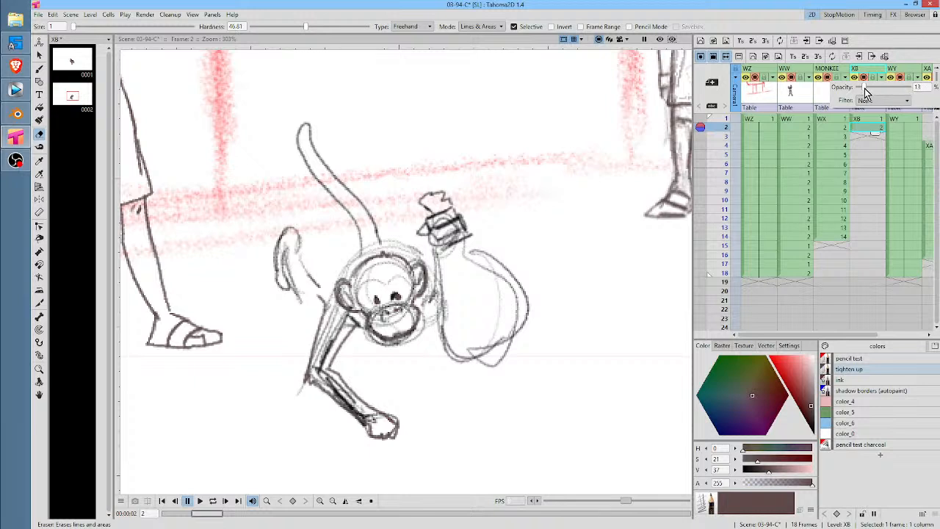
left_click_drag(865, 88, 924, 90)
Rename the MONKEE column to MONKEY
left_click(834, 71)
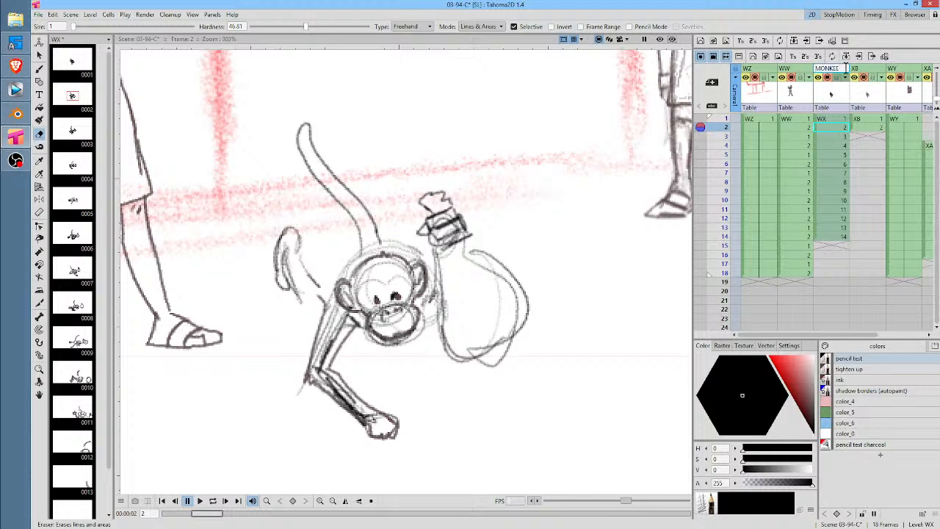
key("BackSpace")
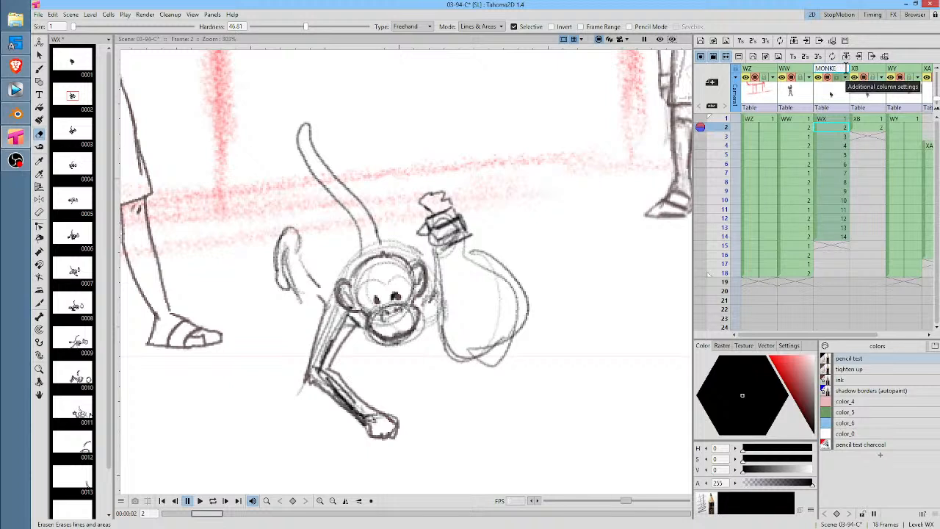
type("Y")
key("Return")
left_click(874, 130)
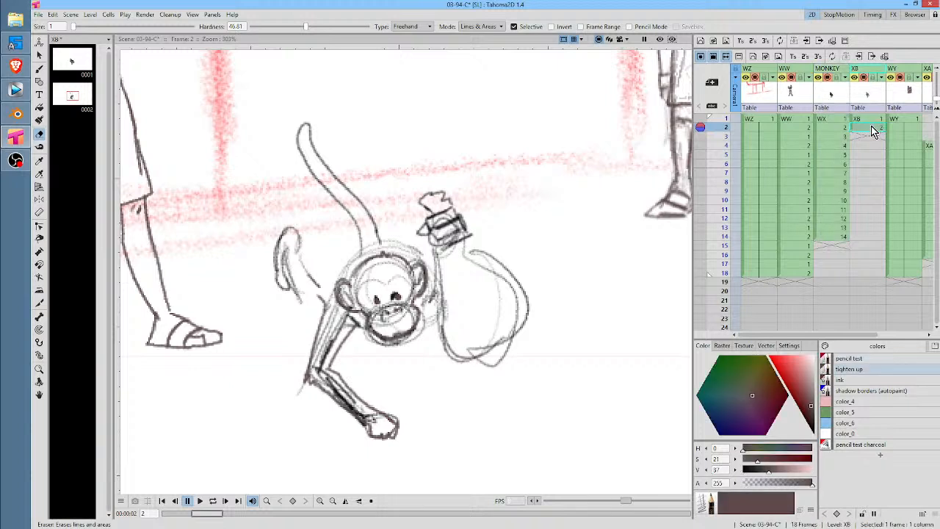
Reduce the MONKEY column's opacity to 20% and return to the XB drawing at frame 2
left_click(846, 78)
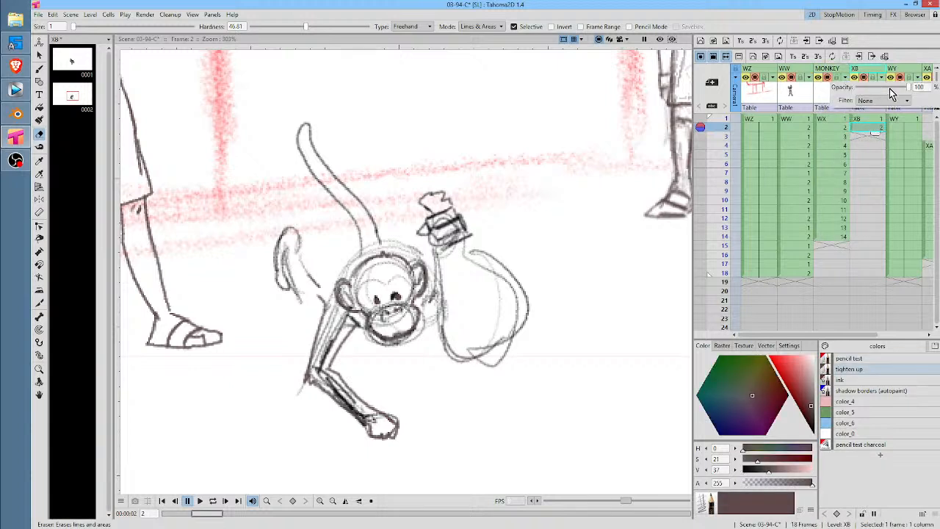
left_click(825, 72)
left_click(824, 71)
left_click(846, 79)
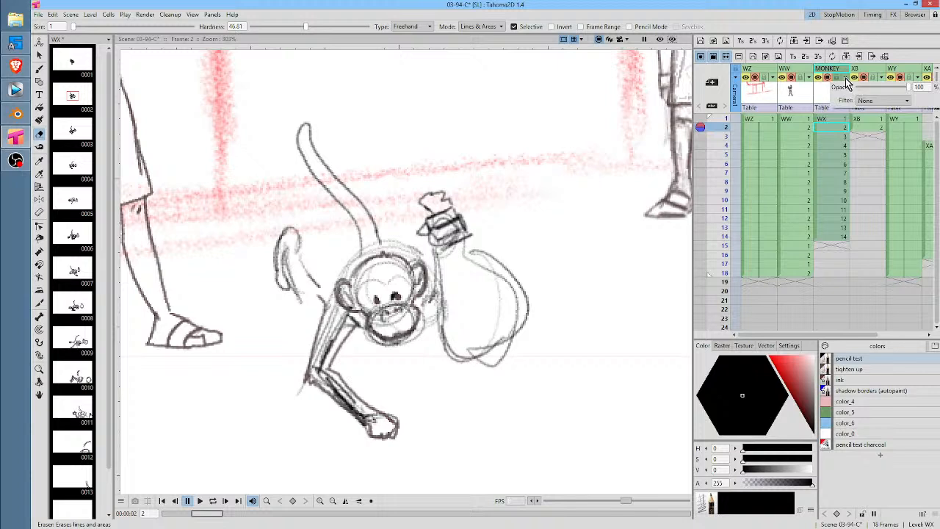
left_click_drag(863, 88, 867, 89)
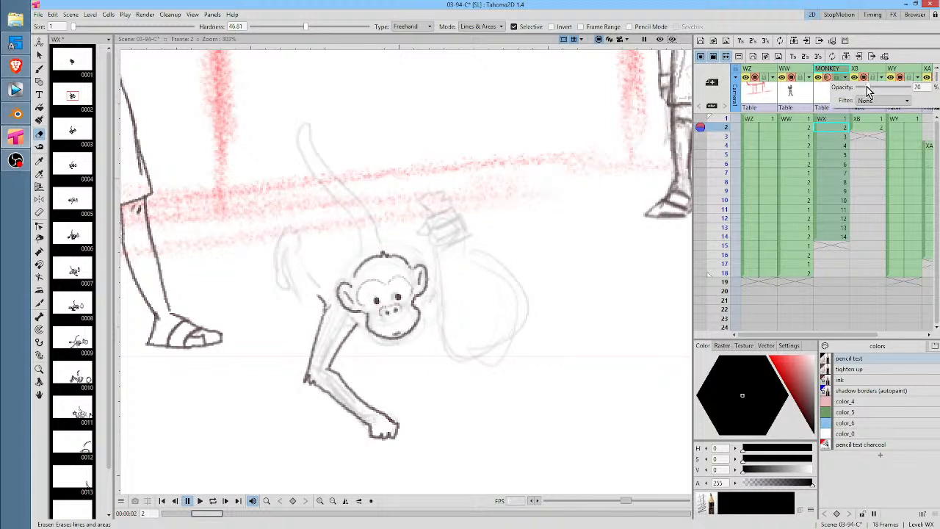
left_click(867, 128)
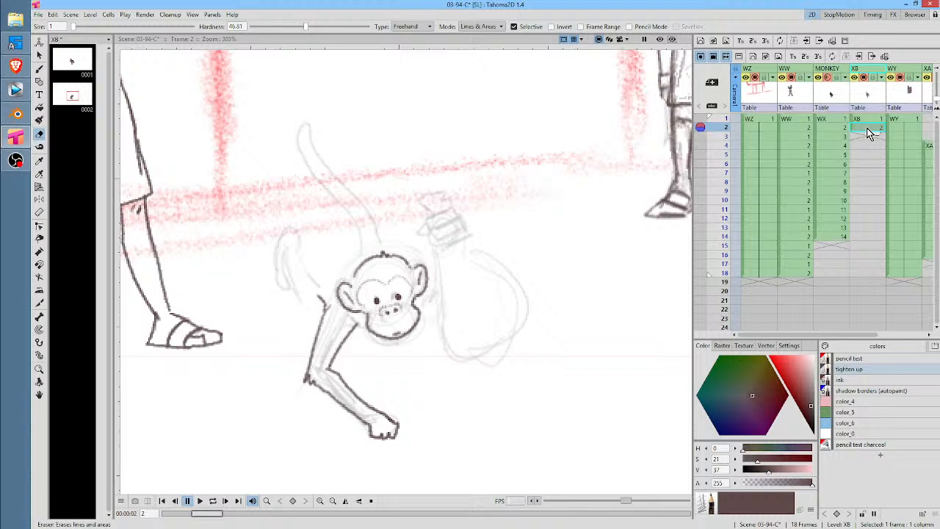
Trace the monkey's tail, its raised hind foot and the back lines on frame 2
key("b")
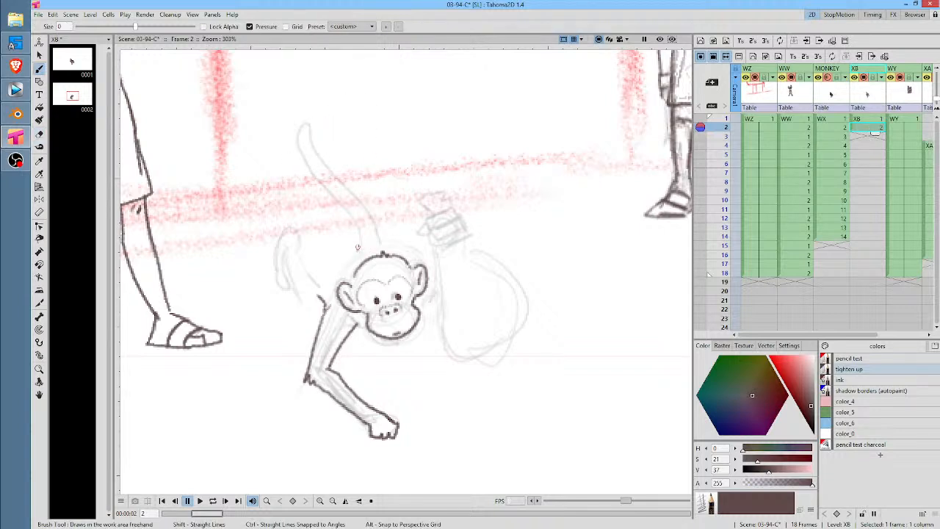
mouse_move(358, 247)
left_mouse_down()
mouse_move(299, 145)
mouse_move(298, 124)
mouse_move(307, 120)
mouse_move(327, 173)
mouse_move(356, 198)
mouse_move(376, 239)
left_mouse_up()
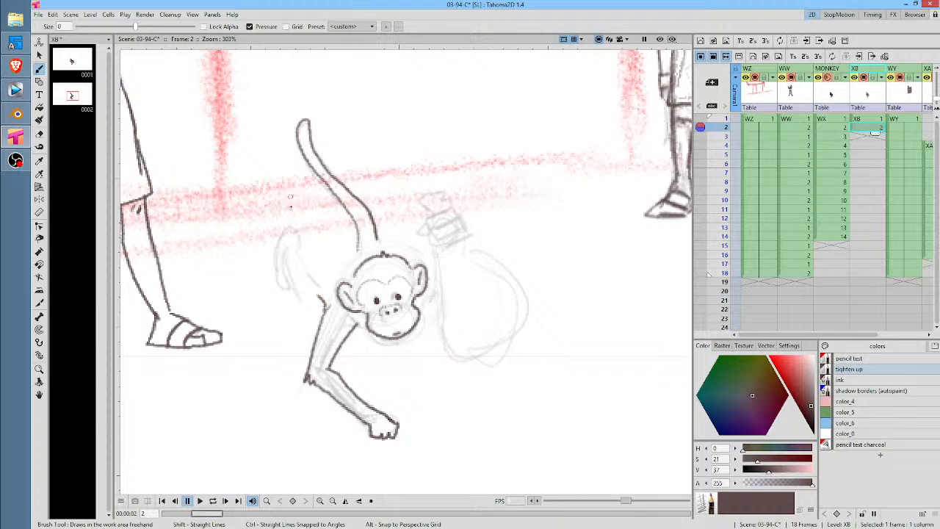
mouse_move(285, 241)
left_mouse_down()
mouse_move(291, 232)
mouse_move(304, 248)
mouse_move(265, 277)
mouse_move(278, 266)
mouse_move(321, 299)
mouse_move(346, 254)
mouse_move(415, 241)
left_mouse_up()
Trace the fist gripping the sack's neck and the gathered cloth above it on frame 2
mouse_move(456, 206)
left_mouse_down()
mouse_move(425, 216)
mouse_move(444, 247)
left_mouse_up()
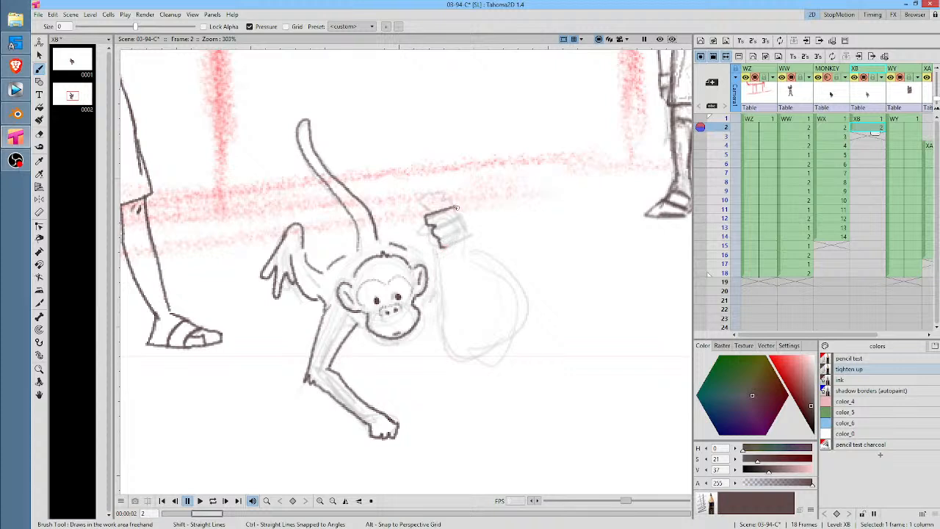
mouse_move(456, 208)
left_mouse_down()
mouse_move(470, 241)
mouse_move(443, 247)
mouse_move(461, 235)
left_mouse_up()
mouse_move(422, 210)
left_mouse_down()
mouse_move(411, 220)
mouse_move(437, 192)
mouse_move(454, 203)
left_mouse_up()
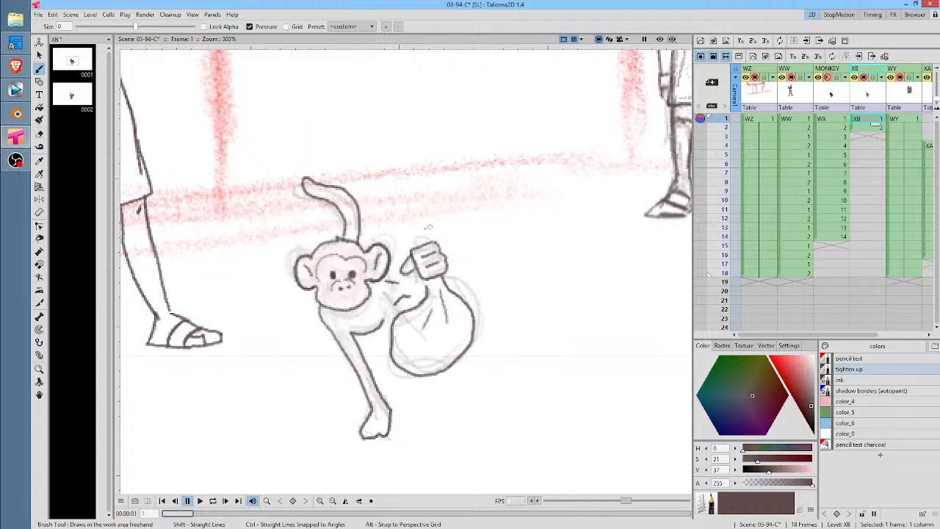
mouse_move(415, 250)
left_mouse_down()
mouse_move(403, 236)
mouse_move(438, 226)
mouse_move(437, 236)
left_mouse_up()
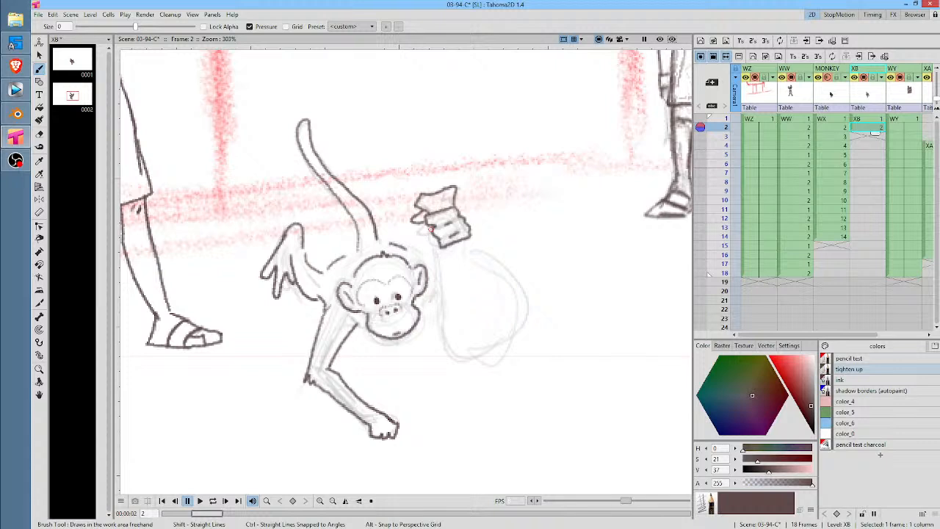
Trace the sack's outline and creases on frame 2 and connect the monkey's arm behind its head to it
mouse_move(443, 252)
left_mouse_down()
mouse_move(437, 317)
mouse_move(453, 350)
mouse_move(468, 354)
mouse_move(523, 304)
mouse_move(505, 266)
mouse_move(471, 241)
left_mouse_up()
left_click_drag(500, 286, 504, 298)
left_click_drag(501, 314, 459, 338)
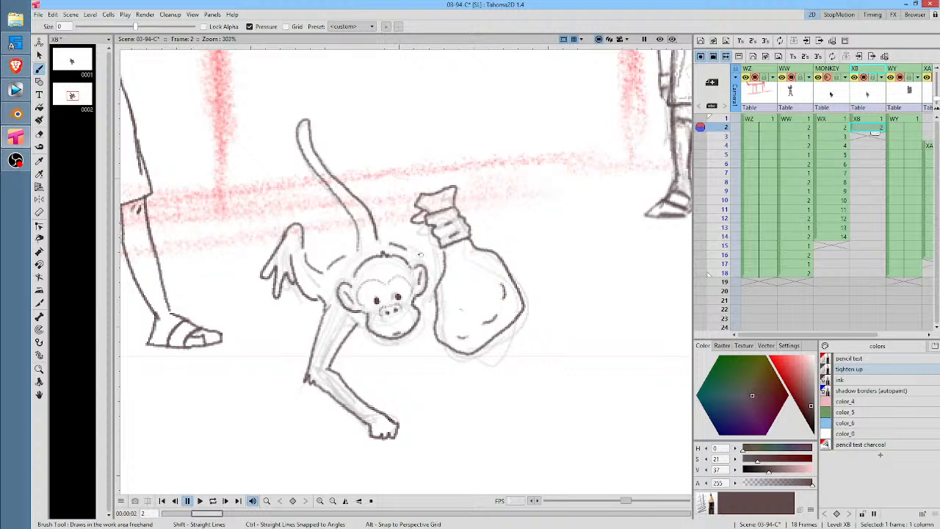
left_click_drag(421, 254, 443, 266)
Start the XB drawing at frame 3 by tracing the monkey's eyes and brow line
left_click(867, 137)
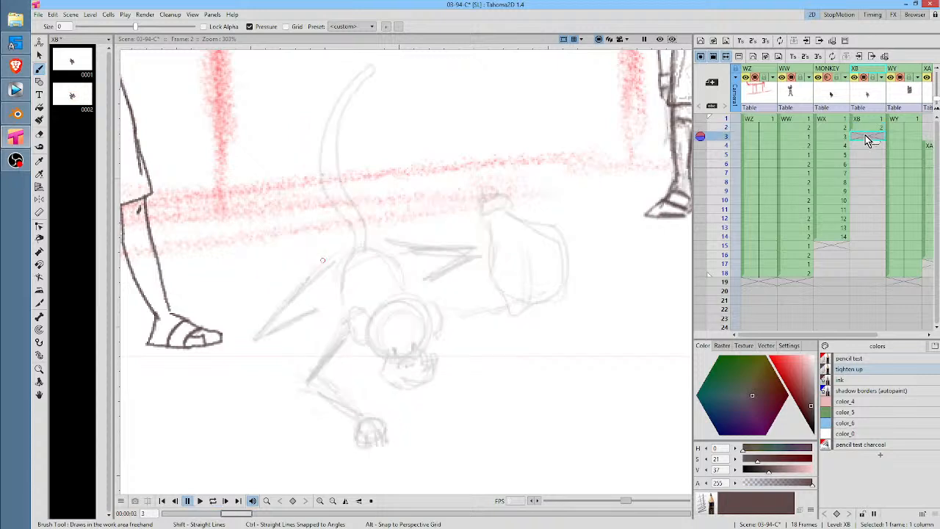
left_click(874, 128)
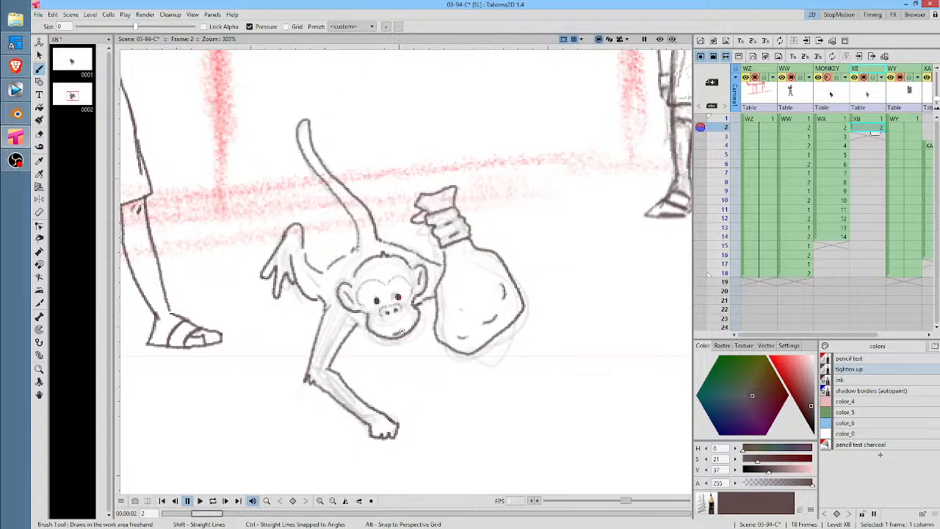
left_click(871, 137)
type("3")
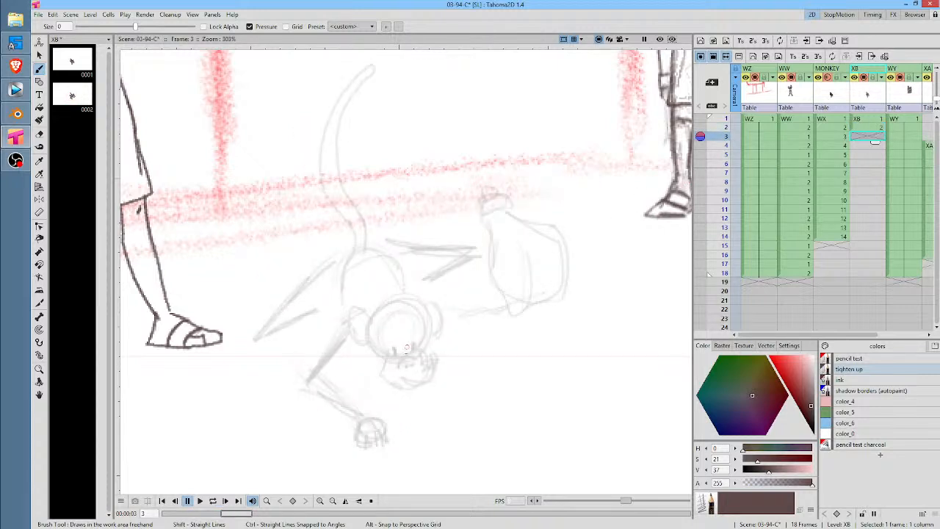
key("Return")
left_click(396, 350)
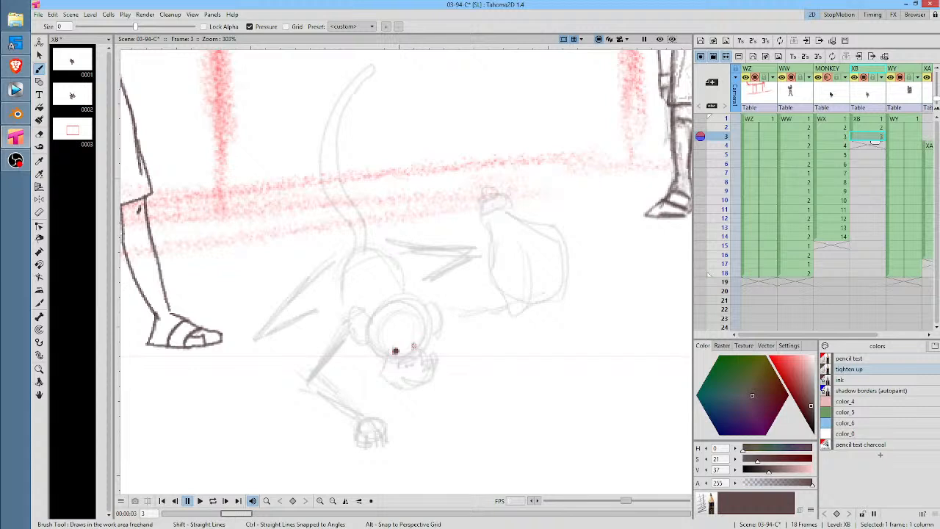
left_click(415, 347)
mouse_move(397, 334)
left_mouse_down()
mouse_move(388, 357)
mouse_move(386, 336)
mouse_move(386, 357)
mouse_move(386, 335)
mouse_move(426, 335)
left_mouse_up()
Complete the monkey's head on frame 3 with the muzzle, both ears and the crown
mouse_move(383, 361)
left_mouse_down()
mouse_move(399, 382)
mouse_move(420, 379)
mouse_move(432, 359)
mouse_move(433, 321)
mouse_move(413, 303)
mouse_move(444, 322)
mouse_move(434, 345)
left_mouse_up()
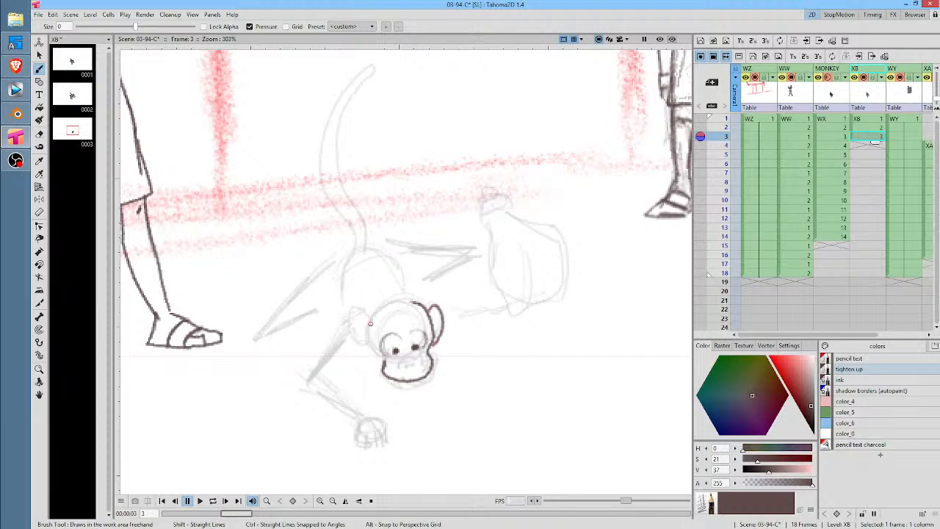
mouse_move(371, 323)
left_mouse_down()
mouse_move(357, 328)
mouse_move(368, 356)
mouse_move(377, 355)
left_mouse_up()
left_click_drag(374, 320, 406, 297)
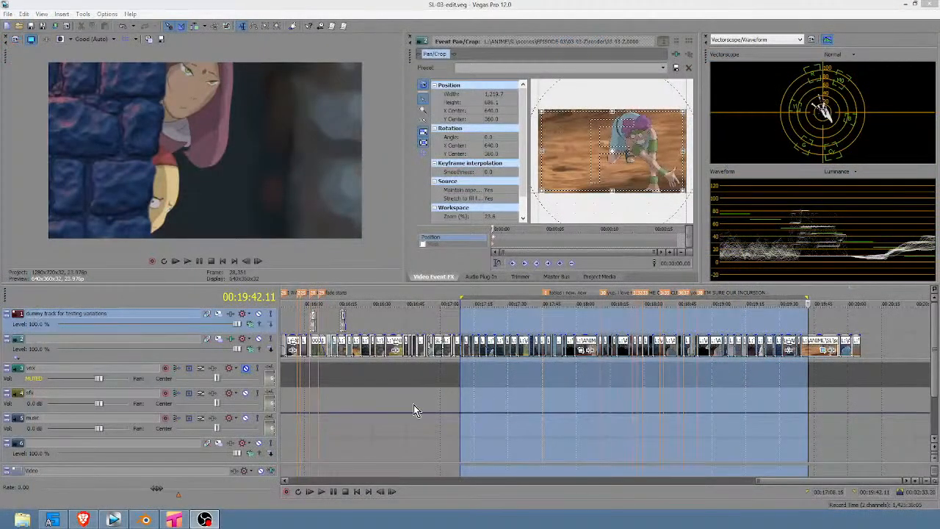
left_click_drag(346, 378, 742, 382)
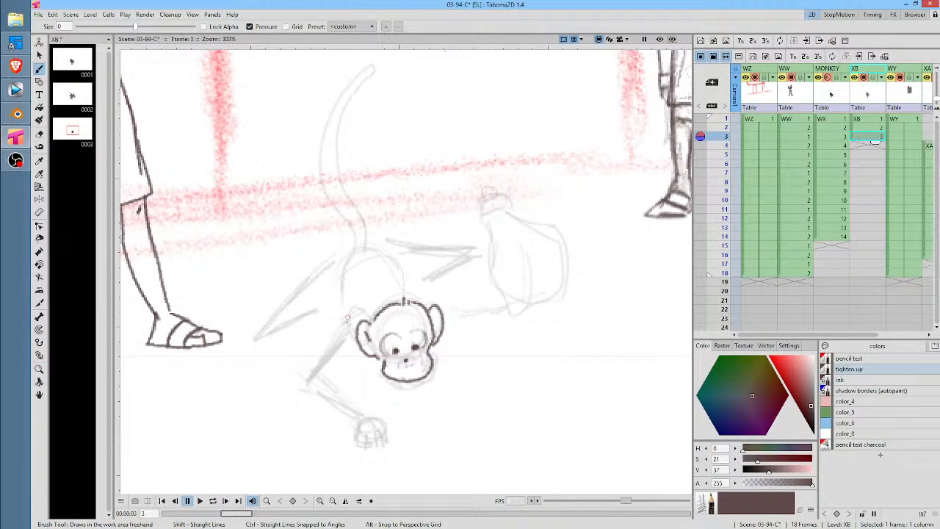
Trace the monkey's planted arm on frame 3, plus the fist holding the sack and the sack with its creases
mouse_move(350, 312)
left_mouse_down()
mouse_move(303, 391)
mouse_move(312, 383)
mouse_move(359, 427)
mouse_move(359, 456)
mouse_move(382, 456)
mouse_move(385, 431)
mouse_move(329, 384)
mouse_move(359, 343)
left_mouse_up()
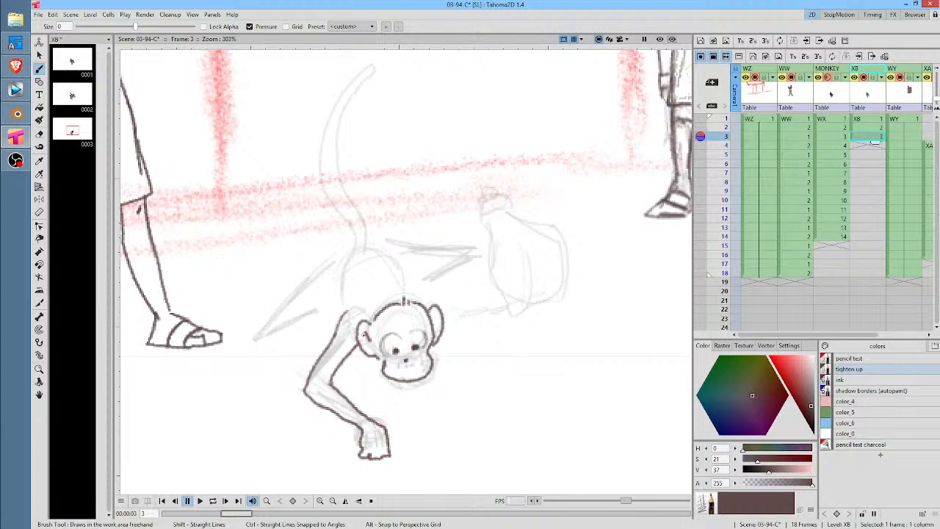
left_click_drag(437, 316, 436, 330)
mouse_move(501, 198)
left_mouse_down()
mouse_move(511, 203)
mouse_move(514, 216)
mouse_move(494, 218)
mouse_move(494, 208)
mouse_move(503, 211)
mouse_move(481, 208)
mouse_move(469, 187)
mouse_move(492, 173)
mouse_move(506, 193)
left_mouse_up()
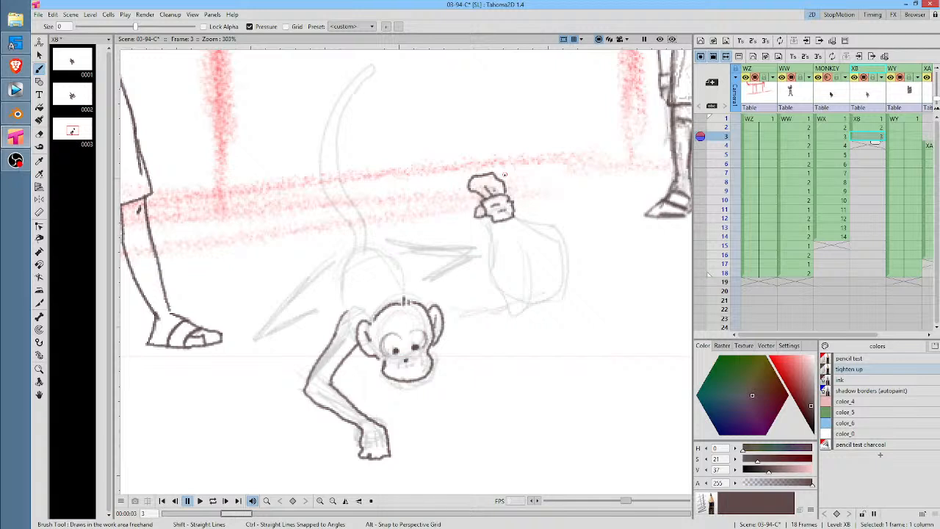
mouse_move(499, 219)
left_mouse_down()
mouse_move(491, 254)
mouse_move(510, 294)
mouse_move(544, 300)
mouse_move(567, 273)
mouse_move(542, 224)
mouse_move(514, 218)
left_mouse_up()
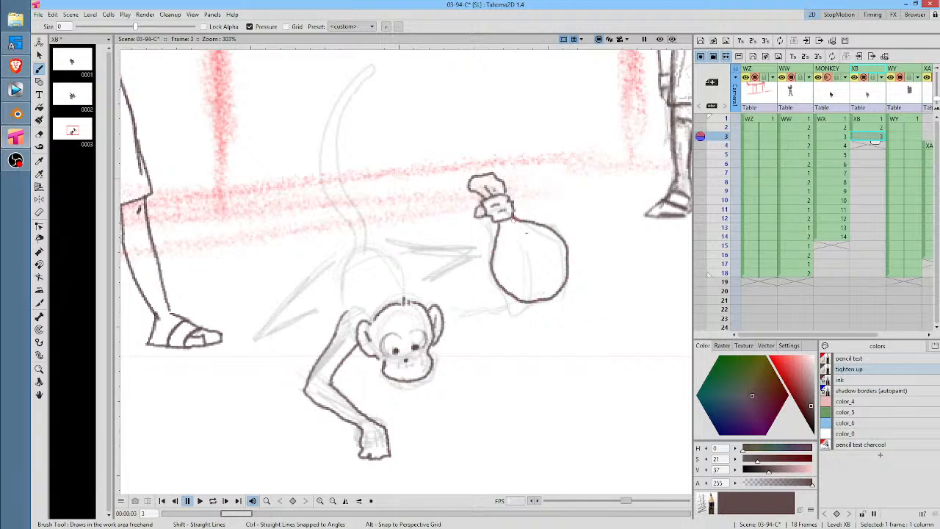
left_click_drag(505, 268, 532, 289)
Finish the monkey's body on frame 3 with the tail, torso, both hind legs and the arm reaching to the sack
mouse_move(367, 237)
left_mouse_down()
mouse_move(340, 156)
mouse_move(343, 117)
mouse_move(374, 72)
mouse_move(364, 67)
mouse_move(331, 108)
mouse_move(324, 164)
mouse_move(344, 244)
mouse_move(347, 226)
mouse_move(380, 240)
mouse_move(253, 338)
mouse_move(291, 319)
left_mouse_up()
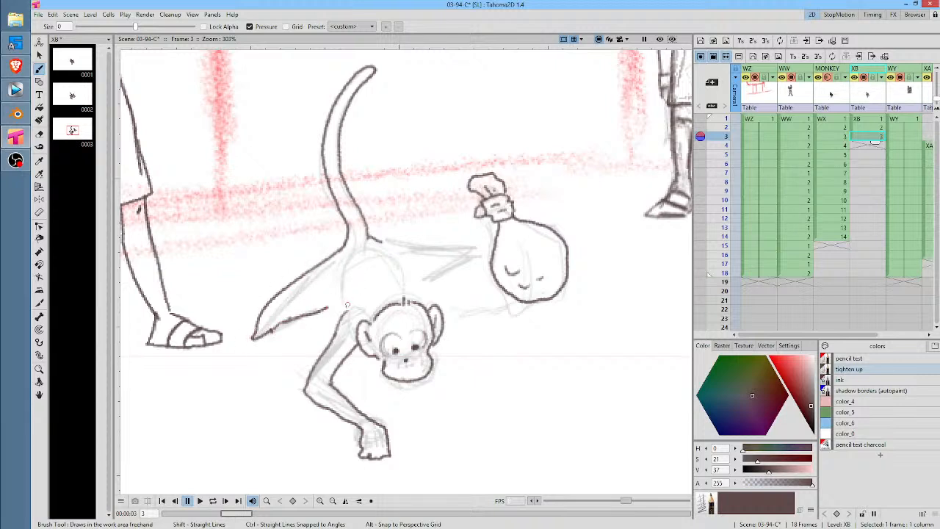
left_click_drag(339, 324, 337, 273)
left_click_drag(301, 309, 331, 296)
mouse_move(382, 243)
left_mouse_down()
mouse_move(470, 254)
mouse_move(486, 268)
left_mouse_up()
mouse_move(402, 276)
left_mouse_down()
mouse_move(481, 268)
mouse_move(402, 293)
left_mouse_up()
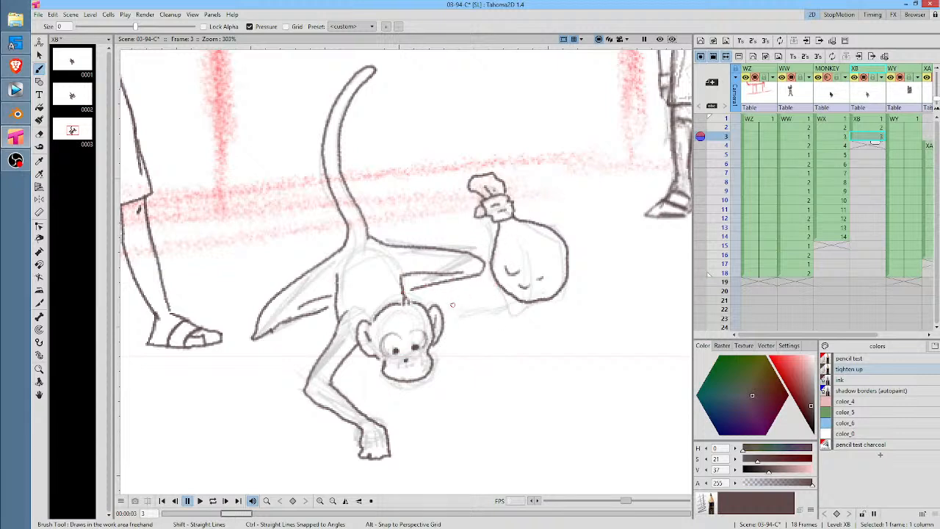
left_click_drag(406, 302, 497, 278)
left_click_drag(451, 312, 505, 290)
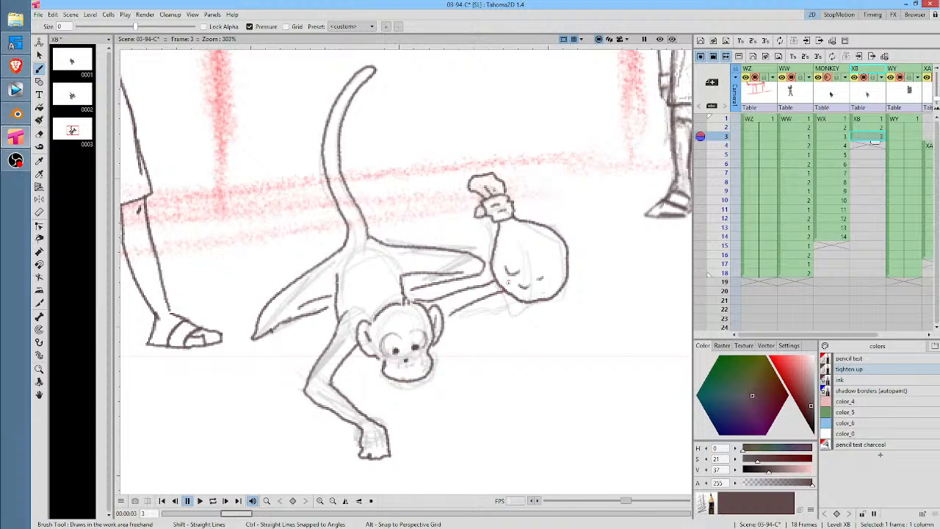
Start the XB drawing at frame 4 by tracing the monkey's whole head: eyes, ears, crown, nose and muzzle
left_click(873, 146)
left_click_drag(428, 296, 434, 297)
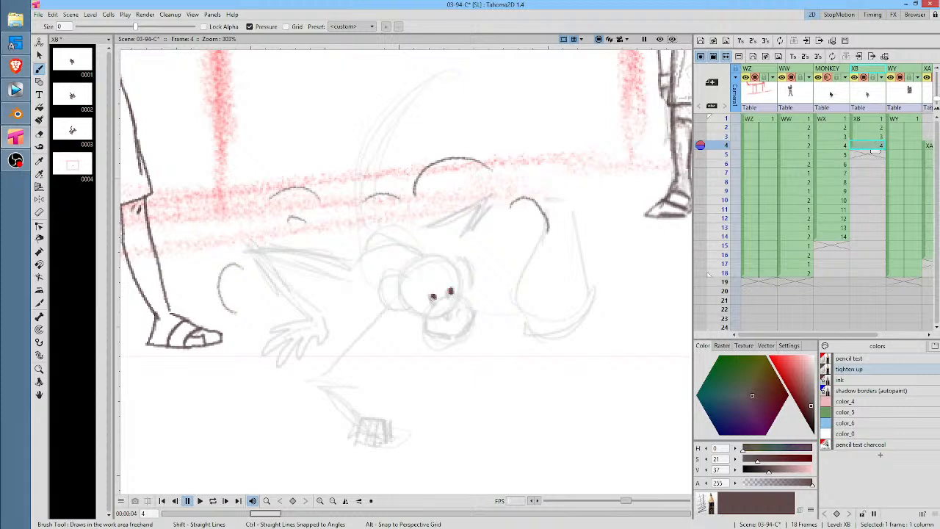
mouse_move(419, 266)
left_mouse_down()
mouse_move(435, 252)
mouse_move(449, 263)
left_mouse_up()
mouse_move(402, 283)
left_mouse_down()
mouse_move(388, 307)
mouse_move(410, 306)
left_mouse_up()
mouse_move(455, 266)
left_mouse_down()
mouse_move(463, 259)
mouse_move(468, 287)
left_mouse_up()
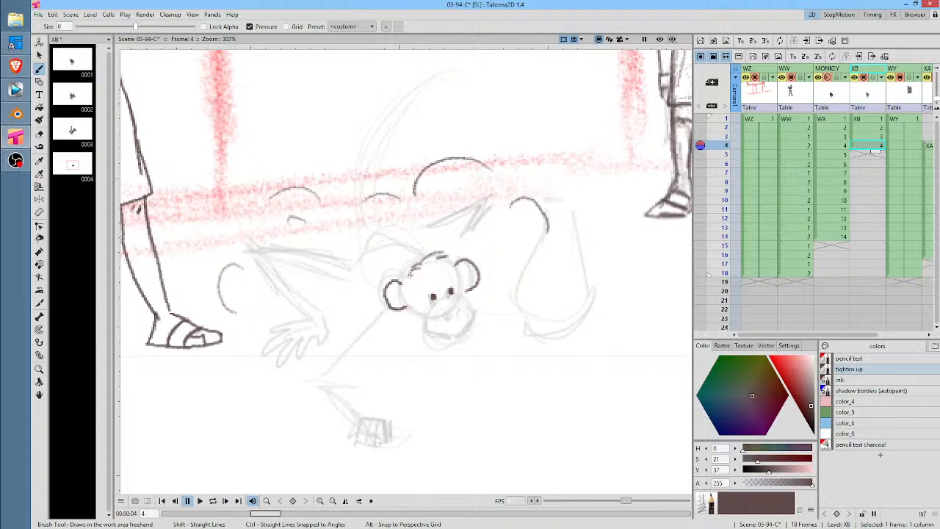
mouse_move(408, 272)
left_mouse_down()
mouse_move(430, 328)
mouse_move(455, 335)
mouse_move(476, 310)
mouse_move(468, 297)
mouse_move(451, 310)
left_mouse_up()
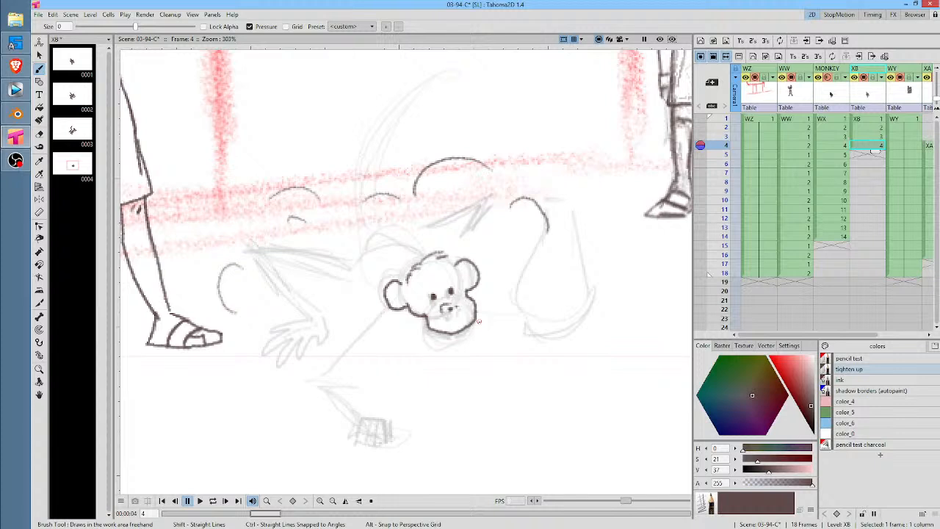
mouse_move(461, 246)
left_mouse_down()
mouse_move(473, 228)
mouse_move(430, 280)
mouse_move(439, 289)
mouse_move(454, 262)
left_mouse_up()
Trace the outer edge of the monkey's planted arm on frame 4, from the shoulder through the elbow to the wrist
scroll(412, 347, "down", 6)
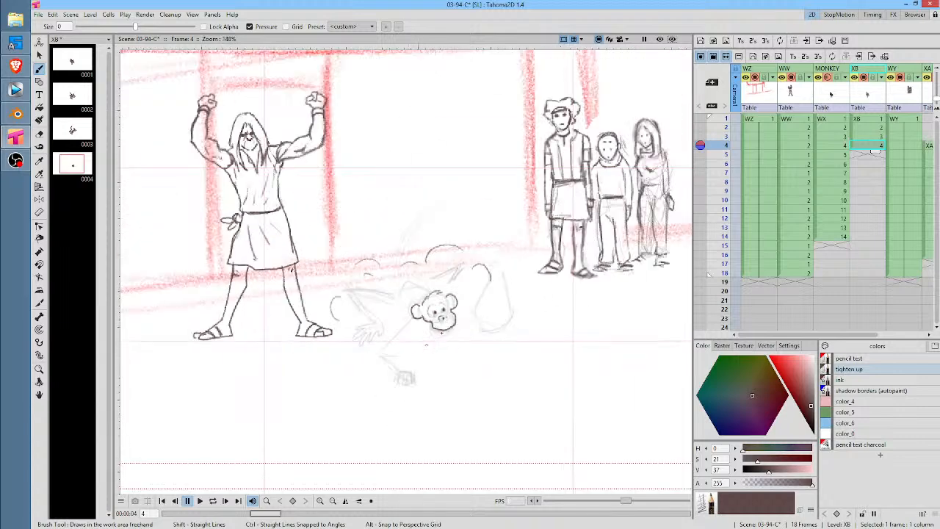
scroll(422, 355, "down", 1)
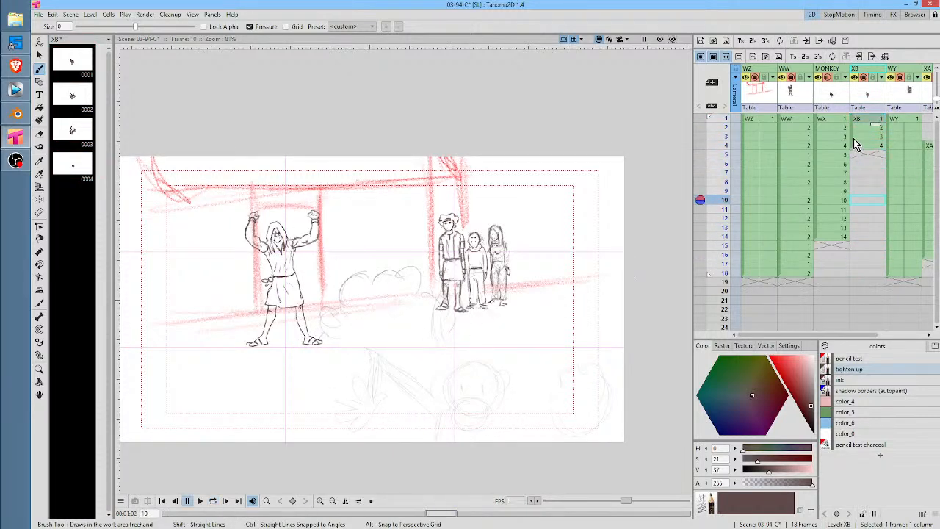
scroll(406, 354, "up", 4)
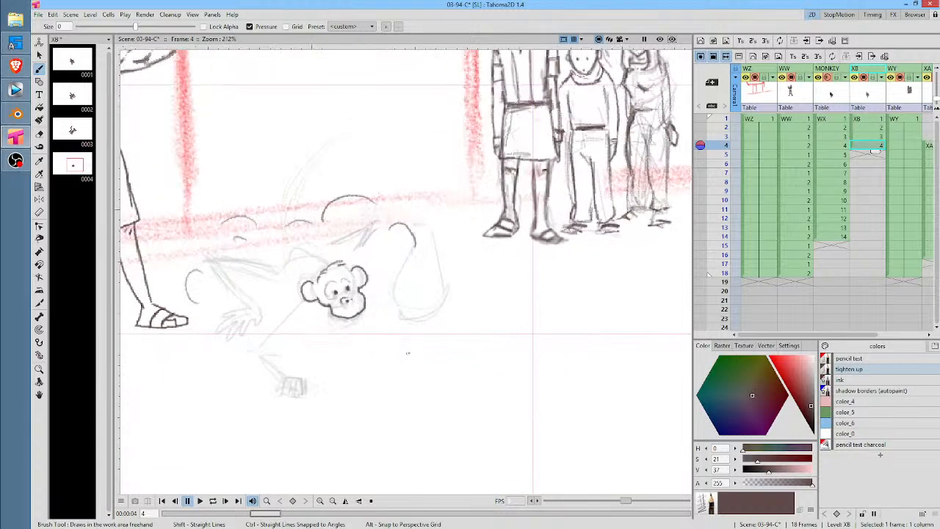
left_click_drag(408, 353, 499, 341)
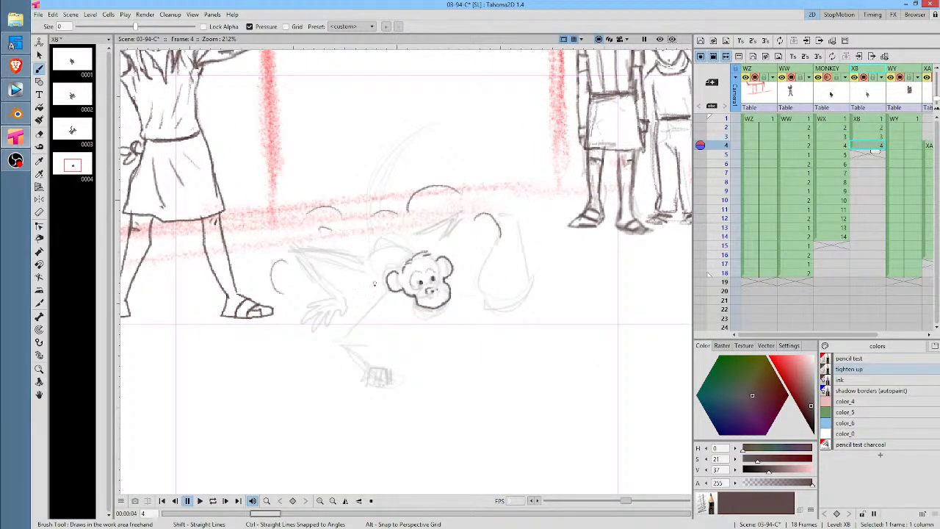
left_click_drag(375, 282, 339, 345)
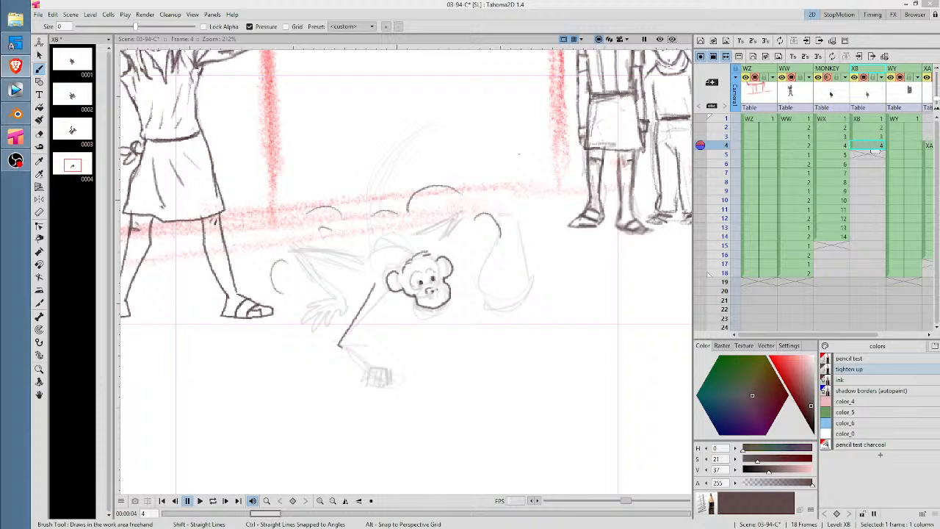
left_click_drag(339, 343, 373, 366)
Switch to the browser to look over the blendedplanet YouTube channel page, and close the browser
key("alt+Tab")
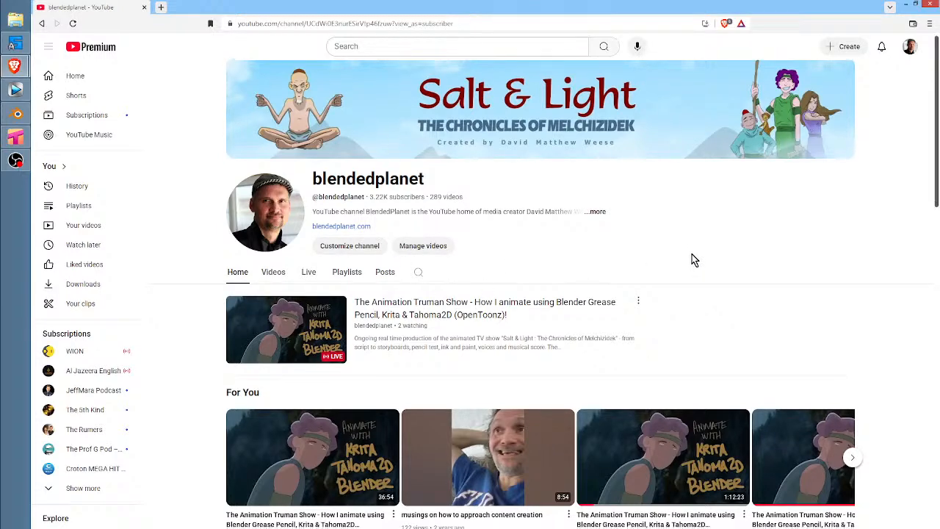
scroll(691, 262, "down", 5)
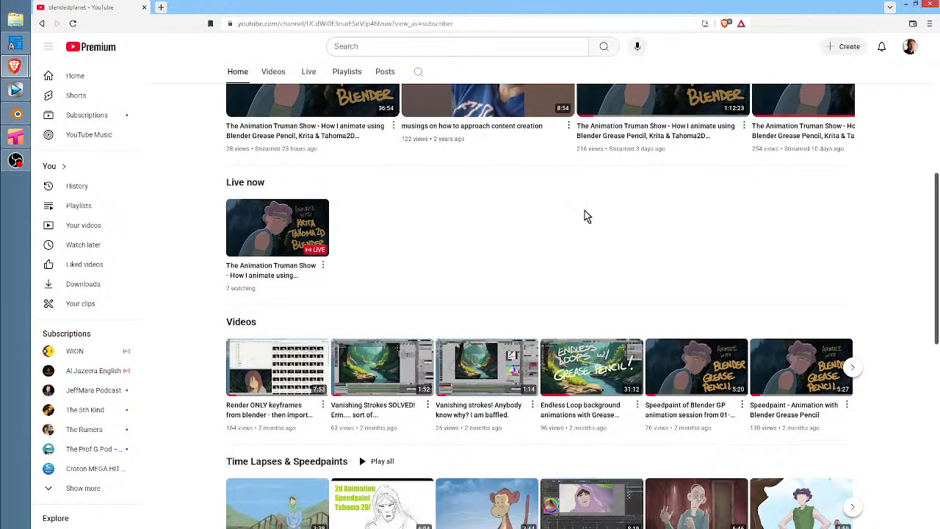
scroll(587, 215, "up", 5)
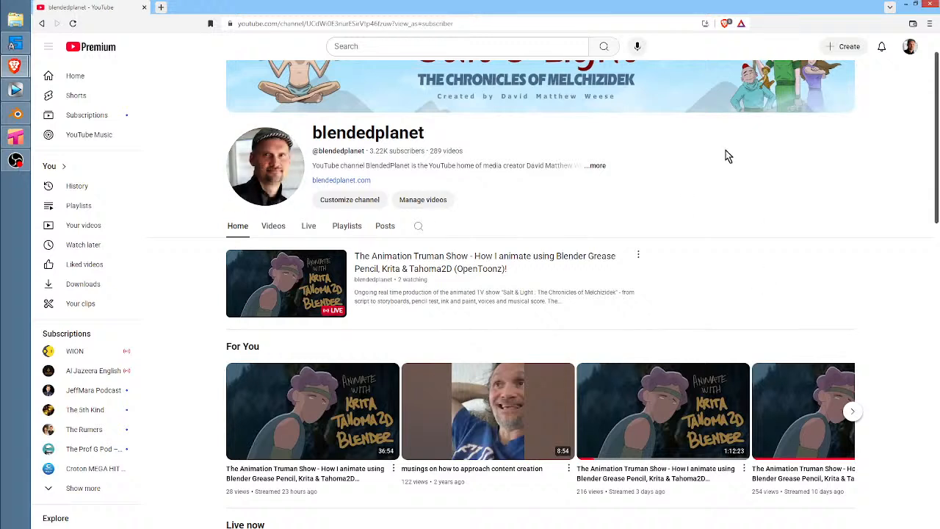
left_click(933, 10)
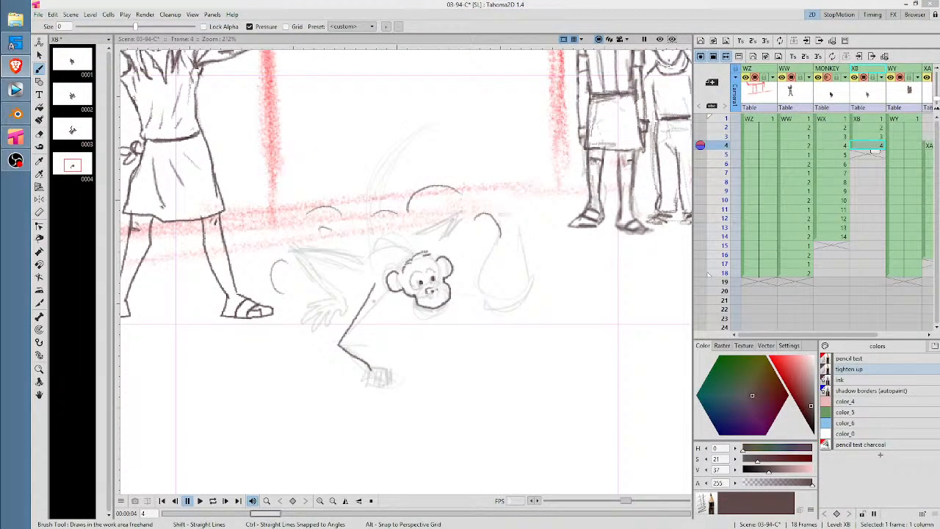
Complete the planted arm and hand on frame 4, and trace the near hind leg with its foot, the tail and the far thigh's upper edge
left_click_drag(358, 337, 405, 293)
mouse_move(360, 342)
left_mouse_down()
mouse_move(380, 366)
mouse_move(370, 388)
mouse_move(373, 377)
mouse_move(391, 388)
mouse_move(389, 369)
left_mouse_up()
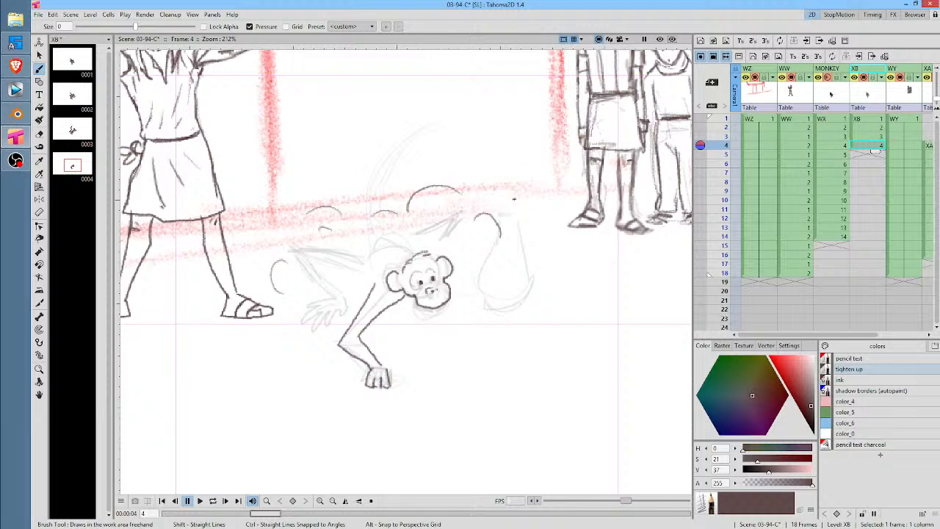
mouse_move(367, 250)
left_mouse_down()
mouse_move(289, 248)
mouse_move(293, 266)
mouse_move(321, 285)
mouse_move(343, 299)
mouse_move(352, 291)
mouse_move(304, 309)
mouse_move(313, 316)
mouse_move(306, 334)
mouse_move(357, 296)
left_mouse_up()
mouse_move(307, 259)
left_mouse_down()
mouse_move(366, 275)
mouse_move(348, 293)
mouse_move(324, 267)
left_mouse_up()
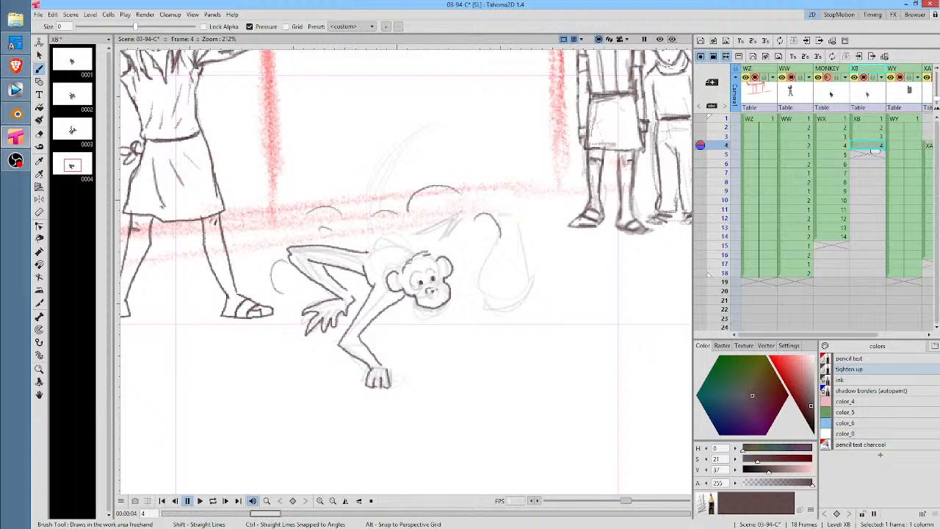
mouse_move(368, 251)
left_mouse_down()
mouse_move(370, 177)
mouse_move(413, 129)
mouse_move(420, 139)
mouse_move(382, 174)
mouse_move(373, 205)
mouse_move(383, 233)
mouse_move(415, 248)
mouse_move(404, 235)
mouse_move(467, 209)
mouse_move(473, 218)
left_mouse_up()
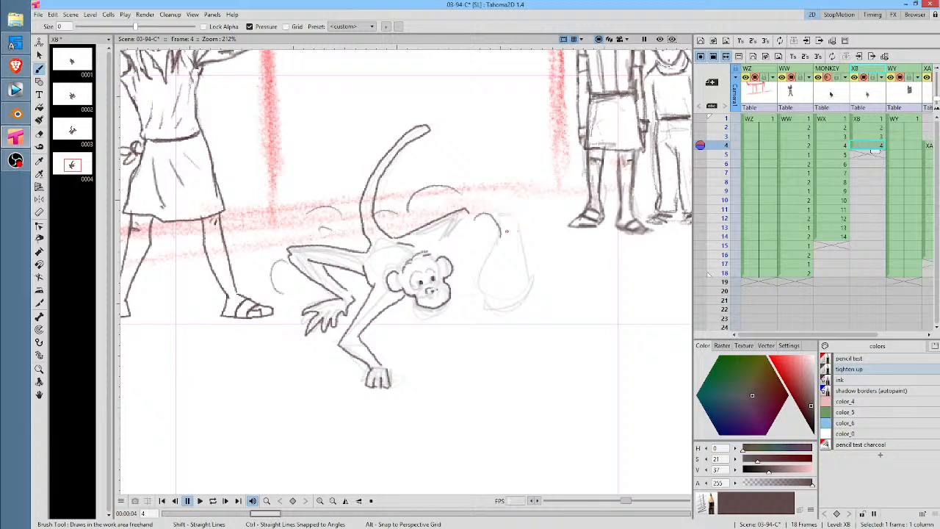
Hide the XA column and trace the fist holding the sack, the arm reaching to it and the rest of the far hind leg
middle_click(518, 225)
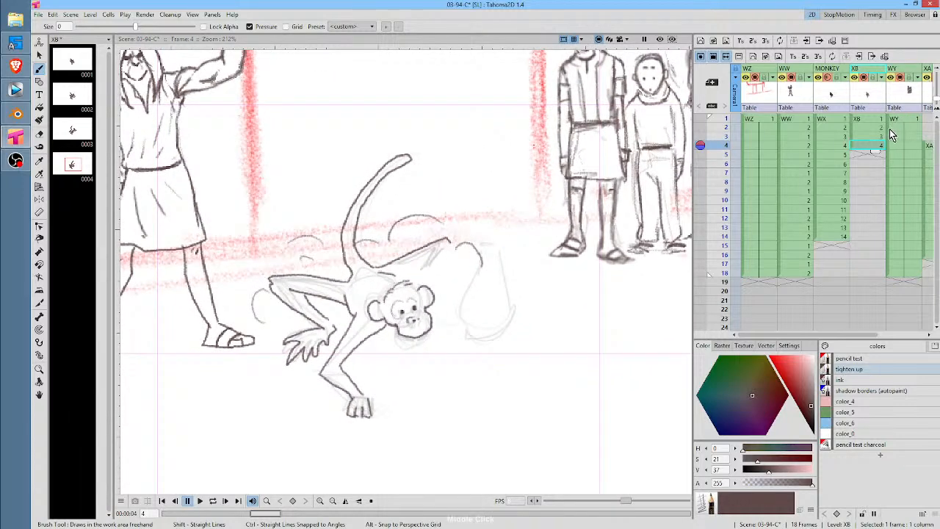
scroll(889, 137, "right", 2)
left_click(871, 78)
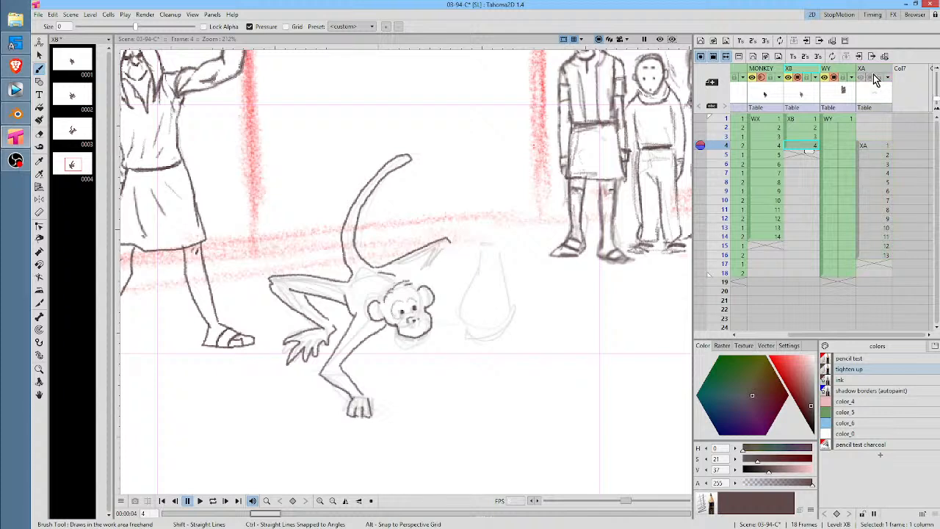
mouse_move(488, 243)
left_mouse_down()
mouse_move(480, 252)
mouse_move(497, 230)
mouse_move(479, 250)
mouse_move(497, 233)
mouse_move(470, 238)
mouse_move(482, 243)
left_mouse_up()
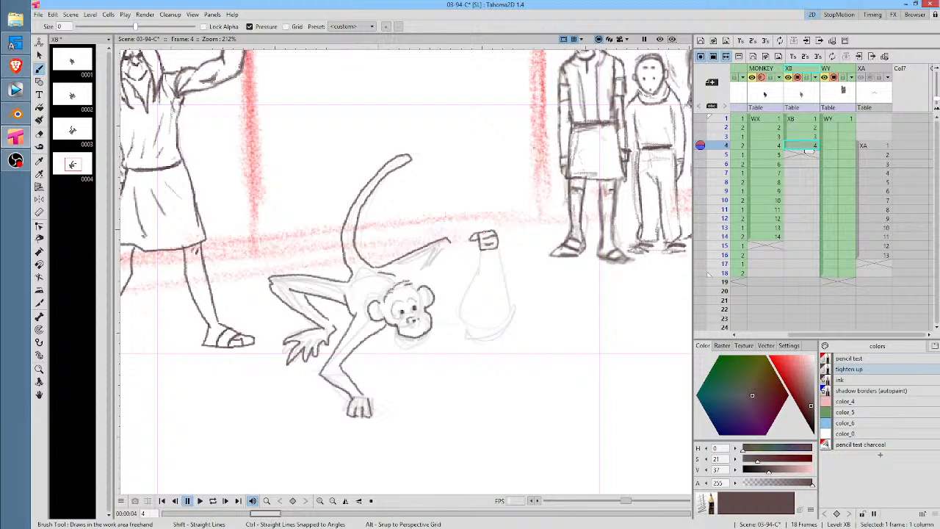
left_click_drag(409, 273, 444, 251)
left_click_drag(432, 310, 457, 307)
mouse_move(451, 241)
left_mouse_down()
mouse_move(440, 268)
mouse_move(432, 252)
mouse_move(425, 283)
left_mouse_up()
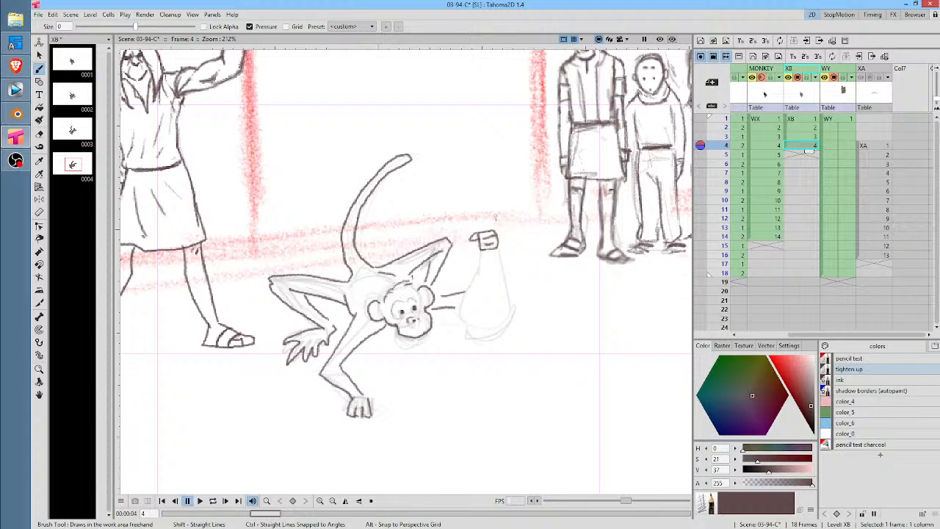
Trace the sack on frame 4 with its gathered top, rounded body and creases
left_click_drag(483, 227, 485, 230)
left_click_drag(479, 232, 496, 230)
mouse_move(483, 253)
left_mouse_down()
mouse_move(456, 319)
mouse_move(476, 335)
mouse_move(507, 315)
mouse_move(479, 207)
mouse_move(490, 205)
mouse_move(488, 222)
left_mouse_up()
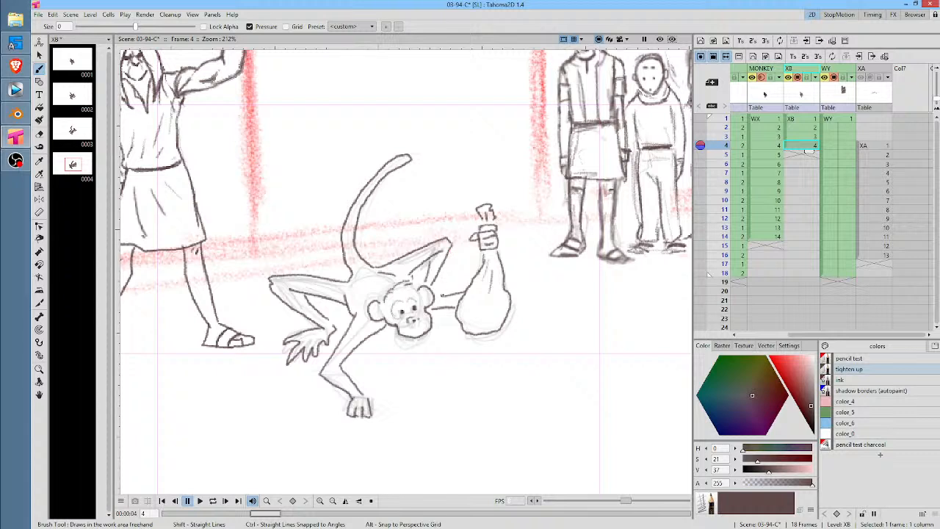
left_click_drag(442, 296, 494, 320)
Start the XB drawing at frame 5 by marking the monkey's two pupils
left_click(800, 155)
left_click_drag(430, 290, 425, 298)
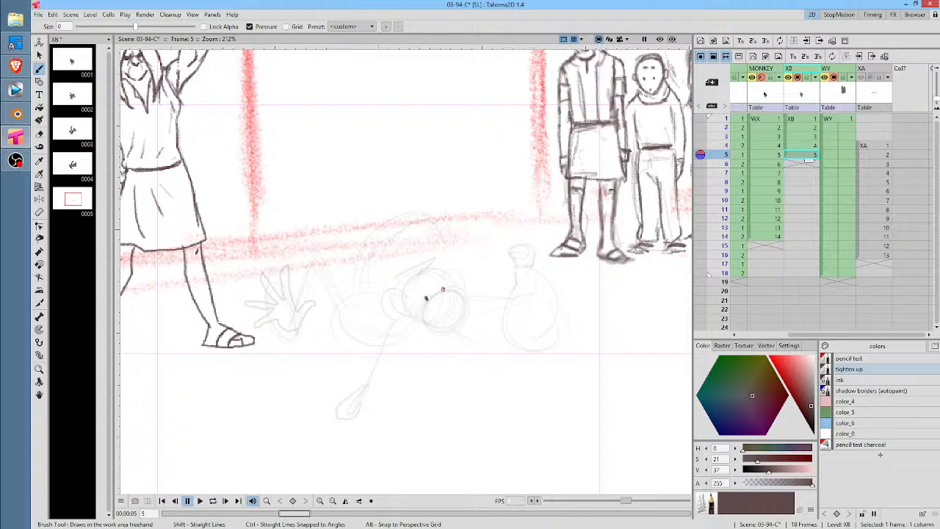
left_click(443, 290)
left_click(426, 298)
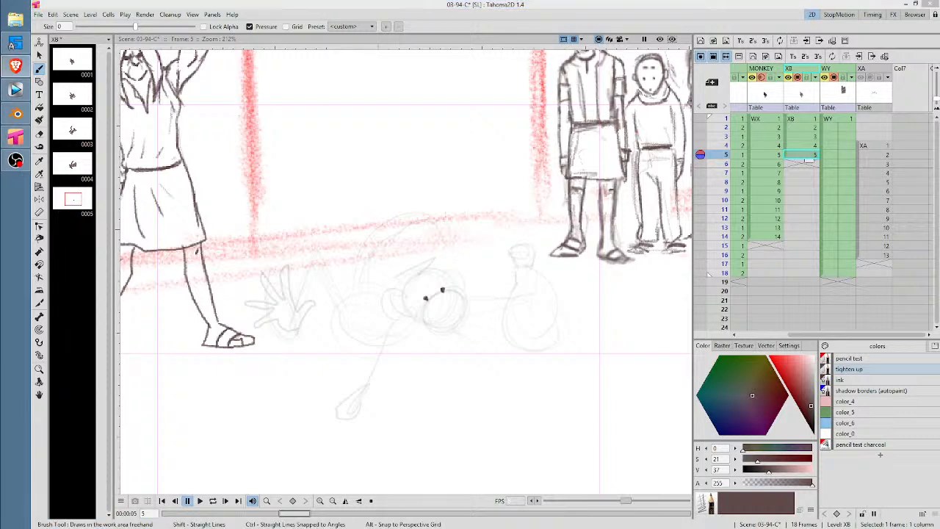
Check the blendedplanet YouTube channel page in the browser again and close the browser
left_click(16, 66)
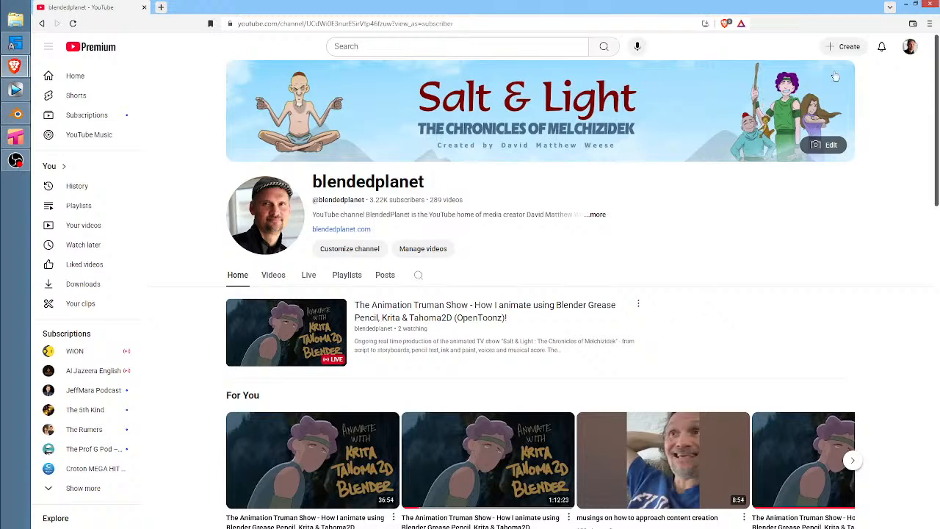
left_click(933, 8)
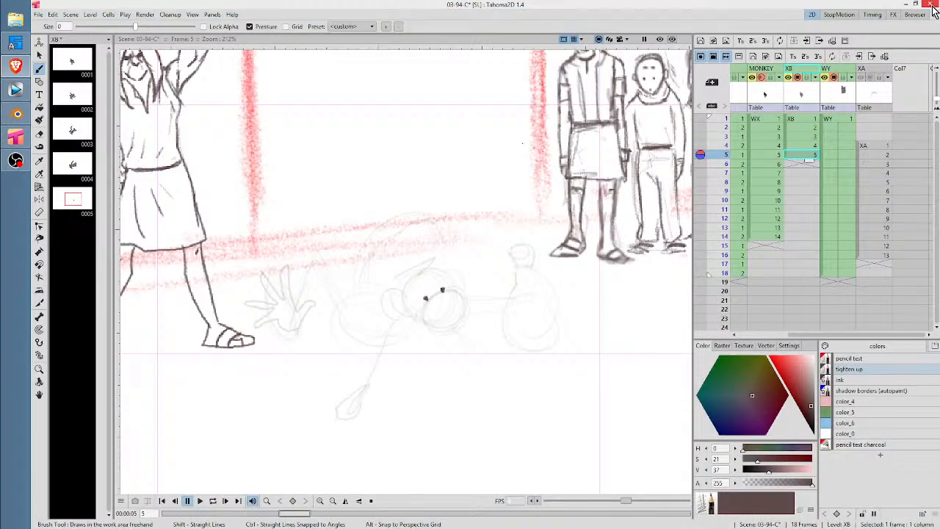
Complete the monkey's head on frame 5 with the eye outlines, nose, muzzle, both ears and crown
left_click(420, 288)
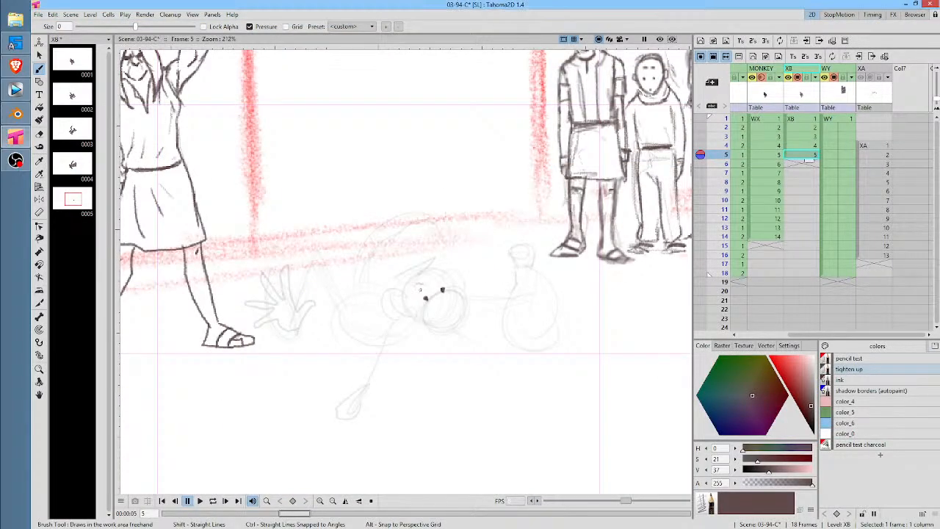
mouse_move(416, 302)
left_mouse_down()
mouse_move(445, 278)
mouse_move(449, 291)
mouse_move(432, 305)
mouse_move(450, 291)
mouse_move(439, 301)
left_mouse_up()
mouse_move(425, 283)
left_mouse_down()
mouse_move(419, 306)
mouse_move(449, 281)
mouse_move(432, 266)
mouse_move(413, 278)
mouse_move(391, 318)
mouse_move(410, 318)
left_mouse_up()
mouse_move(434, 271)
left_mouse_down()
mouse_move(457, 266)
mouse_move(461, 283)
mouse_move(417, 314)
mouse_move(422, 326)
mouse_move(420, 316)
mouse_move(432, 327)
mouse_move(457, 319)
mouse_move(463, 298)
mouse_move(449, 320)
left_mouse_up()
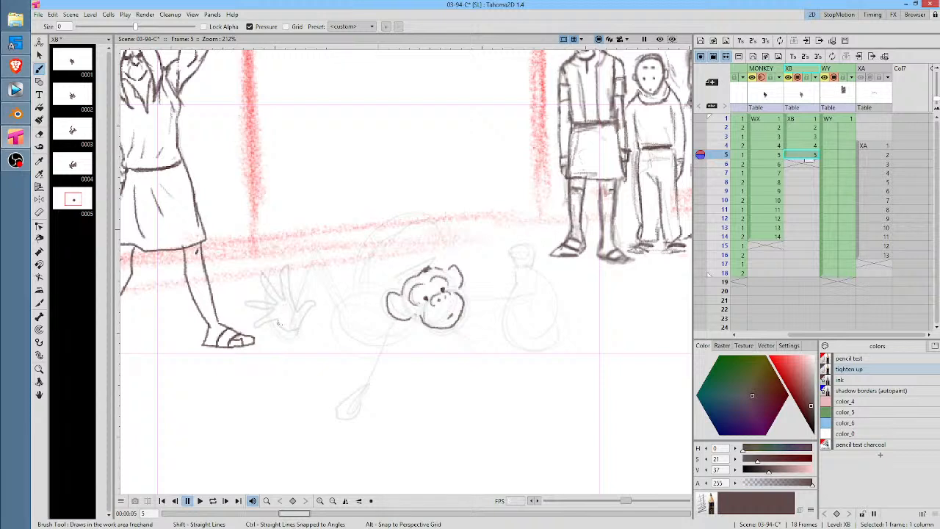
Trace the splayed hind foot and the planted hand on frame 5, comparing the pose with frame 4
mouse_move(279, 322)
left_mouse_down()
mouse_move(294, 326)
mouse_move(321, 304)
mouse_move(299, 311)
mouse_move(293, 276)
mouse_move(284, 279)
mouse_move(287, 297)
mouse_move(258, 275)
mouse_move(273, 303)
mouse_move(247, 306)
mouse_move(272, 316)
mouse_move(254, 327)
mouse_move(280, 328)
mouse_move(290, 315)
left_mouse_up()
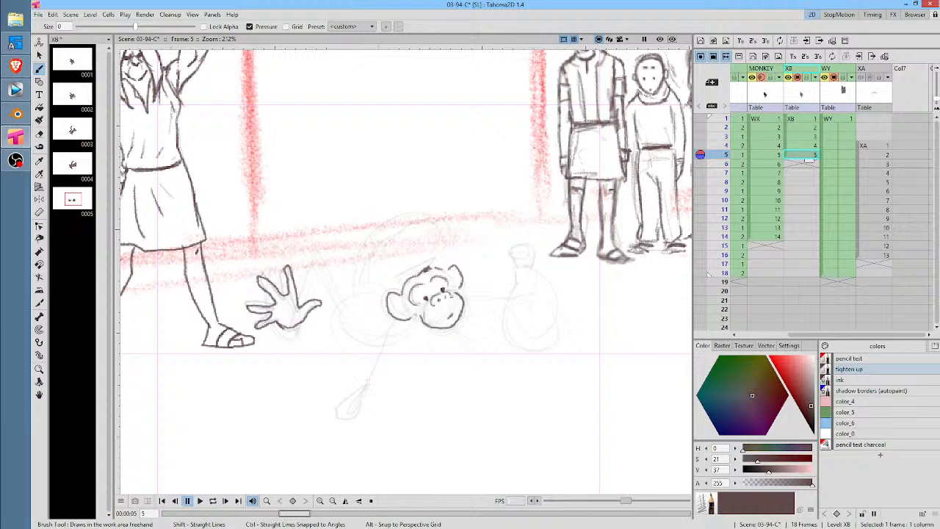
left_click(807, 147)
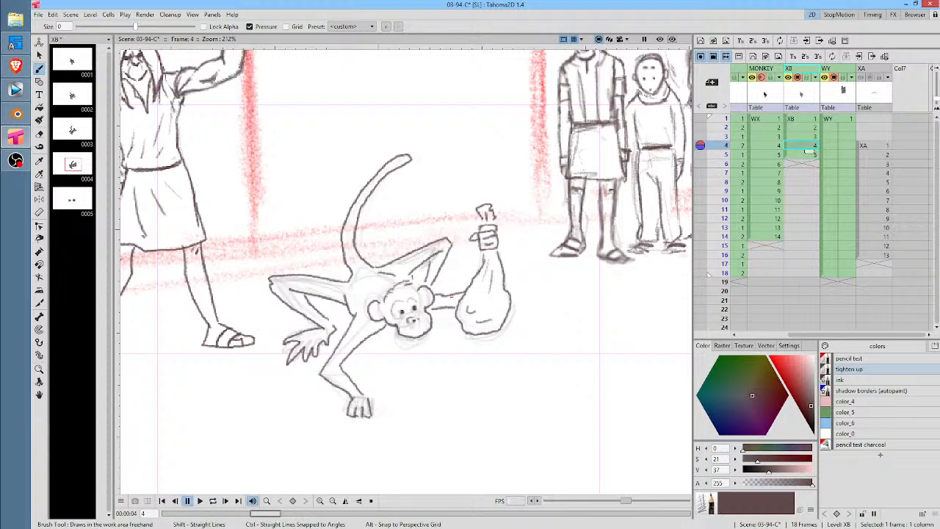
left_click(808, 155)
mouse_move(347, 398)
left_mouse_down()
mouse_move(336, 417)
mouse_move(346, 409)
mouse_move(360, 424)
mouse_move(348, 395)
left_mouse_up()
key("comma")
key("period")
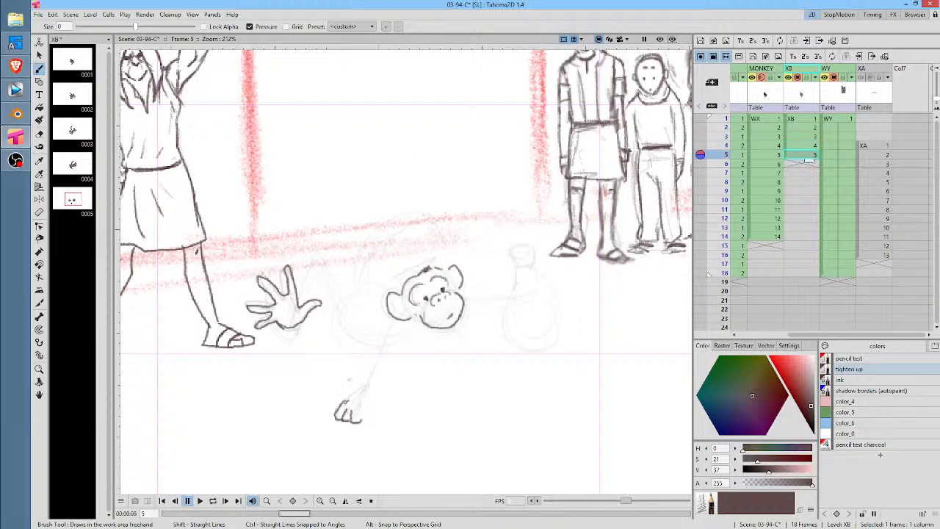
Trace both edges of the planted arm on frame 5 from shoulder to wrist, using frame 4 as a reference for the elbow
left_click_drag(377, 314, 347, 351)
key("comma")
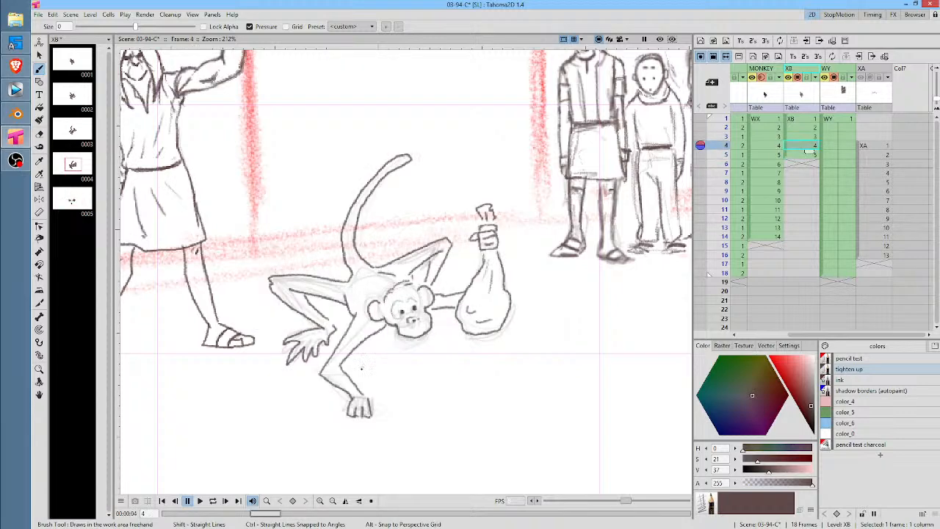
key("period")
mouse_move(347, 399)
left_mouse_down()
mouse_move(339, 343)
mouse_move(374, 310)
mouse_move(359, 343)
left_mouse_up()
mouse_move(390, 322)
left_mouse_down()
mouse_move(362, 341)
mouse_move(391, 316)
mouse_move(355, 343)
mouse_move(362, 396)
left_mouse_up()
left_click_drag(357, 343, 363, 402)
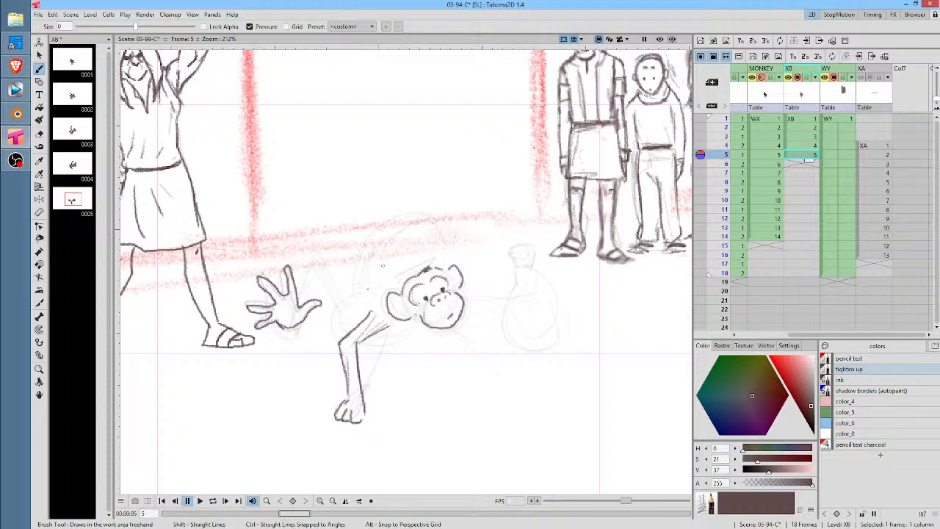
Trace the monkey's belly, back, tail and trailing hind leg on frame 5
mouse_move(335, 318)
left_mouse_down()
mouse_move(356, 328)
mouse_move(425, 323)
left_mouse_up()
mouse_move(394, 283)
left_mouse_down()
mouse_move(364, 270)
mouse_move(337, 305)
left_mouse_up()
mouse_move(346, 267)
left_mouse_down()
mouse_move(354, 235)
mouse_move(383, 213)
mouse_move(421, 200)
mouse_move(450, 210)
mouse_move(411, 211)
mouse_move(379, 226)
mouse_move(360, 263)
mouse_move(325, 283)
mouse_move(327, 320)
mouse_move(300, 326)
mouse_move(334, 317)
left_mouse_up()
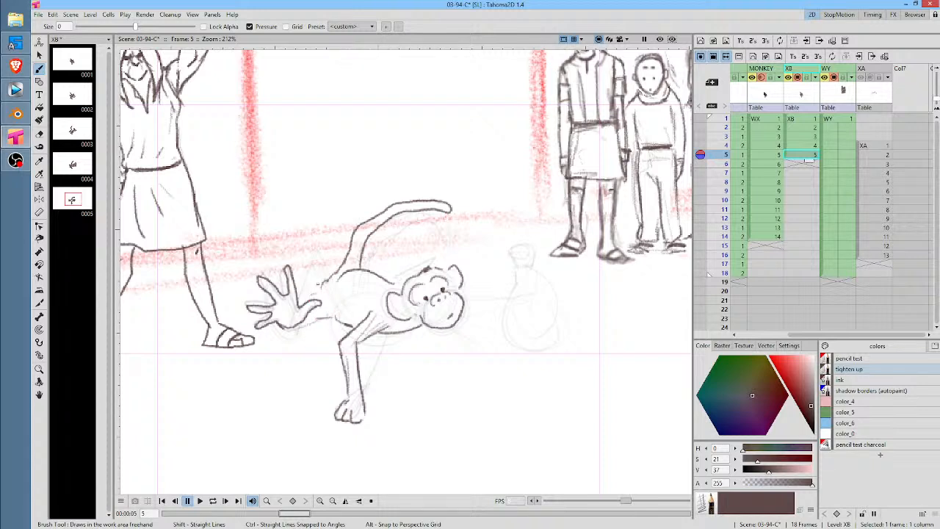
Trace the fist, the sack with its gathered top and the outstretched arm on frame 5, and compare the pose with frame 4
mouse_move(529, 256)
left_mouse_down()
mouse_move(515, 262)
mouse_move(515, 277)
mouse_move(541, 267)
mouse_move(519, 281)
mouse_move(541, 276)
mouse_move(539, 268)
left_mouse_up()
mouse_move(535, 269)
left_mouse_down()
mouse_move(526, 272)
mouse_move(542, 257)
mouse_move(513, 263)
mouse_move(508, 270)
mouse_move(522, 274)
left_mouse_up()
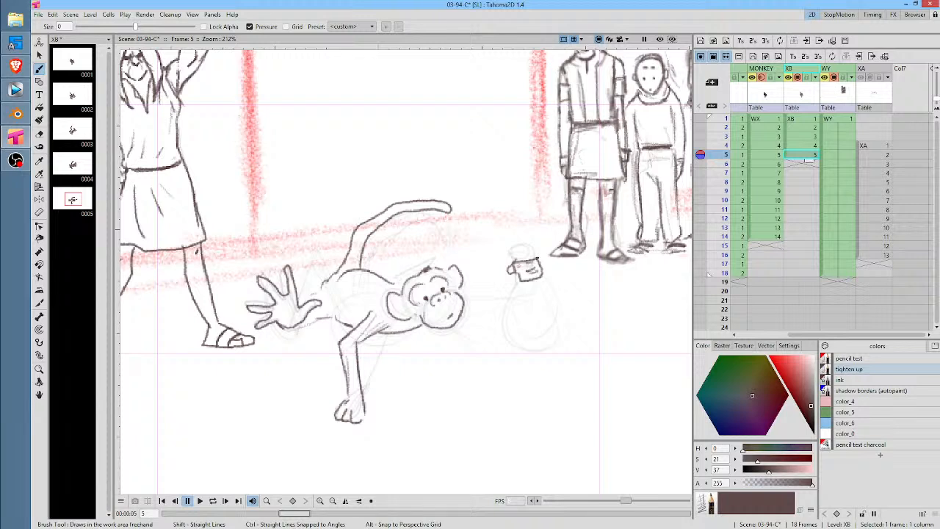
left_click_drag(460, 315, 492, 324)
mouse_move(525, 282)
left_mouse_down()
mouse_move(504, 339)
mouse_move(545, 345)
mouse_move(557, 297)
mouse_move(508, 246)
mouse_move(526, 242)
mouse_move(533, 255)
mouse_move(519, 254)
left_mouse_up()
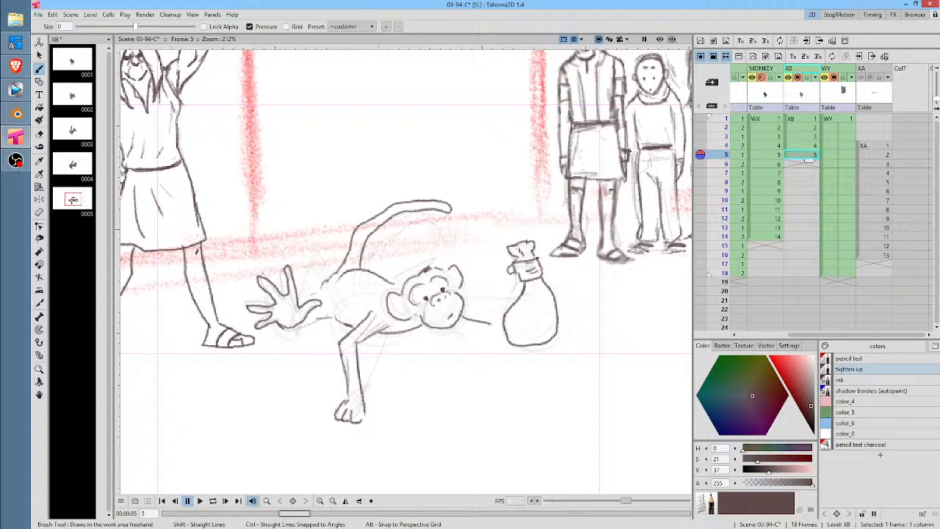
left_click_drag(526, 288, 524, 313)
key("ctrl+z")
mouse_move(467, 301)
left_mouse_down()
mouse_move(505, 314)
mouse_move(506, 323)
left_mouse_up()
left_click(807, 147)
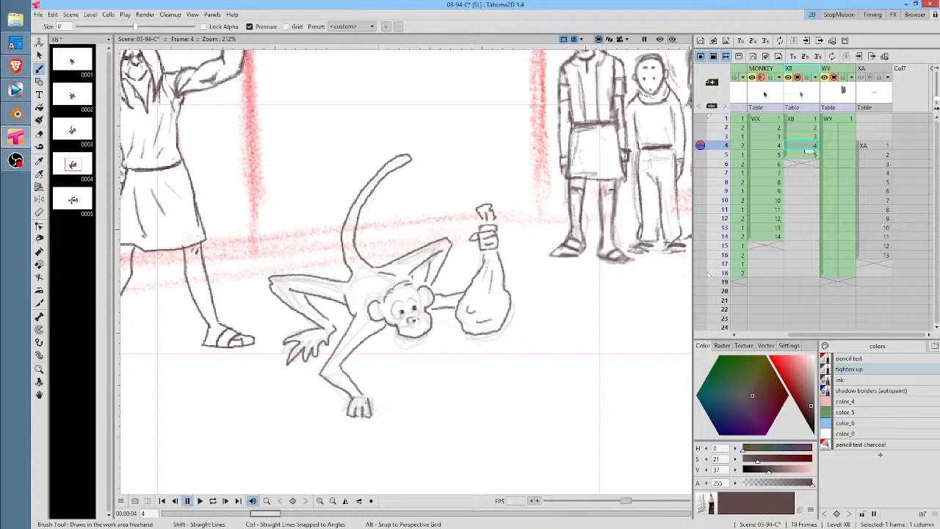
Erase and redraw the lower edge of the monkey's planted arm near the wrist on frame 5
left_click(808, 155)
left_click_drag(362, 399, 365, 394)
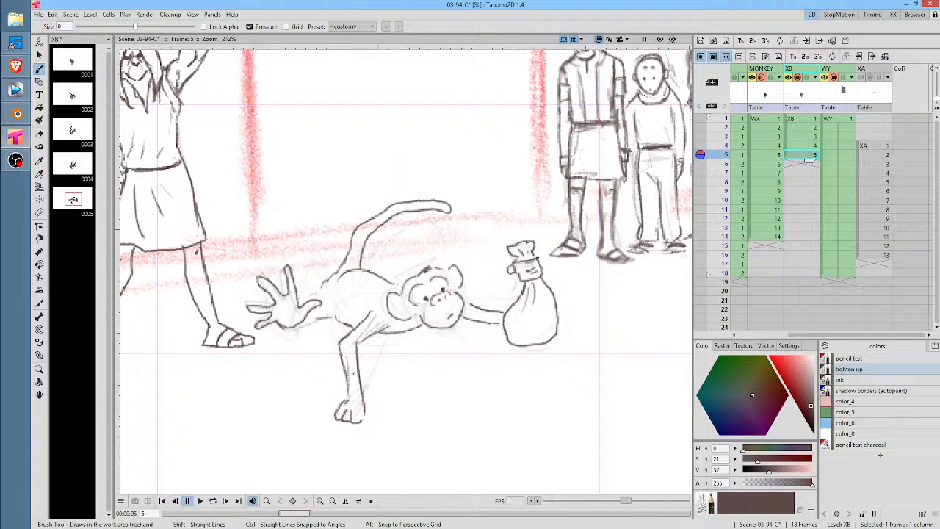
key("e")
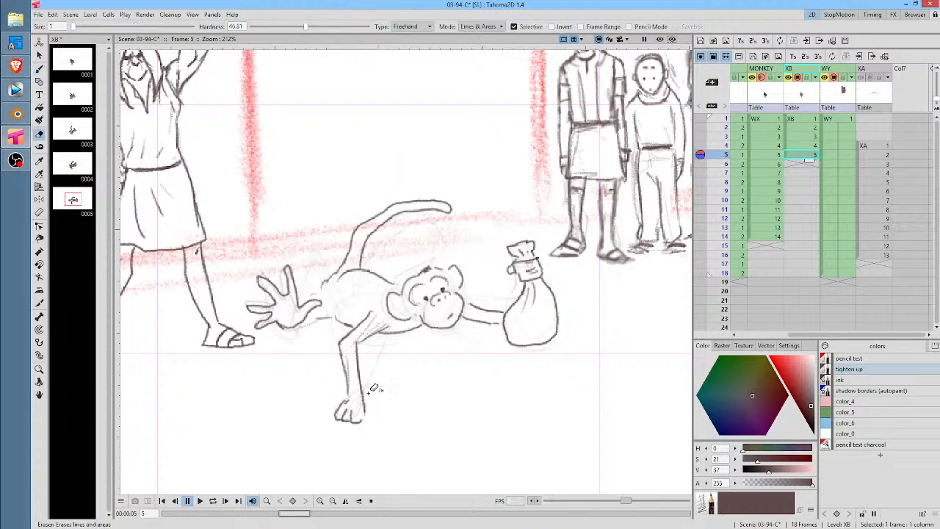
key("b")
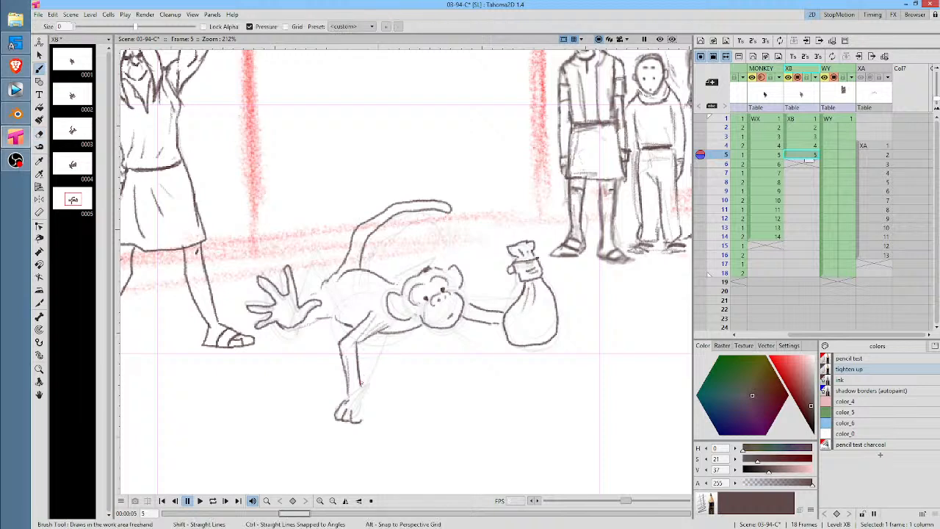
mouse_move(360, 398)
left_mouse_down()
mouse_move(361, 374)
mouse_move(362, 410)
mouse_move(360, 382)
mouse_move(367, 411)
left_mouse_up()
Clean up the base of the tail and trace the raised, bent hind leg behind the splayed foot on frame 5
key("e")
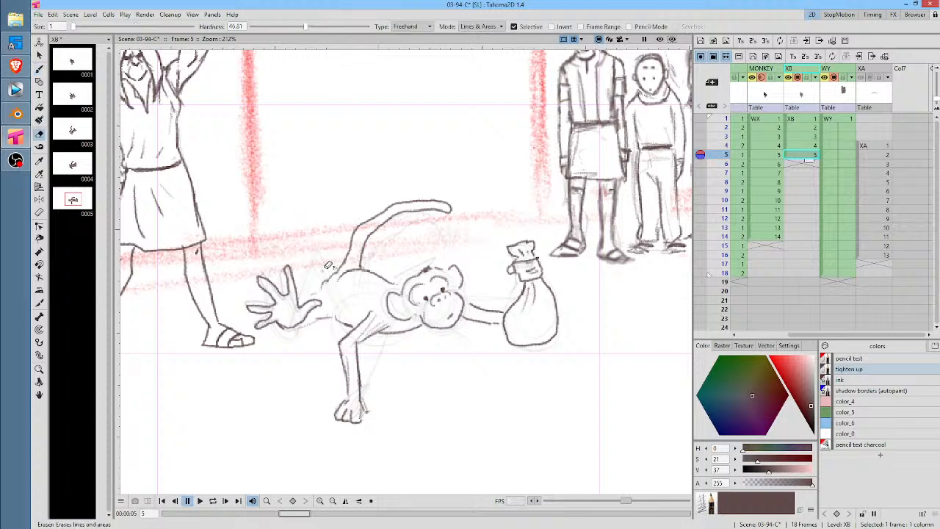
key("b")
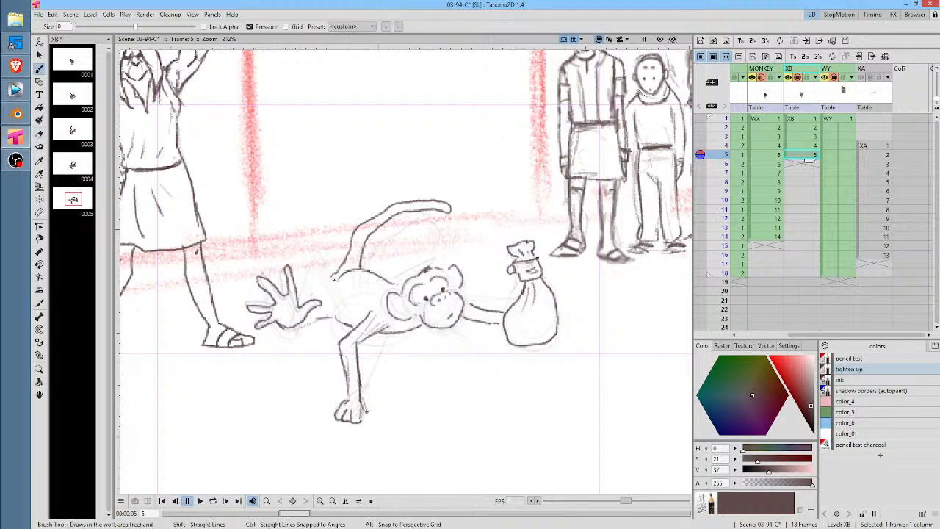
mouse_move(332, 281)
left_mouse_down()
mouse_move(308, 217)
mouse_move(291, 222)
mouse_move(286, 260)
mouse_move(304, 270)
mouse_move(301, 286)
mouse_move(314, 282)
mouse_move(304, 286)
left_mouse_up()
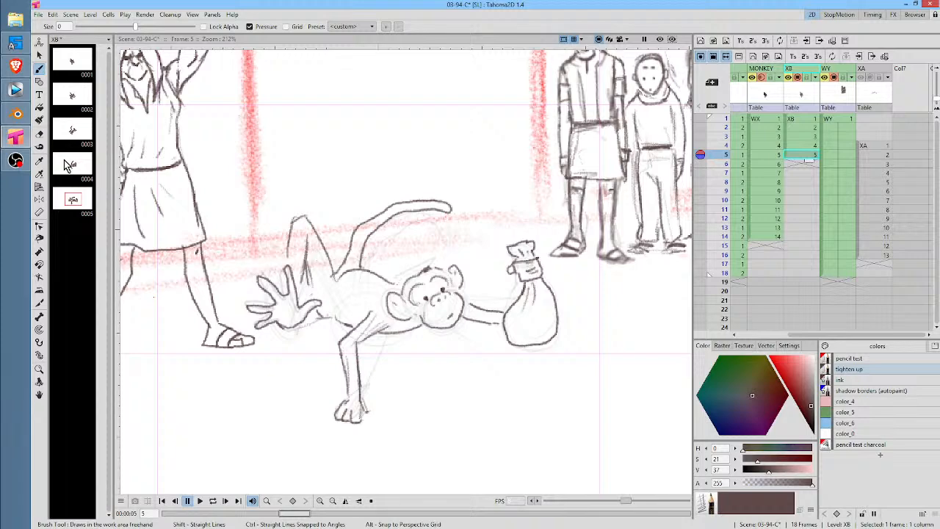
Switch to Blender, scrub through the rough sketches on the 03-93.blend timeline, and return to Tahoma2D
left_click(16, 115)
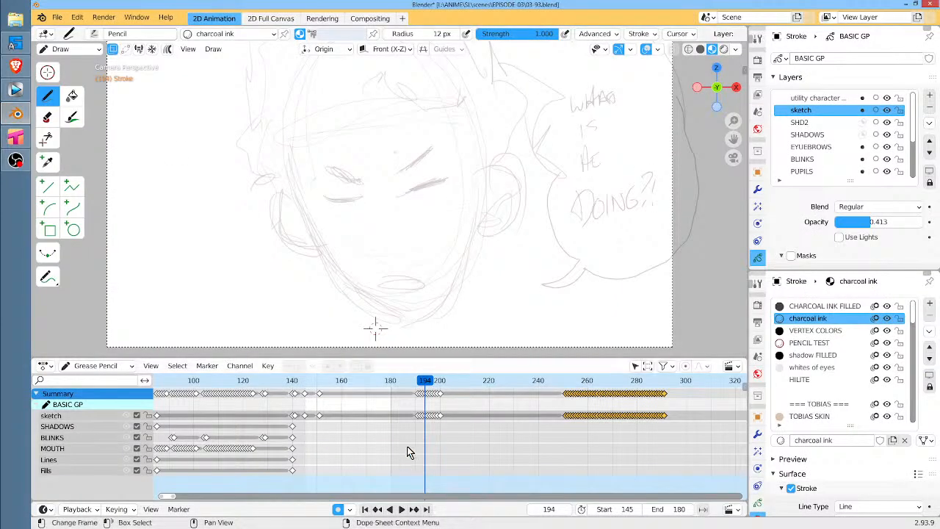
scroll(534, 380, "down", 5)
left_click_drag(509, 383, 496, 385)
scroll(502, 382, "up", 3)
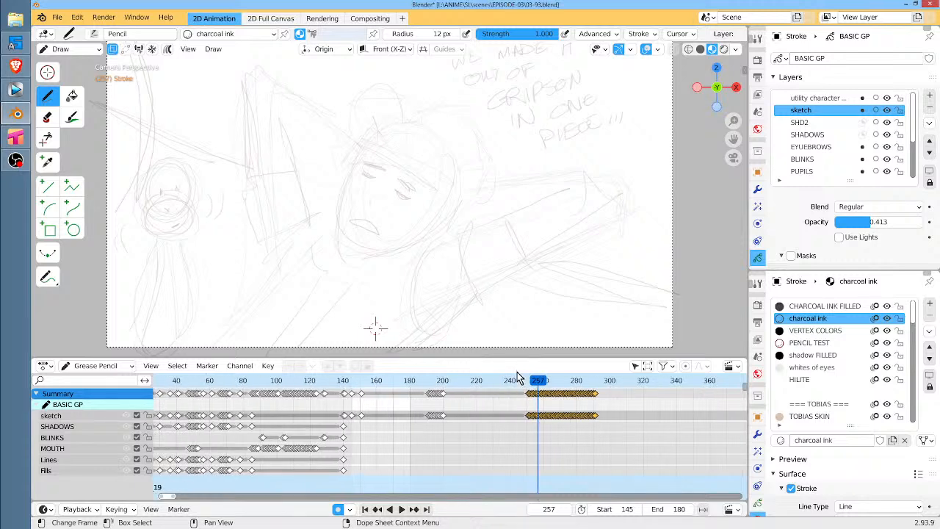
scroll(309, 380, "down", 2)
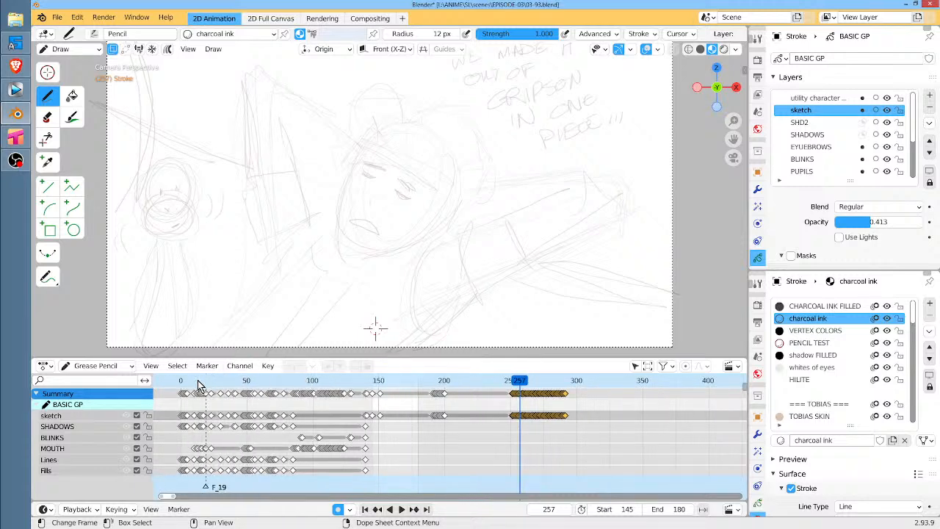
left_click_drag(202, 380, 529, 381)
left_click(15, 140)
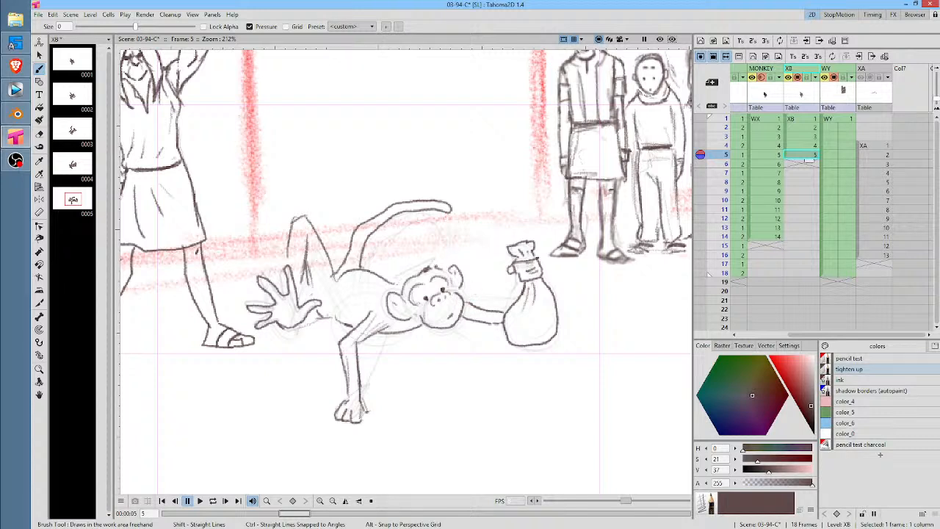
Redraw the crown of the monkey's head and erase stray lines at the base of the tail on frame 5
key("a")
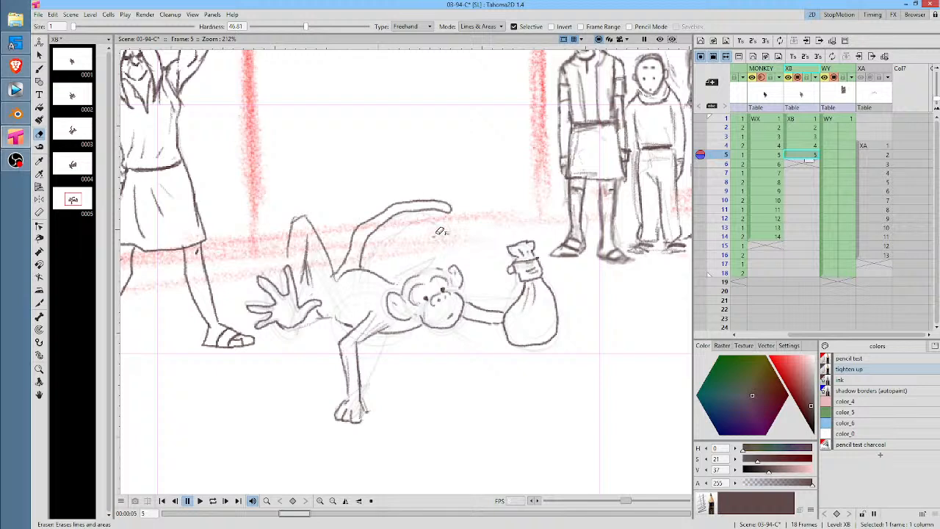
key("b")
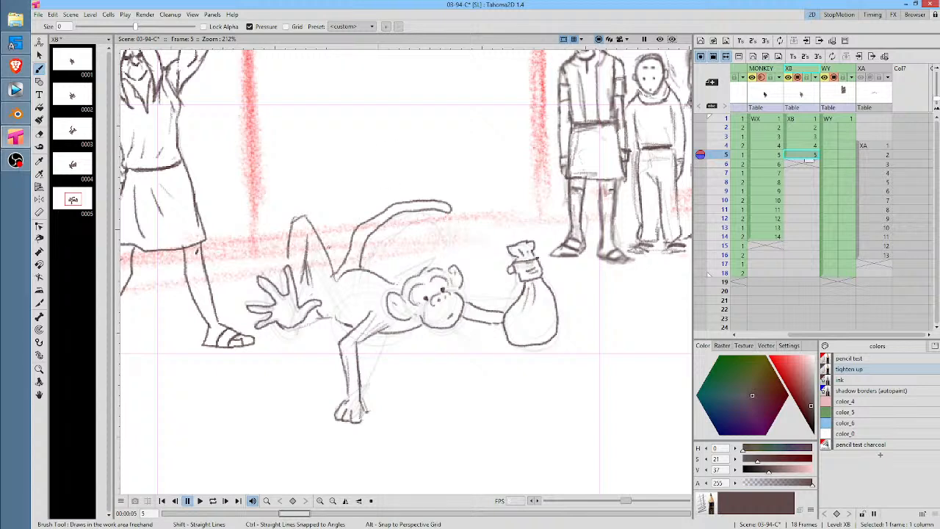
key("a")
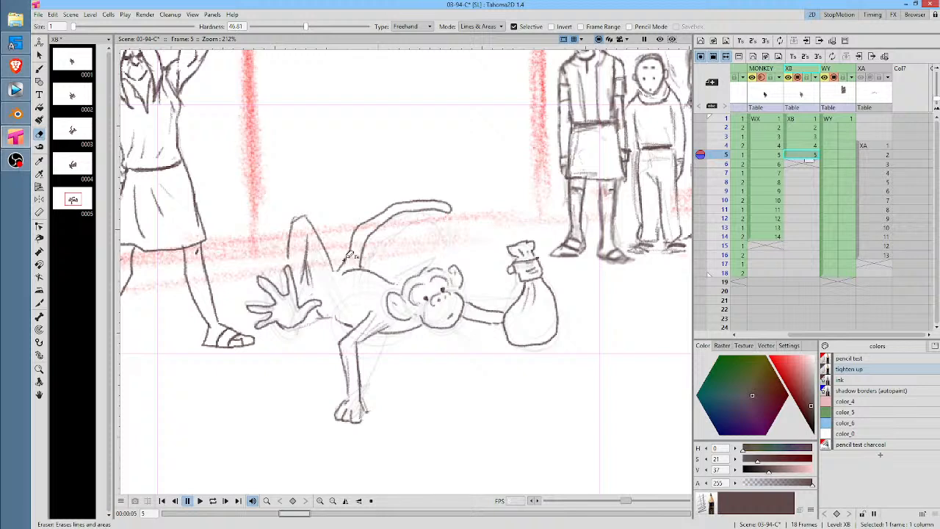
key("b")
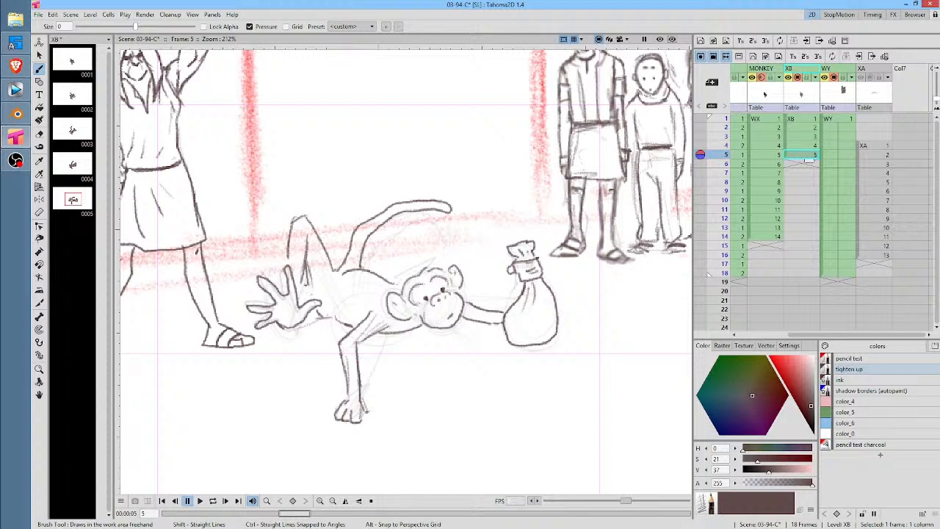
Erase the rough line beside the splayed foot and redraw the underside joining the hind leg to the belly on frame 5
key("e")
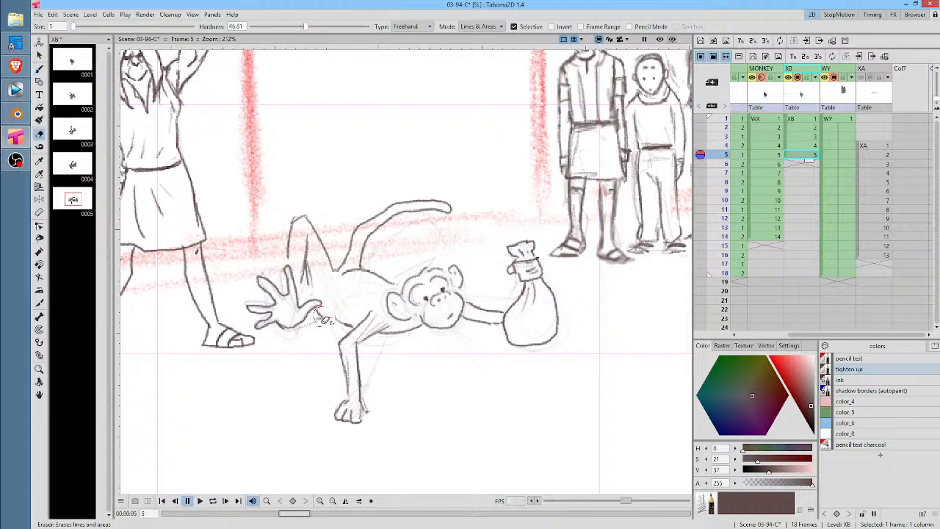
key("b")
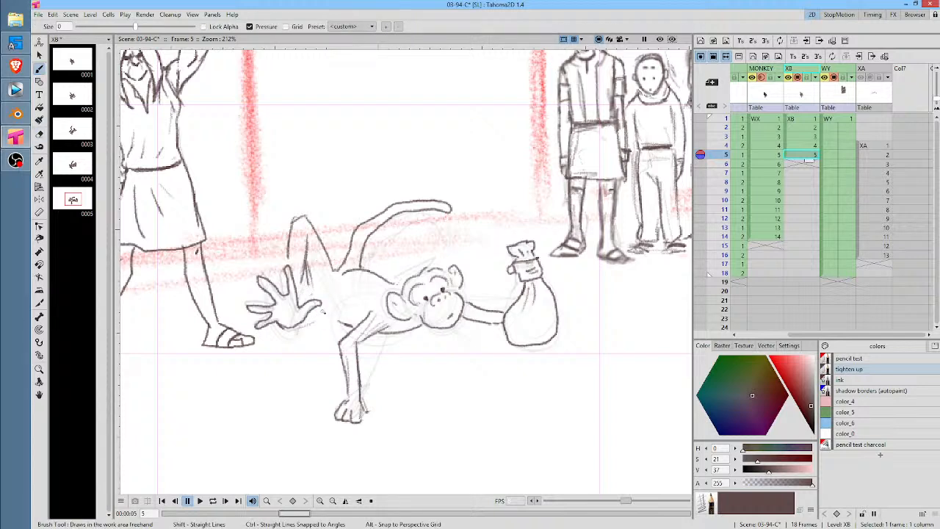
left_click_drag(337, 324, 348, 318)
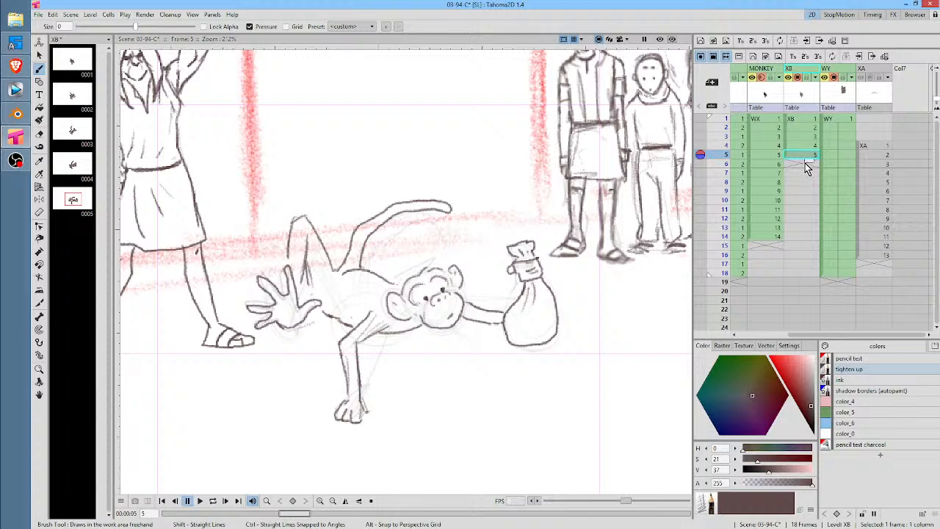
Trace the monkey's head on frame 6 of XB, with the eyes, nose, muzzle, mouth, both ears, crown and hair tuft
left_click(802, 163)
mouse_move(445, 338)
left_mouse_down()
mouse_move(471, 339)
mouse_move(441, 312)
mouse_move(439, 347)
mouse_move(442, 325)
mouse_move(472, 319)
mouse_move(481, 346)
mouse_move(496, 333)
mouse_move(462, 359)
mouse_move(451, 352)
mouse_move(464, 356)
mouse_move(438, 371)
mouse_move(444, 379)
mouse_move(482, 381)
mouse_move(490, 350)
left_mouse_up()
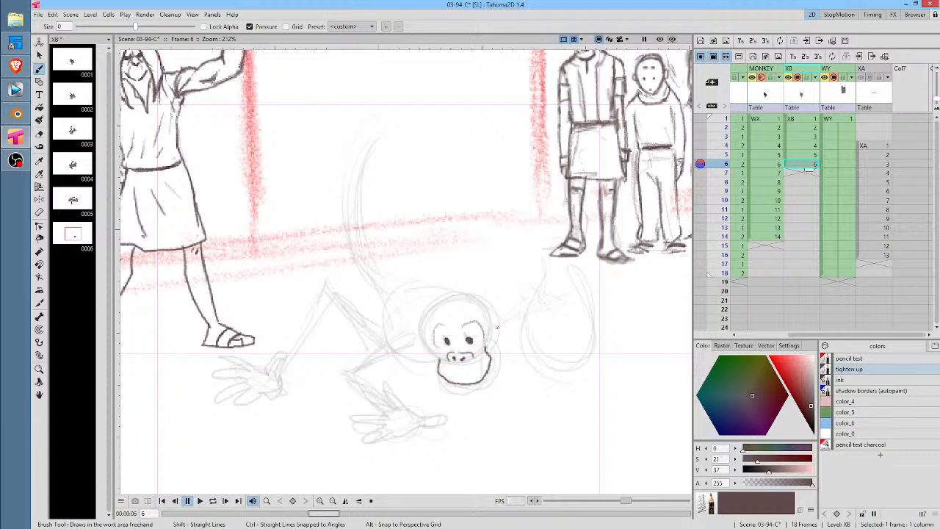
mouse_move(422, 318)
left_mouse_down()
mouse_move(413, 348)
mouse_move(431, 351)
left_mouse_up()
mouse_move(493, 310)
left_mouse_down()
mouse_move(501, 307)
mouse_move(504, 338)
mouse_move(490, 343)
left_mouse_up()
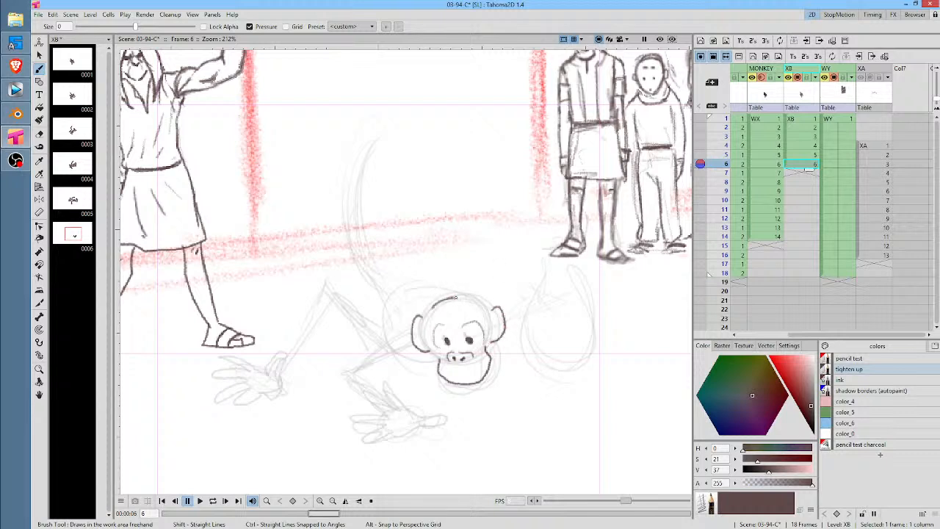
left_click_drag(453, 298, 451, 290)
mouse_move(457, 299)
left_mouse_down()
mouse_move(486, 298)
mouse_move(479, 303)
mouse_move(496, 325)
left_mouse_up()
left_click_drag(427, 311, 426, 335)
mouse_move(496, 318)
left_mouse_down()
mouse_move(504, 315)
mouse_move(503, 334)
left_mouse_up()
left_click_drag(425, 331, 420, 342)
left_click_drag(457, 379, 476, 377)
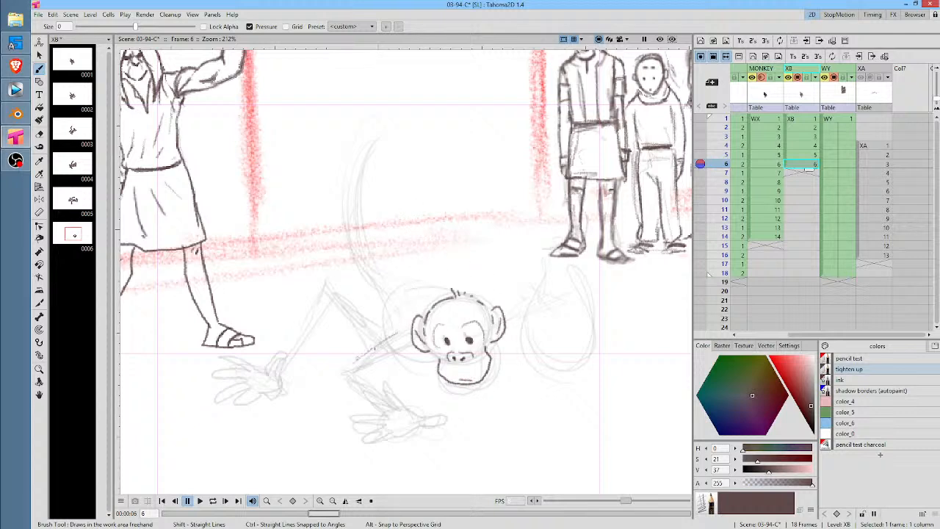
Trace the bent planted arm and its splayed hand on frame 6
mouse_move(402, 333)
left_mouse_down()
mouse_move(342, 378)
mouse_move(346, 388)
mouse_move(390, 393)
mouse_move(395, 406)
mouse_move(370, 392)
mouse_move(382, 416)
mouse_move(356, 419)
mouse_move(380, 424)
mouse_move(366, 438)
mouse_move(385, 430)
left_mouse_up()
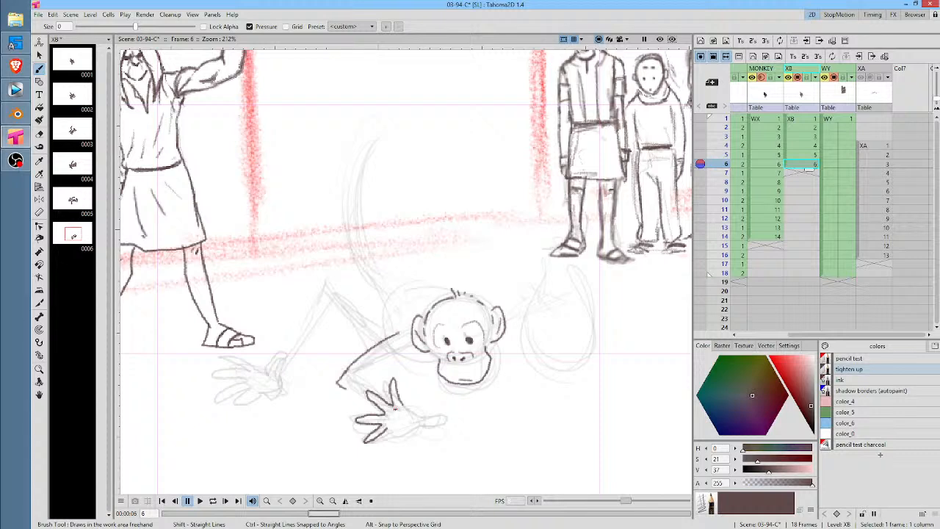
mouse_move(396, 401)
left_mouse_down()
mouse_move(422, 420)
mouse_move(443, 419)
mouse_move(388, 431)
left_mouse_up()
left_click_drag(344, 384, 381, 412)
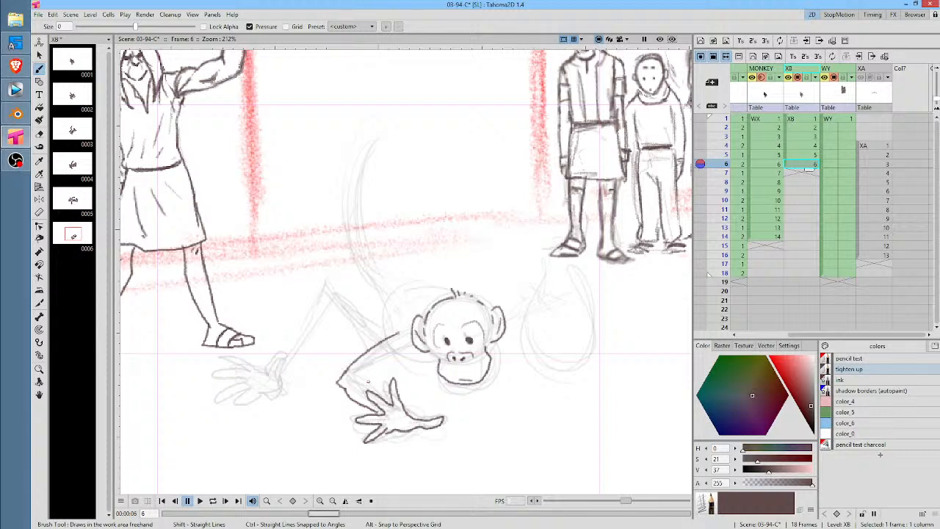
mouse_move(366, 380)
left_mouse_down()
mouse_move(404, 357)
mouse_move(436, 366)
left_mouse_up()
Hide the WY column so the onlookers no longer cover the rough sack sketch
left_click_drag(571, 283, 509, 319)
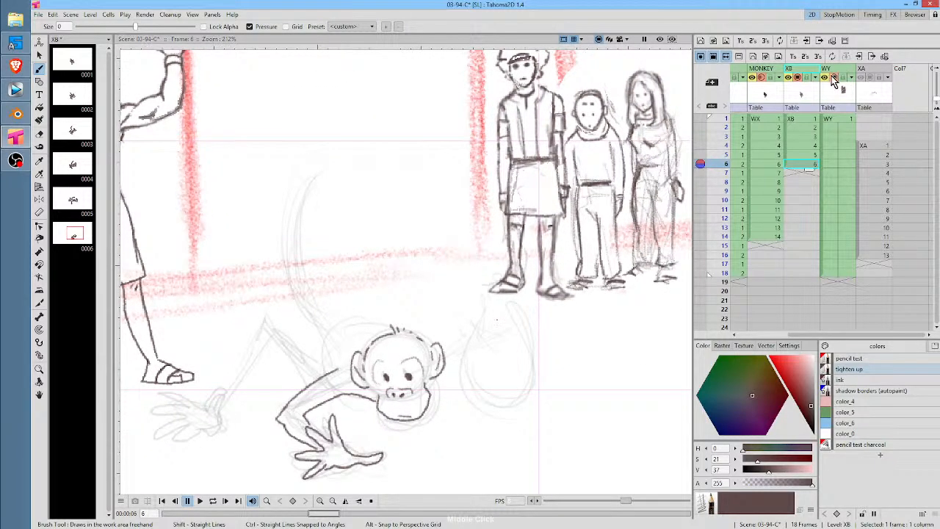
left_click_drag(806, 156, 831, 165)
left_click_drag(422, 261, 447, 243)
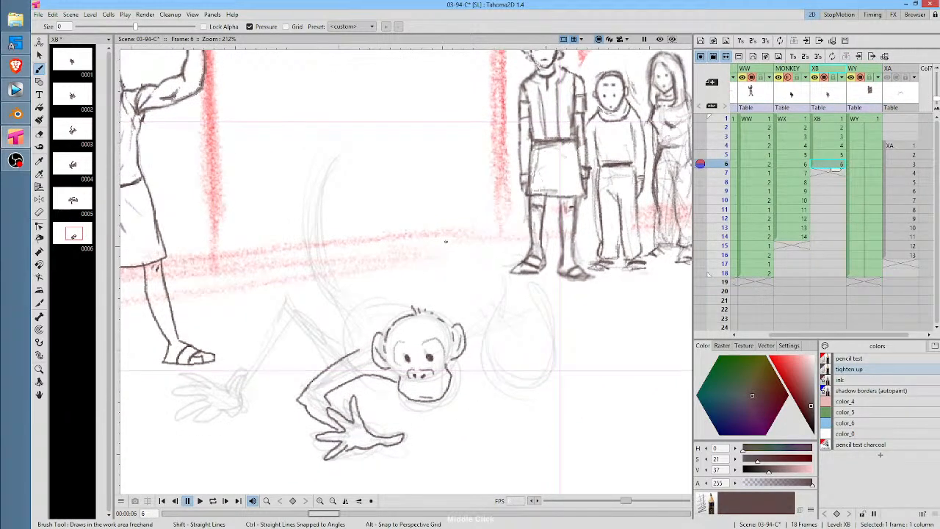
left_click(750, 77)
left_click(751, 78)
left_click(852, 80)
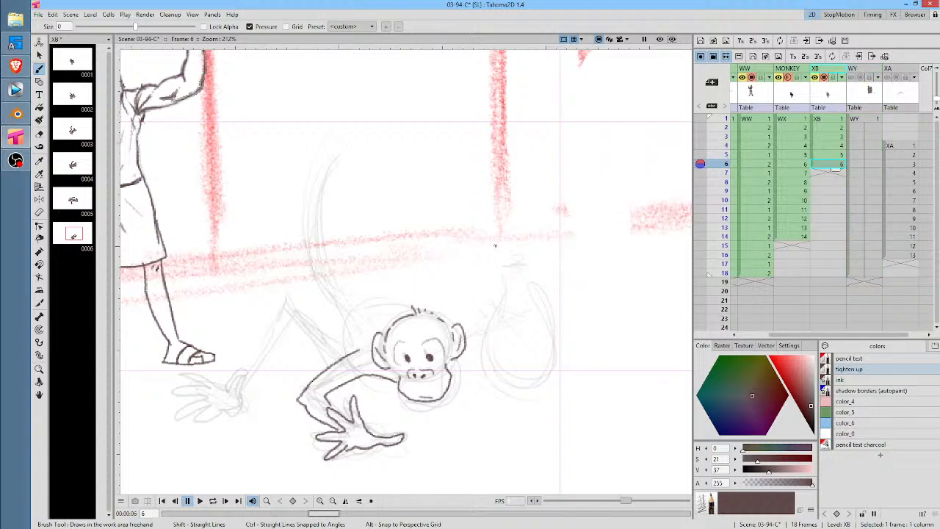
Trace the fist, the sack with its gathered top and folds, and the outstretched arm on frame 6
mouse_move(496, 245)
left_mouse_down()
mouse_move(526, 234)
mouse_move(527, 257)
mouse_move(498, 248)
mouse_move(529, 263)
left_mouse_up()
key("comma")
key("period")
mouse_move(502, 236)
left_mouse_down()
mouse_move(516, 279)
mouse_move(494, 338)
mouse_move(494, 367)
left_mouse_up()
mouse_move(539, 382)
left_mouse_down()
mouse_move(557, 368)
mouse_move(567, 341)
mouse_move(529, 241)
mouse_move(495, 212)
mouse_move(515, 232)
left_mouse_up()
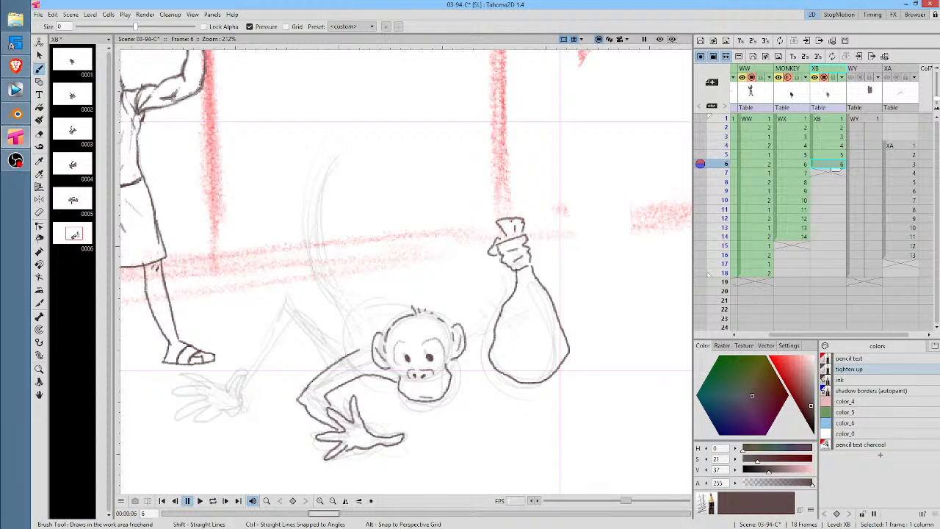
mouse_move(509, 314)
left_mouse_down()
mouse_move(506, 349)
mouse_move(520, 369)
mouse_move(536, 363)
left_mouse_up()
key(".")
mouse_move(448, 368)
left_mouse_down()
mouse_move(490, 351)
mouse_move(470, 338)
mouse_move(494, 335)
left_mouse_up()
key(".")
Trace the splayed hind foot and the bent hind leg on frame 6, comparing the pose with frame 5
mouse_move(241, 403)
left_mouse_down()
mouse_move(247, 370)
mouse_move(236, 385)
mouse_move(190, 375)
mouse_move(206, 391)
mouse_move(169, 410)
mouse_move(203, 403)
mouse_move(179, 429)
mouse_move(206, 417)
mouse_move(208, 437)
mouse_move(241, 409)
left_mouse_up()
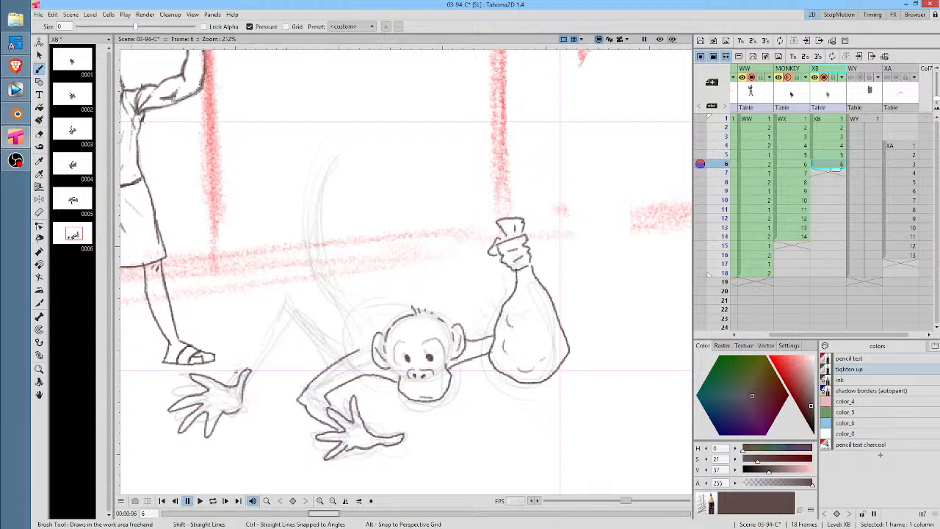
mouse_move(237, 371)
left_mouse_down()
mouse_move(276, 302)
mouse_move(345, 338)
mouse_move(254, 361)
mouse_move(290, 330)
mouse_move(346, 336)
left_mouse_up()
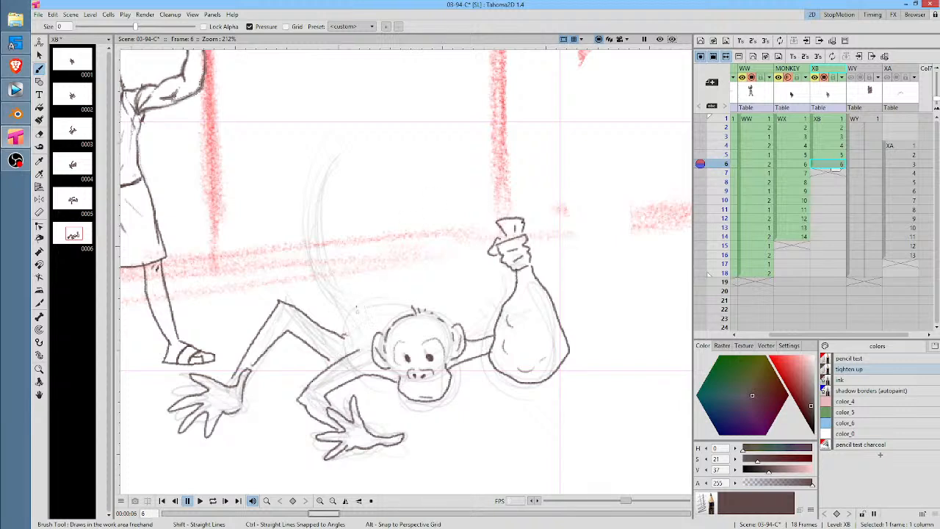
key("comma")
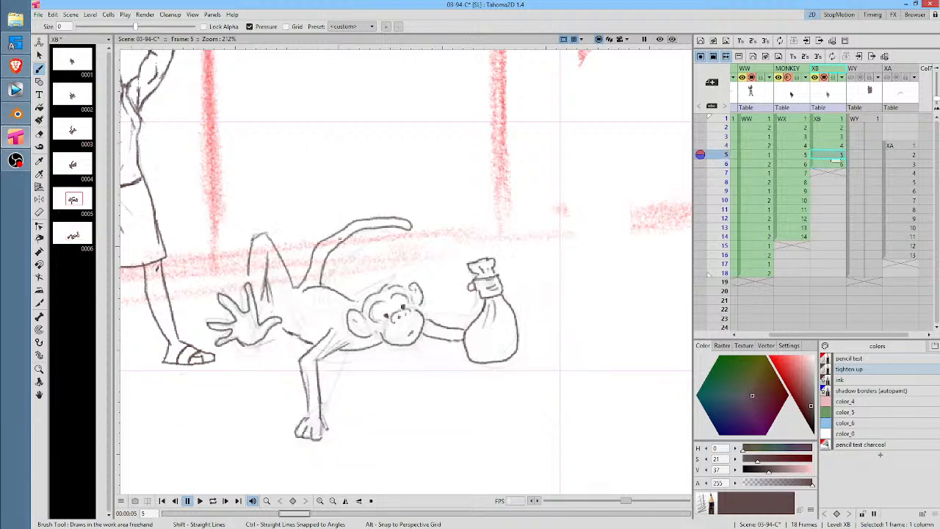
key("period")
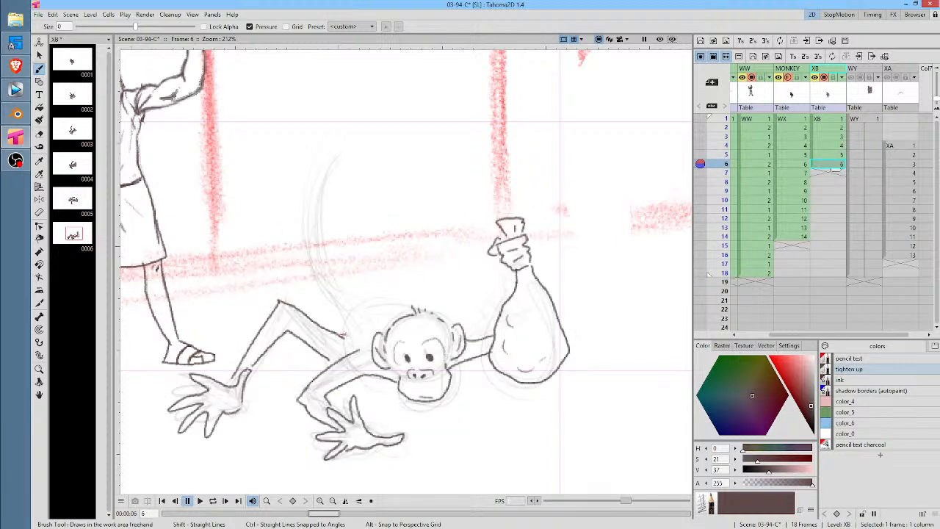
Trace the raised tail, the line of the back and the brow above the eyes on frame 6
mouse_move(343, 335)
left_mouse_down()
mouse_move(317, 261)
mouse_move(314, 227)
mouse_move(317, 193)
mouse_move(343, 161)
mouse_move(326, 235)
mouse_move(365, 301)
left_mouse_up()
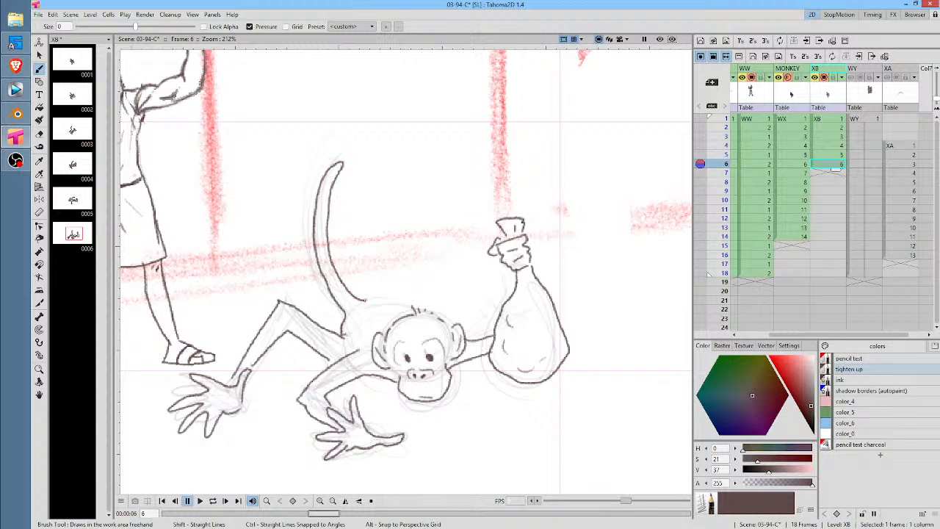
left_click_drag(363, 301, 407, 312)
mouse_move(410, 343)
left_mouse_down()
mouse_move(396, 344)
mouse_move(394, 363)
mouse_move(441, 341)
mouse_move(445, 364)
mouse_move(420, 342)
left_mouse_up()
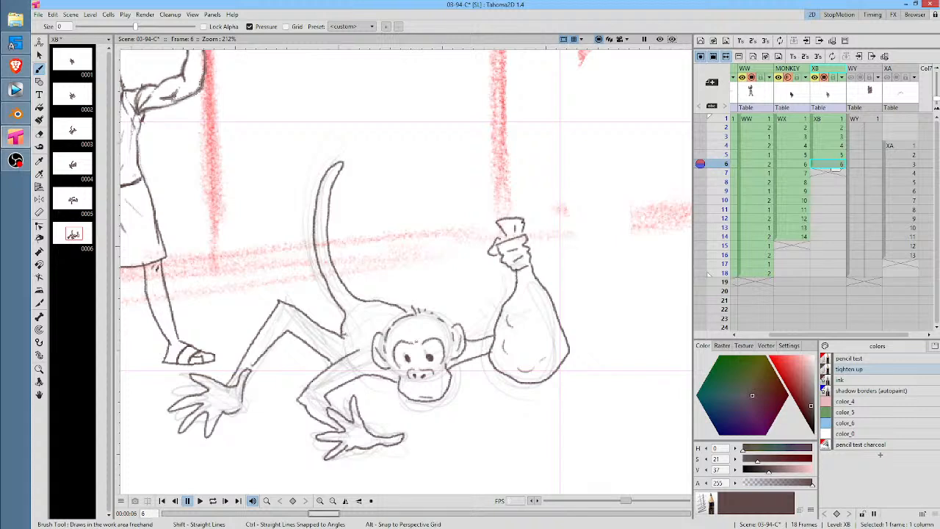
On frame 7 of the XB column, trace the monkey's eyes, muzzle, both ears and the tufted crown of the head
left_click(831, 173)
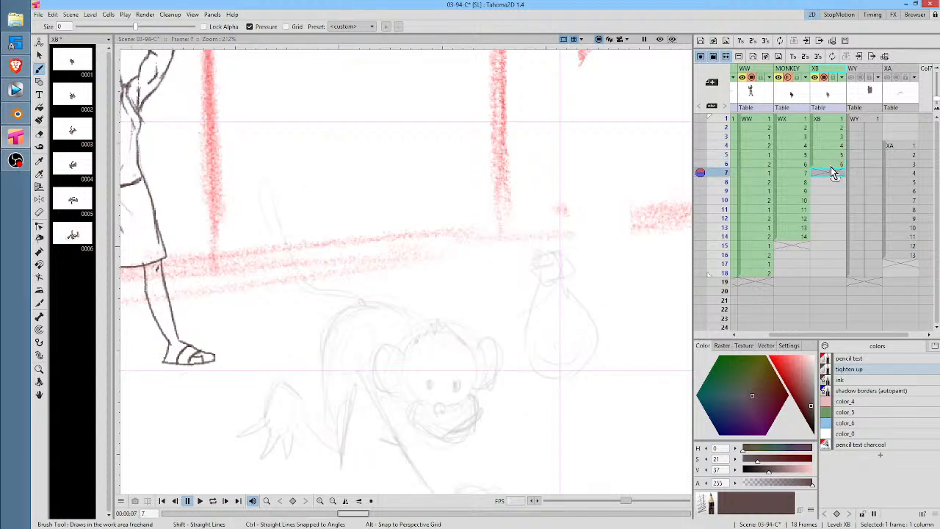
mouse_move(433, 383)
left_mouse_down()
mouse_move(457, 386)
mouse_move(442, 394)
mouse_move(443, 409)
mouse_move(457, 407)
mouse_move(438, 394)
mouse_move(462, 394)
mouse_move(418, 426)
mouse_move(445, 439)
mouse_move(437, 436)
mouse_move(474, 427)
mouse_move(474, 390)
left_mouse_up()
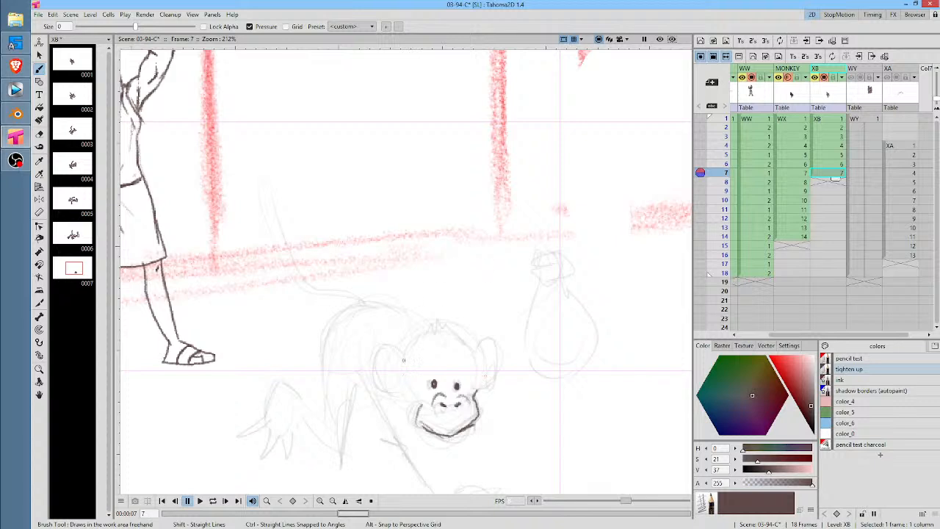
mouse_move(404, 360)
left_mouse_down()
mouse_move(382, 363)
mouse_move(409, 391)
left_mouse_up()
mouse_move(483, 359)
left_mouse_down()
mouse_move(499, 375)
mouse_move(478, 395)
left_mouse_up()
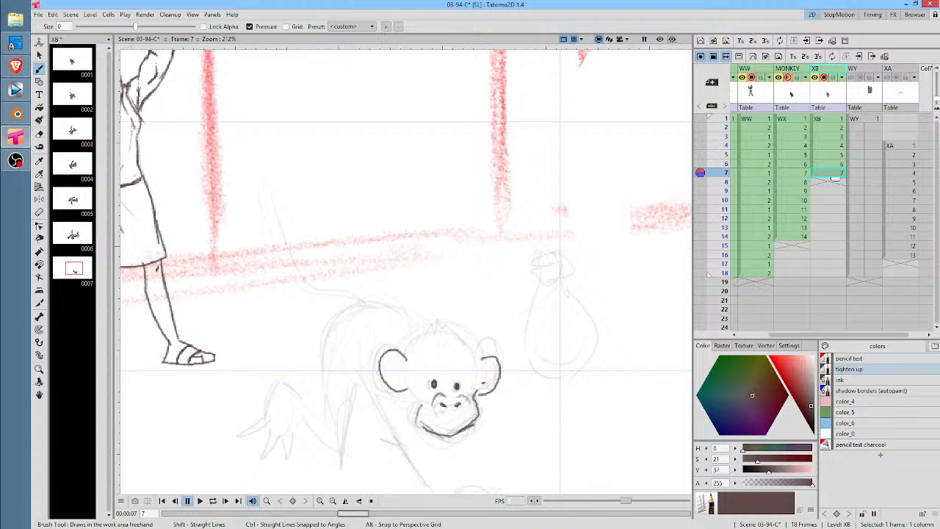
mouse_move(413, 349)
left_mouse_down()
mouse_move(444, 327)
mouse_move(467, 330)
mouse_move(480, 355)
mouse_move(493, 334)
mouse_move(485, 383)
left_mouse_up()
mouse_move(395, 360)
left_mouse_down()
mouse_move(429, 431)
mouse_move(411, 394)
left_mouse_up()
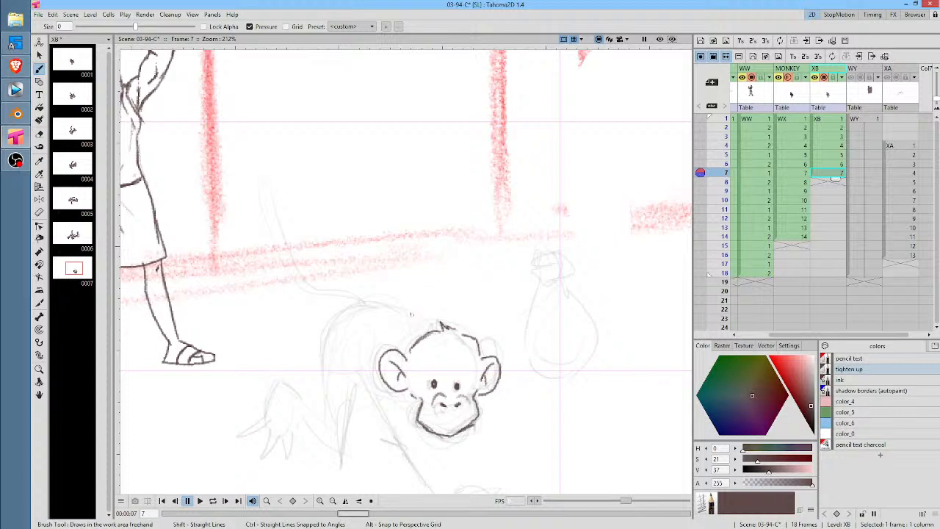
Trace the arched back, the bent hind leg and the splayed hind foot on frame 7
mouse_move(405, 309)
left_mouse_down()
mouse_move(336, 312)
mouse_move(309, 387)
left_mouse_up()
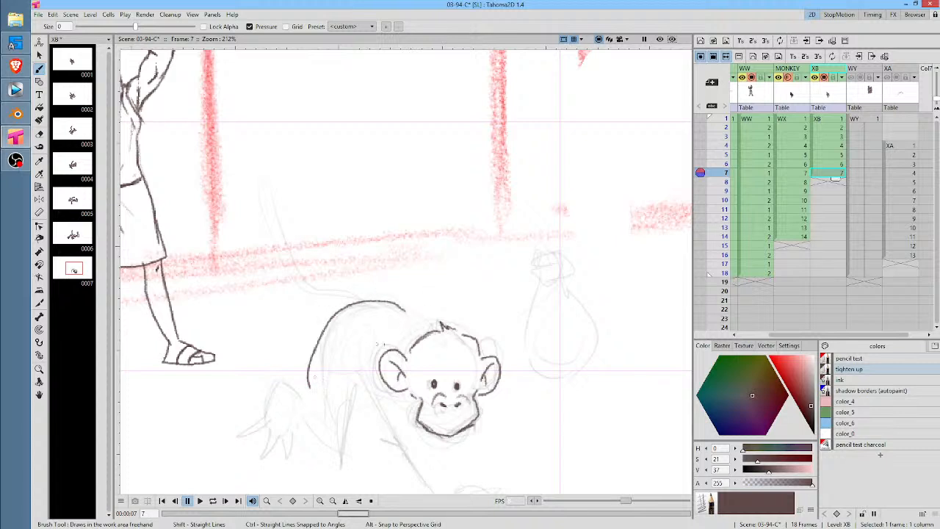
key("ctrl+z")
mouse_move(425, 316)
left_mouse_down()
mouse_move(351, 306)
mouse_move(325, 337)
mouse_move(338, 448)
mouse_move(330, 449)
mouse_move(346, 465)
mouse_move(362, 380)
left_mouse_up()
mouse_move(279, 380)
left_mouse_down()
mouse_move(268, 417)
mouse_move(241, 431)
mouse_move(266, 437)
mouse_move(258, 456)
mouse_move(278, 441)
mouse_move(283, 468)
mouse_move(304, 405)
mouse_move(335, 435)
left_mouse_up()
mouse_move(287, 405)
left_mouse_down()
mouse_move(334, 454)
mouse_move(292, 421)
mouse_move(296, 409)
left_mouse_up()
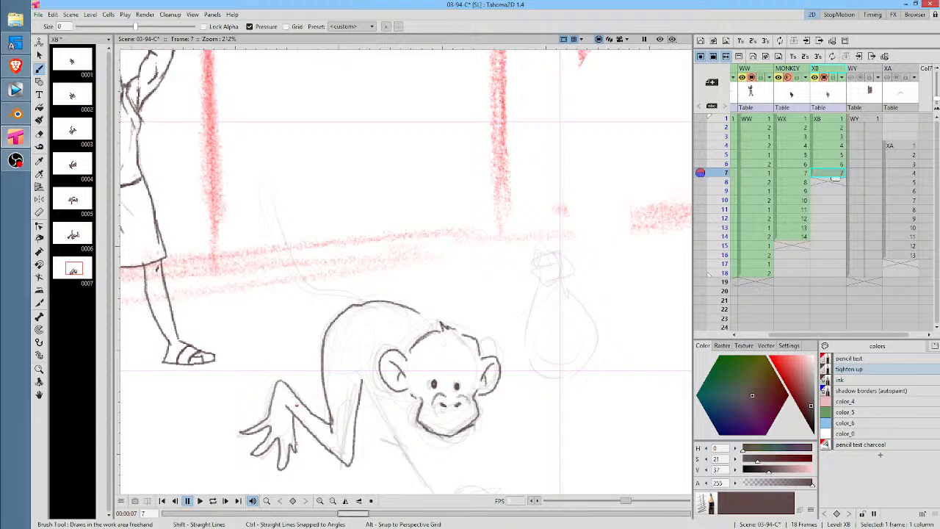
Trace the raised sack on frame 7, with its gathered top, gripping fist and folds
mouse_move(587, 200)
left_mouse_down()
mouse_move(562, 180)
mouse_move(495, 170)
left_mouse_up()
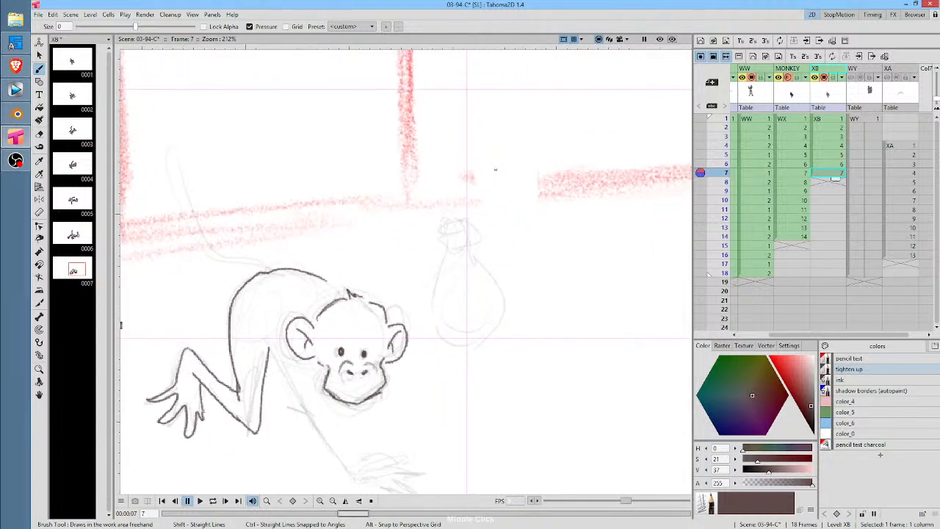
mouse_move(439, 220)
left_mouse_down()
mouse_move(469, 213)
mouse_move(476, 244)
left_mouse_up()
mouse_move(440, 219)
left_mouse_down()
mouse_move(471, 258)
mouse_move(451, 224)
mouse_move(461, 222)
mouse_move(460, 234)
mouse_move(436, 216)
mouse_move(455, 265)
mouse_move(437, 319)
mouse_move(450, 346)
mouse_move(487, 344)
mouse_move(514, 312)
mouse_move(514, 288)
mouse_move(475, 245)
left_mouse_up()
mouse_move(444, 212)
left_mouse_down()
mouse_move(430, 200)
mouse_move(453, 188)
mouse_move(467, 209)
mouse_move(450, 210)
left_mouse_up()
left_click_drag(457, 200, 455, 209)
mouse_move(460, 249)
left_mouse_down()
mouse_move(461, 282)
mouse_move(470, 283)
left_mouse_up()
Trace the front arm reaching down to its planted hand on frame 7, comparing the pose with frame 6
middle_click(470, 282)
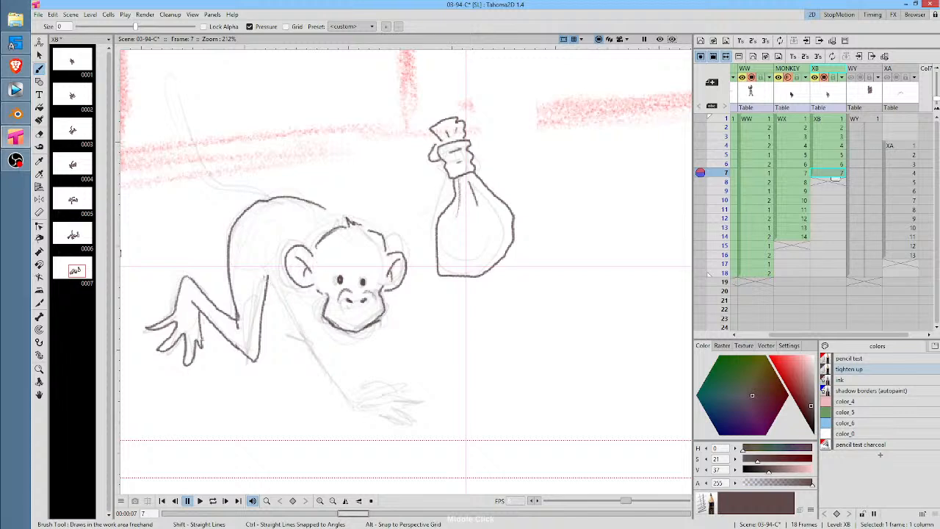
mouse_move(247, 255)
left_mouse_down()
mouse_move(309, 339)
mouse_move(380, 411)
left_mouse_up()
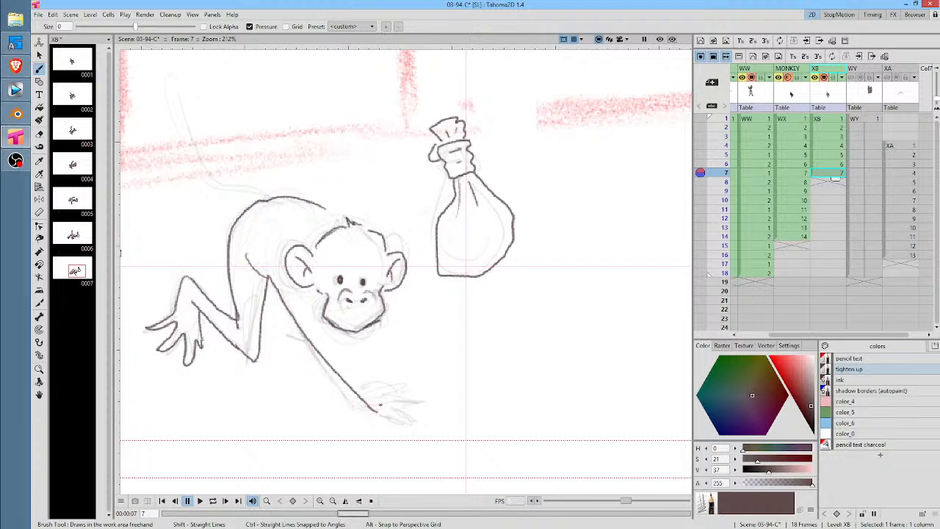
key("Up")
key("Down")
mouse_move(378, 417)
left_mouse_down()
mouse_move(377, 435)
mouse_move(399, 435)
mouse_move(408, 414)
left_mouse_up()
mouse_move(305, 303)
left_mouse_down()
mouse_move(352, 363)
mouse_move(401, 403)
left_mouse_up()
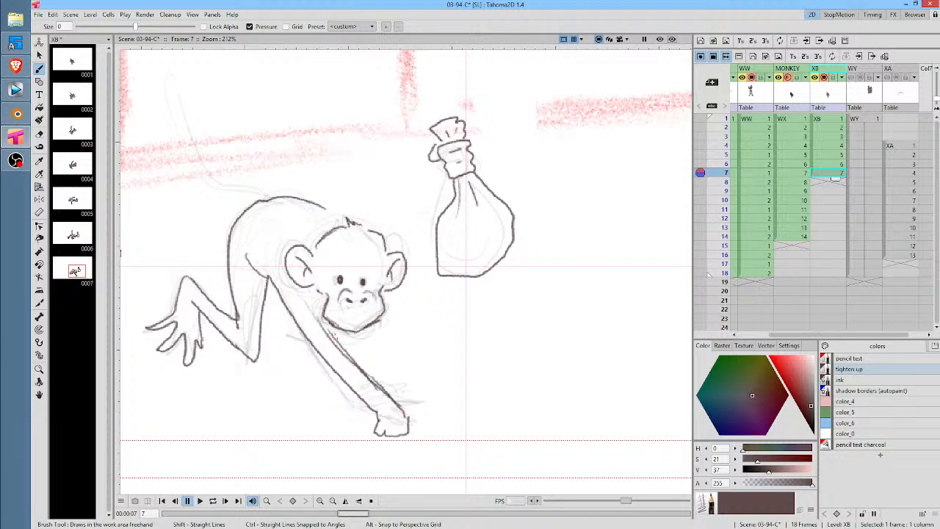
Erase the upper part of the planted arm's inner edge below the chin and redraw it on frame 7
key("a")
left_click_drag(323, 312, 384, 373)
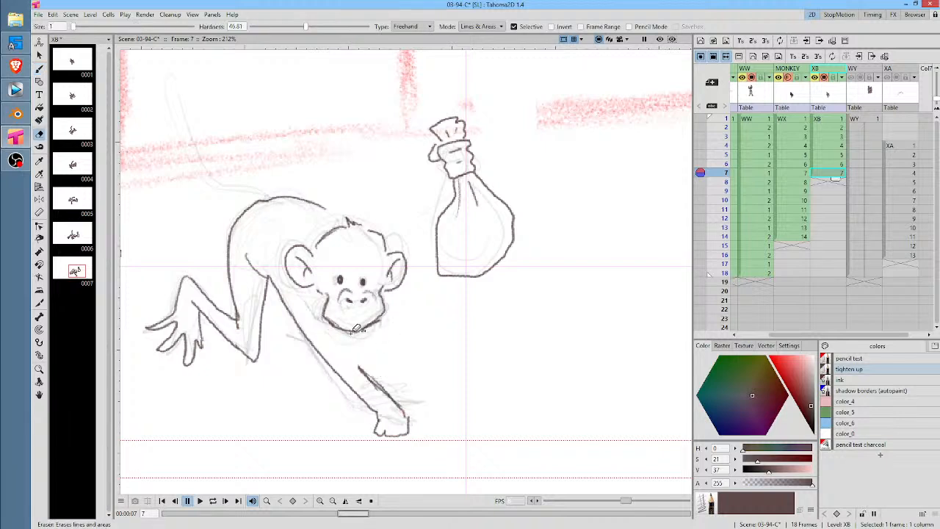
key("b")
left_click_drag(330, 332, 361, 366)
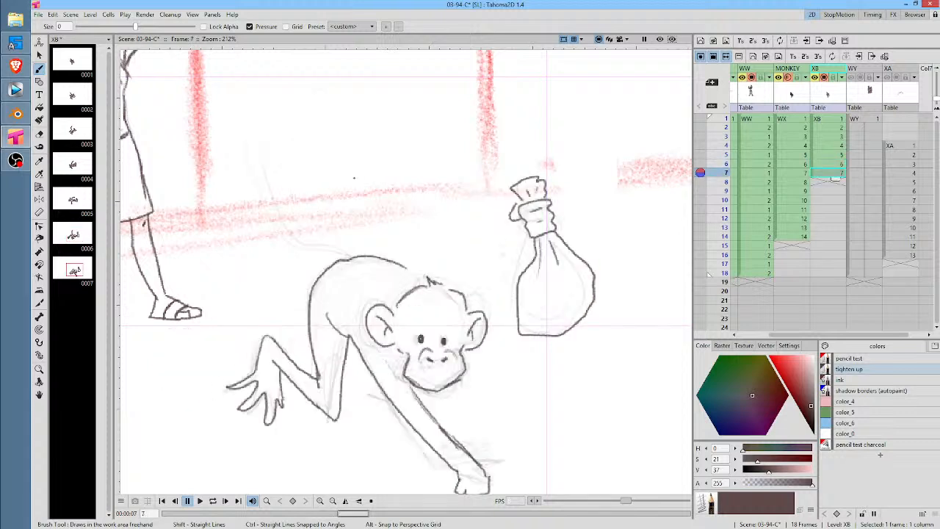
Draw the raised curving tail and an arm extending from the head to beneath the sack on frame 7
mouse_move(358, 256)
left_mouse_down()
mouse_move(309, 228)
mouse_move(277, 135)
mouse_move(269, 174)
mouse_move(280, 208)
mouse_move(331, 266)
left_mouse_up()
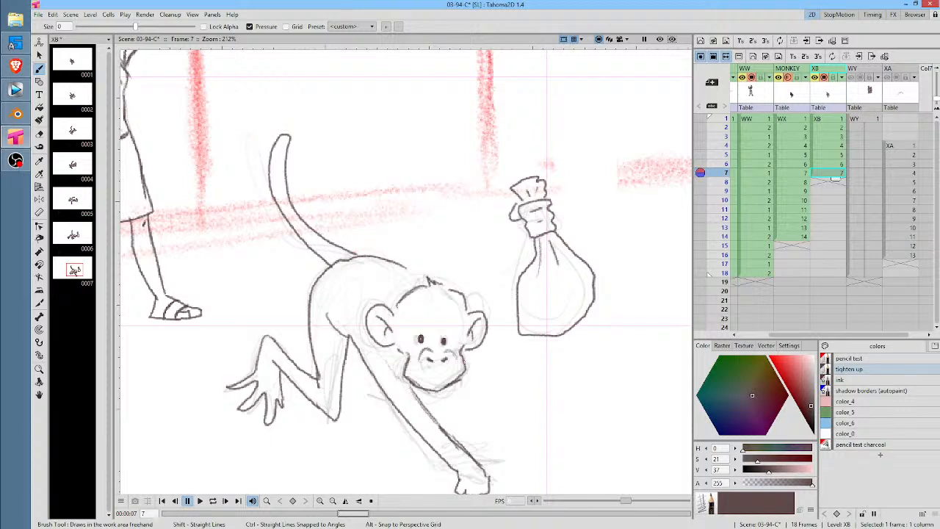
mouse_move(464, 363)
left_mouse_down()
mouse_move(571, 356)
mouse_move(569, 334)
left_mouse_up()
mouse_move(483, 340)
left_mouse_down()
mouse_move(535, 343)
mouse_move(570, 330)
left_mouse_up()
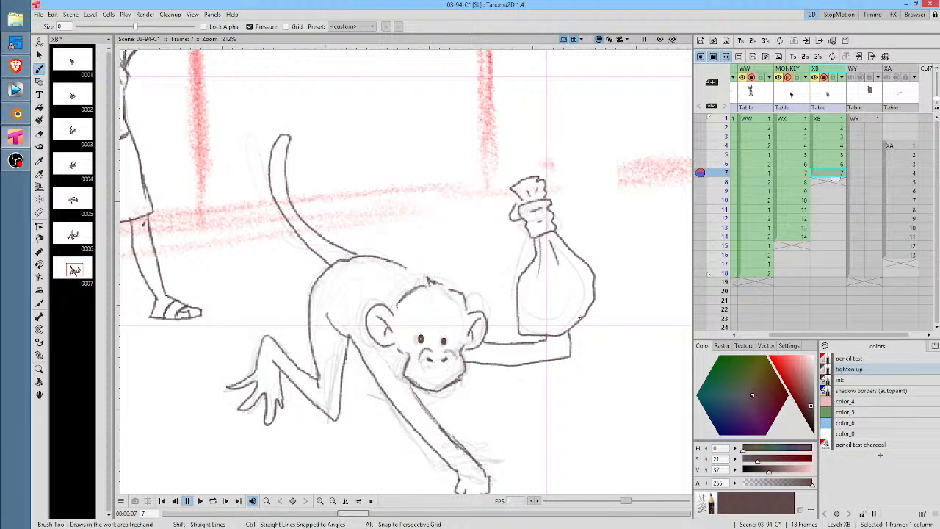
Extend the back line to the head and add the cheek fur and brow lines on frame 7
left_click_drag(405, 266, 429, 287)
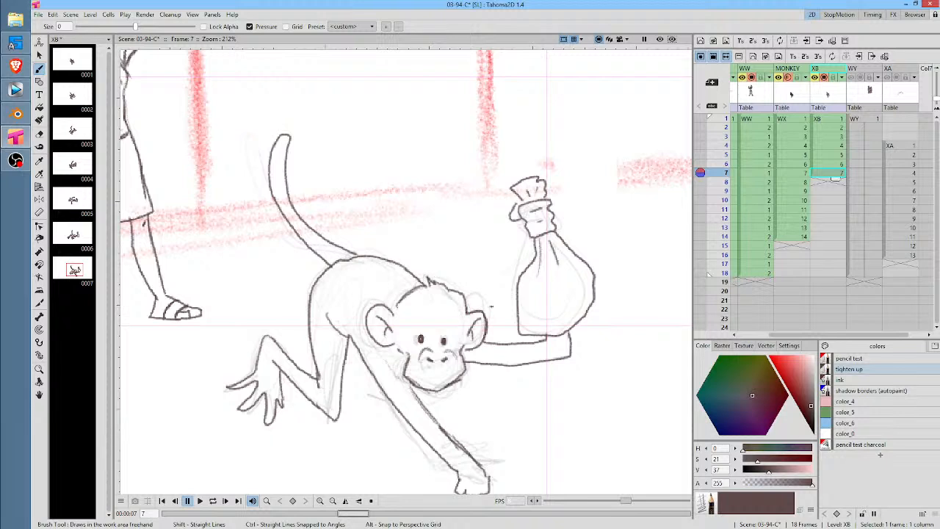
left_click_drag(392, 343, 405, 356)
mouse_move(432, 324)
left_mouse_down()
mouse_move(405, 325)
mouse_move(407, 345)
mouse_move(456, 326)
mouse_move(461, 341)
left_mouse_up()
Erase the outer end of the arm beneath the sack on frame 7, leaving only the short part beside the head
key("s")
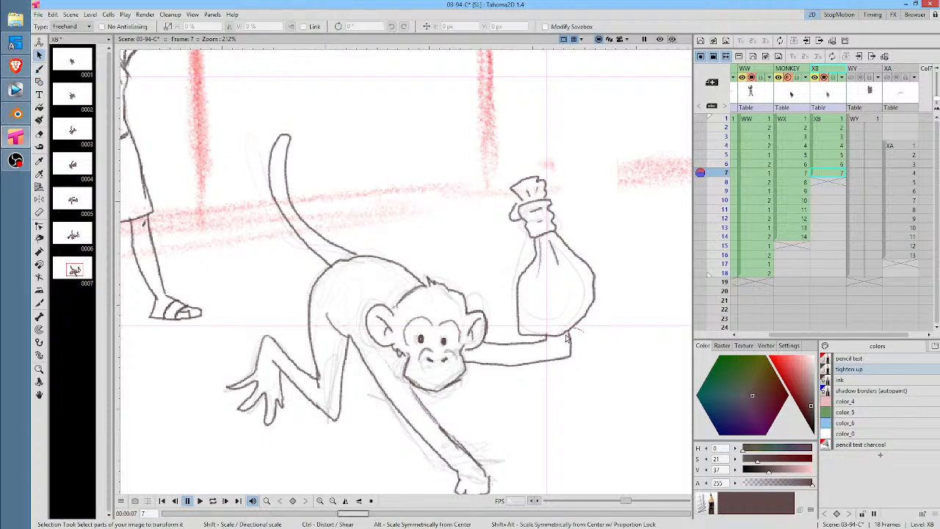
mouse_move(553, 342)
left_mouse_down()
mouse_move(495, 341)
mouse_move(467, 362)
mouse_move(495, 386)
mouse_move(591, 332)
left_mouse_up()
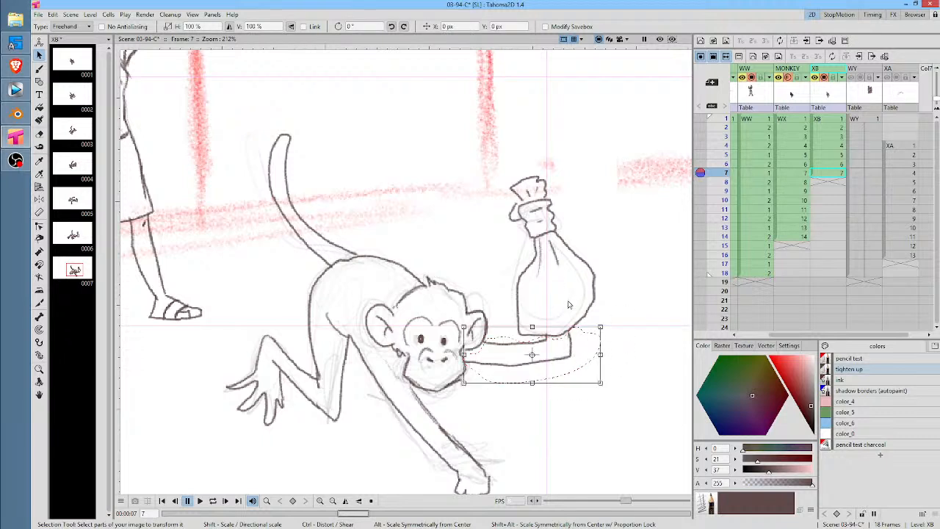
key("a")
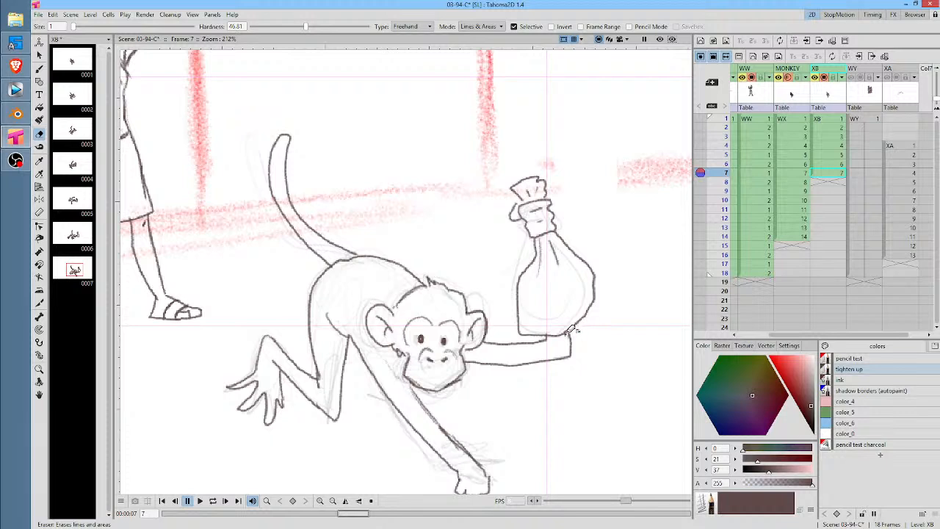
mouse_move(558, 331)
left_mouse_down()
mouse_move(536, 346)
mouse_move(584, 373)
mouse_move(528, 339)
mouse_move(512, 350)
mouse_move(545, 367)
left_mouse_up()
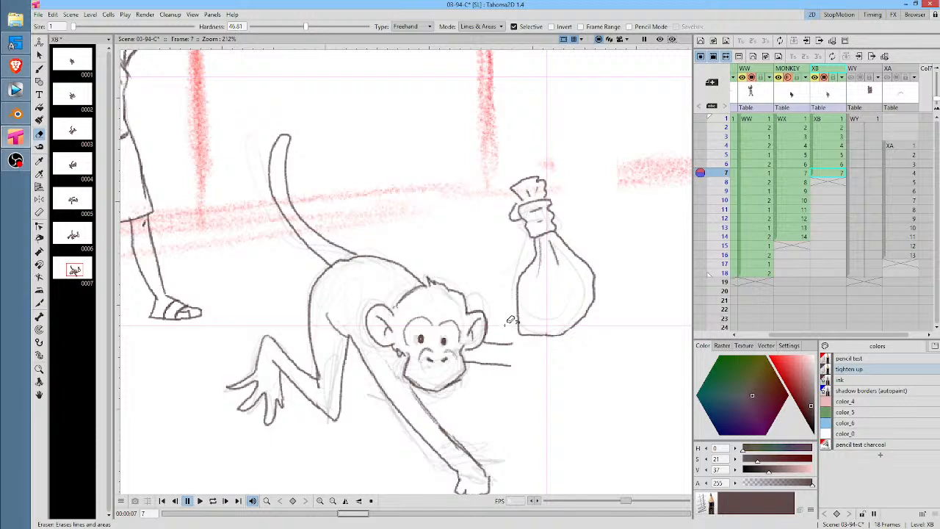
Rotate the remaining arm lines about 19°, scale them to about 69% horizontally, move them up against the sack and connect them to the head
key("s")
mouse_move(494, 338)
left_mouse_down()
mouse_move(465, 368)
mouse_move(530, 374)
mouse_move(532, 340)
left_mouse_up()
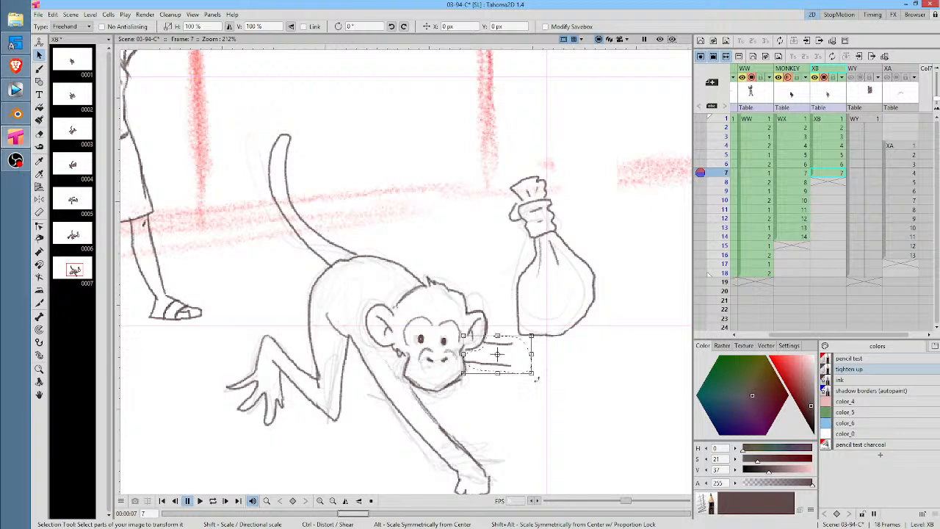
left_click_drag(537, 380, 529, 307)
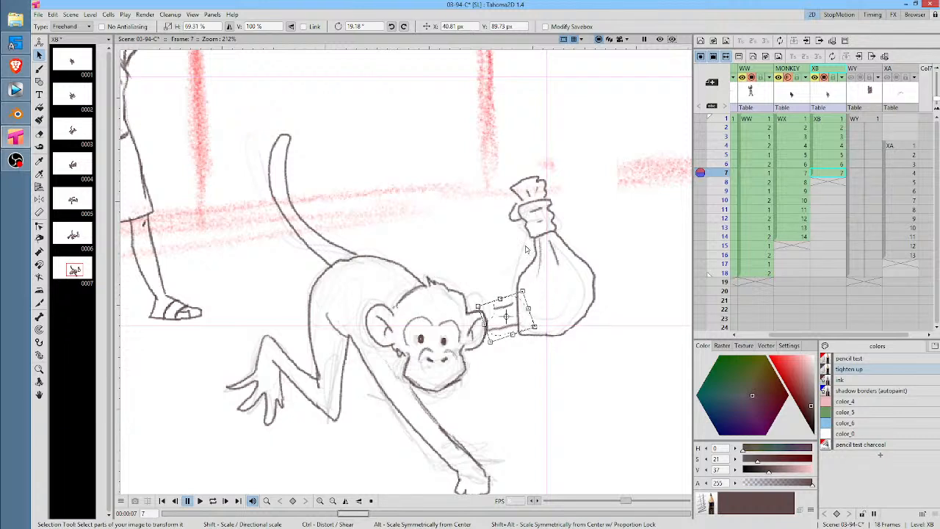
key("b")
mouse_move(470, 309)
left_mouse_down()
mouse_move(512, 305)
mouse_move(464, 307)
left_mouse_up()
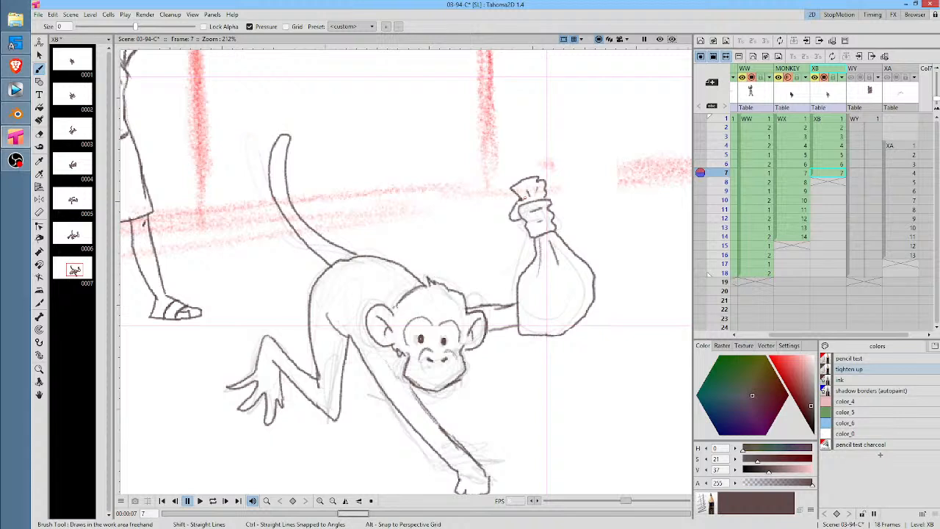
On frame 8 of the XB column, trace the ears, eyes, brows and crown, plus the upper back and raised tail
left_click(831, 182)
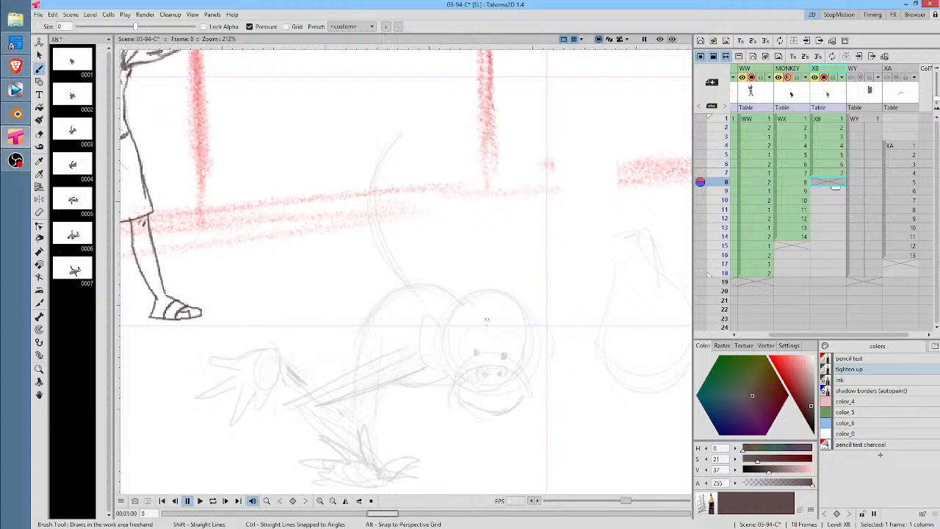
mouse_move(441, 326)
left_mouse_down()
mouse_move(423, 336)
mouse_move(451, 365)
left_mouse_up()
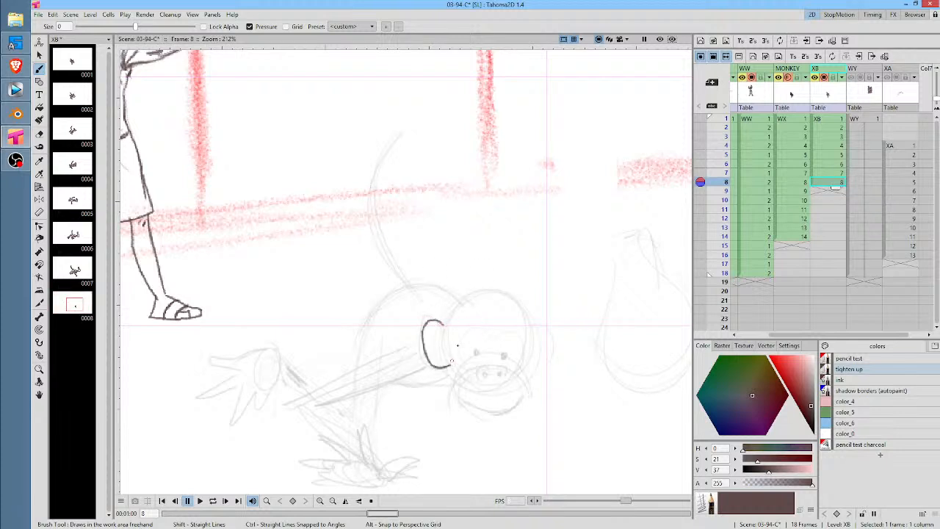
mouse_move(529, 326)
left_mouse_down()
mouse_move(545, 346)
mouse_move(534, 367)
mouse_move(477, 352)
mouse_move(507, 351)
mouse_move(459, 345)
left_mouse_up()
left_click_drag(499, 335, 523, 336)
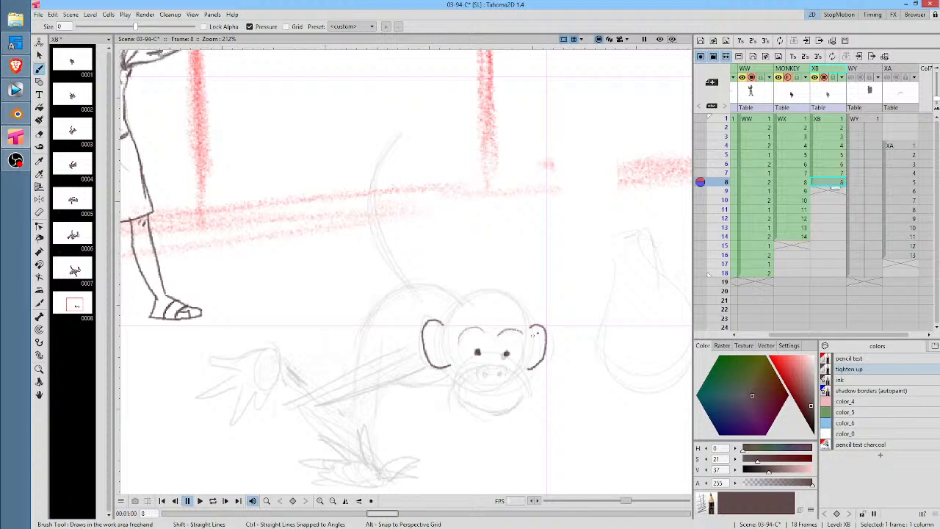
mouse_move(450, 323)
left_mouse_down()
mouse_move(490, 294)
mouse_move(505, 299)
mouse_move(523, 307)
mouse_move(532, 352)
left_mouse_up()
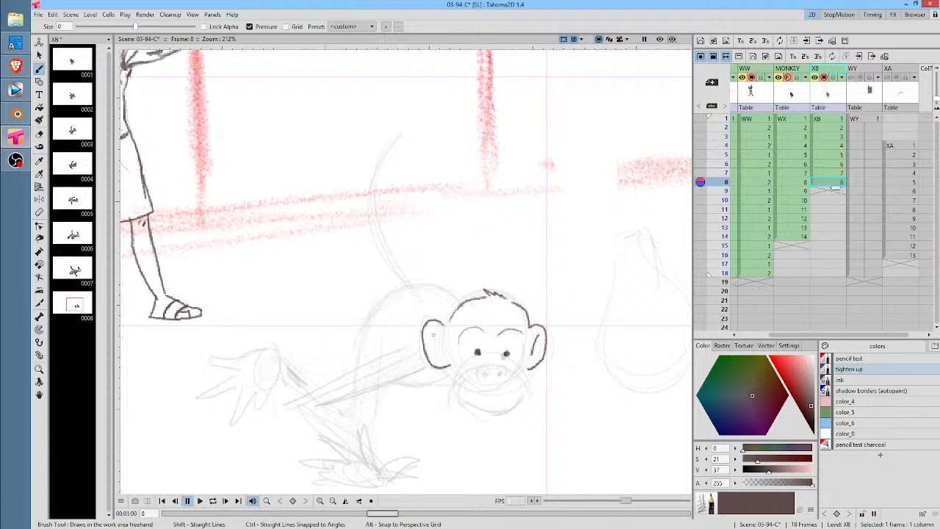
left_click_drag(433, 334, 444, 349)
mouse_move(469, 301)
left_mouse_down()
mouse_move(413, 284)
mouse_move(380, 223)
mouse_move(405, 137)
mouse_move(396, 130)
mouse_move(367, 206)
mouse_move(372, 249)
mouse_move(393, 289)
mouse_move(375, 205)
left_mouse_up()
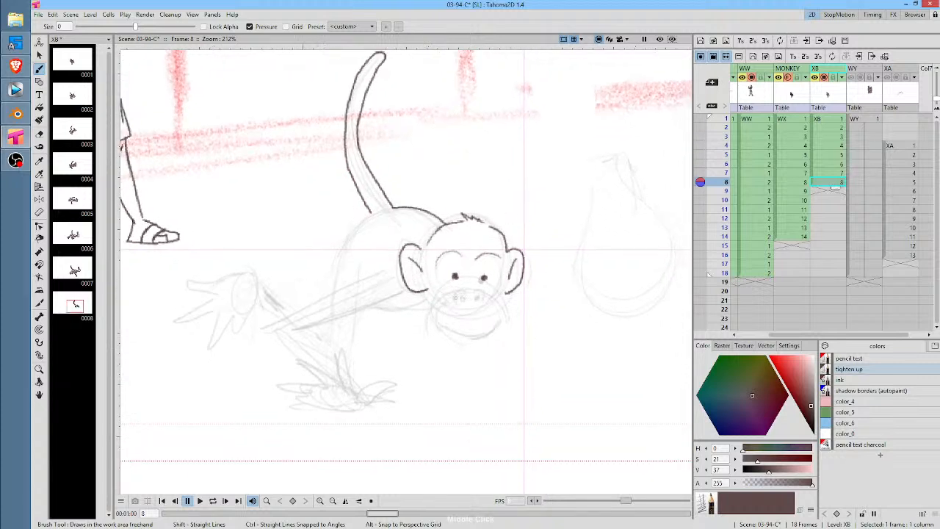
Trace the muzzle with mouth and nostrils on frame 8, redoing its outline, and add lines around the eyes and extra hair tufts
mouse_move(428, 292)
left_mouse_down()
mouse_move(459, 332)
mouse_move(496, 324)
mouse_move(505, 290)
left_mouse_up()
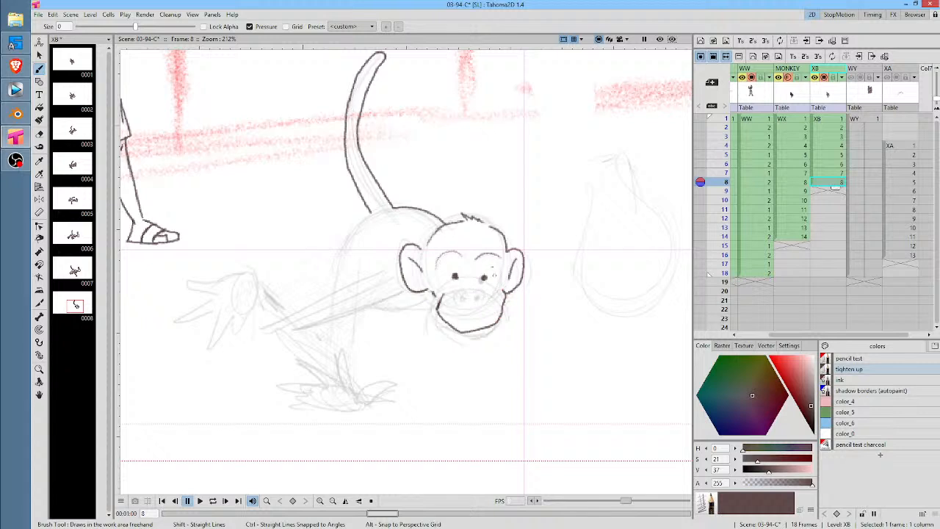
key("ctrl+z")
mouse_move(433, 293)
left_mouse_down()
mouse_move(440, 316)
mouse_move(474, 328)
mouse_move(496, 317)
mouse_move(507, 288)
left_mouse_up()
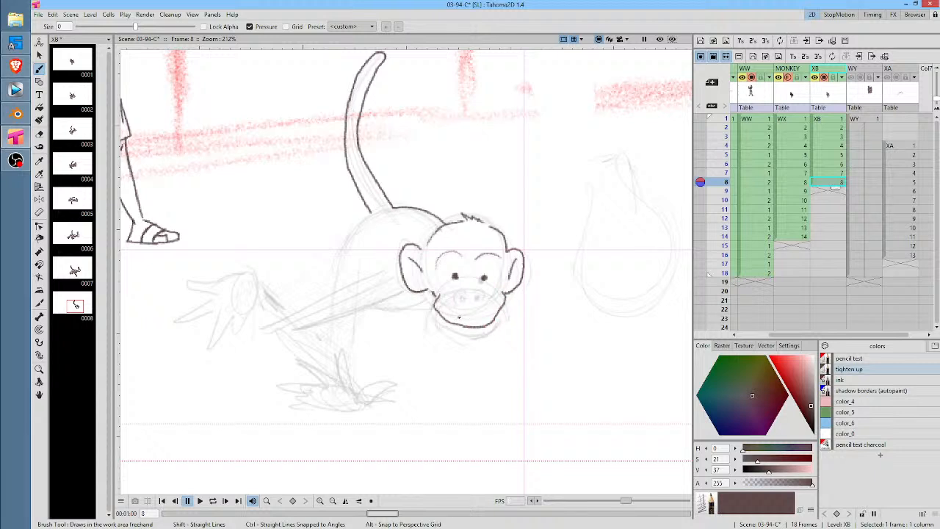
mouse_move(459, 317)
left_mouse_down()
mouse_move(479, 318)
mouse_move(465, 296)
mouse_move(476, 296)
mouse_move(455, 299)
mouse_move(477, 286)
mouse_move(485, 294)
left_mouse_up()
left_click_drag(503, 262, 499, 280)
left_click_drag(438, 274, 443, 284)
left_click_drag(488, 225, 498, 215)
Trace the curve of the rump and the bent front arm down to the wrist on frame 8
mouse_move(378, 211)
left_mouse_down()
mouse_move(353, 228)
mouse_move(337, 285)
left_mouse_up()
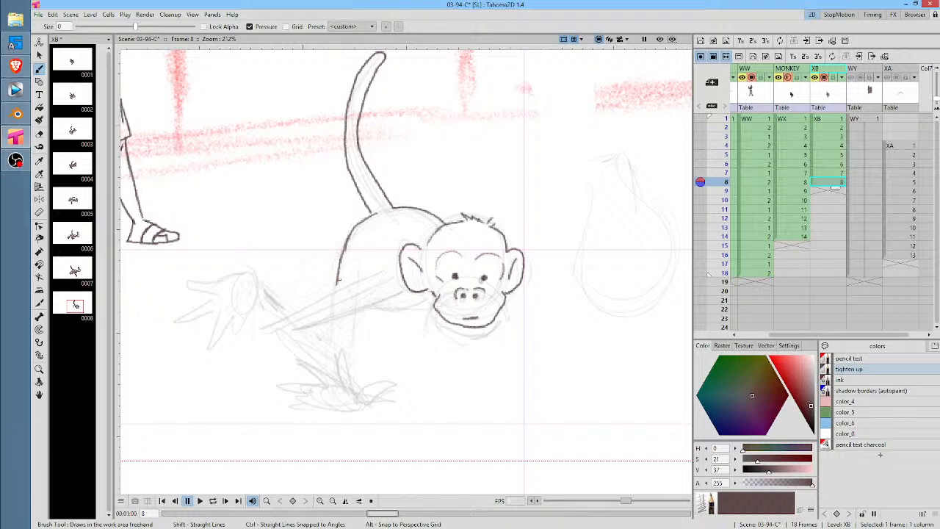
left_click_drag(388, 268, 290, 312)
mouse_move(290, 312)
left_mouse_down()
mouse_move(280, 320)
mouse_move(306, 357)
left_mouse_up()
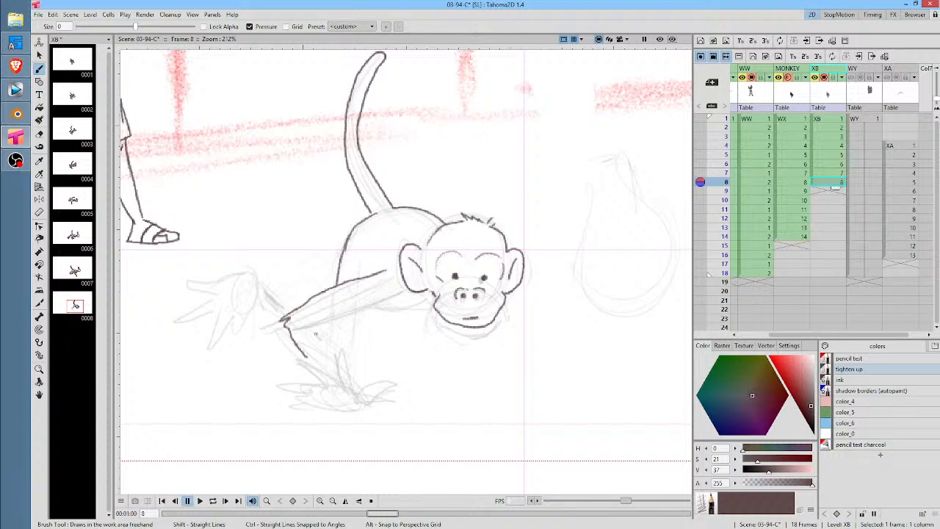
mouse_move(319, 320)
left_mouse_down()
mouse_move(403, 296)
mouse_move(395, 311)
mouse_move(376, 308)
mouse_move(436, 299)
left_mouse_up()
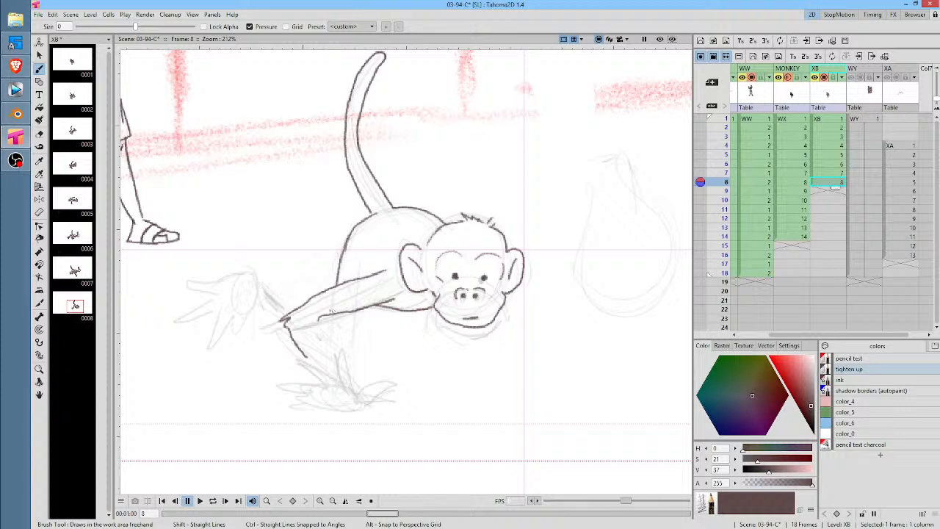
mouse_move(314, 316)
left_mouse_down()
mouse_move(333, 355)
mouse_move(315, 364)
left_mouse_up()
Erase and redraw the underside of the bent arm at the elbow and both edges of the forearm on frame 8
key("a")
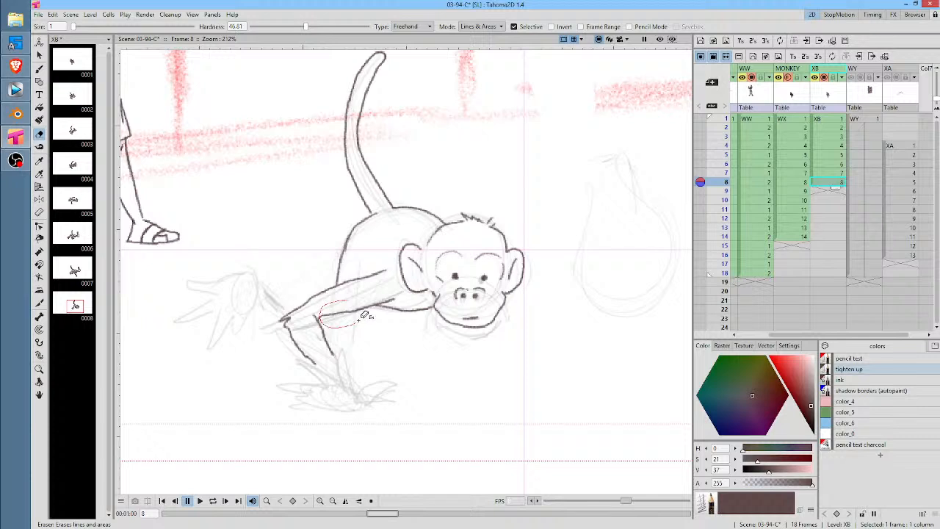
key("b")
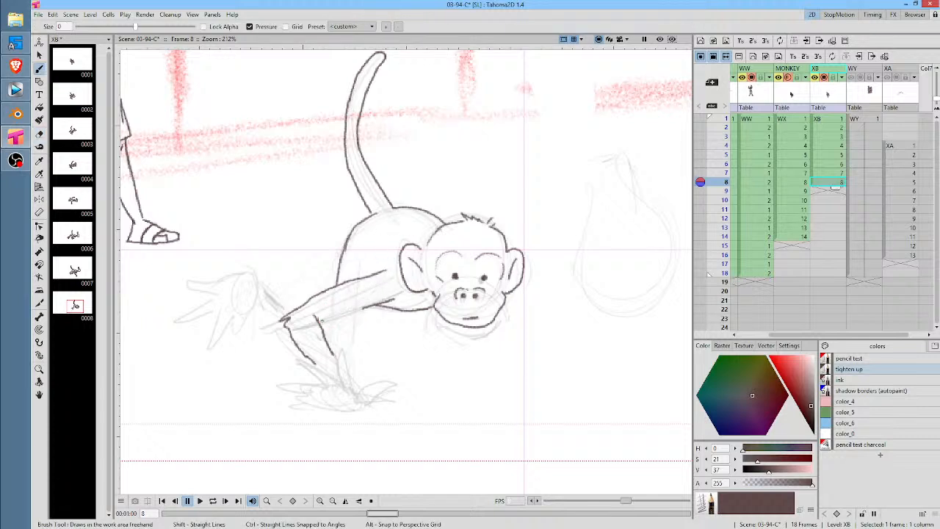
left_click_drag(318, 318, 370, 307)
key("a")
mouse_move(290, 323)
left_mouse_down()
mouse_move(314, 358)
mouse_move(321, 328)
mouse_move(293, 336)
mouse_move(305, 357)
left_mouse_up()
key("b")
mouse_move(289, 329)
left_mouse_down()
mouse_move(330, 375)
mouse_move(336, 353)
left_mouse_up()
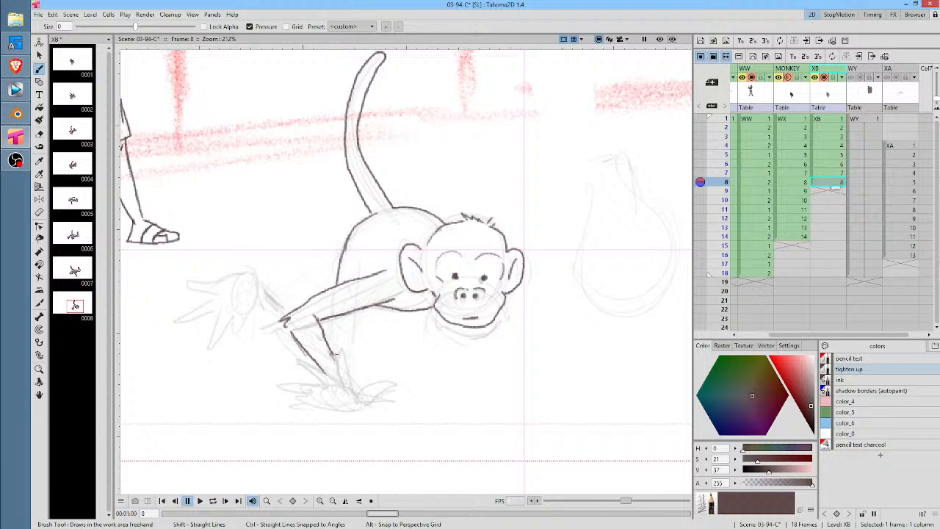
Trace the splayed hand on the ground, the limb and hand stretched out behind, and the remaining leg edge under the body on frame 8
mouse_move(353, 348)
left_mouse_down()
mouse_move(342, 381)
mouse_move(324, 356)
mouse_move(327, 387)
mouse_move(293, 391)
mouse_move(321, 395)
mouse_move(300, 411)
mouse_move(349, 404)
mouse_move(355, 380)
mouse_move(383, 382)
mouse_move(348, 405)
left_mouse_up()
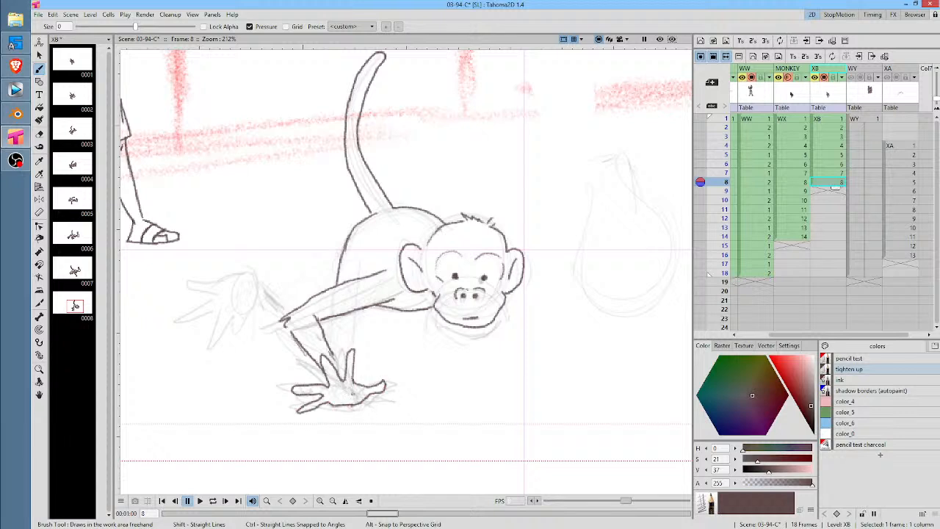
mouse_move(332, 352)
left_mouse_down()
mouse_move(345, 379)
mouse_move(350, 371)
left_mouse_up()
mouse_move(286, 326)
left_mouse_down()
mouse_move(291, 337)
mouse_move(252, 270)
mouse_move(186, 284)
mouse_move(215, 293)
mouse_move(184, 318)
mouse_move(218, 307)
mouse_move(202, 340)
mouse_move(230, 317)
mouse_move(234, 351)
mouse_move(252, 301)
mouse_move(293, 336)
left_mouse_up()
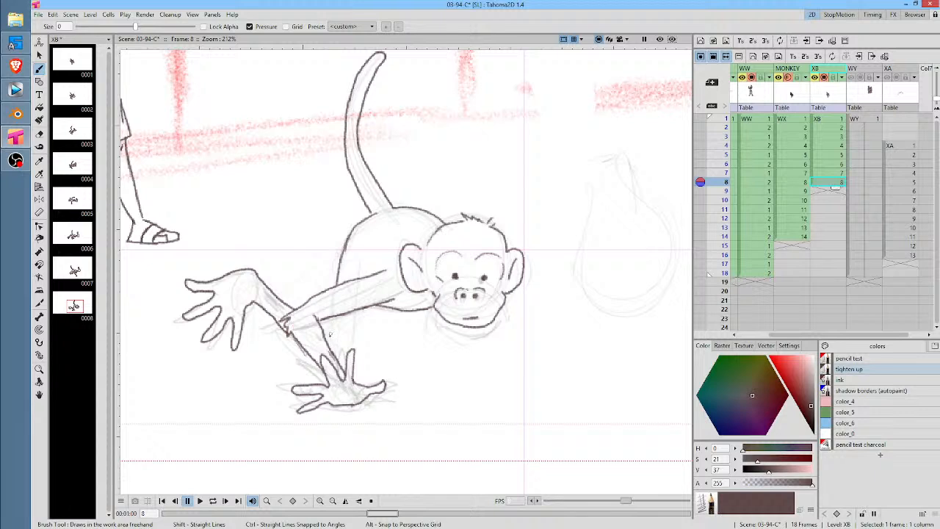
left_click_drag(365, 309, 334, 360)
left_click_drag(334, 317, 328, 335)
Trace the tied sack with its knotted neck and fold marks, plus both edges of the outstretched arm reaching it, on frame 8
mouse_move(625, 160)
left_mouse_down()
mouse_move(608, 207)
mouse_move(501, 273)
mouse_move(517, 244)
mouse_move(495, 242)
mouse_move(512, 234)
mouse_move(500, 207)
mouse_move(476, 219)
mouse_move(483, 237)
mouse_move(506, 236)
mouse_move(494, 245)
mouse_move(511, 234)
mouse_move(464, 225)
mouse_move(482, 233)
mouse_move(459, 194)
mouse_move(476, 180)
mouse_move(511, 180)
mouse_move(498, 213)
mouse_move(479, 191)
left_mouse_up()
mouse_move(492, 246)
left_mouse_down()
mouse_move(466, 351)
mouse_move(537, 374)
mouse_move(557, 310)
mouse_move(510, 238)
left_mouse_up()
mouse_move(491, 348)
left_mouse_down()
mouse_move(525, 362)
mouse_move(549, 341)
left_mouse_up()
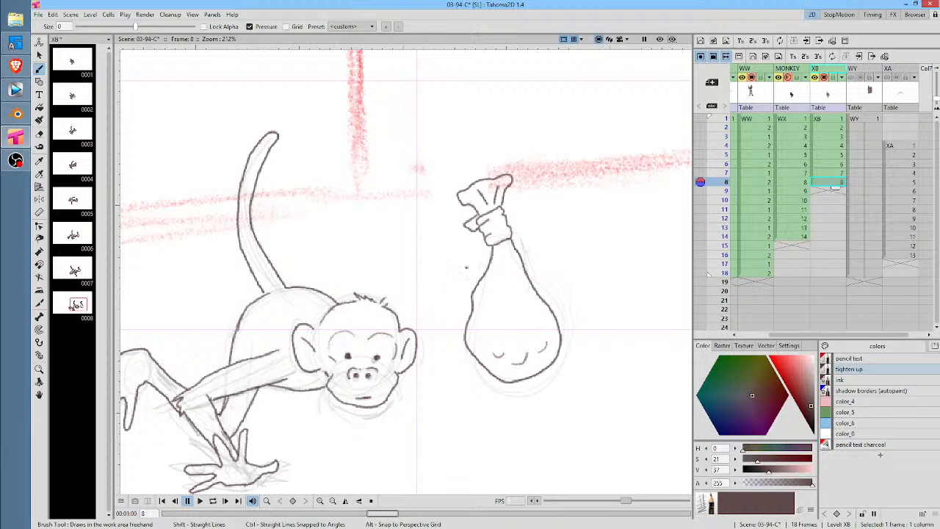
left_click_drag(401, 324, 472, 311)
left_click_drag(403, 346, 465, 333)
left_click_drag(363, 257, 473, 187)
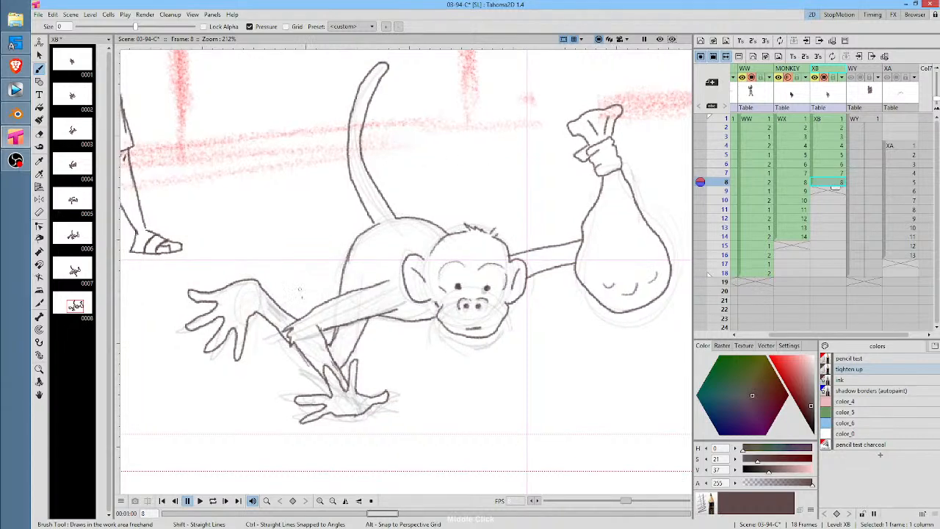
left_click_drag(560, 181, 457, 225)
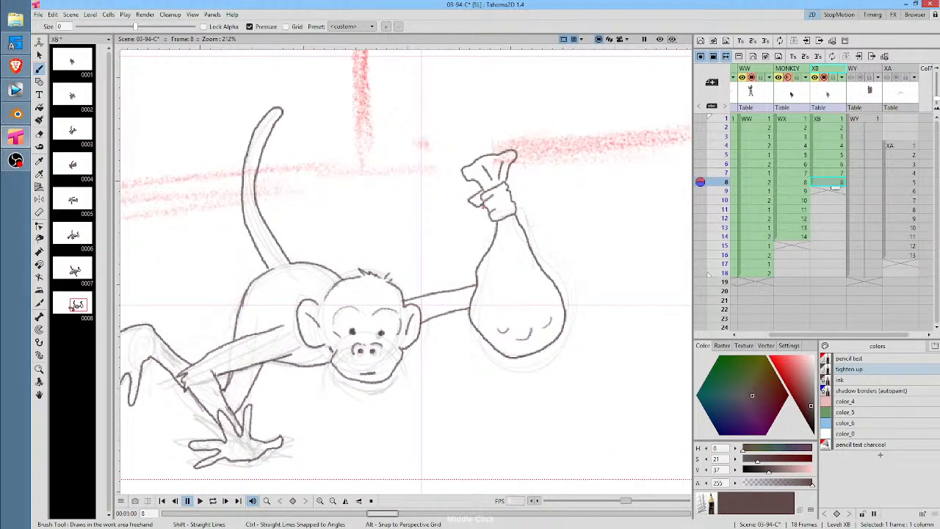
On frame 9 of the XB column, trace both ears, the eyes, the nostrils and the muzzle outline
left_click(833, 190)
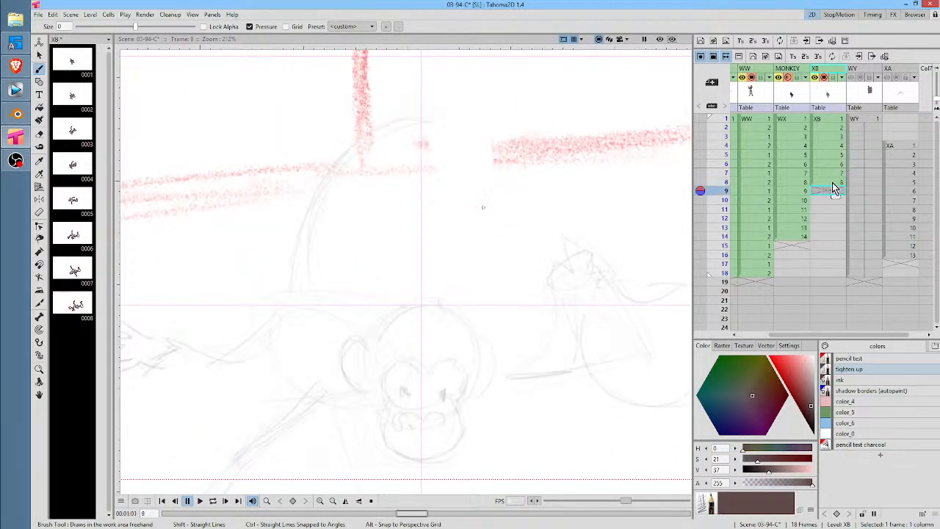
left_click_drag(412, 252, 419, 186)
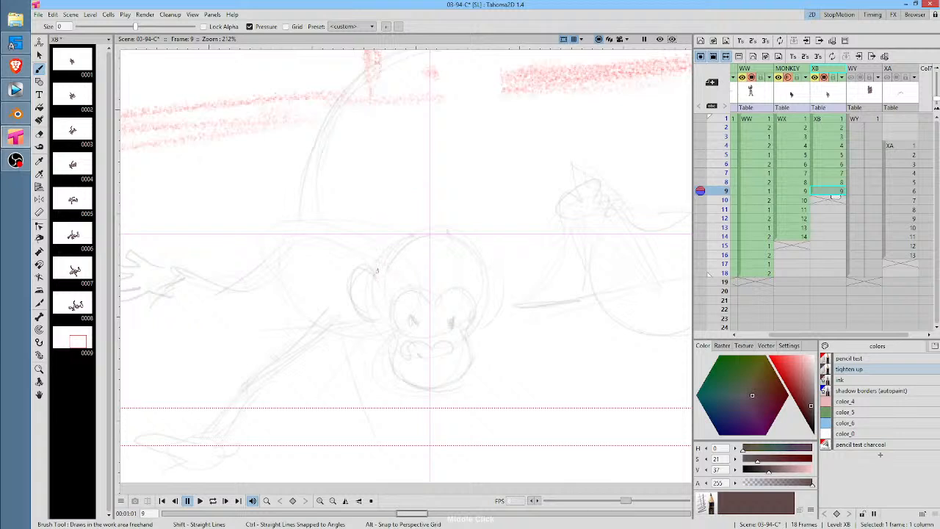
mouse_move(380, 272)
left_mouse_down()
mouse_move(367, 266)
mouse_move(367, 319)
mouse_move(384, 320)
left_mouse_up()
mouse_move(485, 274)
left_mouse_down()
mouse_move(510, 282)
mouse_move(478, 326)
left_mouse_up()
left_click_drag(498, 280, 486, 309)
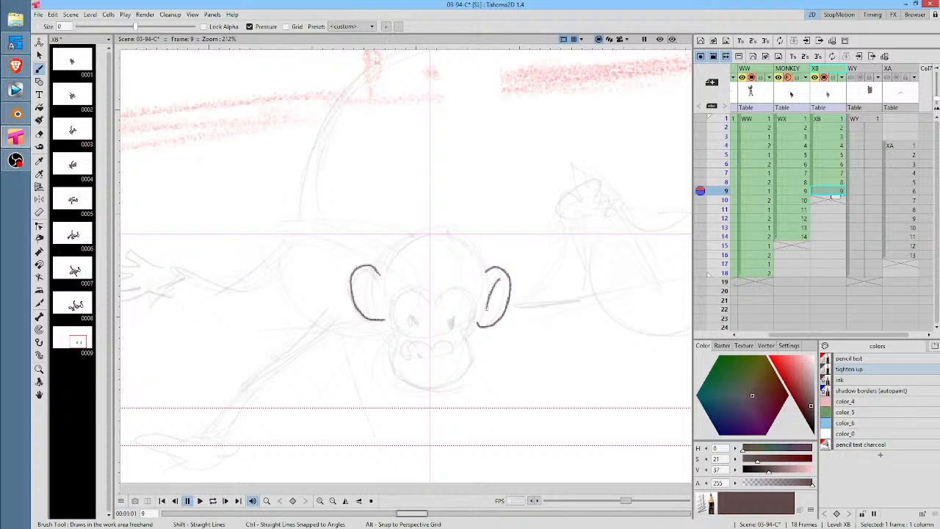
mouse_move(365, 278)
left_mouse_down()
mouse_move(414, 322)
mouse_move(449, 322)
mouse_move(414, 347)
mouse_move(442, 337)
mouse_move(446, 346)
mouse_move(421, 349)
mouse_move(440, 349)
left_mouse_up()
mouse_move(387, 315)
left_mouse_down()
mouse_move(397, 335)
mouse_move(392, 369)
mouse_move(438, 384)
mouse_move(474, 360)
mouse_move(469, 335)
mouse_move(479, 322)
left_mouse_up()
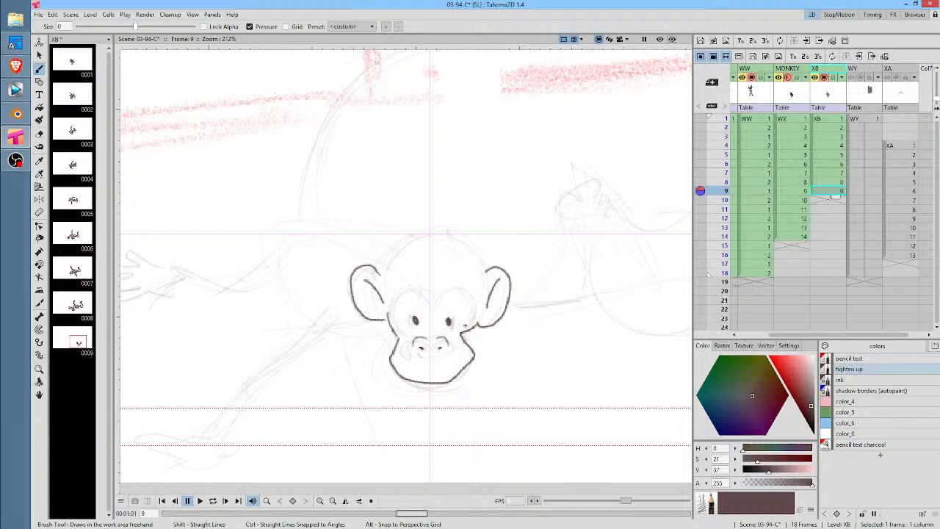
Erase and redraw the cheek line below the ear nearer the sack on frame 9, and trace the crown with its hair tuft
key("a")
mouse_move(477, 315)
left_mouse_down()
mouse_move(467, 334)
mouse_move(499, 318)
left_mouse_up()
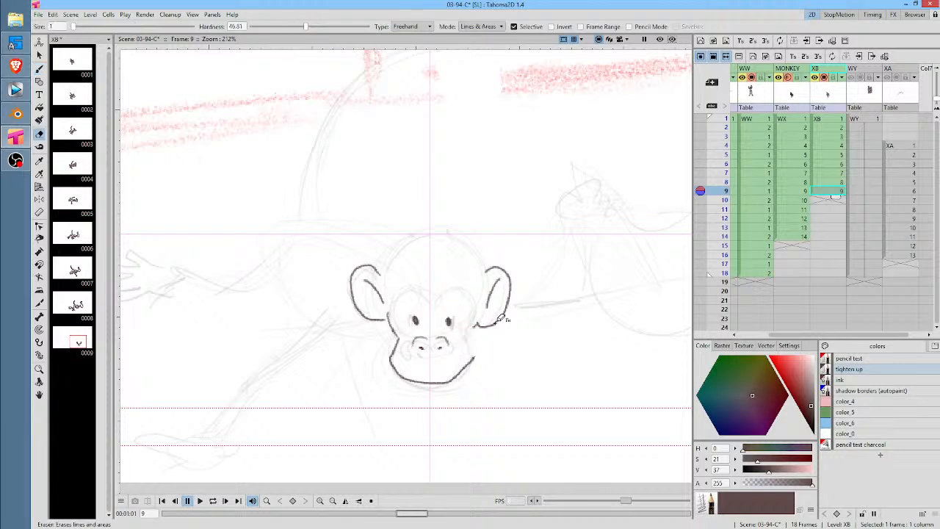
key("b")
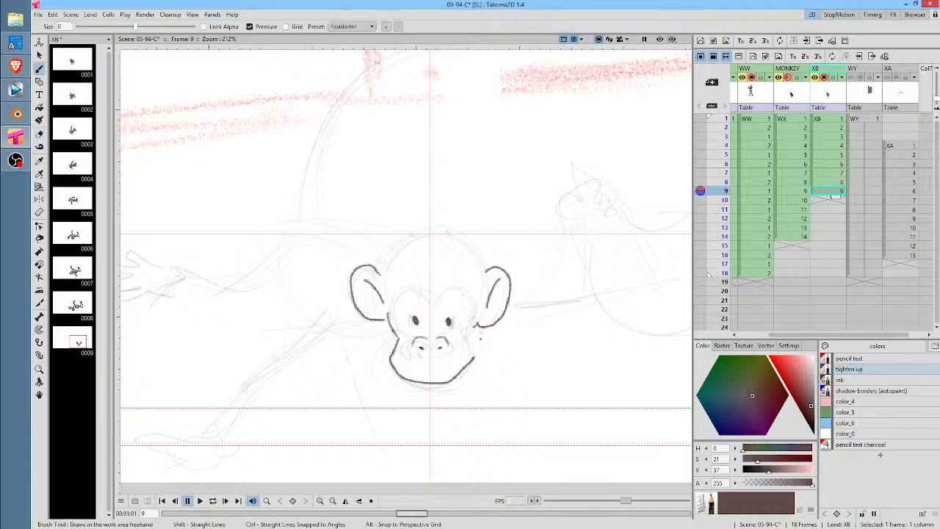
left_click_drag(474, 358, 477, 325)
mouse_move(381, 272)
left_mouse_down()
mouse_move(441, 236)
mouse_move(468, 241)
mouse_move(453, 239)
mouse_move(487, 268)
left_mouse_up()
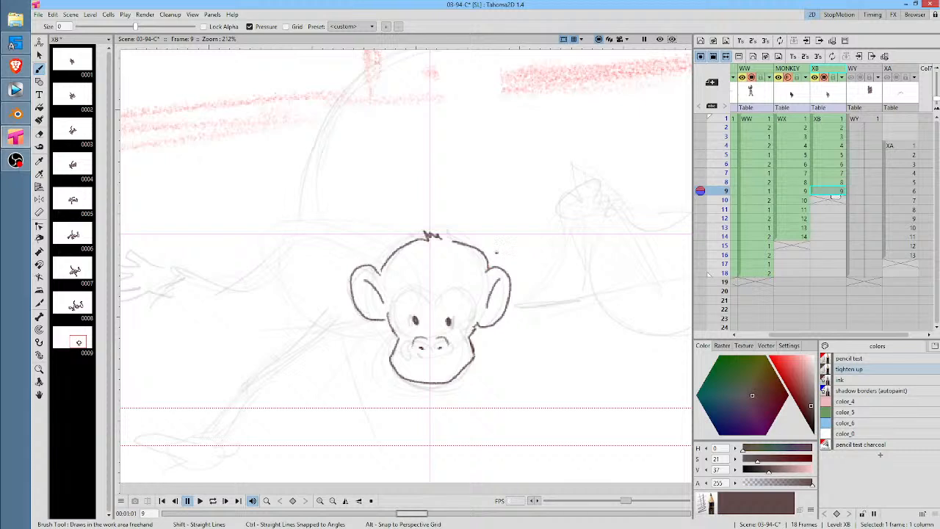
key("ctrl+z")
Trace the brow curves around both eyes and add a short mouth line on frame 9
mouse_move(446, 237)
left_mouse_down()
mouse_move(481, 265)
mouse_move(513, 152)
left_mouse_up()
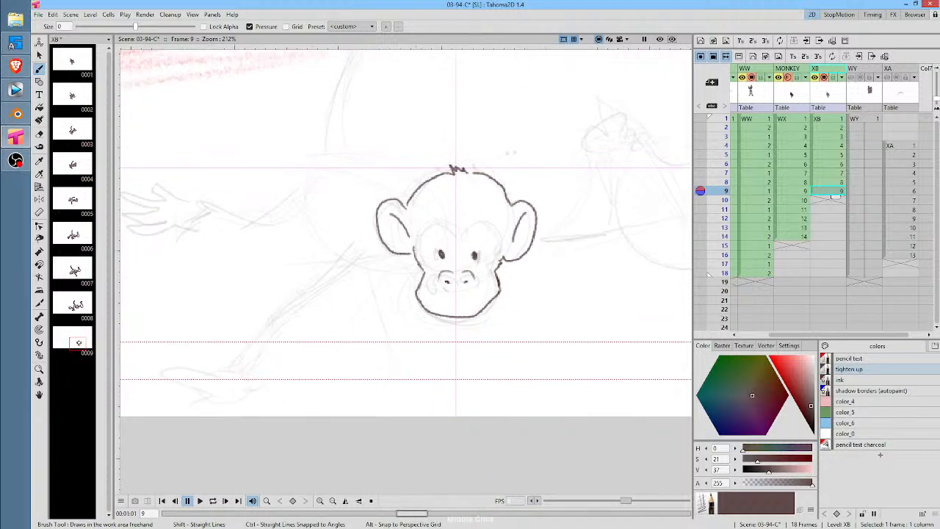
left_click_drag(451, 229, 416, 255)
left_click_drag(465, 234, 503, 230)
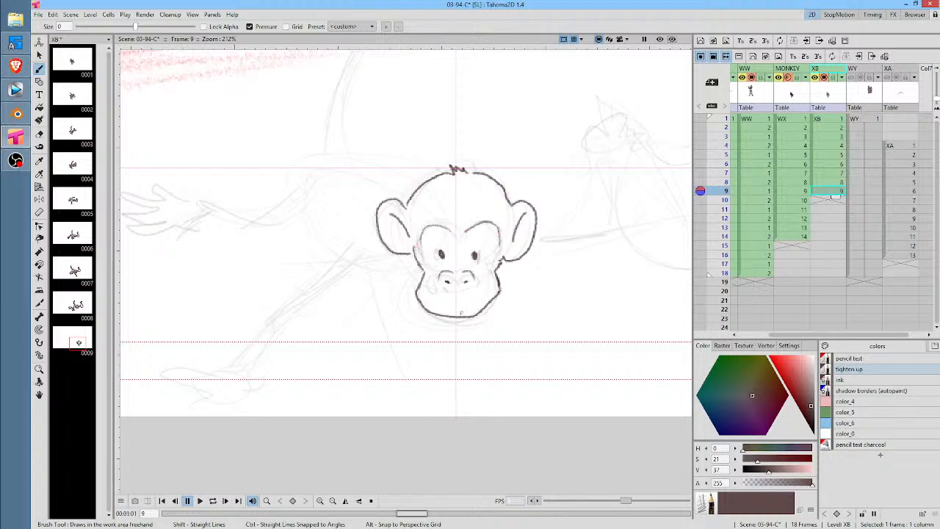
left_click_drag(454, 311, 464, 310)
mouse_move(515, 218)
left_mouse_down()
mouse_move(500, 237)
mouse_move(507, 227)
left_mouse_up()
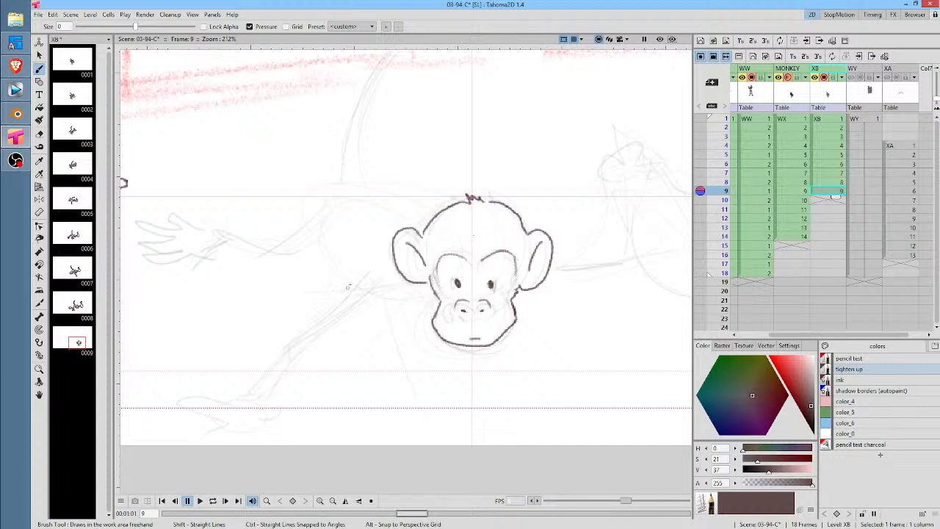
Trace the hand planted on the ground, both edges of its arm, and the curve of the body behind it on frame 9
left_click_drag(348, 287, 450, 214)
mouse_move(342, 342)
left_mouse_down()
mouse_move(383, 340)
mouse_move(343, 367)
mouse_move(355, 335)
mouse_move(278, 349)
mouse_move(313, 355)
mouse_move(279, 385)
mouse_move(316, 371)
mouse_move(307, 404)
mouse_move(345, 388)
left_mouse_up()
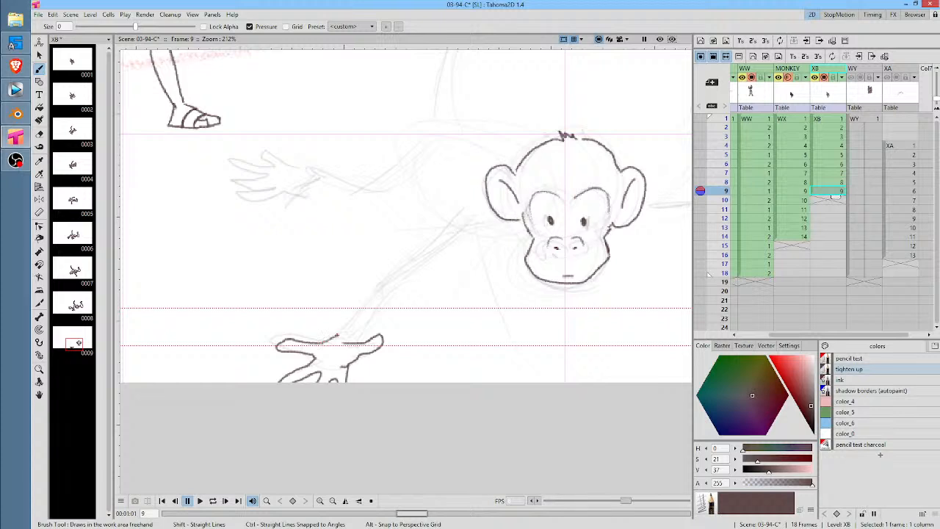
mouse_move(333, 338)
left_mouse_down()
mouse_move(381, 279)
mouse_move(467, 205)
left_mouse_up()
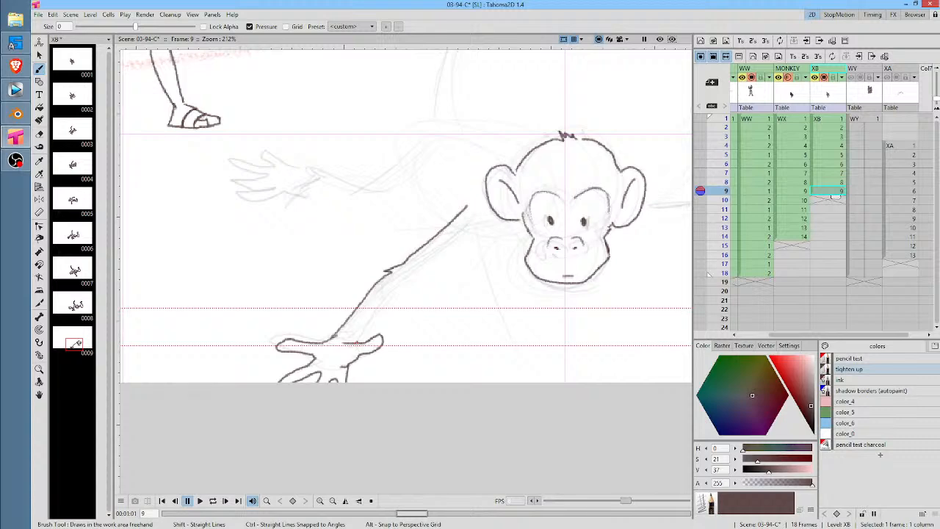
mouse_move(355, 341)
left_mouse_down()
mouse_move(413, 277)
mouse_move(457, 253)
mouse_move(492, 237)
mouse_move(533, 244)
left_mouse_up()
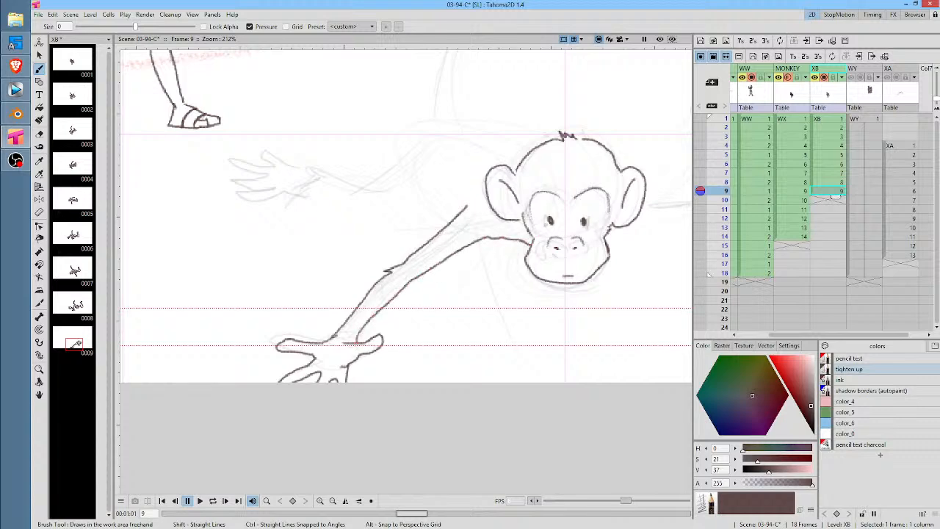
left_click_drag(433, 162, 331, 264)
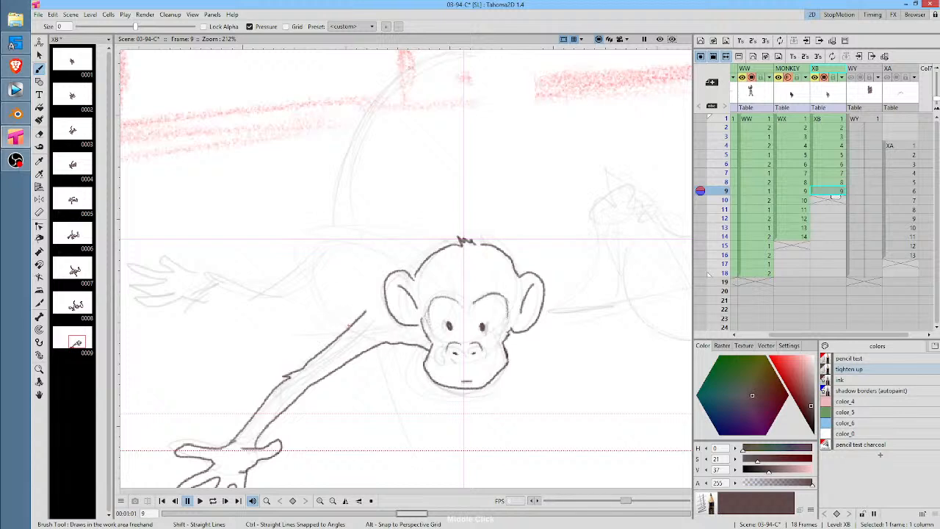
mouse_move(351, 327)
left_mouse_down()
mouse_move(314, 299)
mouse_move(307, 274)
left_mouse_up()
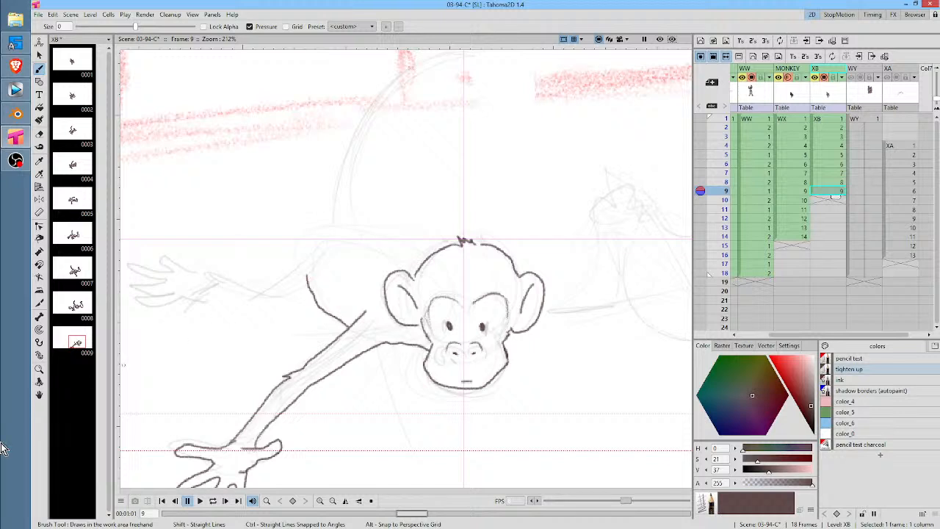
Switch to Blender, scrub the storyboard sketch back to frame 248 to examine the monkey shot, and return to Tahoma2D
left_click(16, 114)
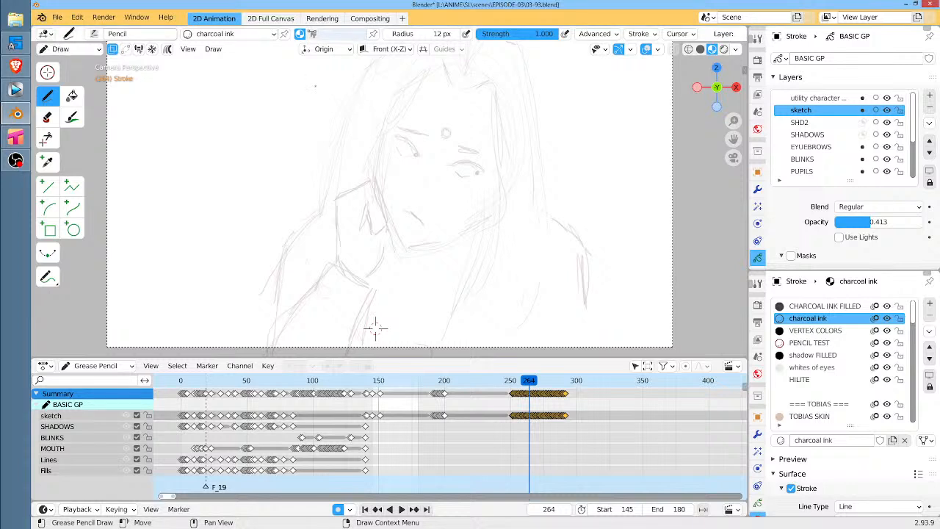
left_click_drag(376, 328, 390, 342)
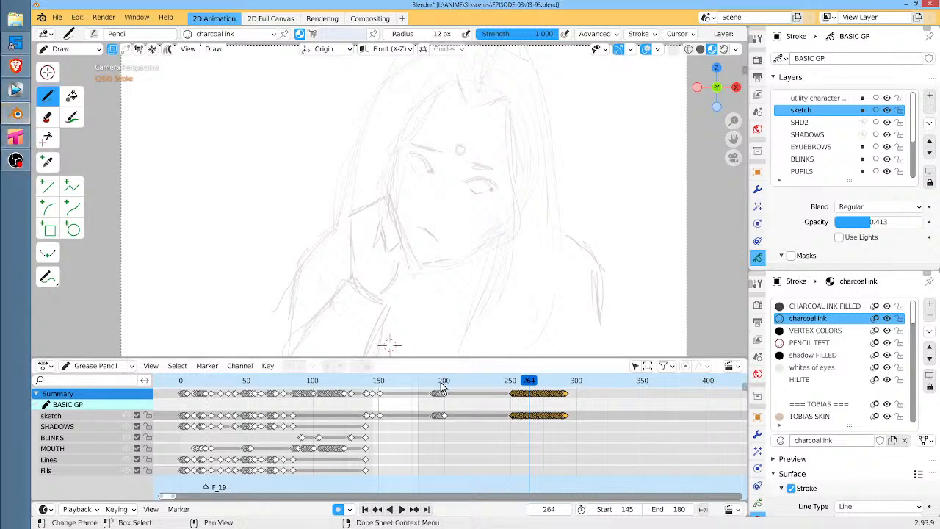
left_click_drag(443, 380, 506, 373)
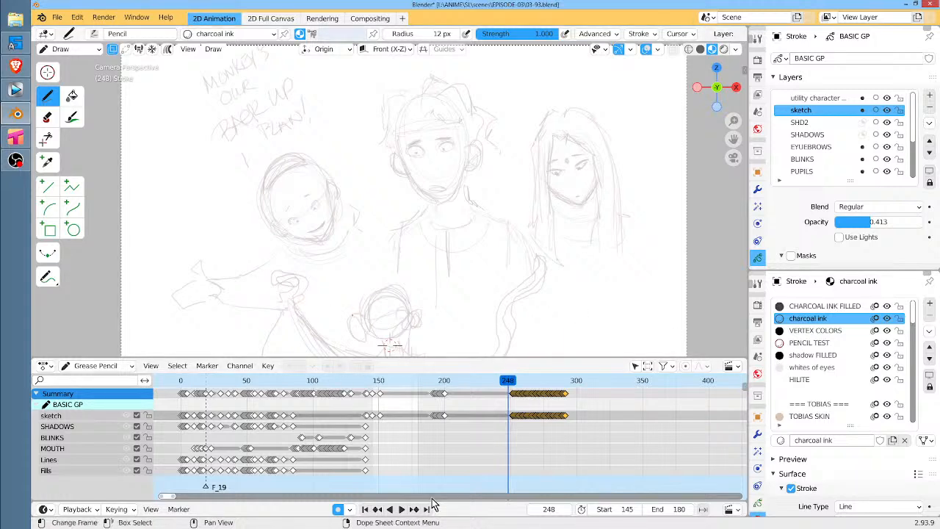
left_click(16, 138)
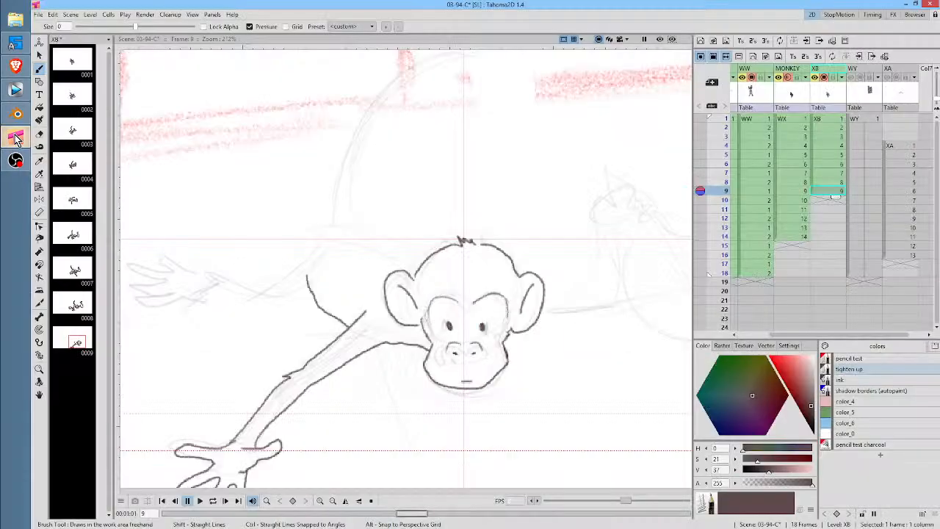